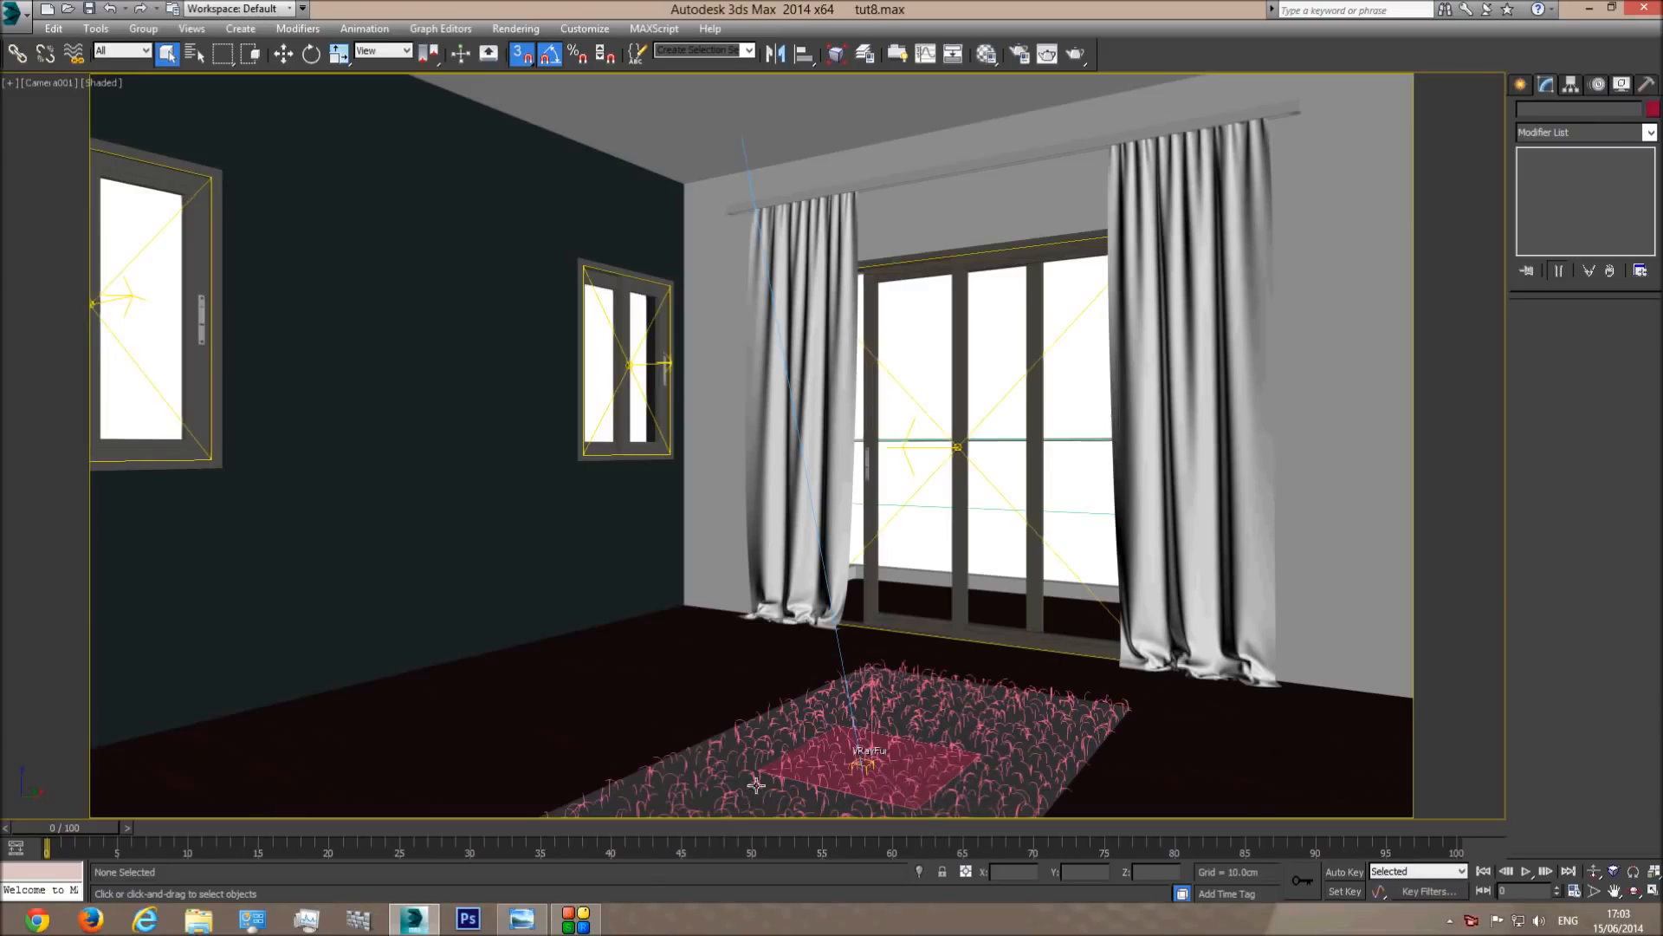
Open the reference photo modern-bed-designs-2013-492.jpg in Windows Photo Viewer and examine the bed's frame shape.
mouse_move(581, 928)
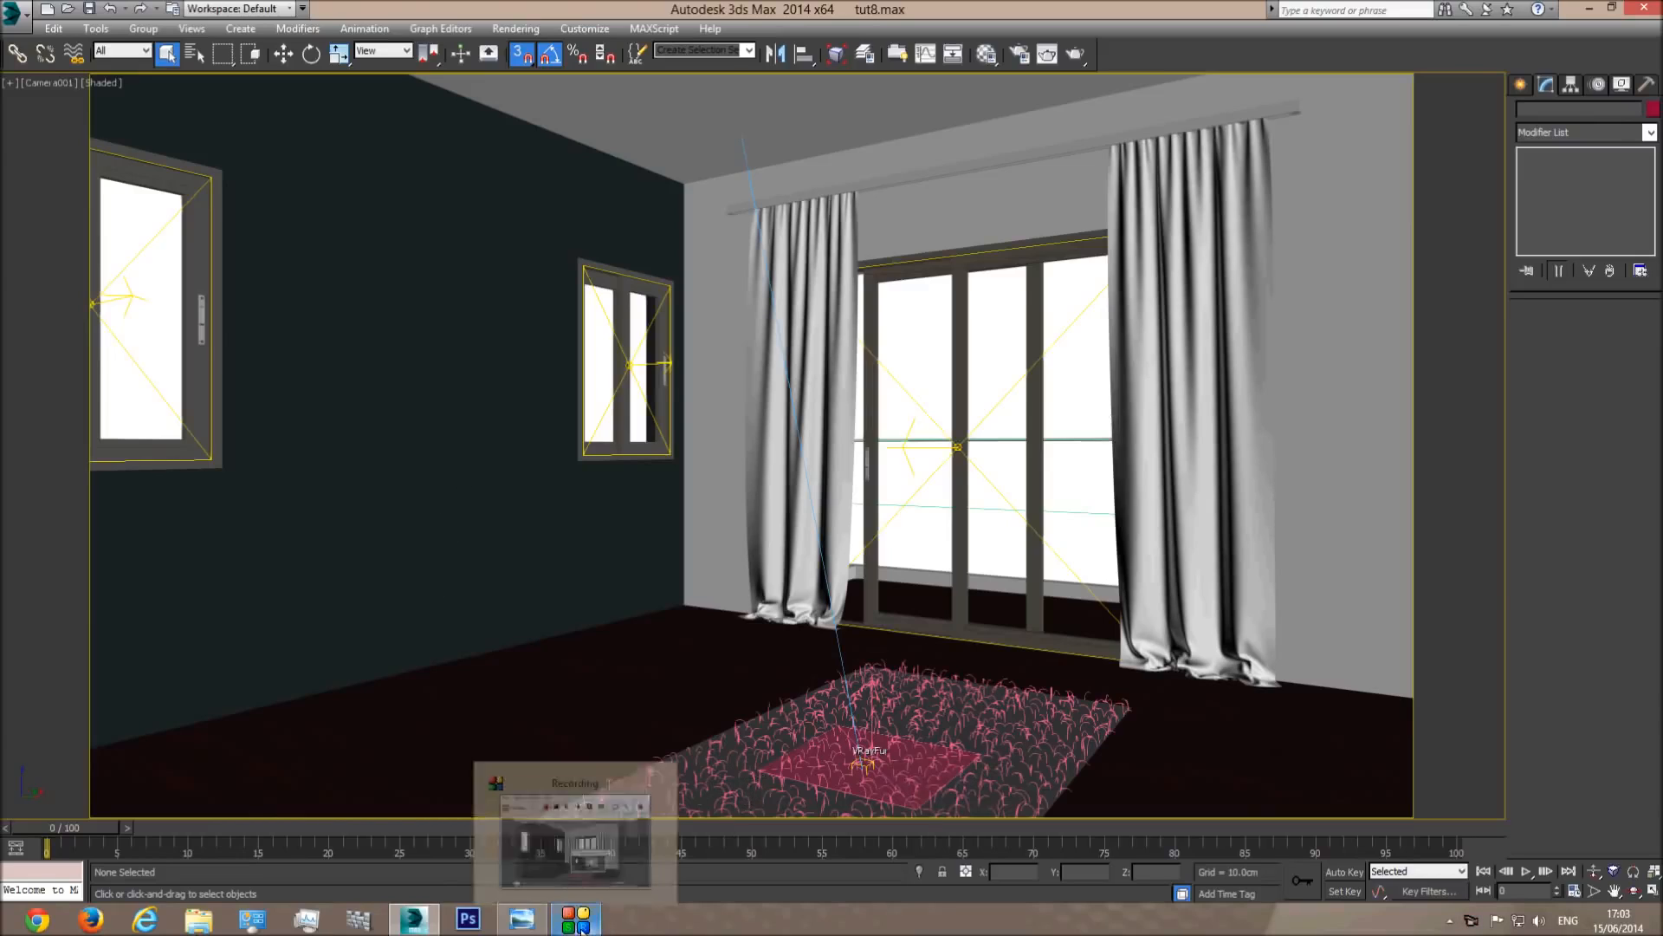
click(519, 920)
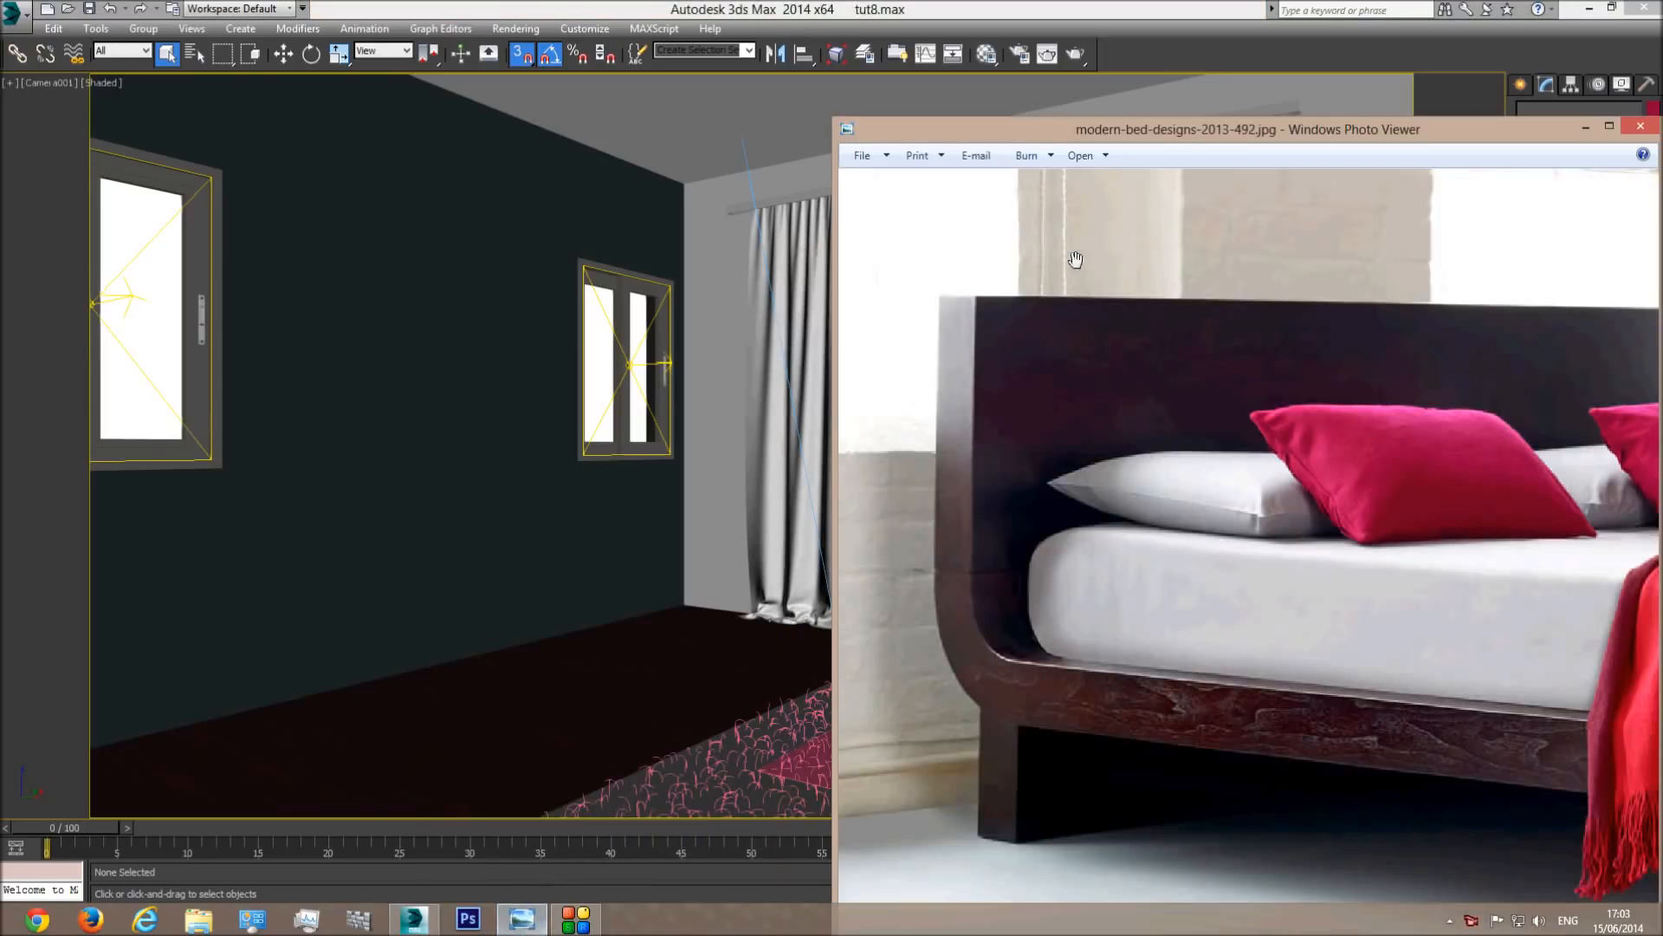
drag(1104, 148, 736, 58)
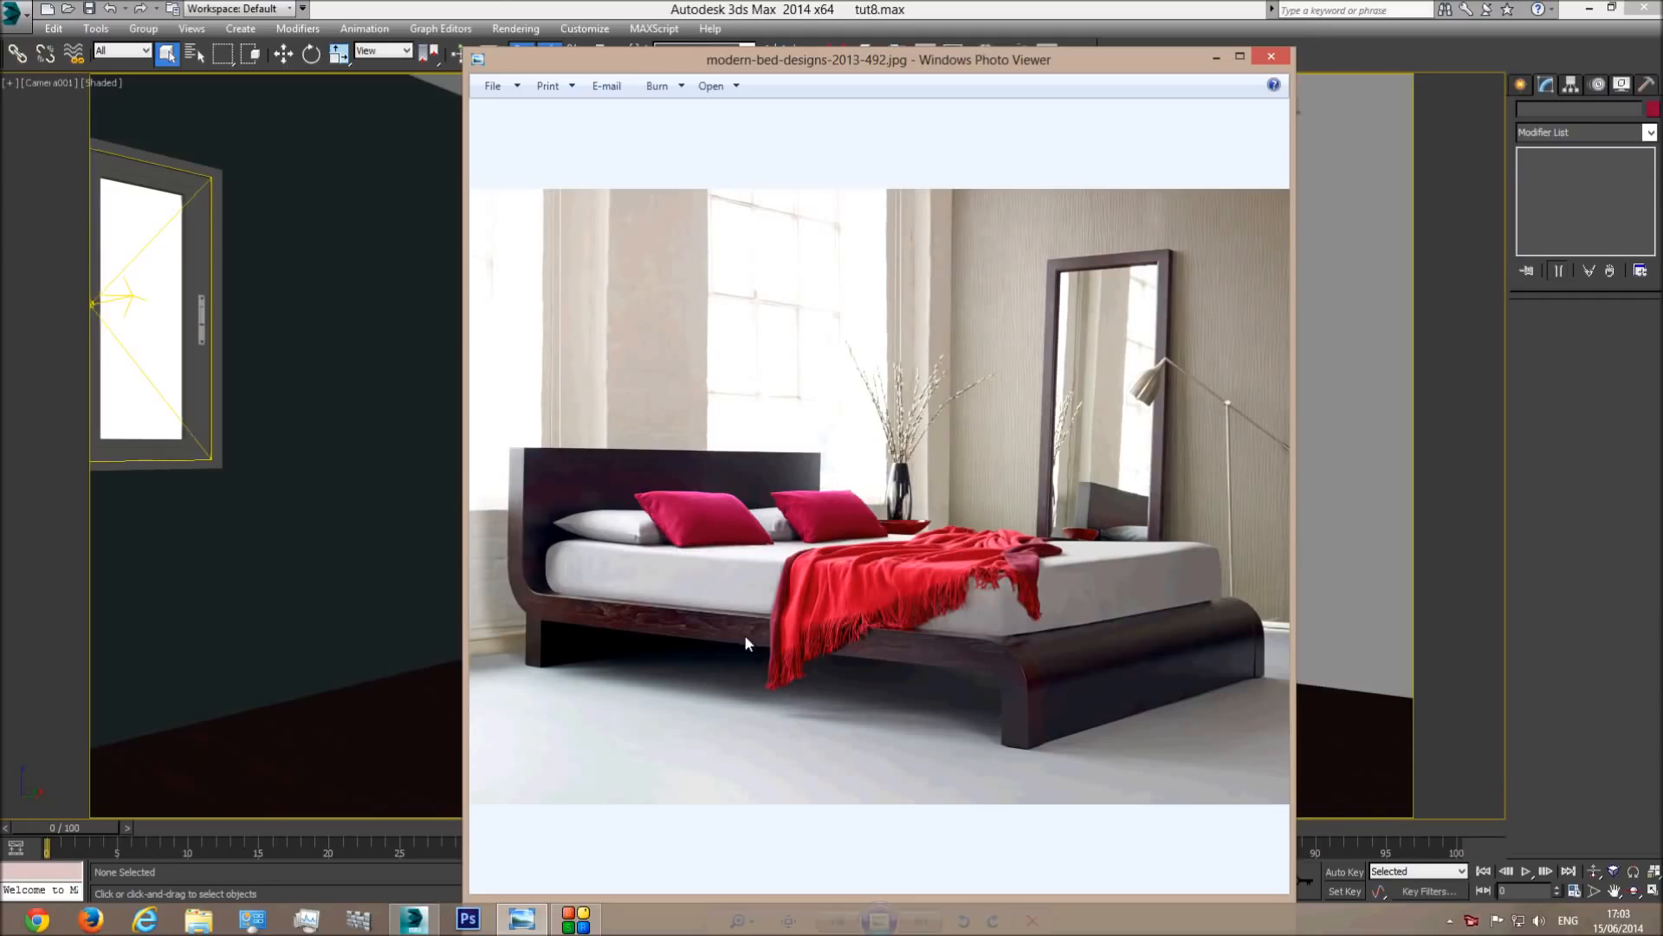
click(500, 5)
Reset 3ds Max to a new empty scene and maximize the Perspective viewport.
click(9, 14)
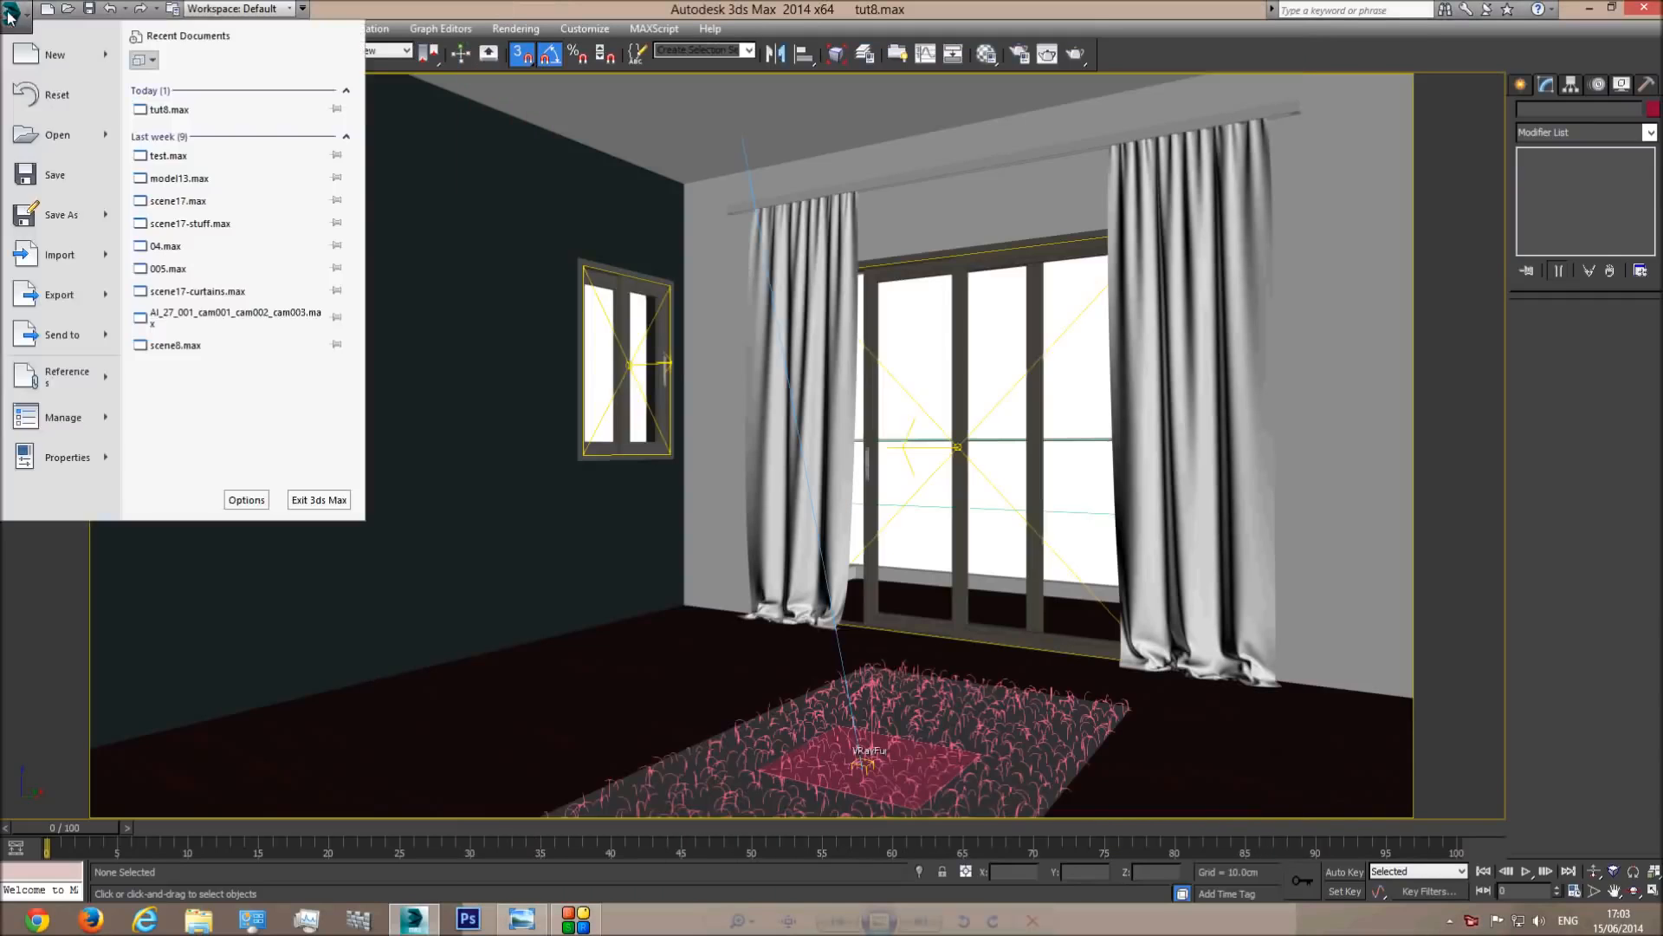
click(59, 90)
click(788, 487)
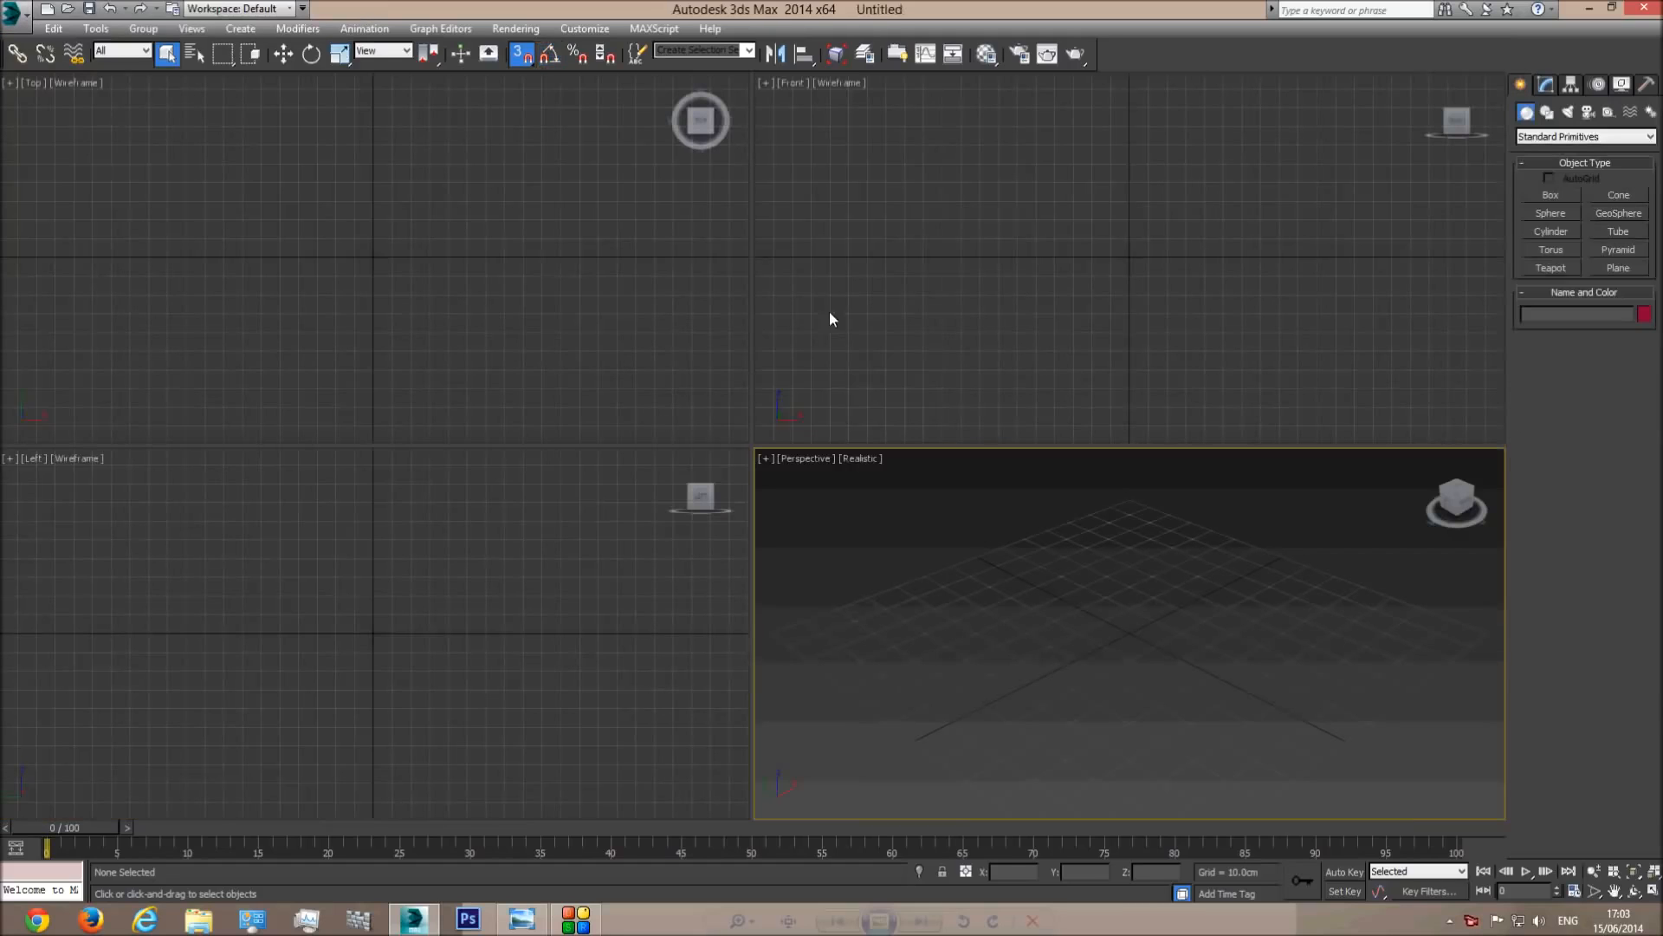
click(1653, 891)
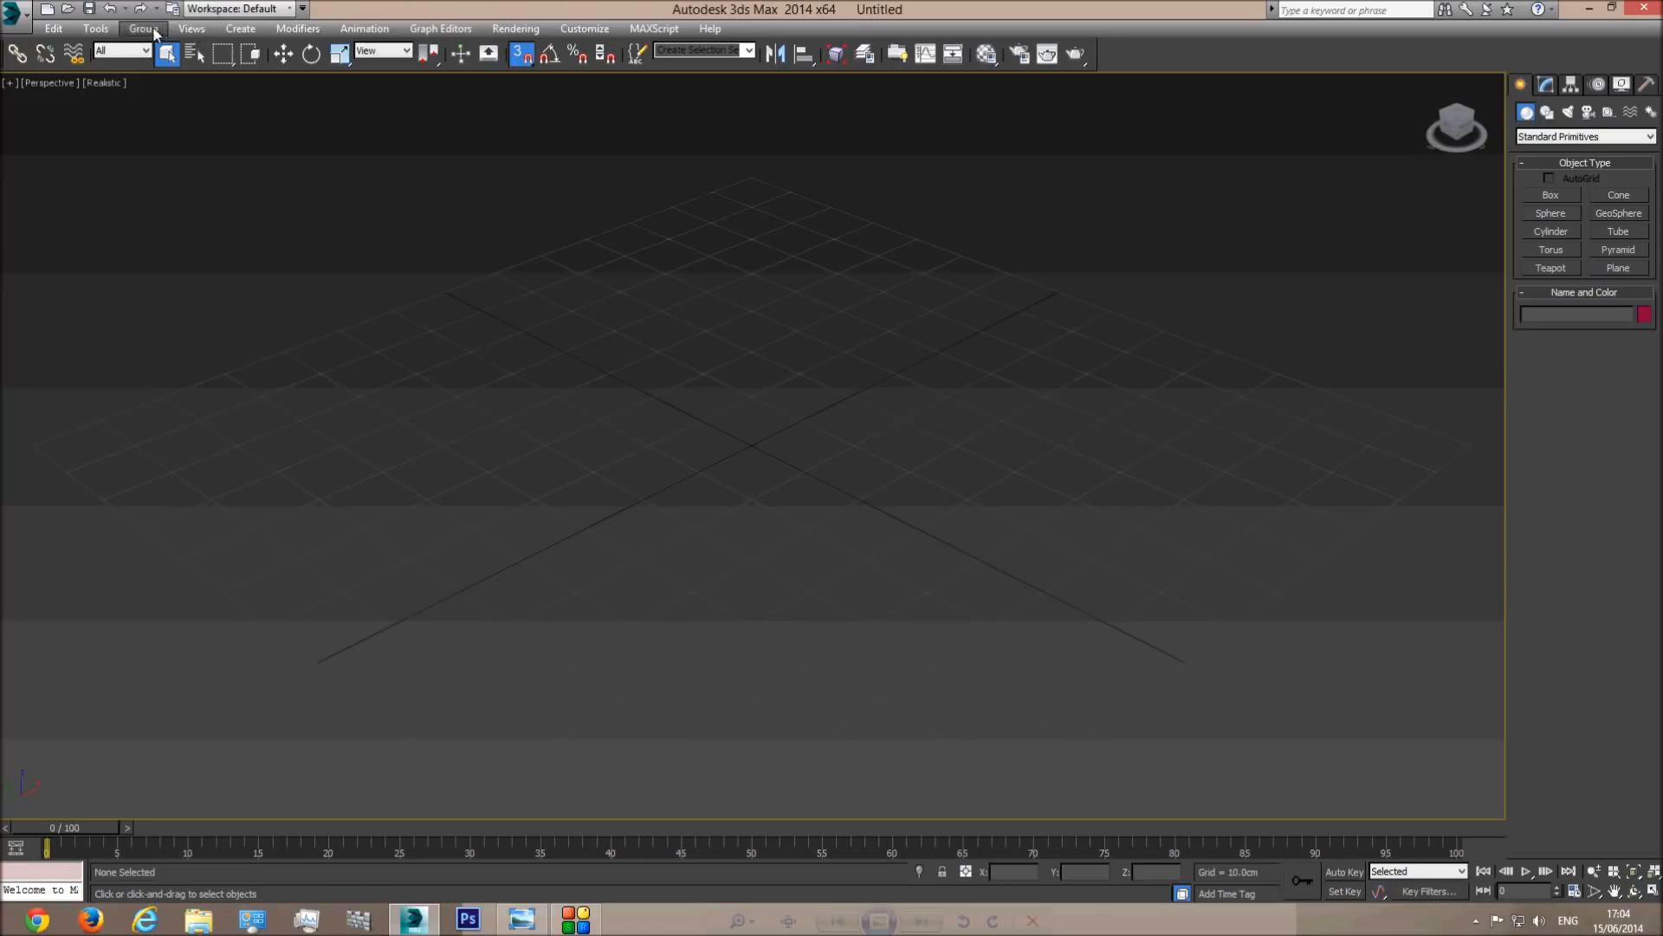
Set the viewport background to Solid Color.
click(191, 28)
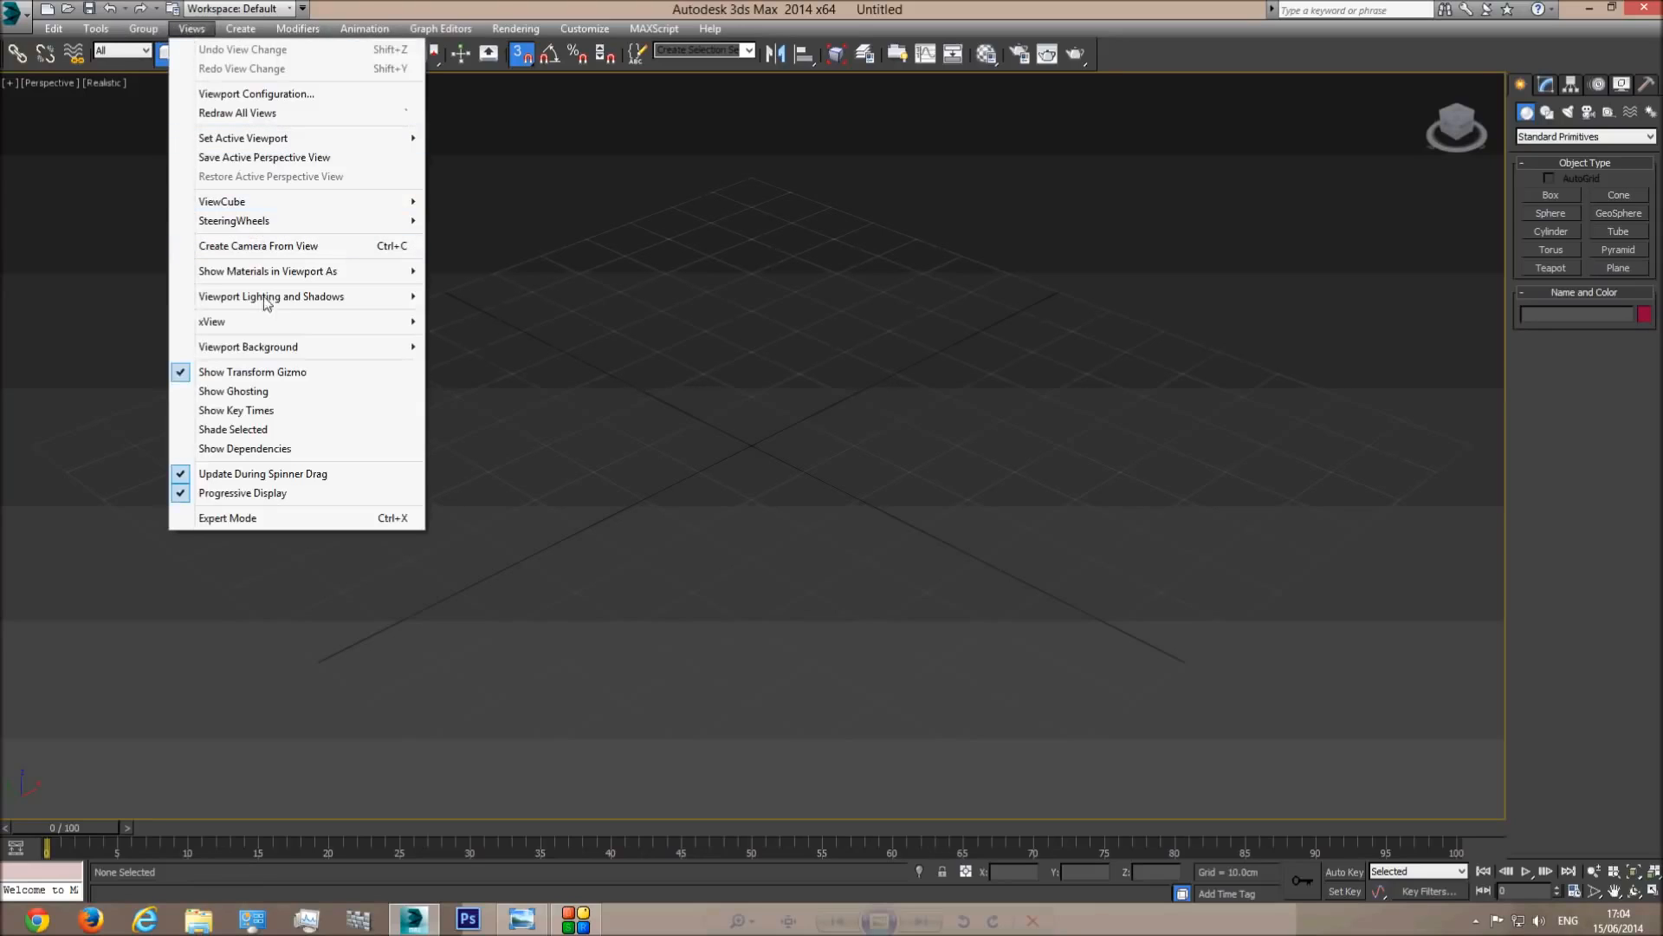
mouse_move(258, 360)
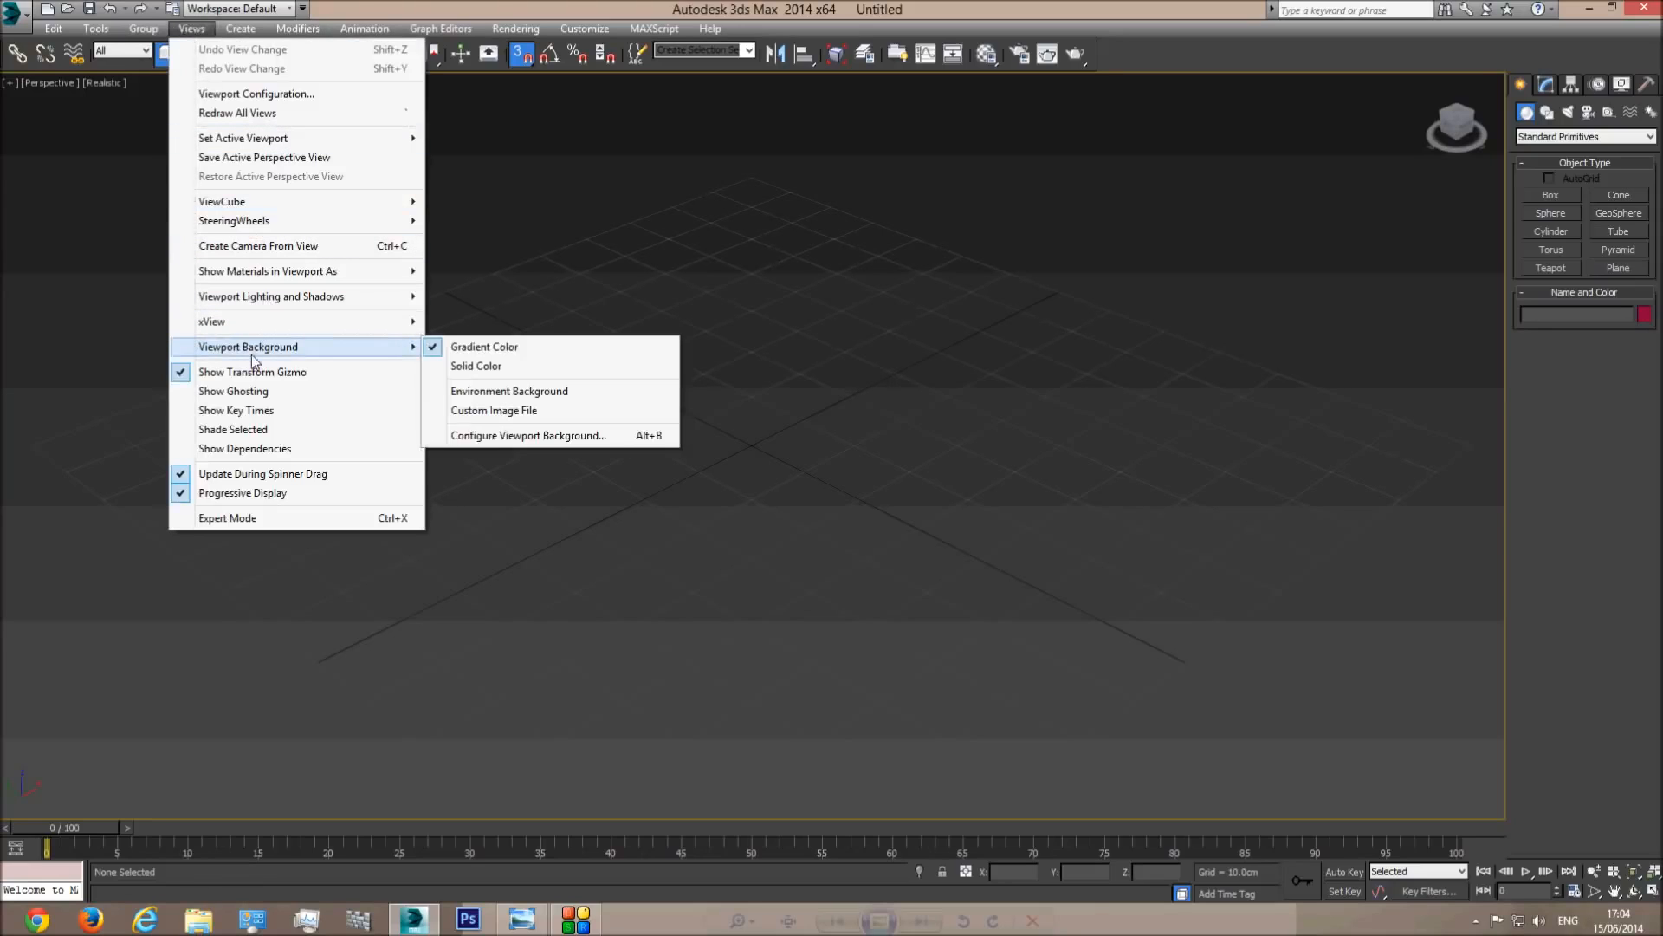
click(482, 368)
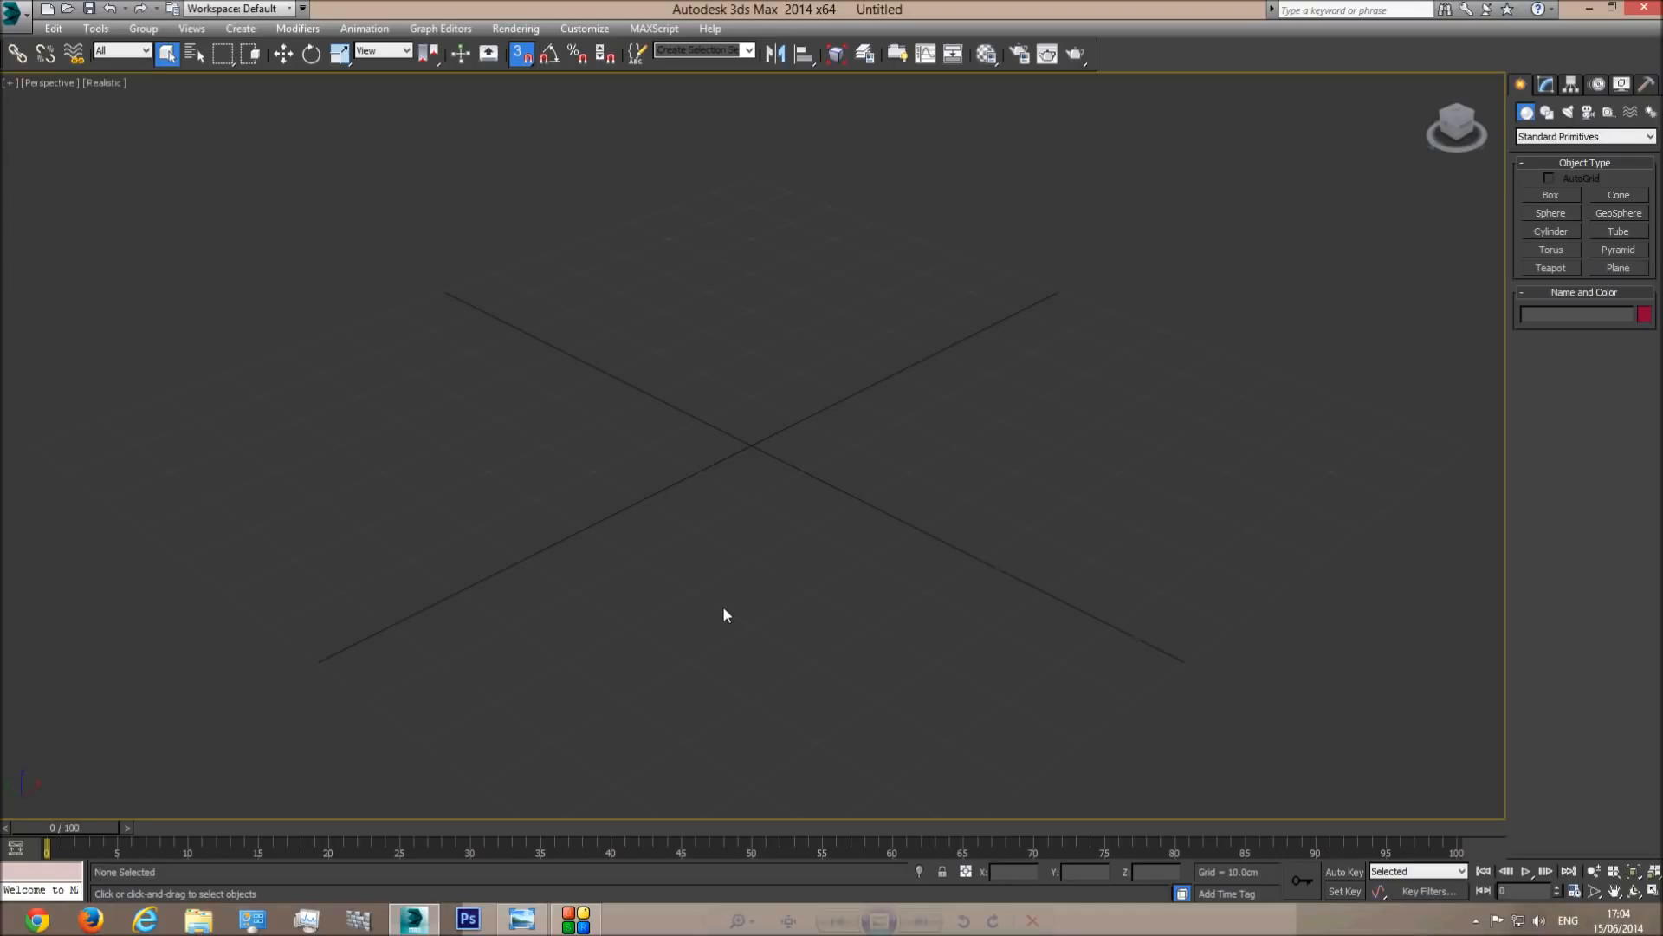
Create a box for the mattress on the grid, about 144 cm long, 124 cm wide and 20 cm high.
middle_drag(786, 548, 793, 450)
click(1637, 891)
drag(665, 486, 705, 523)
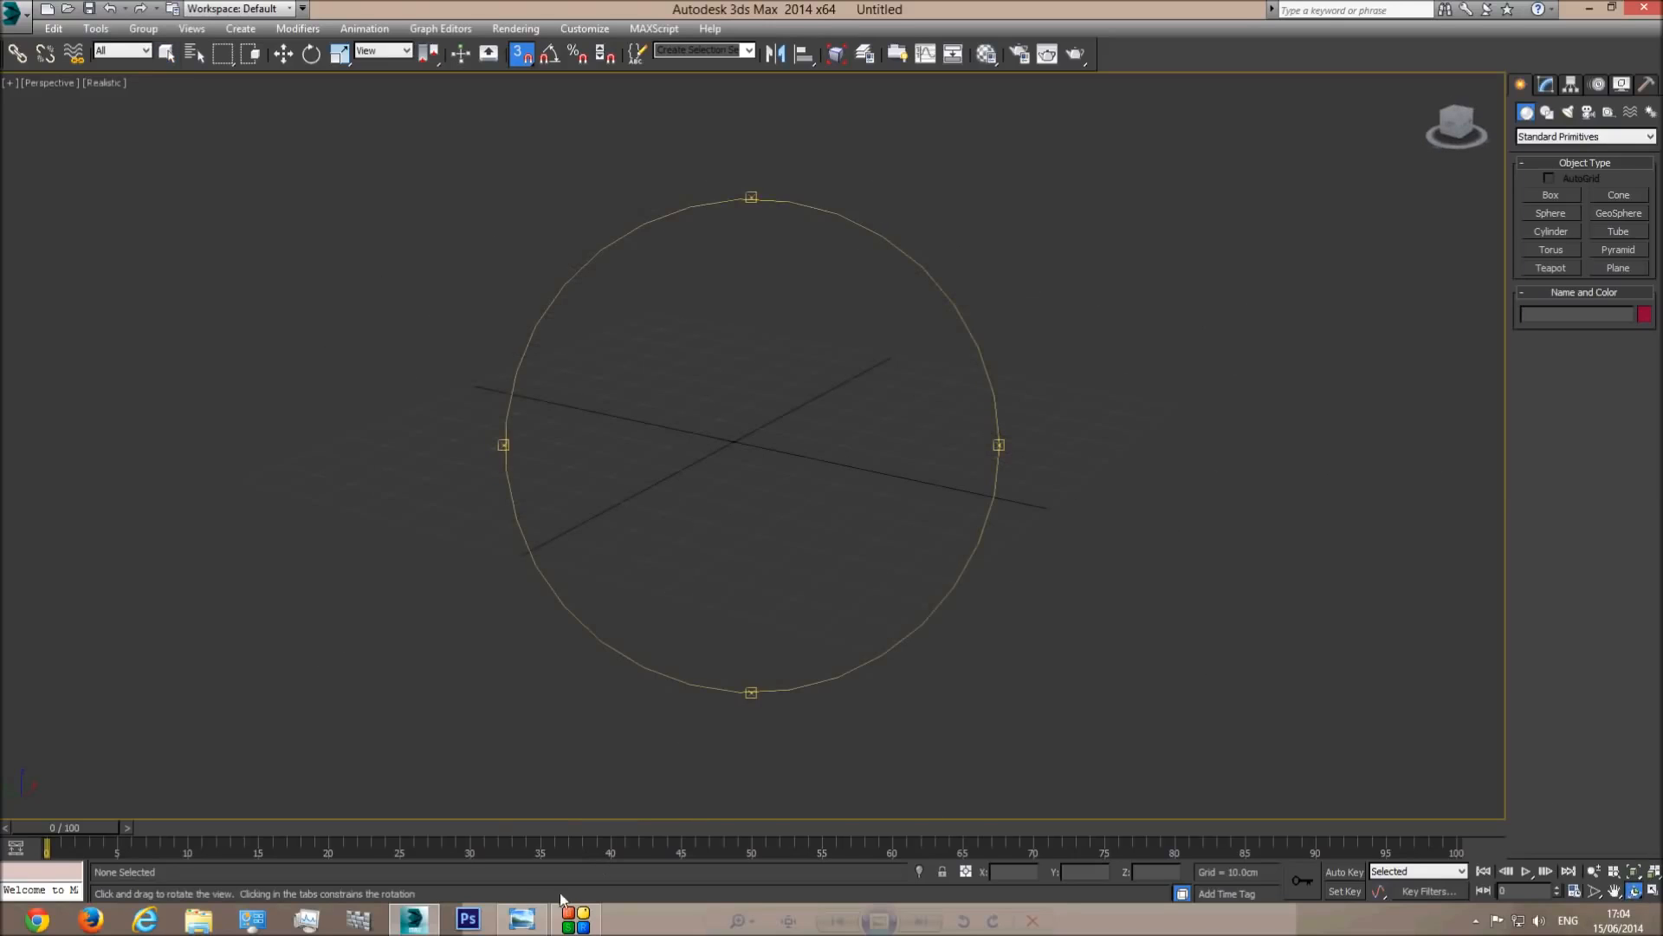
click(522, 919)
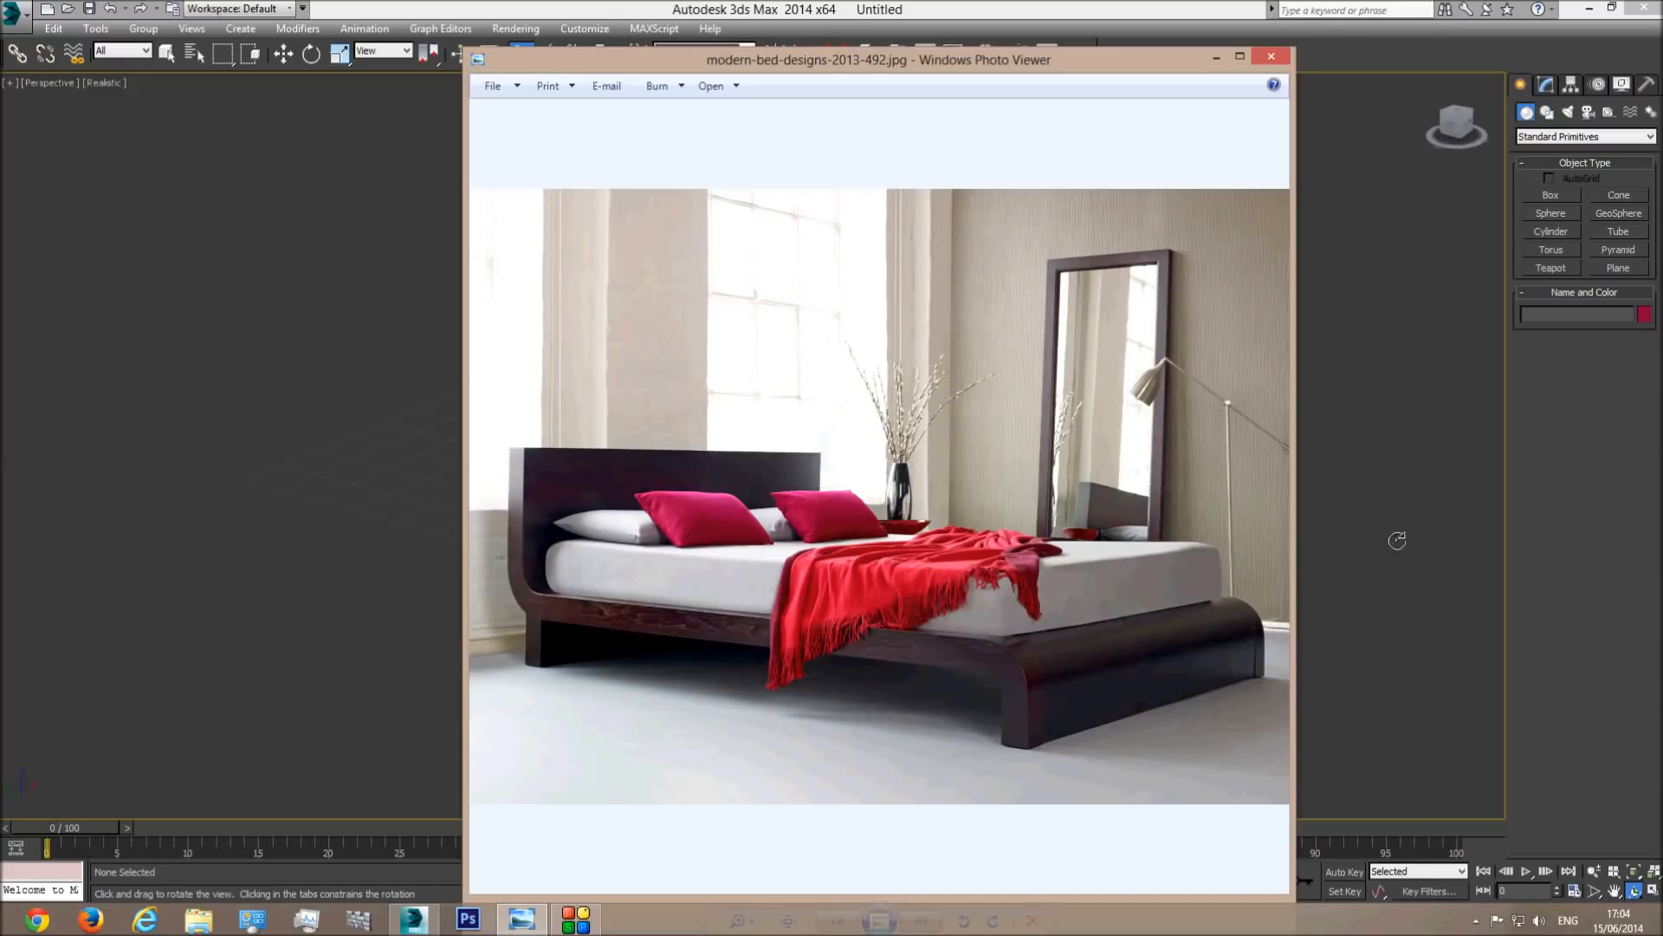
click(494, 3)
click(1552, 196)
drag(650, 336, 952, 656)
click(952, 589)
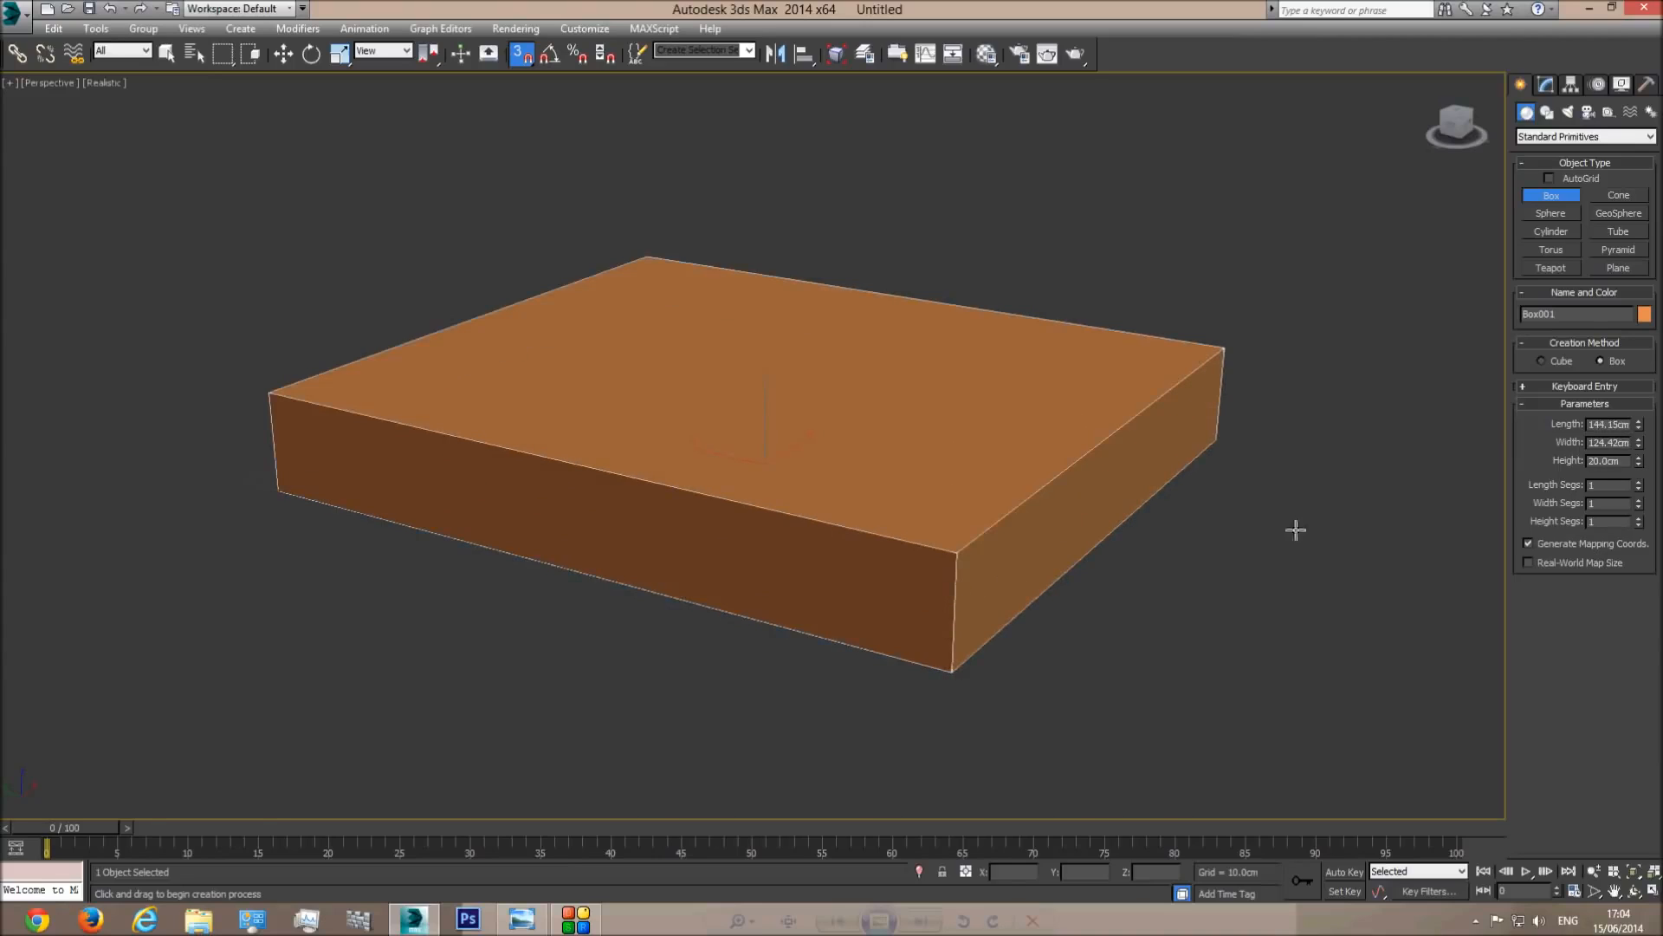
Turn off snapping and set the mattress box's length to 210 cm and width to 170 cm.
click(520, 55)
scroll(1079, 387, down, 3)
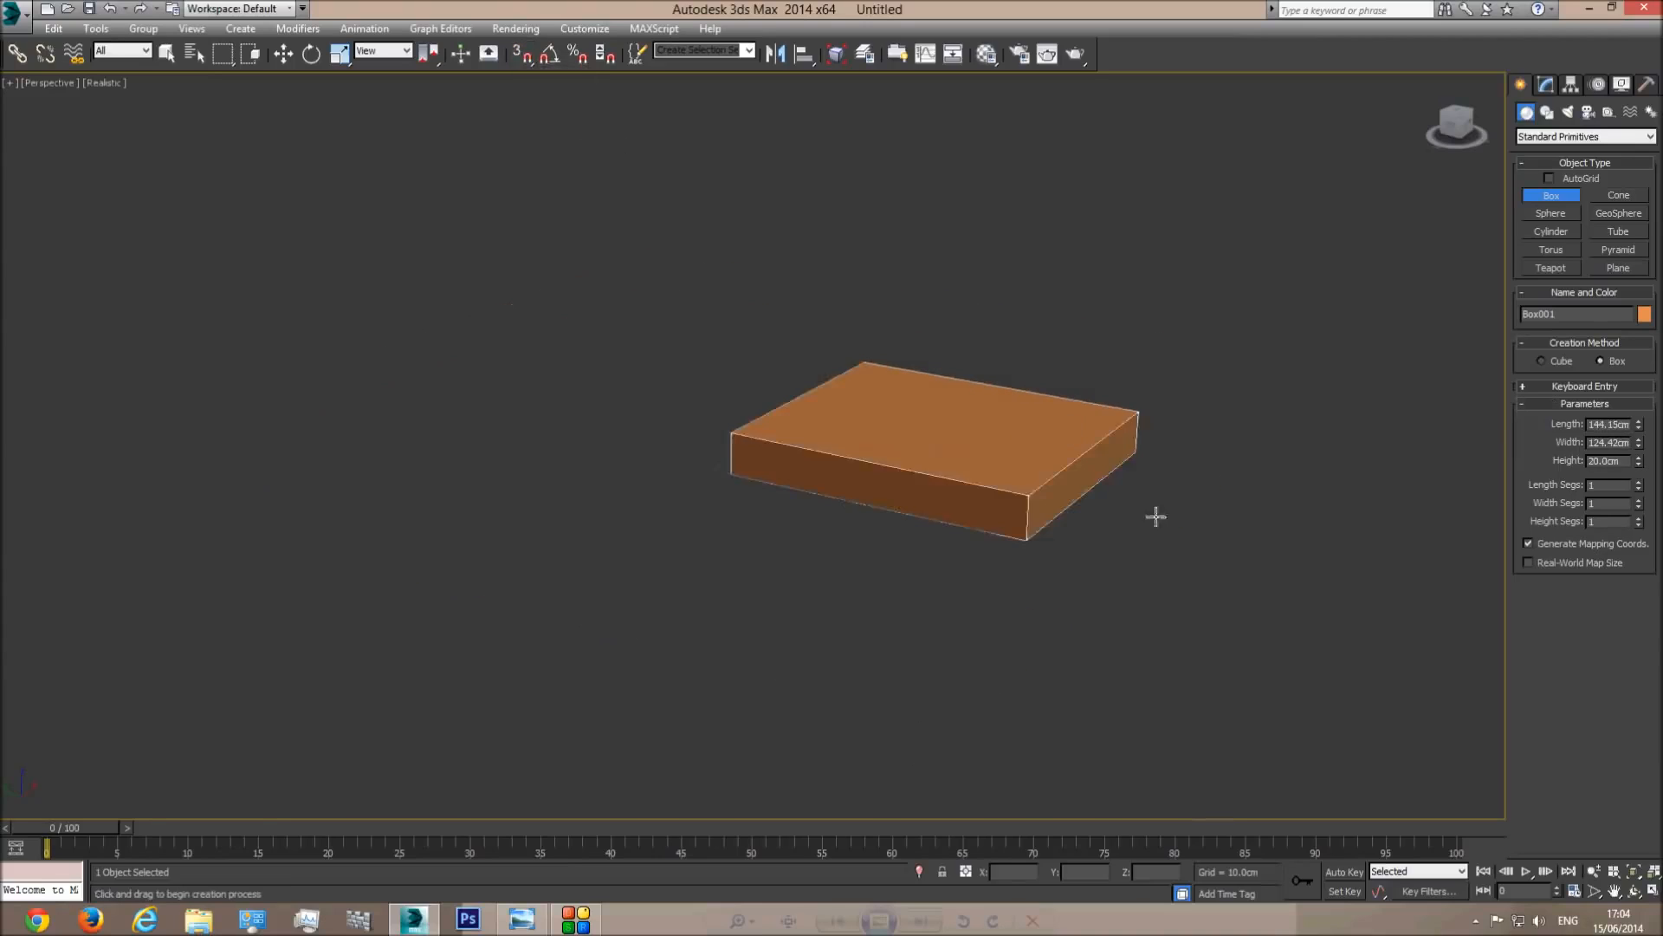
click(1634, 890)
drag(780, 464, 892, 501)
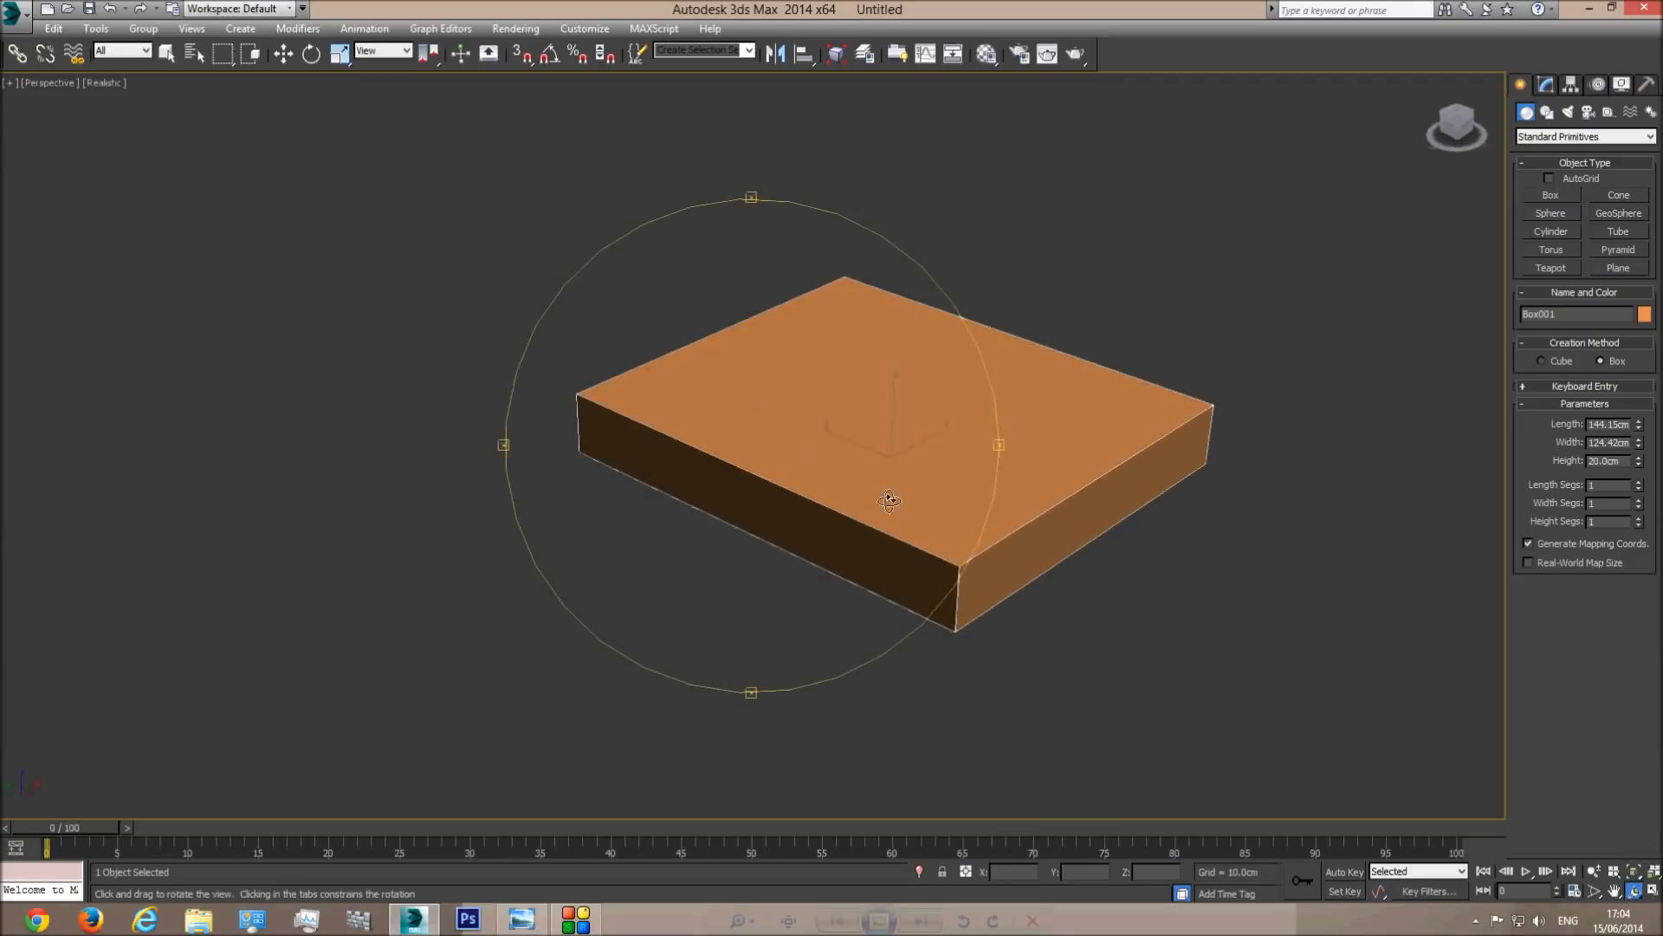
double_click(1621, 424)
text(210)
key(Tab)
text(170)
key(Return)
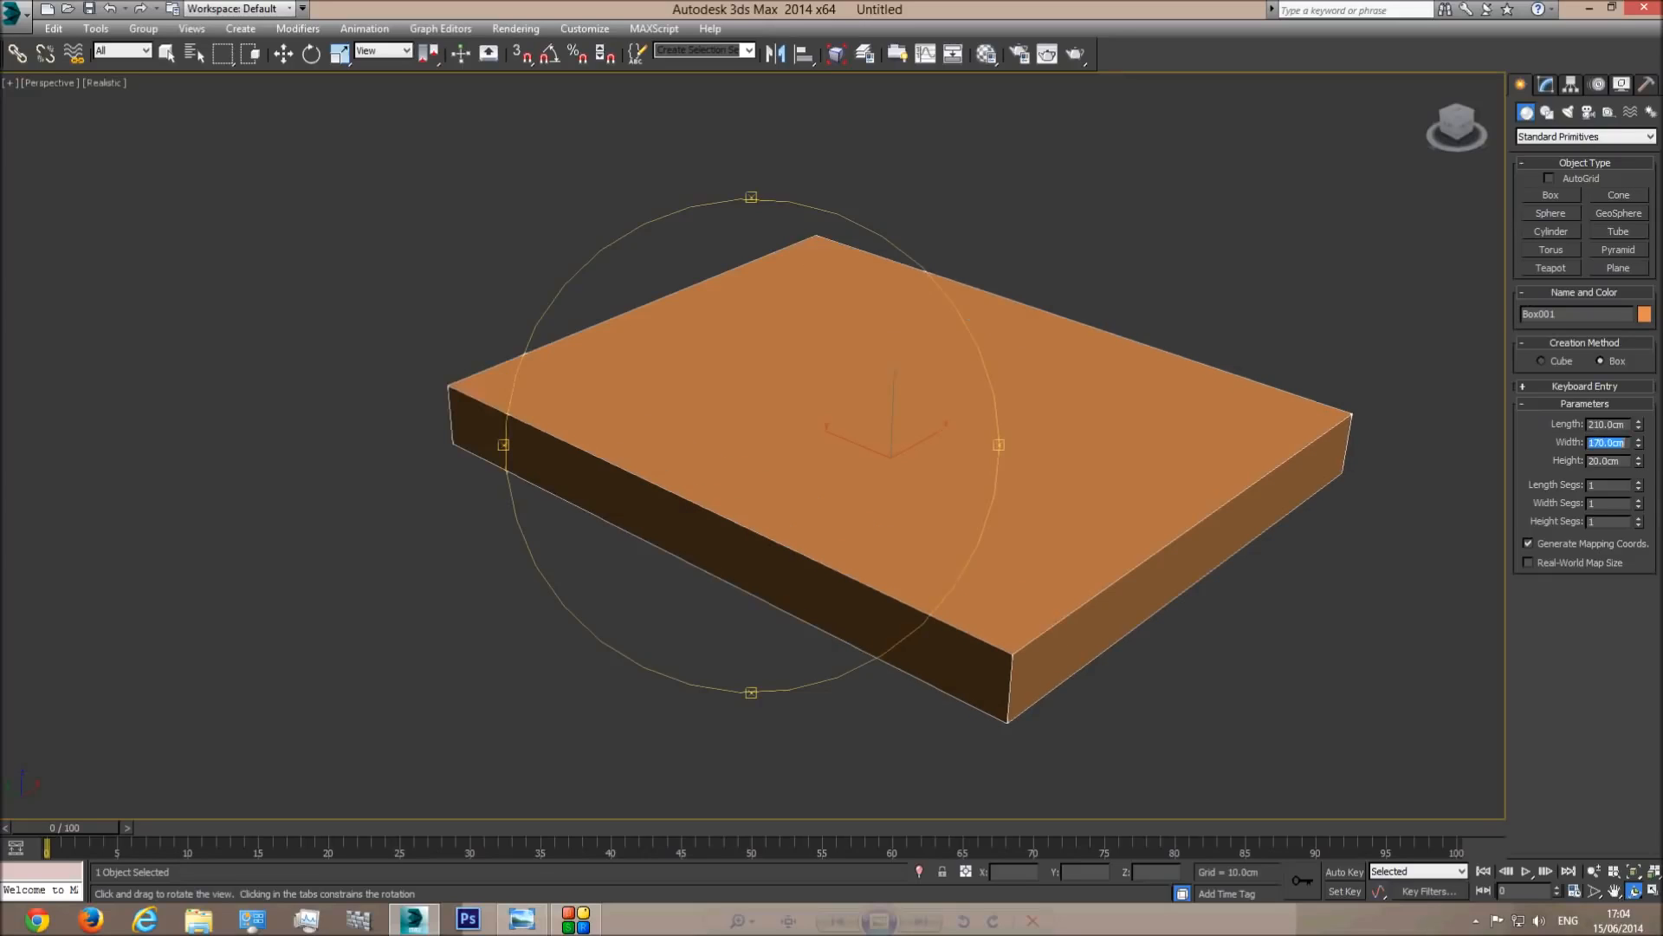
Check the bed frame in the reference photo, and show the box in the Left view with the grid hidden.
drag(850, 554, 771, 520)
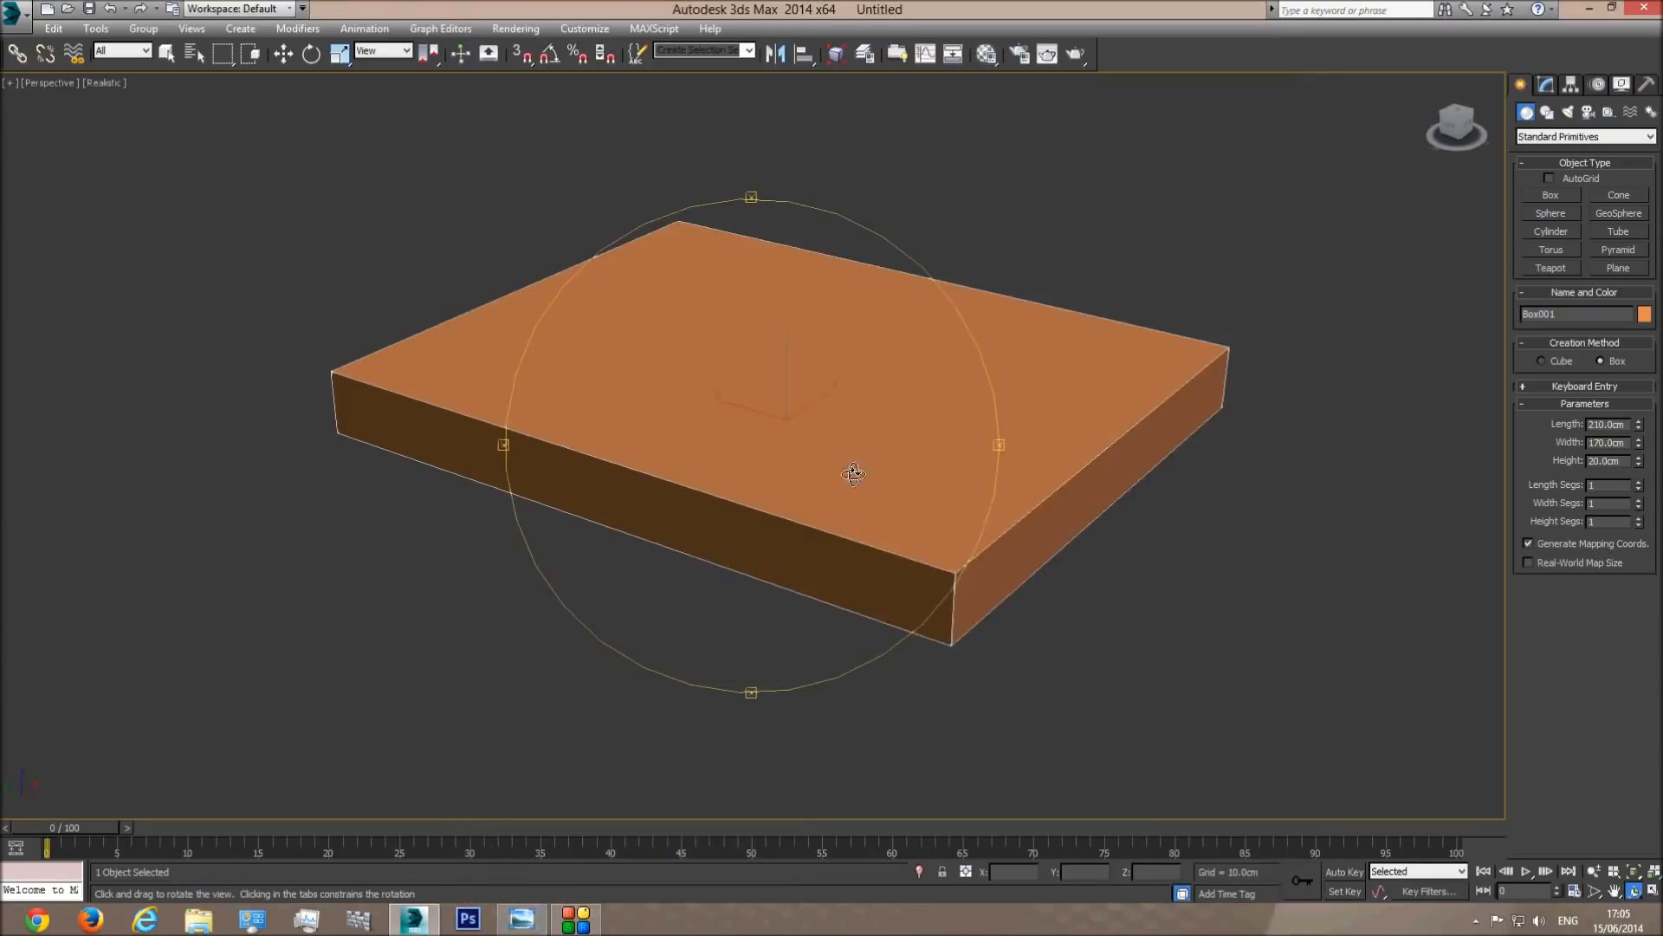
drag(854, 473, 791, 482)
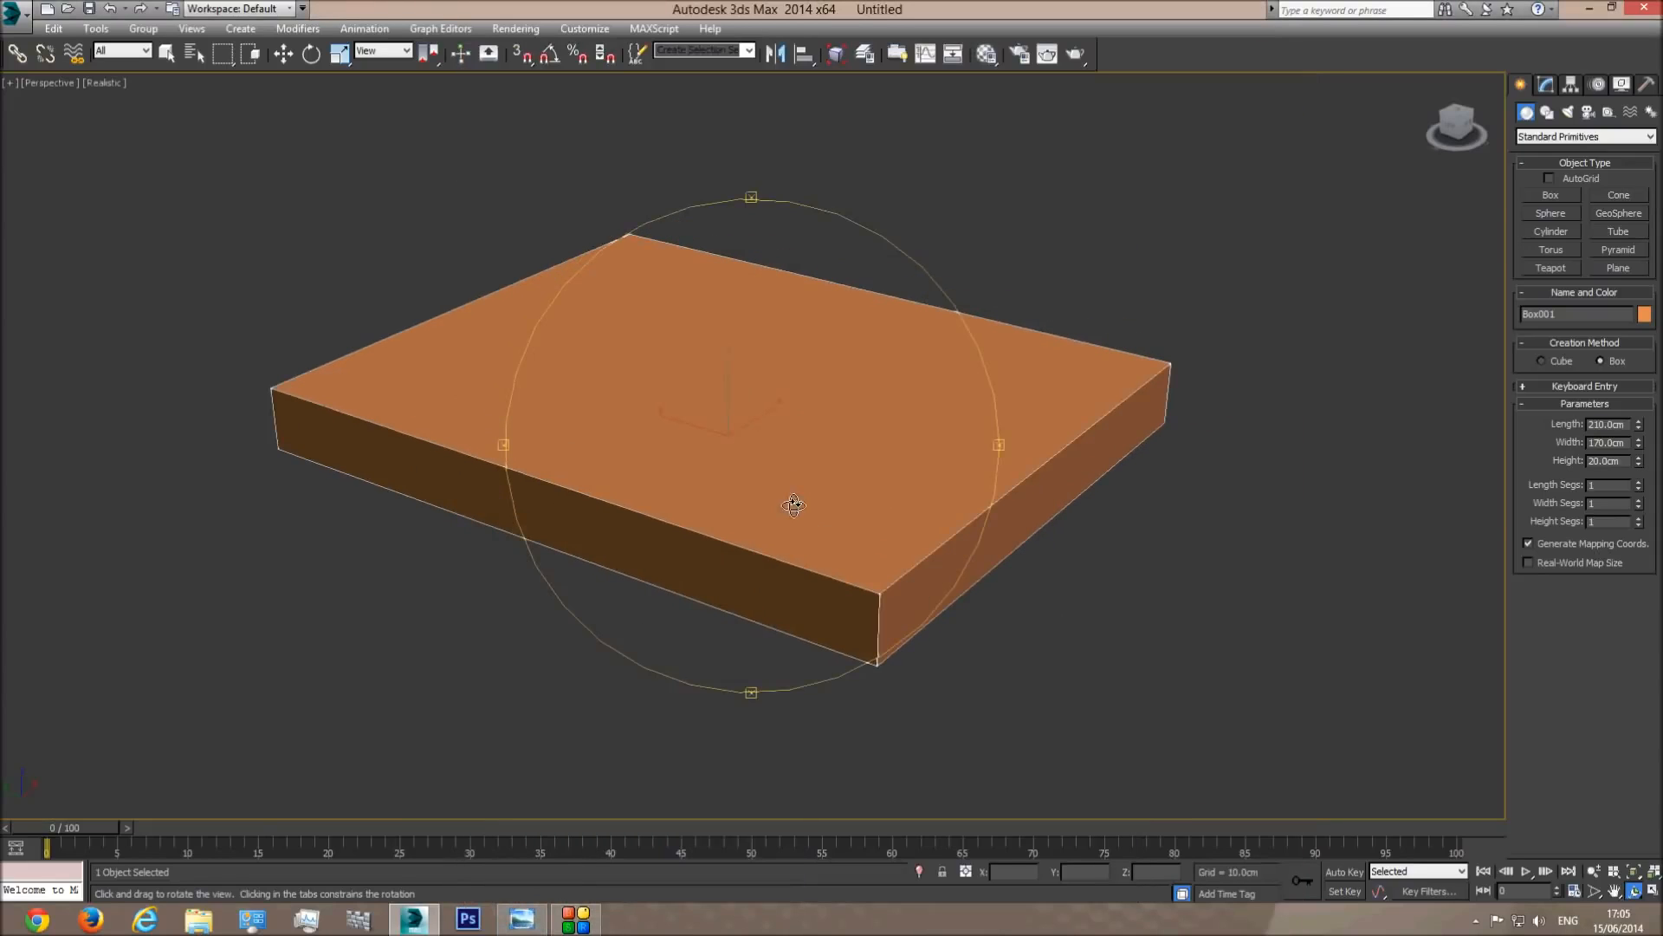
click(519, 918)
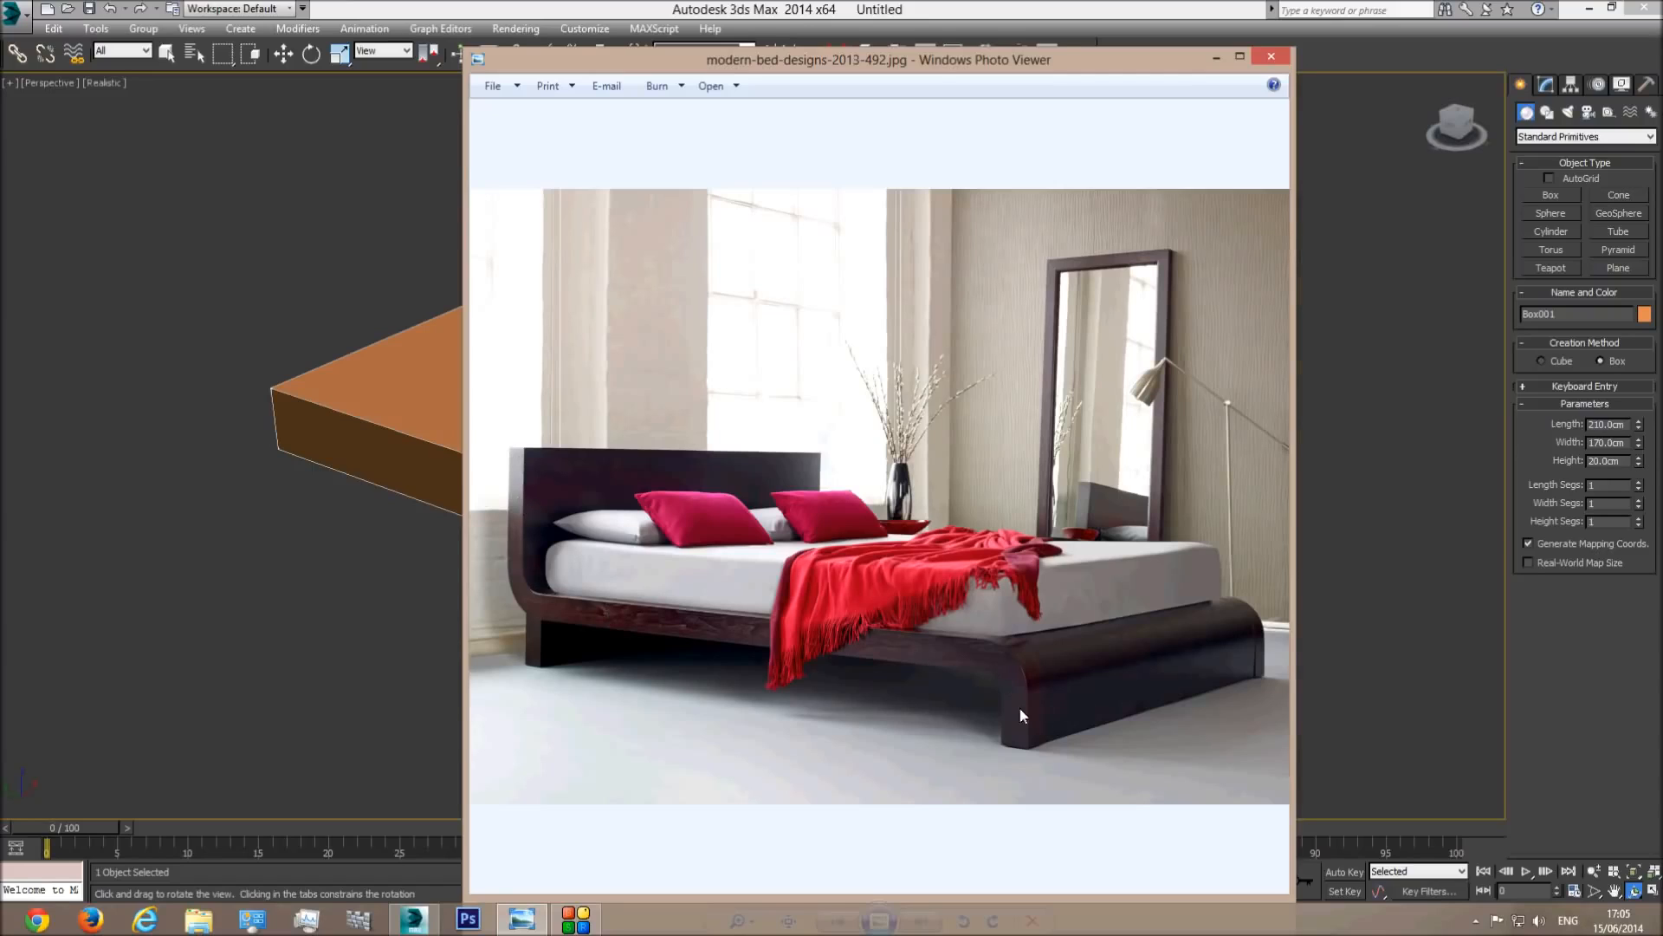
click(450, 9)
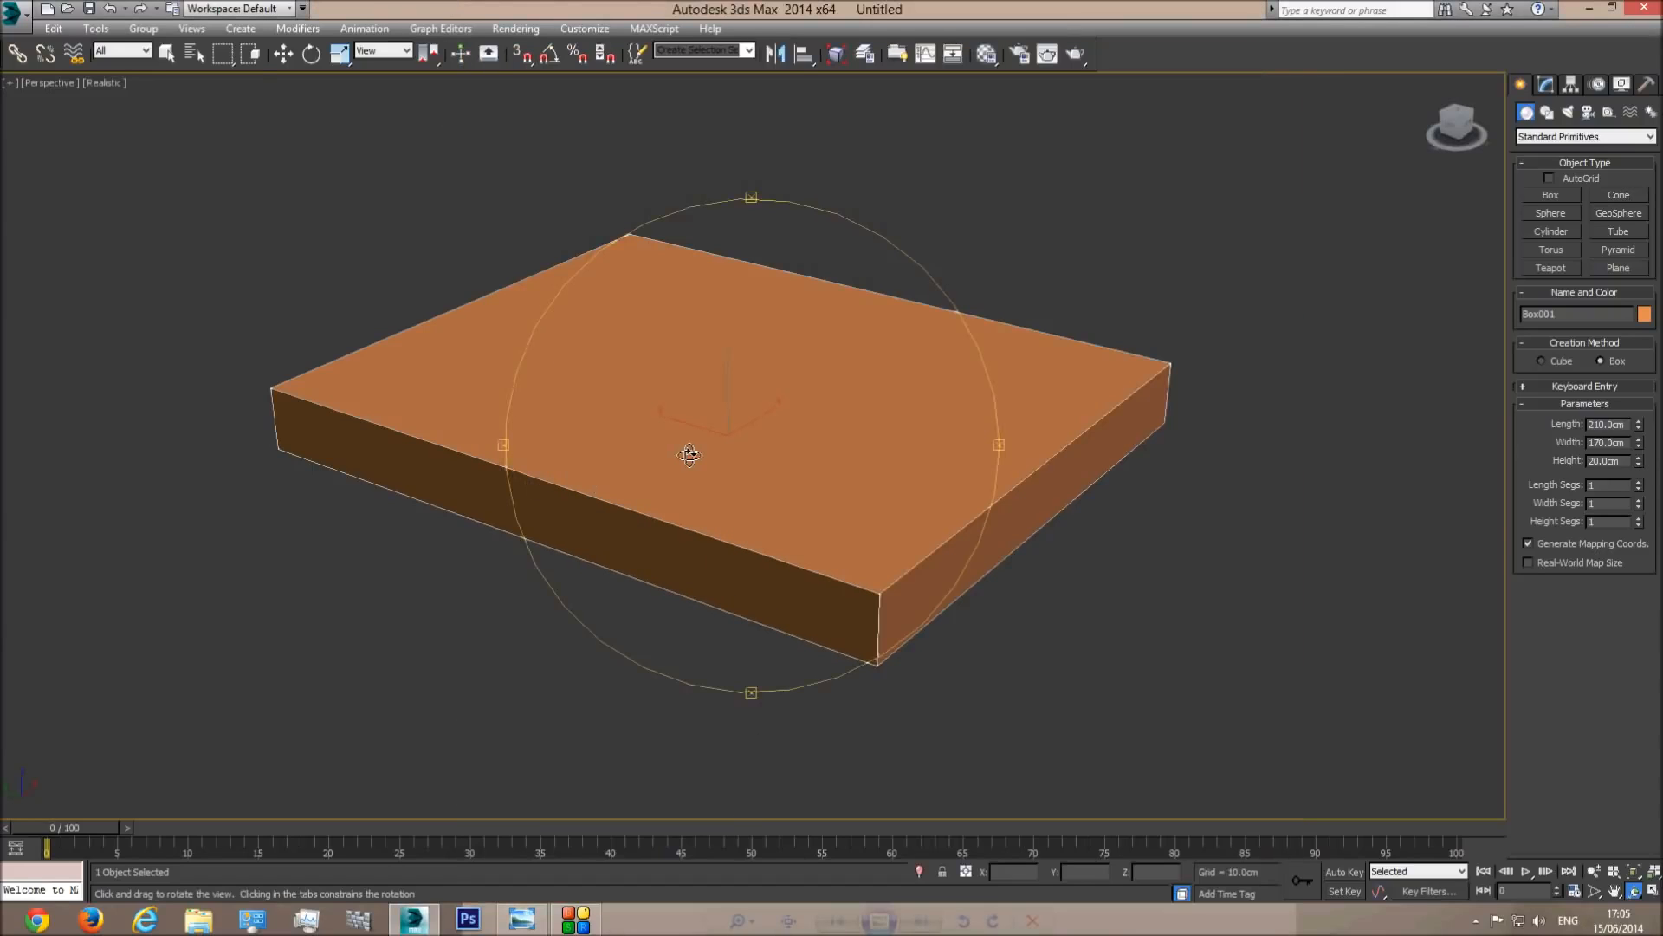
key(l)
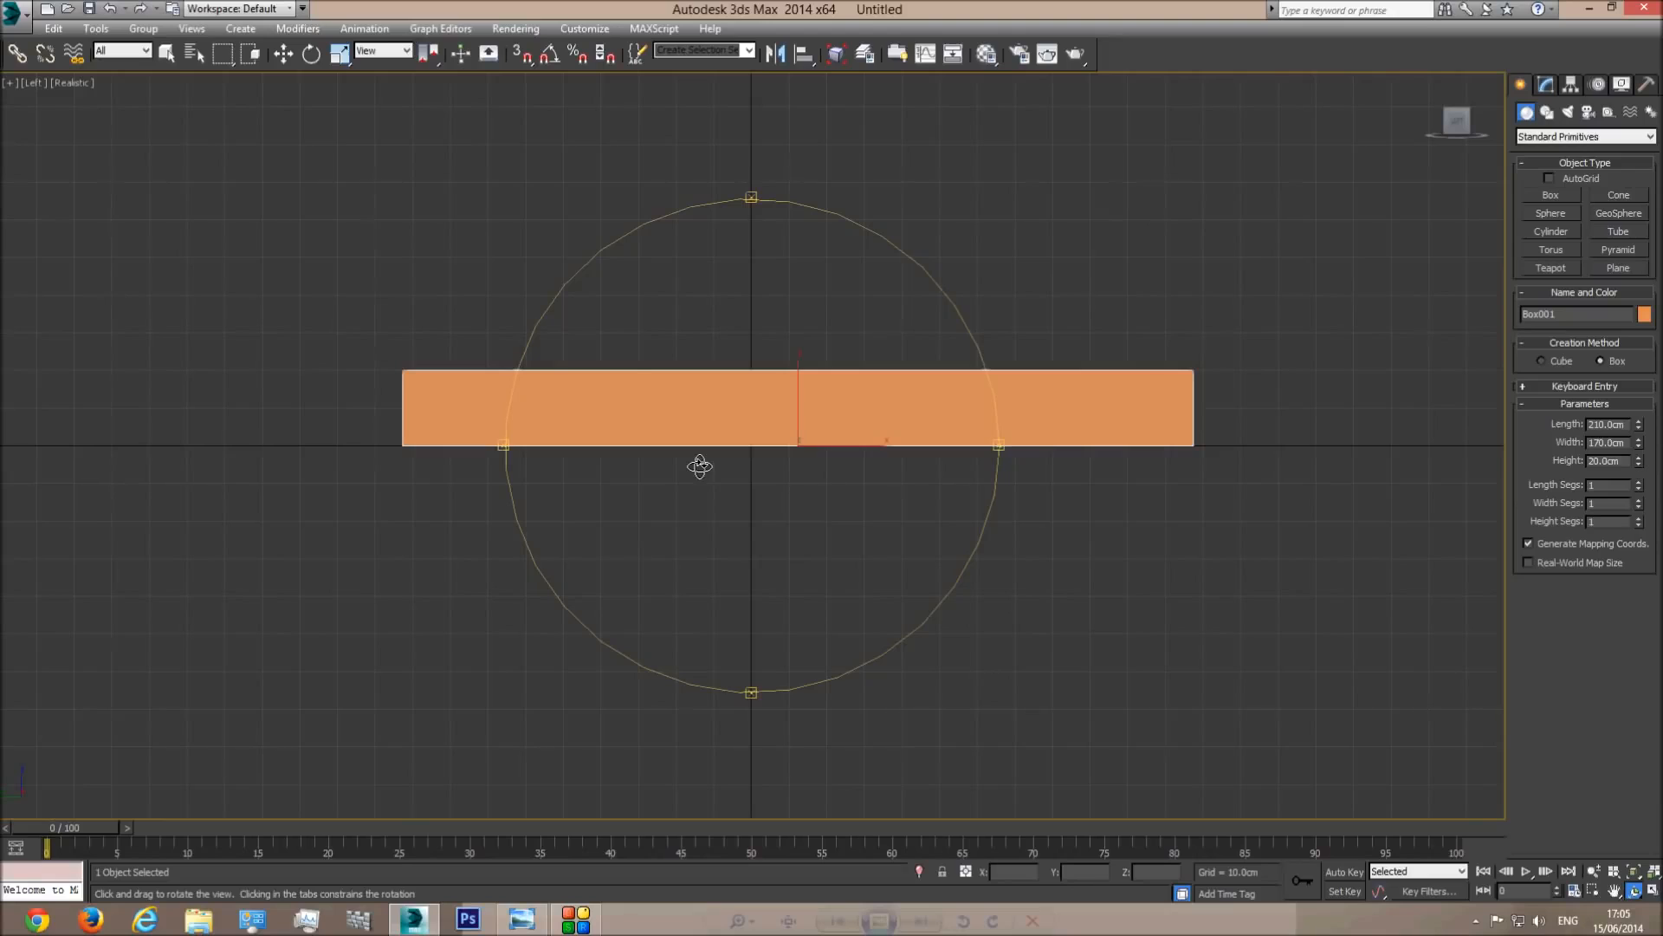
key(g)
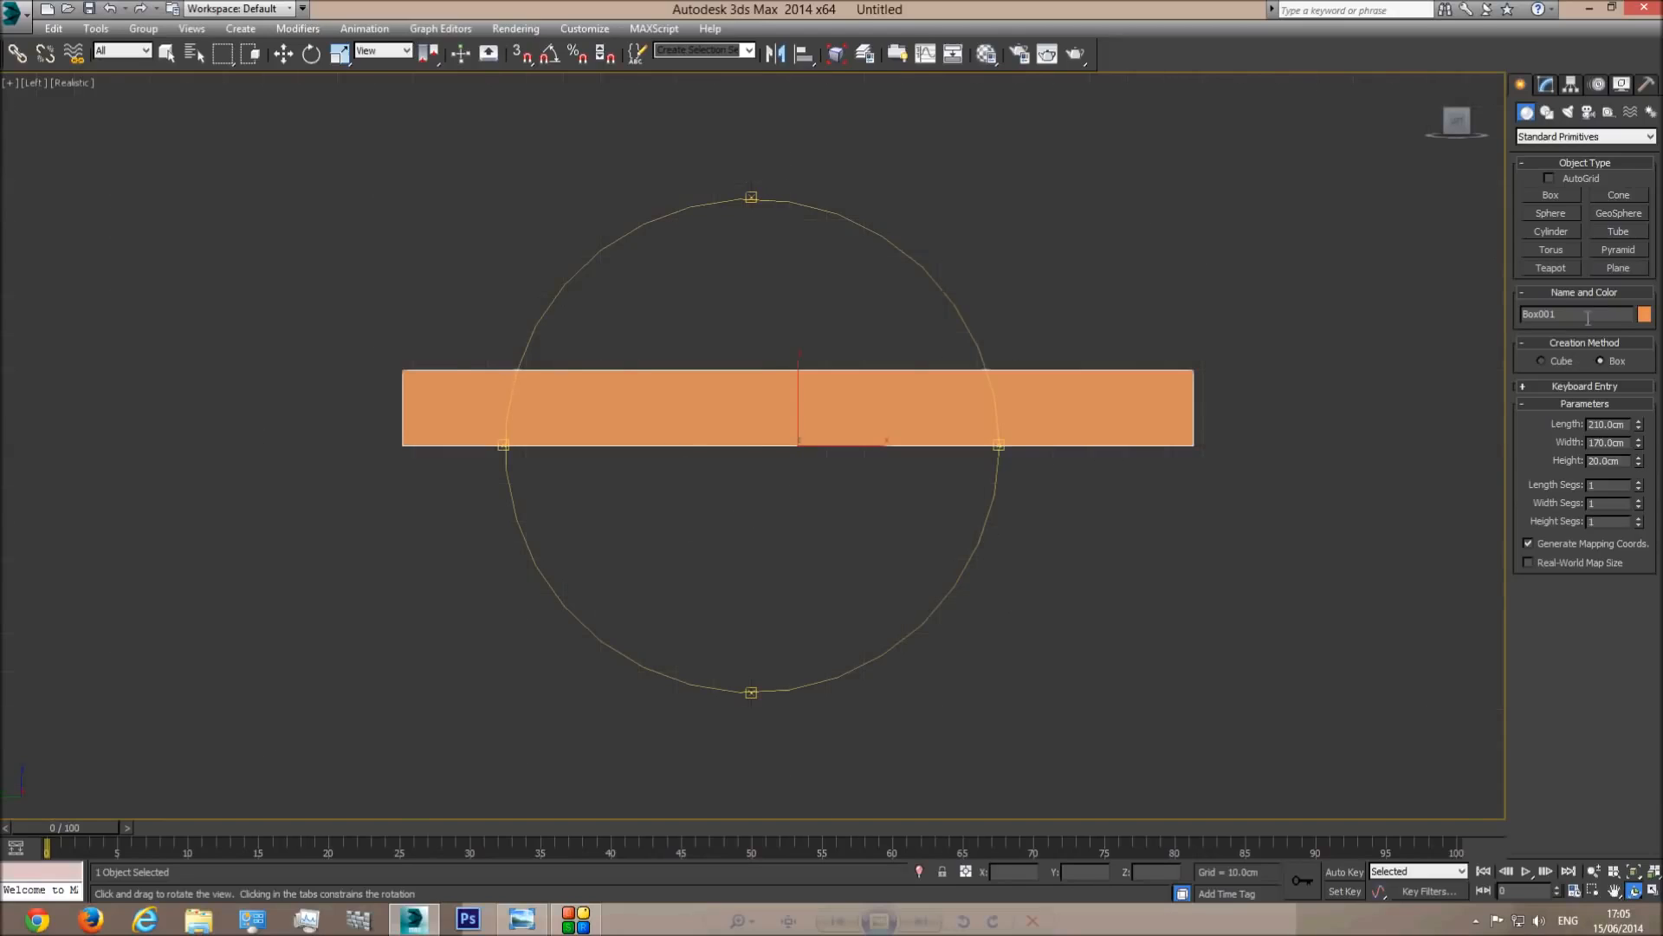
Draw an open line around the box for the frame profile: about 87 cm down, straight across beneath the box, and about 21 cm down.
click(1547, 112)
click(1552, 209)
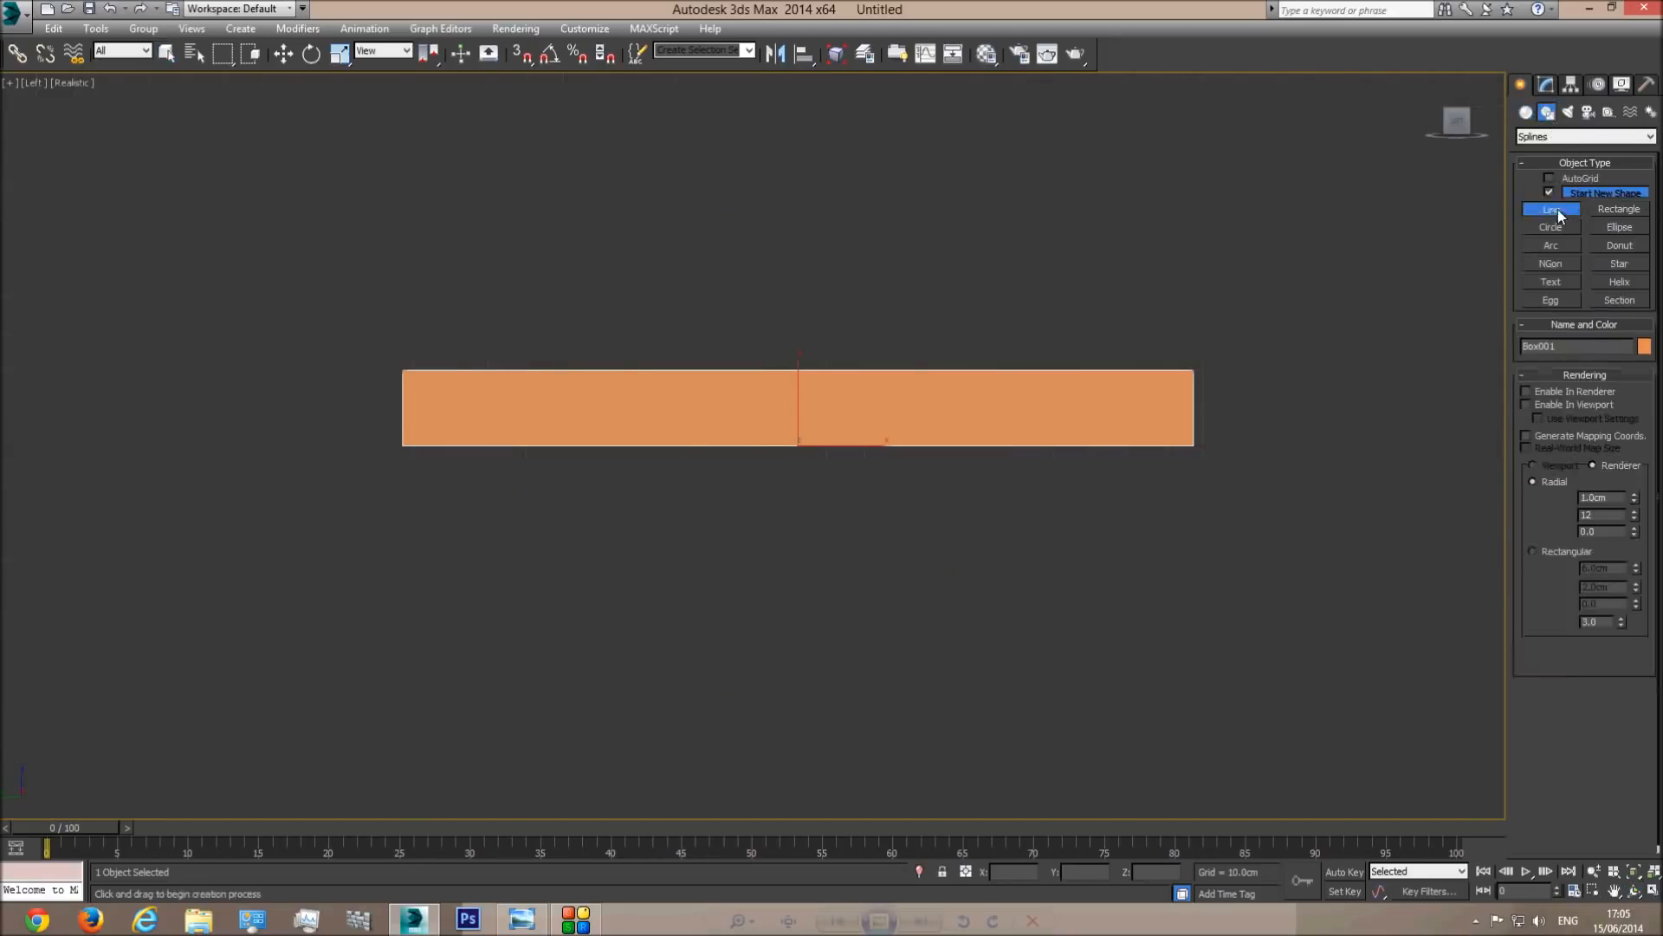
click(522, 918)
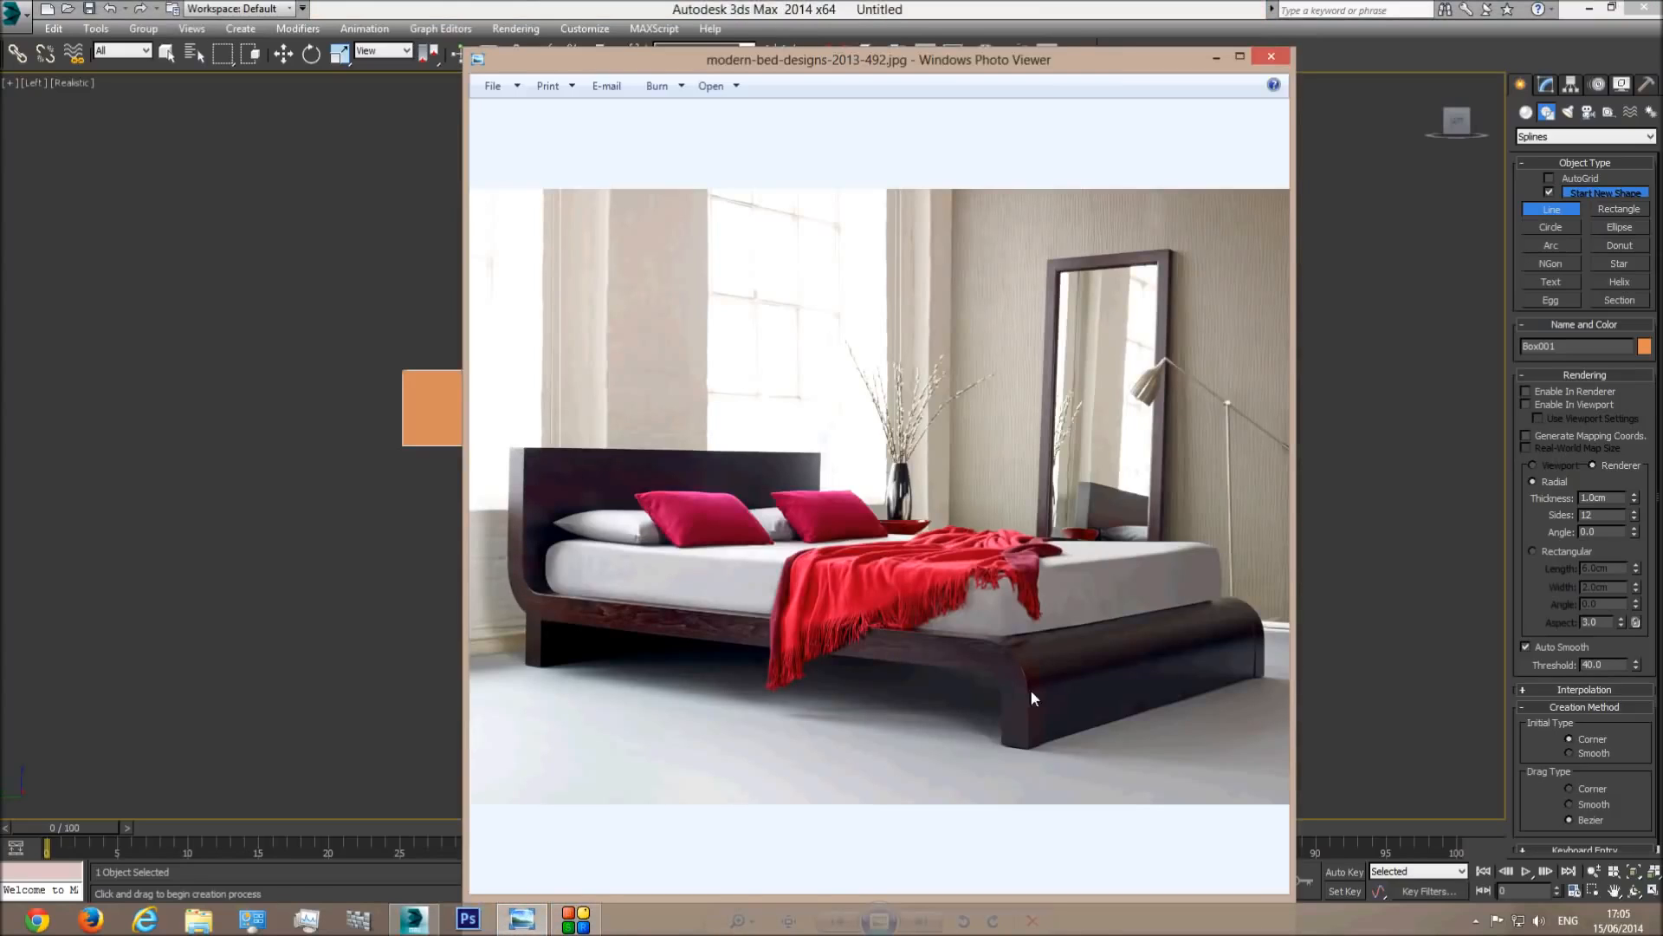
click(520, 4)
click(368, 163)
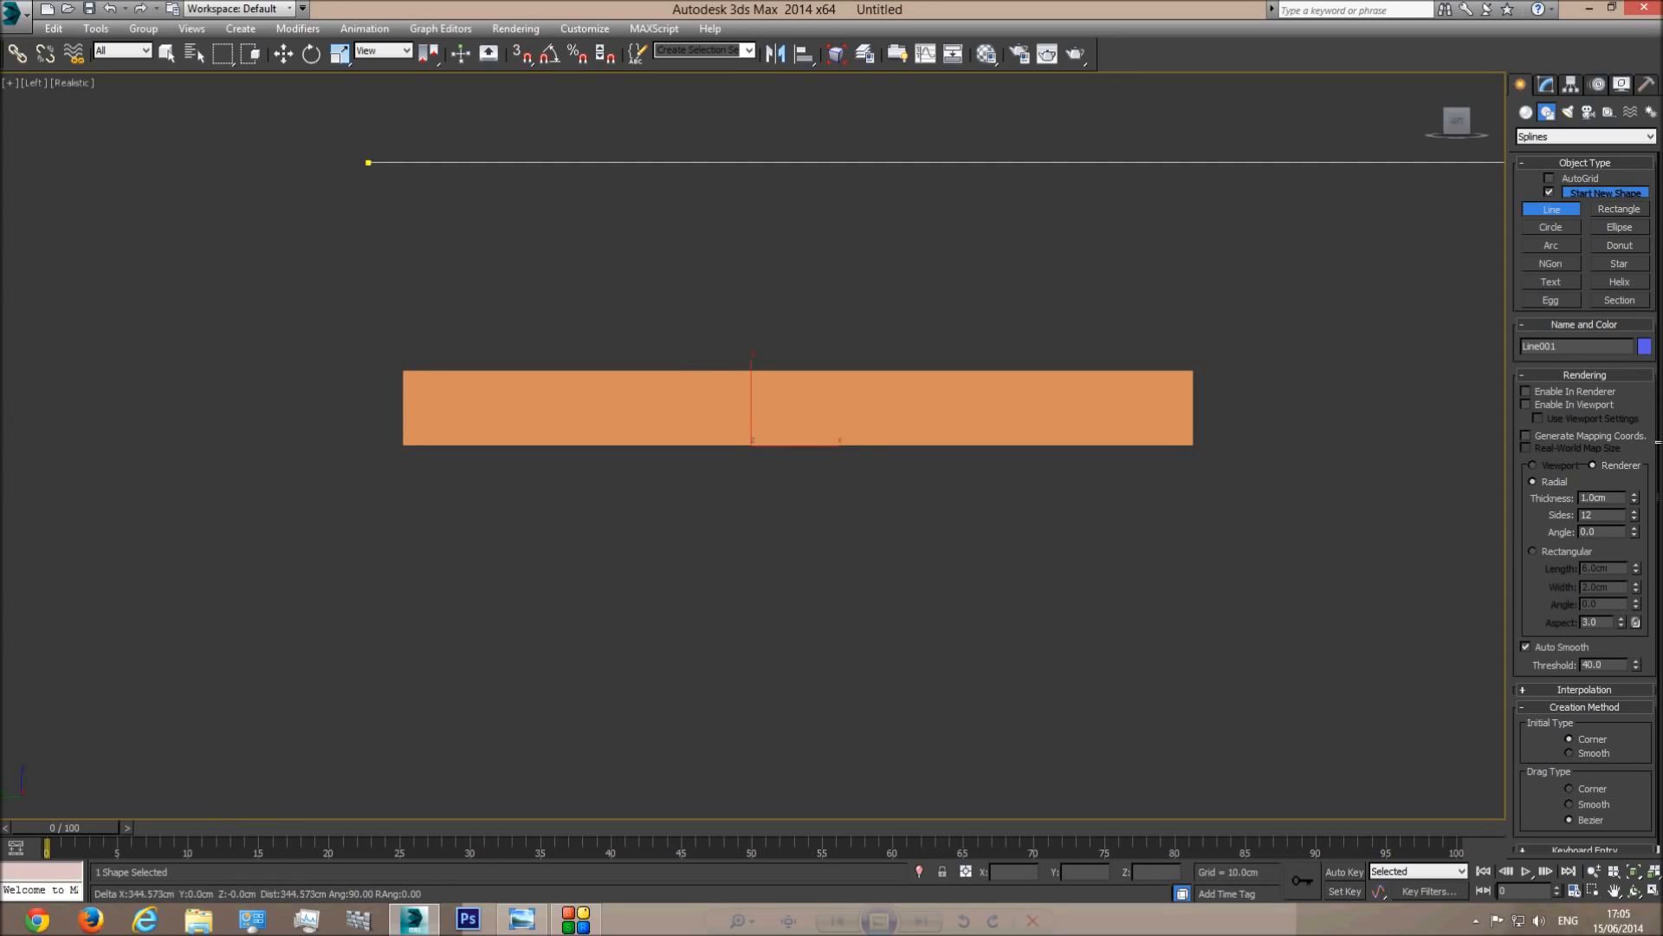
click(368, 490)
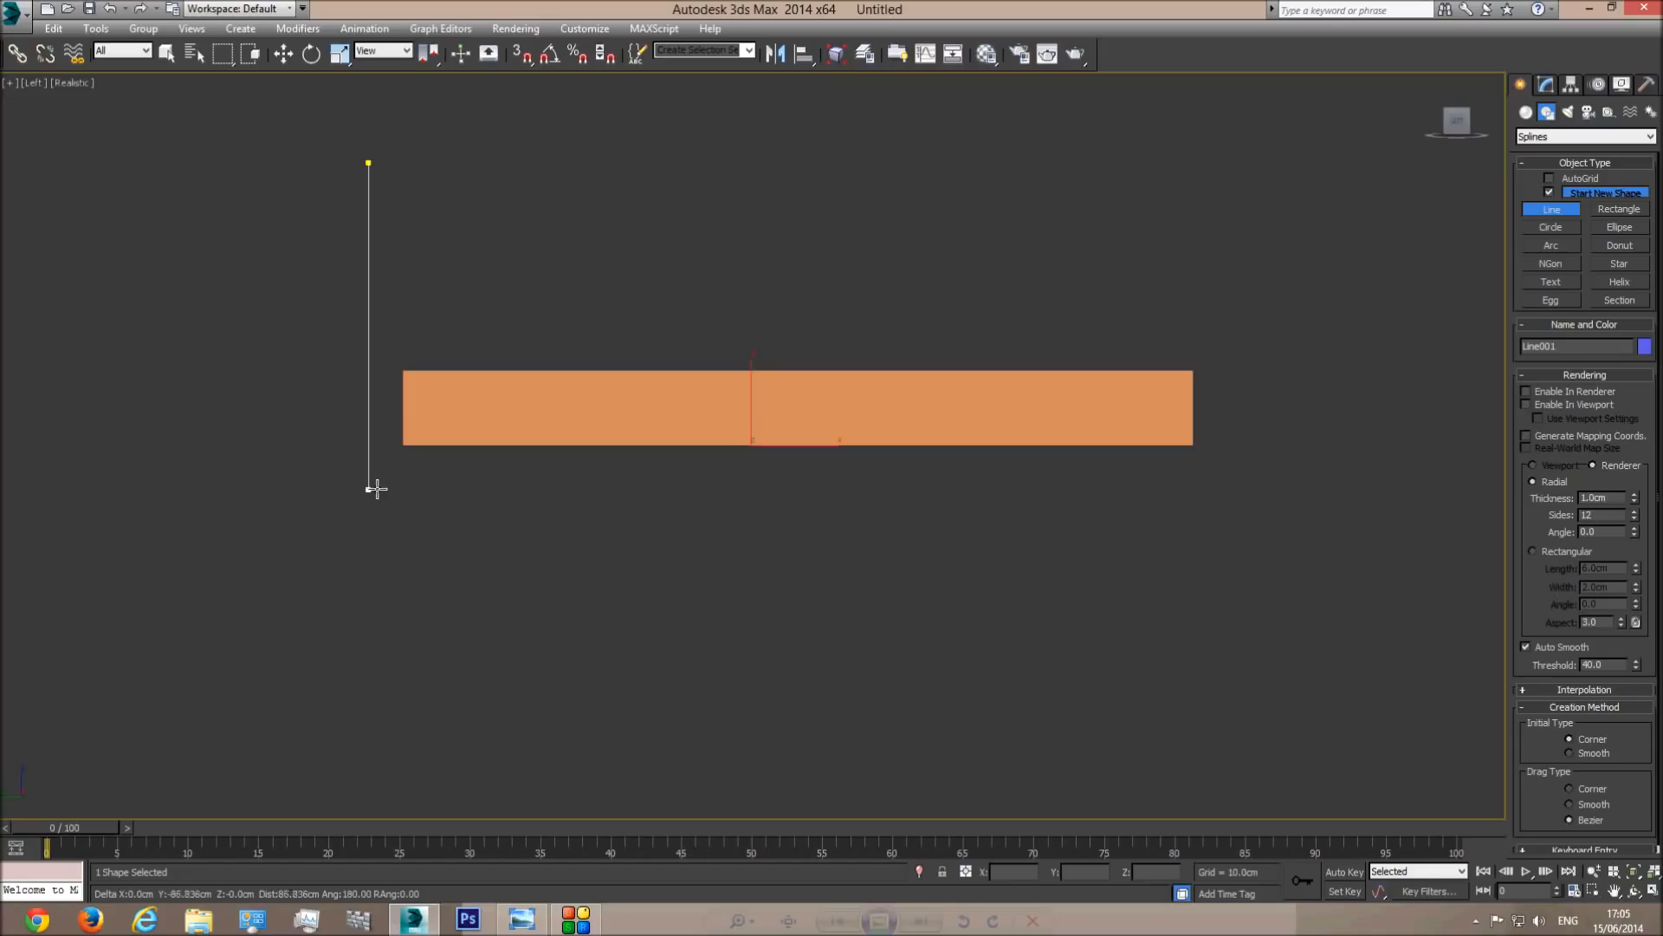
click(1260, 488)
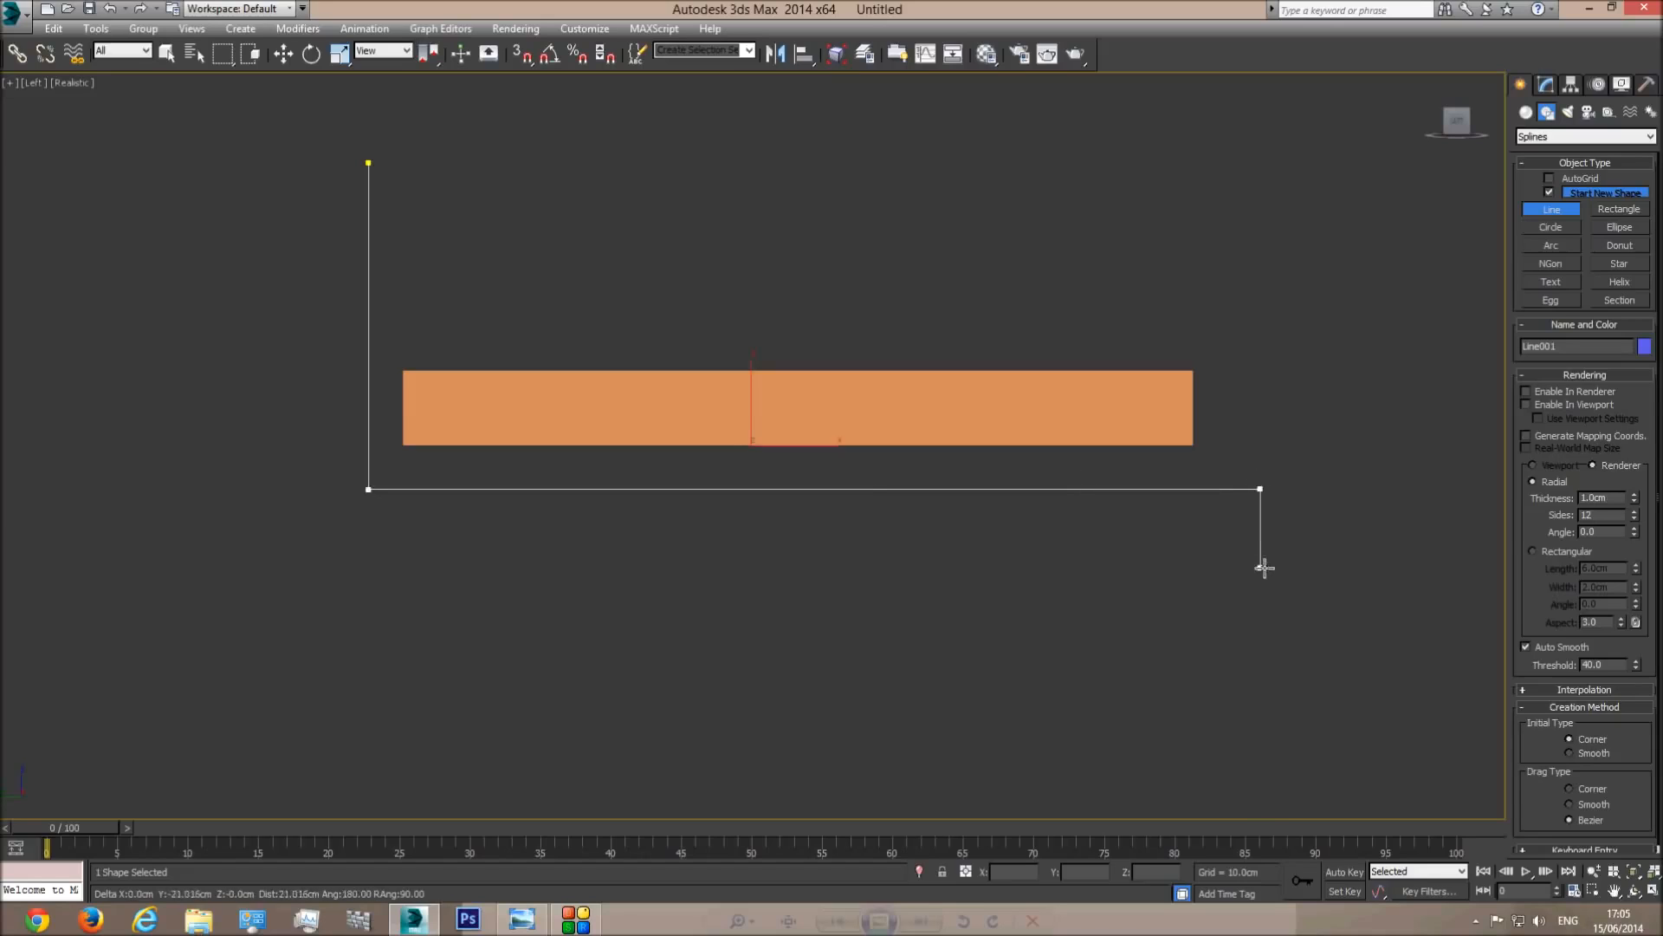
click(1260, 567)
right_click(1322, 477)
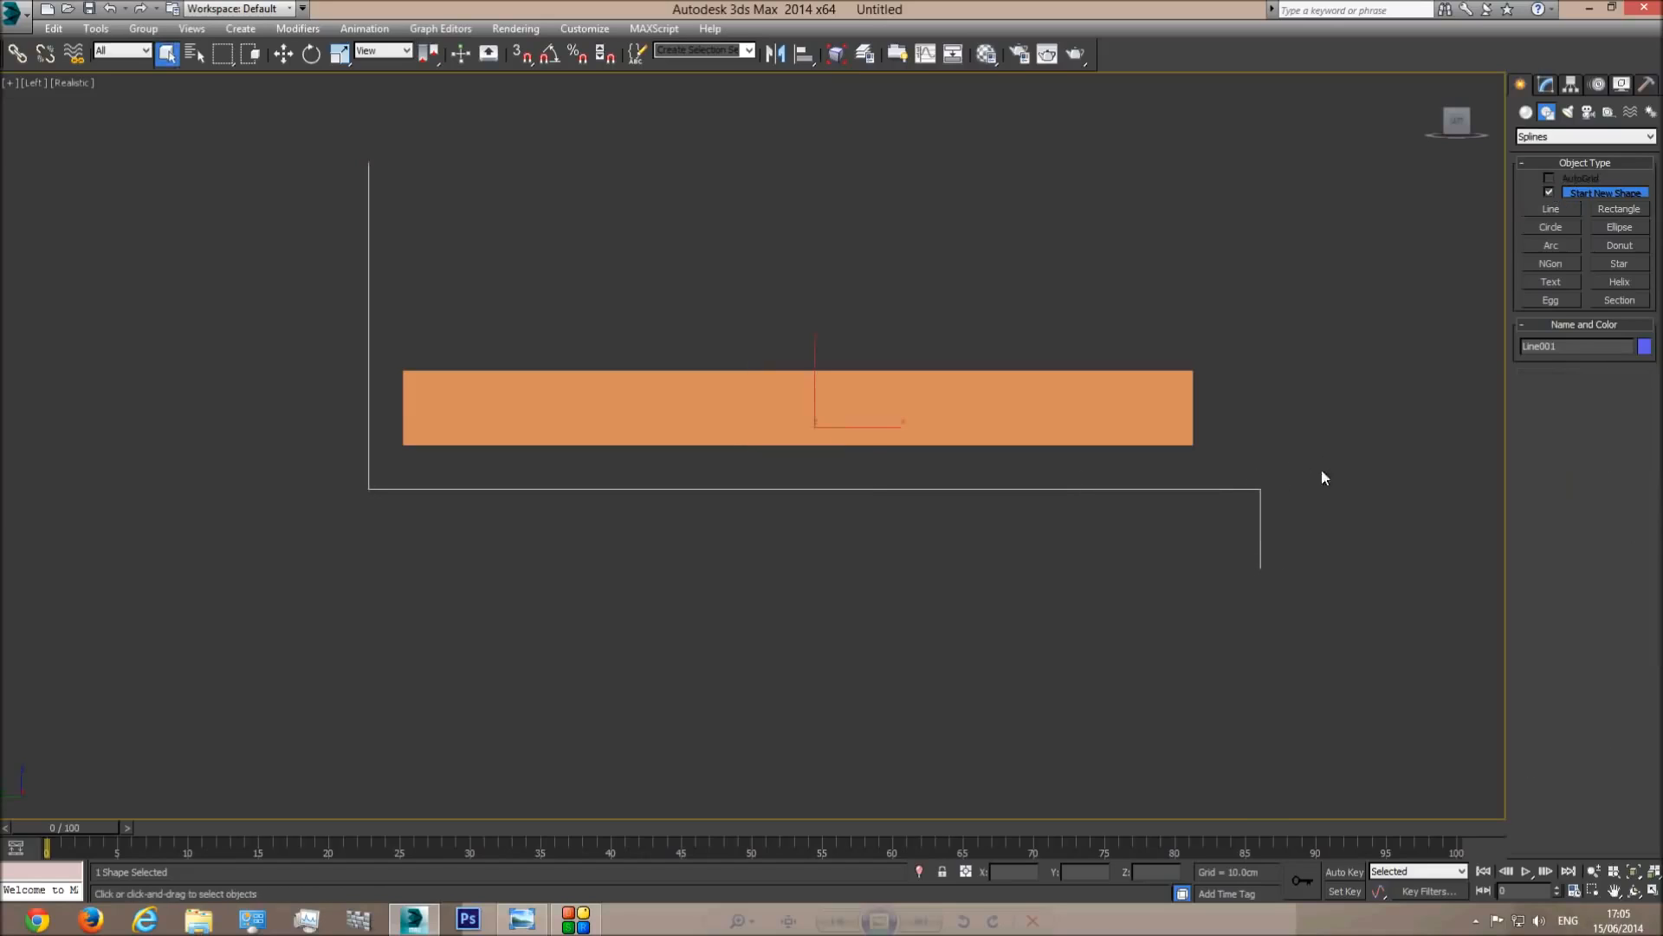
Compare the frame line with the bed frame's curved corners in the reference photo.
click(522, 919)
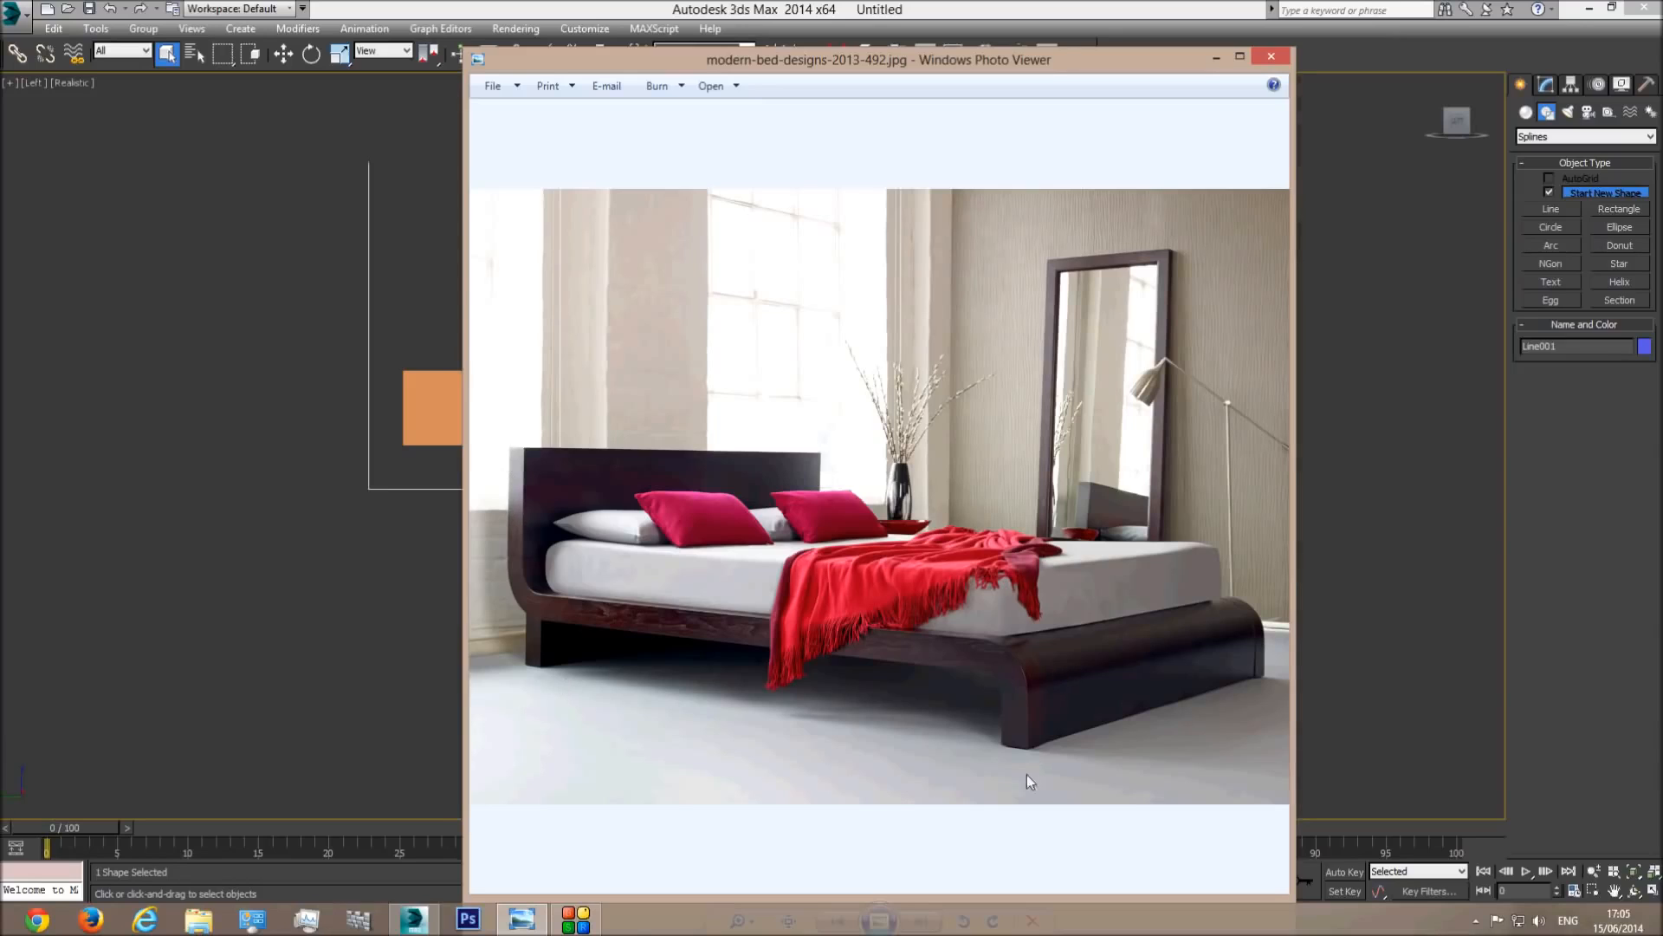
click(521, 919)
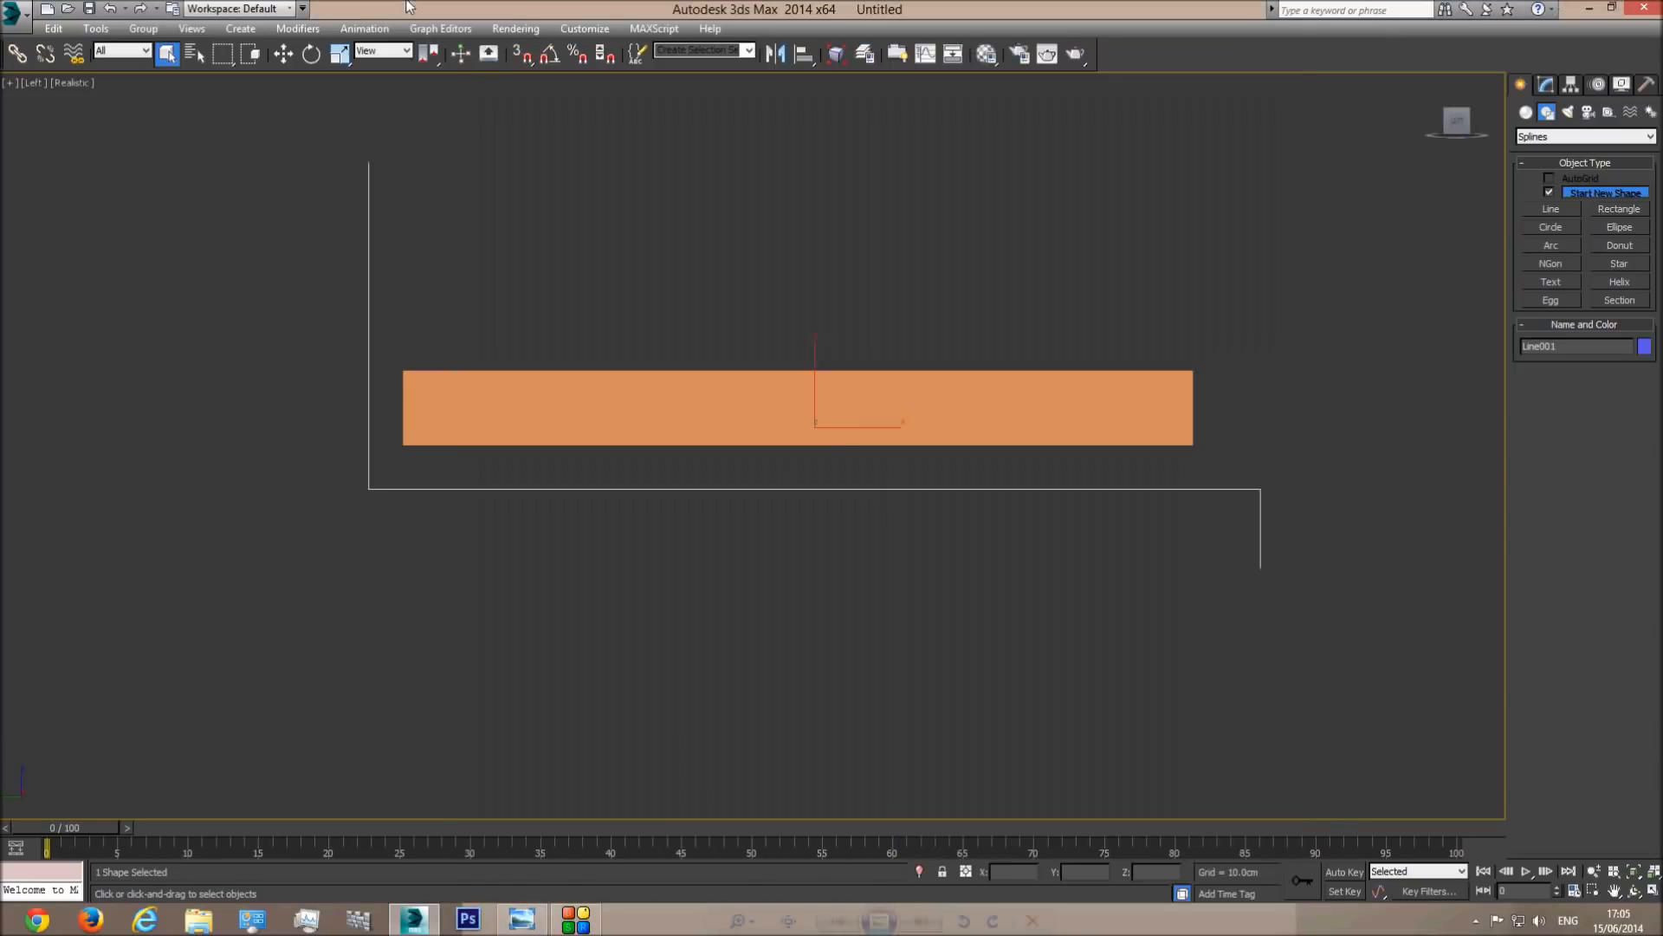
click(522, 920)
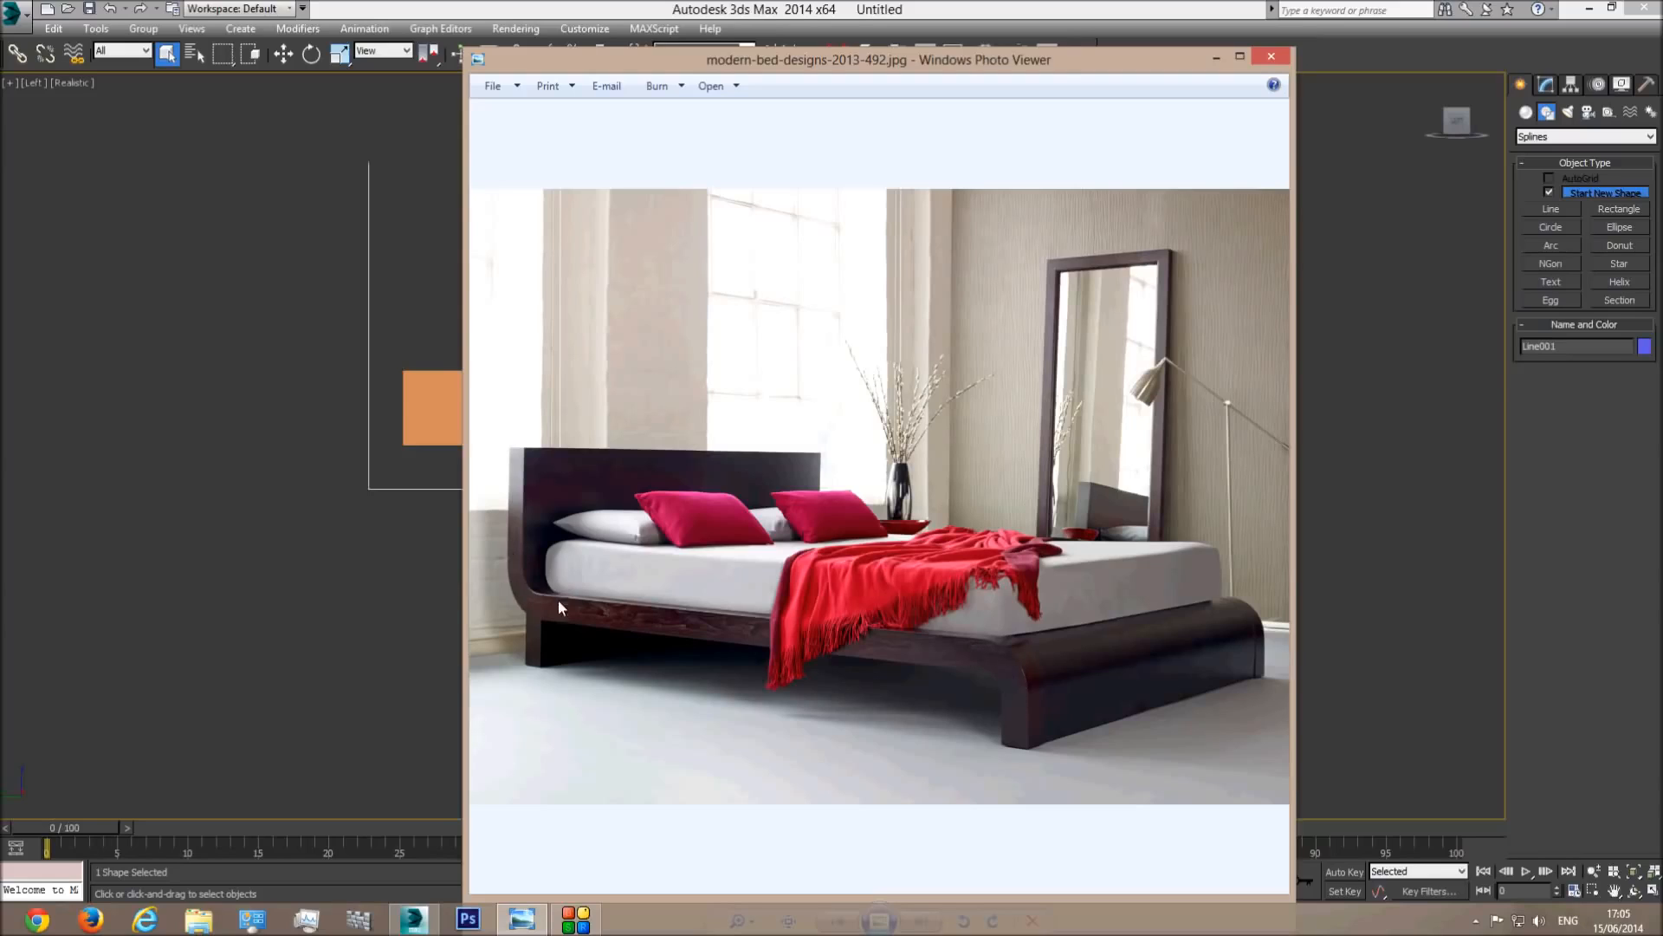
click(373, 455)
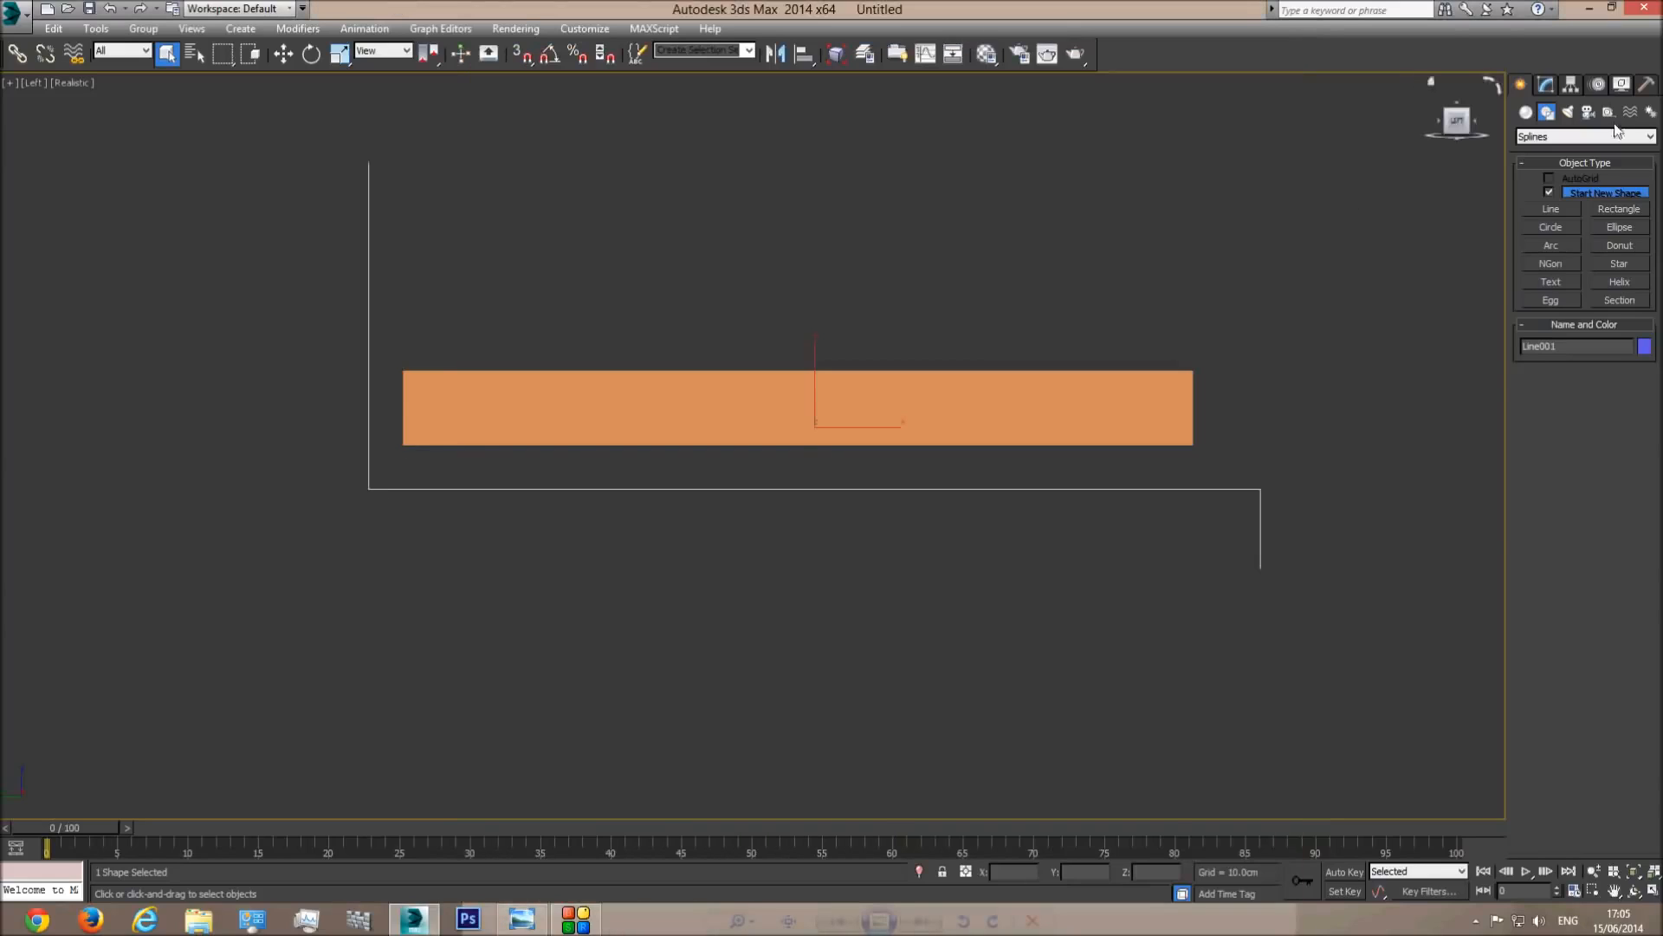
Fillet the frame line's lower headboard corner at vertex level, with the curve starting about level with the mattress box's underside.
click(1546, 84)
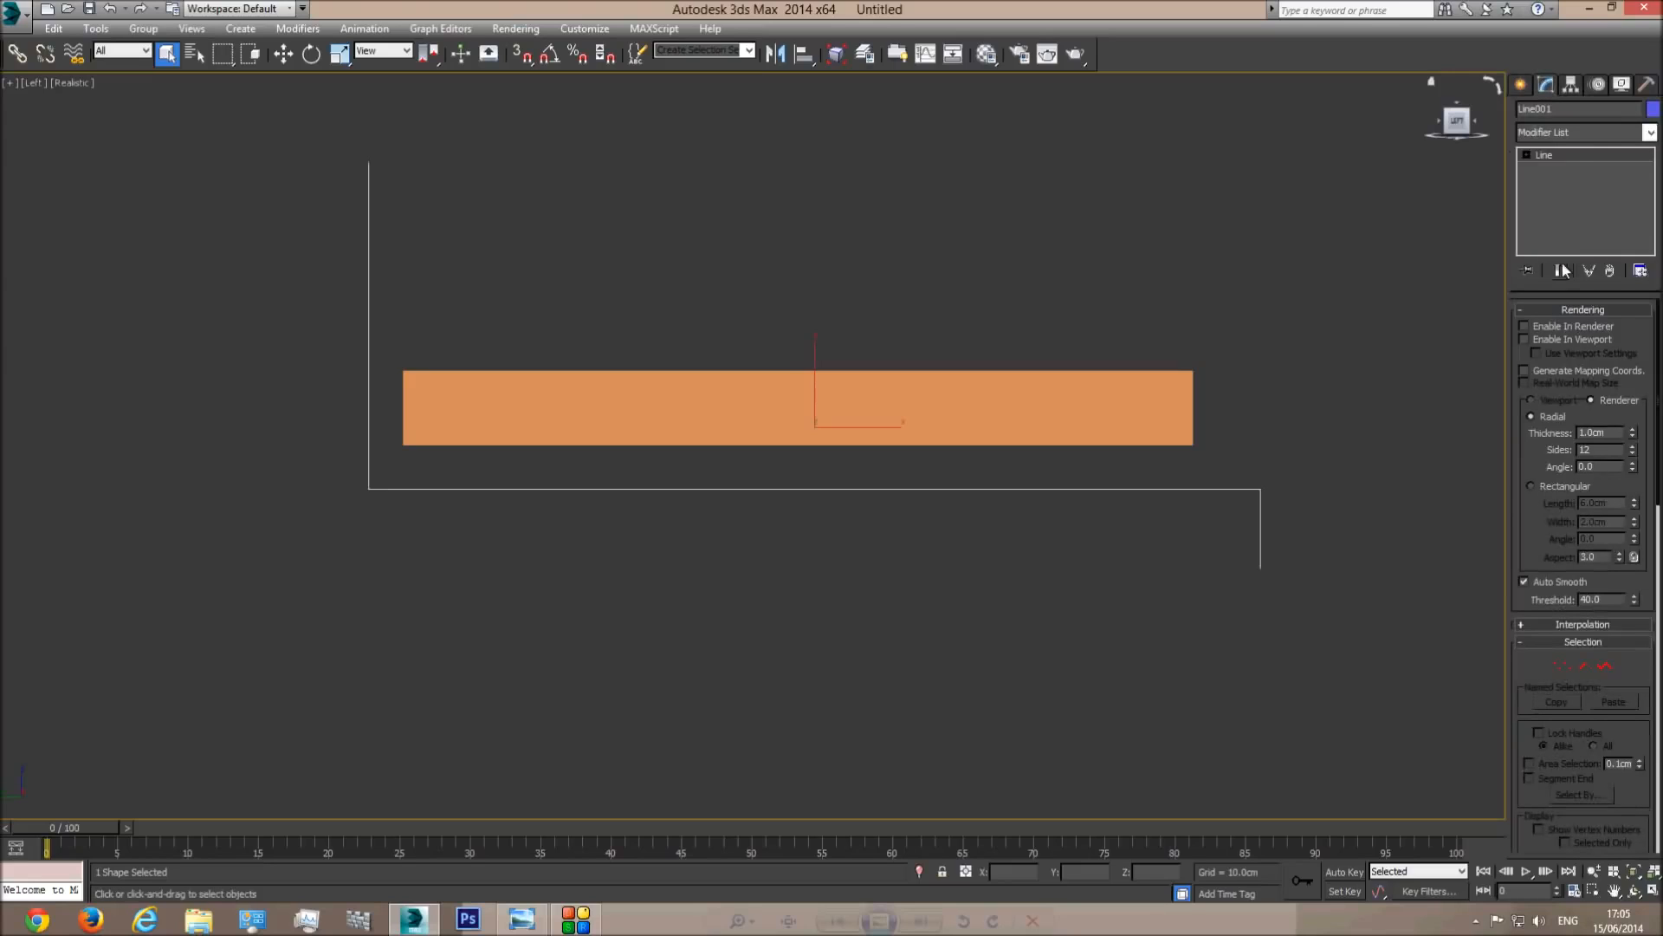
click(1553, 154)
key(1)
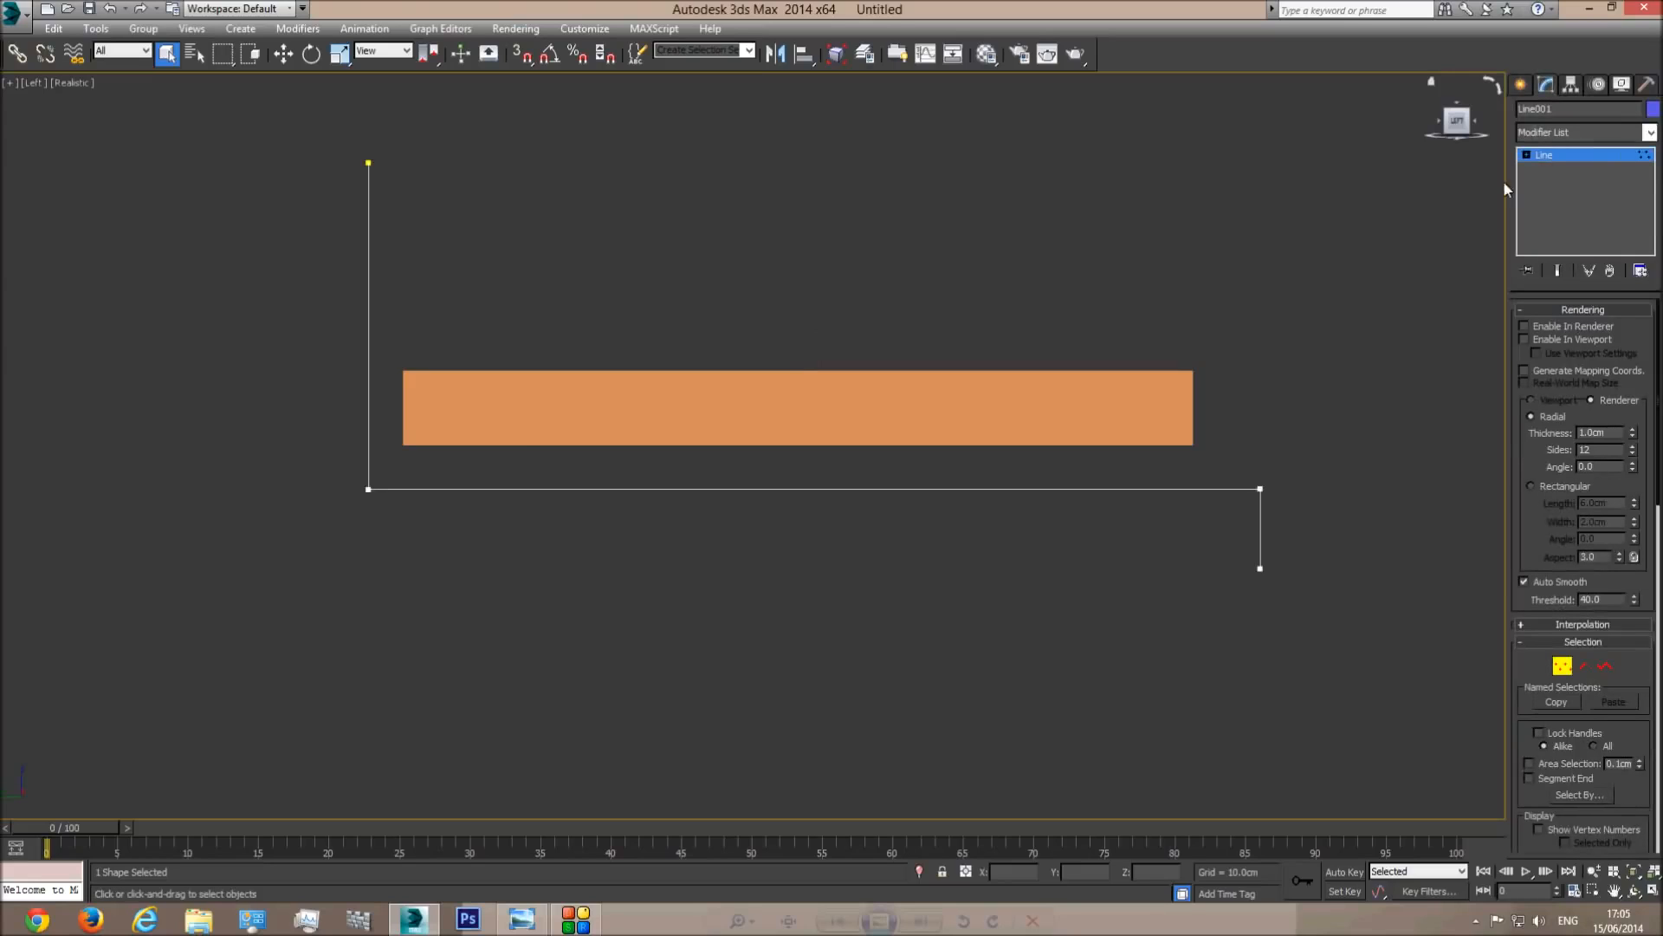
drag(421, 453, 329, 543)
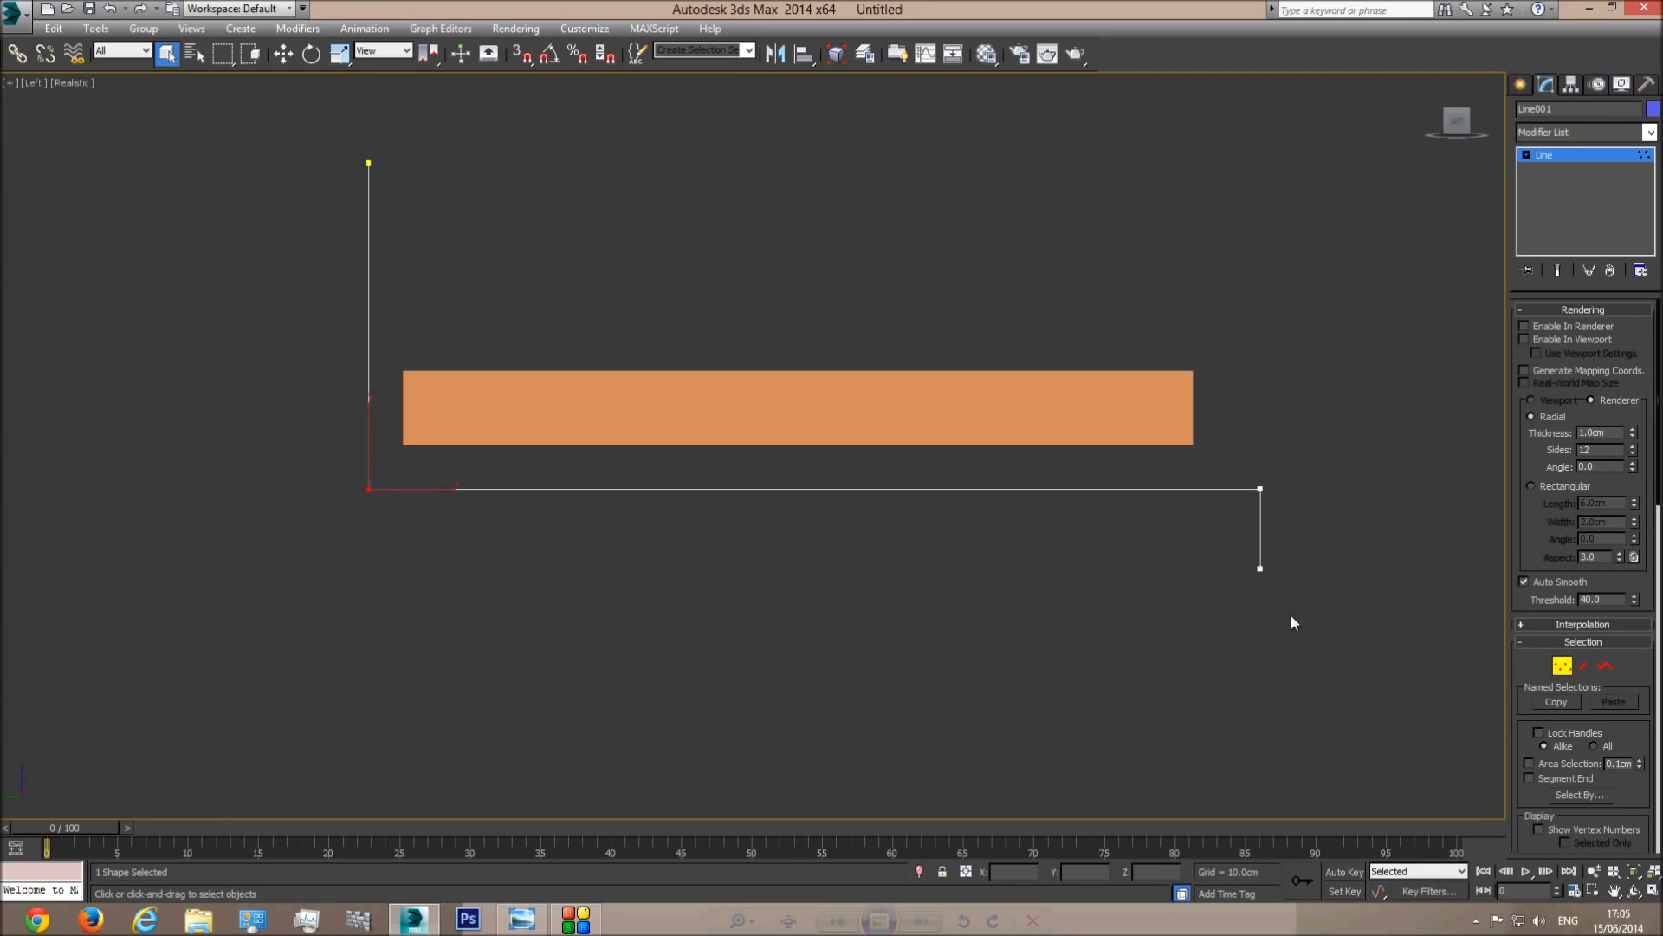
drag(1517, 676, 1495, 409)
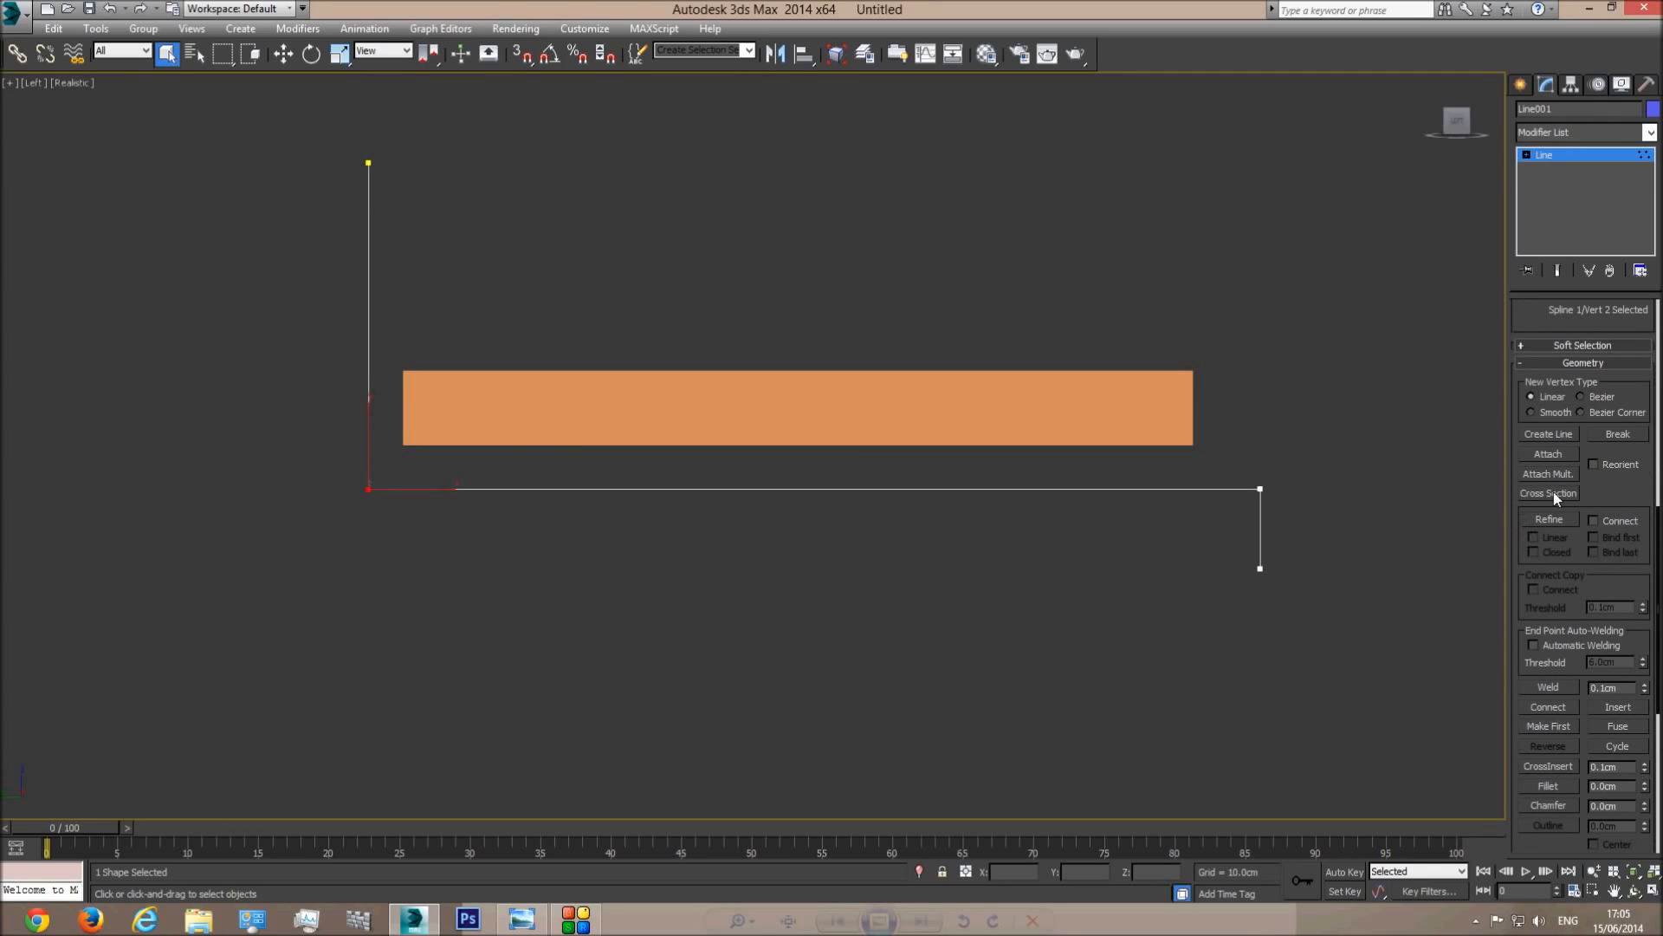
click(1551, 785)
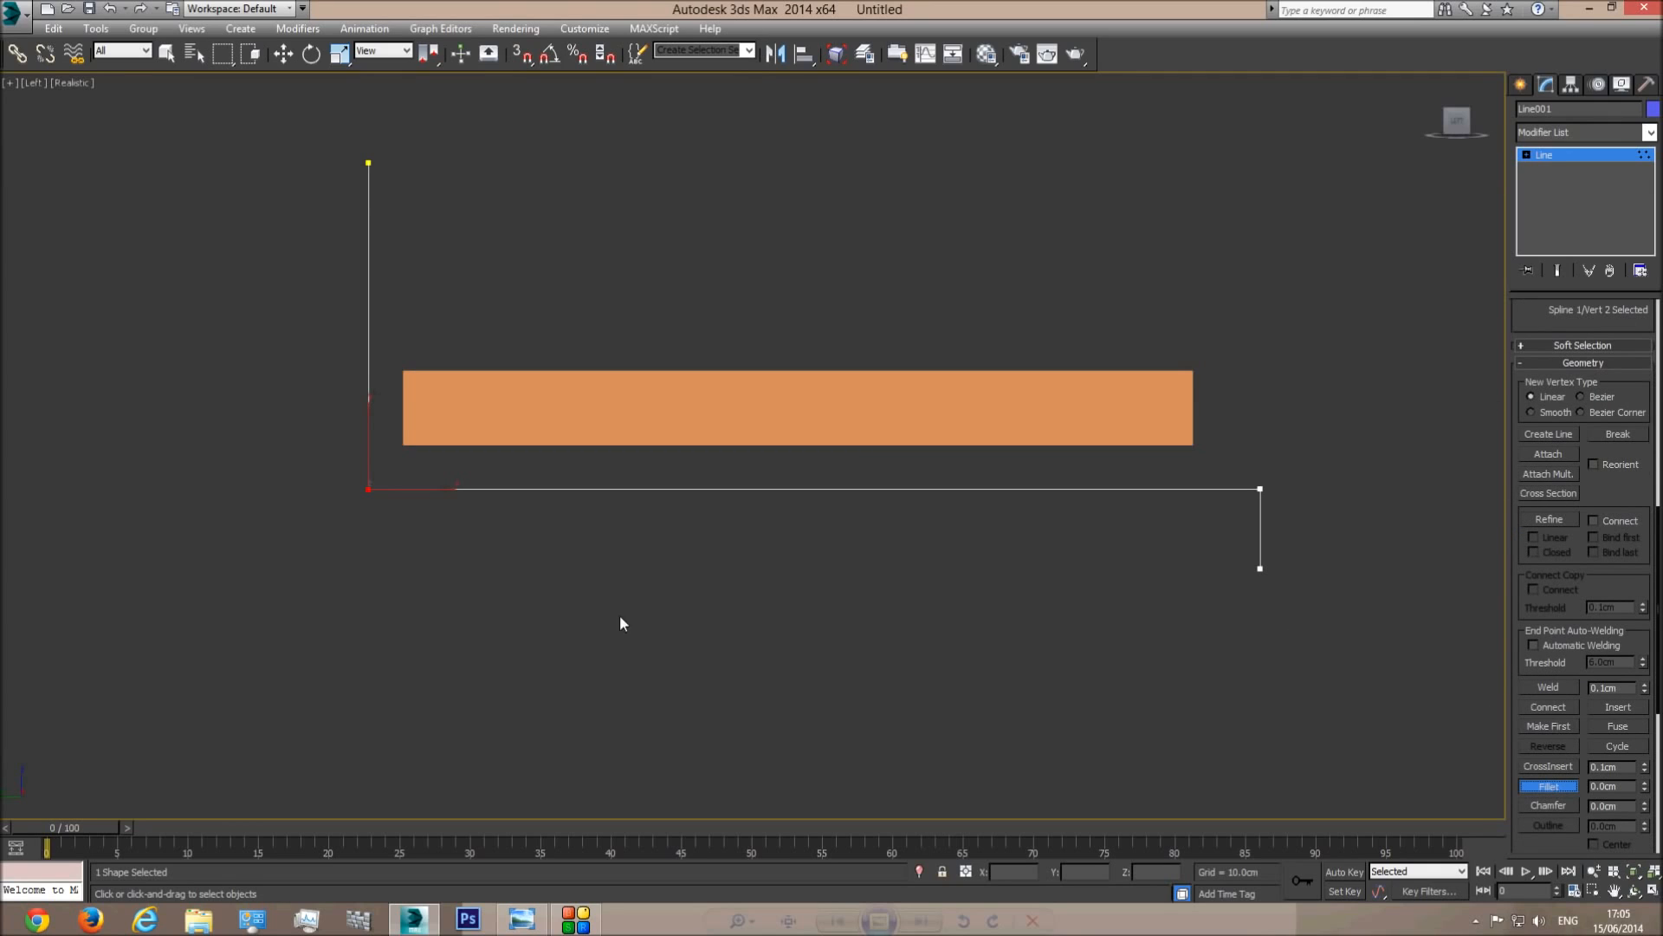
drag(371, 488, 379, 429)
click(521, 920)
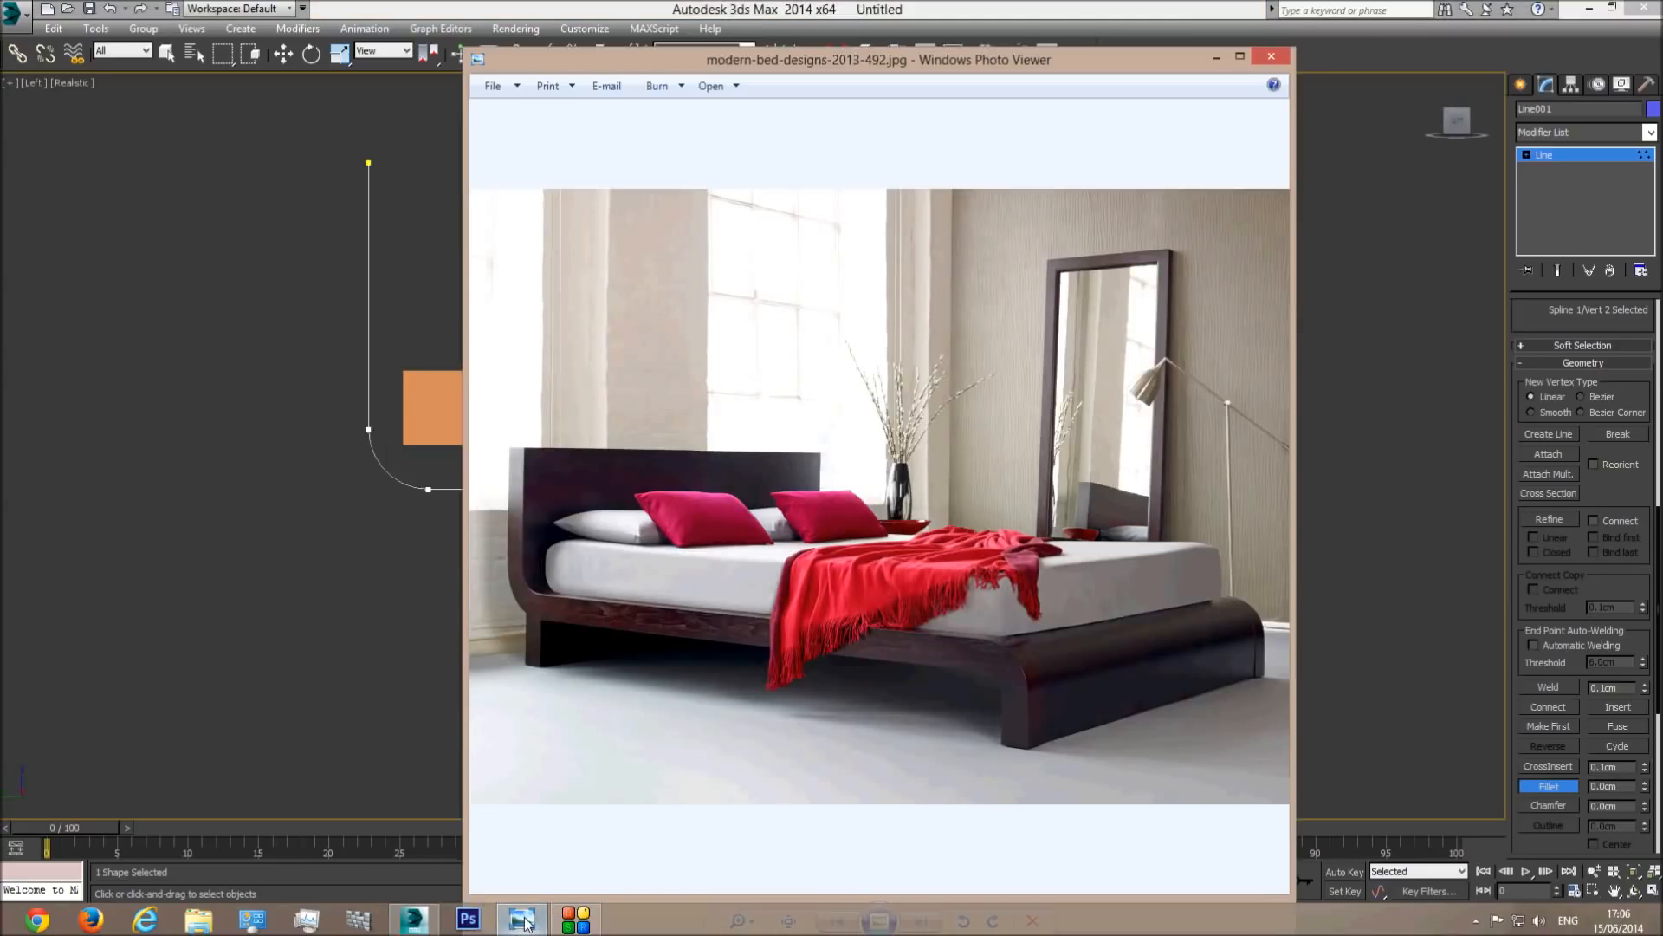
click(523, 920)
drag(368, 487, 388, 430)
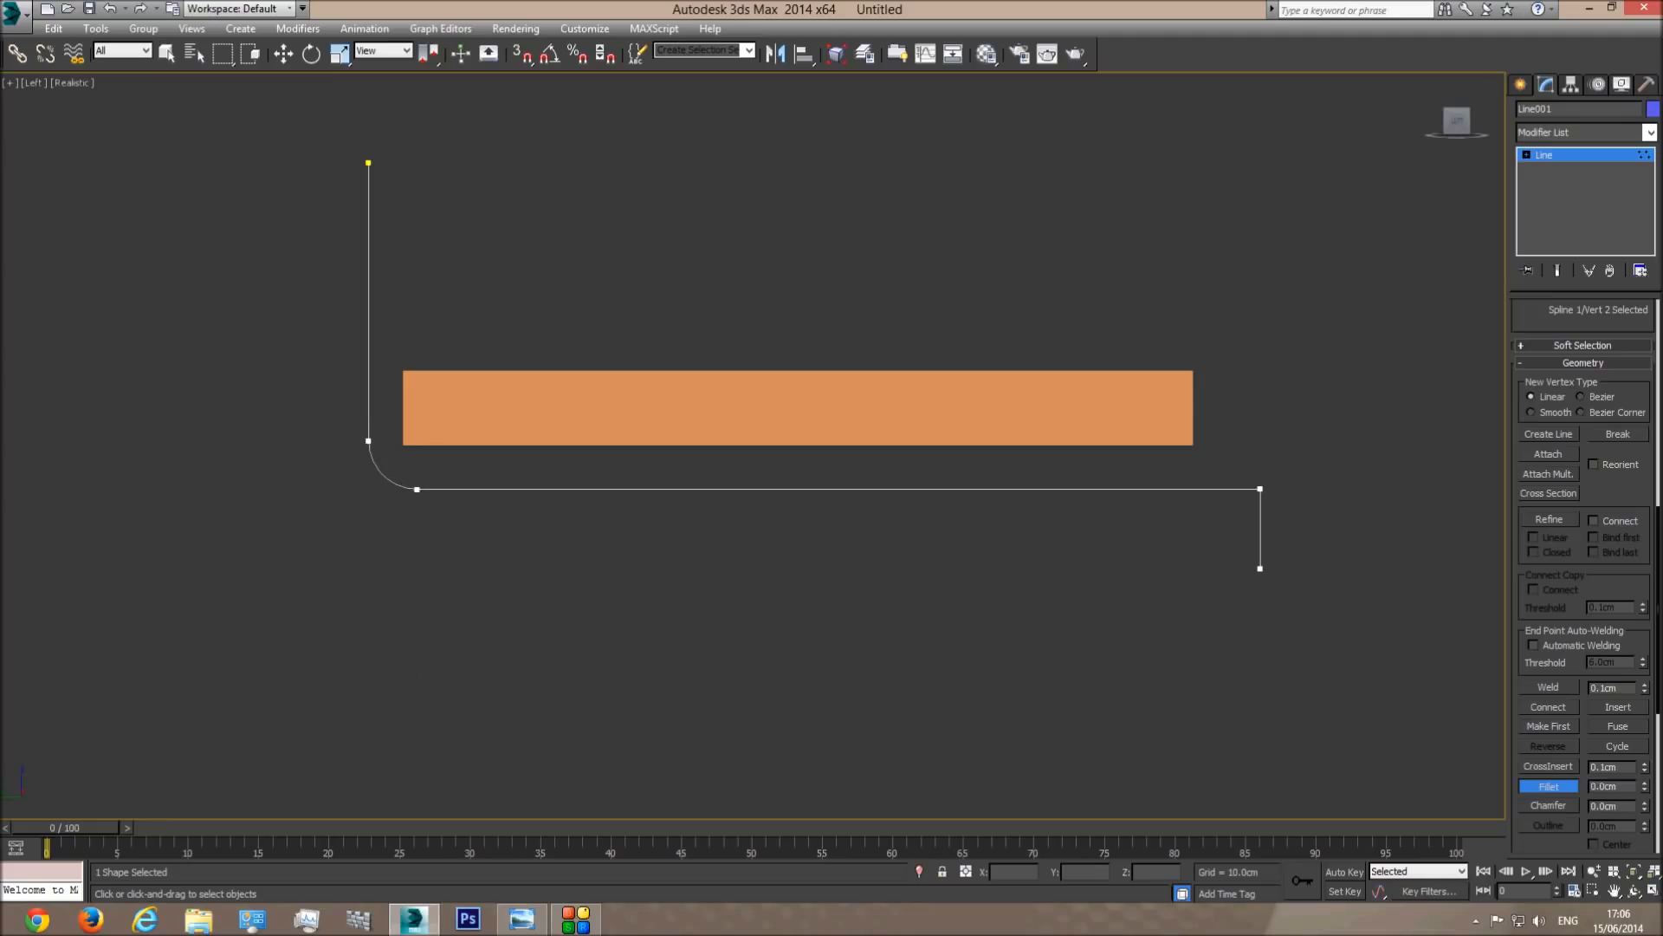
Fillet the frame line's foot-end corner with a smaller radius than the headboard corner, checking the reference photo, and leave vertex editing.
click(522, 920)
click(520, 920)
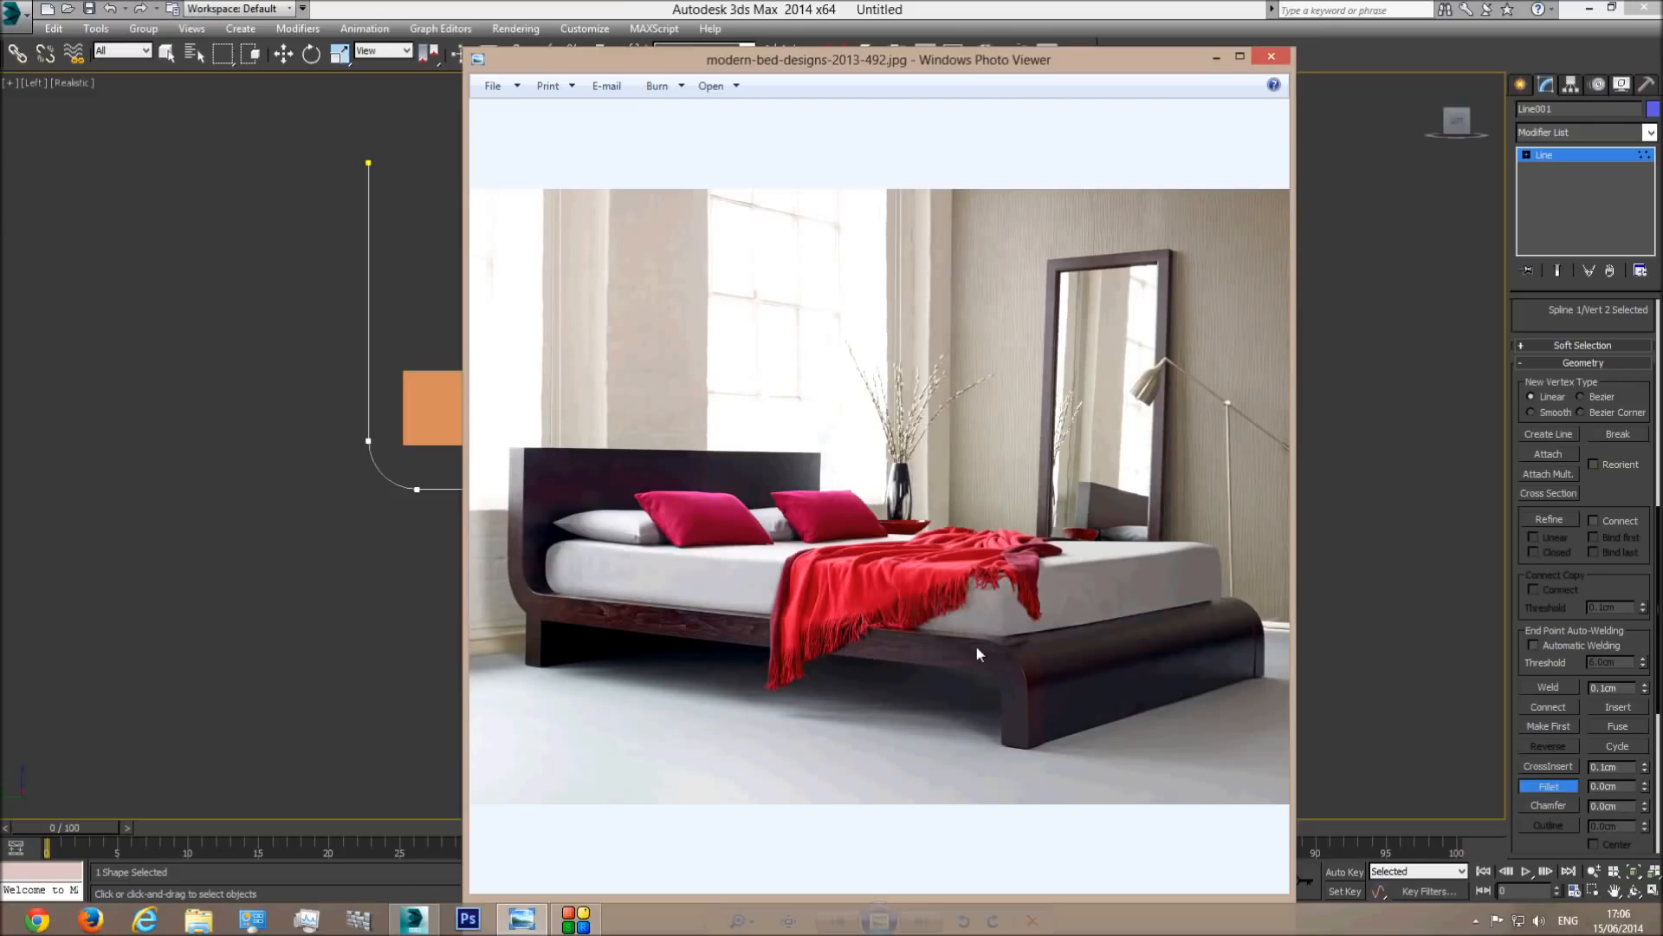
click(618, 4)
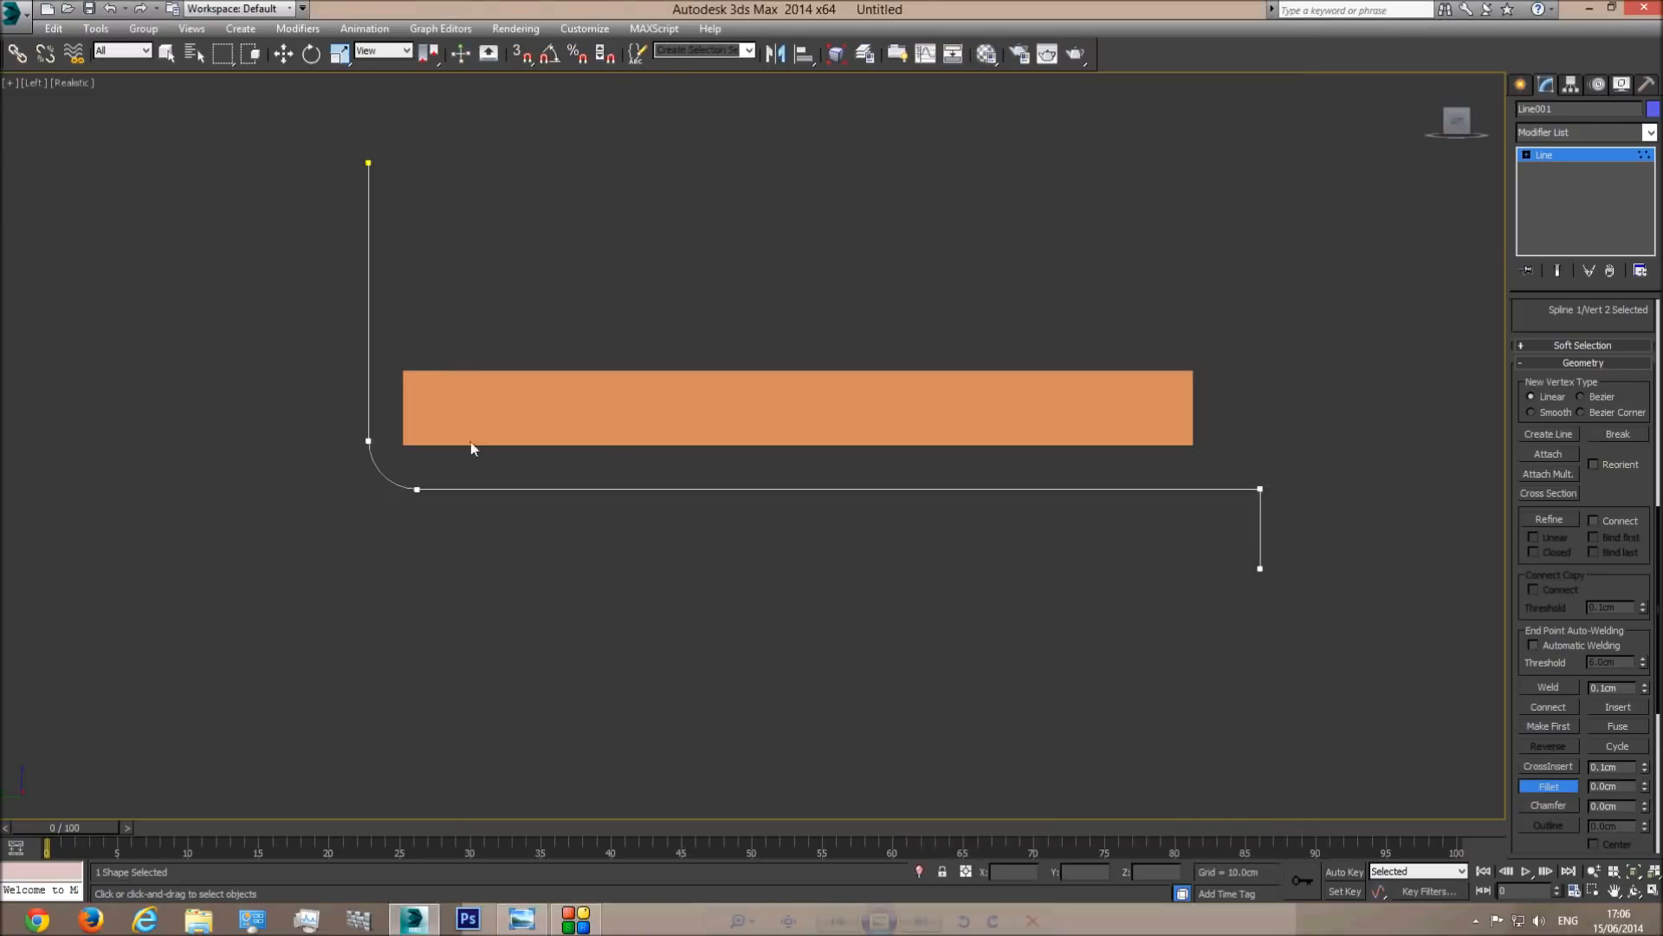
drag(1260, 488, 1278, 459)
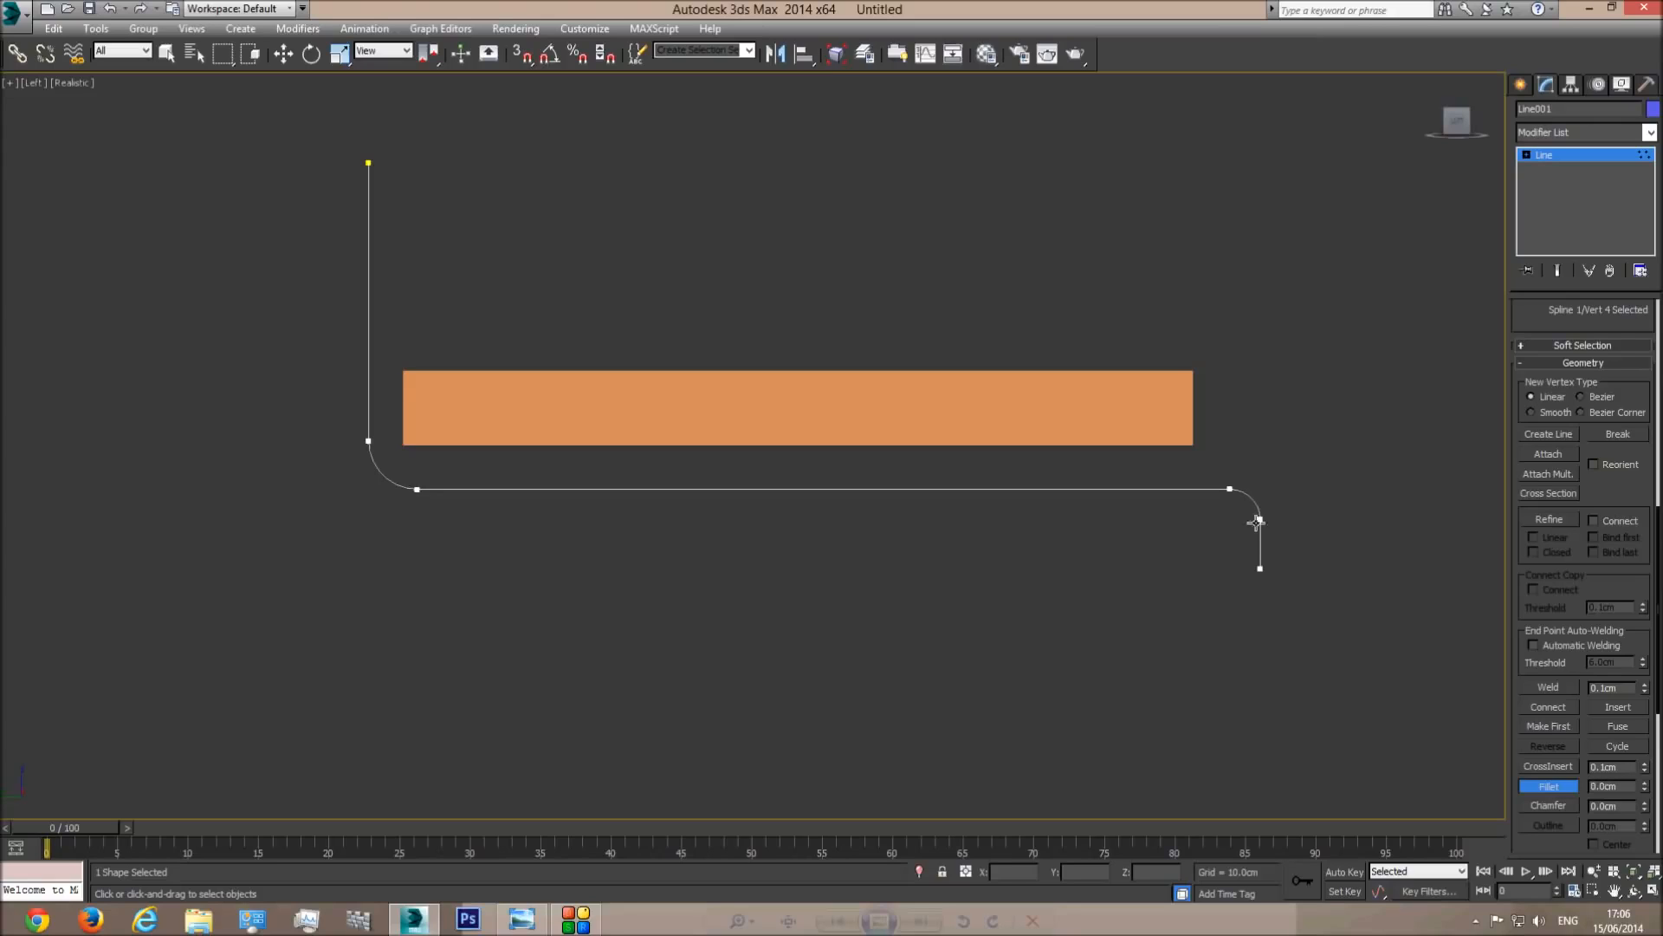
click(1576, 162)
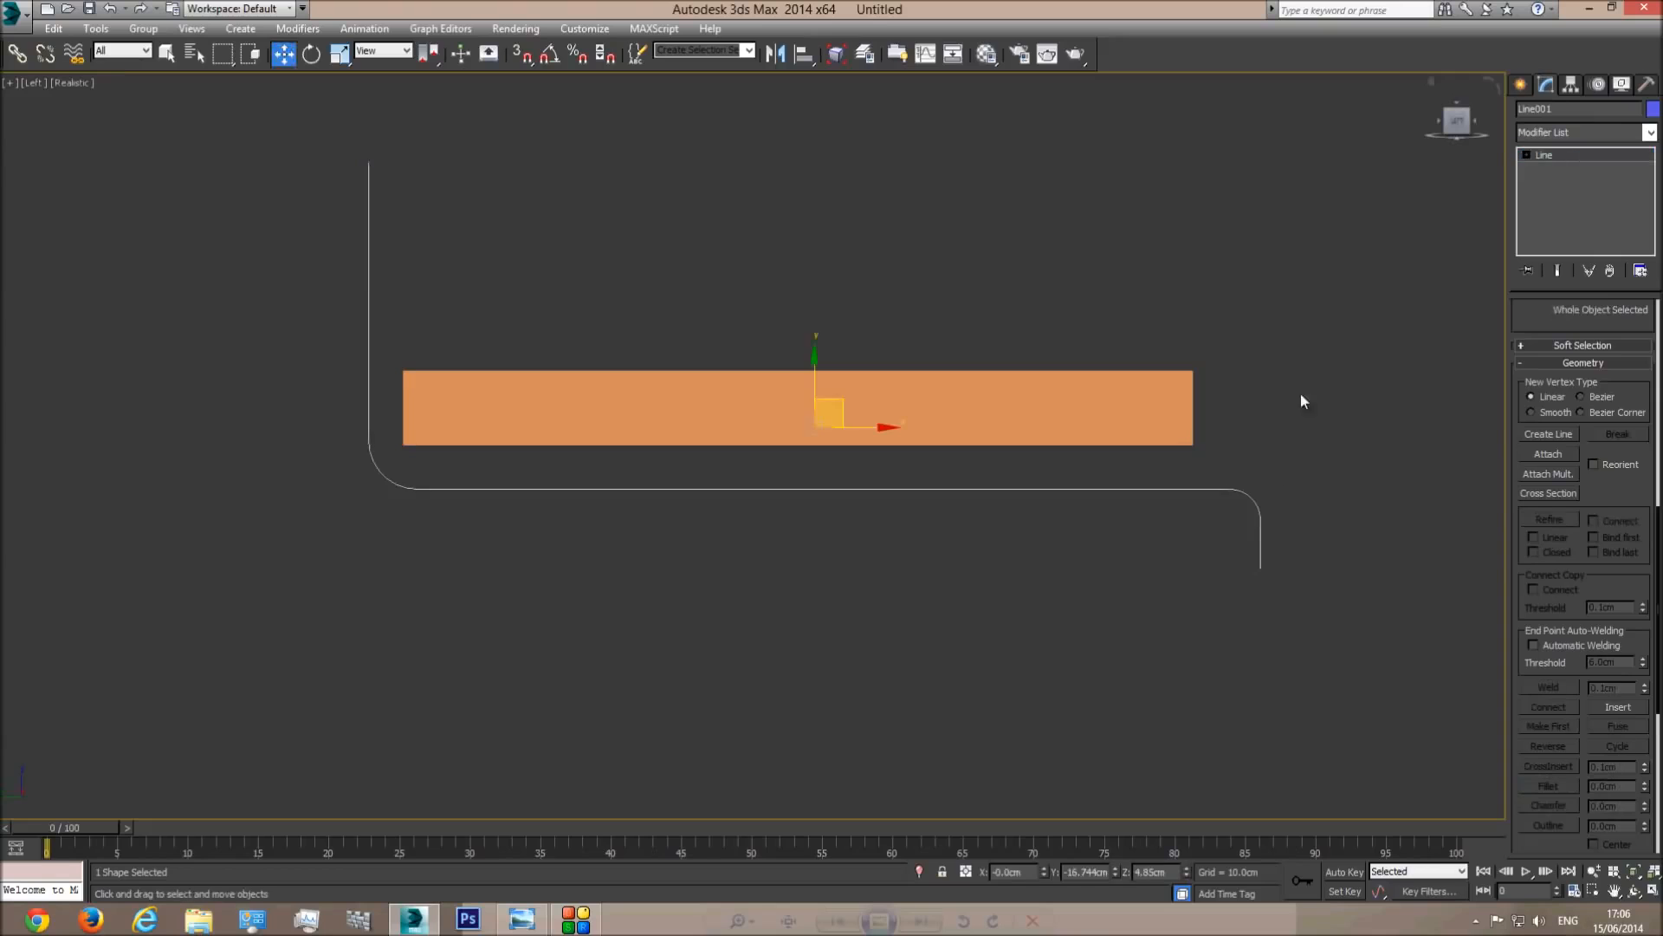
View the bed in perspective, check the reference photo, and make the frame line renderable in both the renderer and the viewport.
key(p)
click(1633, 890)
drag(1110, 579, 743, 512)
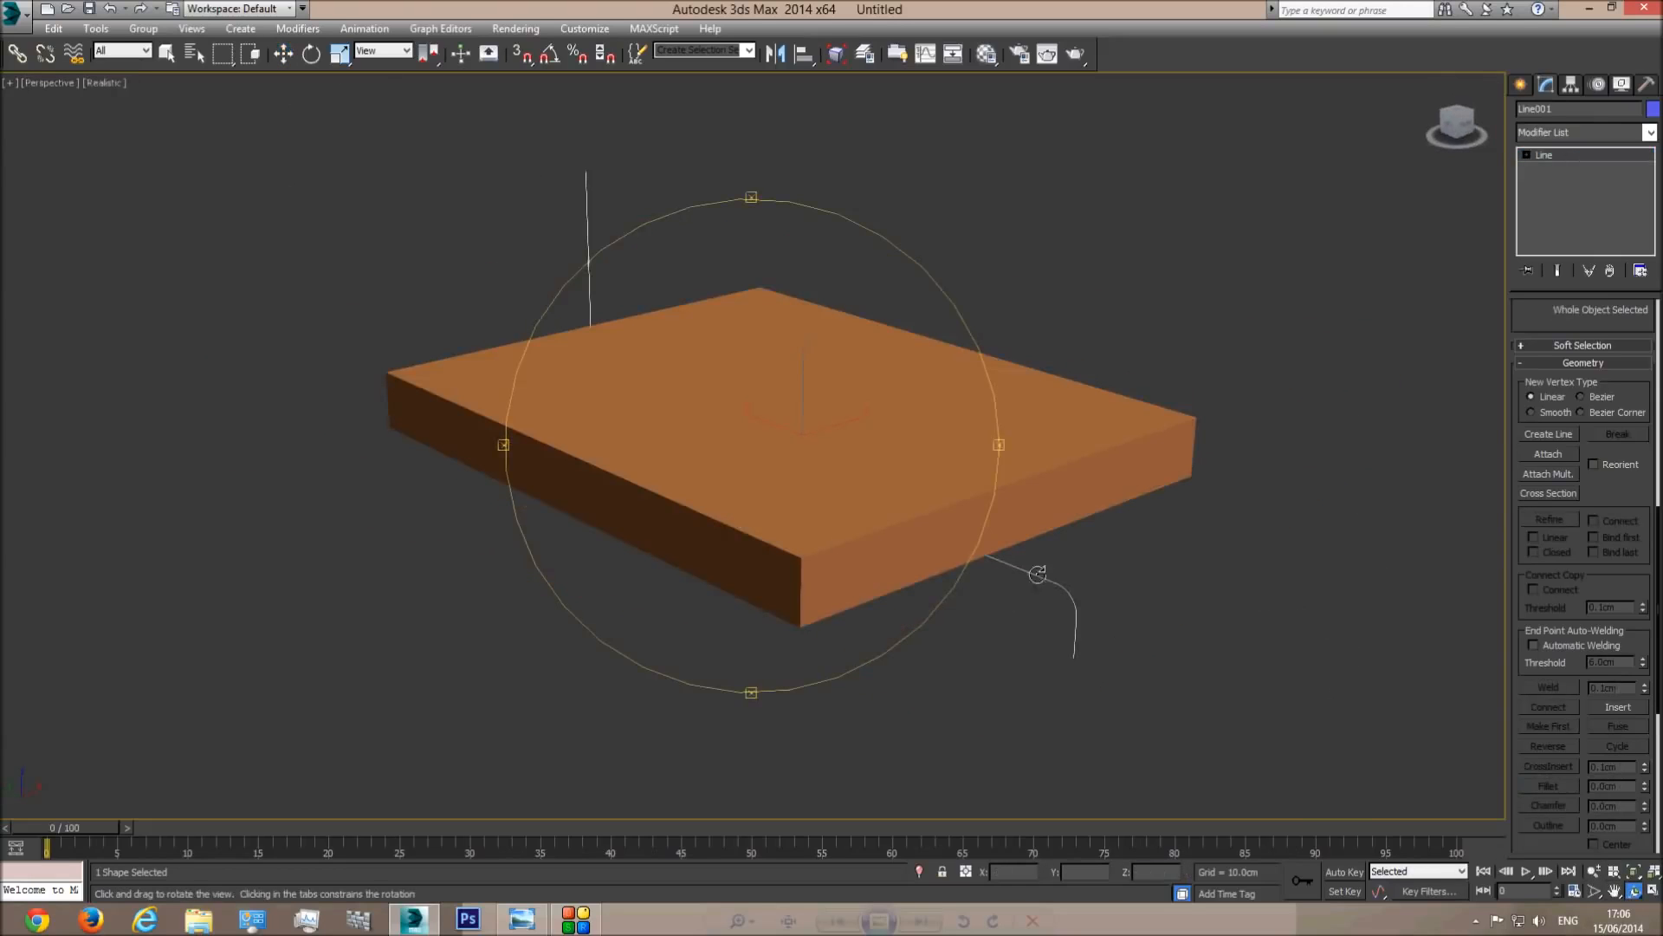
click(520, 917)
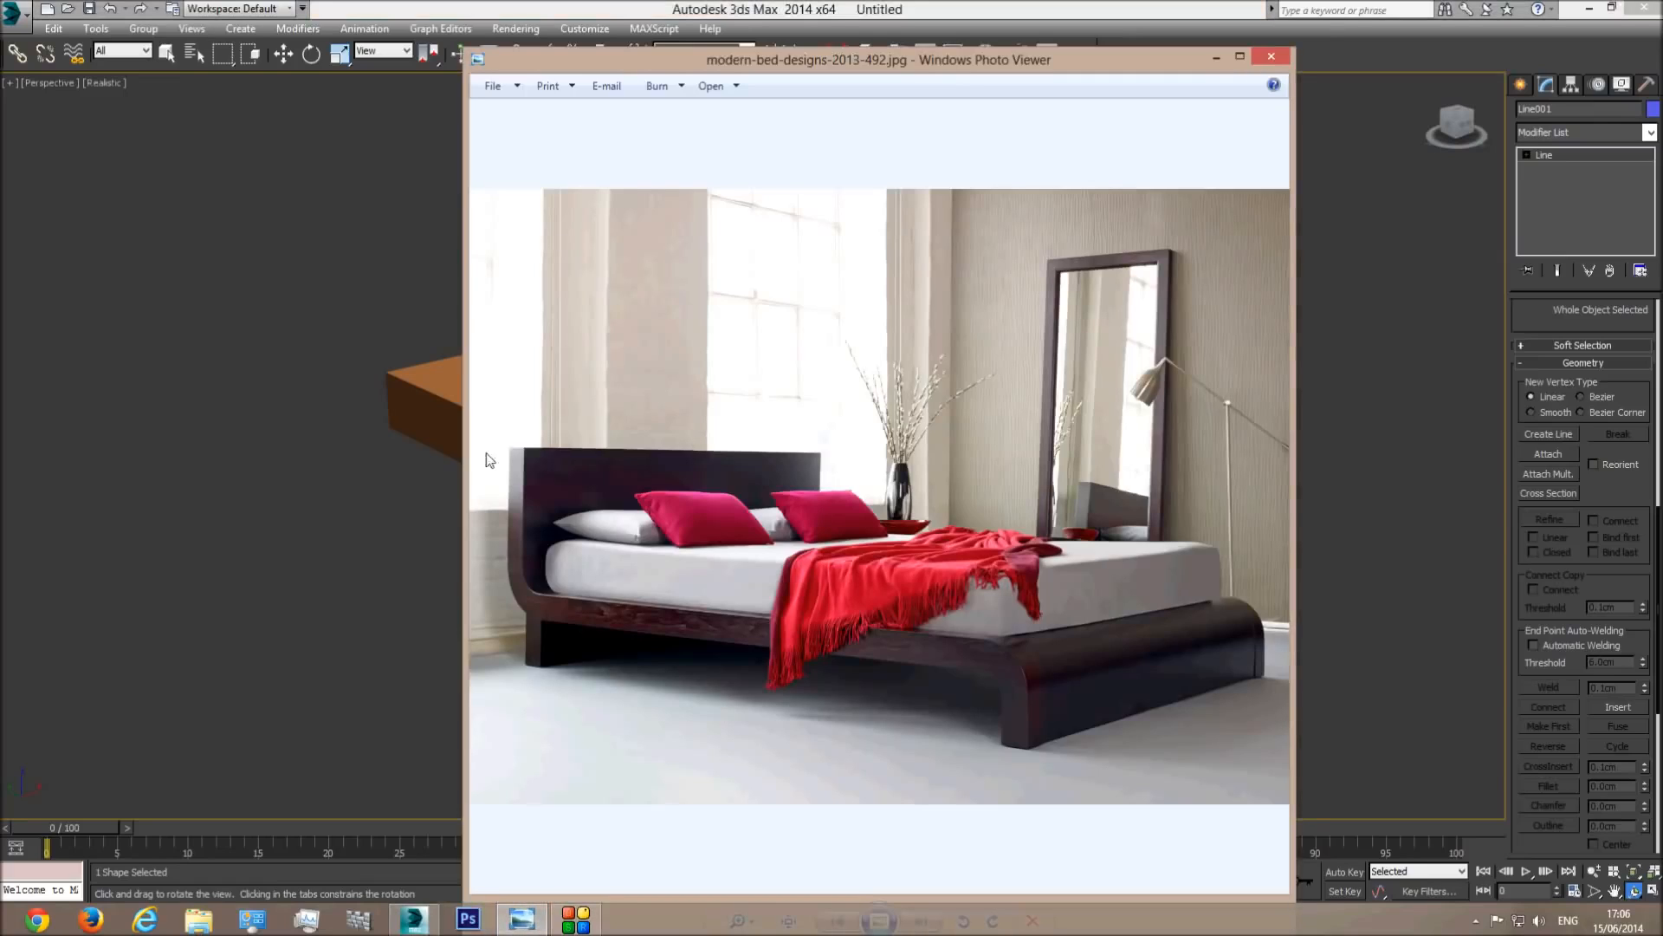
click(349, 5)
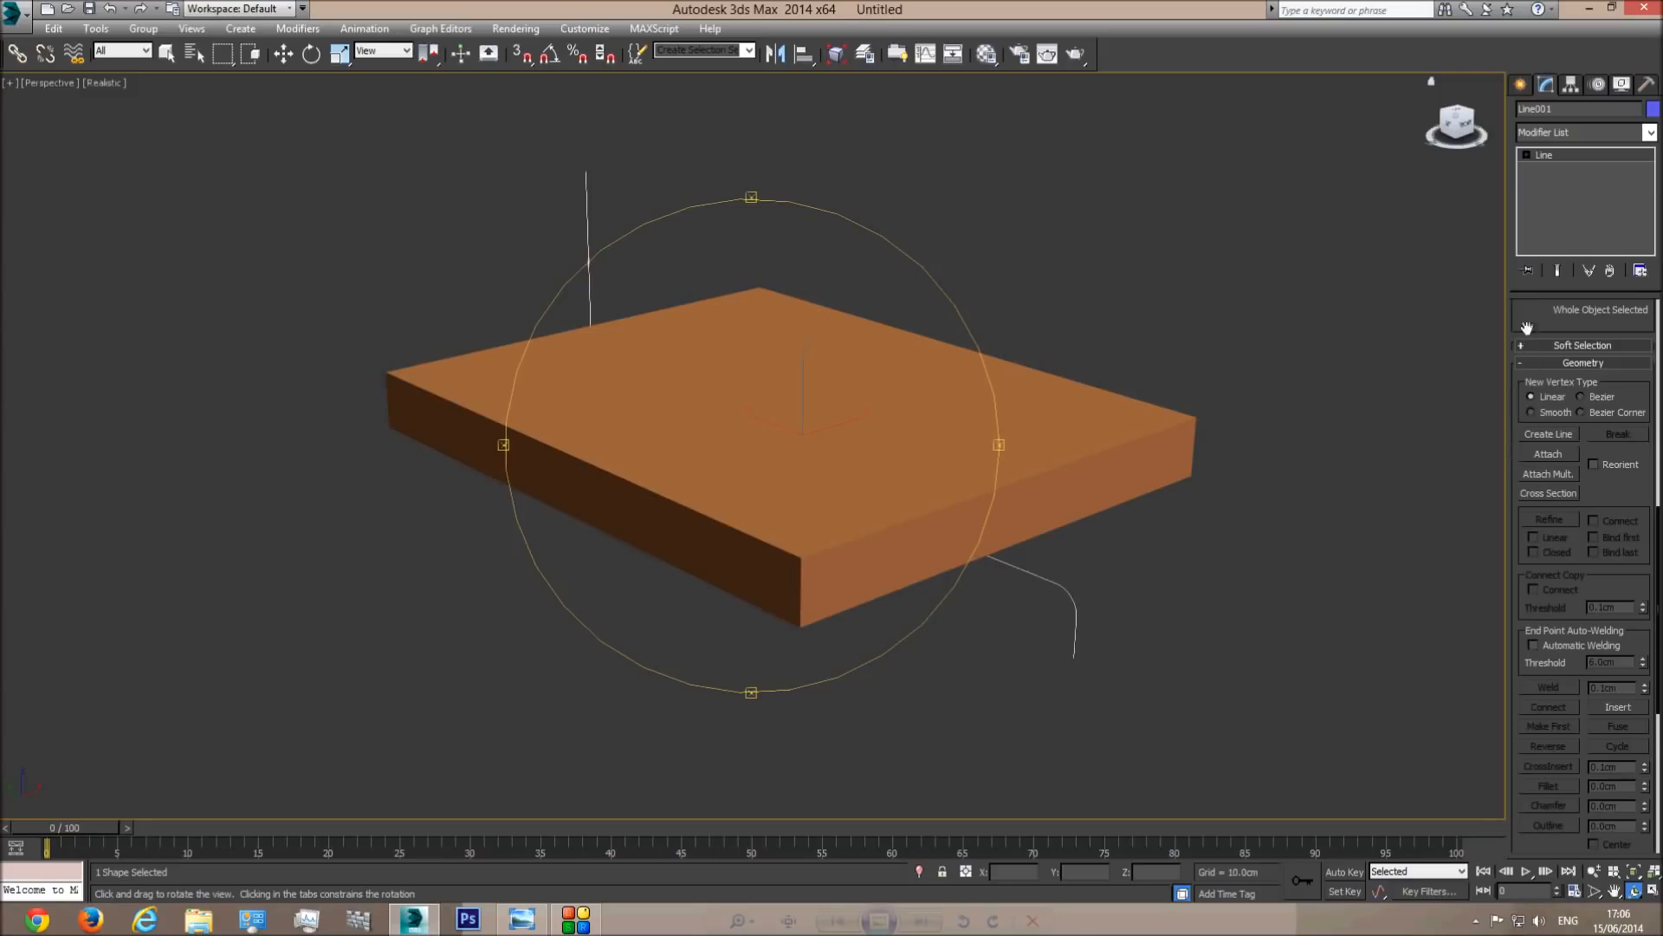
scroll(1527, 329, up, 5)
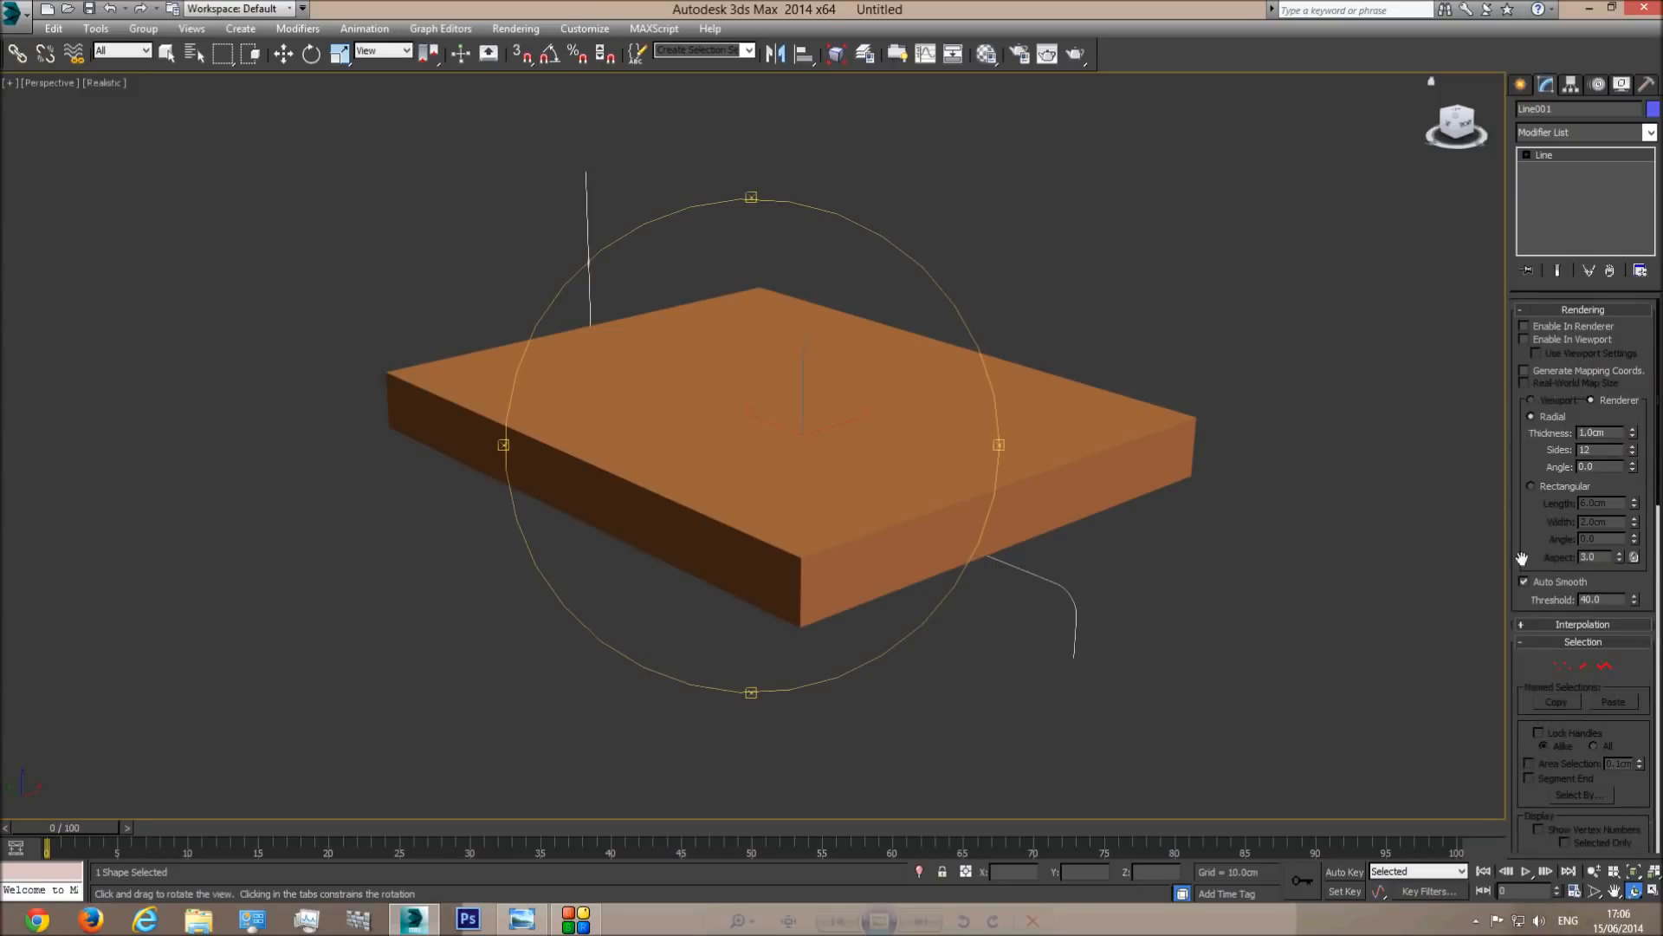
click(1522, 325)
click(1524, 340)
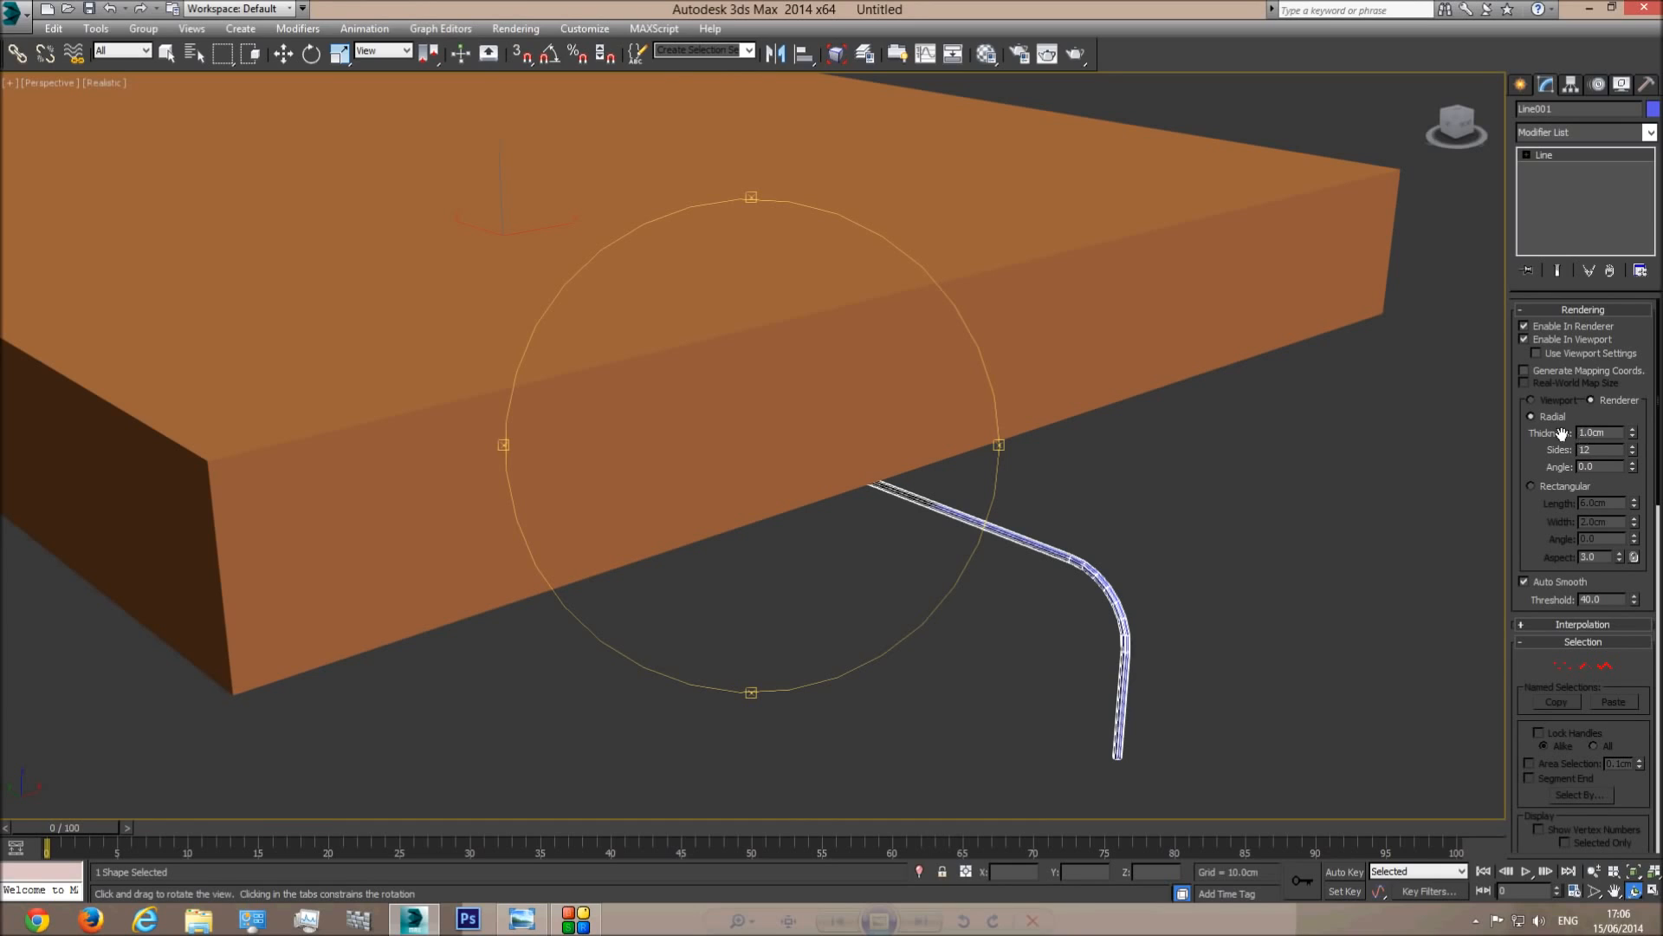
Give the frame line a rectangular cross-section instead of a radial one, and increase its length to about 105.5 cm.
drag(1631, 416, 1617, 221)
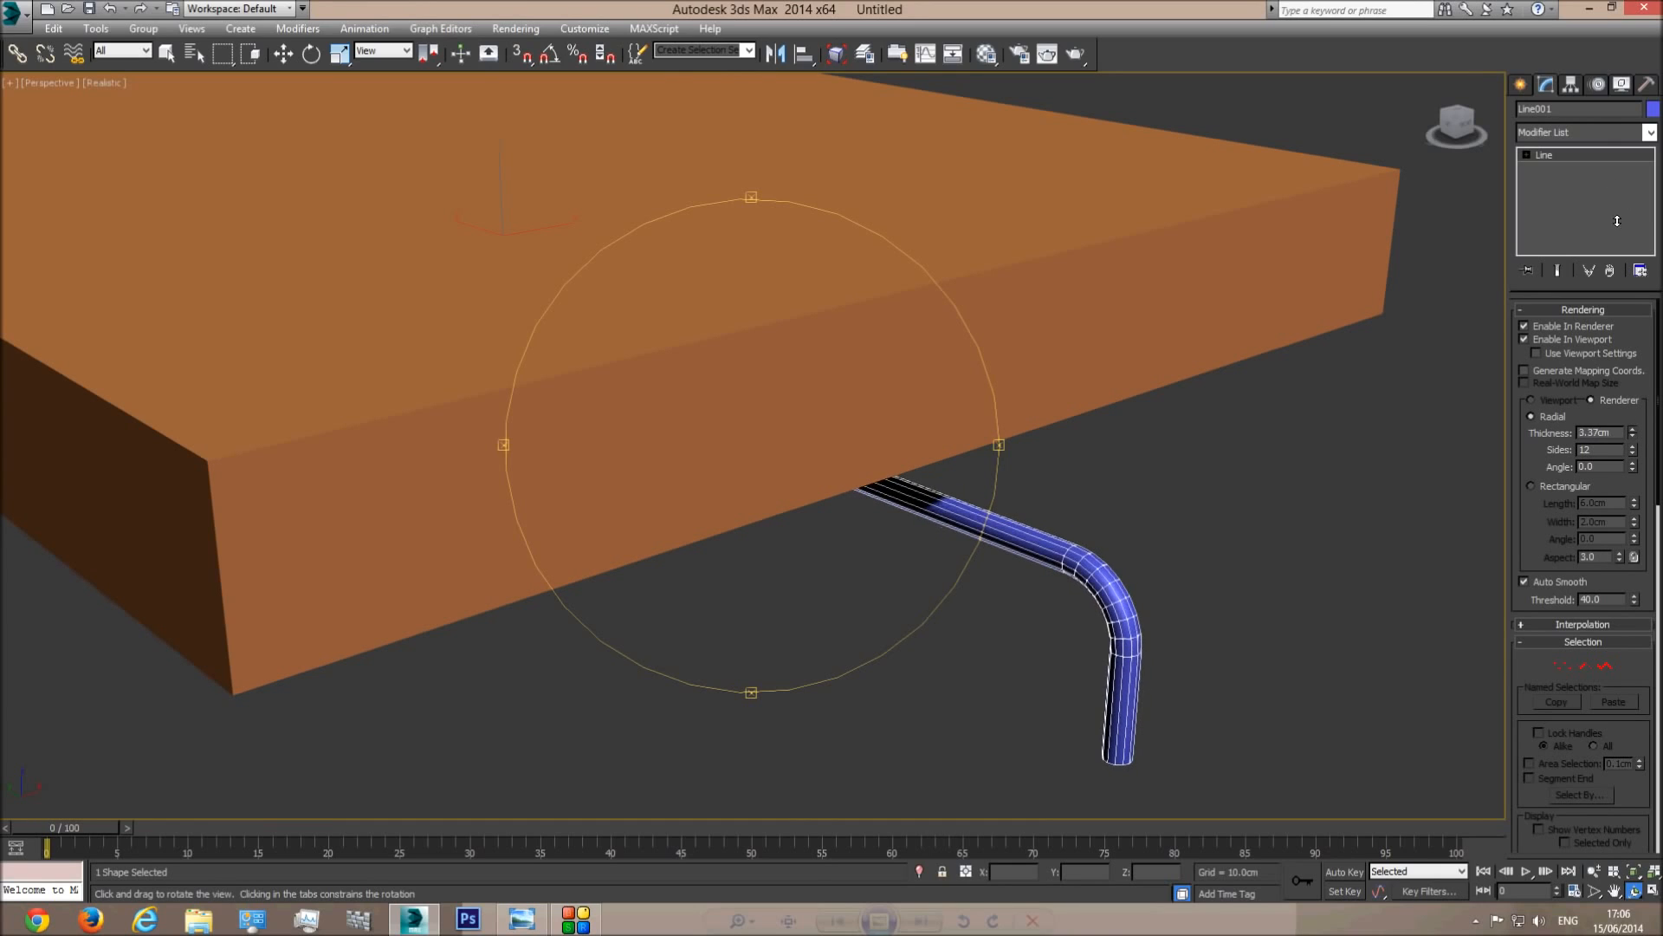
click(519, 920)
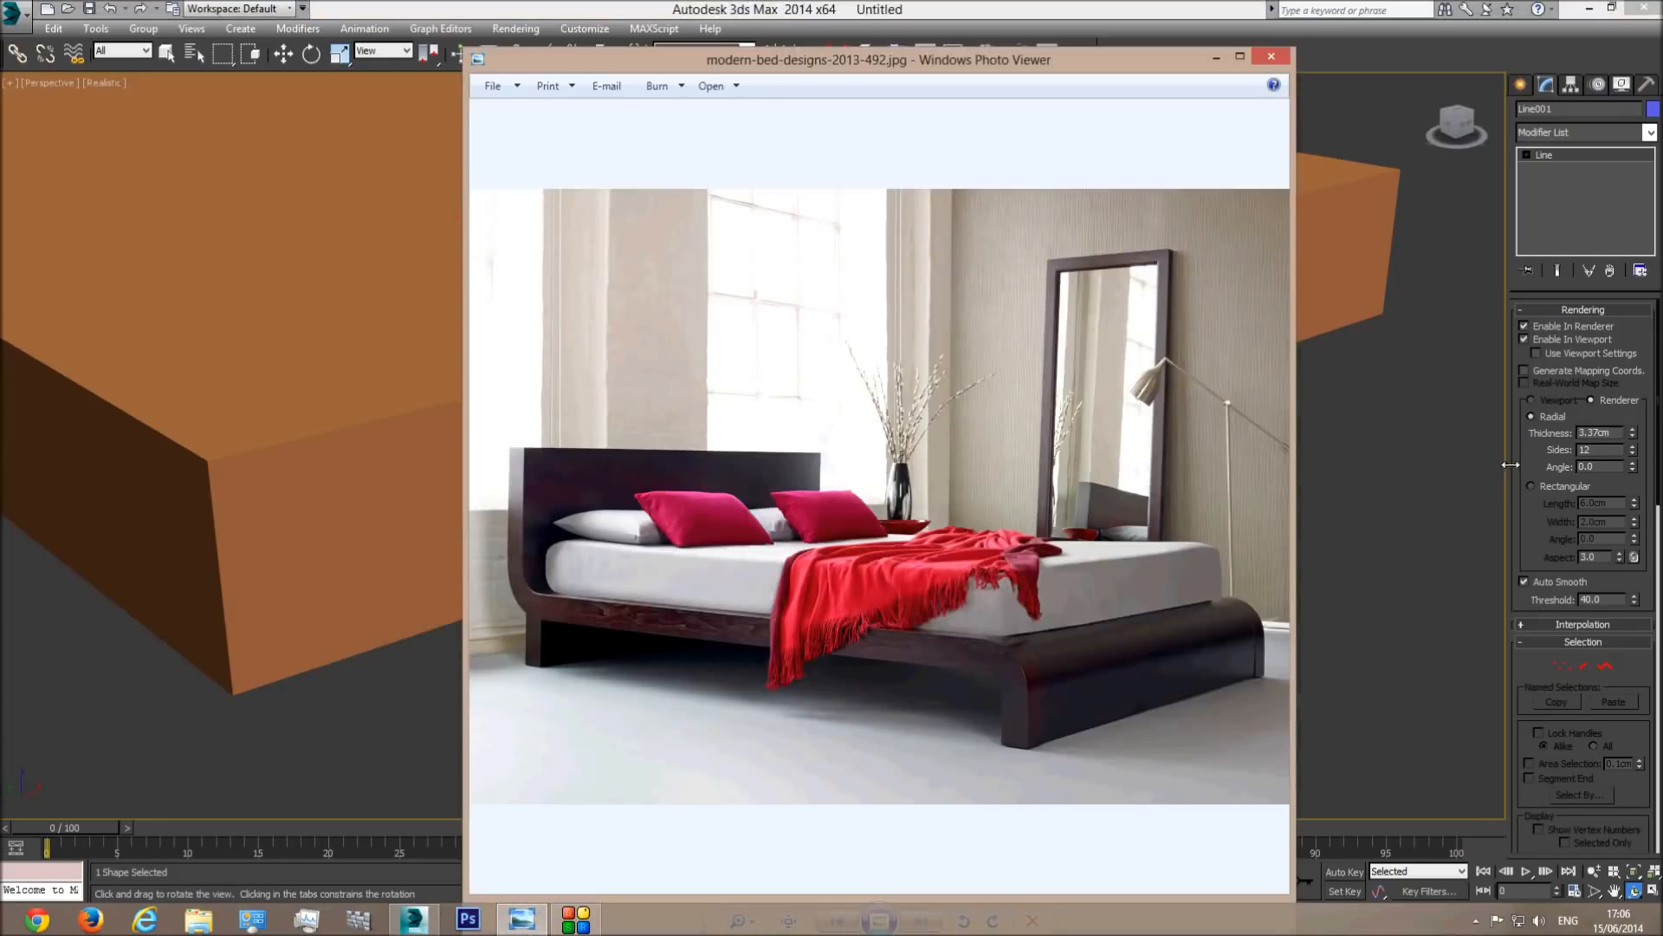
click(862, 7)
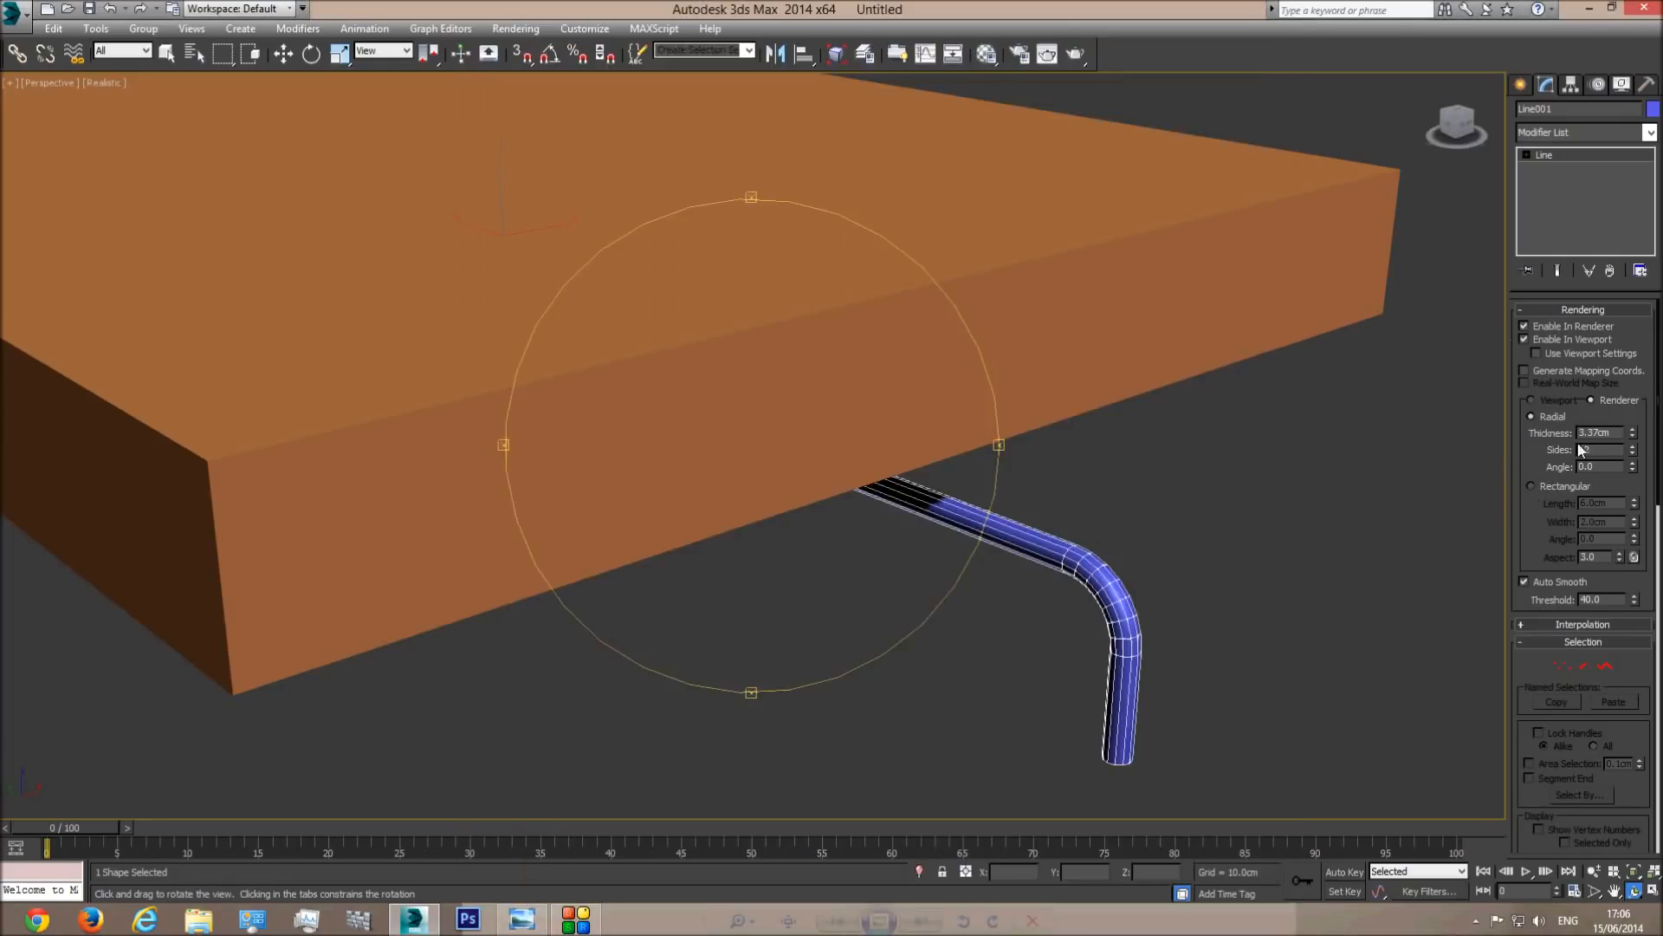
click(1542, 487)
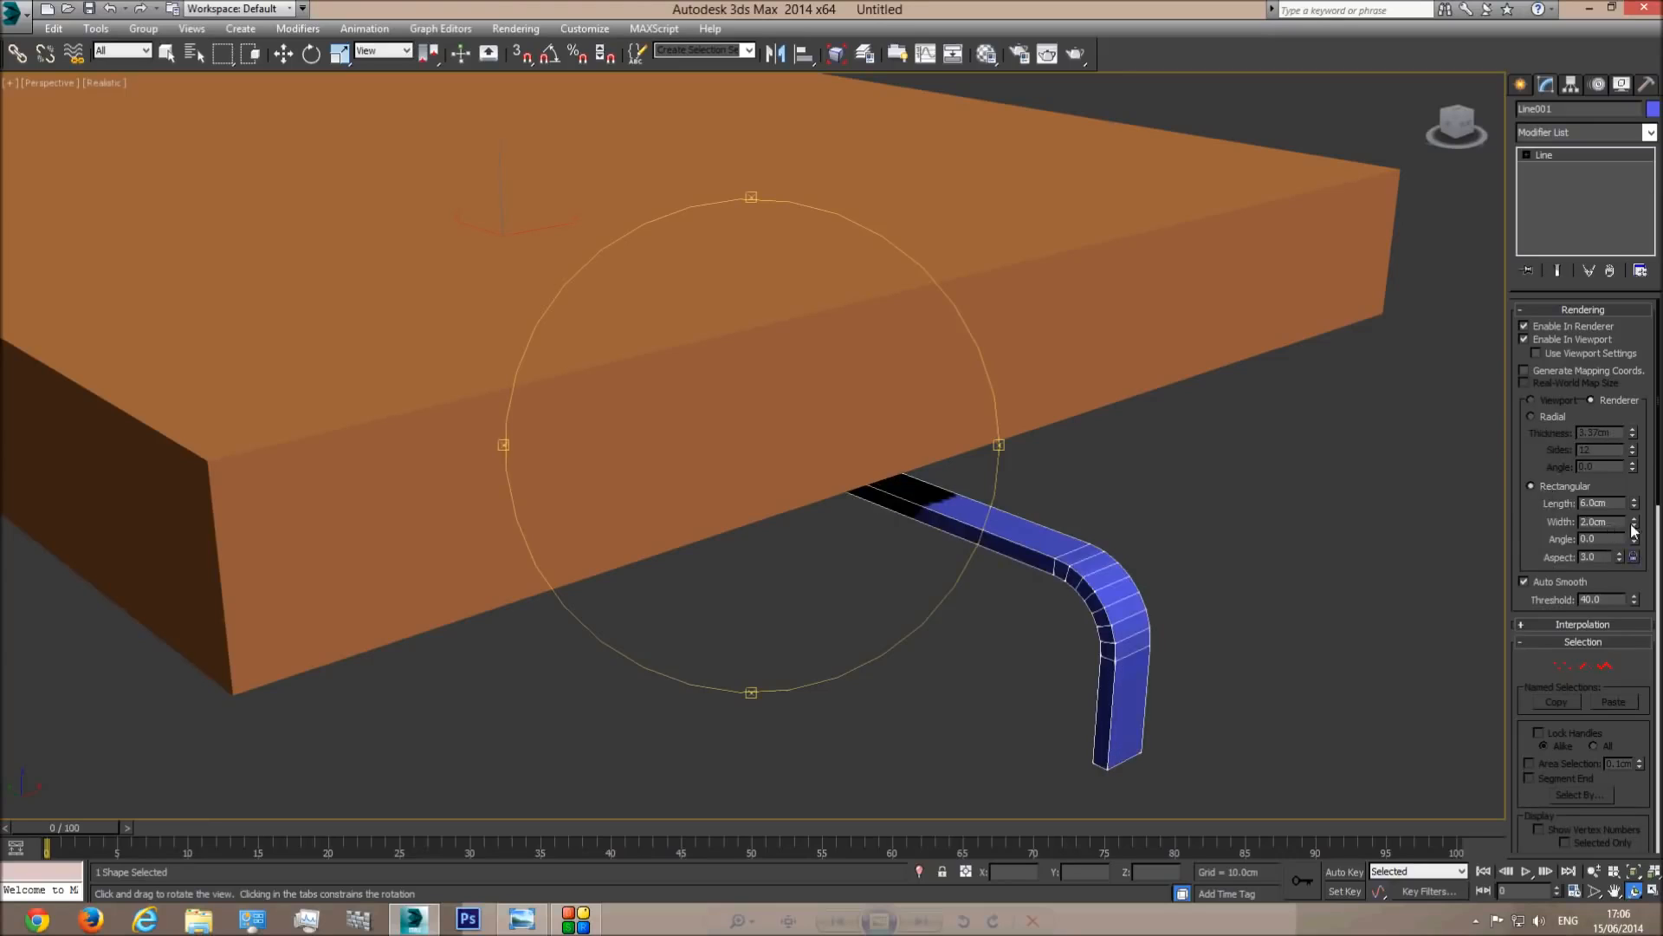
drag(1636, 505, 1541, 914)
In a shaded Top view, widen the frame's rectangular length to about 185.75 cm and centre it along X under the mattress.
key(t)
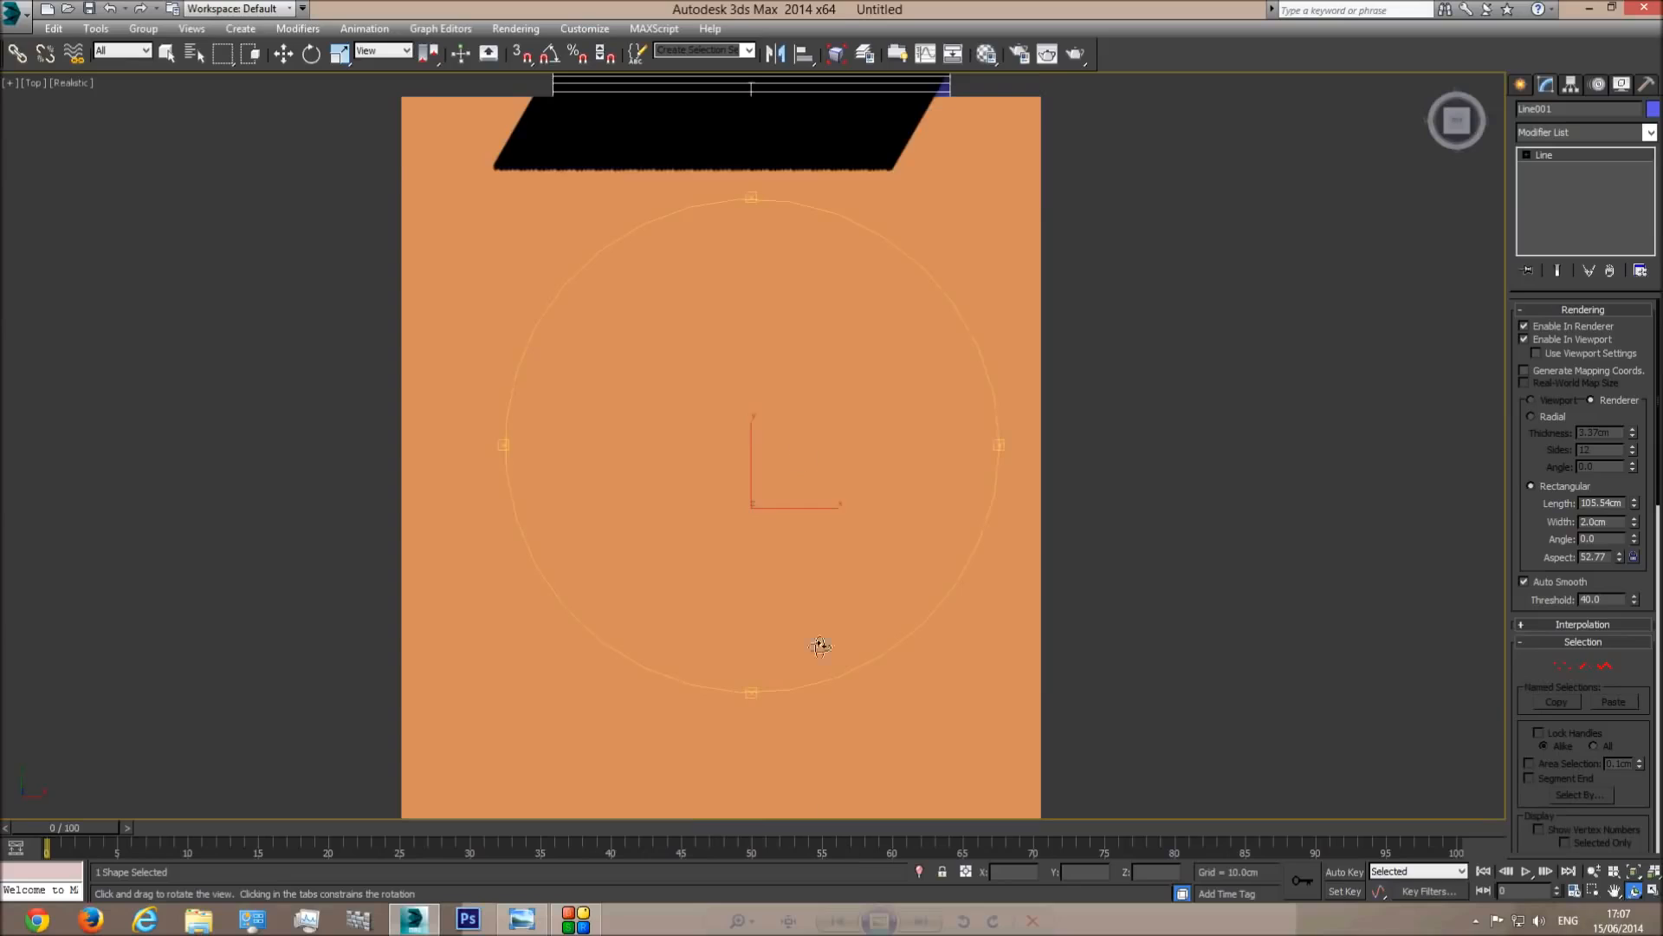
click(69, 85)
click(83, 121)
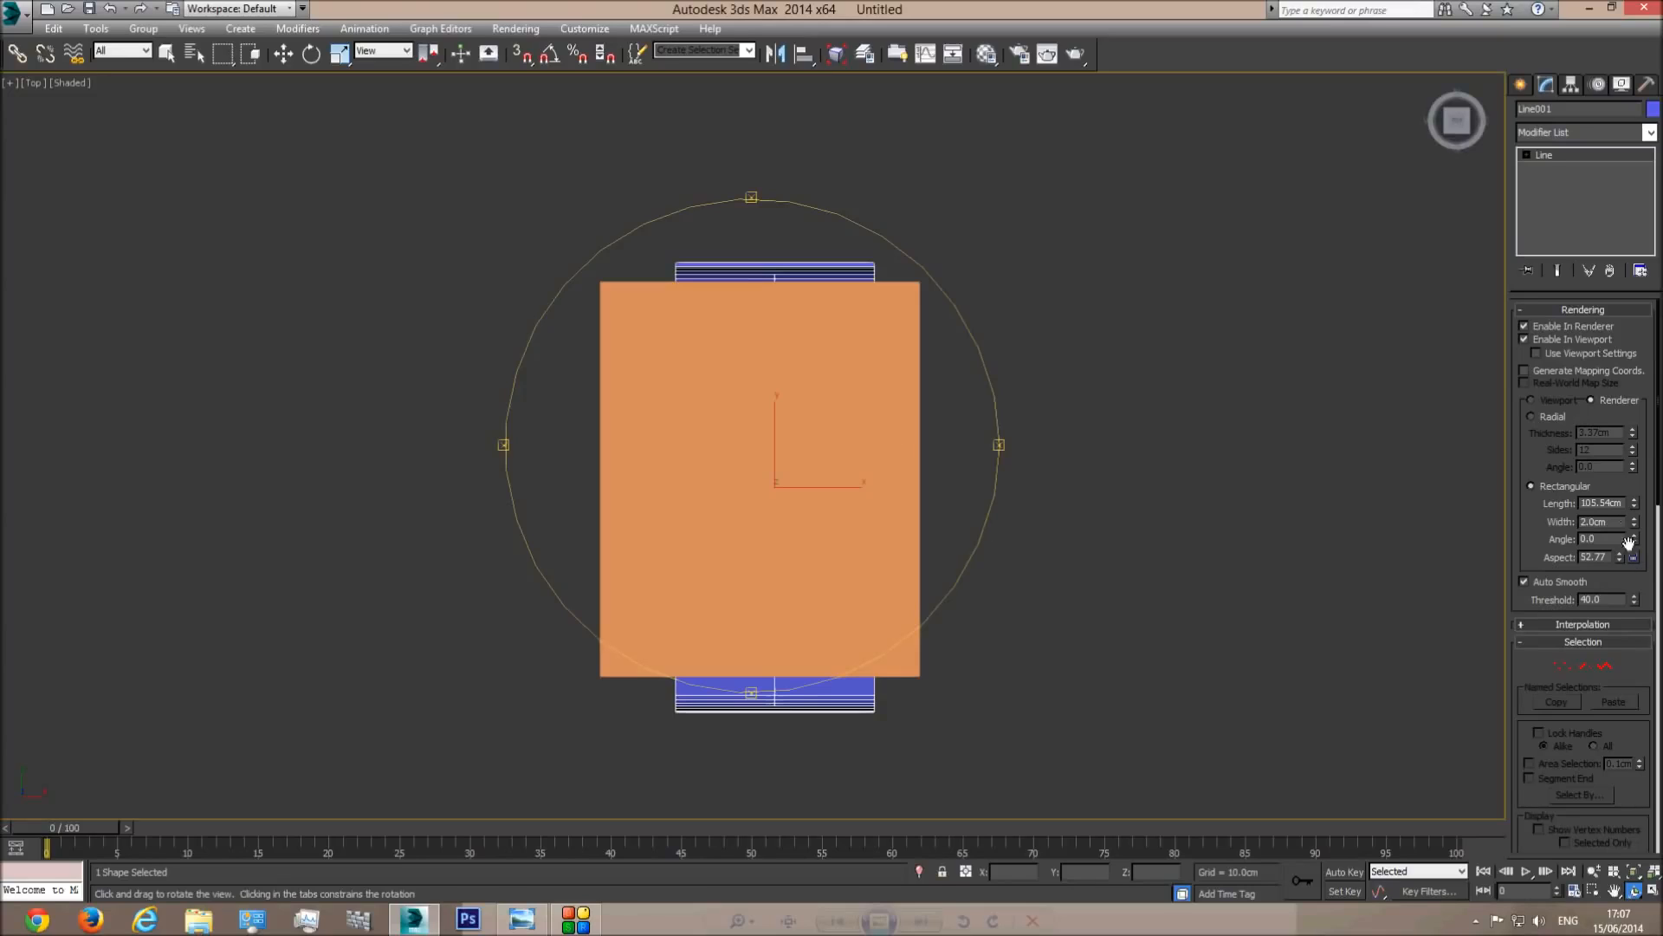
drag(1637, 507, 1637, 455)
click(283, 53)
drag(832, 486, 819, 487)
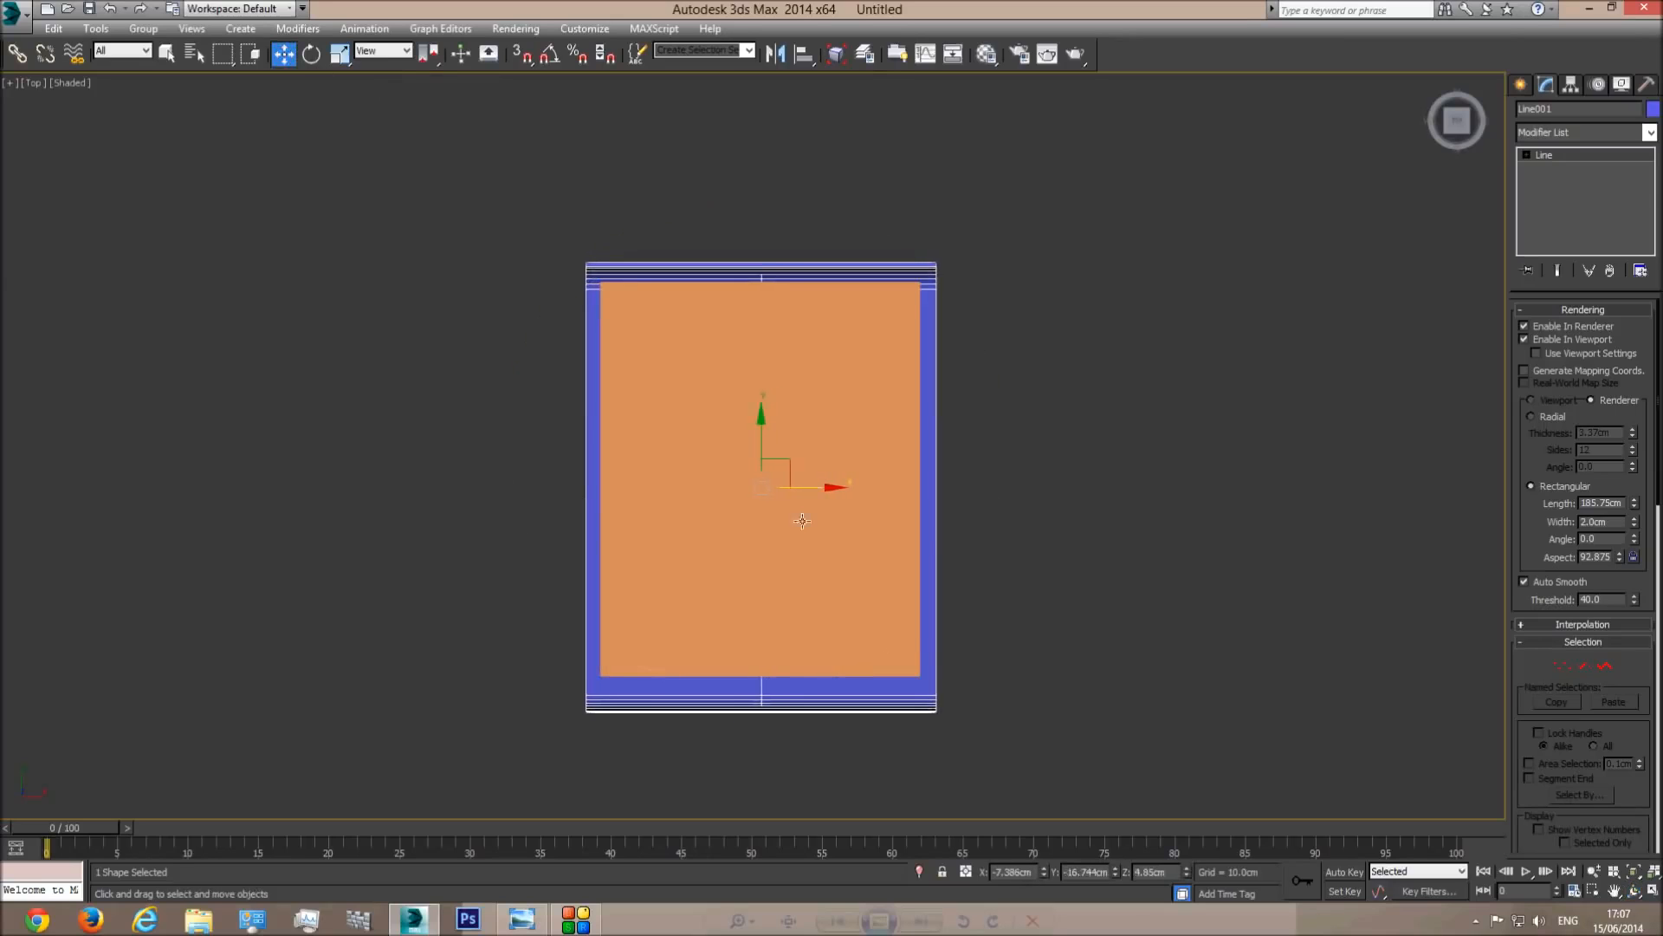
Set the frame's rectangular length to 190 cm after checking the photo, and nudge it along X to centre it under the mattress.
click(524, 920)
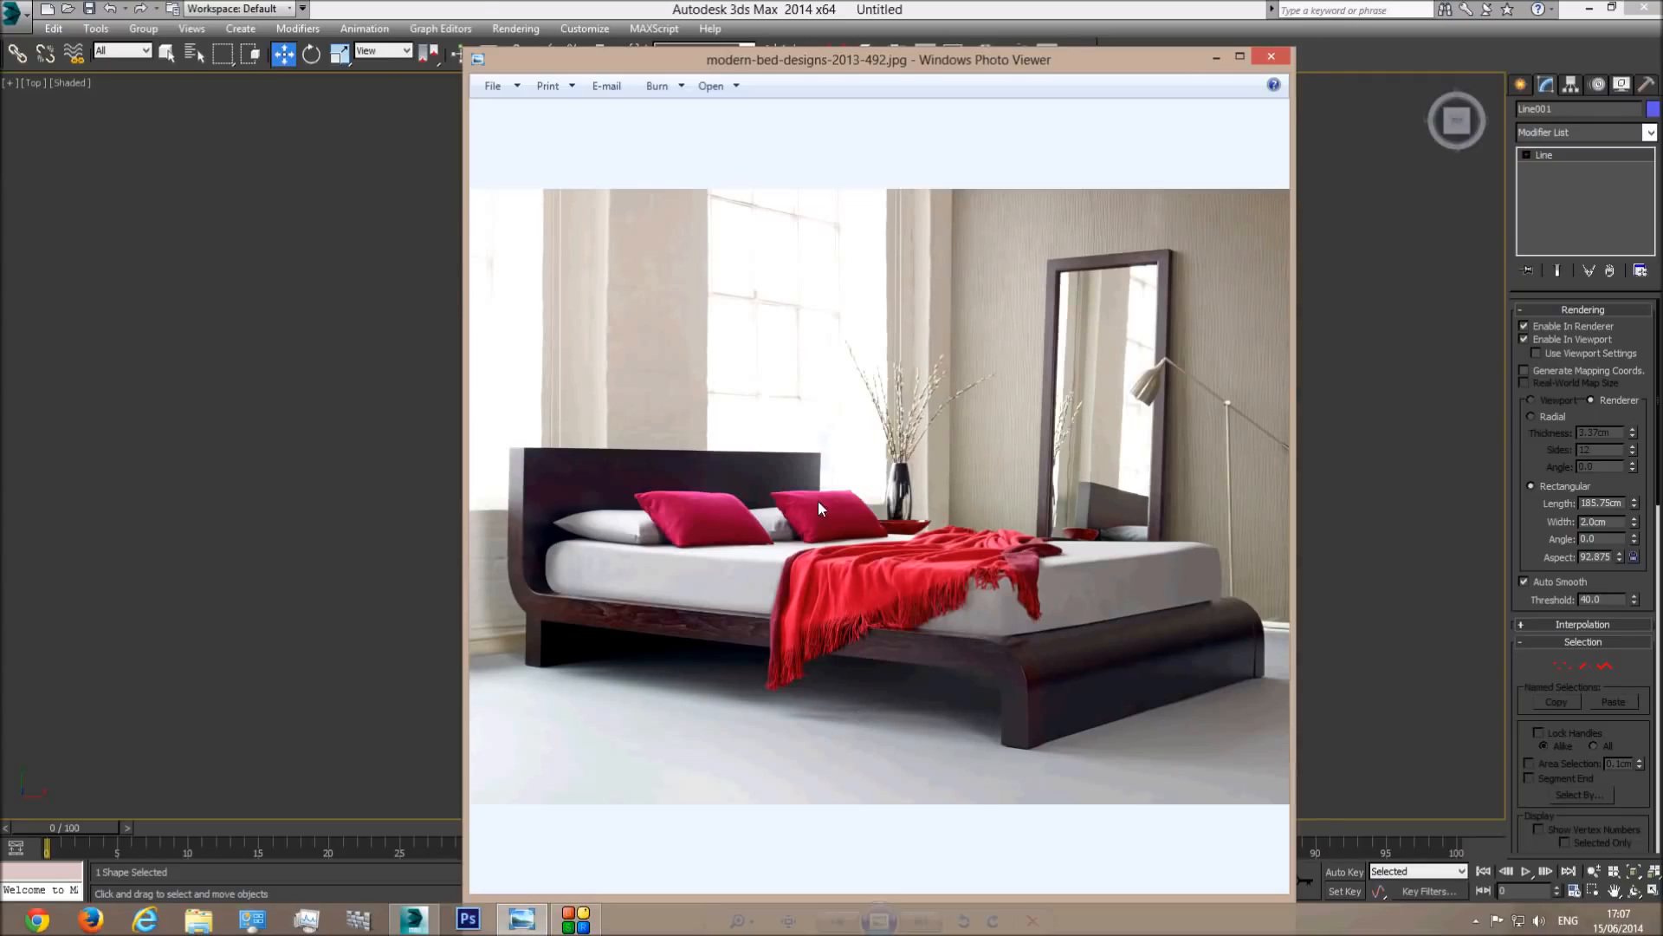
click(487, 12)
double_click(1600, 503)
text(190)
key(Return)
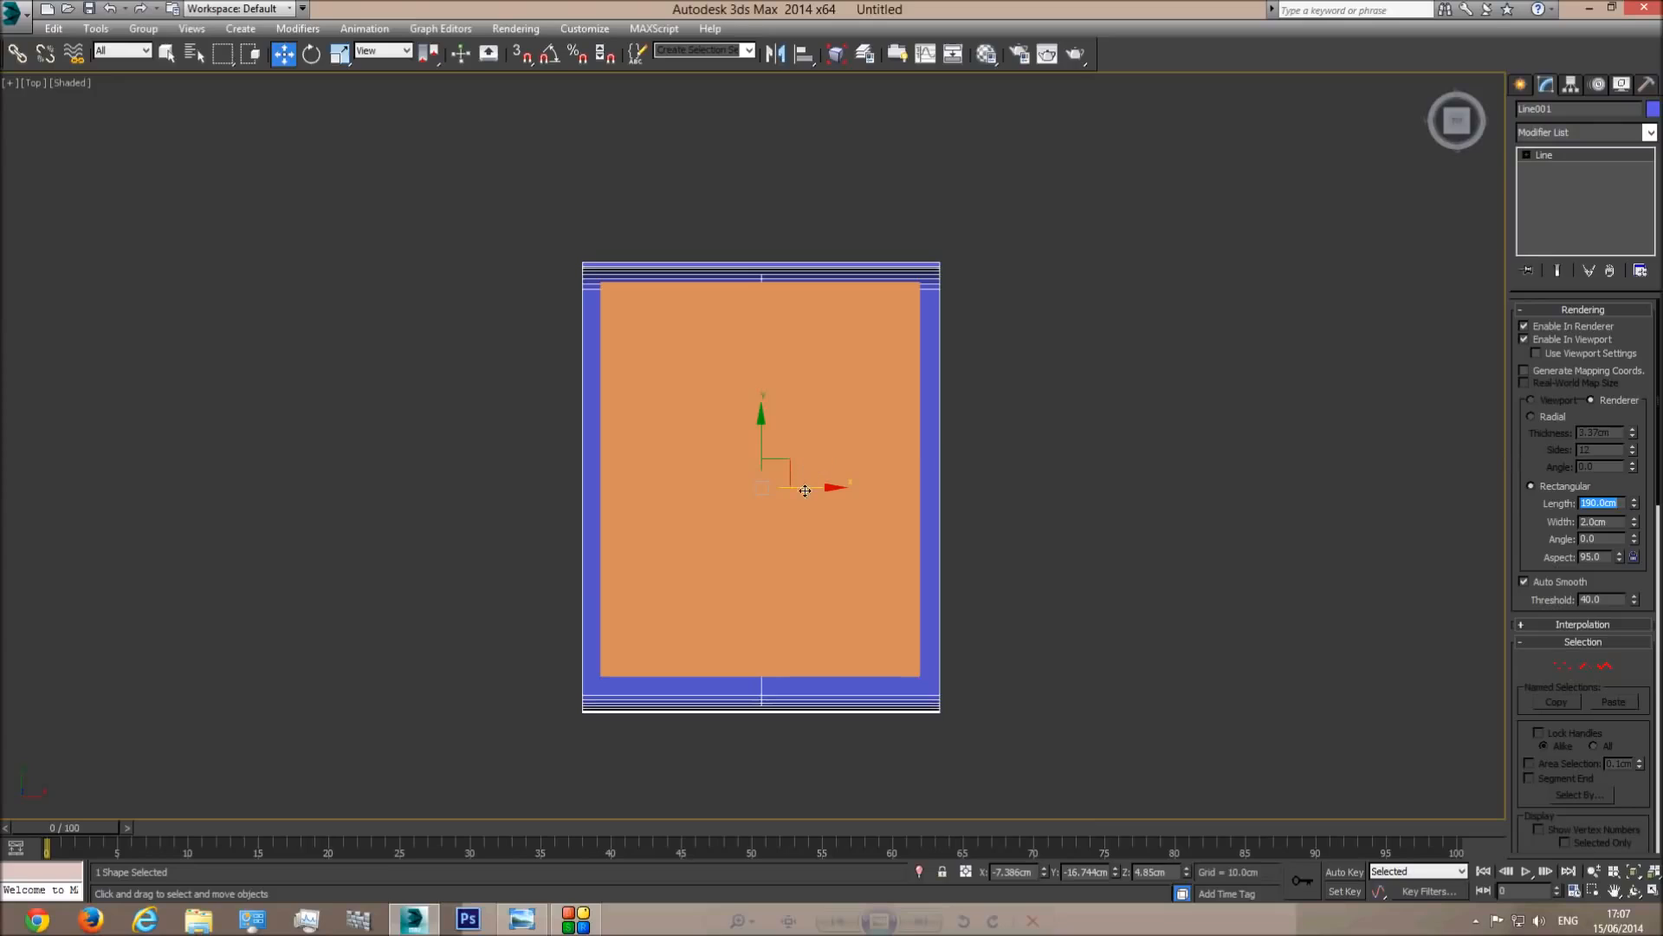
drag(807, 490, 806, 490)
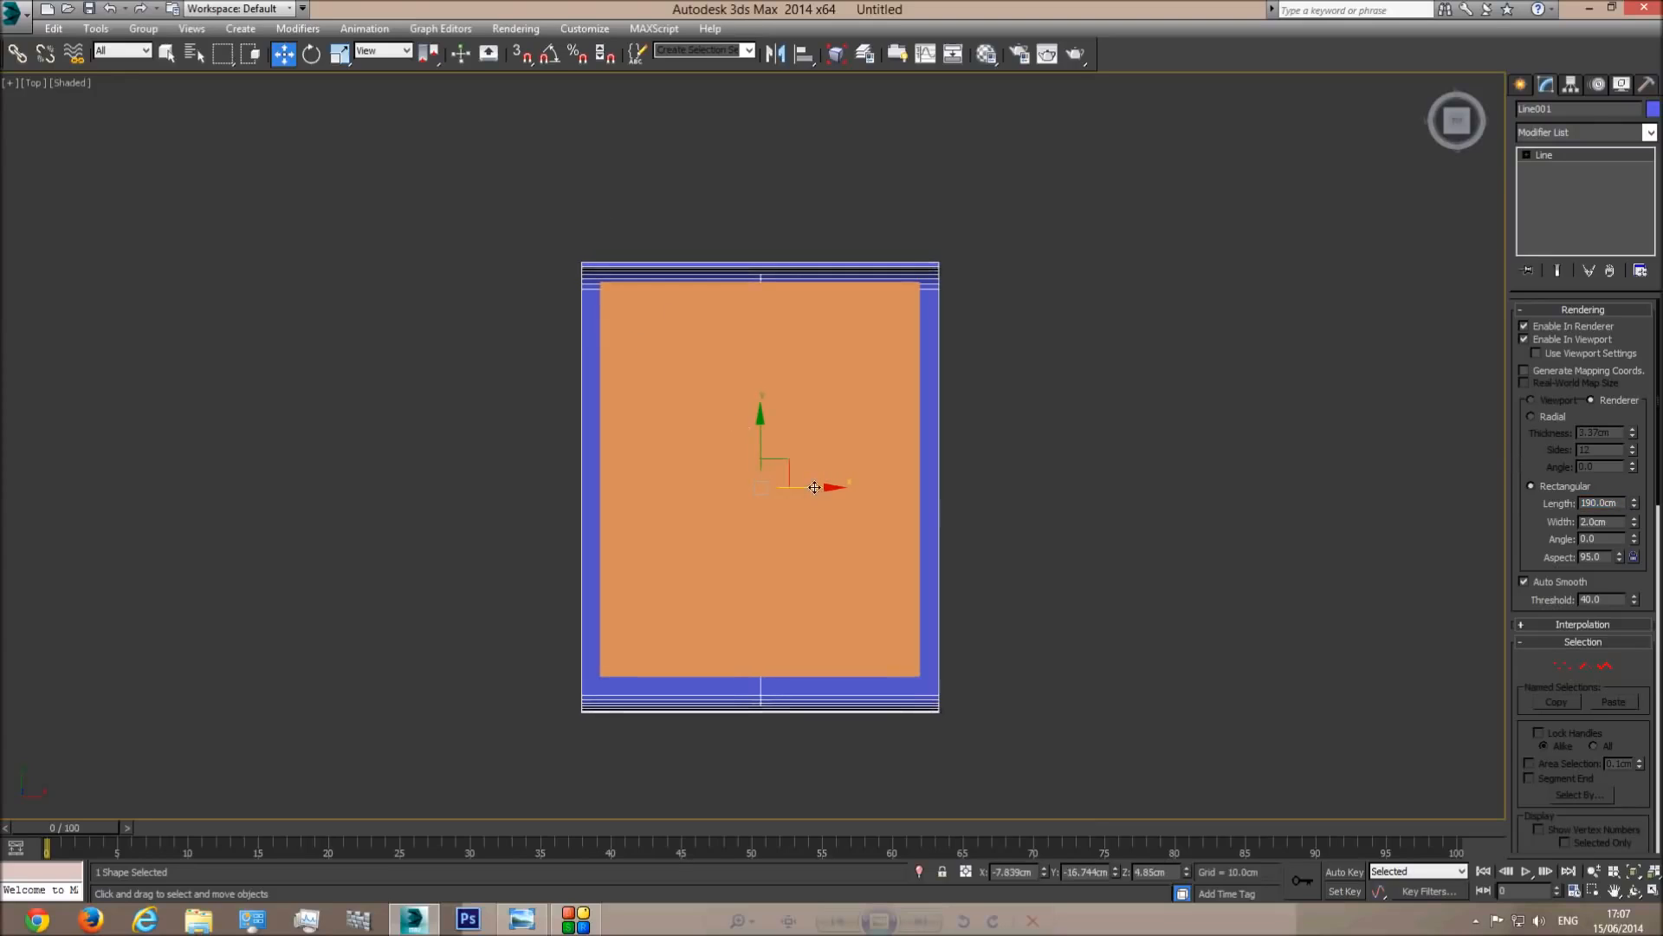
drag(814, 487, 813, 487)
Inspect the frame in perspective against the reference photo and set its rectangular width to 10 cm.
key(p)
click(1634, 872)
click(1634, 891)
drag(580, 398, 673, 274)
drag(760, 561, 755, 472)
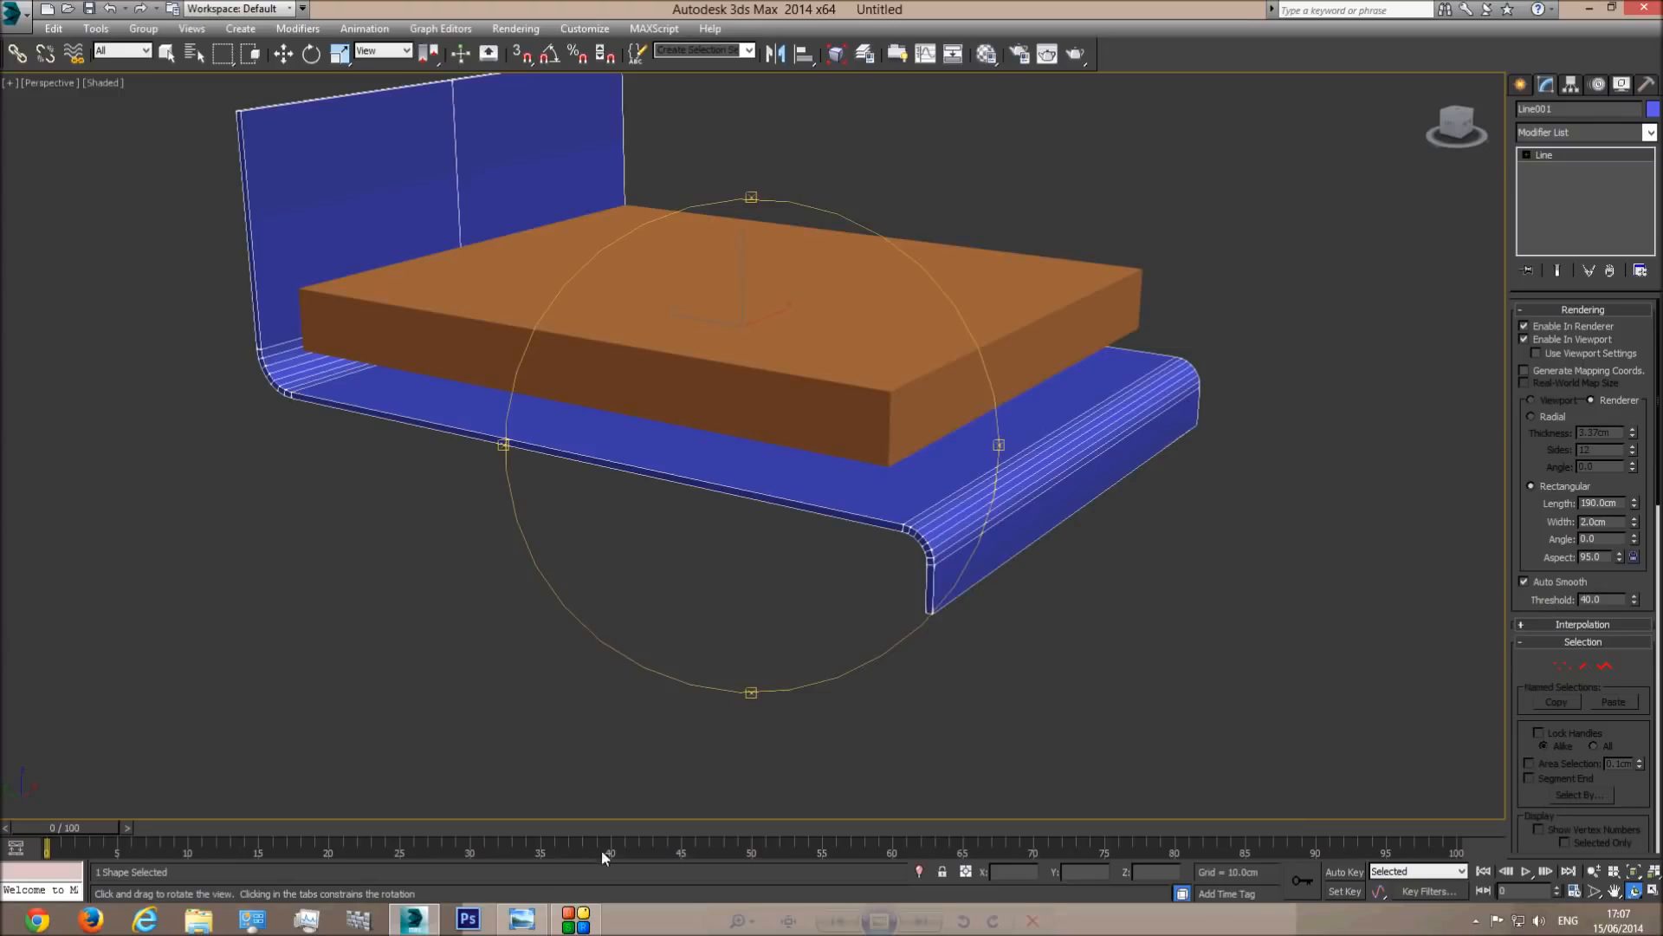
click(522, 918)
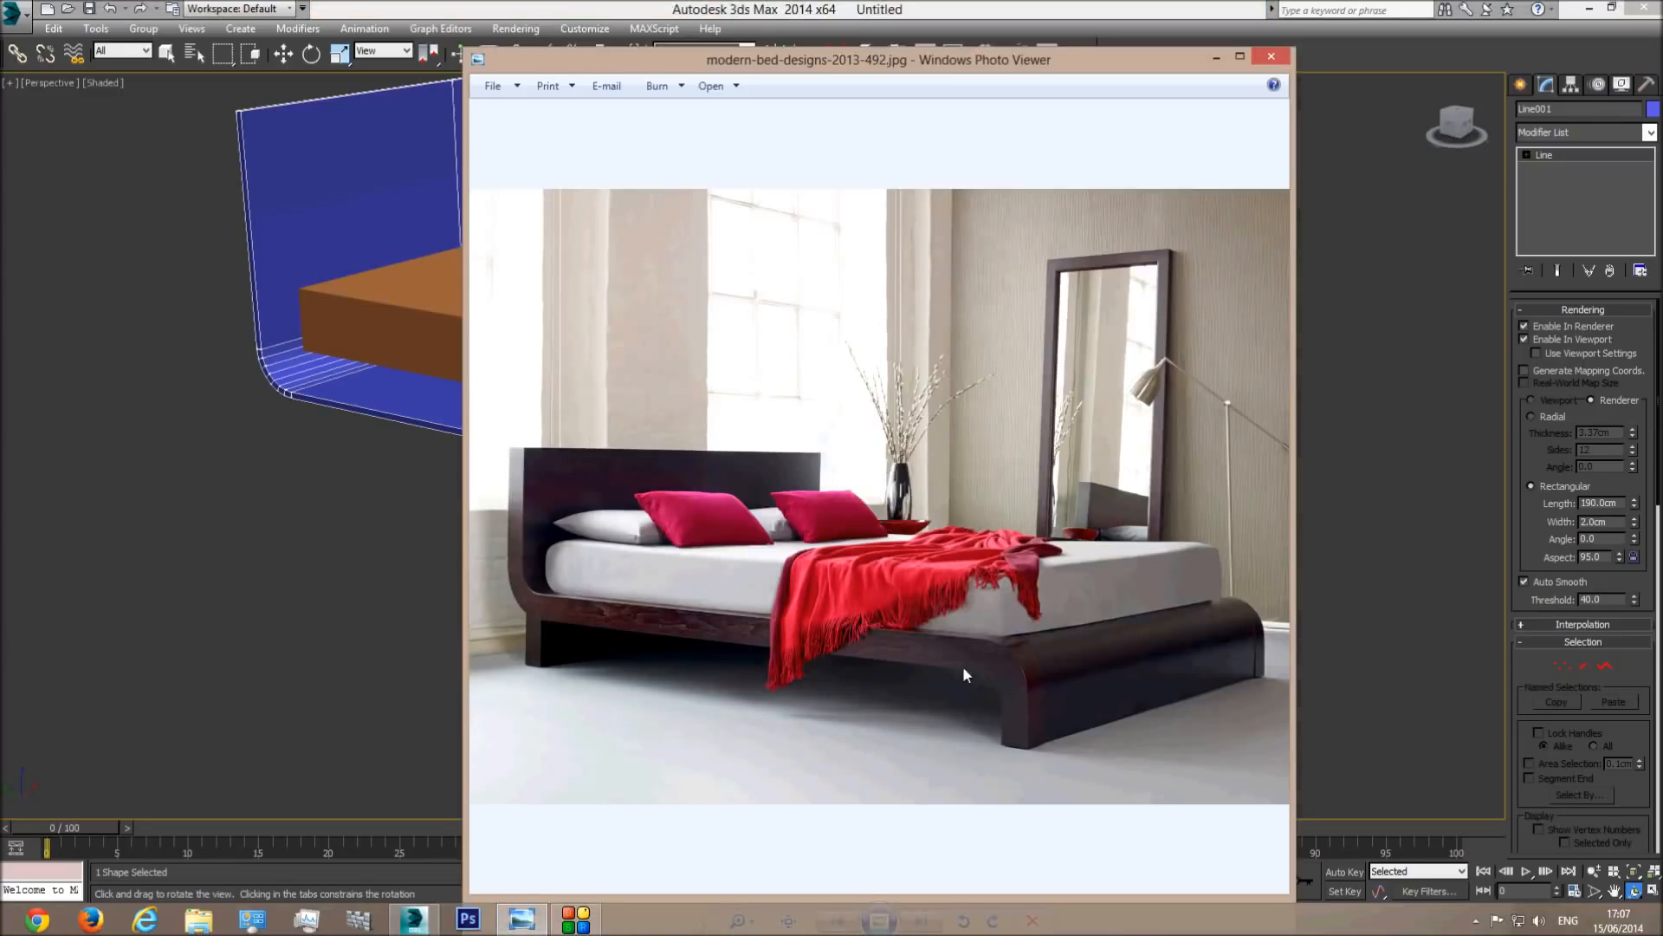
click(497, 7)
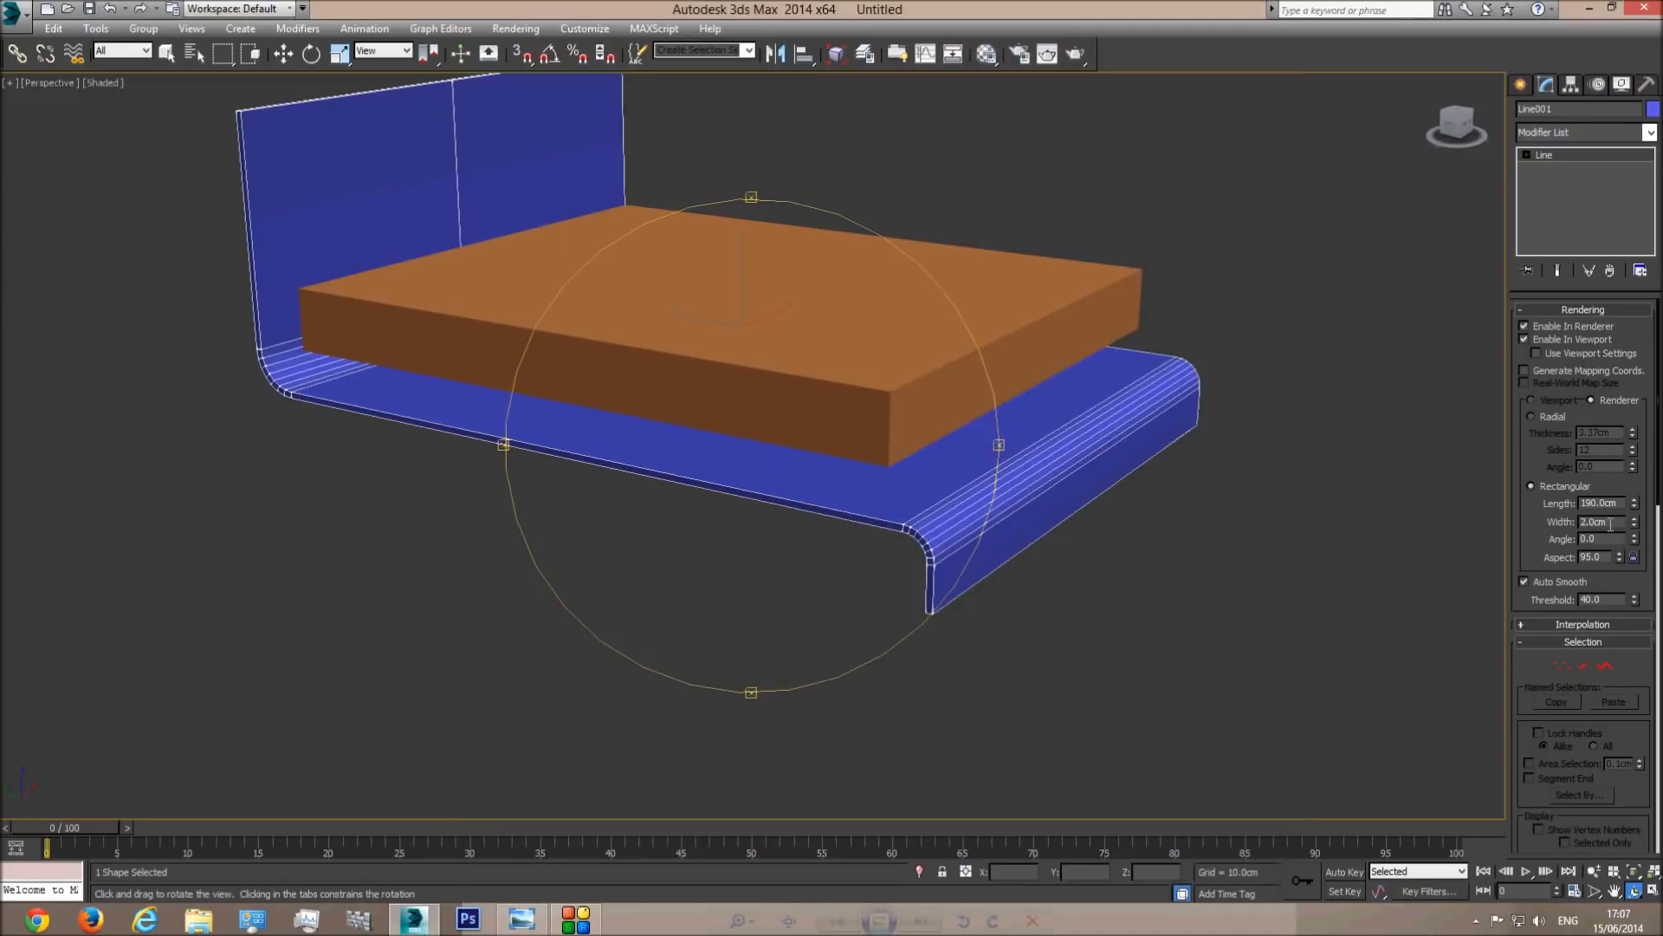
text(10)
key(Return)
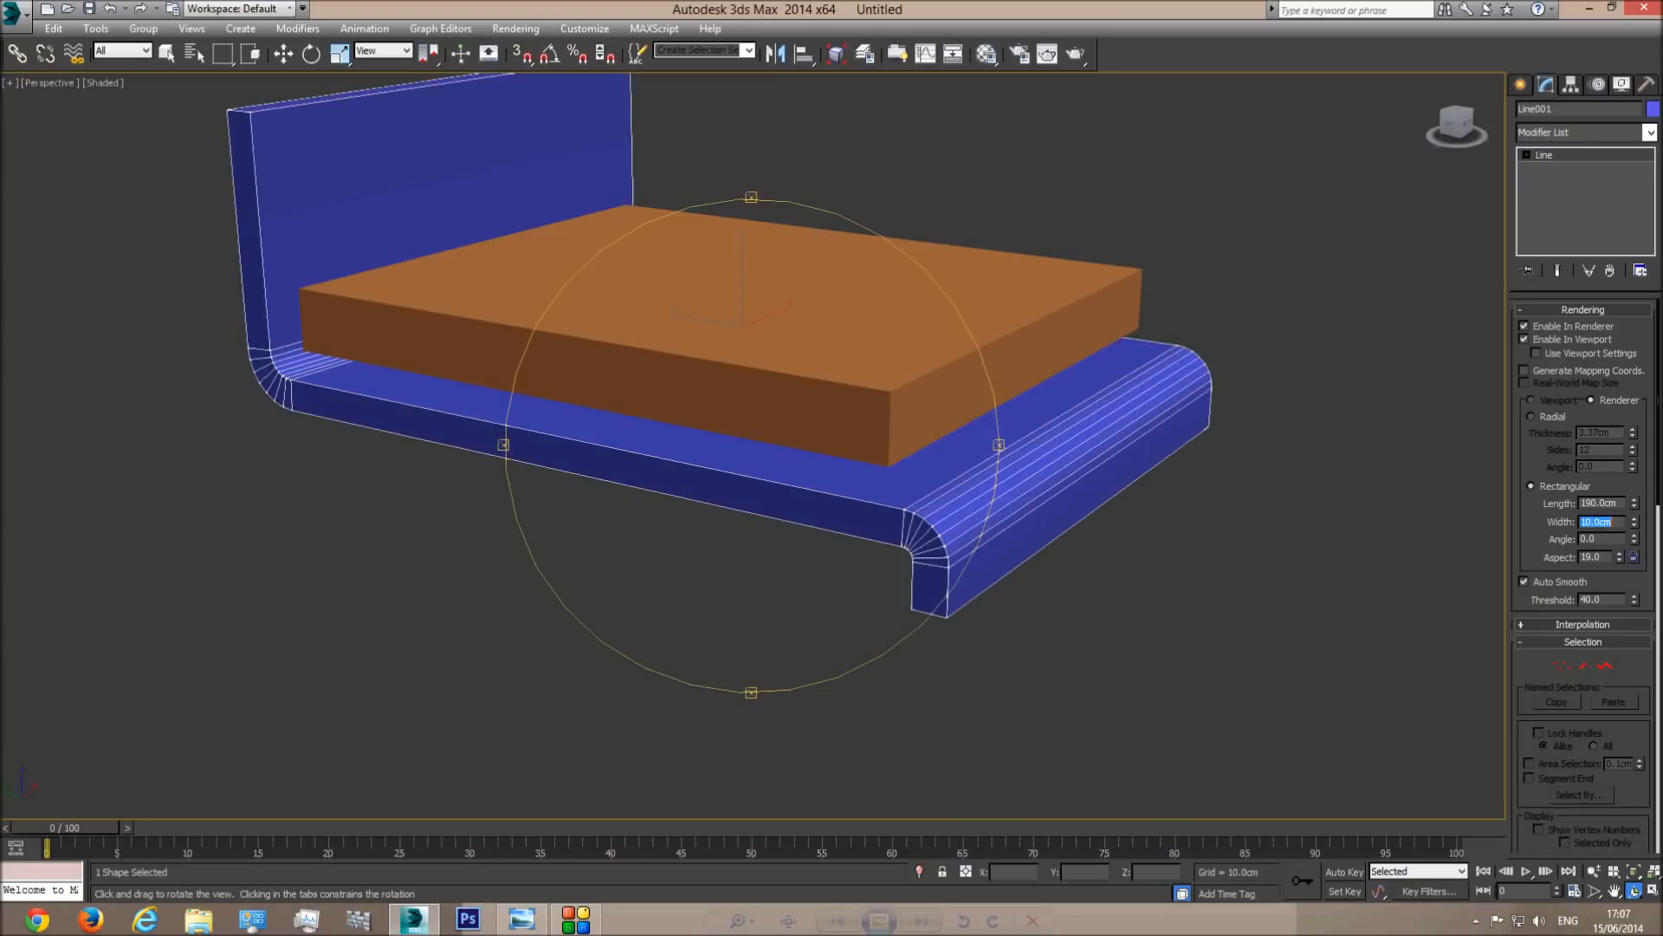
click(530, 920)
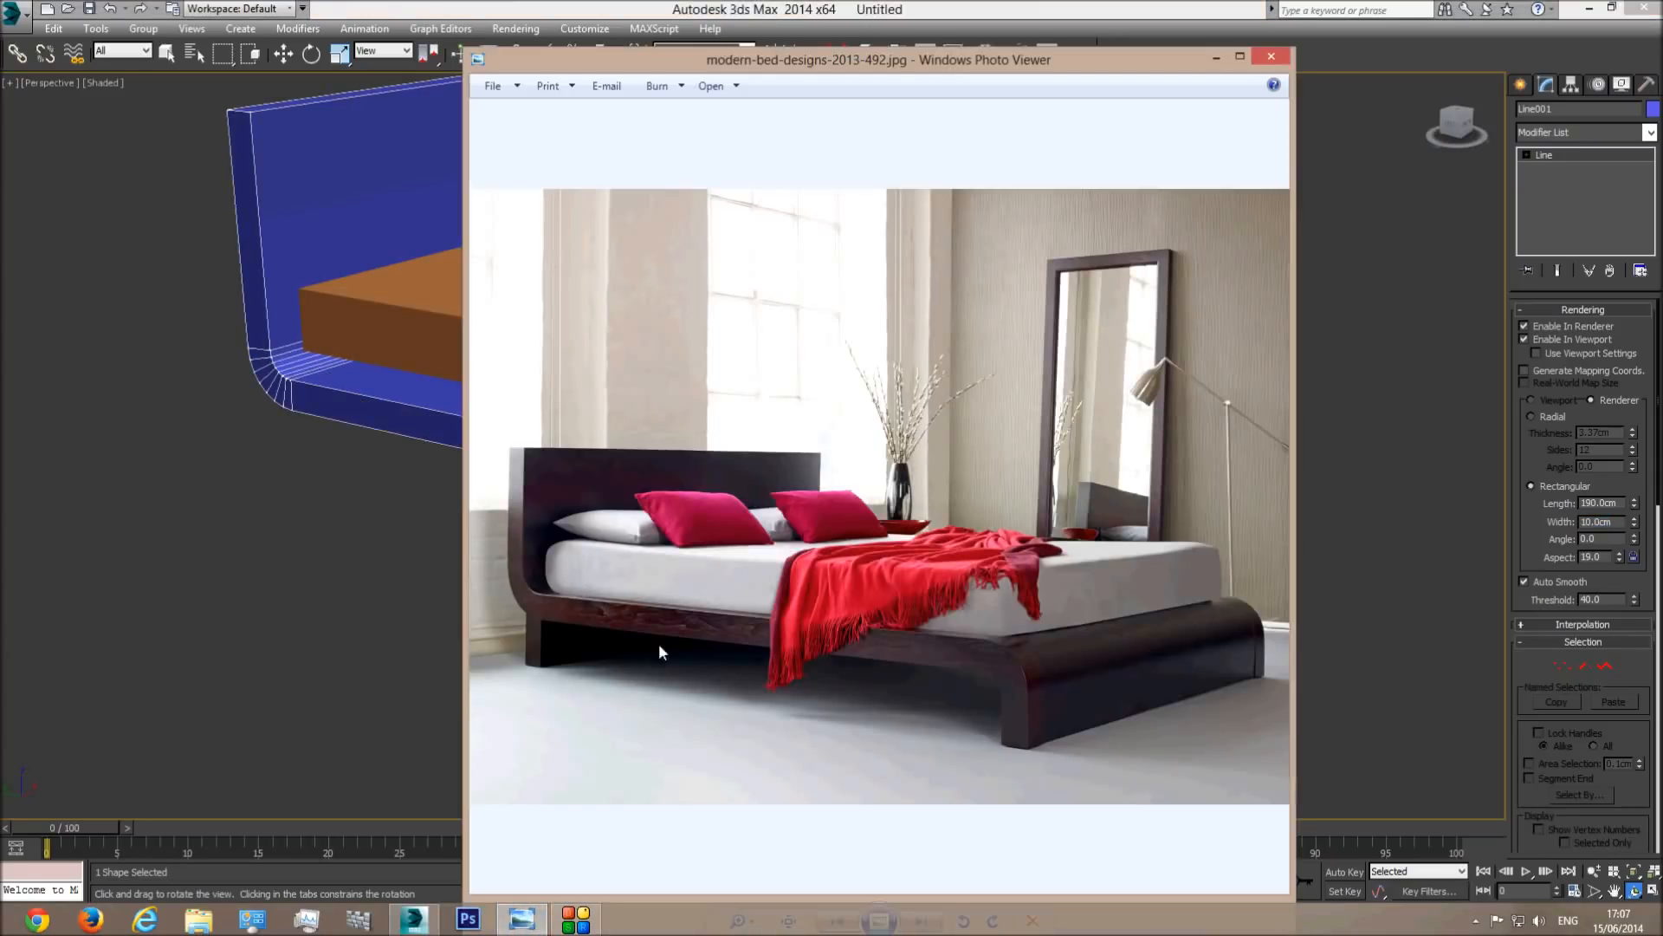
After checking the photo, lower the frame line's foot-end vertices in the Left view to lengthen the footboard drop.
click(514, 3)
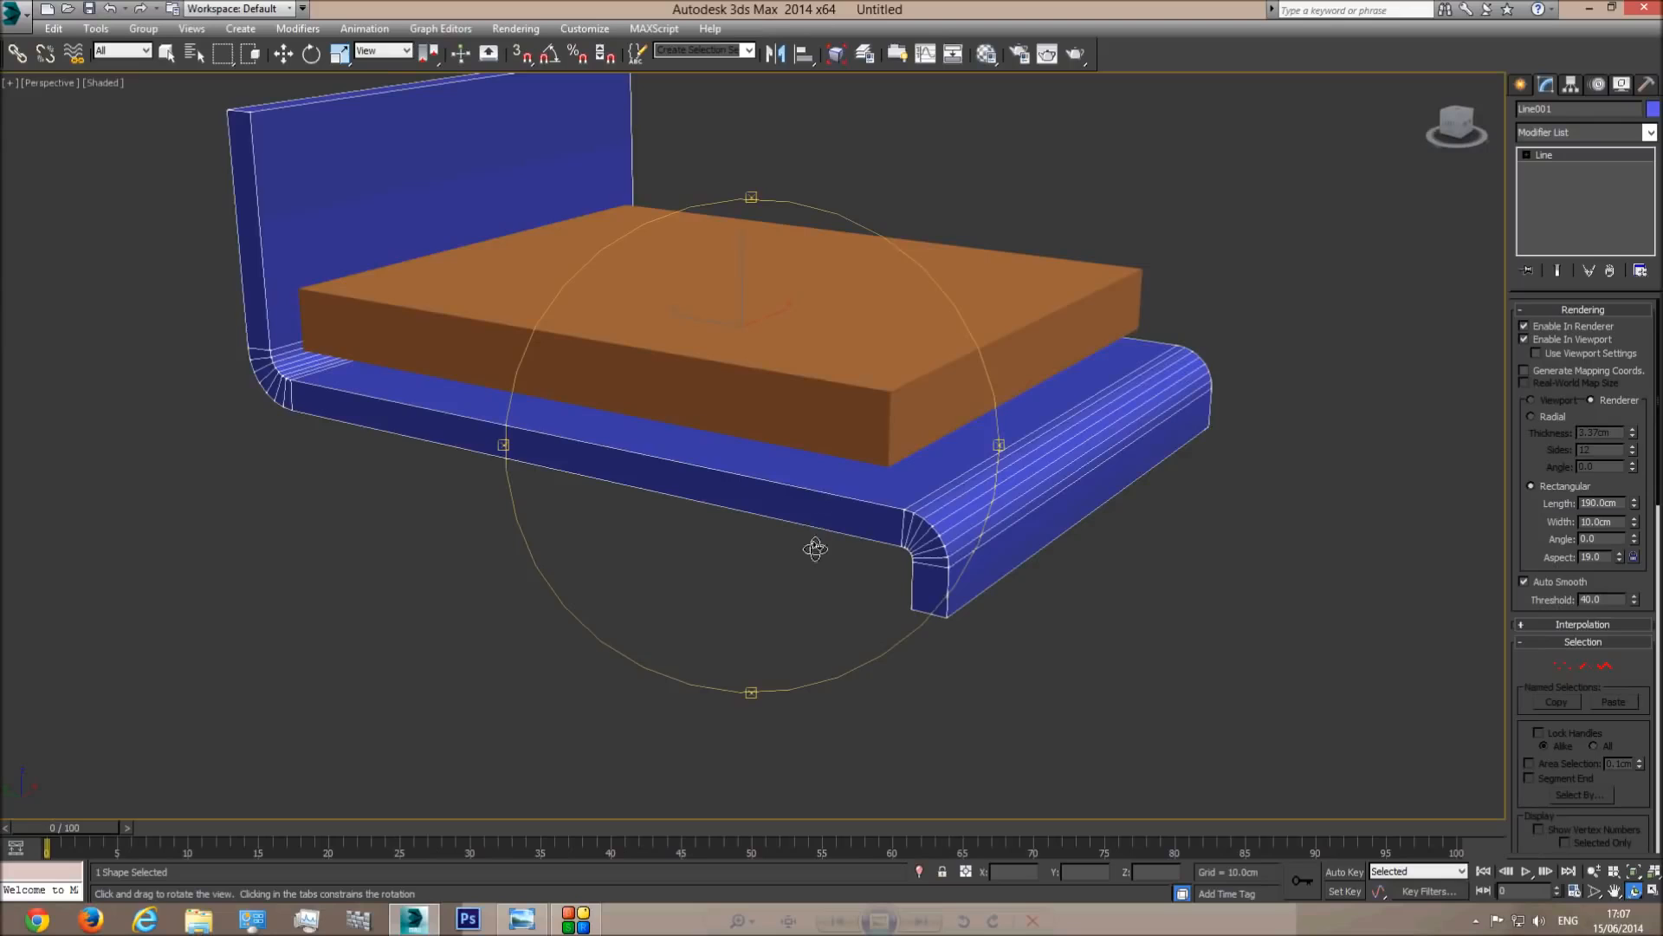
middle_drag(822, 542, 762, 536)
scroll(762, 536, up, 3)
scroll(726, 554, down, 3)
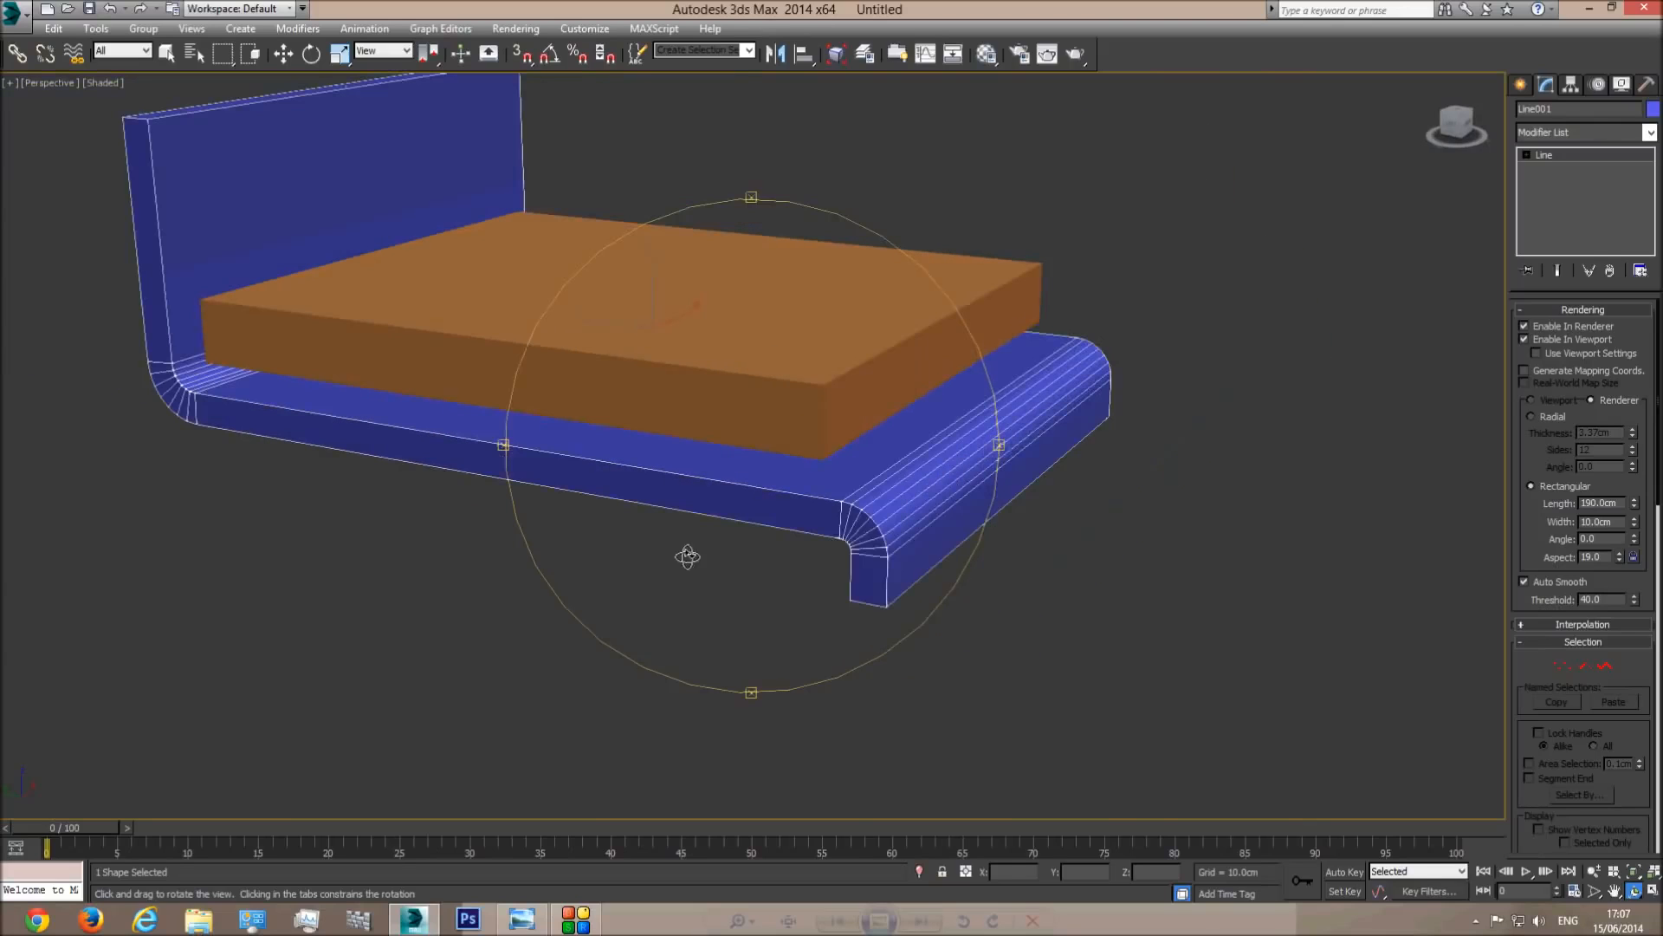
click(530, 923)
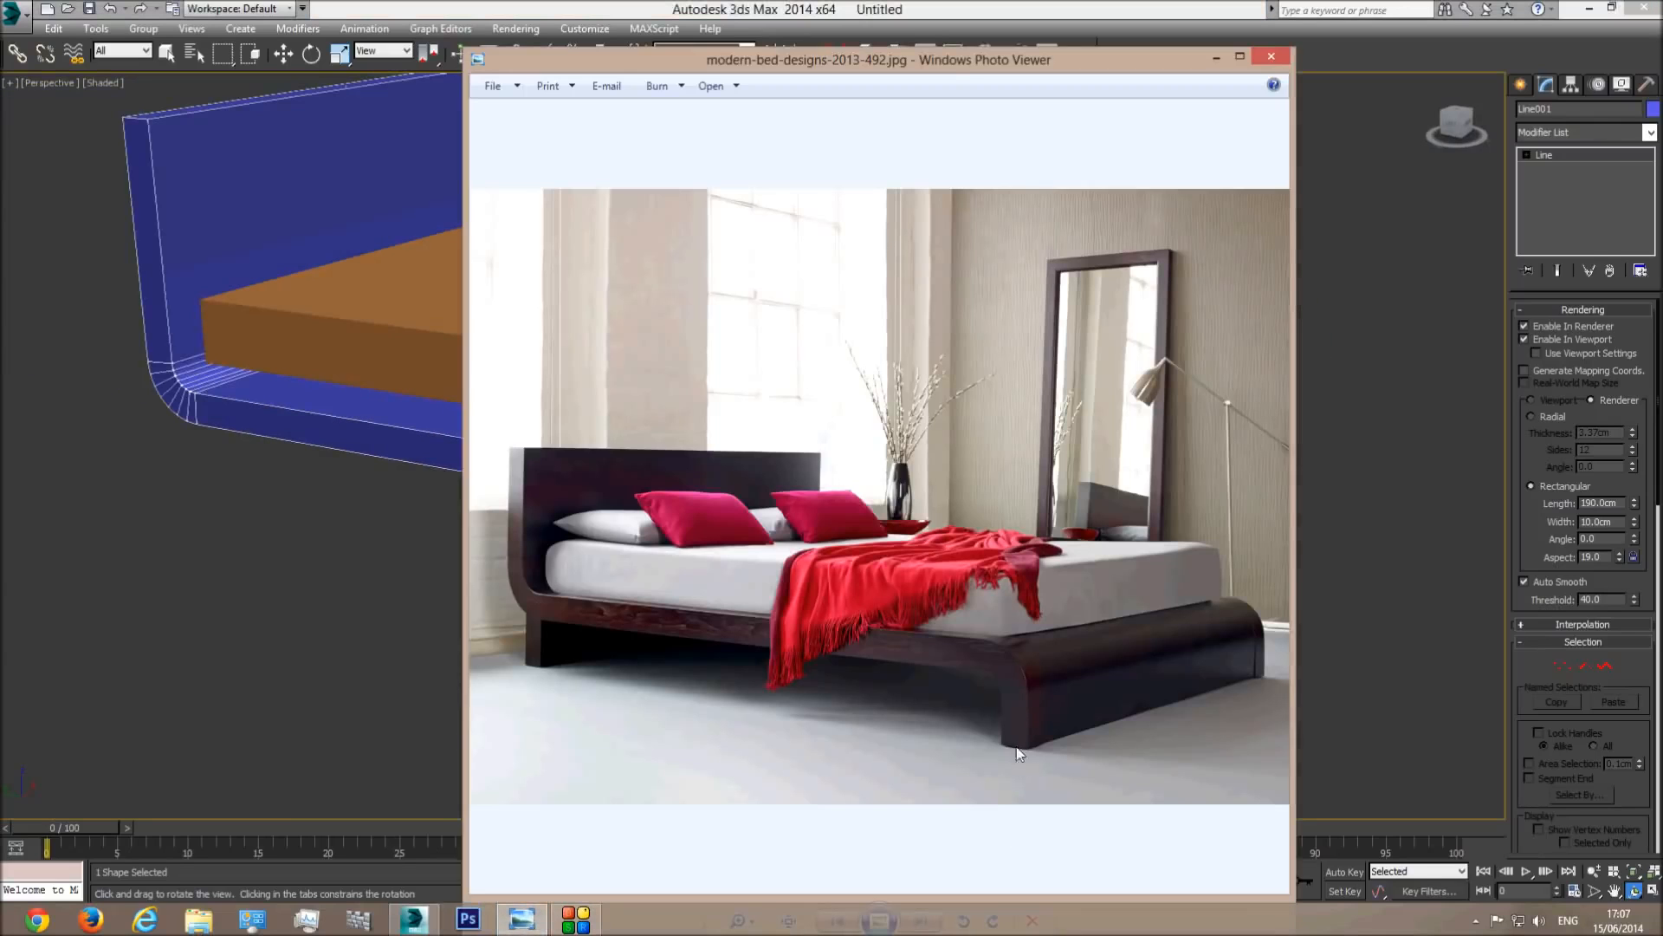
key(alt+Tab)
key(w)
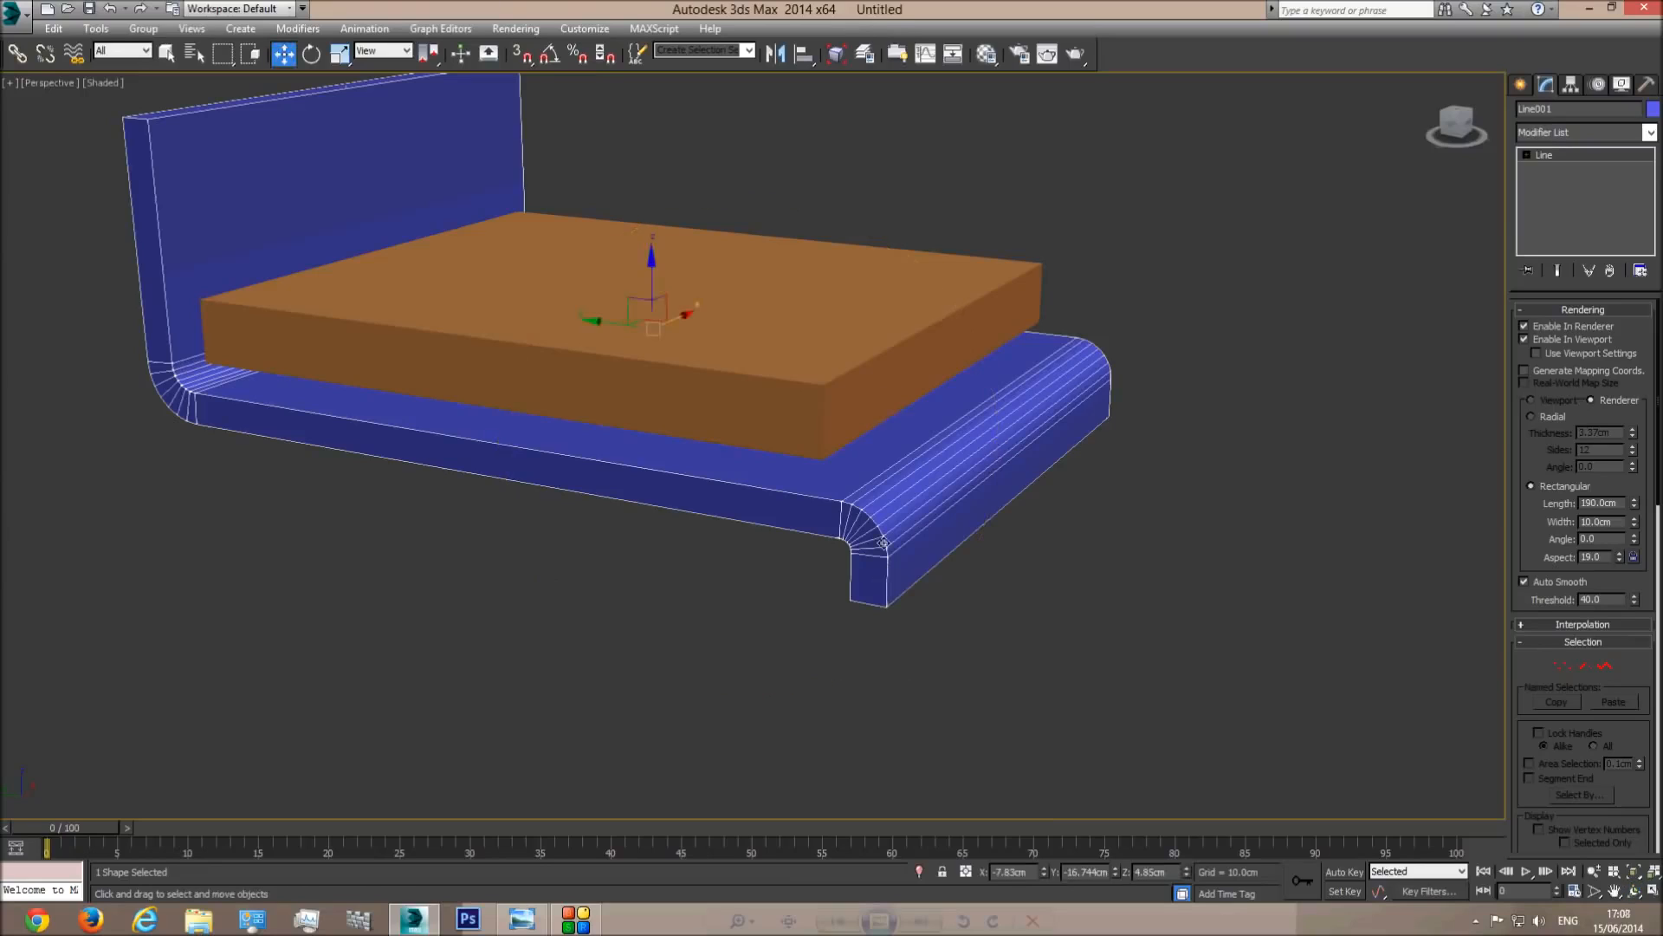
key(l)
click(1560, 156)
drag(1190, 635, 1187, 637)
drag(1261, 539, 1261, 567)
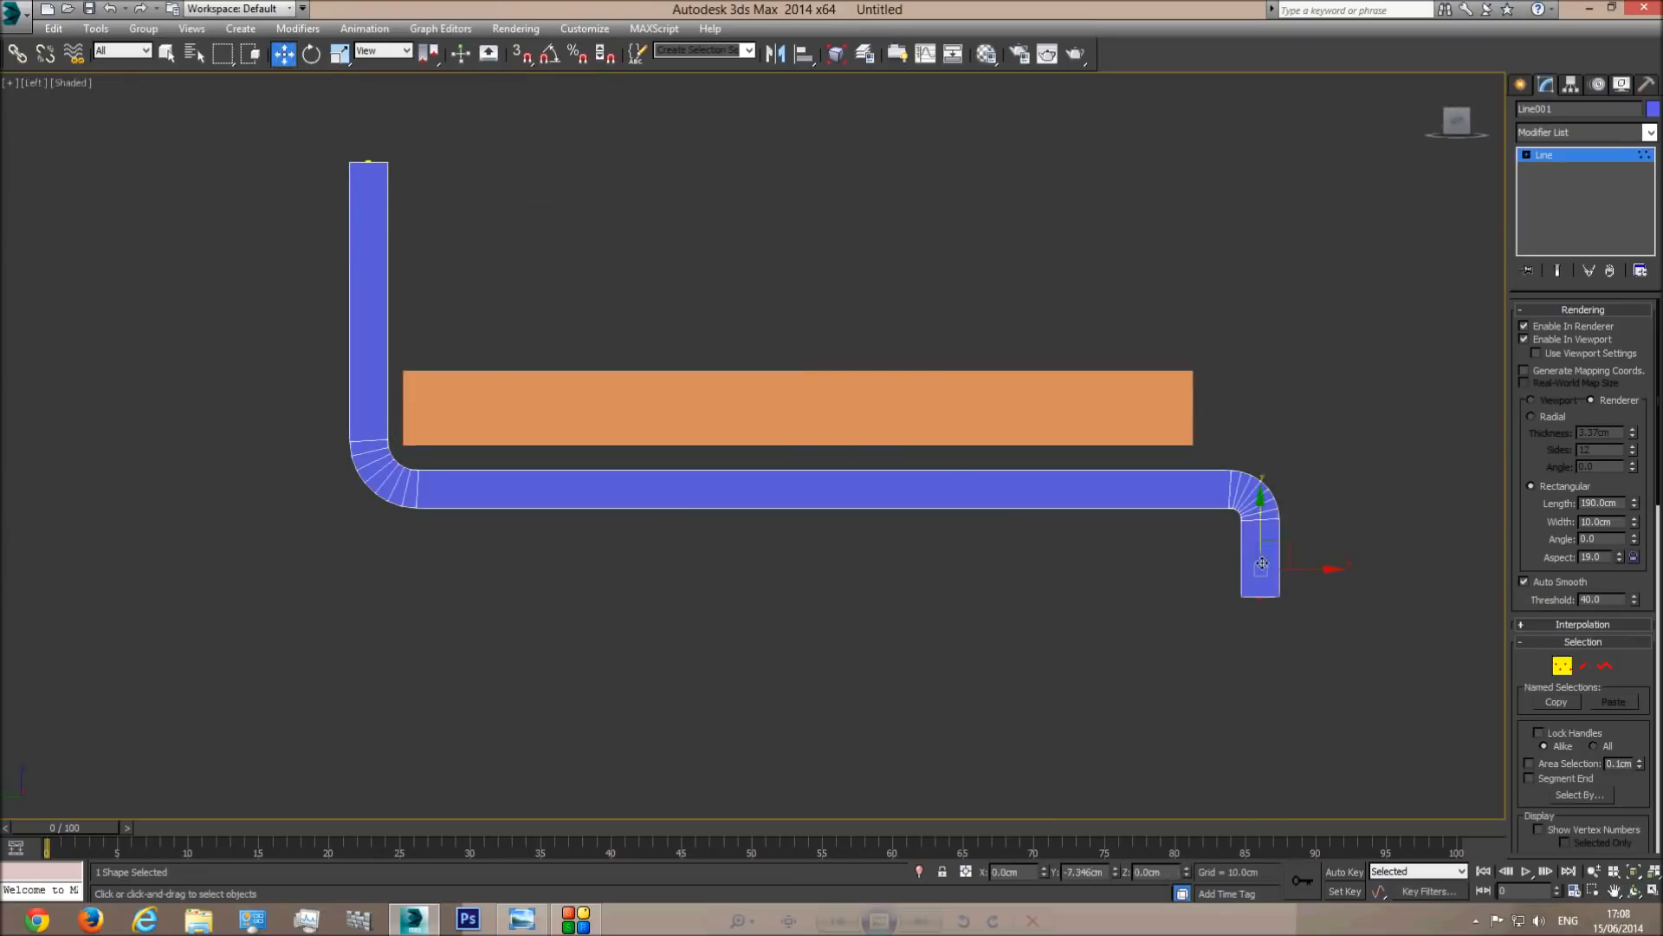
Compare the headboard with the reference photo and lower the frame line's top vertex slightly to shorten the headboard.
click(520, 920)
click(520, 920)
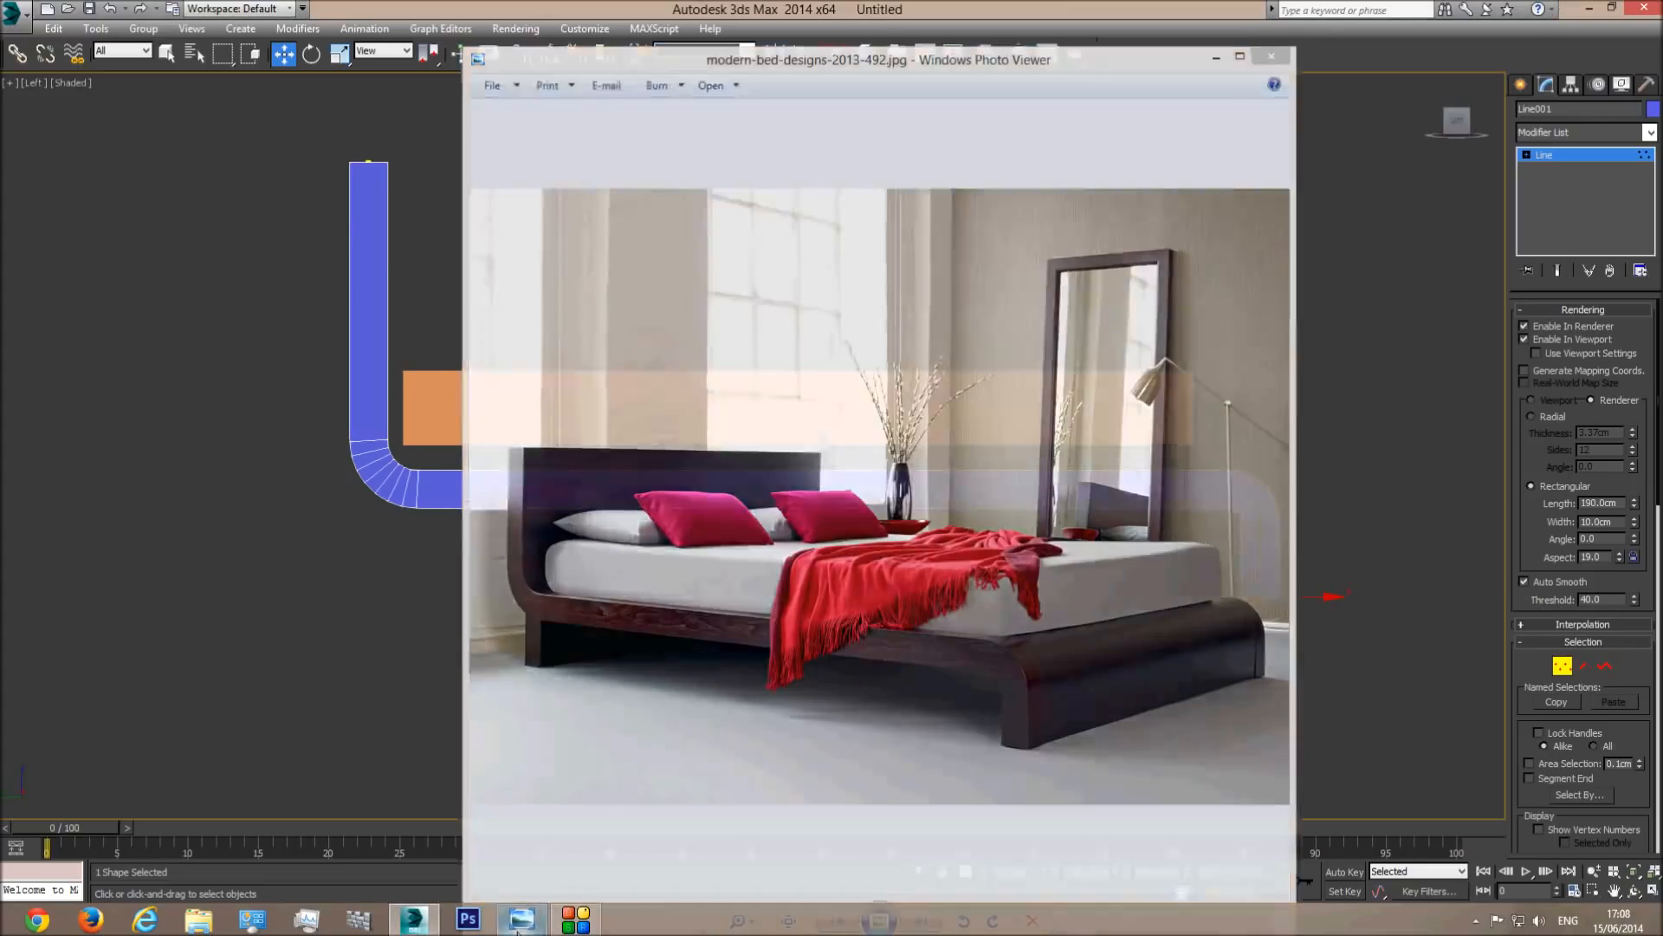
click(368, 163)
drag(368, 163, 368, 183)
click(1589, 154)
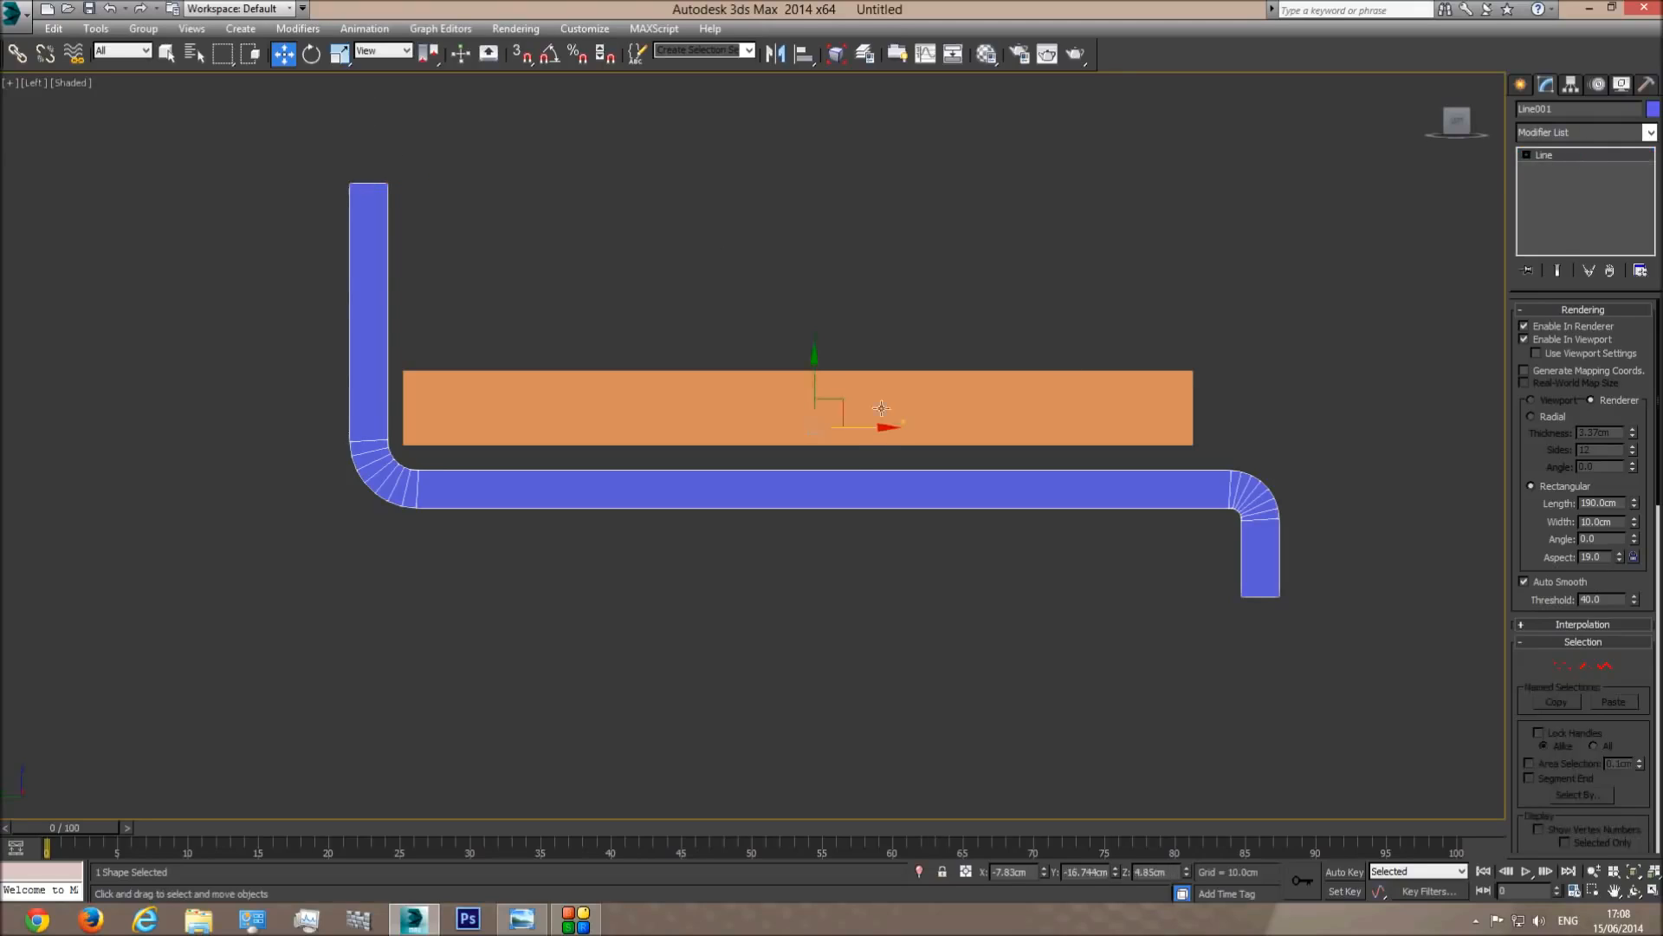
Lower the mattress box onto the frame's platform and nudge it slightly toward the headboard.
click(841, 405)
drag(791, 396, 791, 420)
drag(853, 472, 847, 473)
Move the frame line's foot-end vertices toward the mattress so the footboard curve starts at the mattress's end.
click(1200, 482)
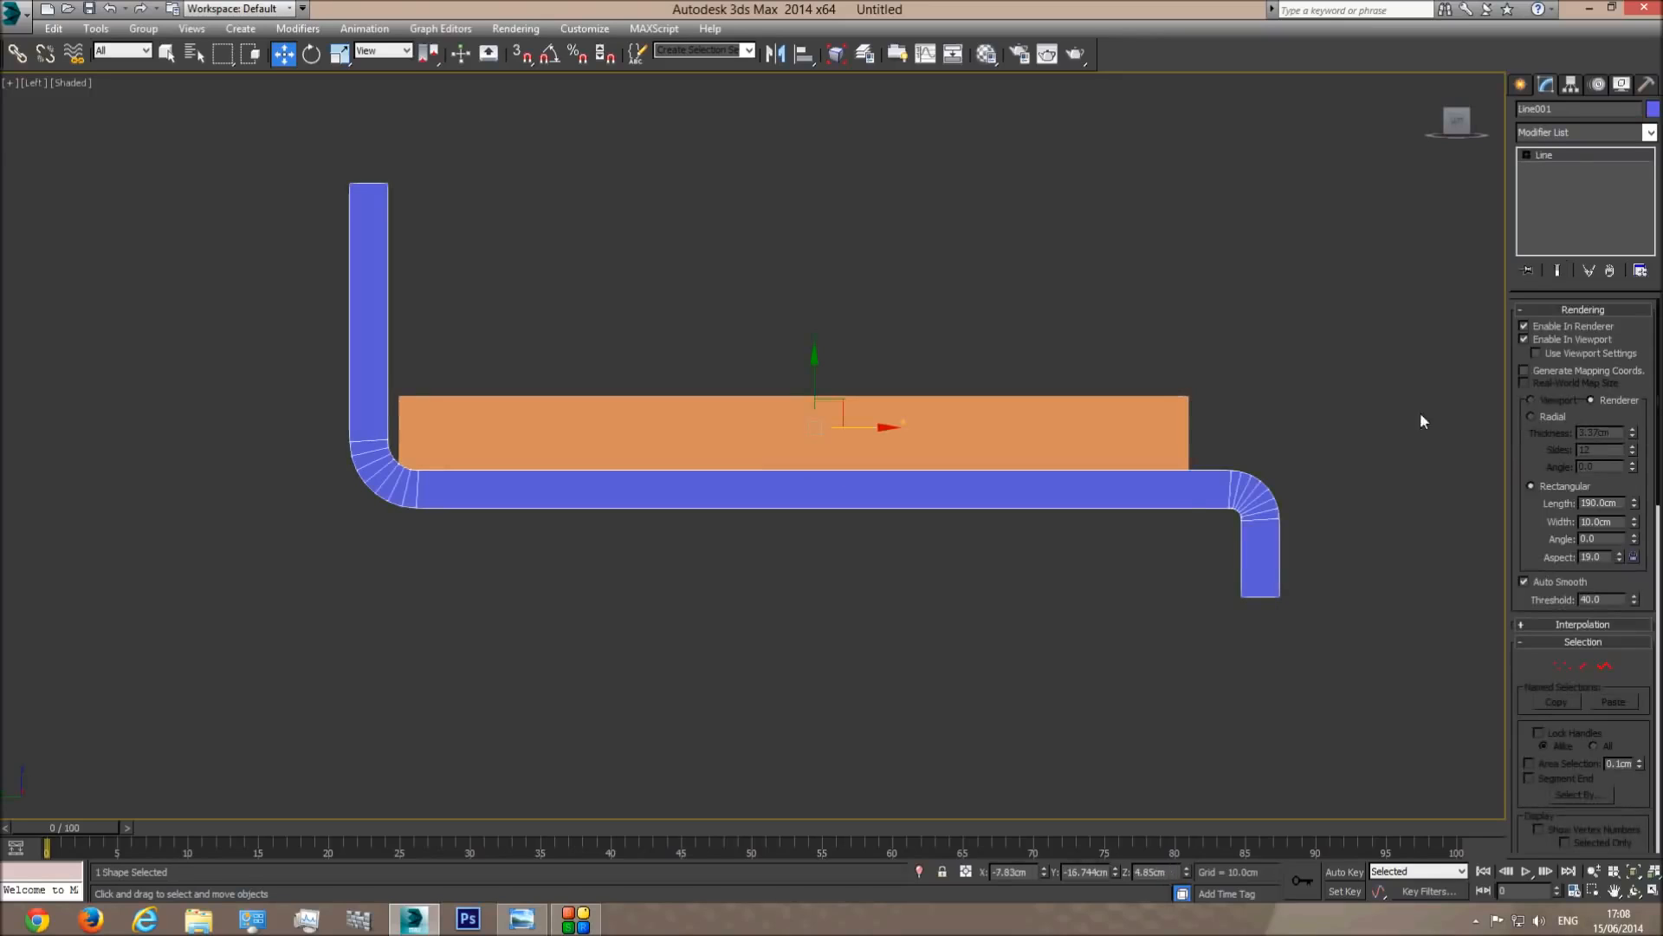
click(1574, 159)
click(1230, 490)
click(1261, 596)
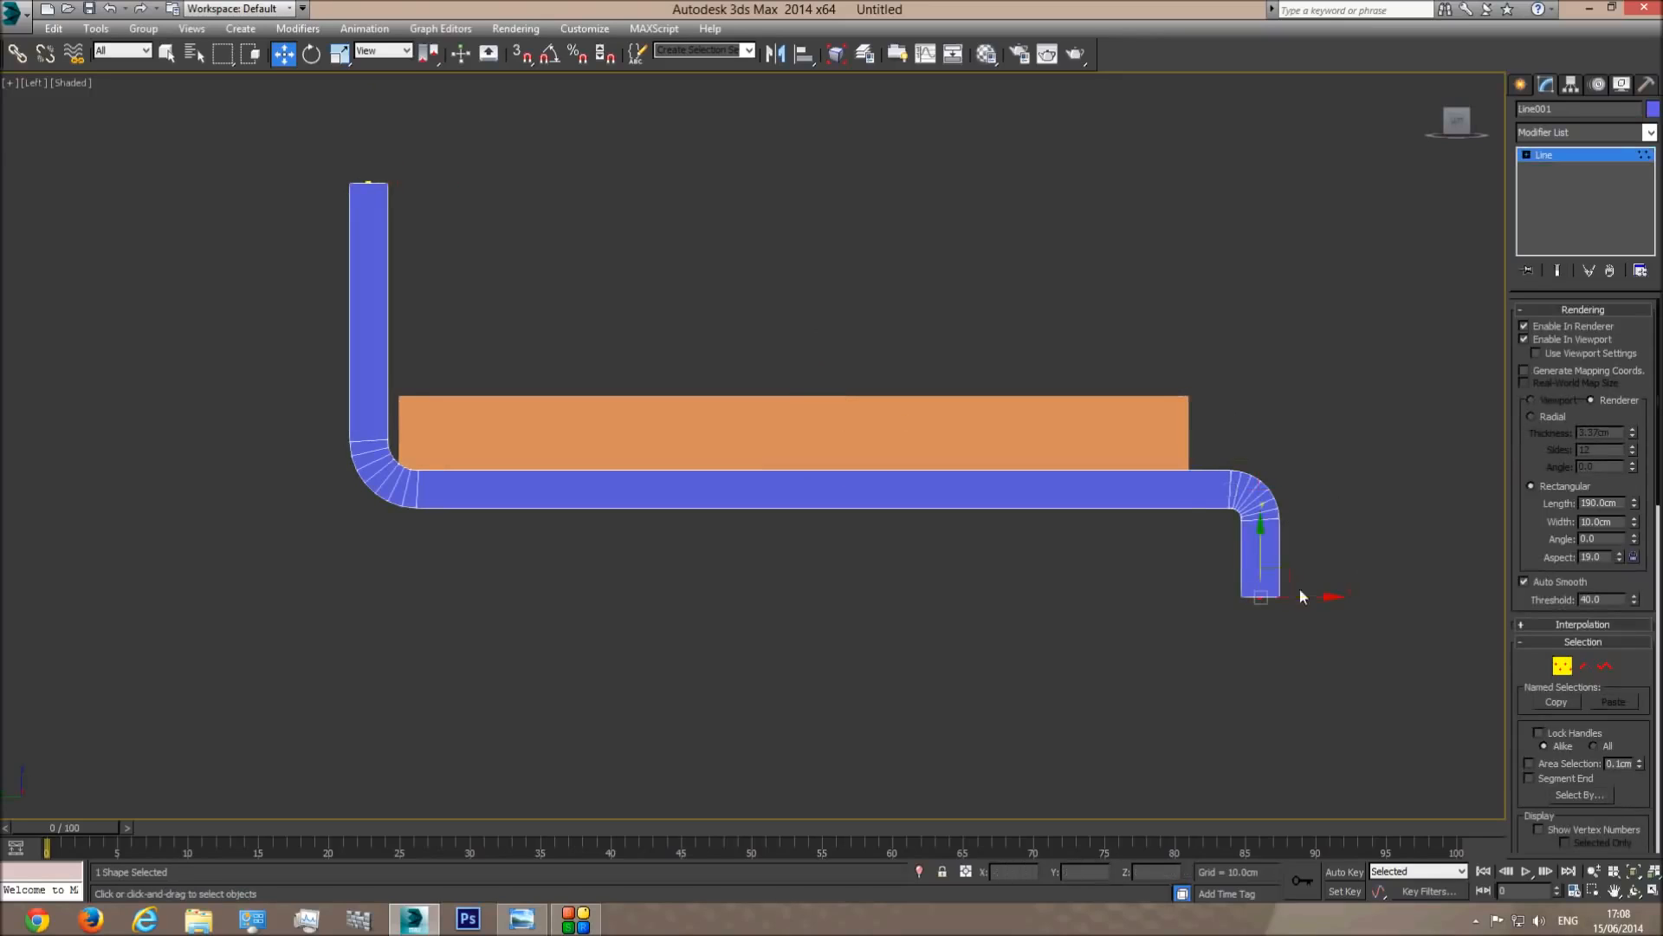
drag(1312, 598, 1273, 606)
Inspect the whole bed in perspective and compare it with the reference photo for the missing rear support.
key(p)
click(1634, 871)
click(1634, 891)
drag(633, 424, 672, 476)
scroll(673, 476, down, 10)
scroll(675, 544, up, 3)
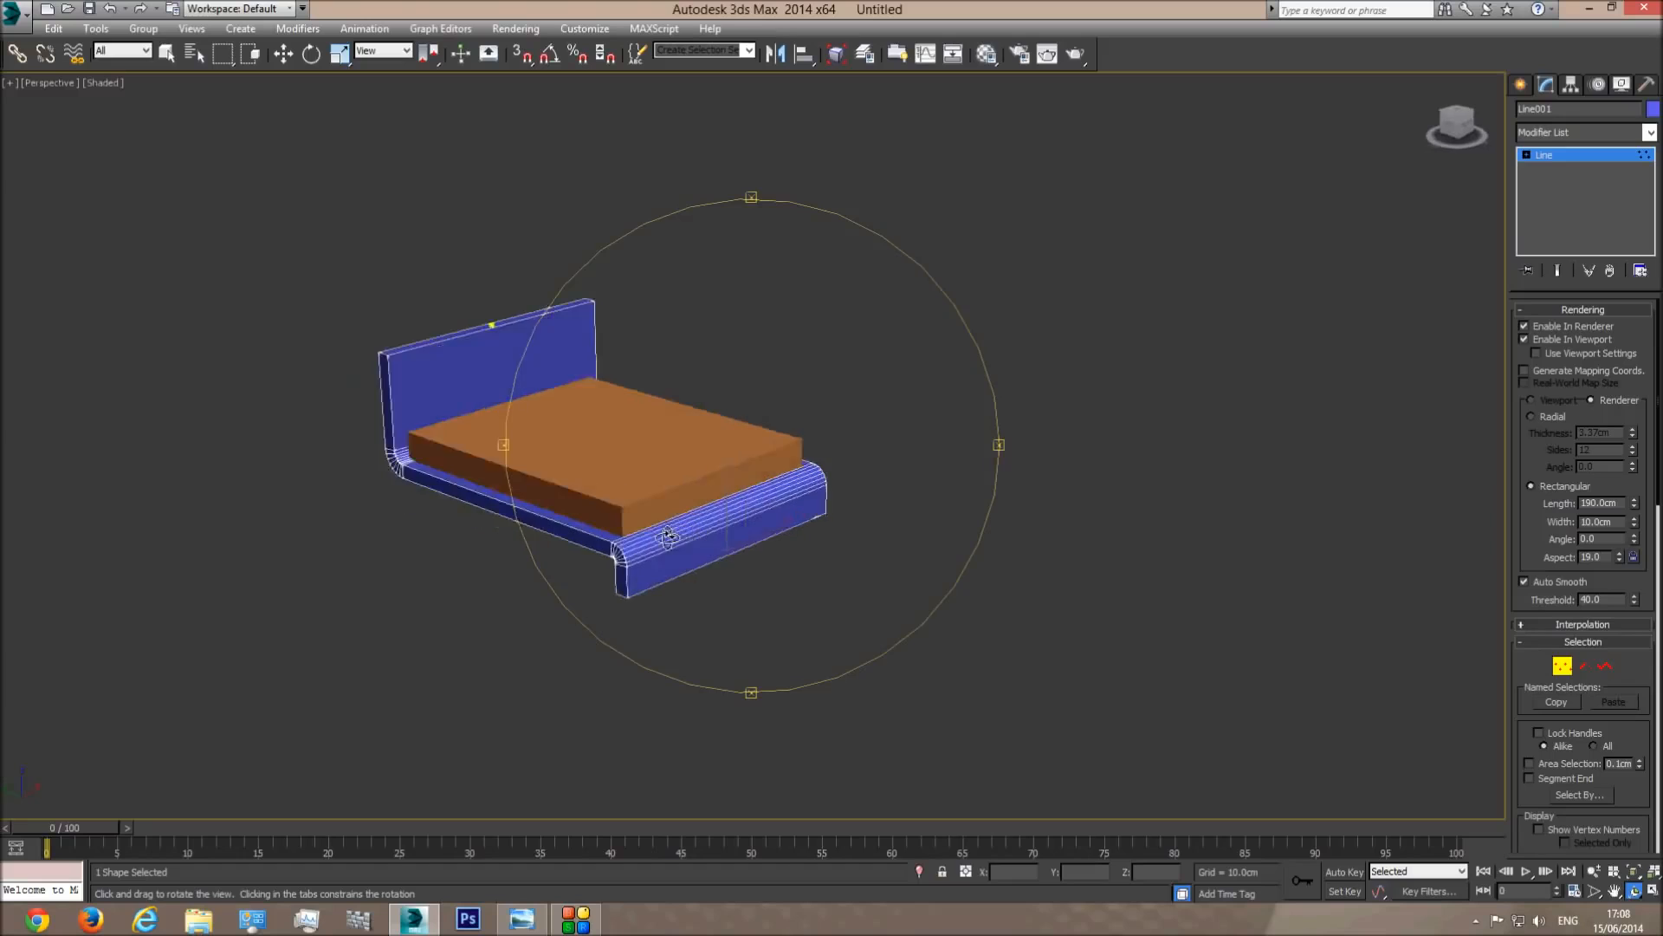
middle_drag(675, 548, 763, 575)
scroll(762, 574, up, 3)
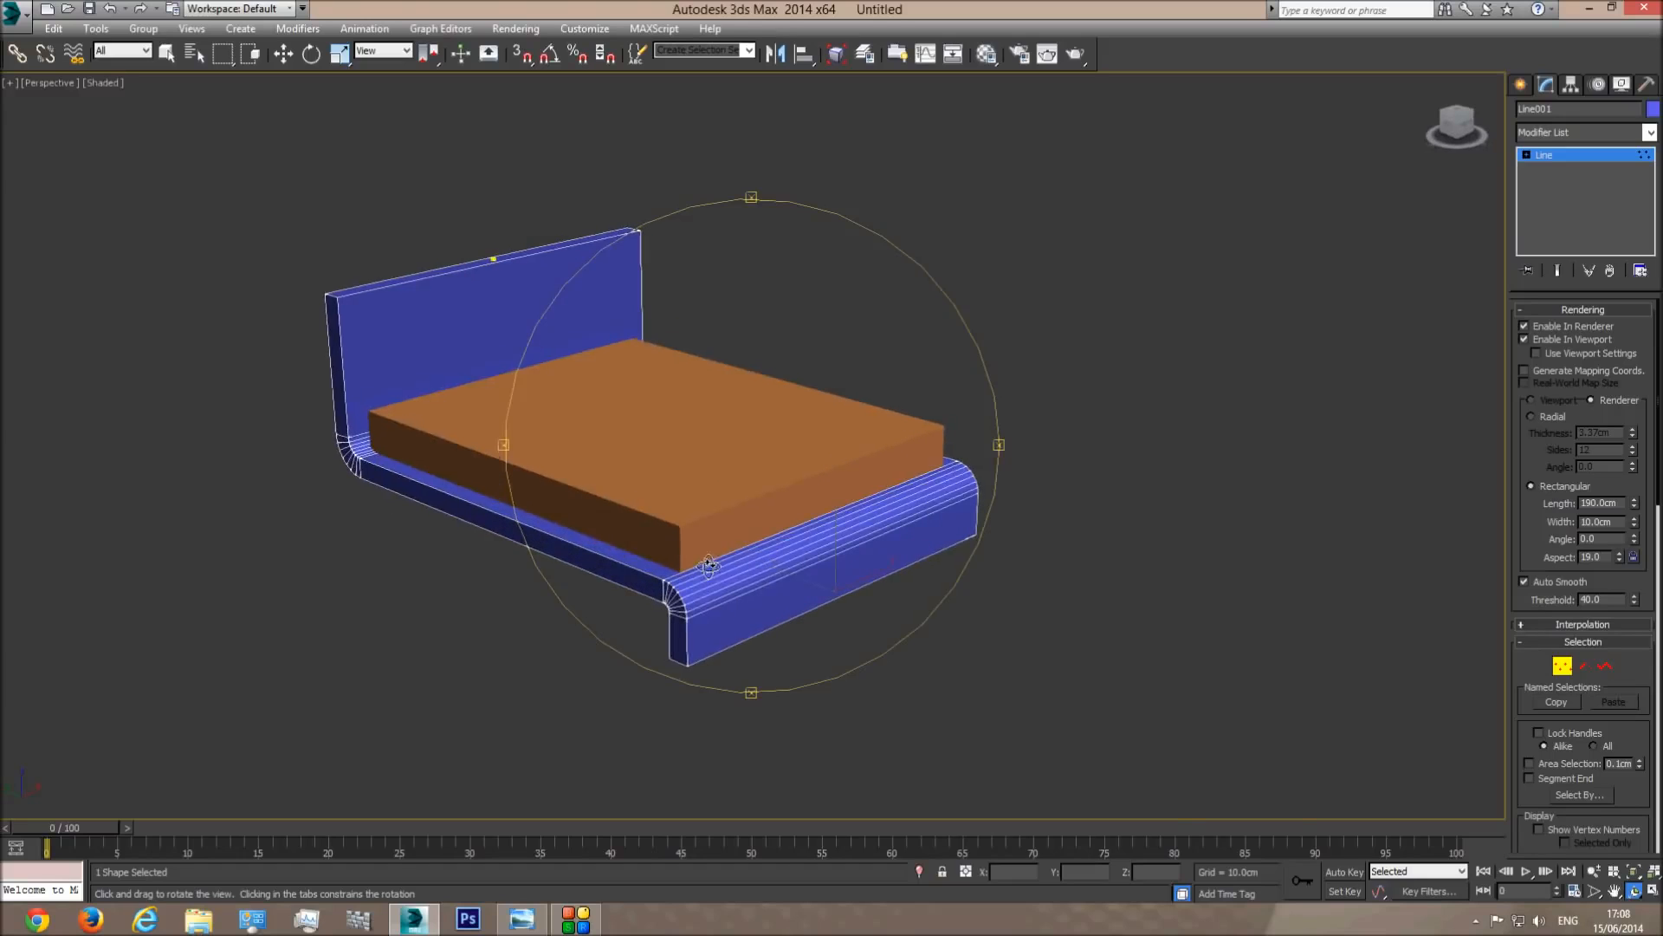
click(522, 920)
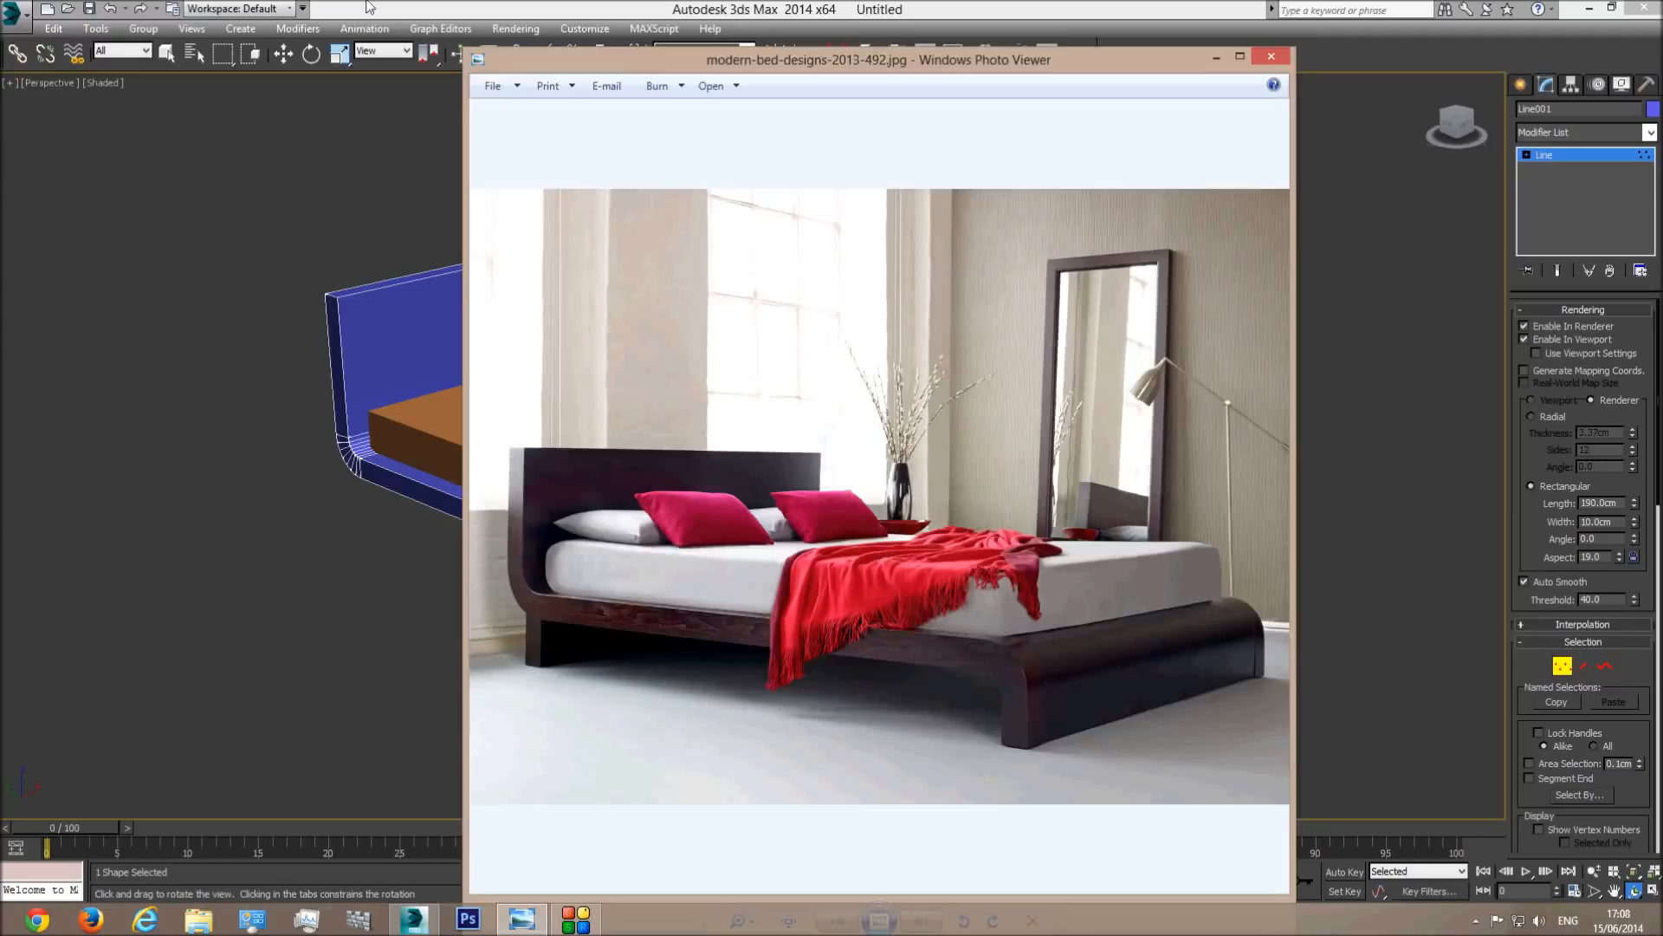
click(438, 534)
Draw a short vertical line in the Left view under the headboard corner as the rear leg.
key(l)
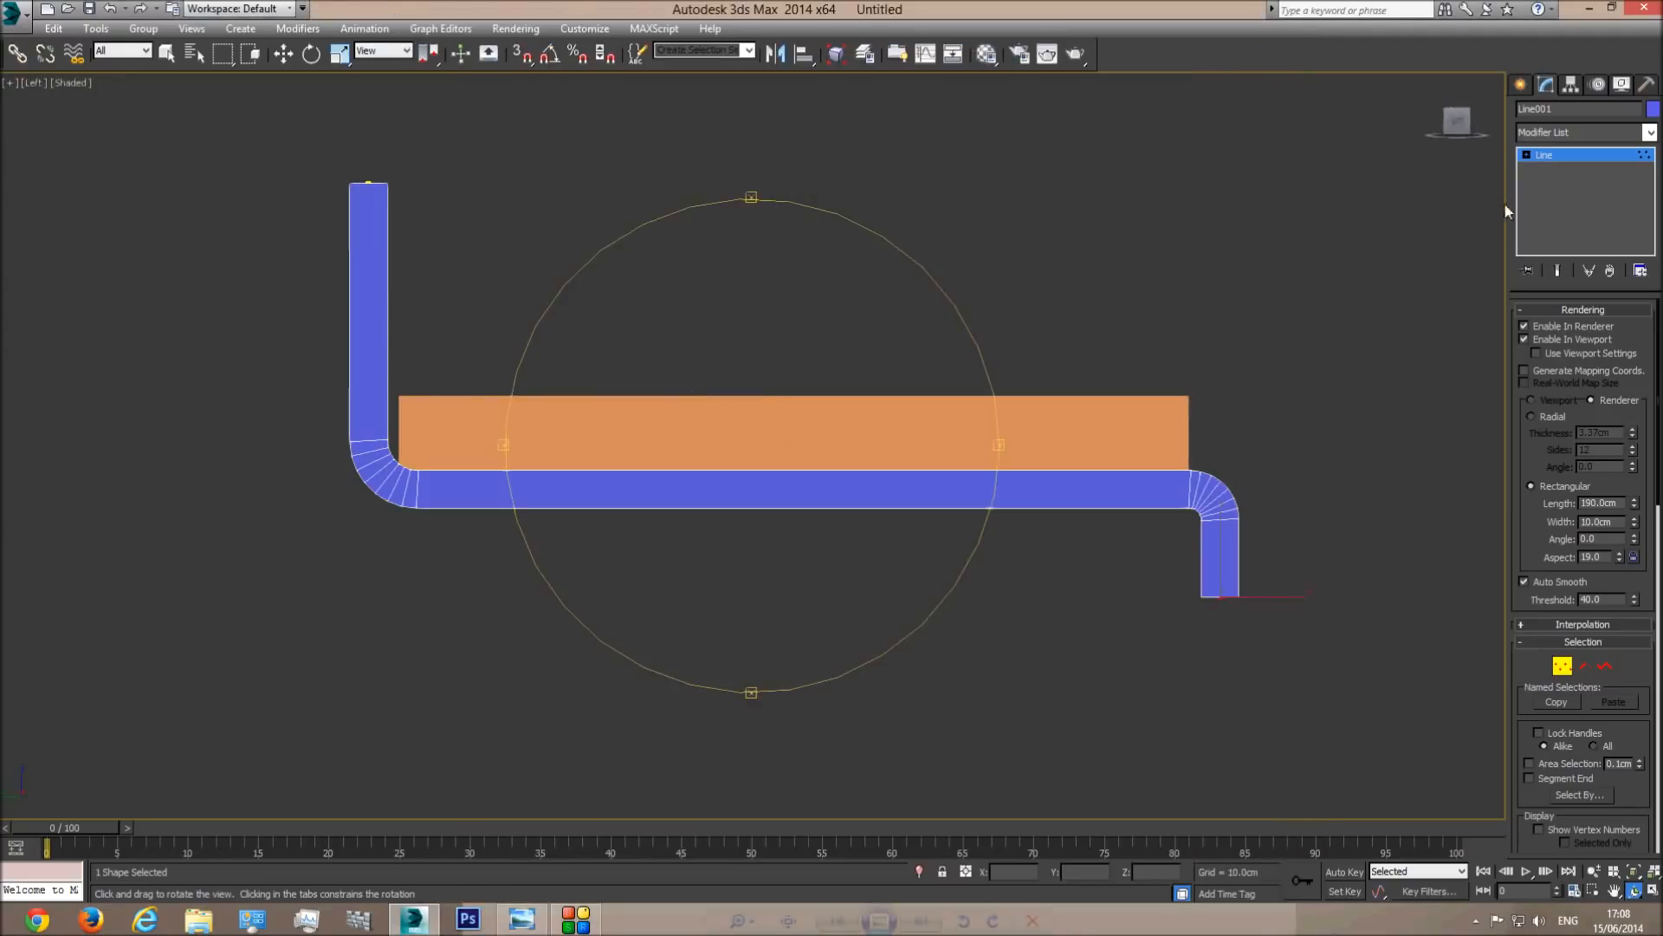
click(1520, 84)
click(1552, 209)
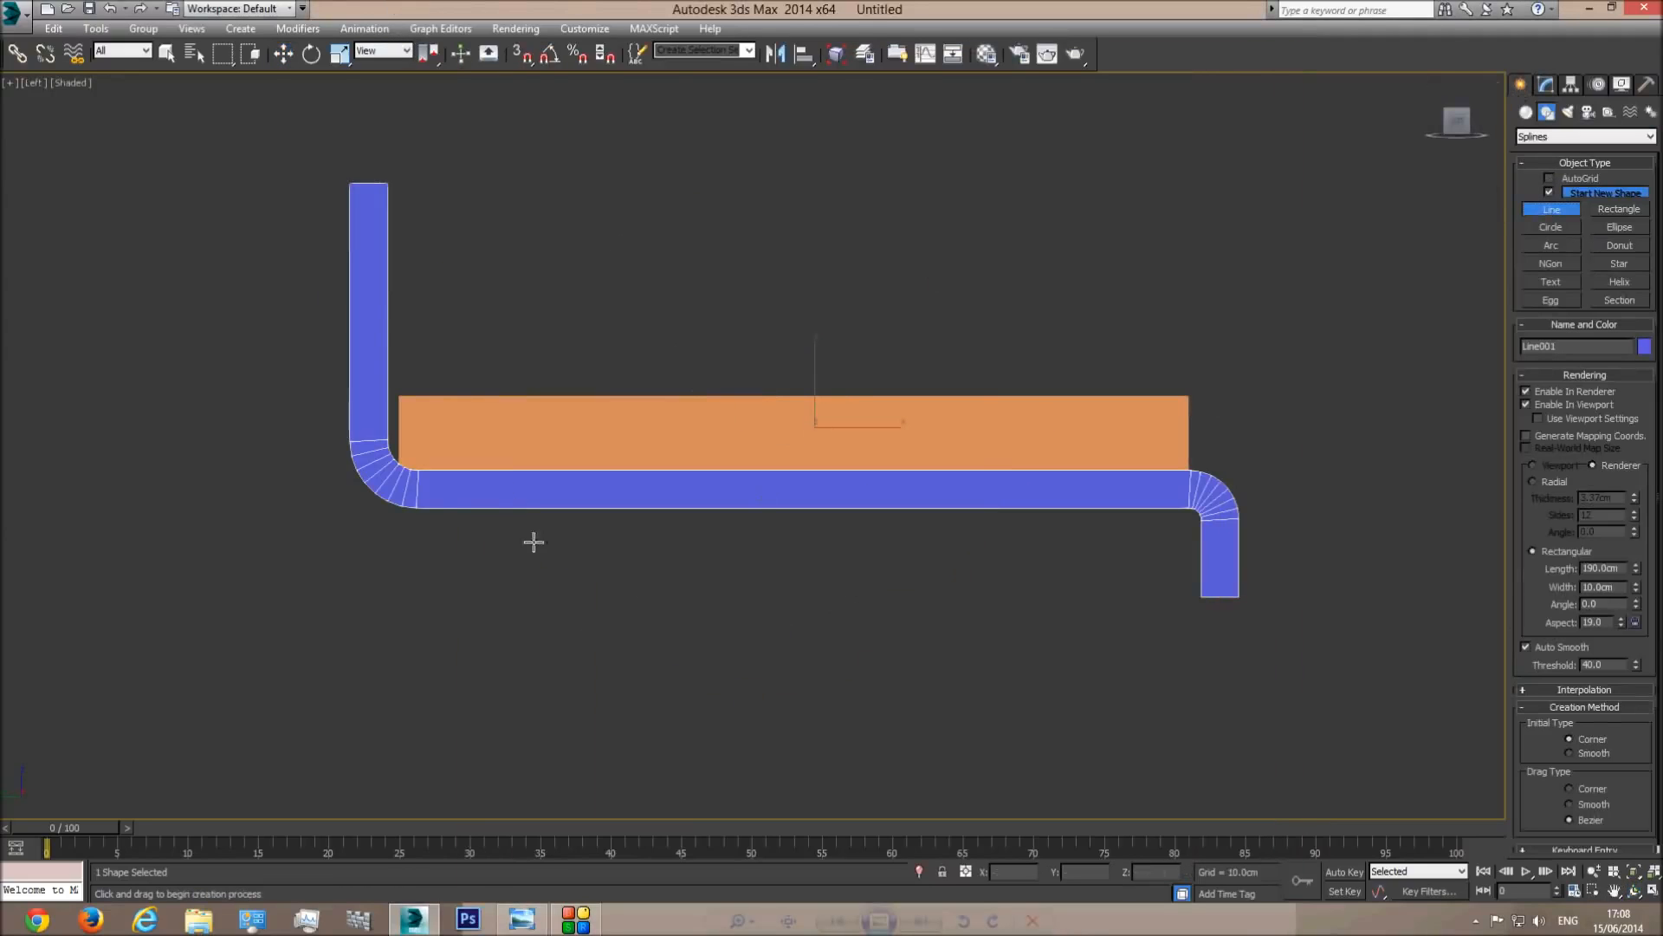
click(378, 466)
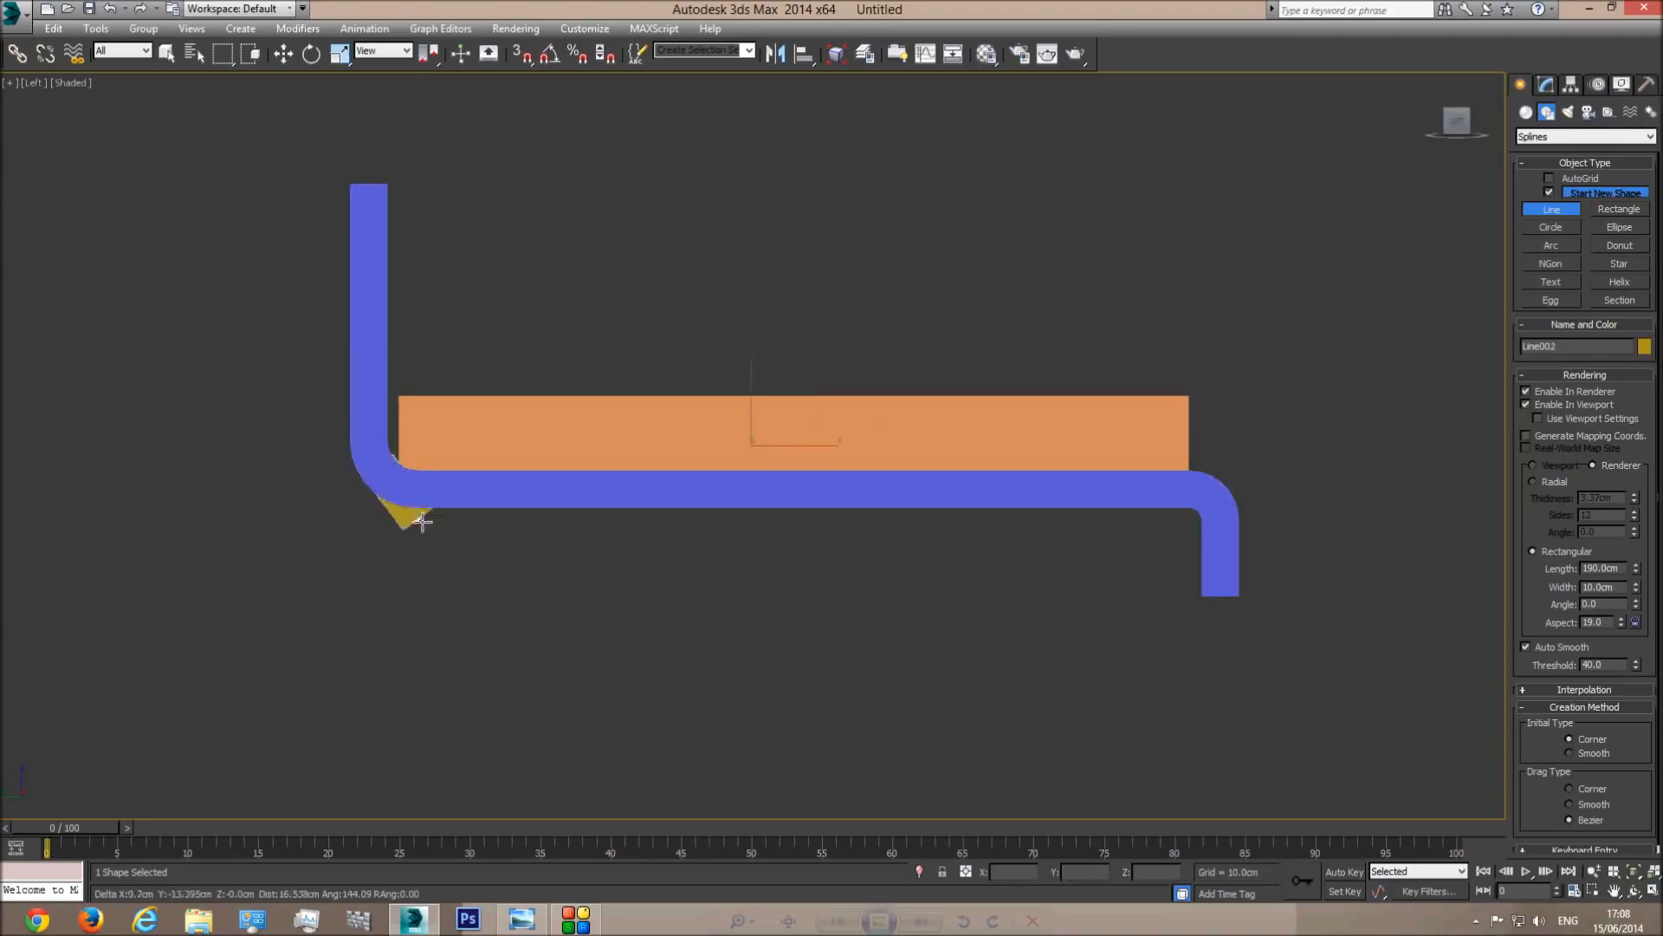
click(377, 590)
right_click(568, 579)
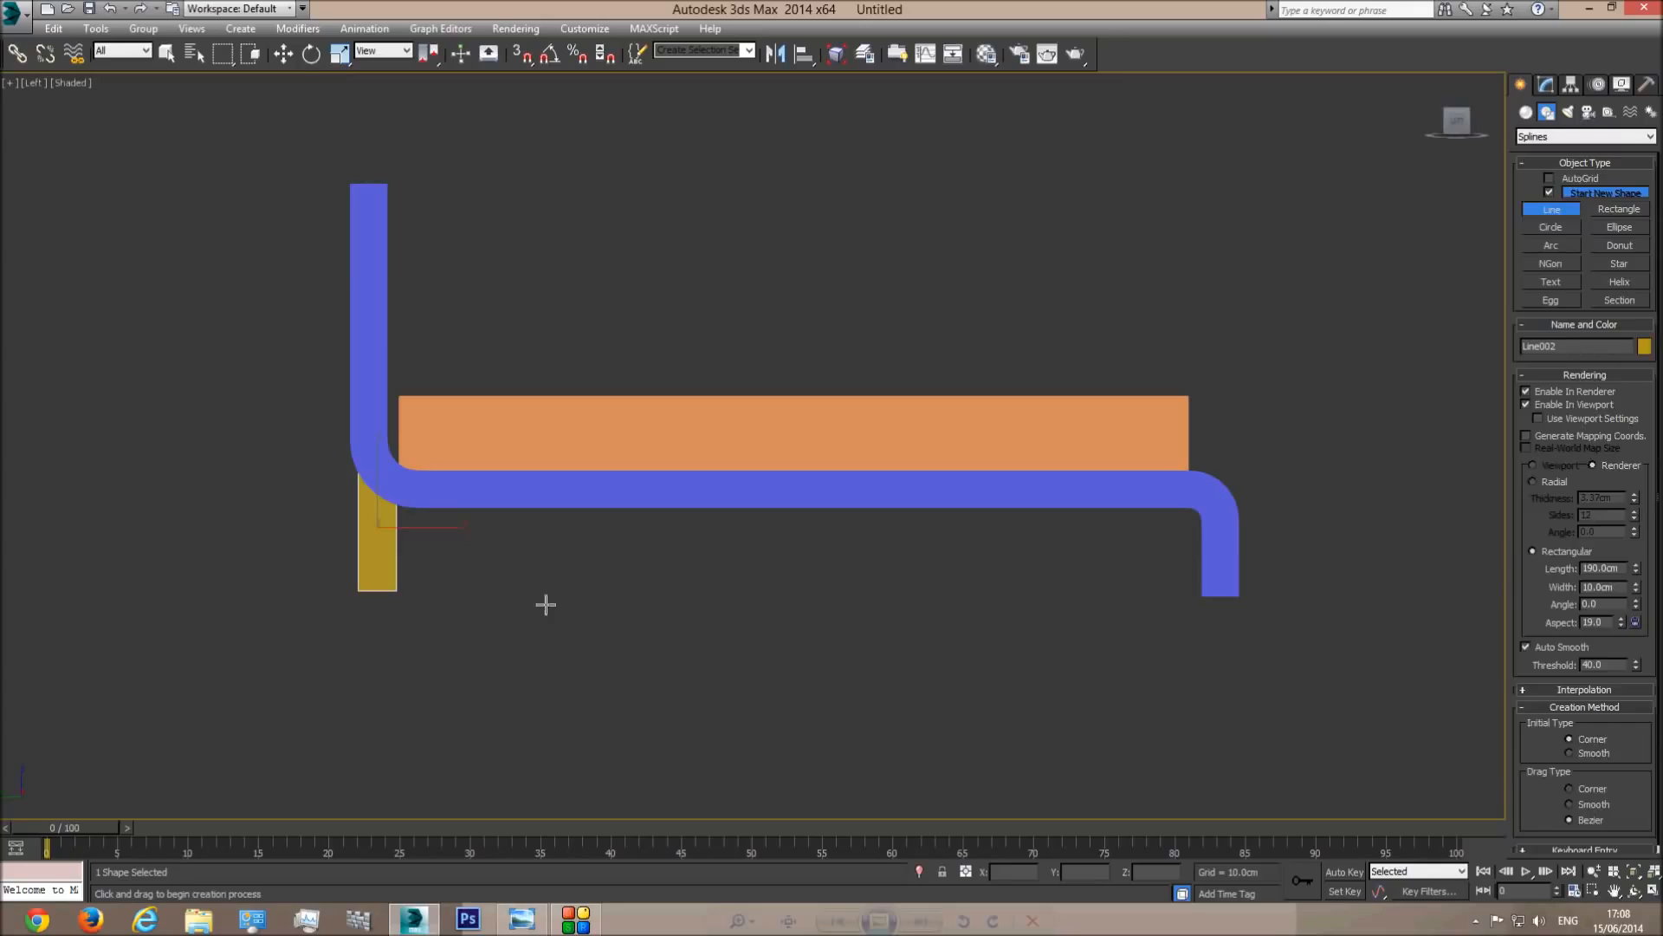
right_click(546, 602)
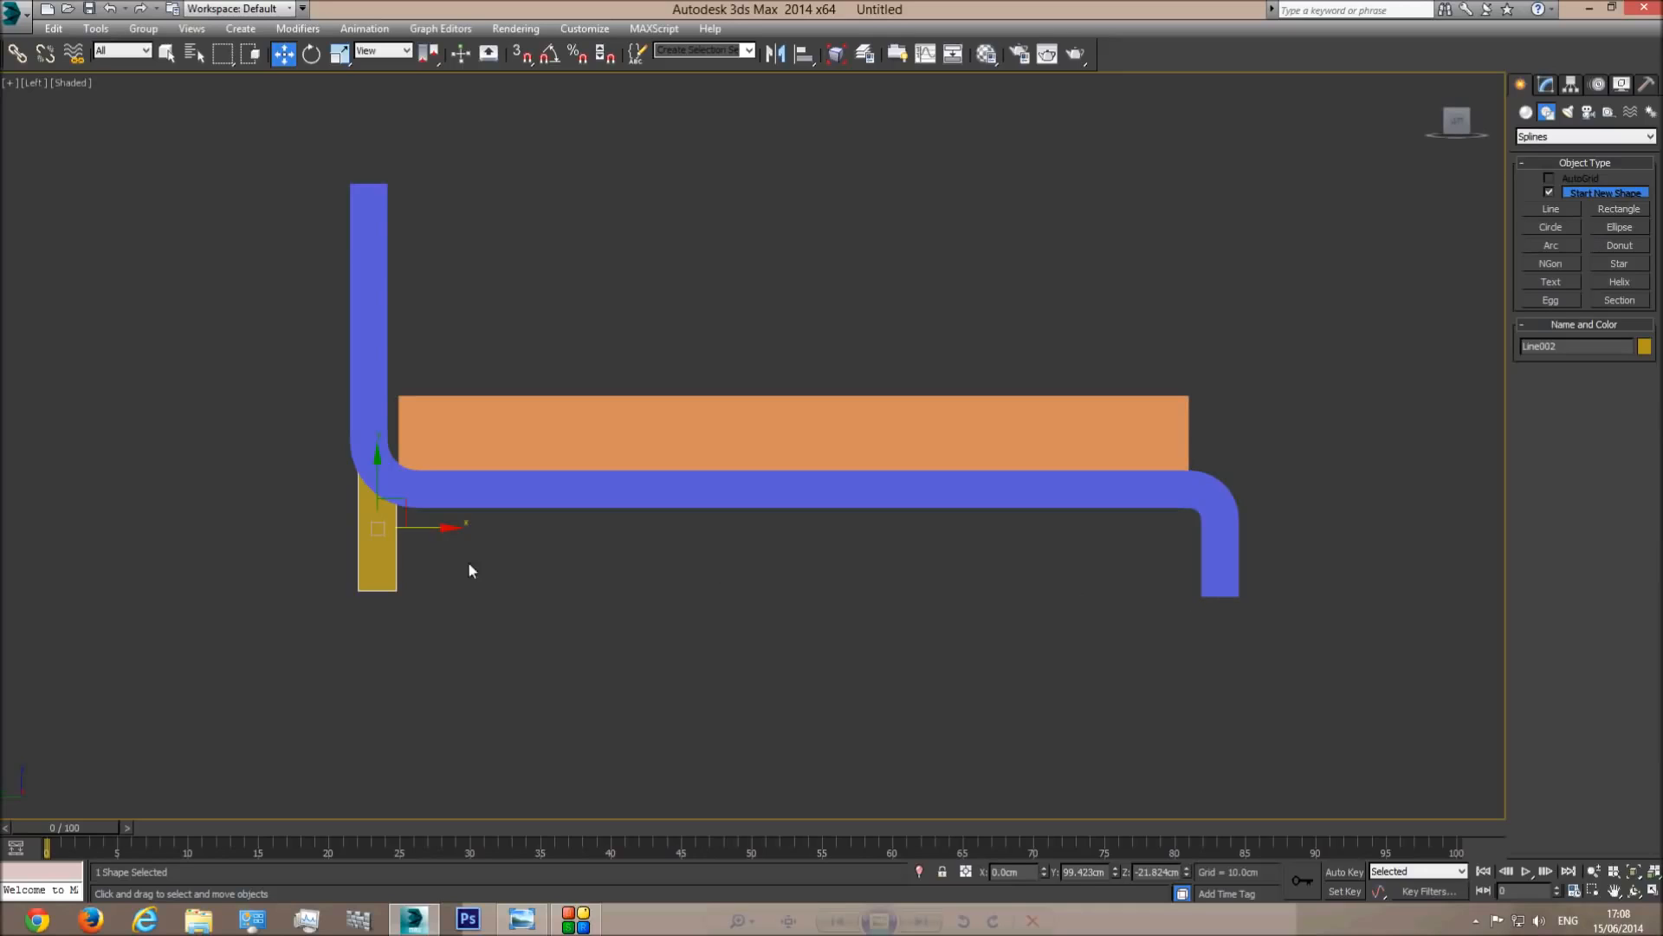
Snap the rear leg line's lower vertex vertically to the level of the footboard's bottom end.
click(1544, 85)
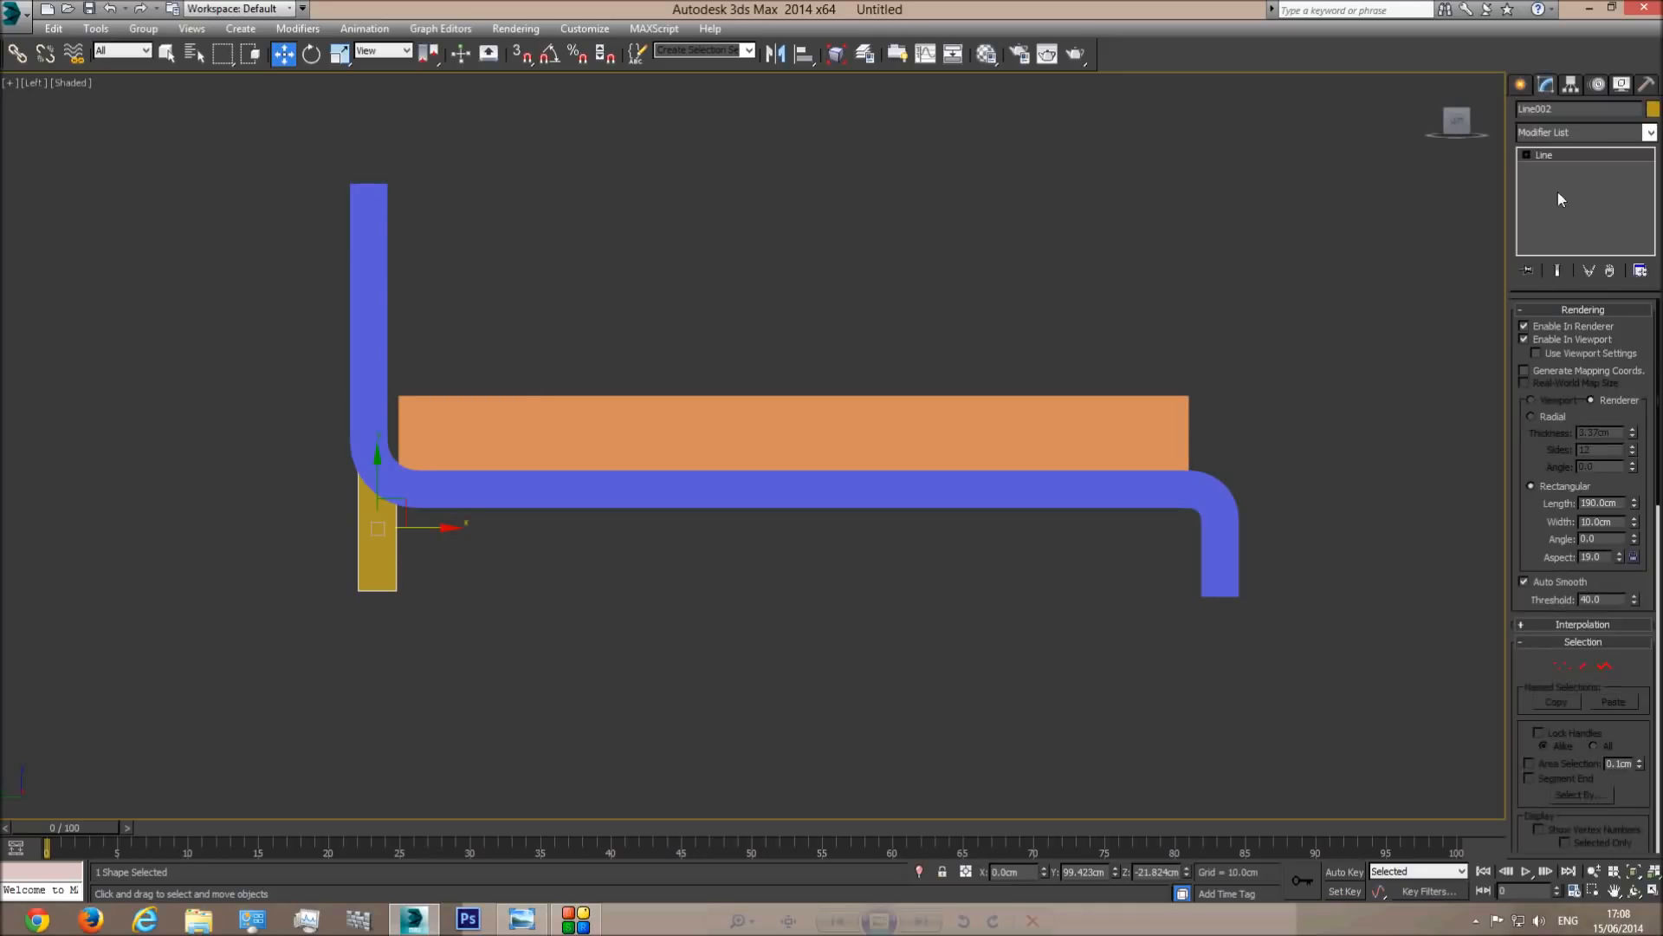
click(1555, 161)
key(1)
click(377, 590)
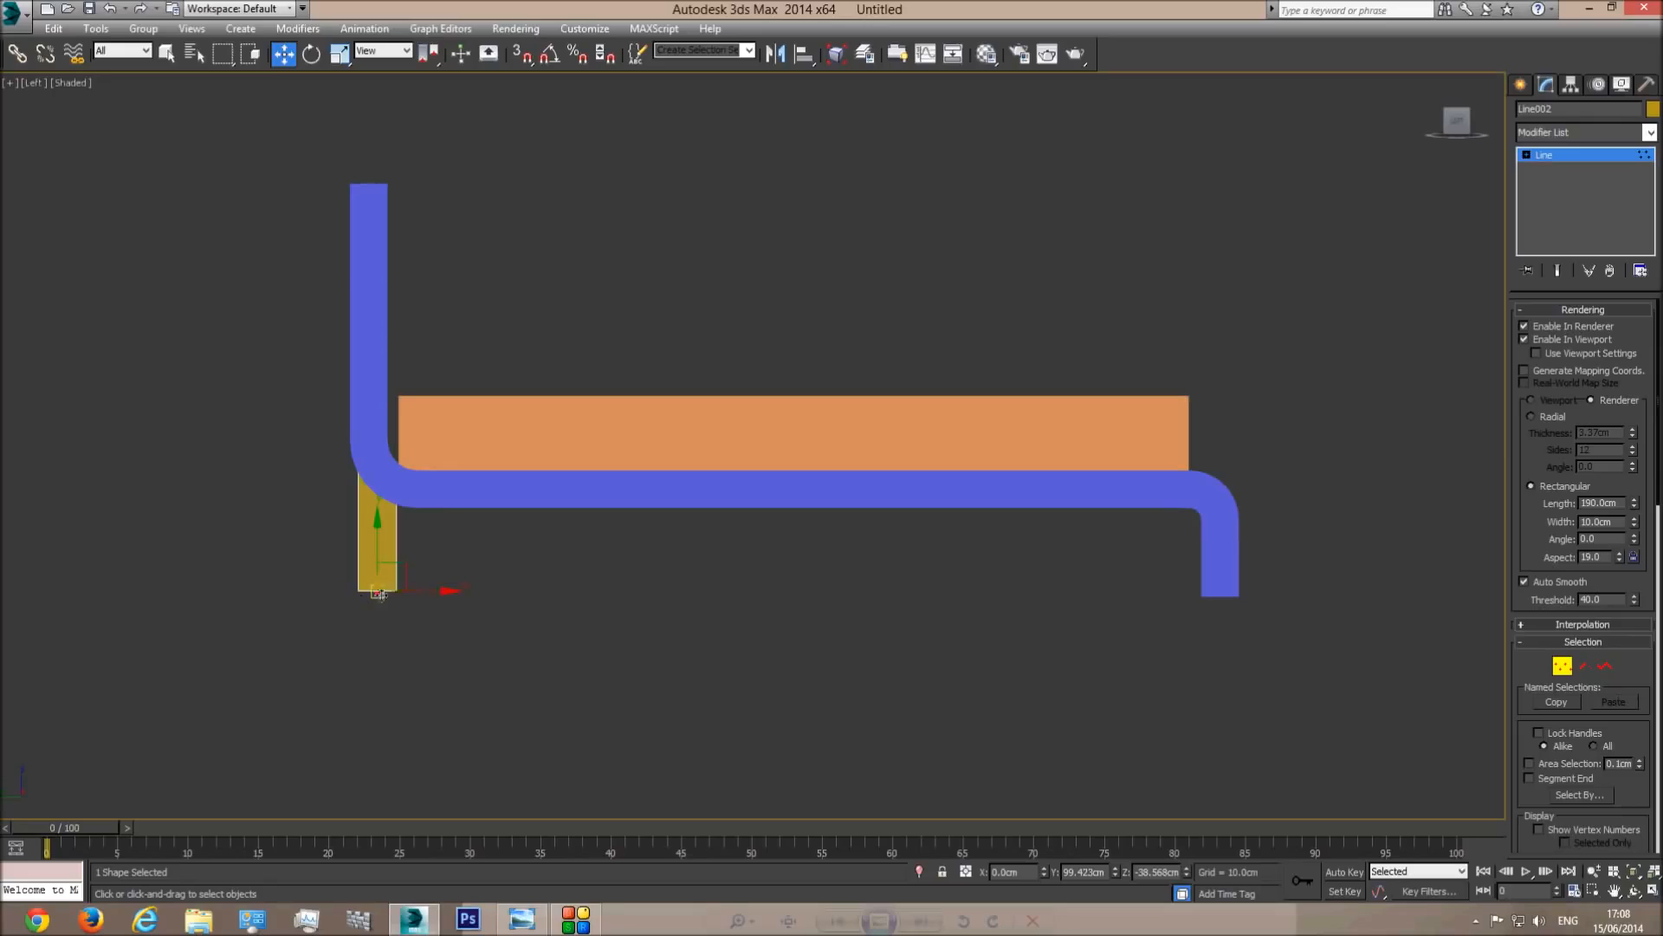
click(525, 55)
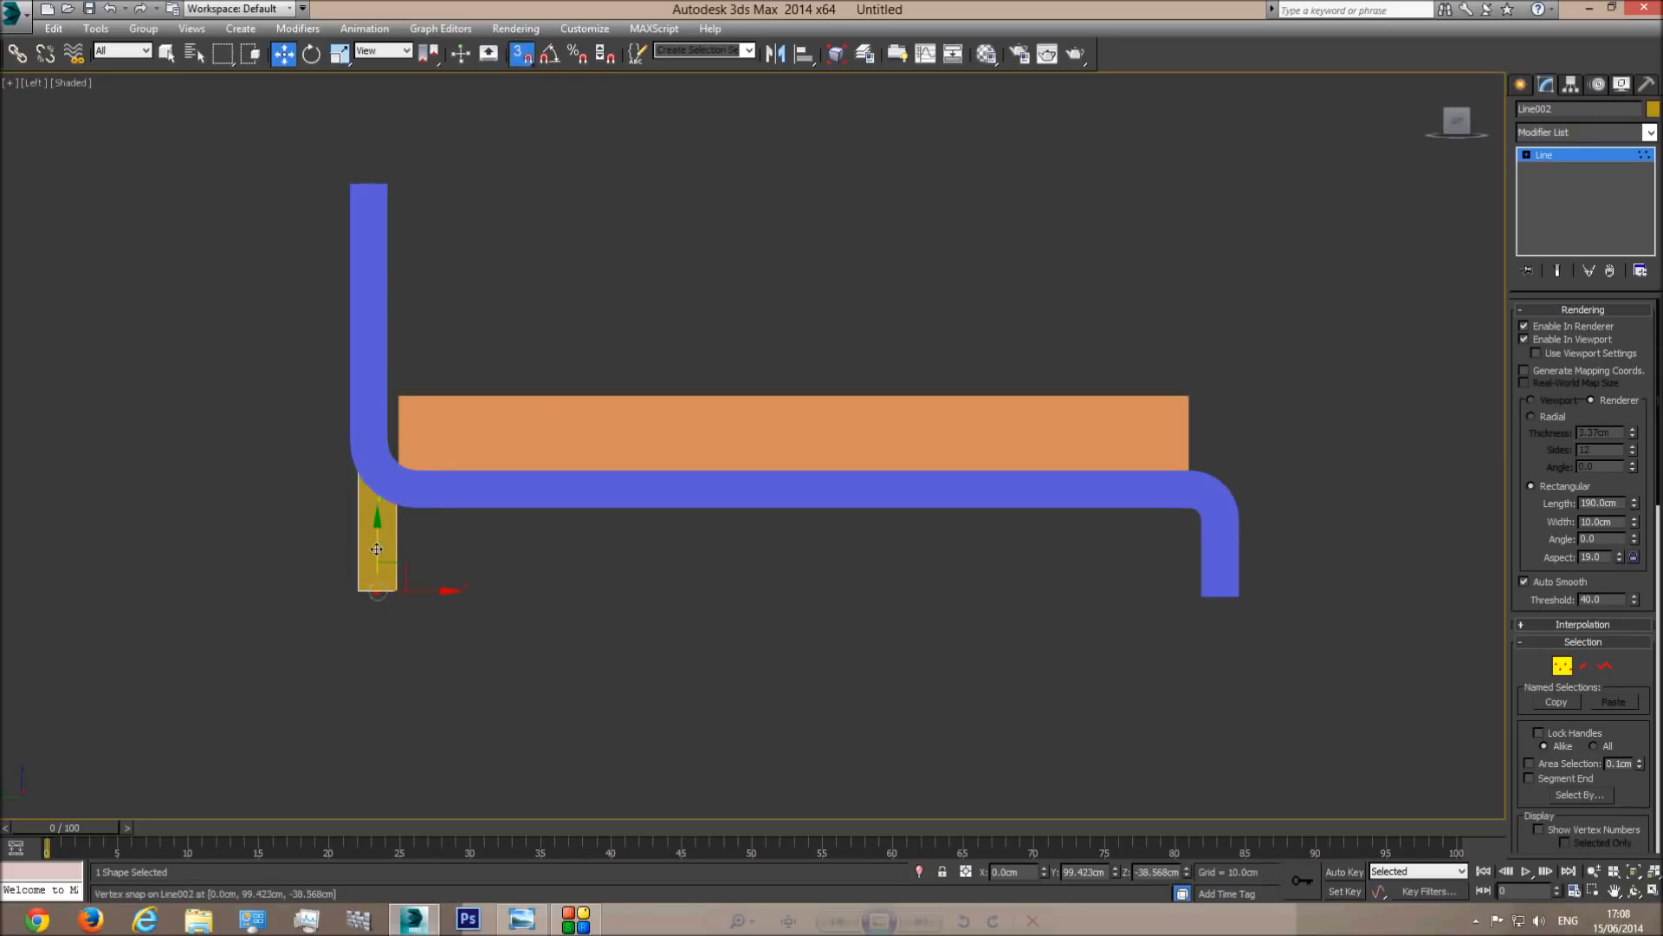
drag(379, 549, 1223, 596)
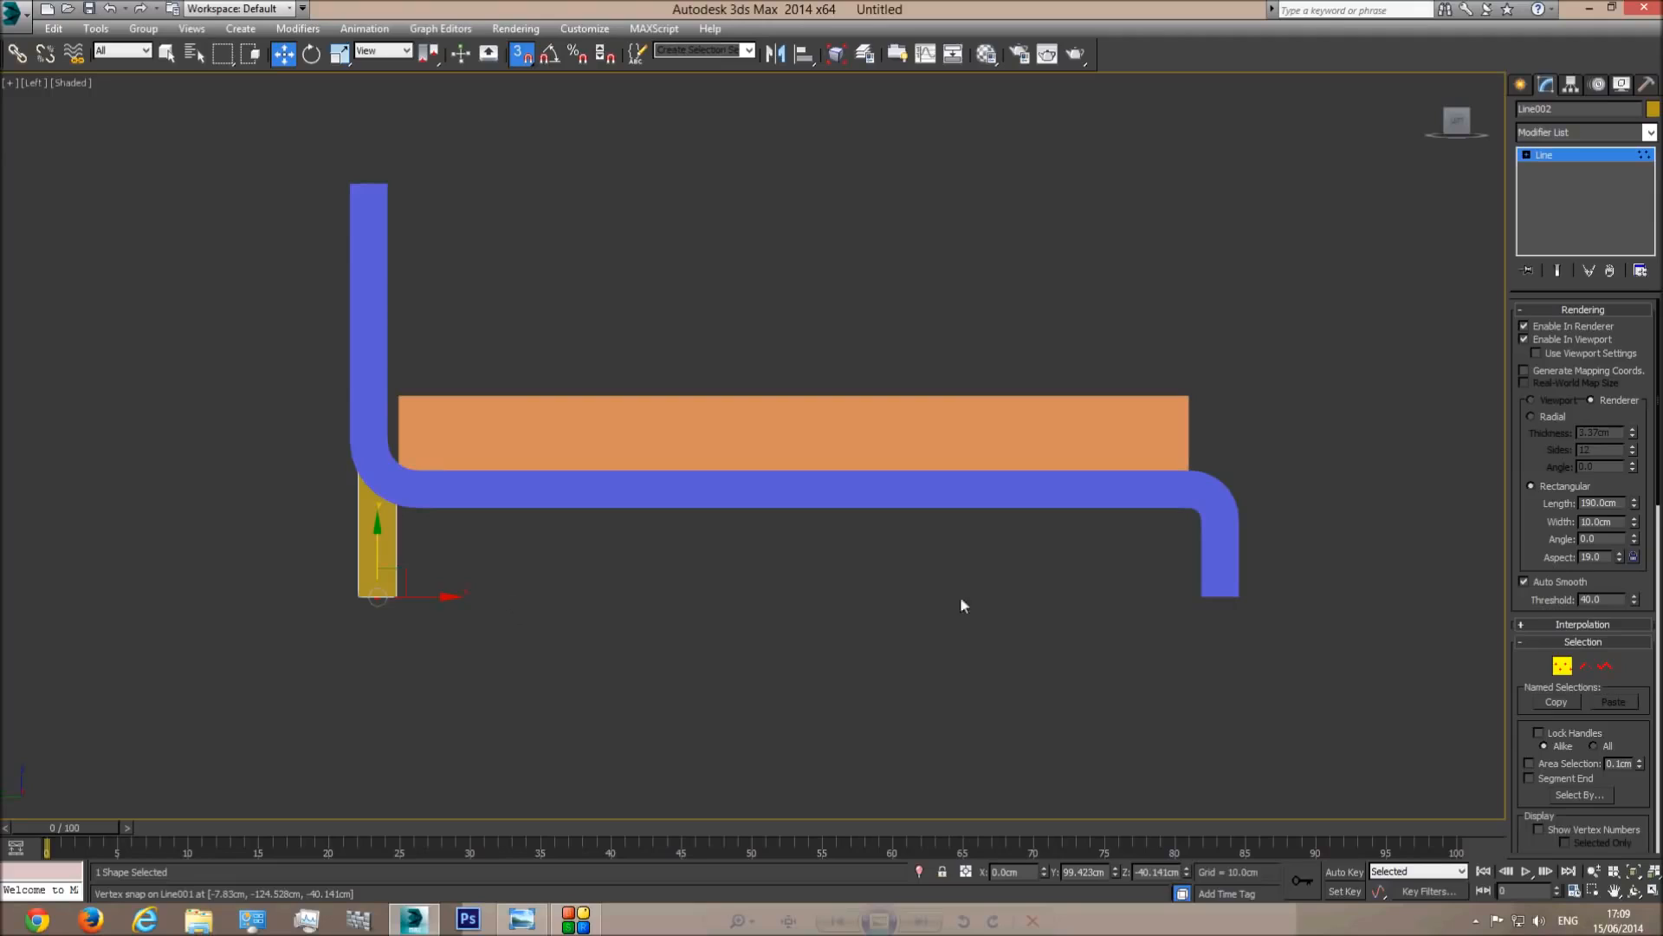
key(1)
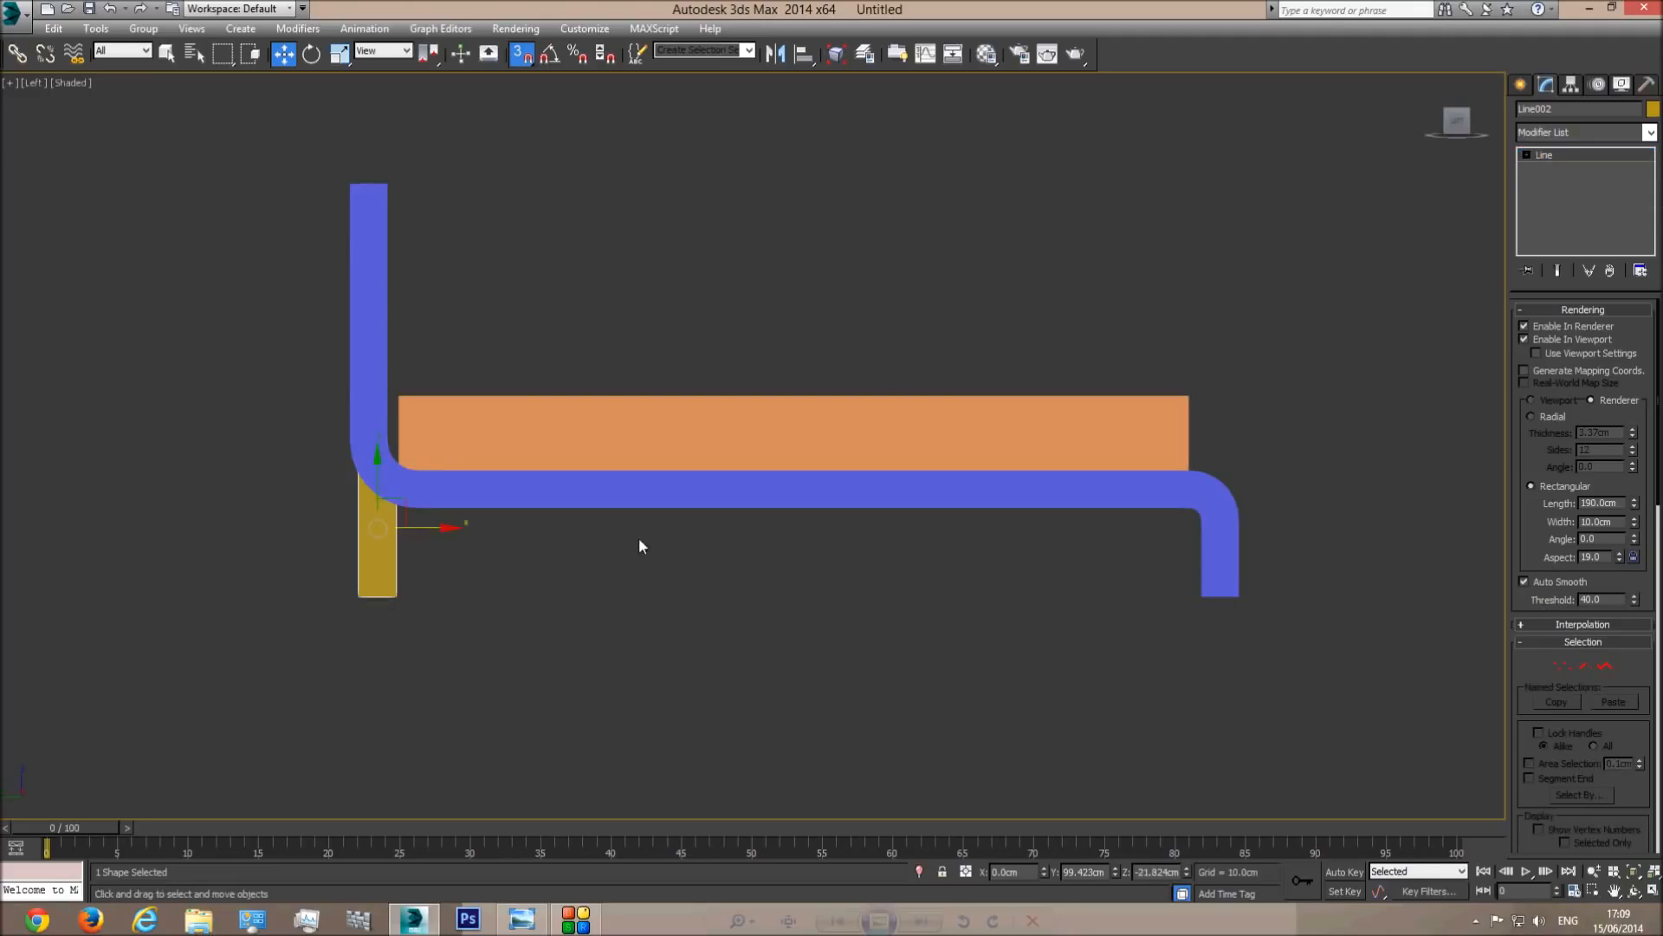
Check the leg's overlap in wireframe and snap it along X to the frame's centre line in the Top view.
key(F3)
scroll(374, 488, up, 5)
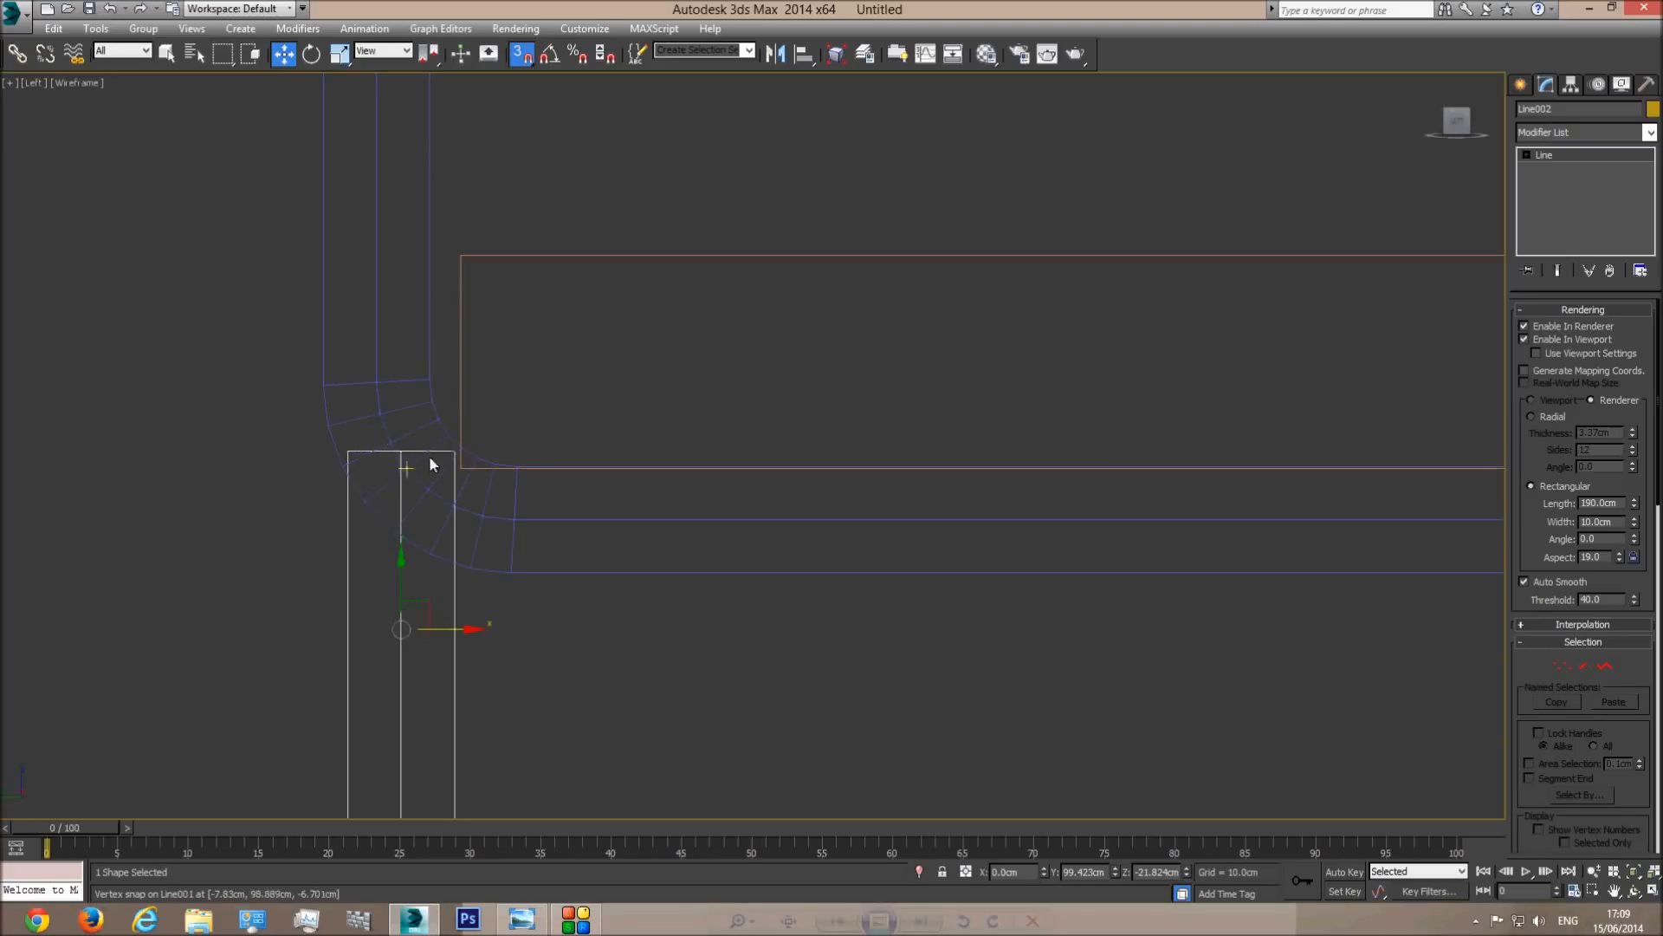
key(F3)
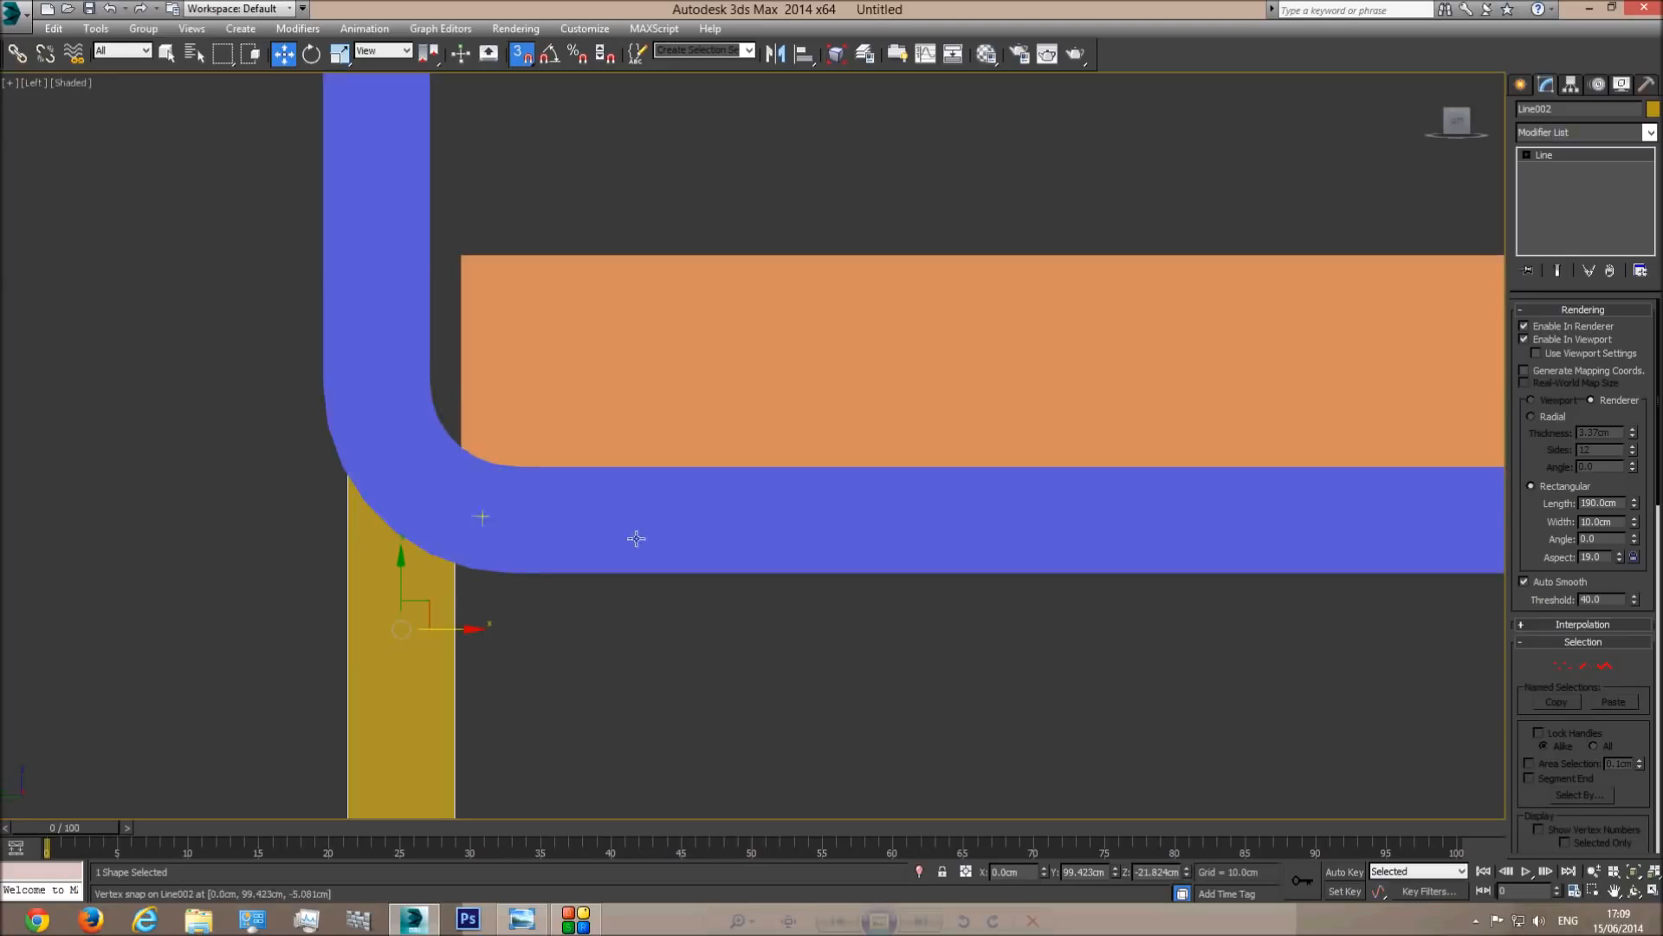
scroll(627, 478, down, 3)
key(t)
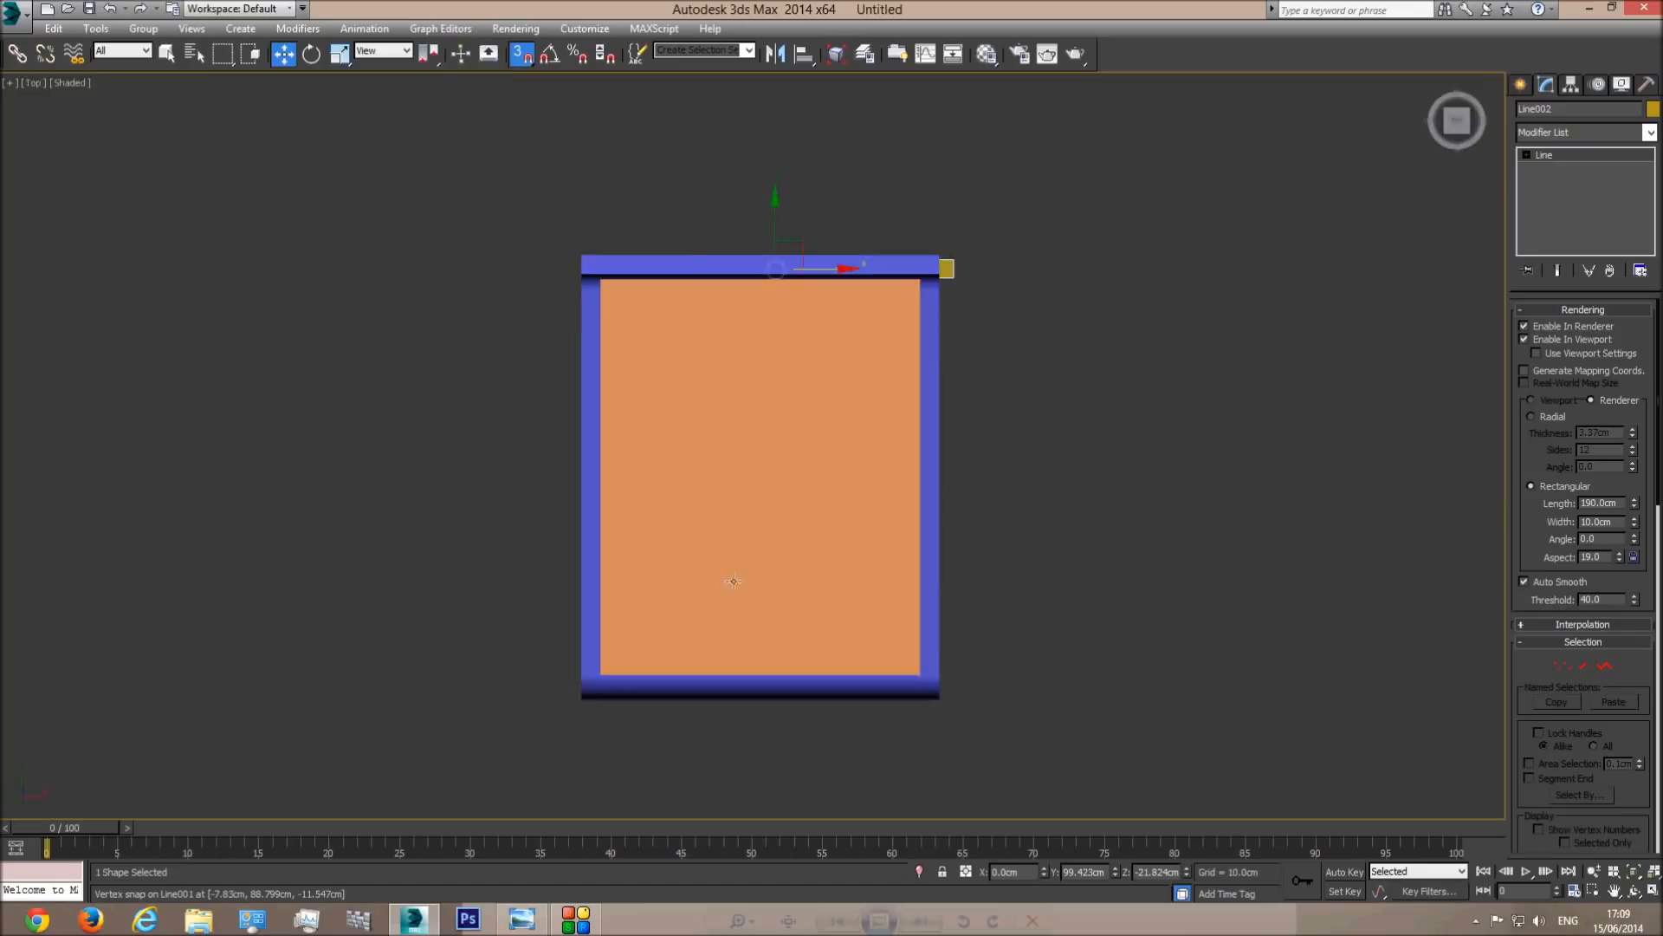
key(F3)
middle_drag(852, 294, 846, 514)
scroll(790, 503, up, 3)
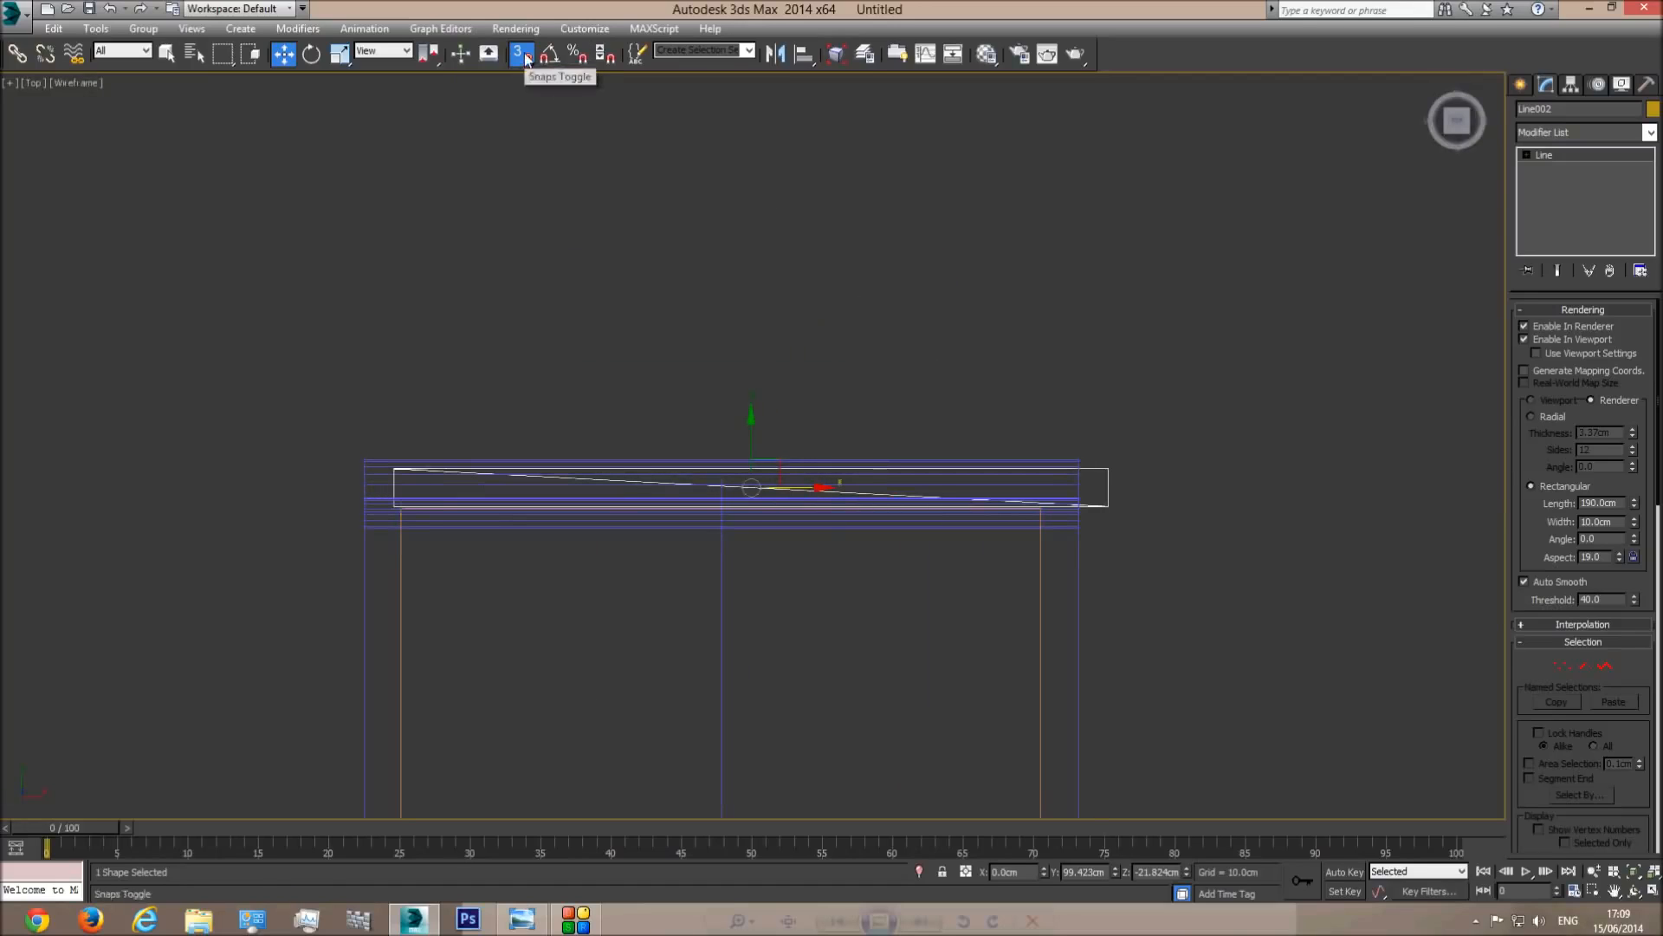
drag(792, 489, 721, 527)
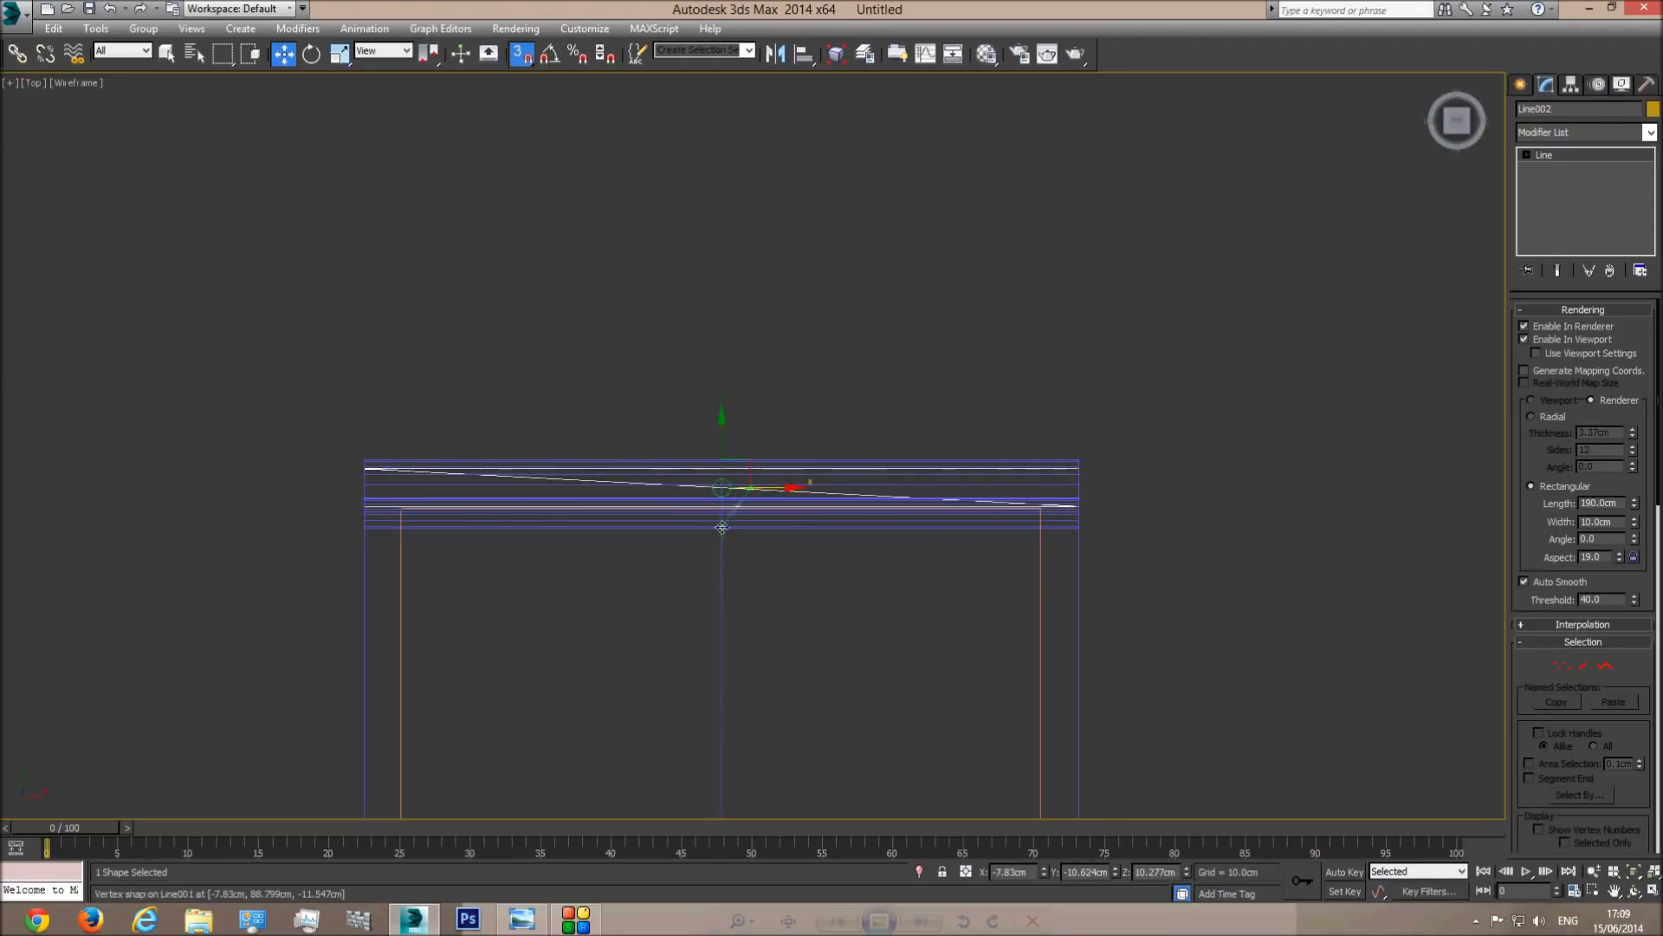
Compare the rear leg in shaded perspective with the photo and set its rectangular length to 175 cm.
key(p)
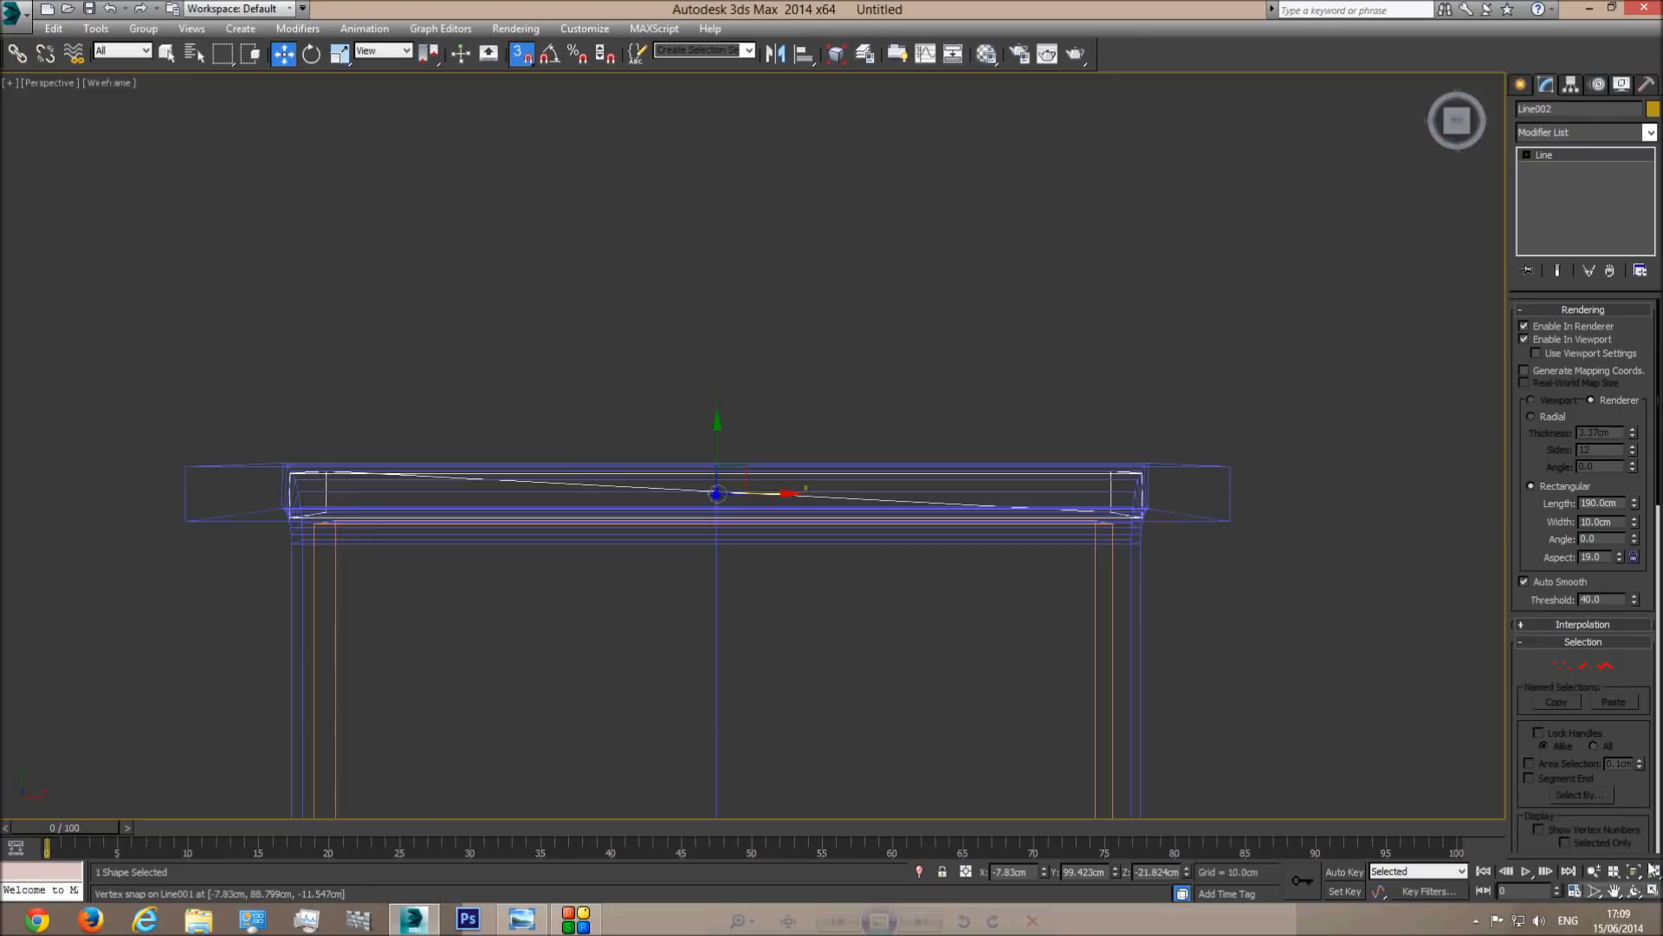
click(1636, 892)
key(F3)
drag(772, 502, 855, 372)
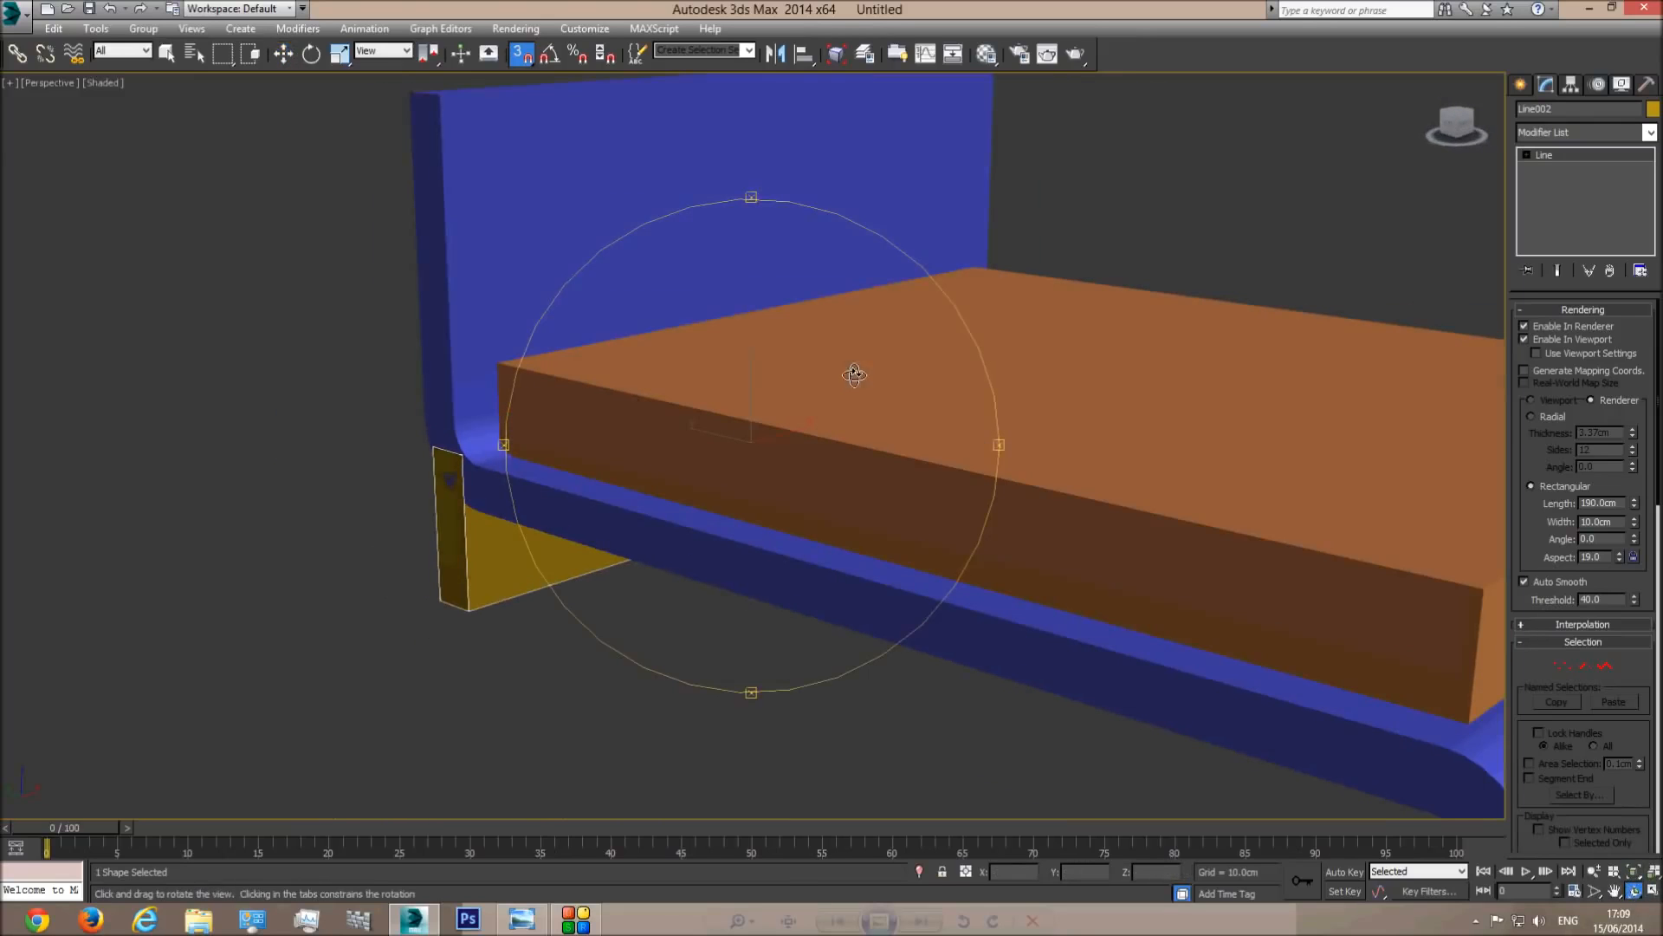
click(521, 920)
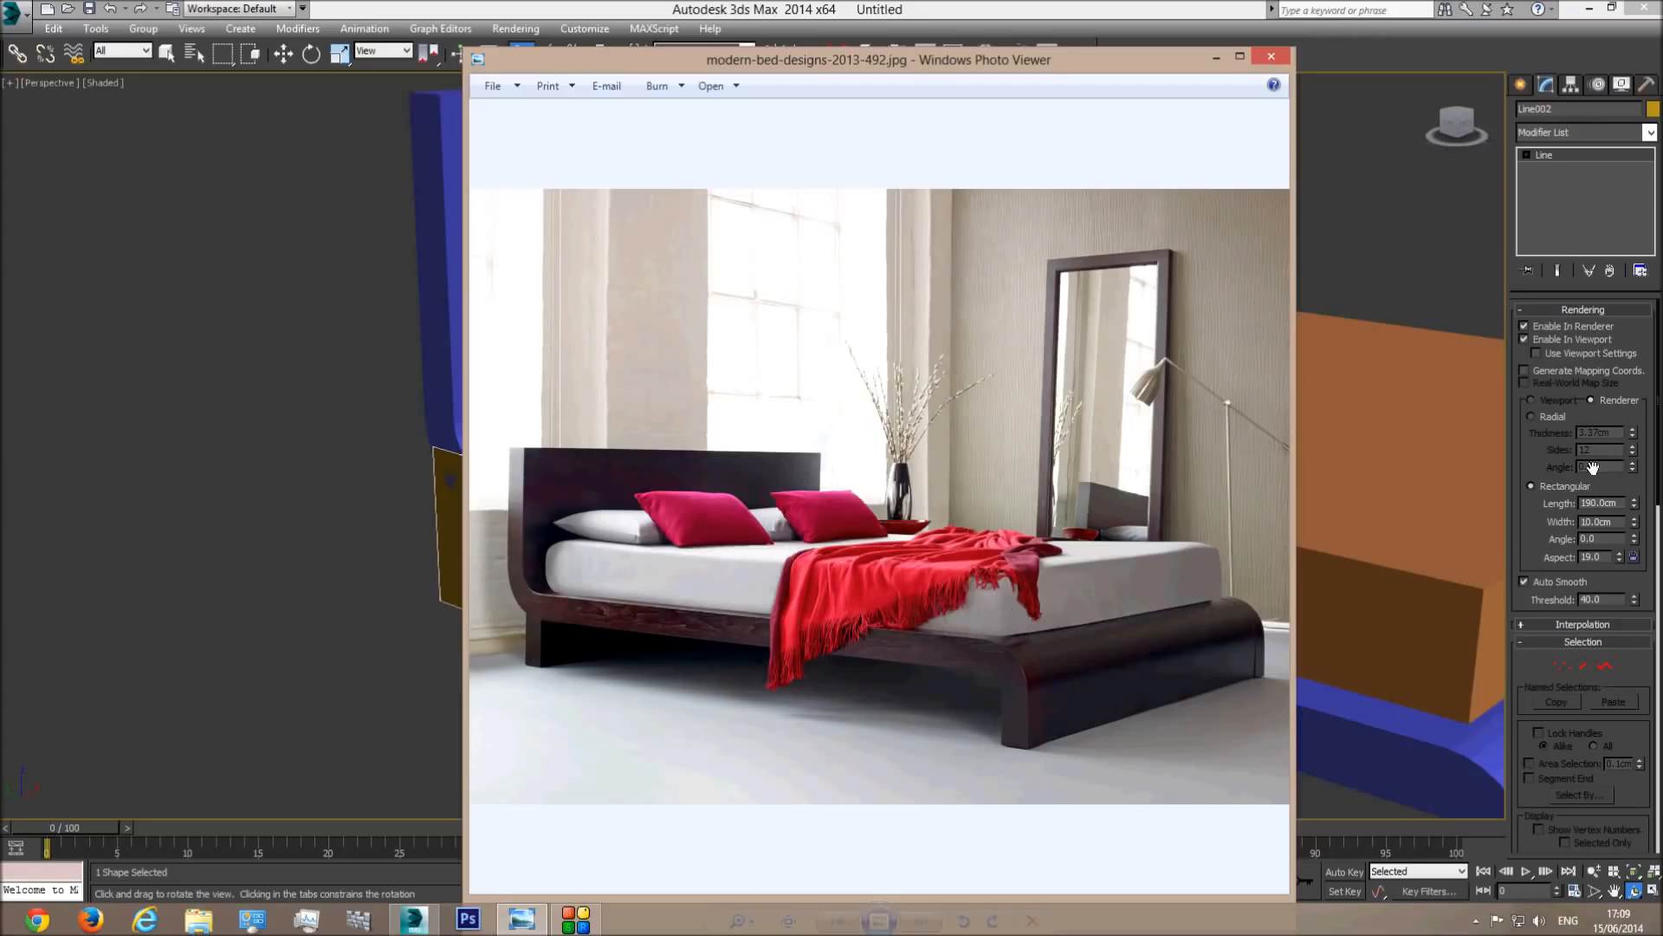
click(616, 6)
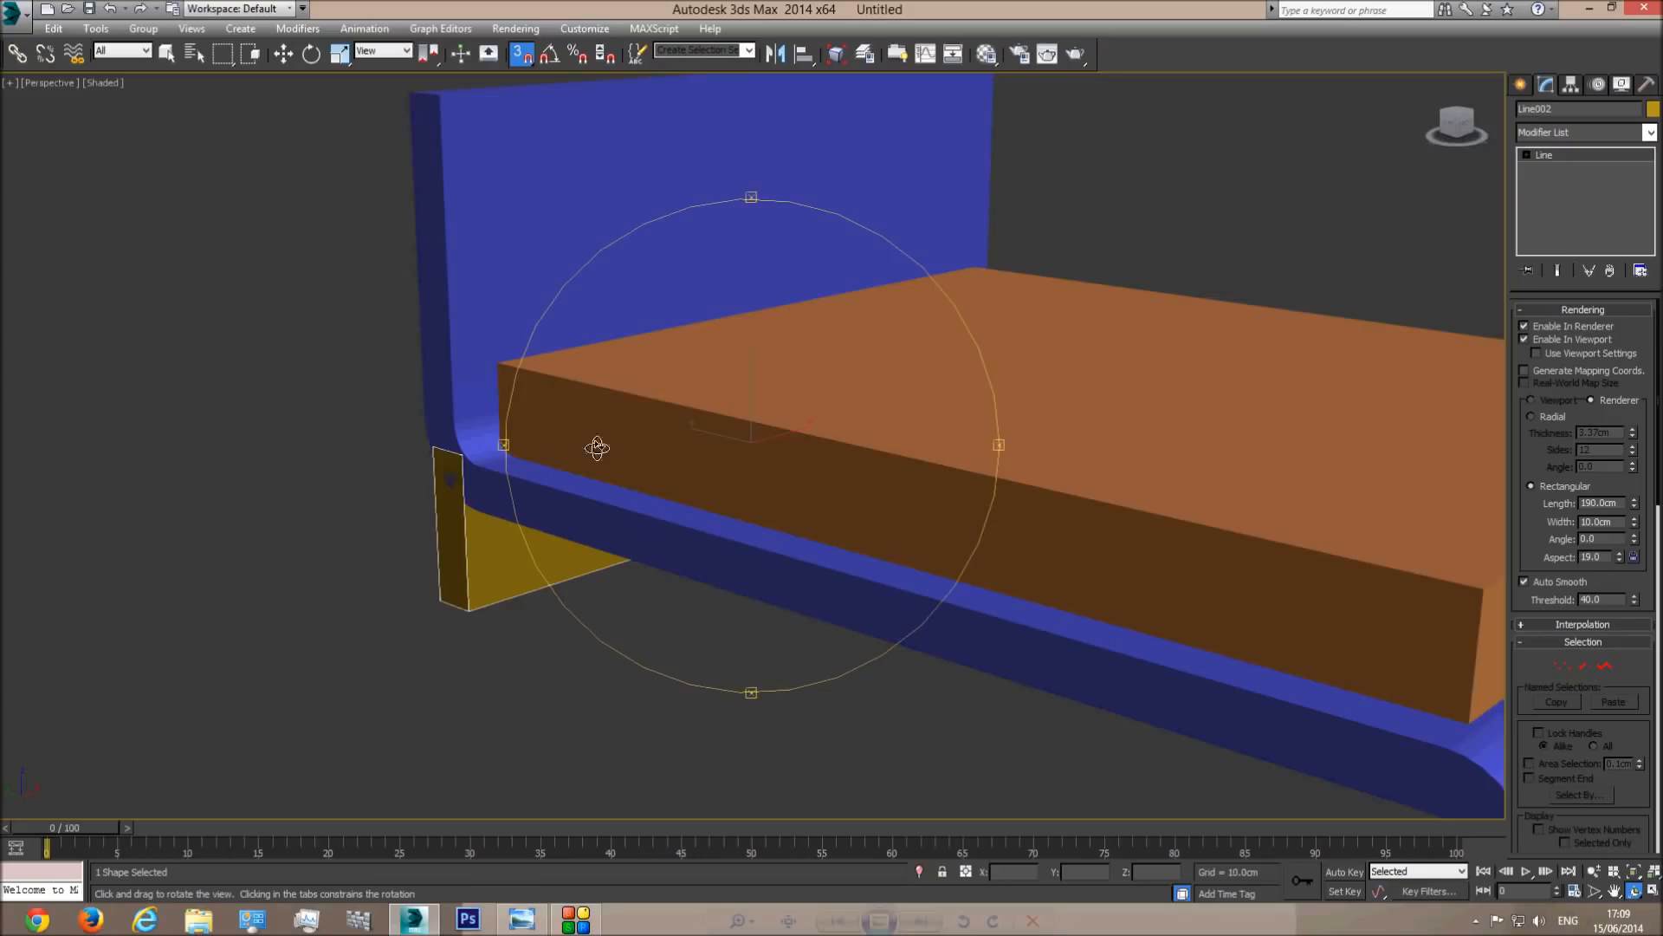
double_click(1612, 506)
text(175)
key(Return)
drag(757, 586, 763, 534)
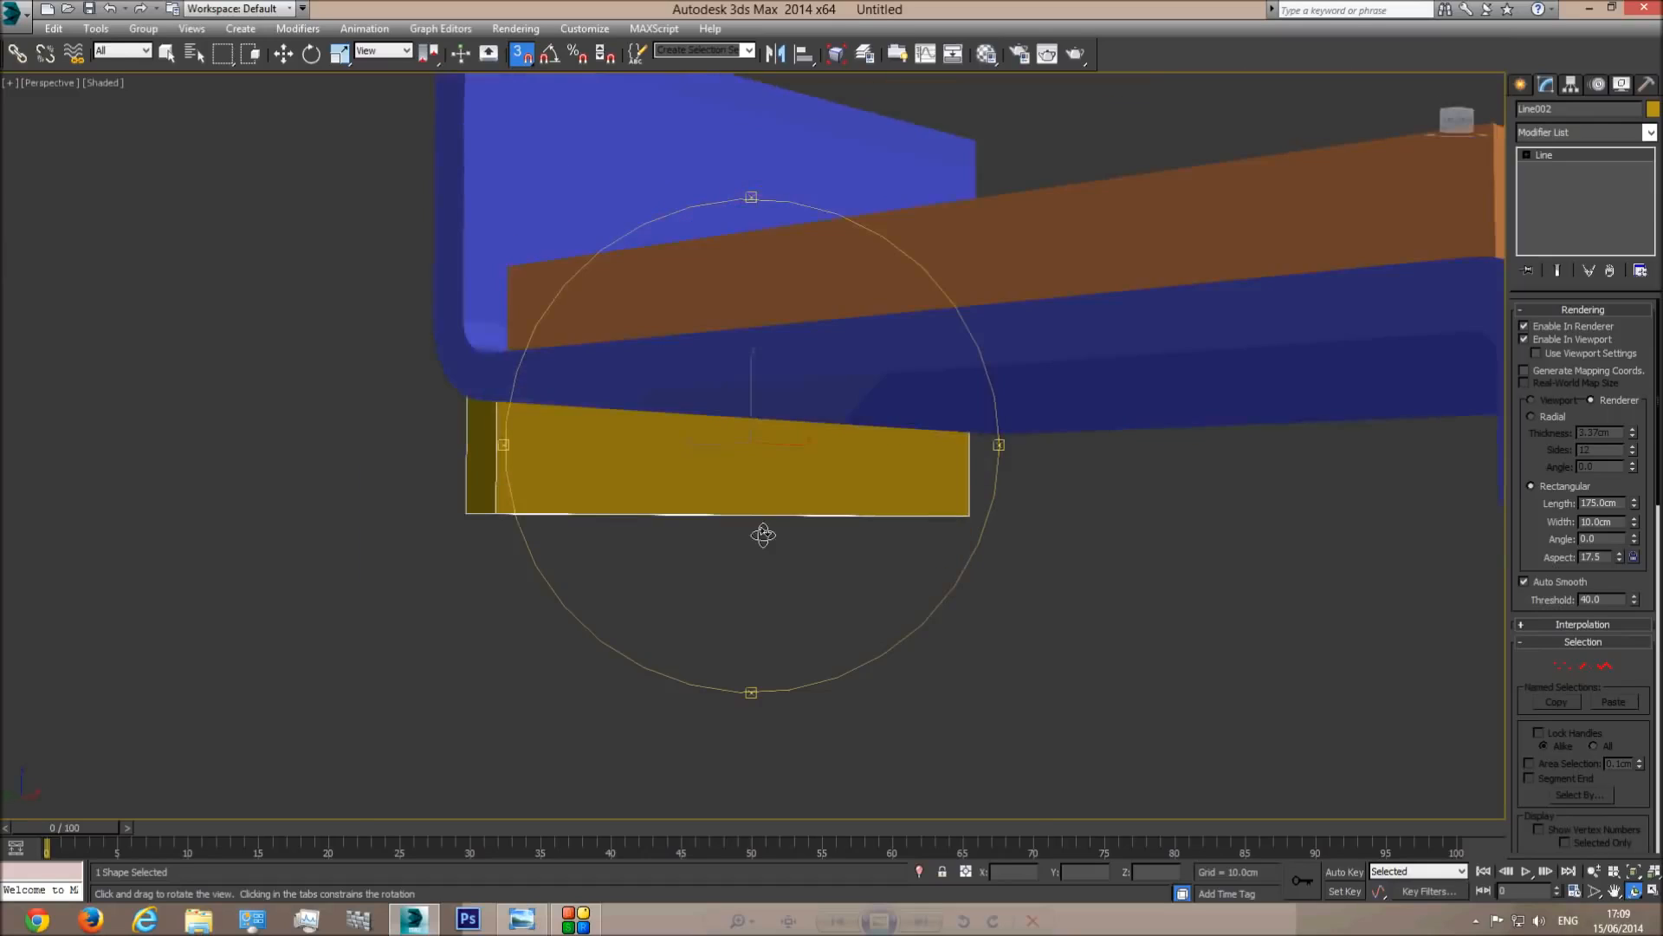
Set the rear leg's rectangular length to 170 cm in a wireframe Top view and check it in shaded perspective.
key(t)
key(F3)
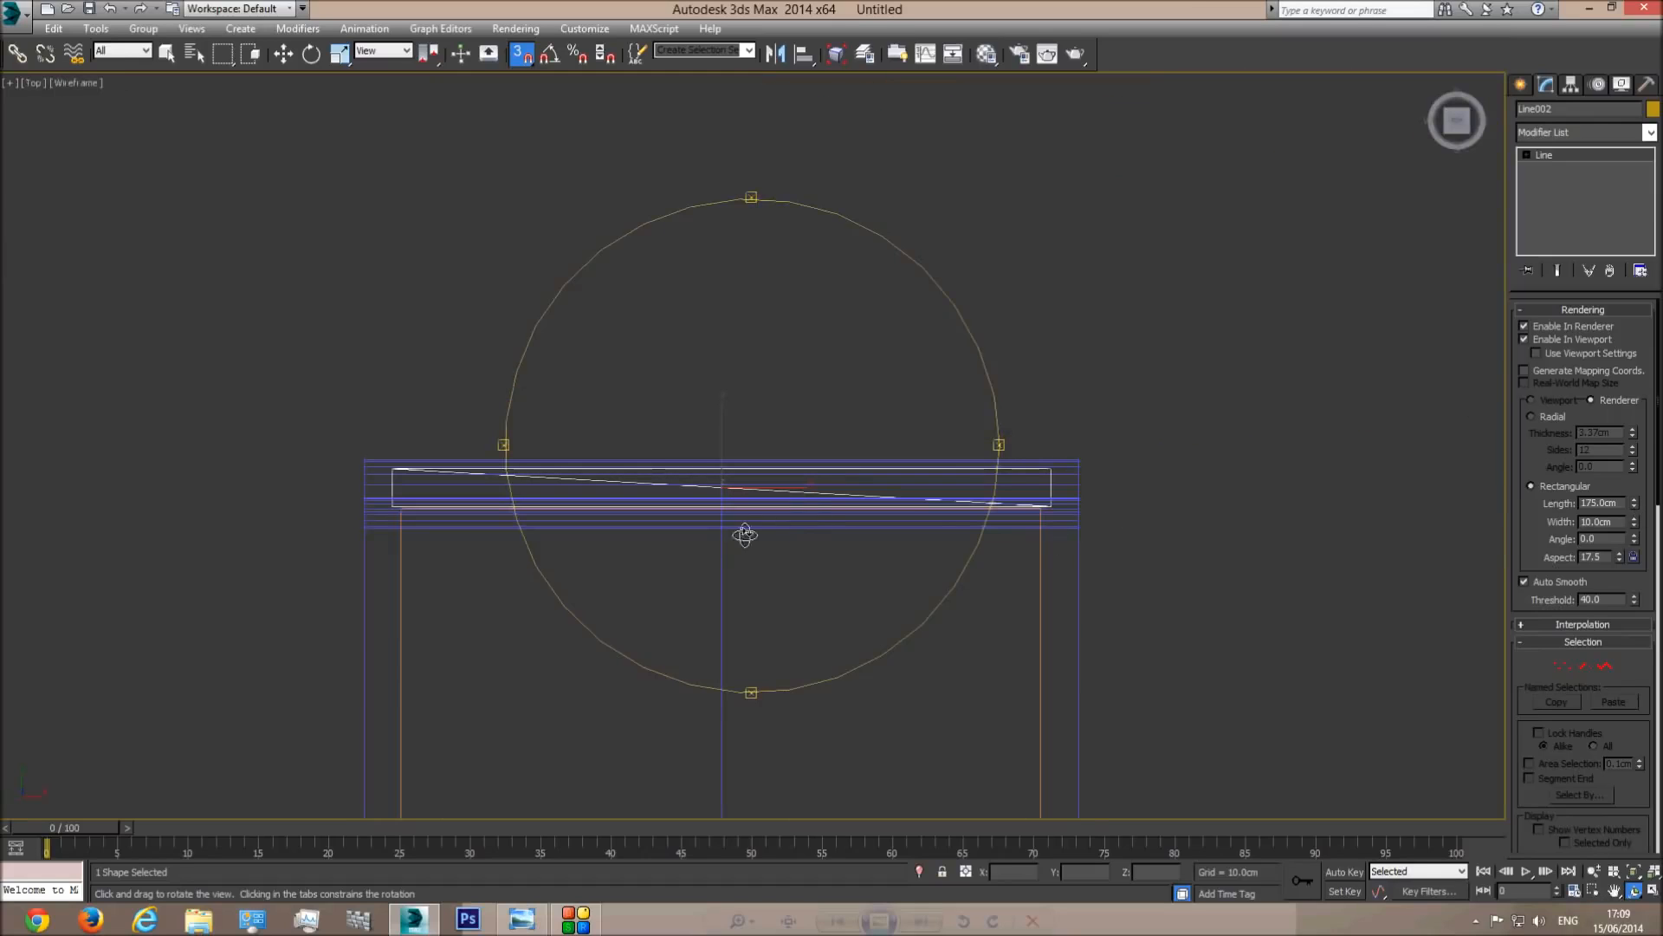
text(170)
key(Return)
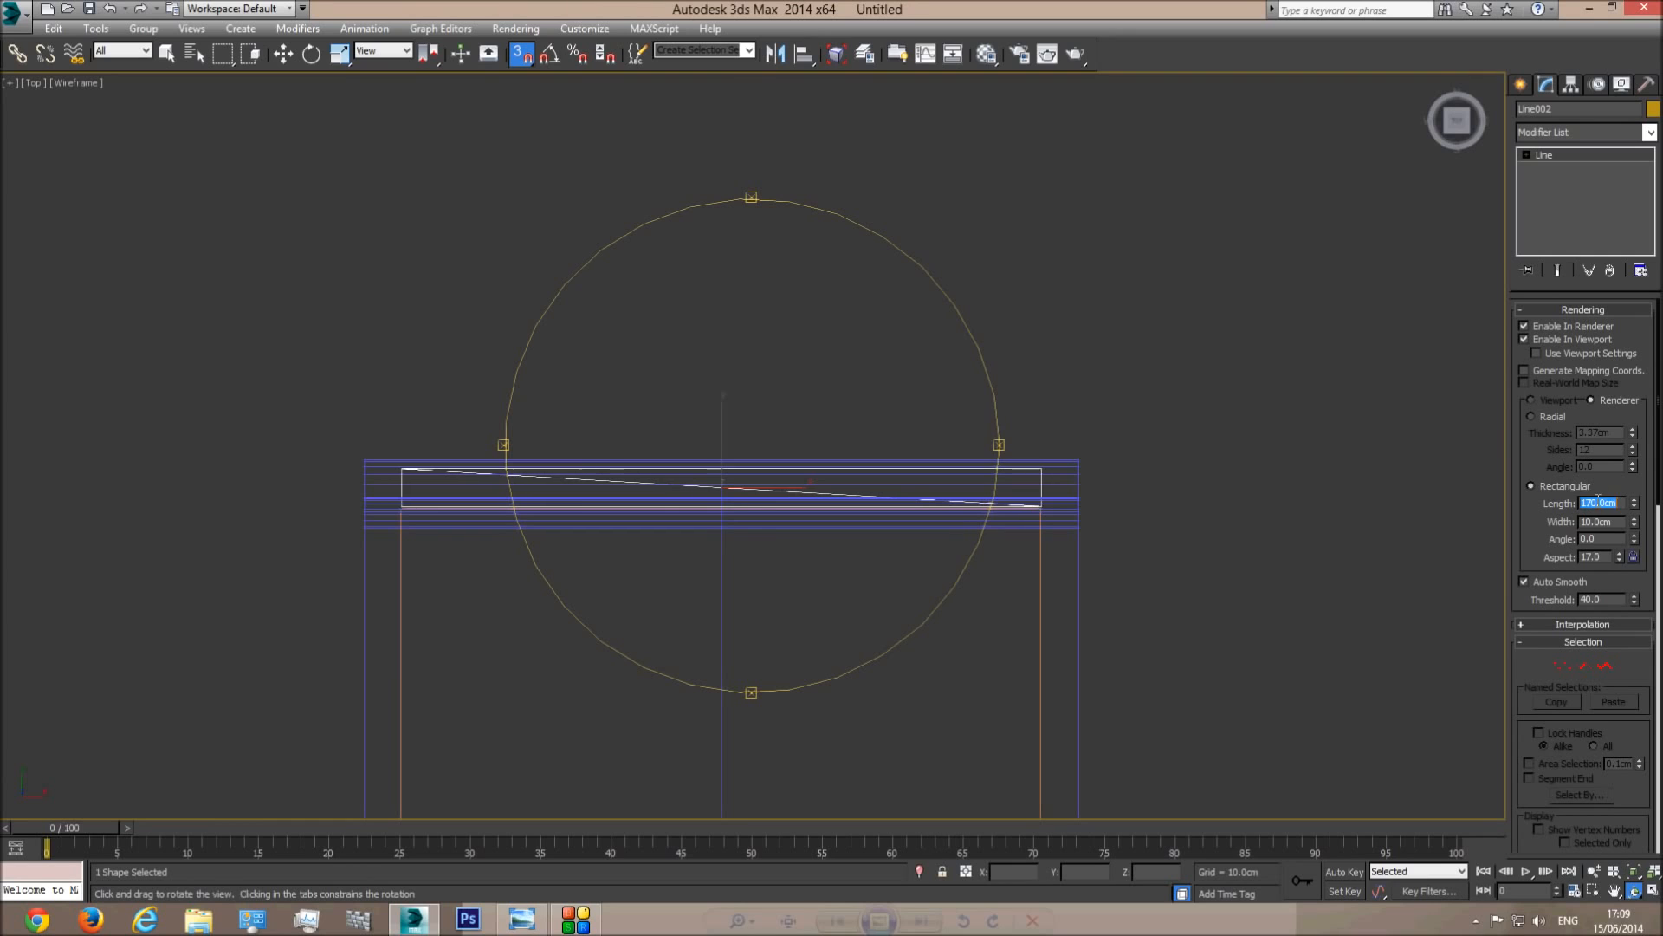
key(p)
mouse_move(757, 494)
mouse_down()
mouse_move(792, 503)
mouse_move(768, 553)
mouse_move(824, 476)
mouse_move(963, 454)
mouse_move(743, 502)
mouse_move(682, 495)
mouse_up()
key(F3)
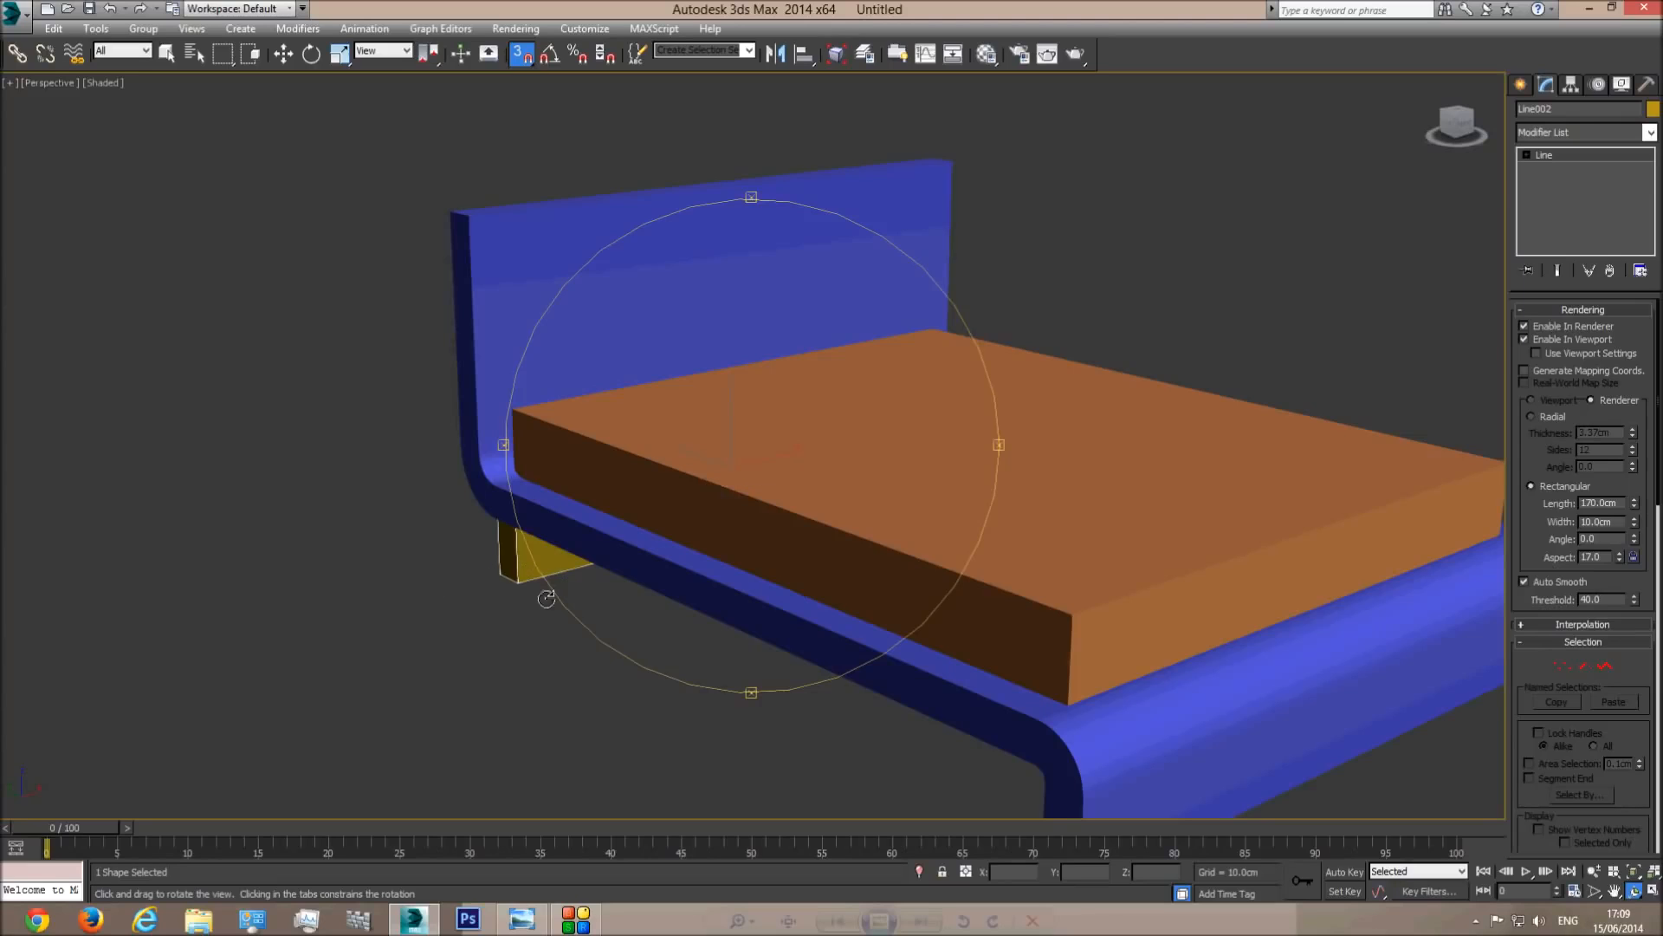
Display edged faces in the shaded perspective and convert the curved bed frame to an Editable Poly.
drag(547, 597, 788, 583)
key(F4)
key(w)
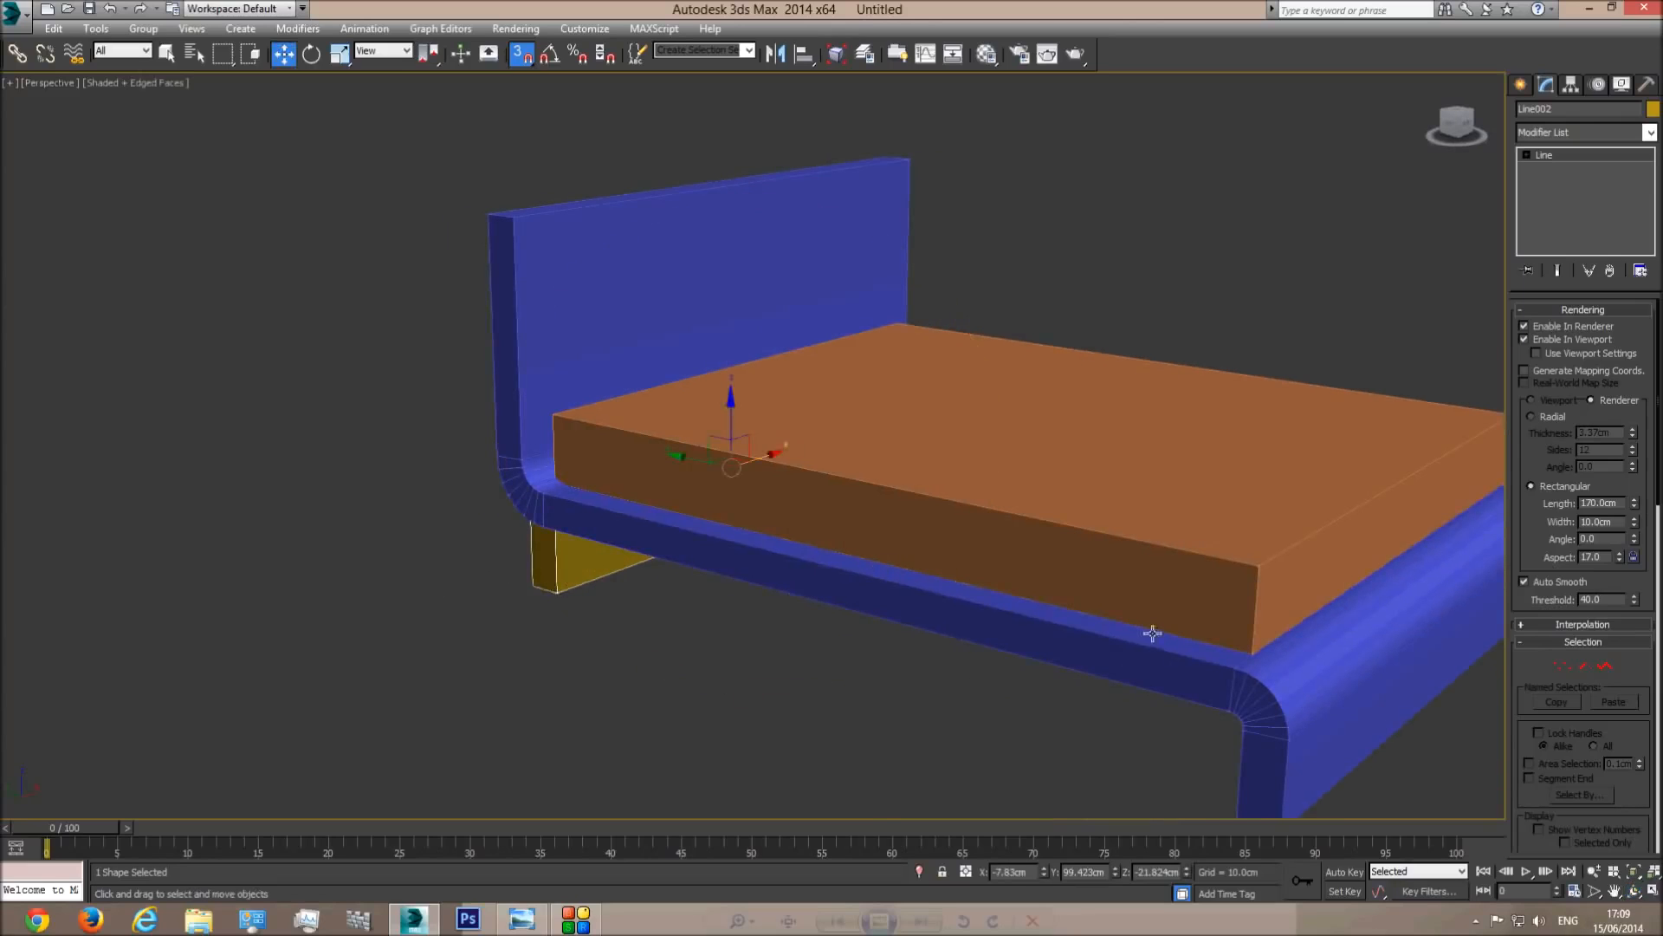
scroll(1151, 631, down, 3)
click(1037, 566)
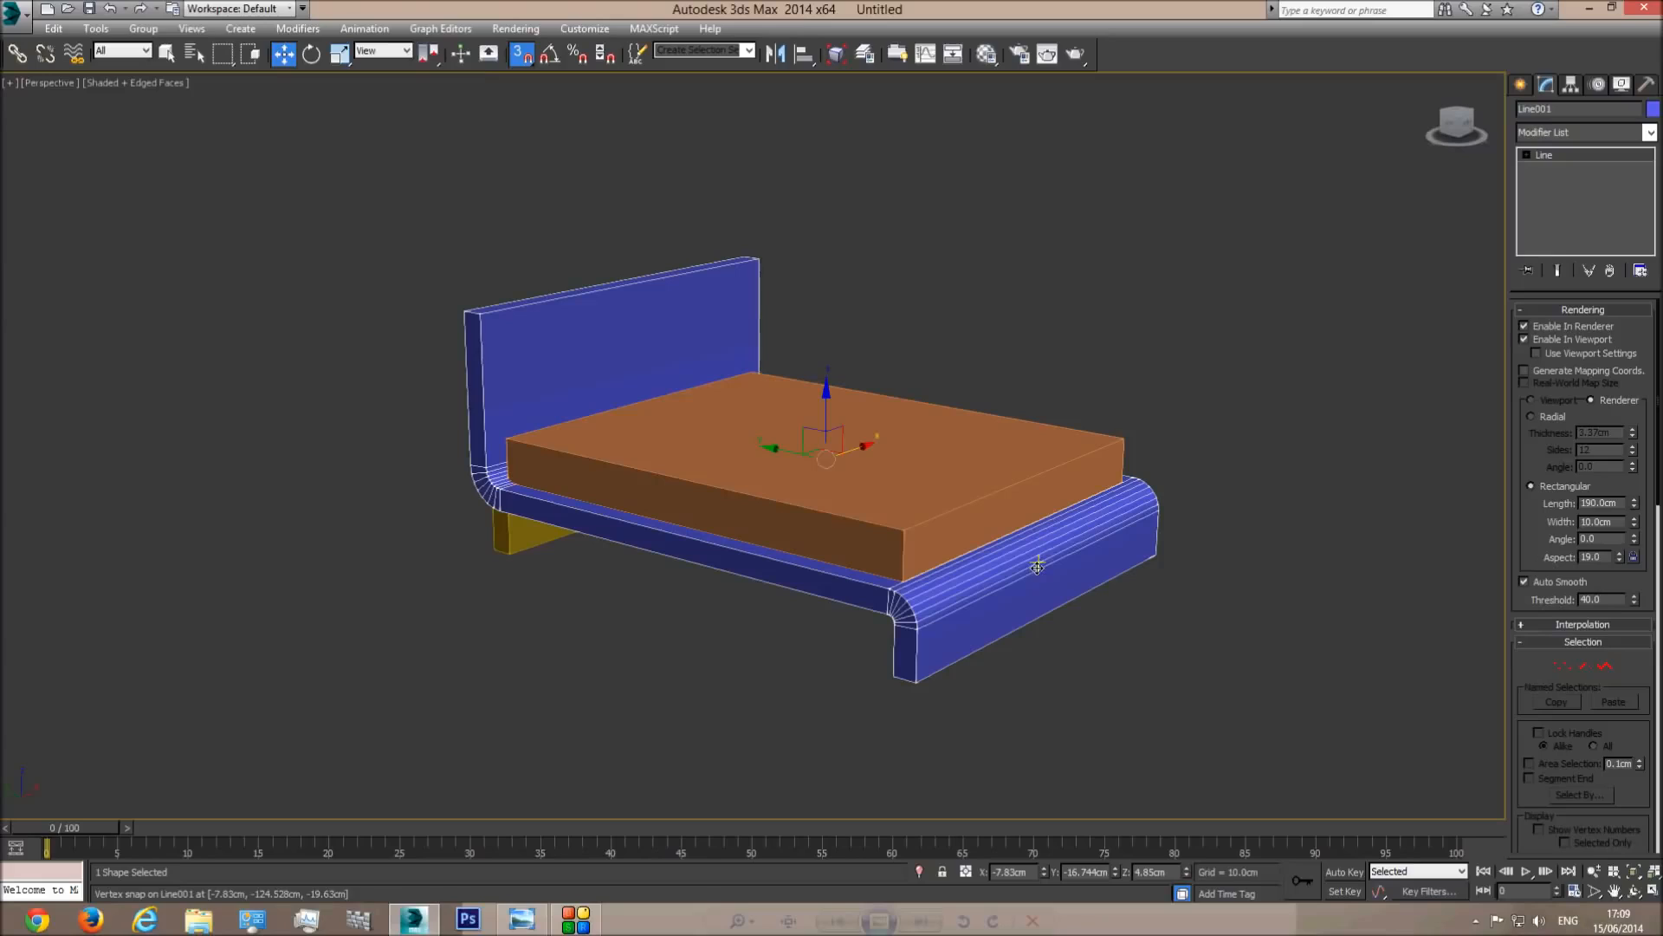
click(522, 55)
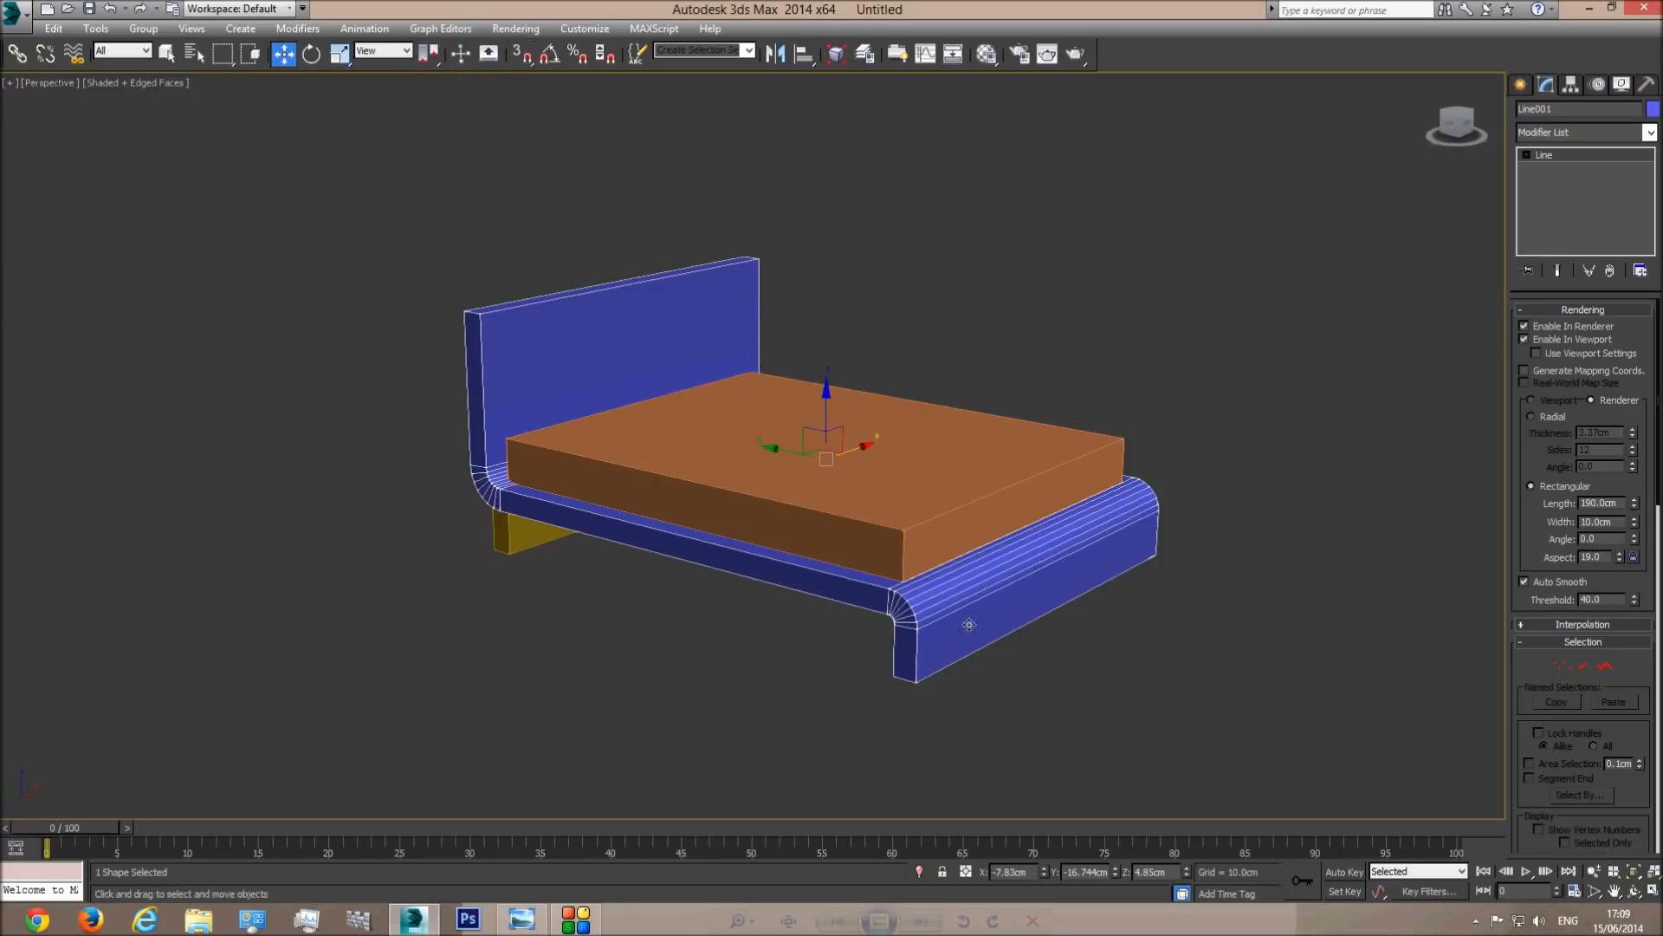
right_click(1033, 561)
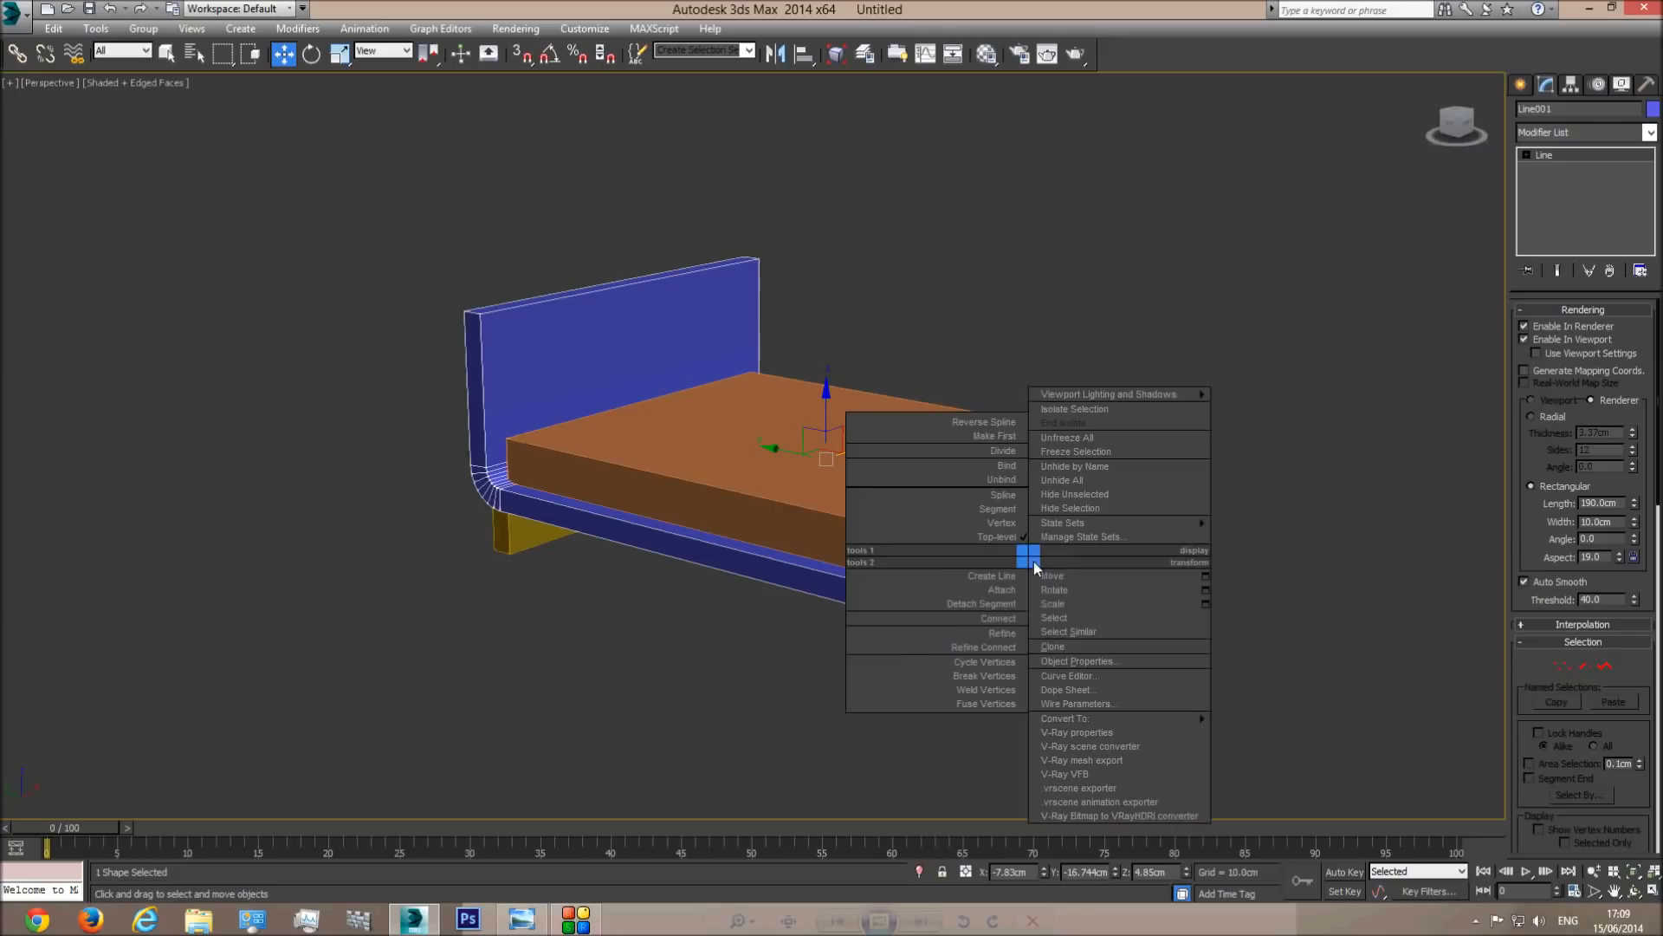
mouse_move(1117, 718)
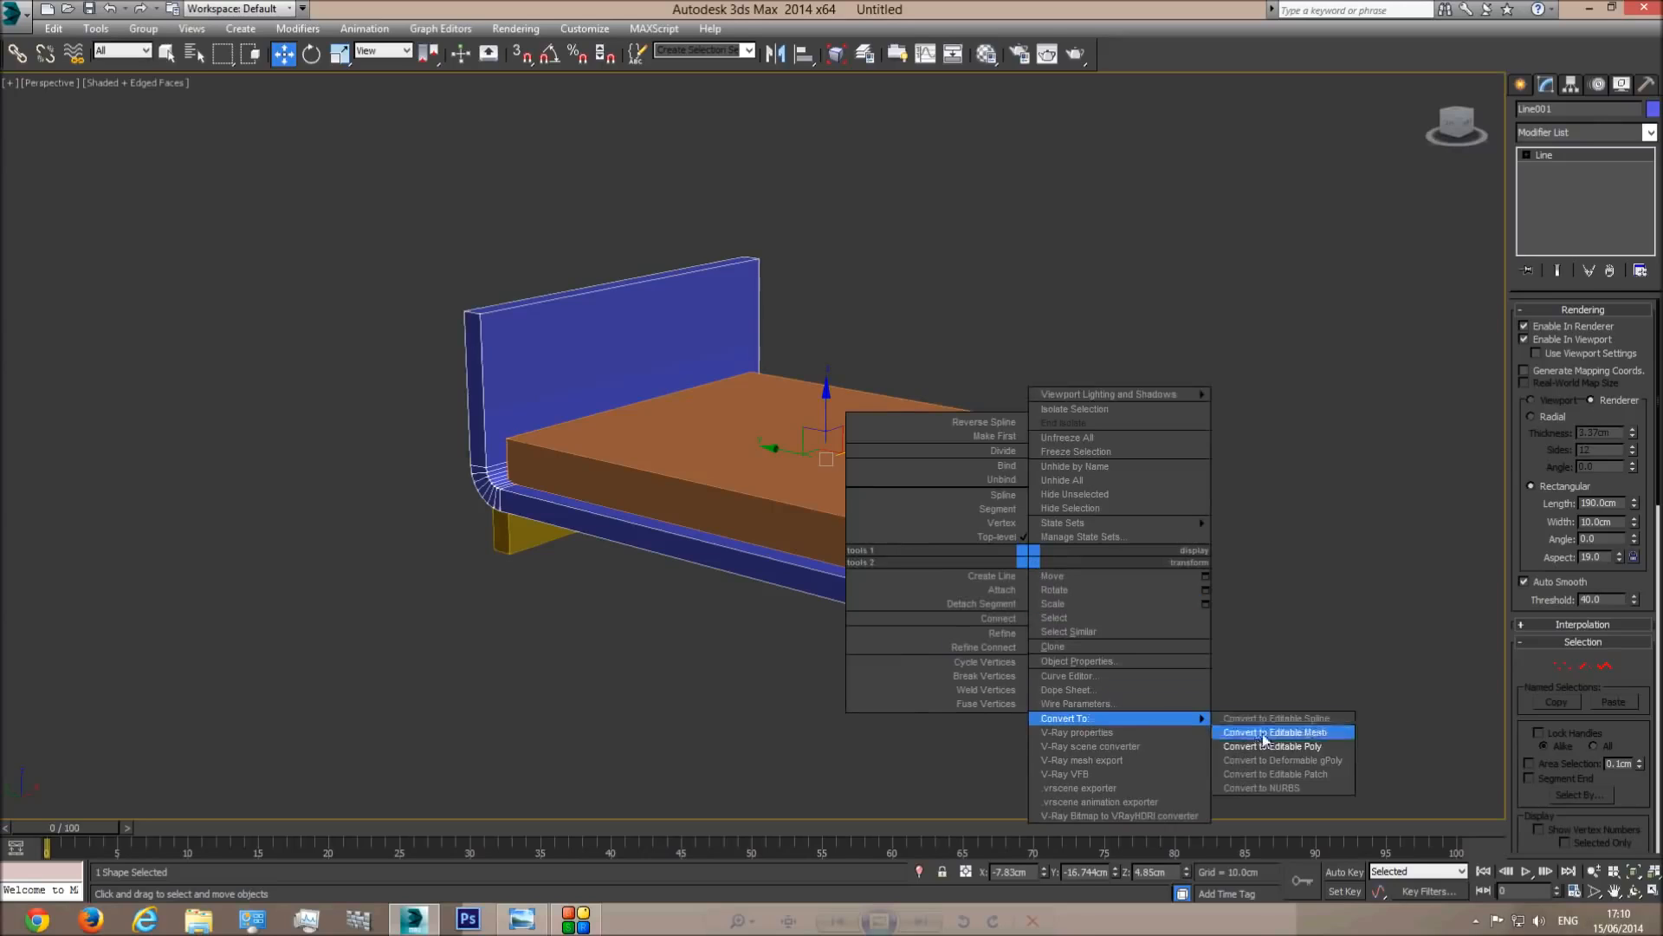
click(1274, 732)
Attach the rear leg to the bed frame's Editable Poly, using wireframe display to reach it, and return to shaded display.
click(1542, 664)
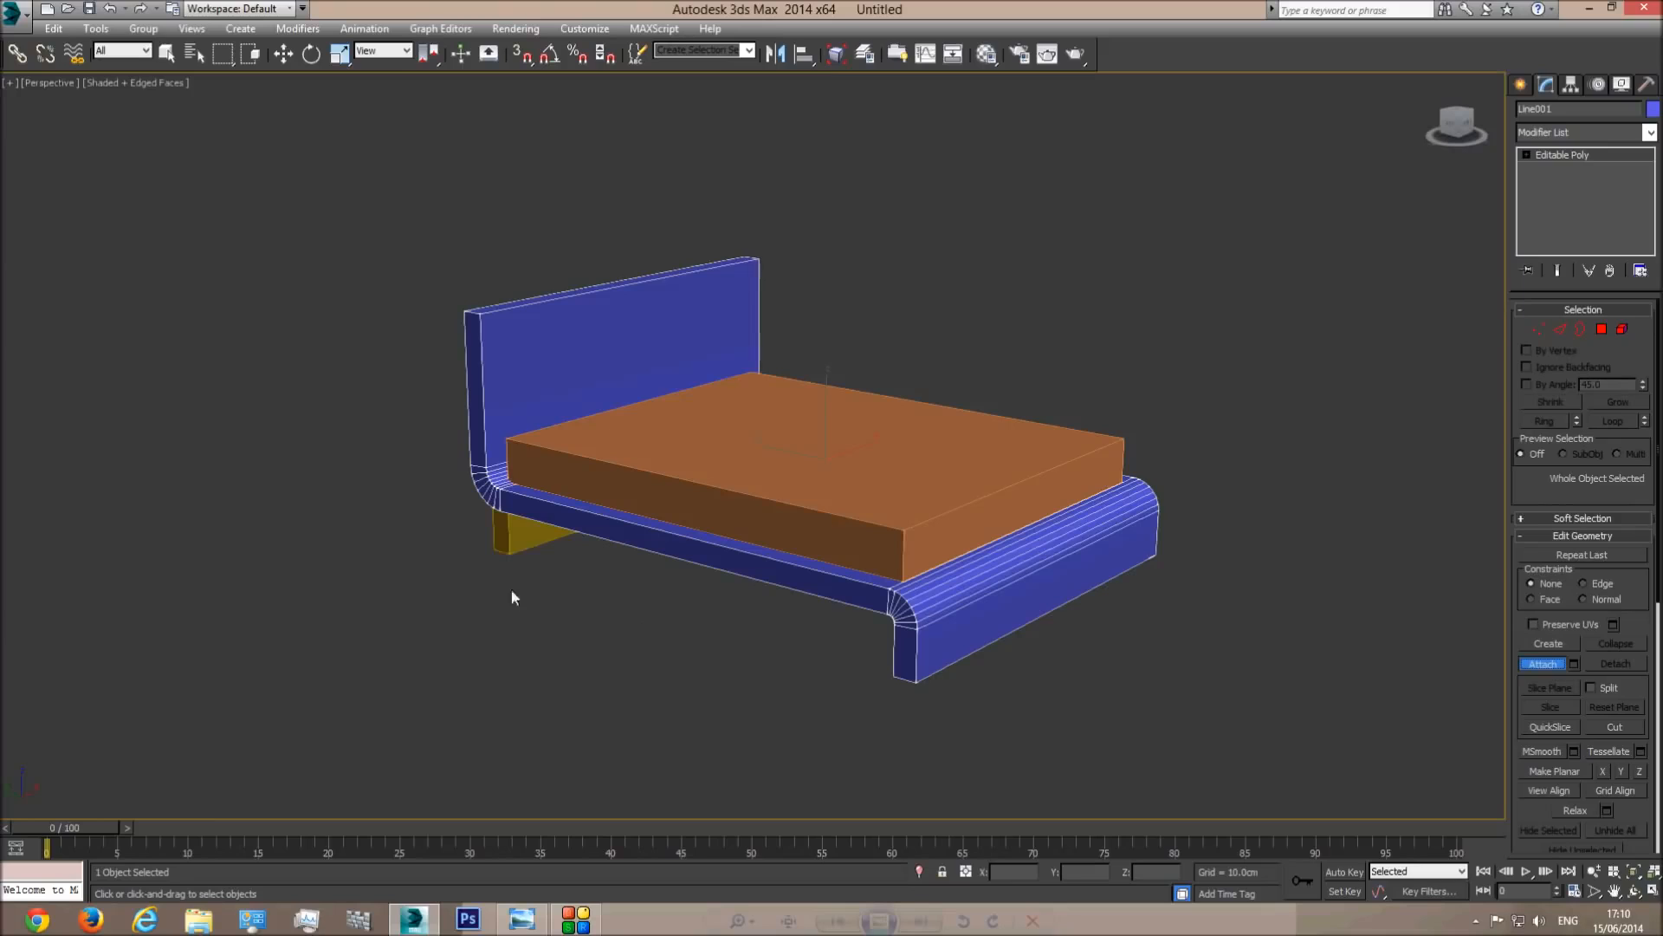
key(F3)
scroll(581, 533, up, 5)
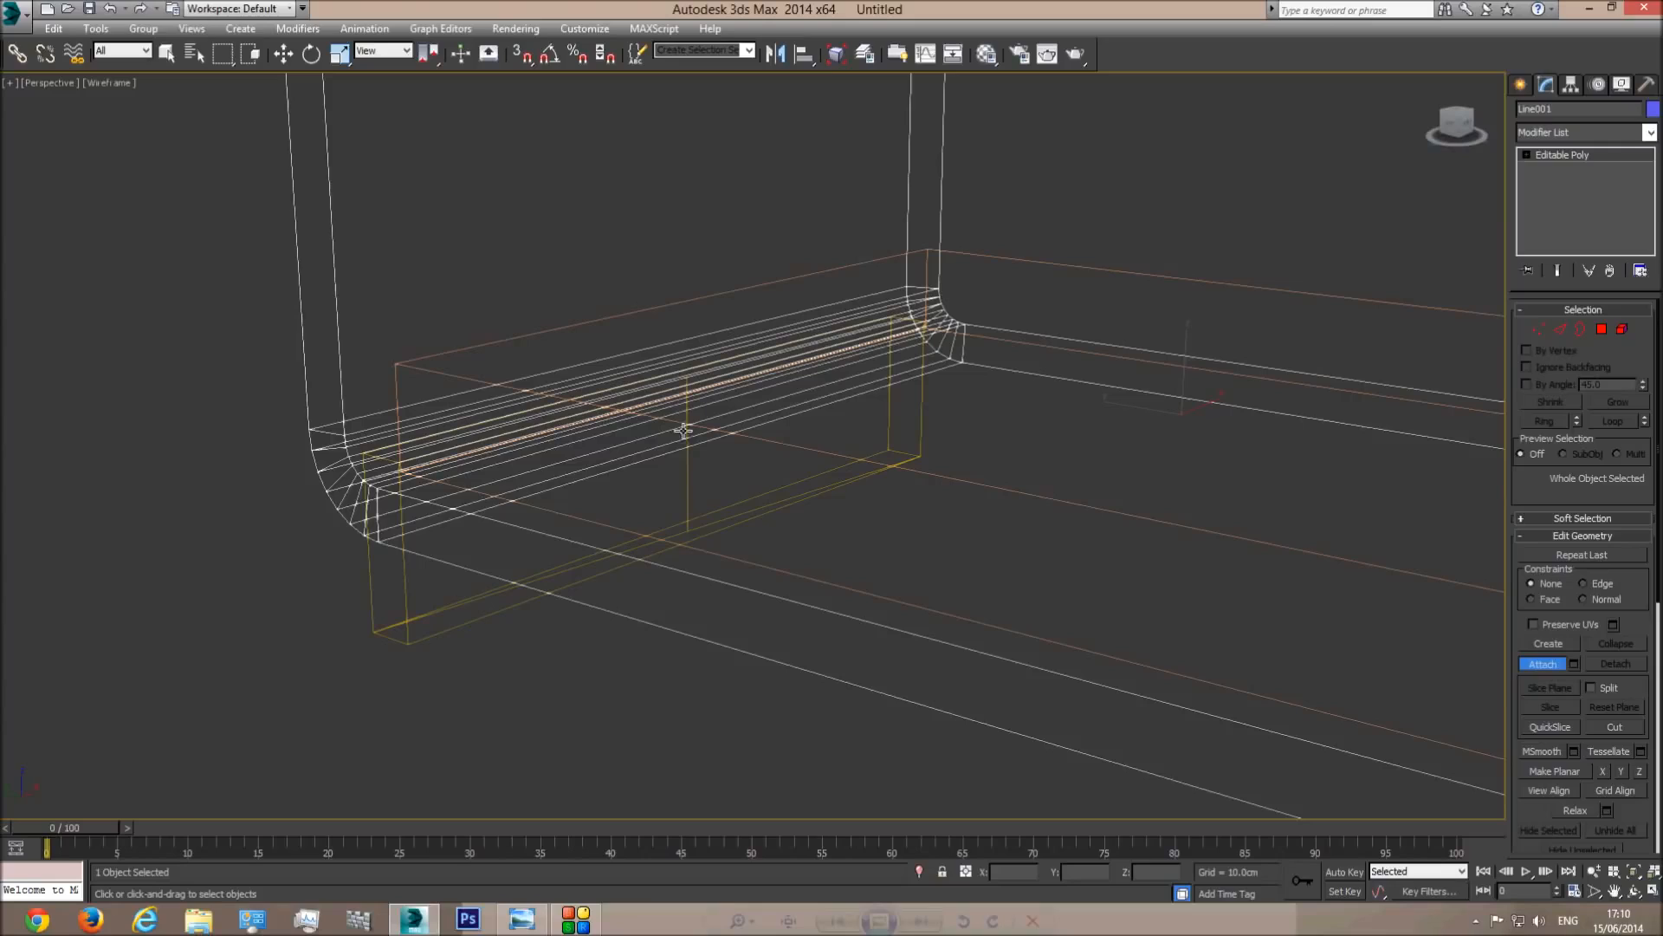
click(686, 490)
key(w)
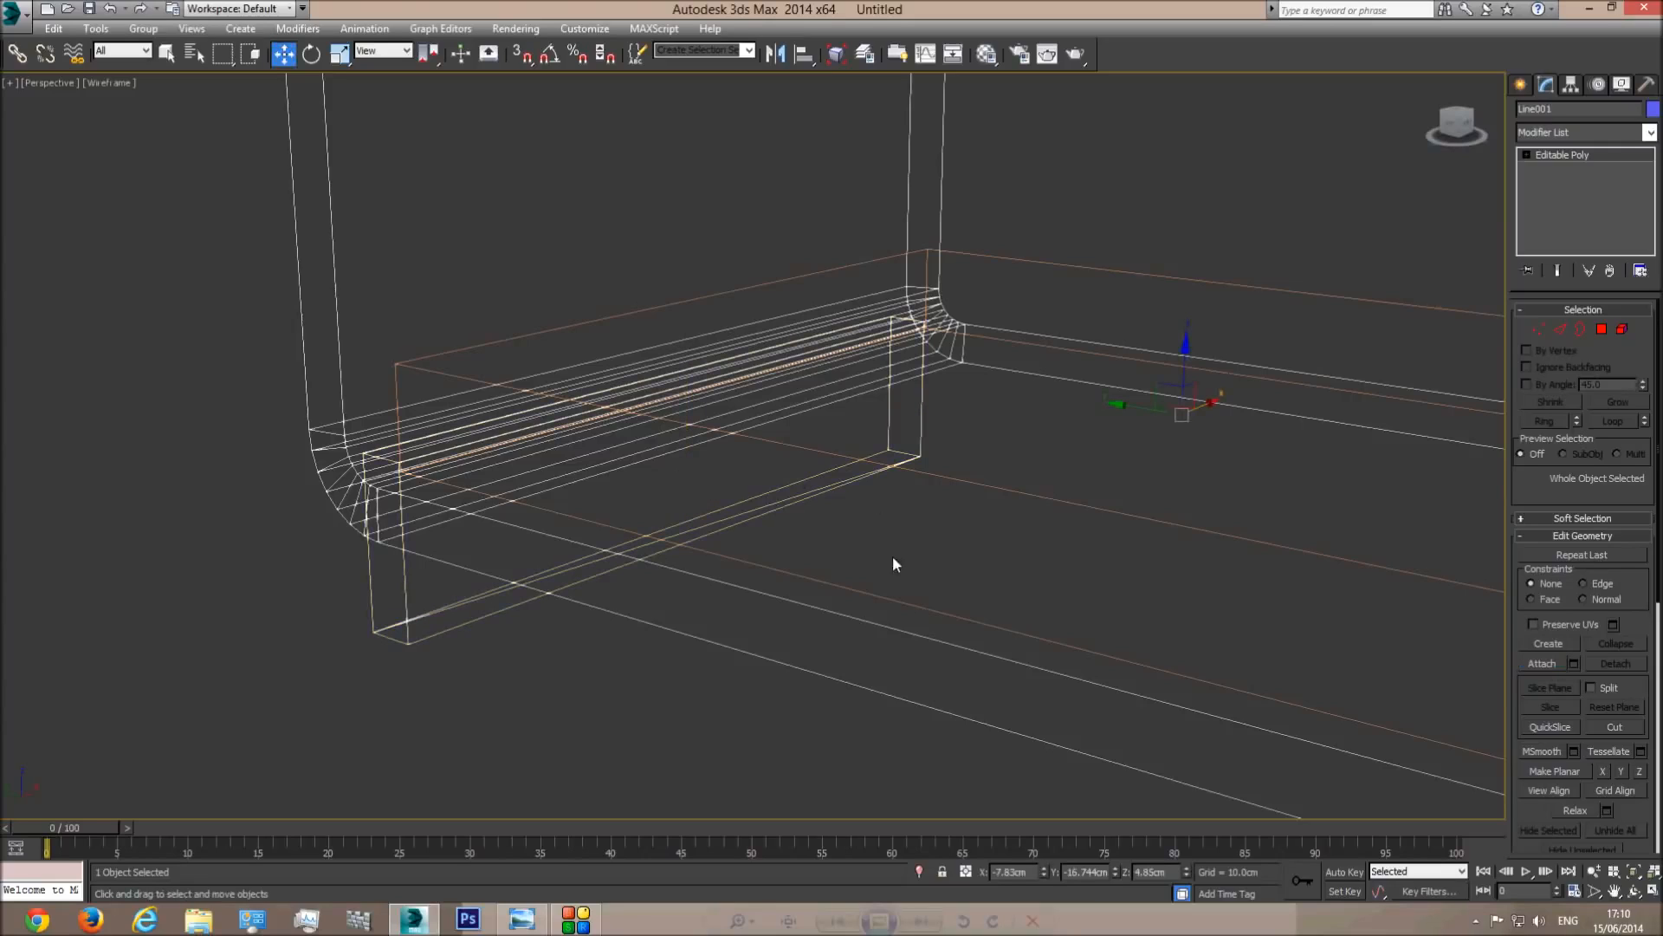
key(F3)
scroll(809, 602, down, 5)
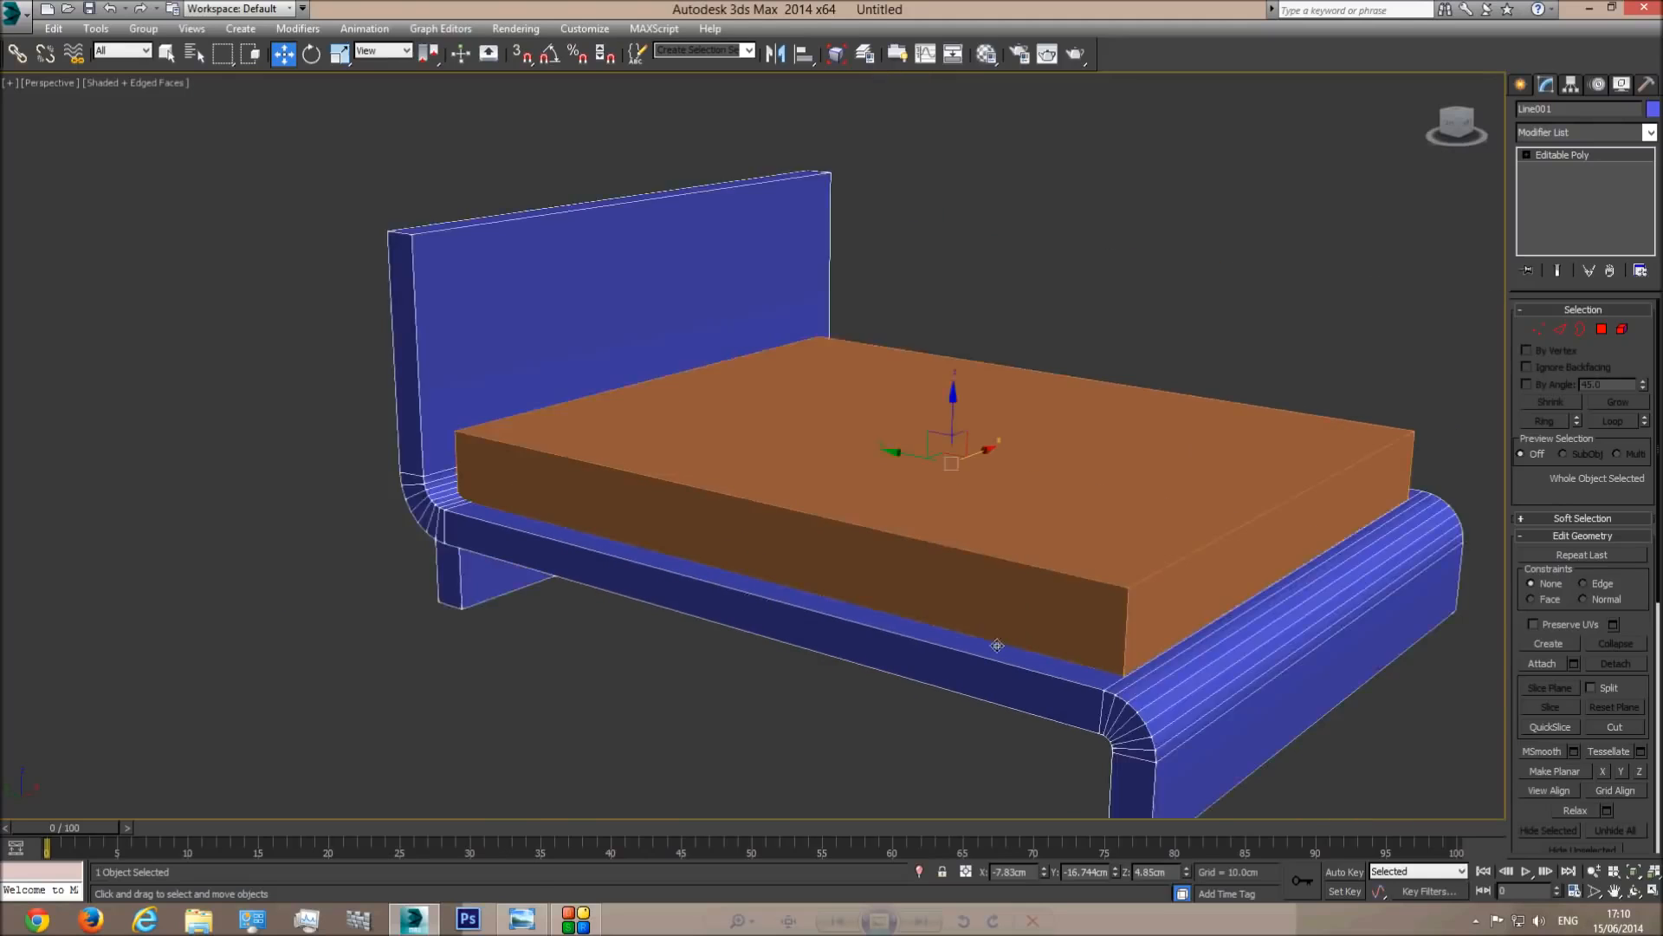
Examine the footboard curve, side rail and headboard corner close up in the reference photo.
click(524, 923)
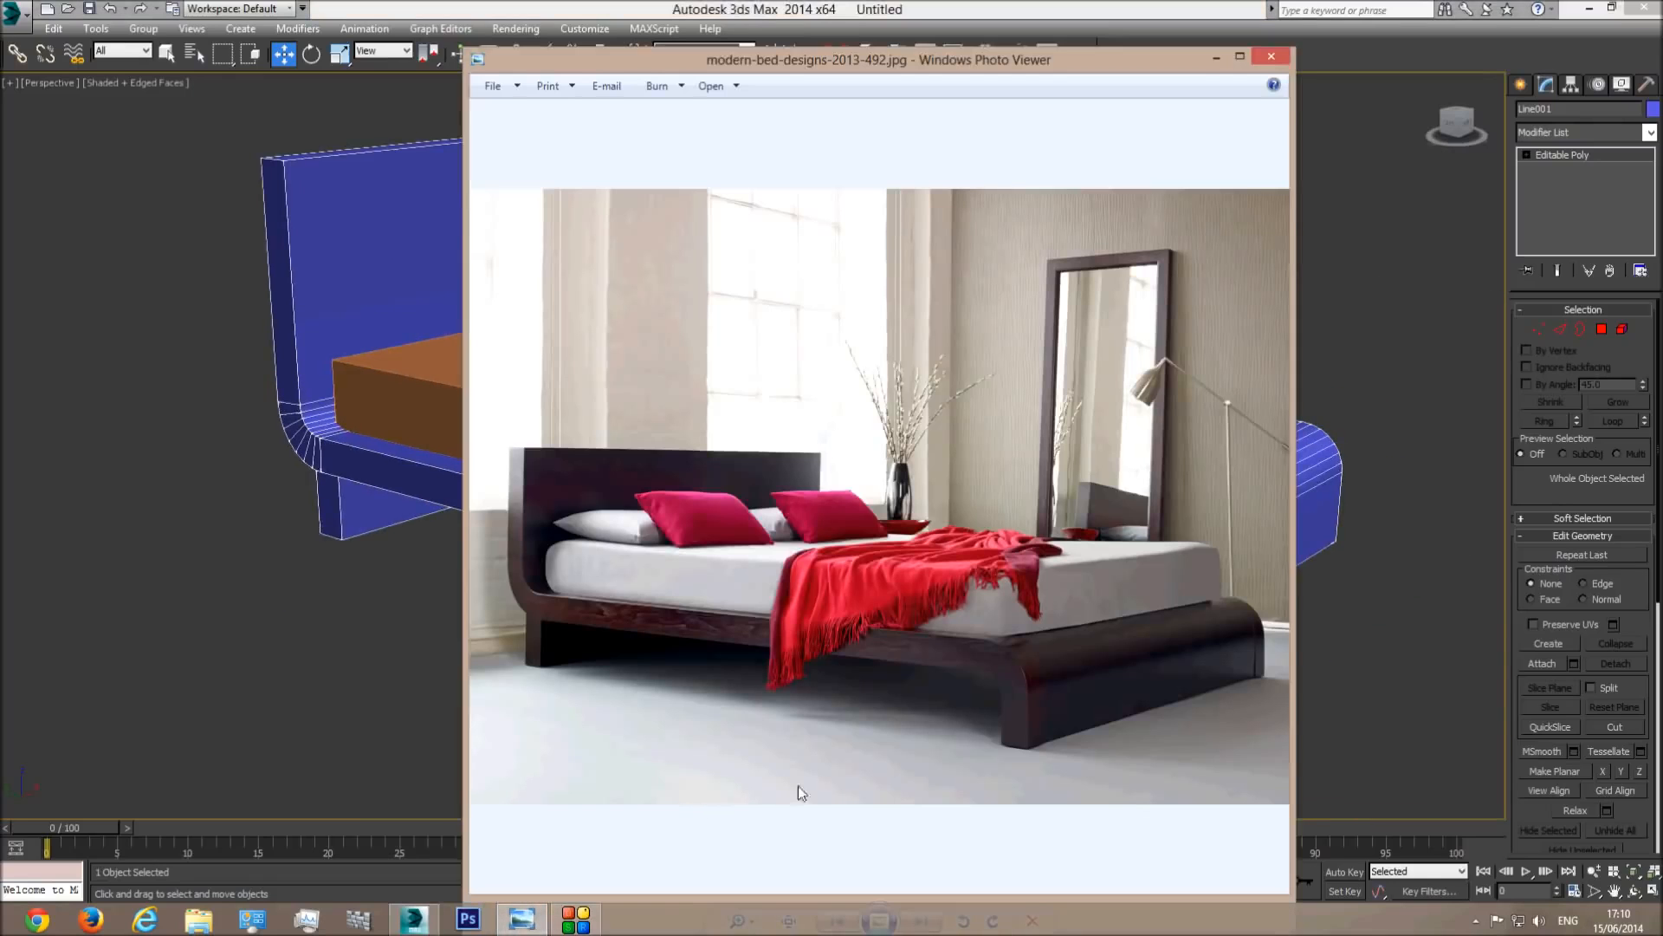
scroll(1061, 671, up, 2)
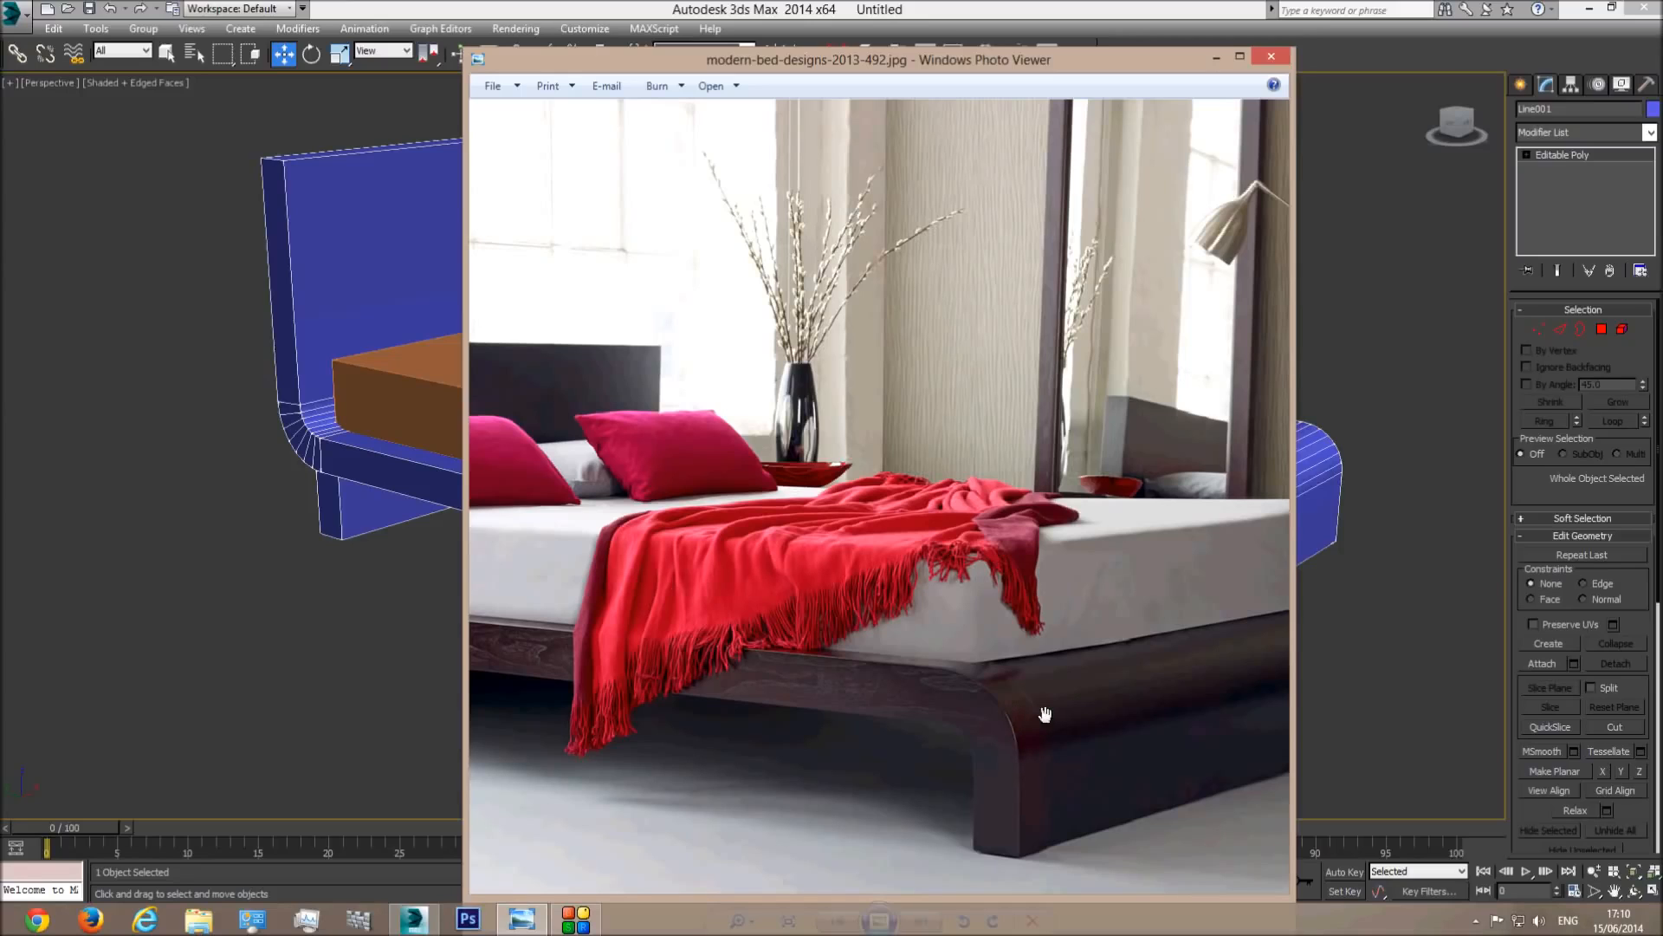
scroll(1027, 716, up, 1)
scroll(1044, 741, up, 1)
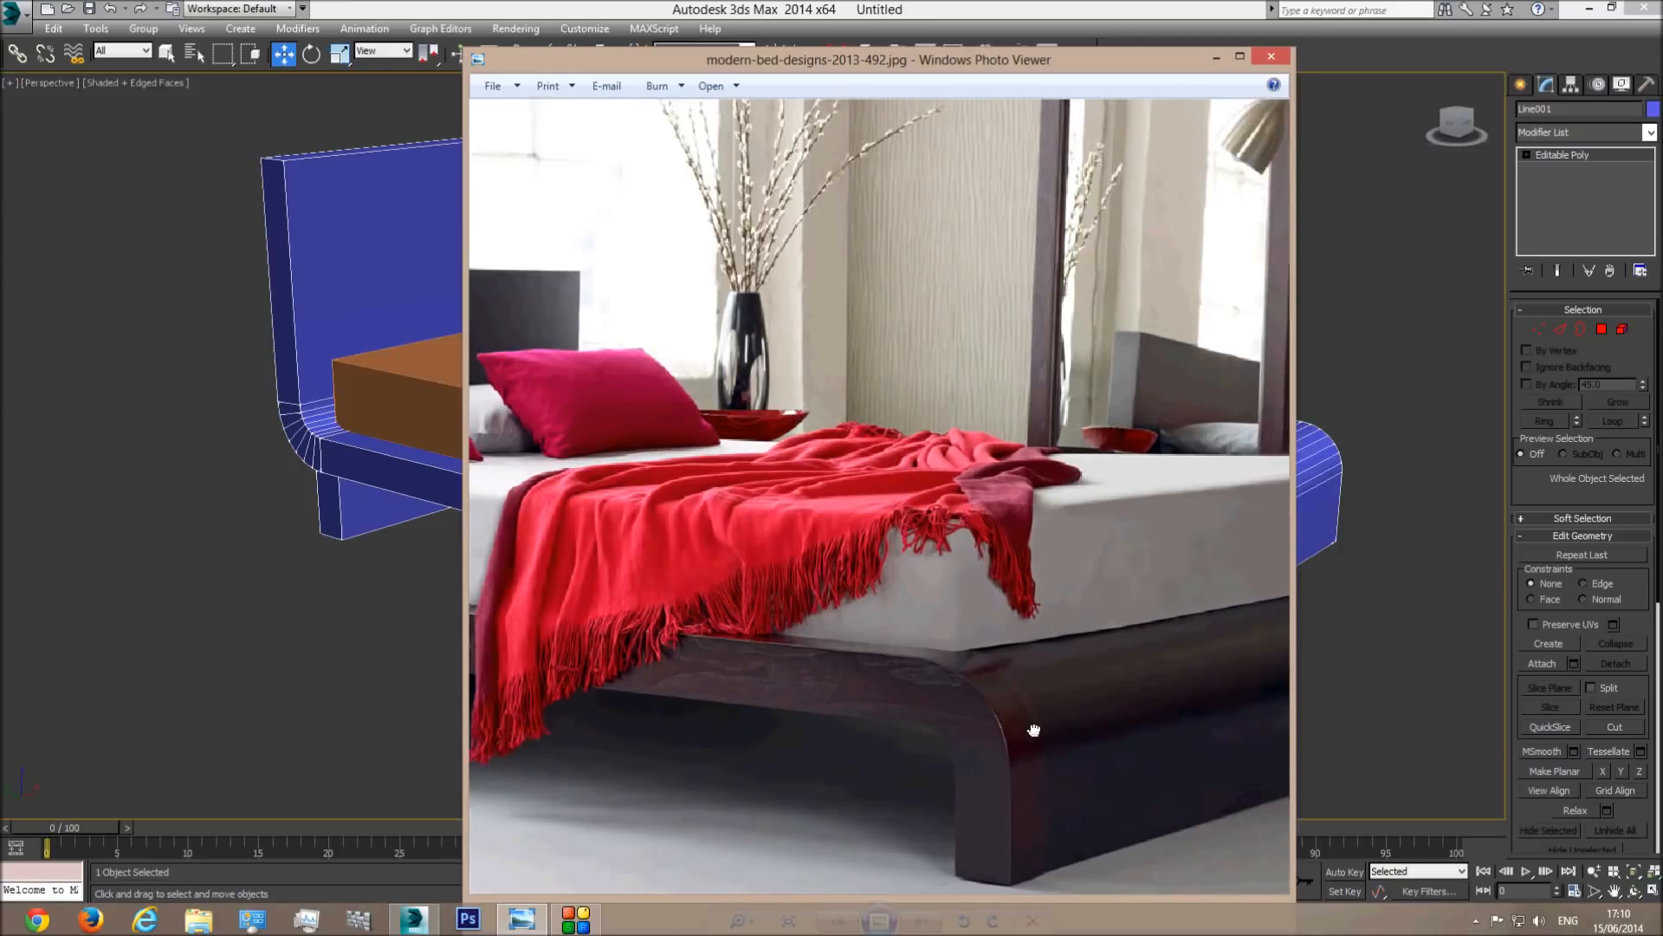
drag(1034, 731, 801, 769)
drag(739, 684, 1262, 663)
drag(700, 663, 1039, 675)
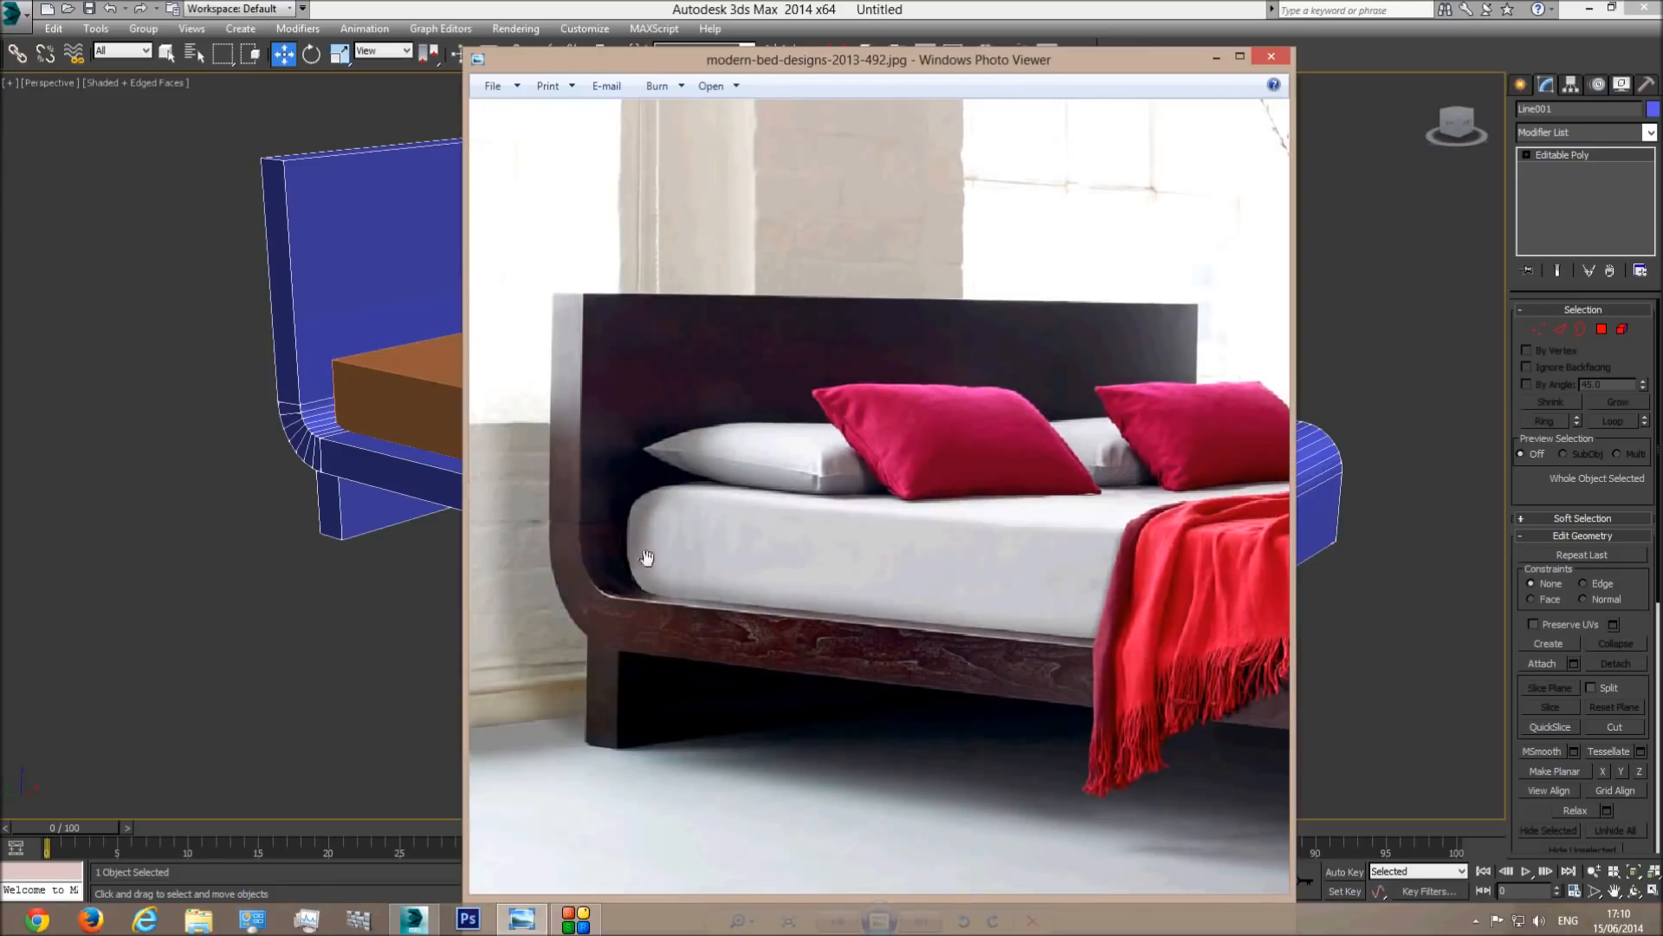
click(503, 7)
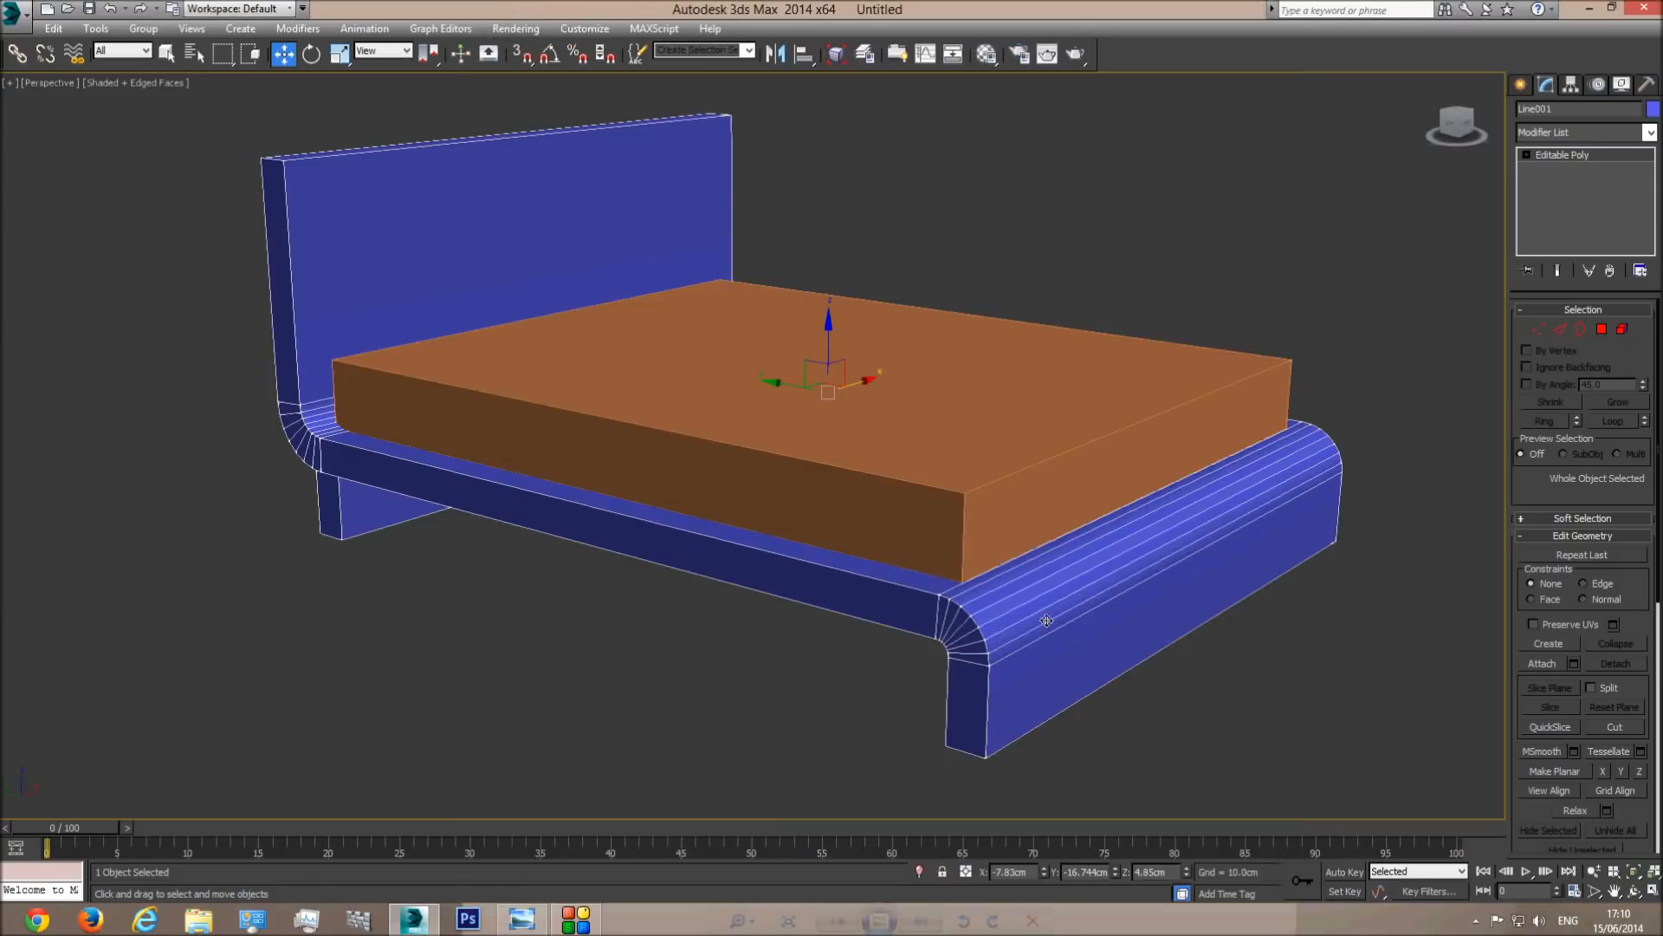
At edge level, select the whole ring of edges running across the bed frame's width.
click(1561, 330)
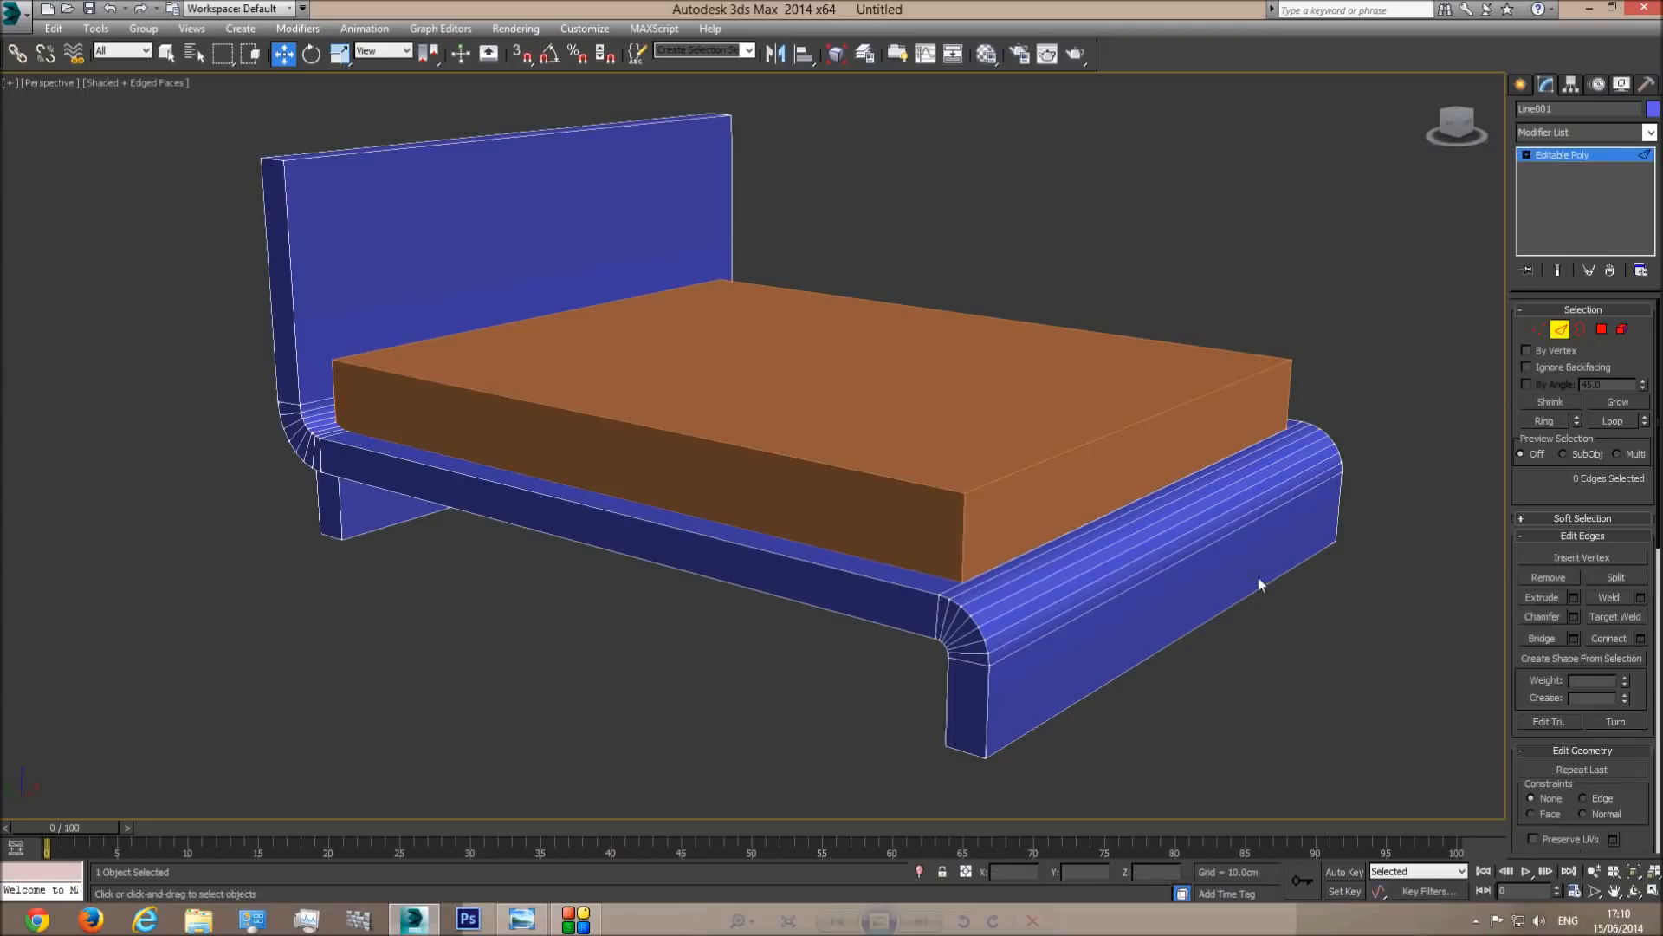
click(1062, 627)
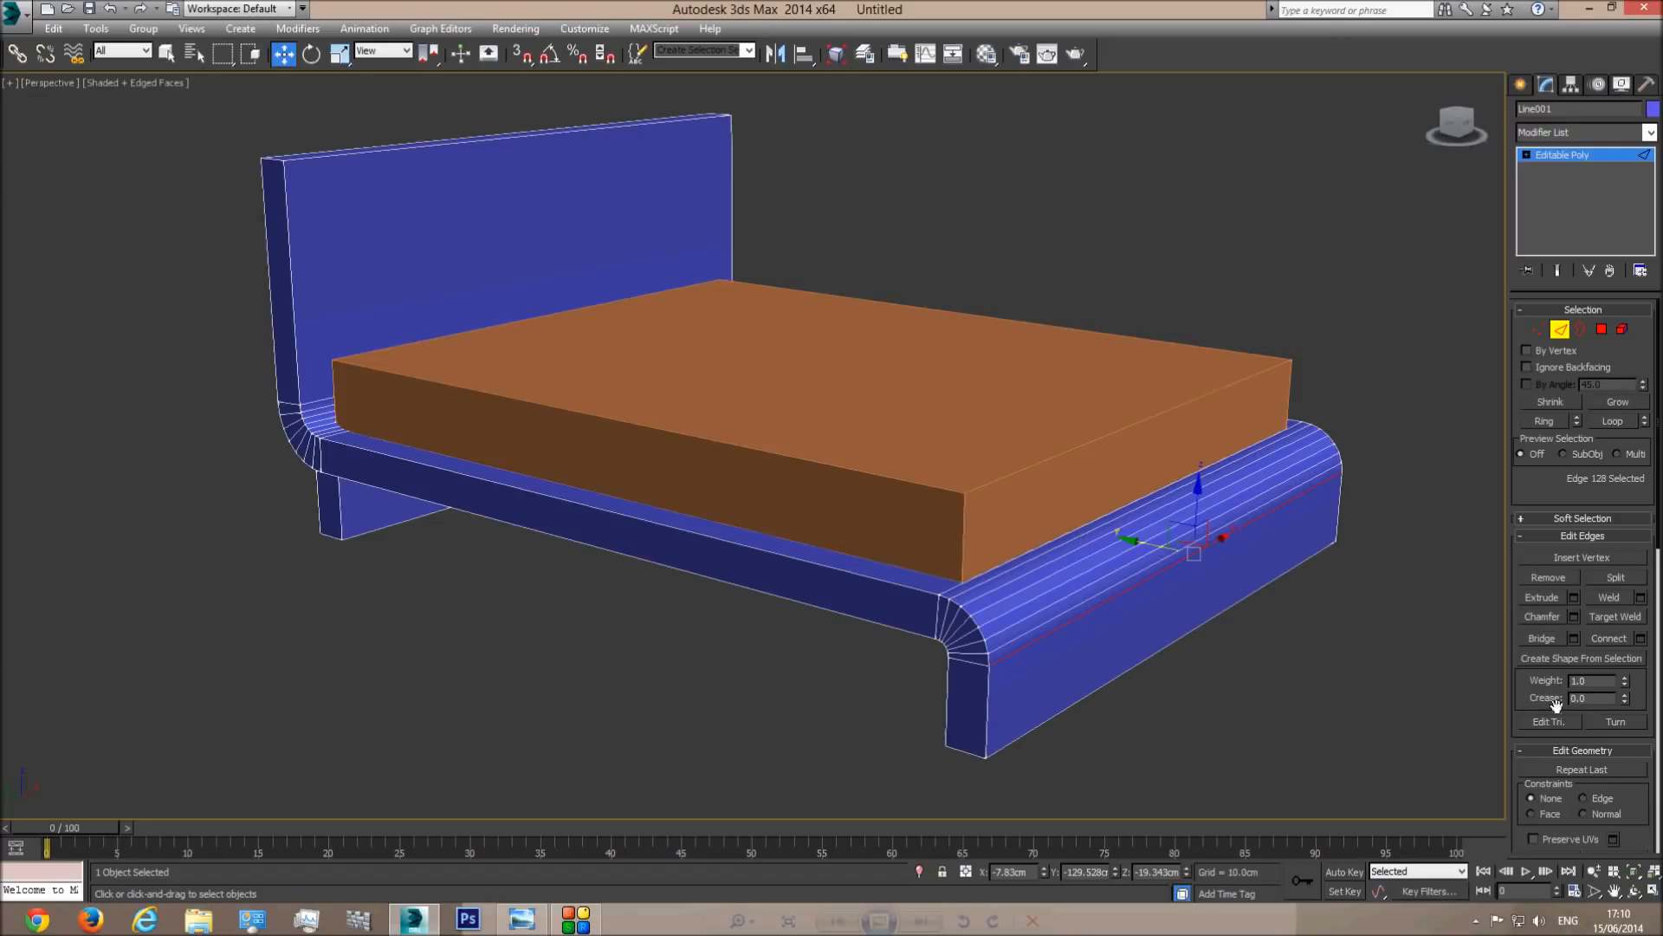
click(1546, 421)
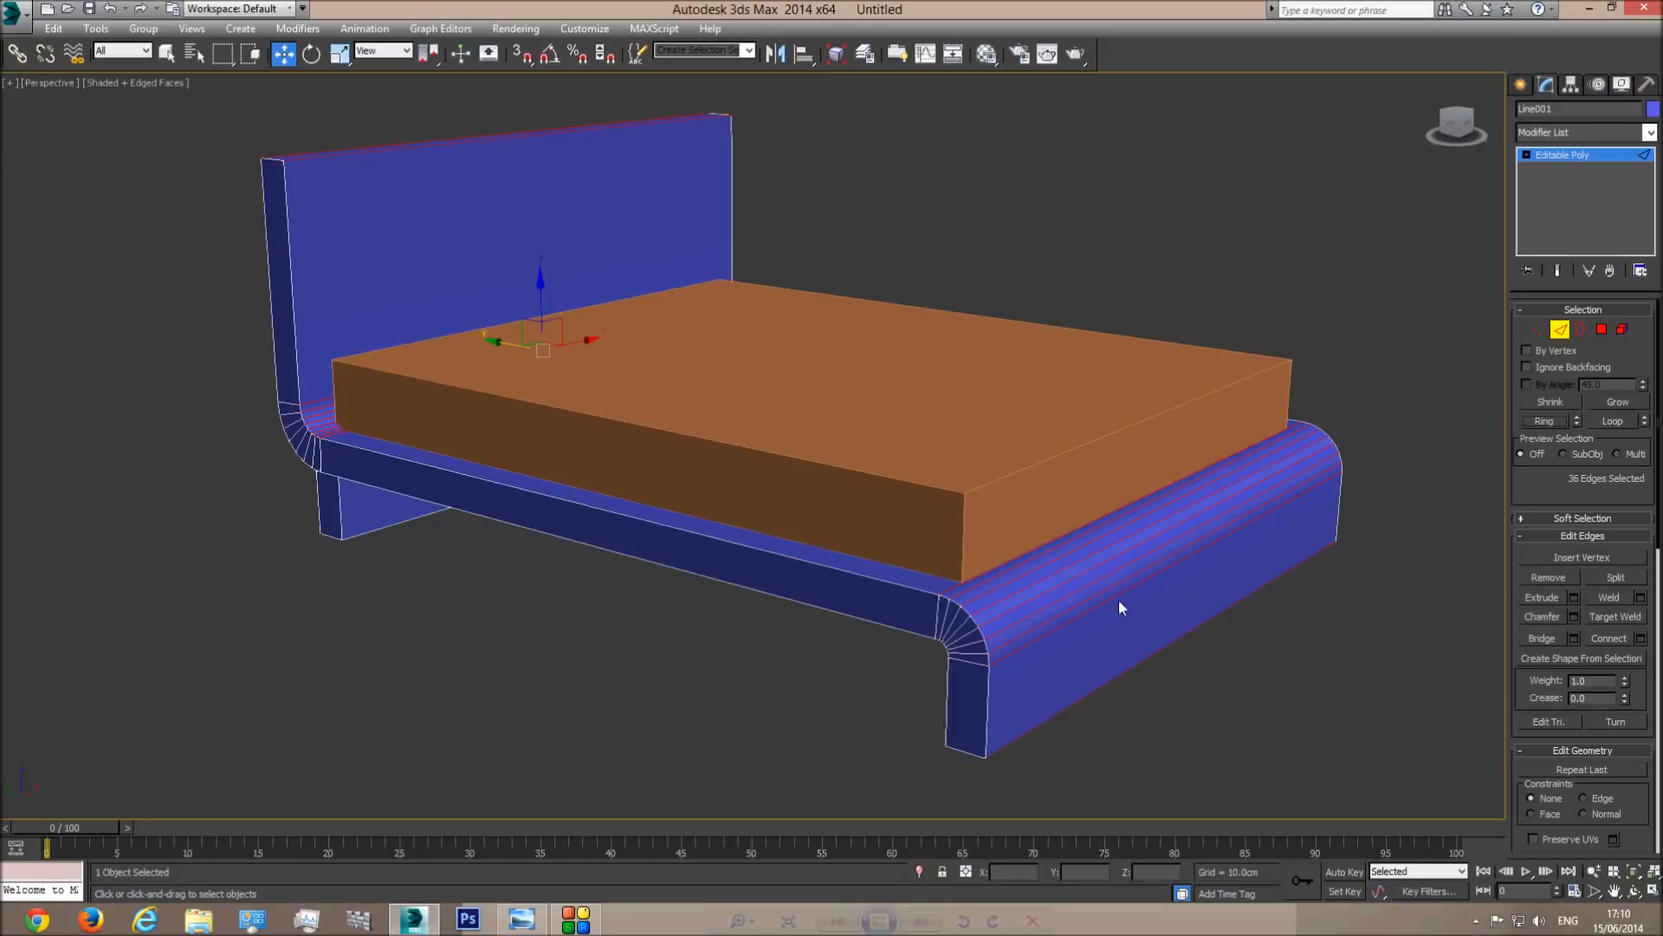
click(1029, 631)
click(1003, 607)
click(630, 410)
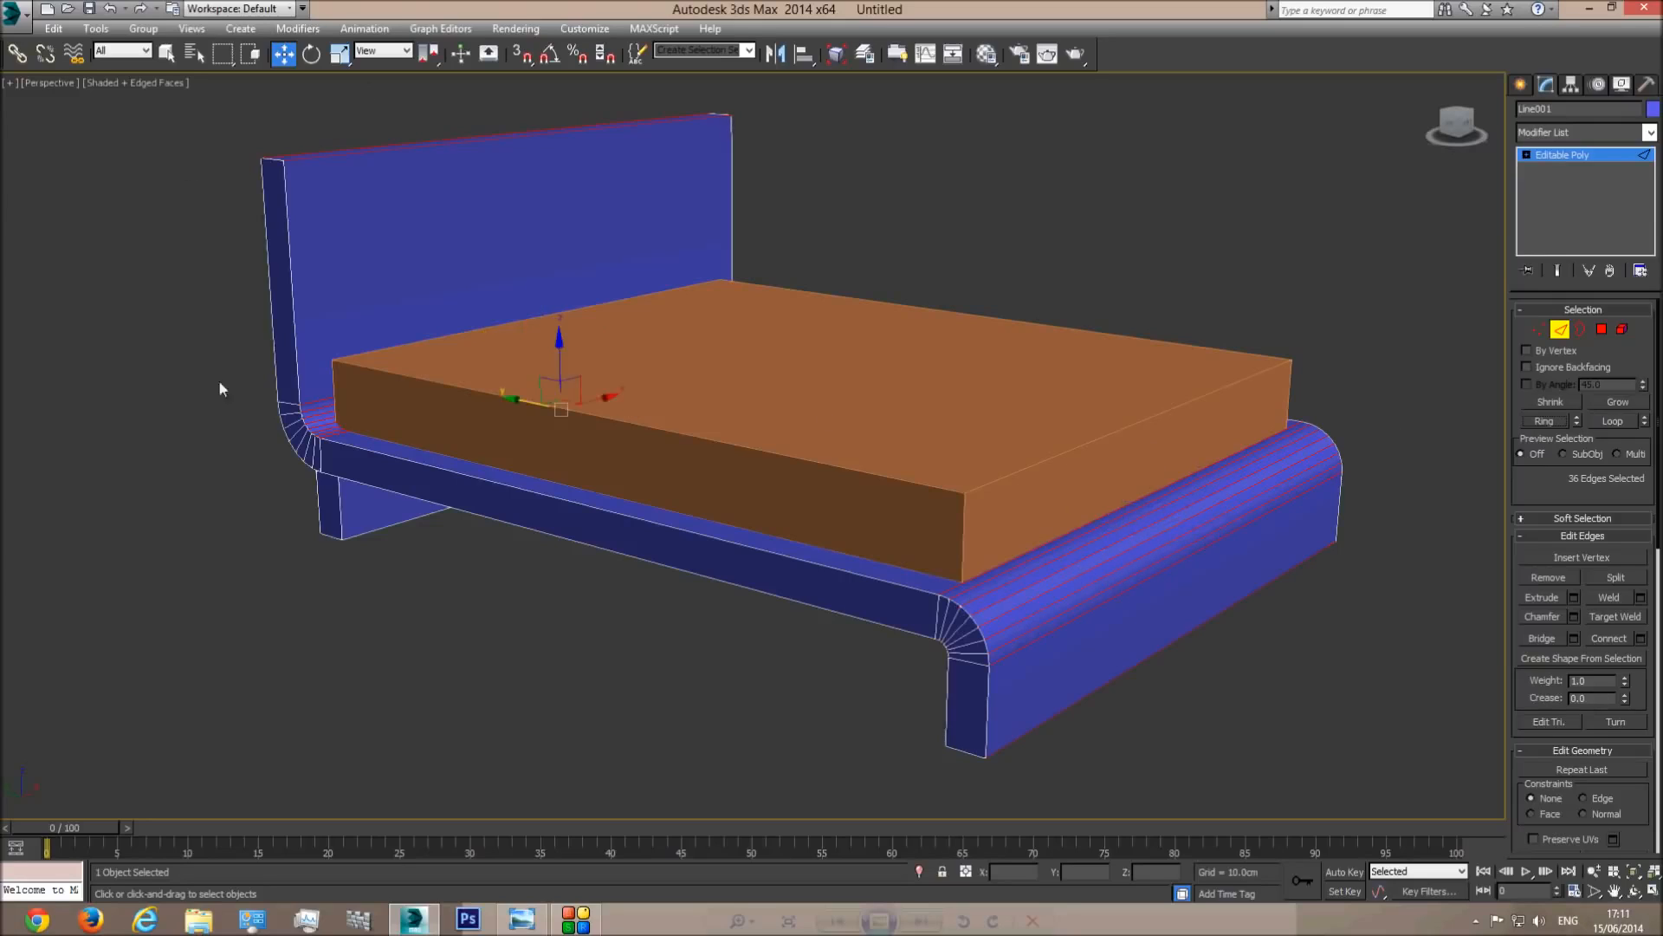
click(1088, 564)
Connect the selected edge ring with 2 segments and a pinch of 88, checking the loops against the mattress sides in Top view.
click(1641, 639)
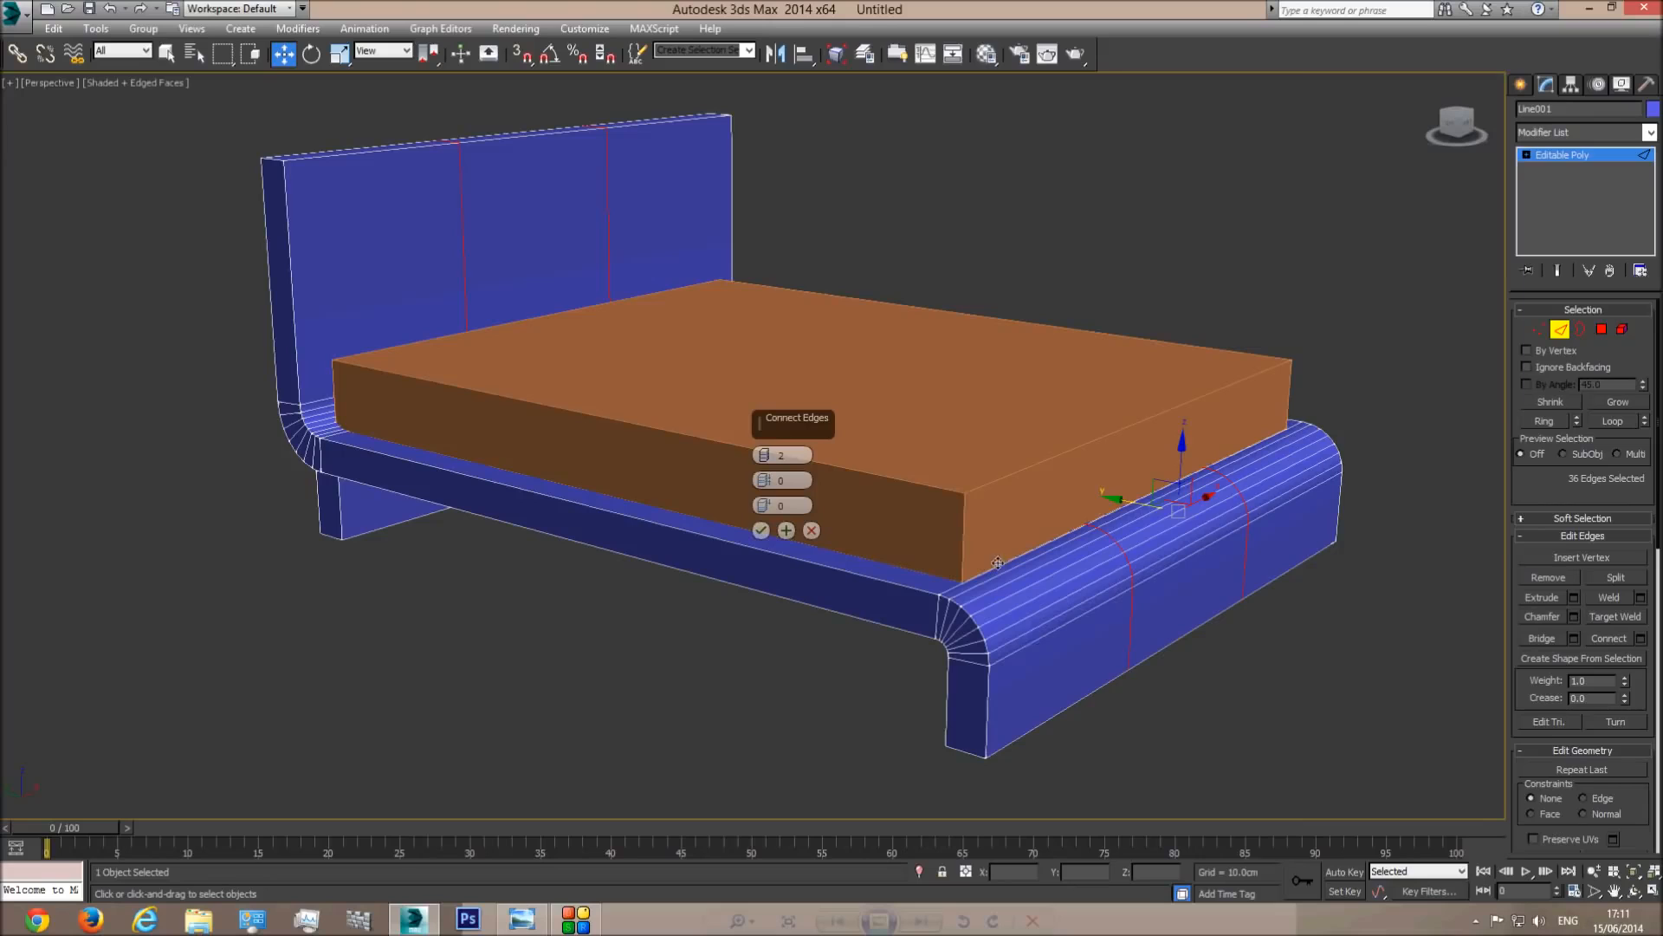
click(511, 918)
scroll(1056, 575, up, 3)
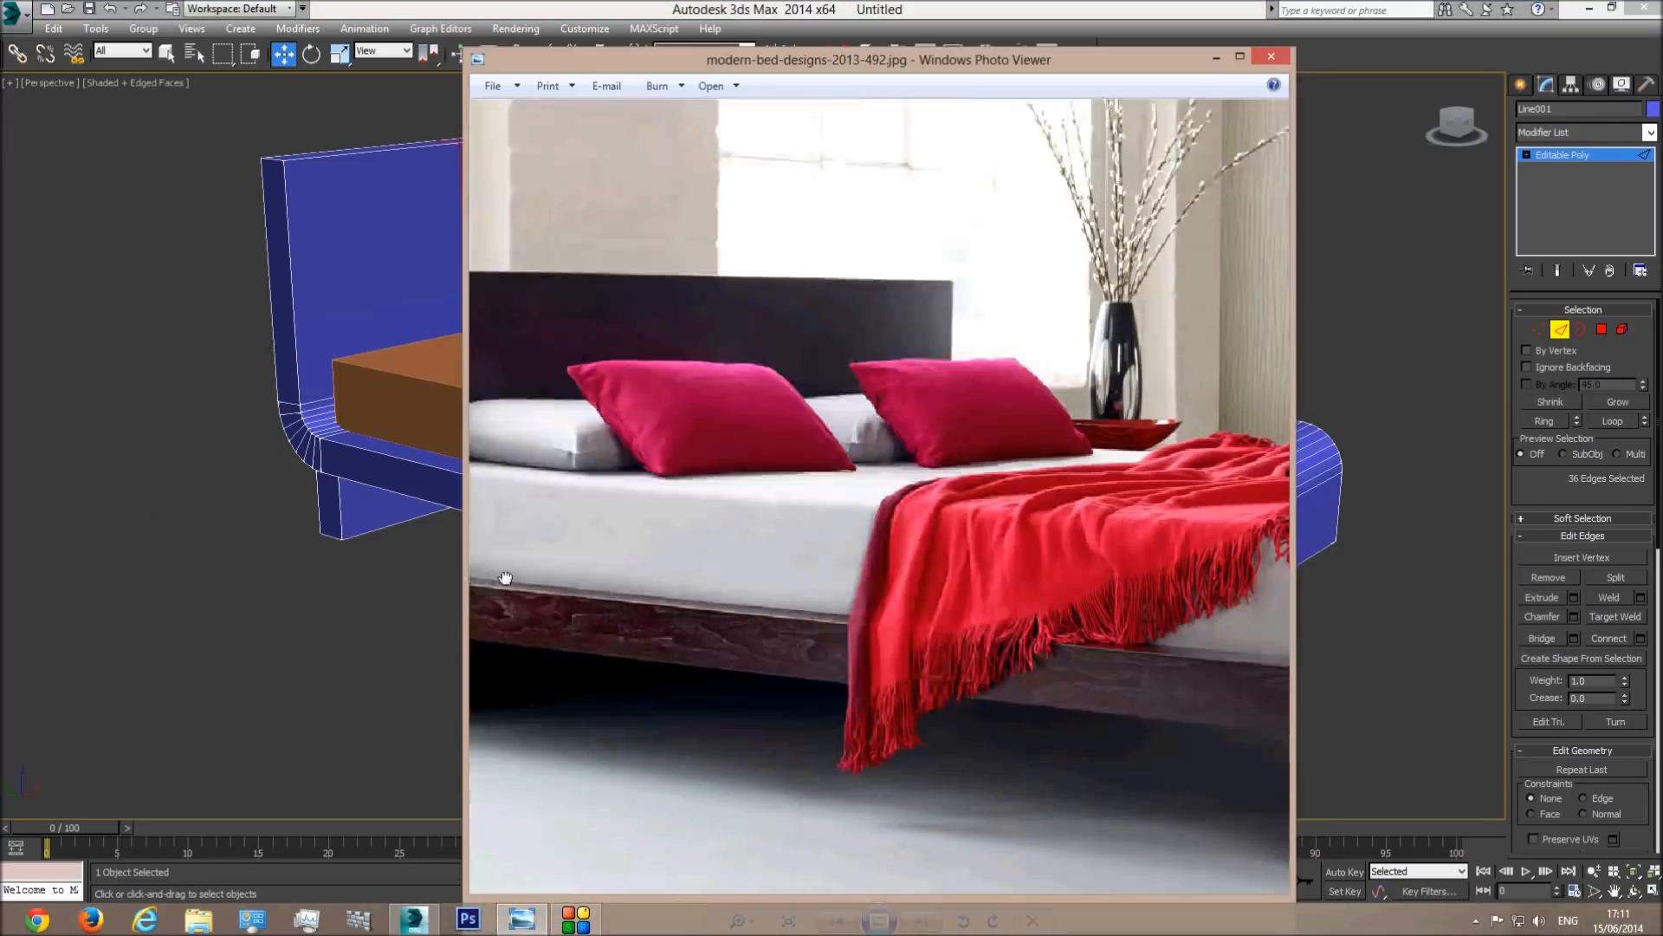
click(1116, 6)
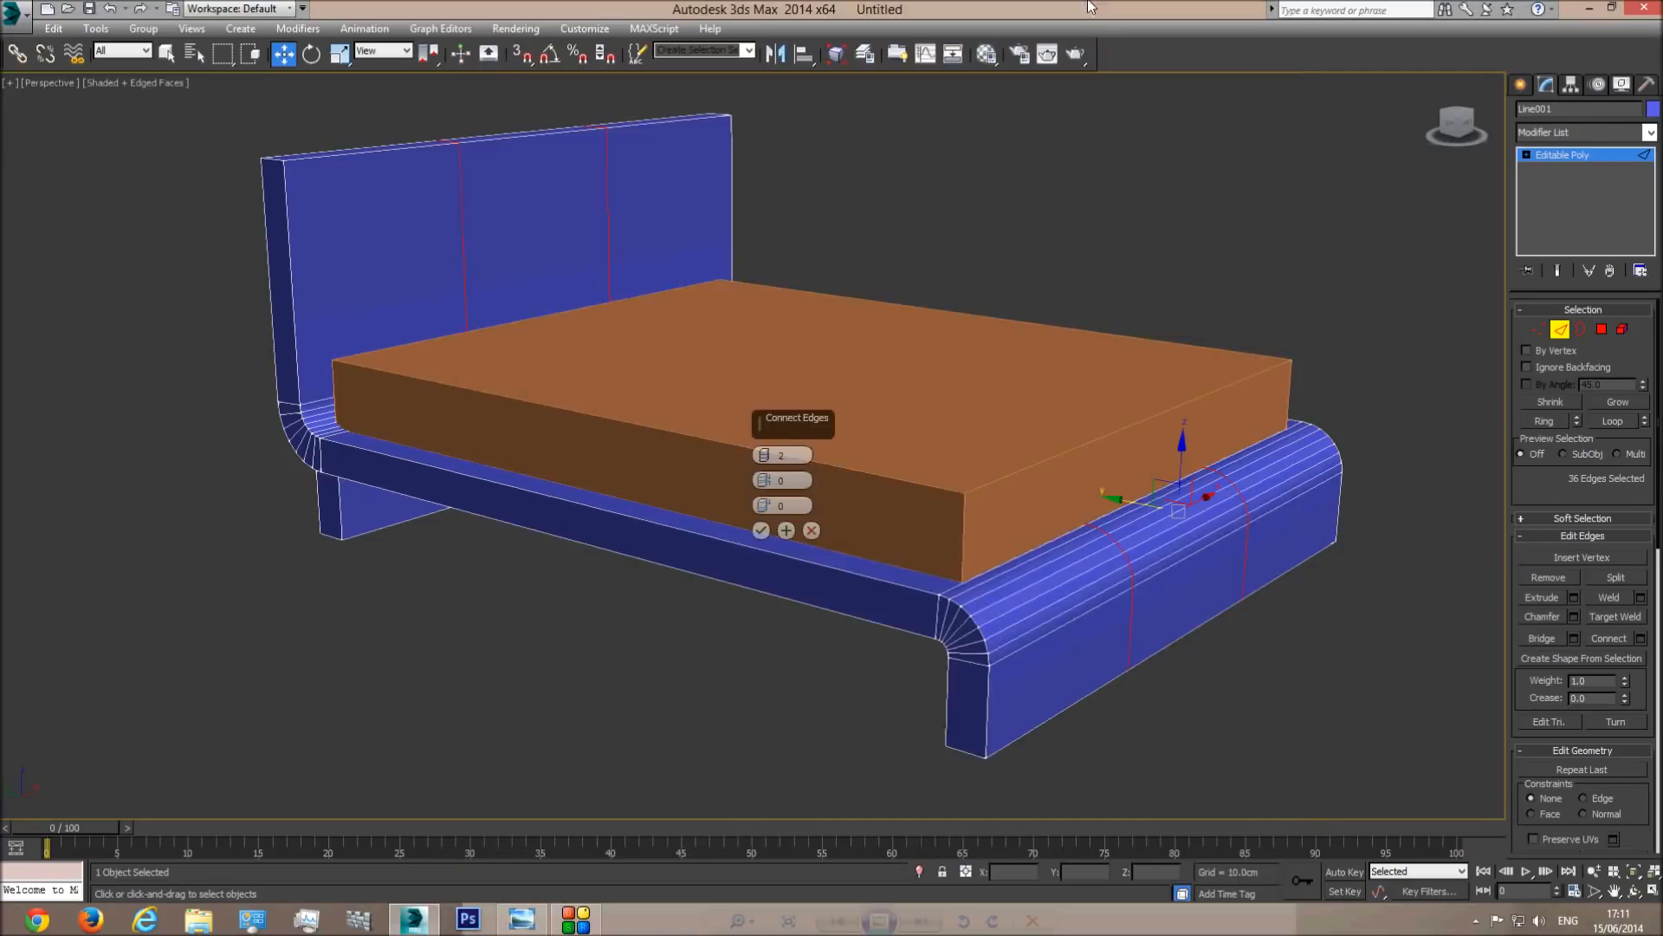
drag(766, 485, 782, 174)
text(8)
key(Return)
scroll(954, 695, down, 3)
key(t)
middle_drag(636, 616, 652, 144)
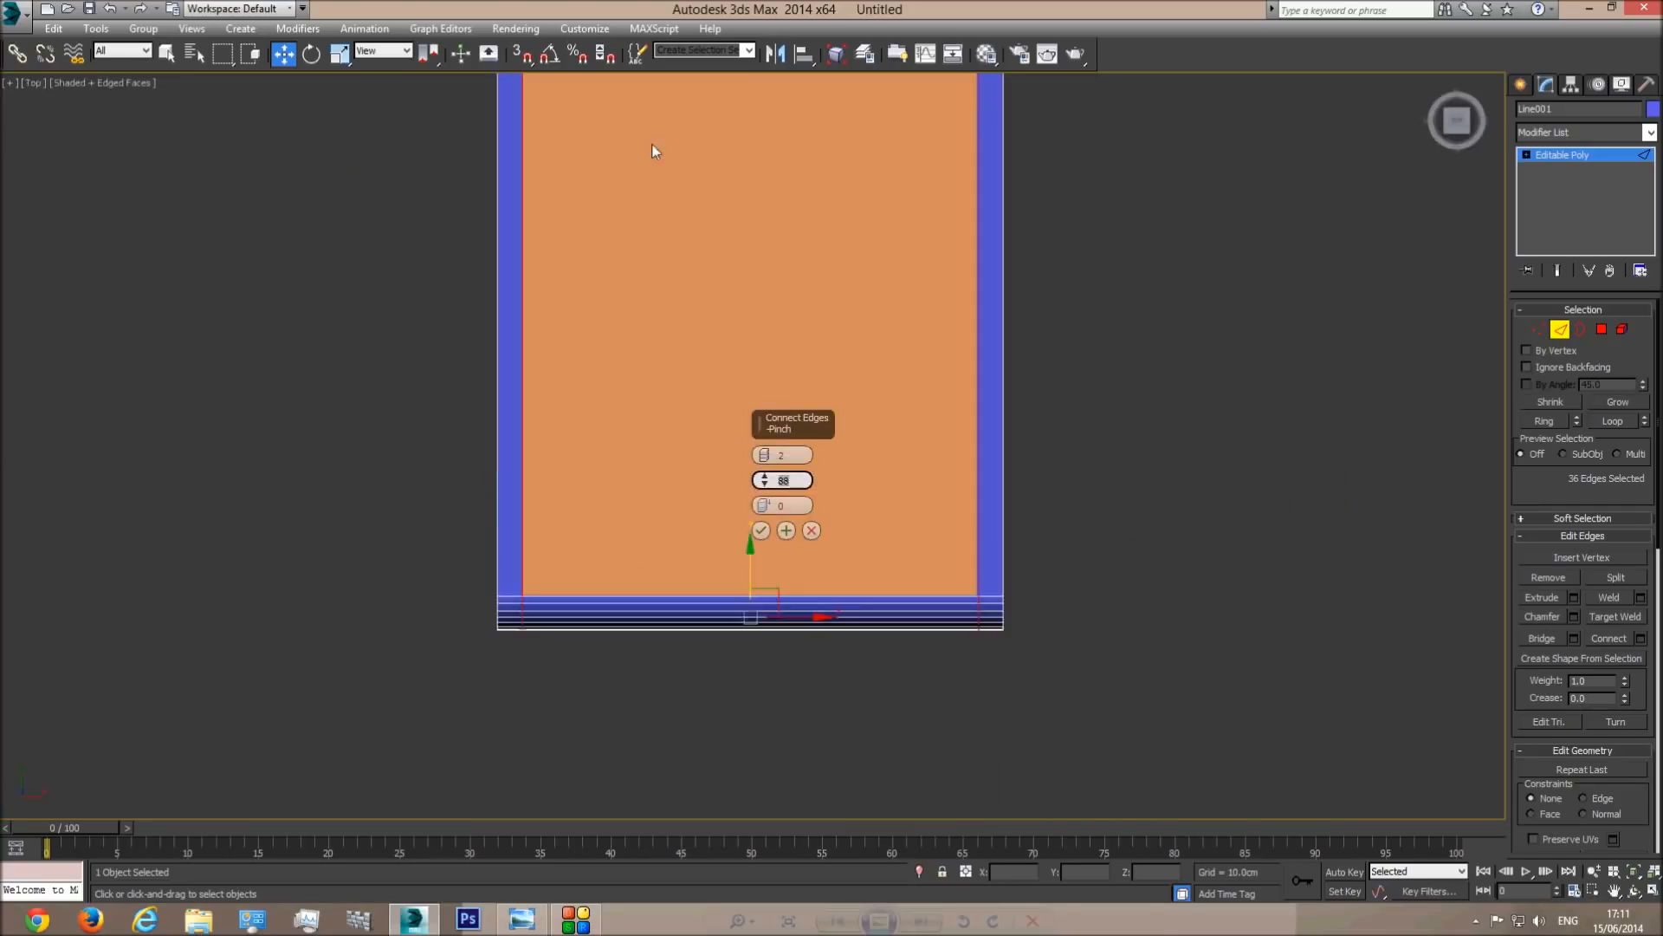
scroll(524, 637, up, 3)
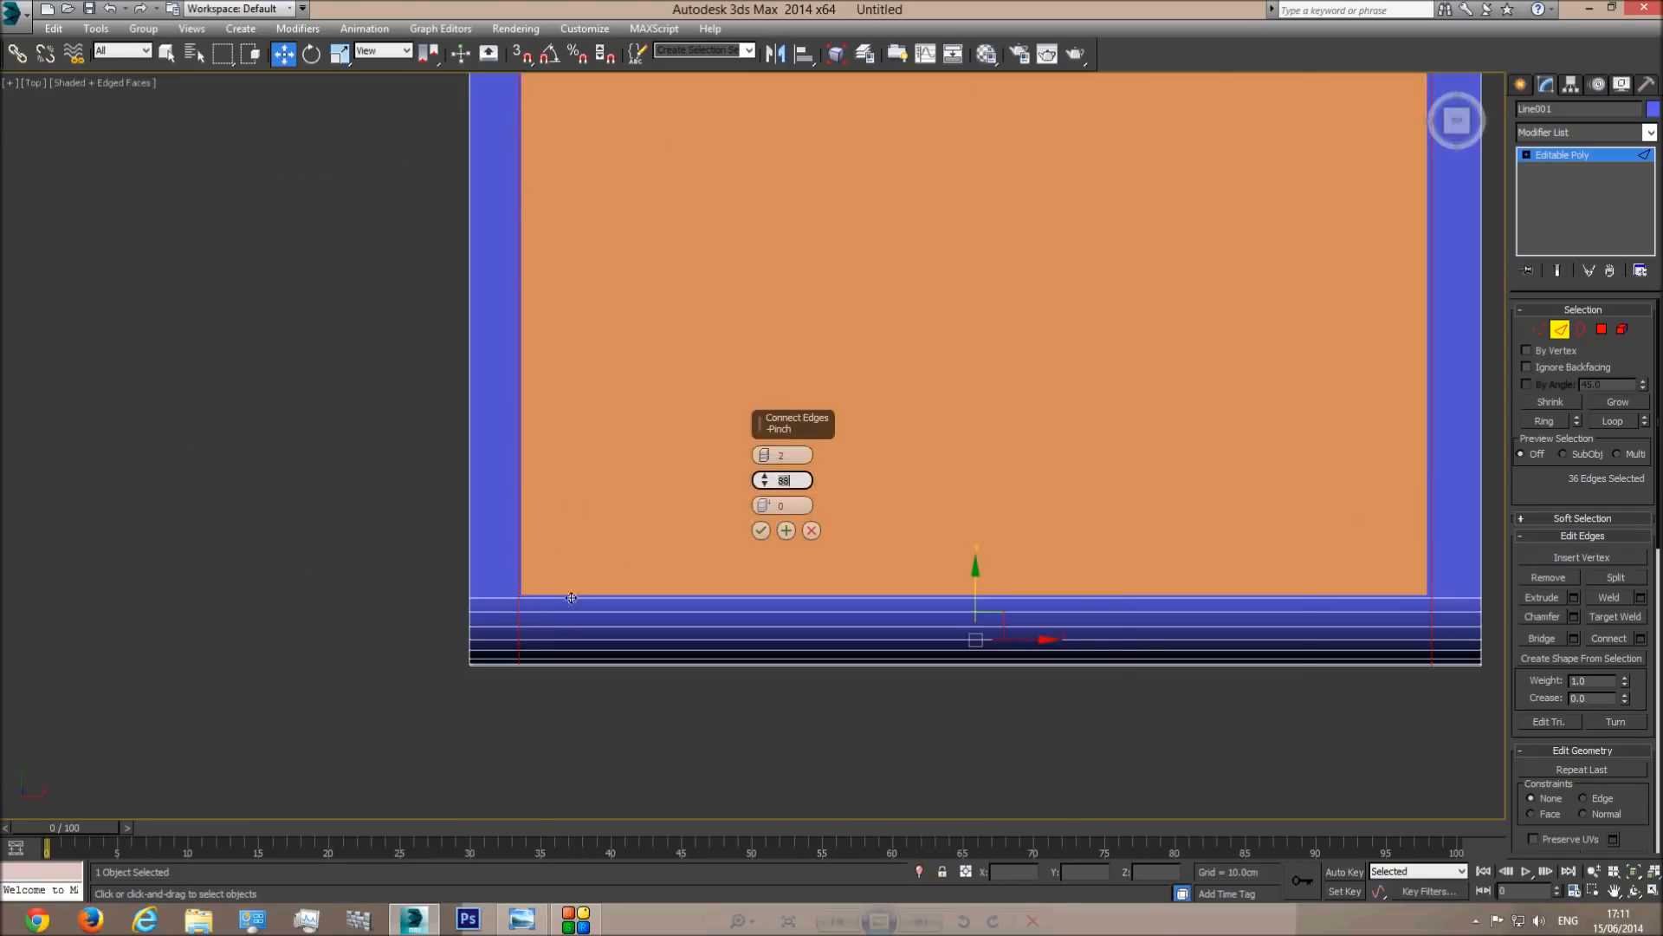
Check the new edge loops around the mattress in the perspective view and accept the connection.
click(522, 918)
click(413, 918)
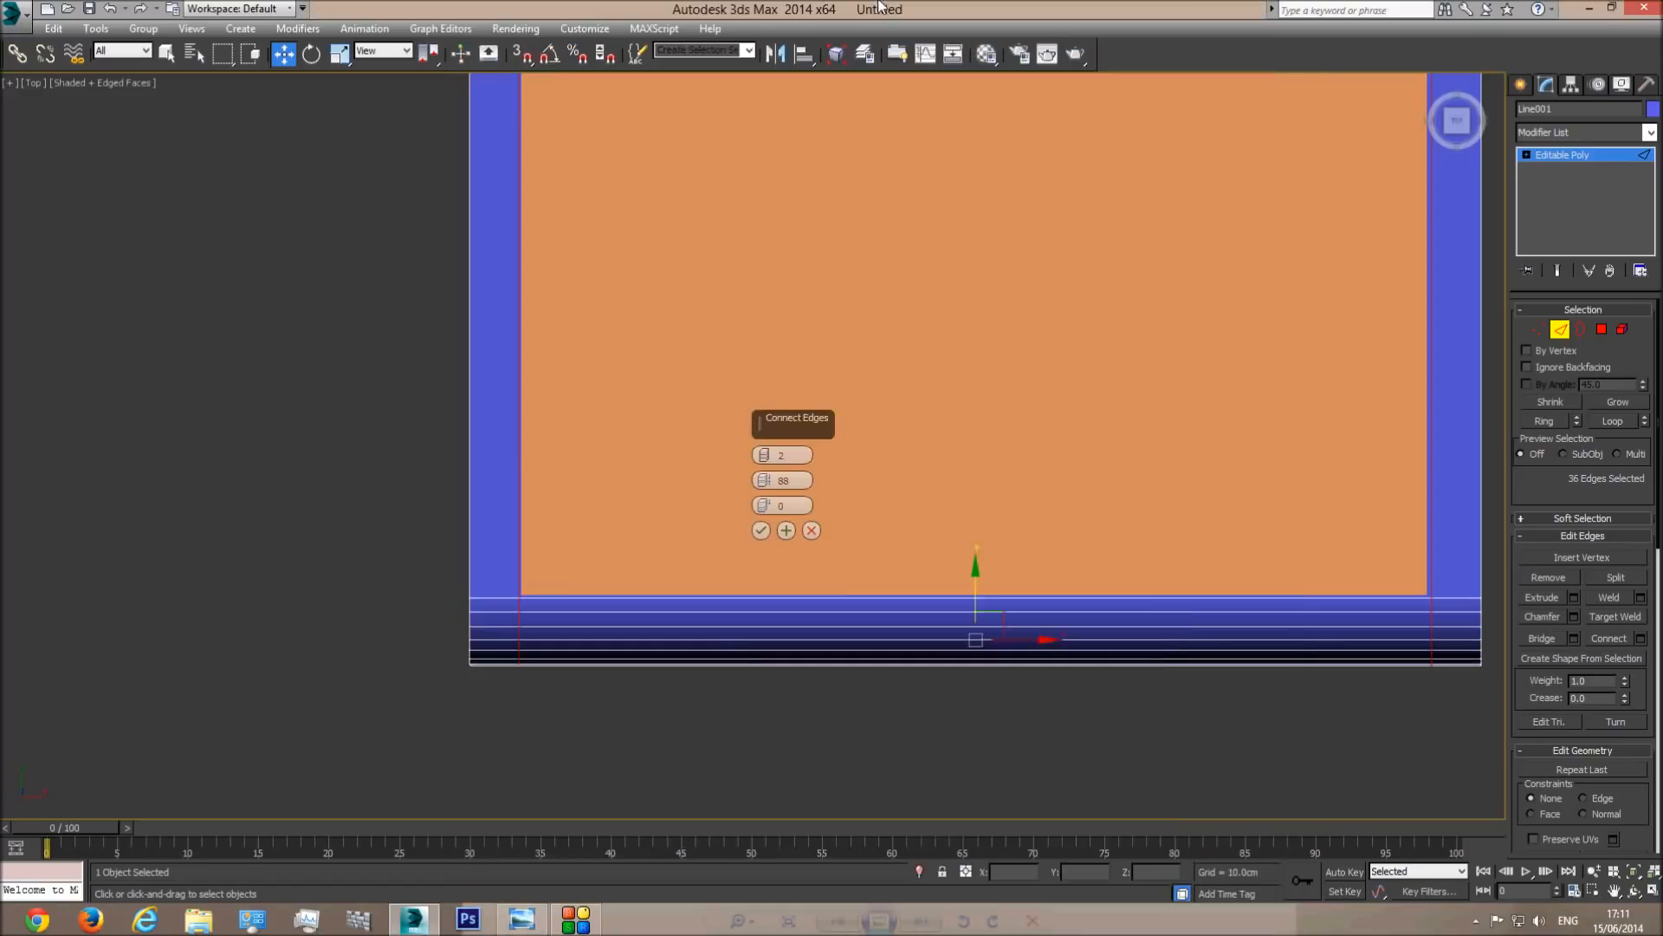
scroll(747, 685, down, 2)
key(p)
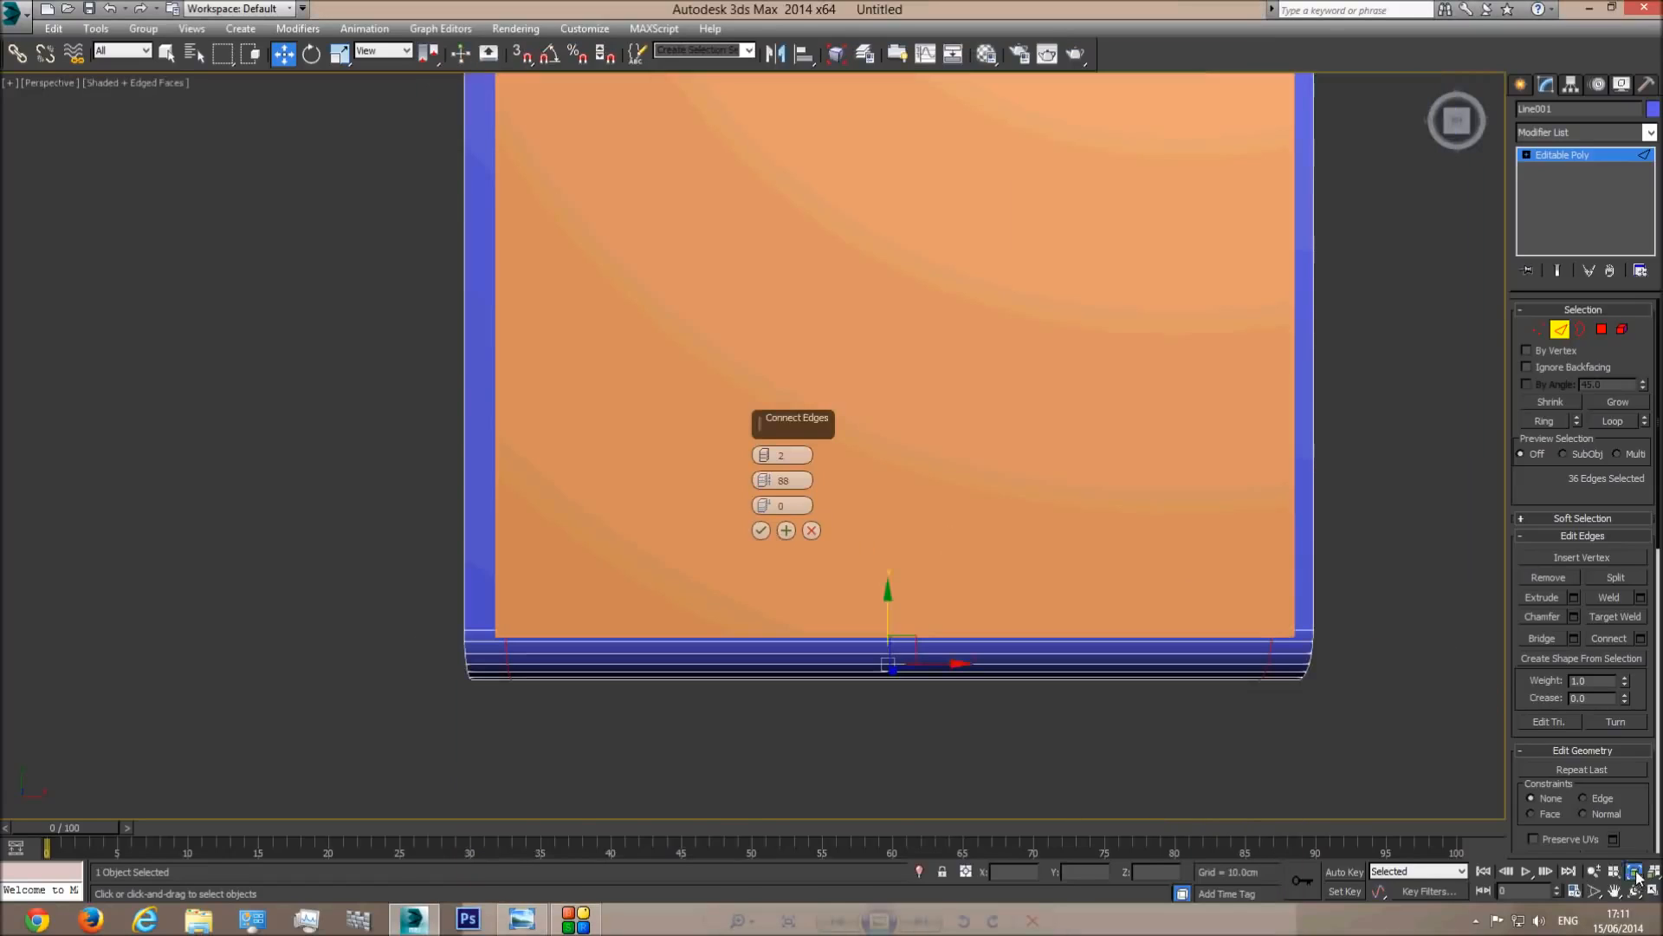
click(1634, 890)
drag(772, 631, 864, 578)
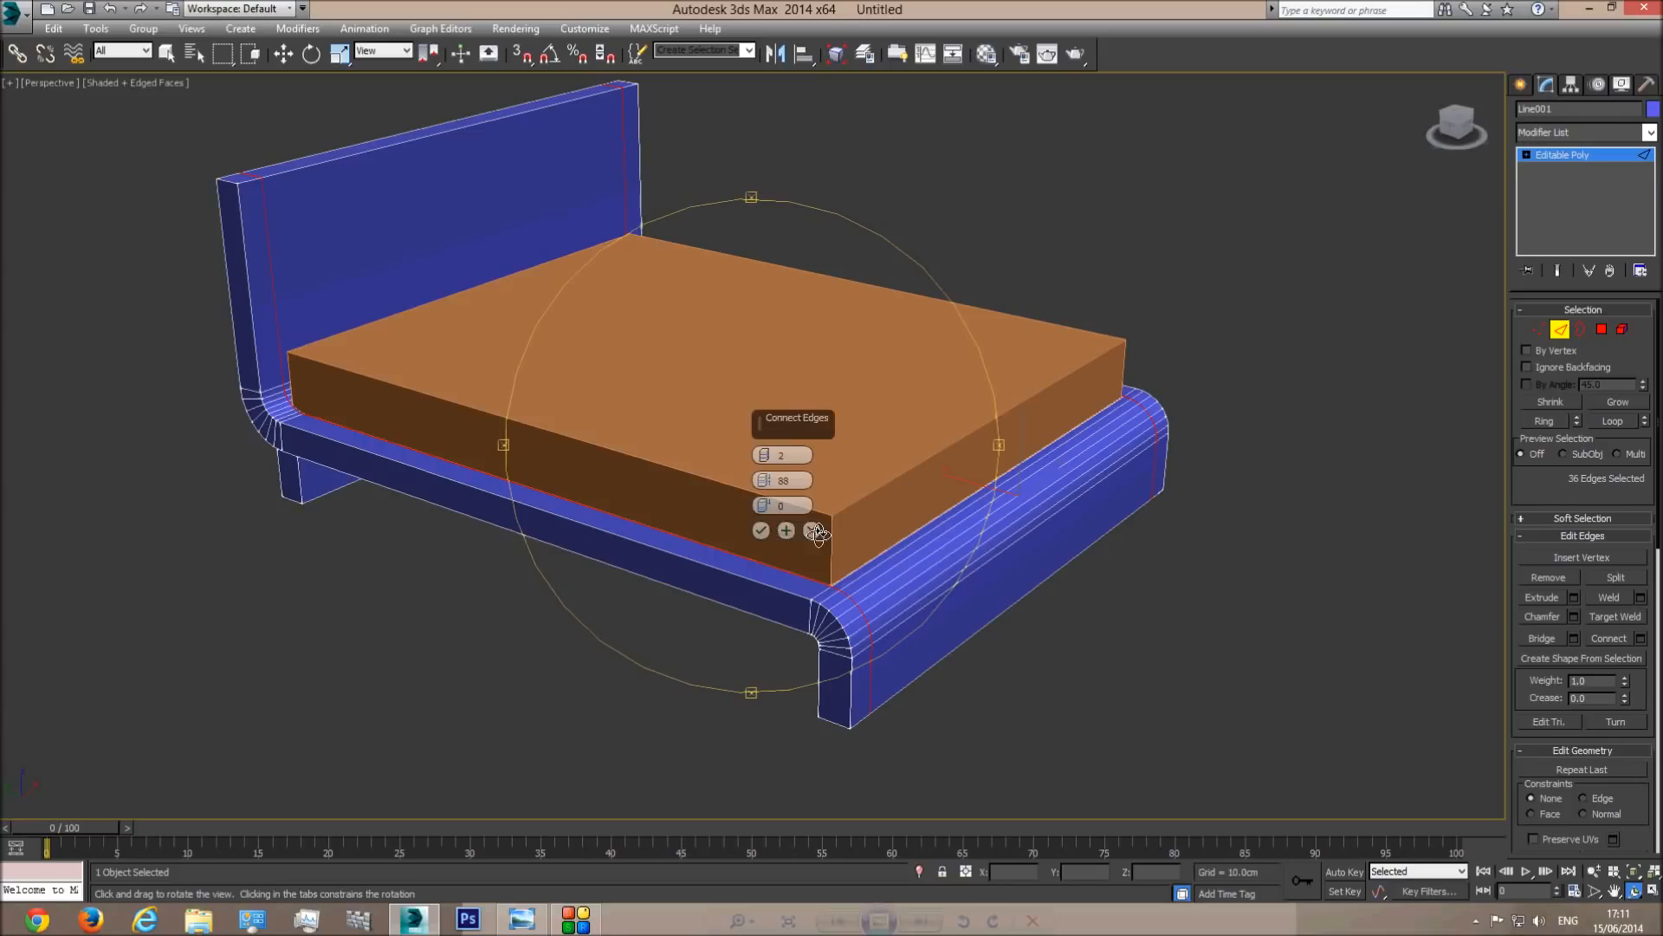
click(761, 530)
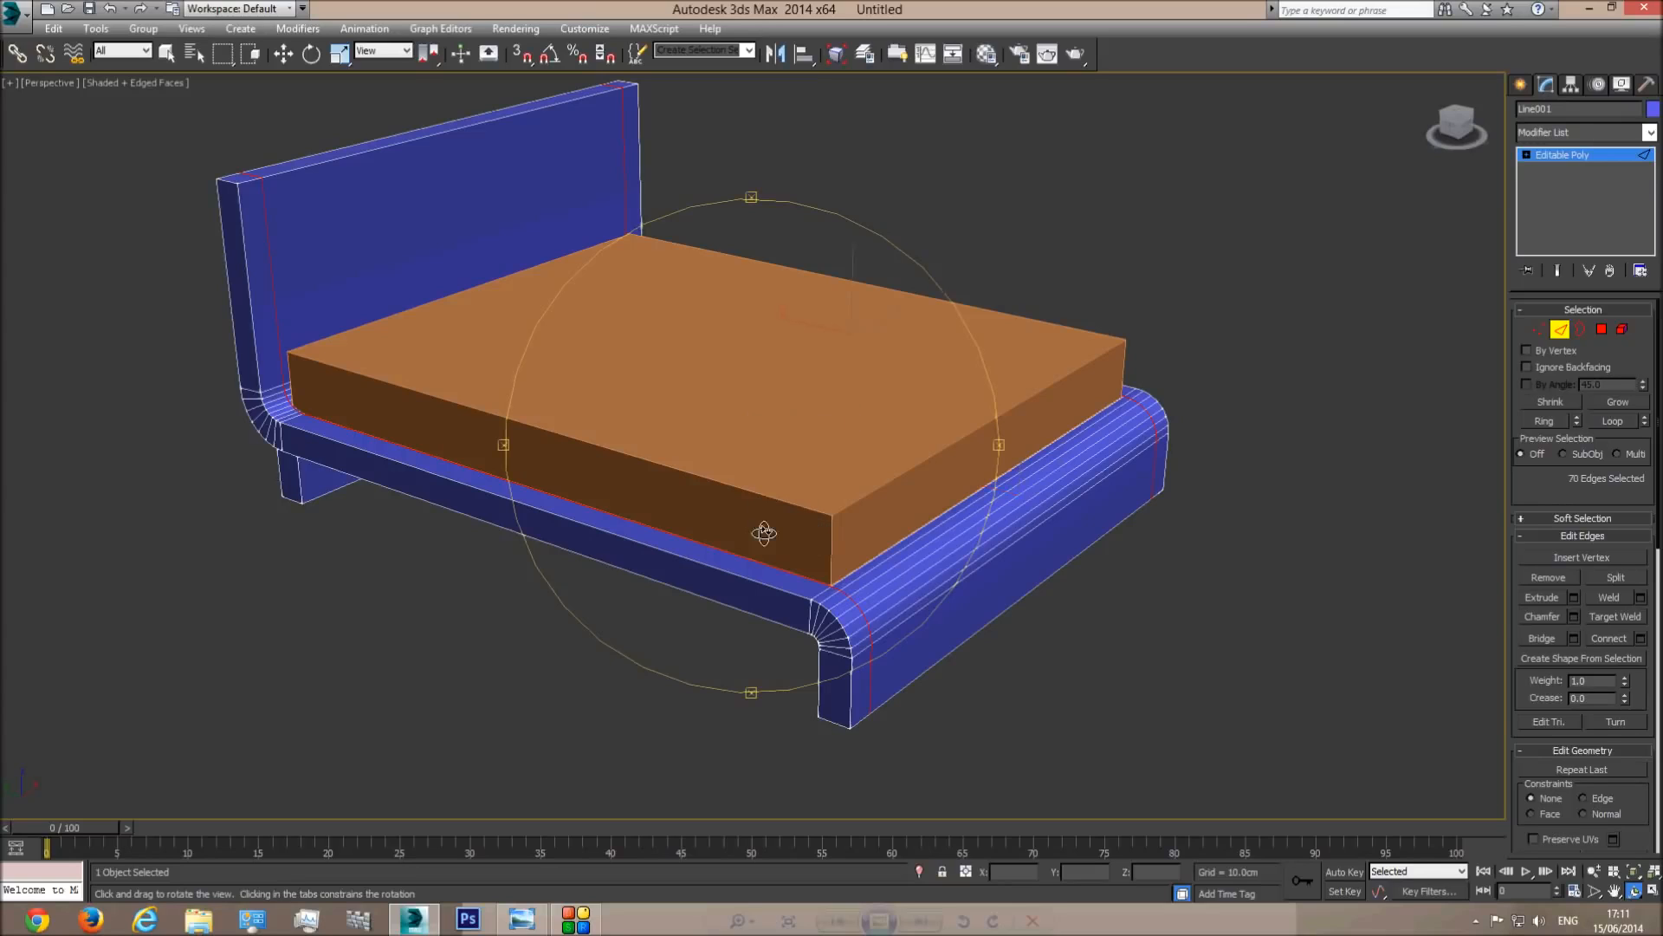
At vertex level, activate a Slice Plane on the bed frame and rotate it 90° about Y with angle snap on.
drag(762, 531, 891, 612)
scroll(518, 533, up, 4)
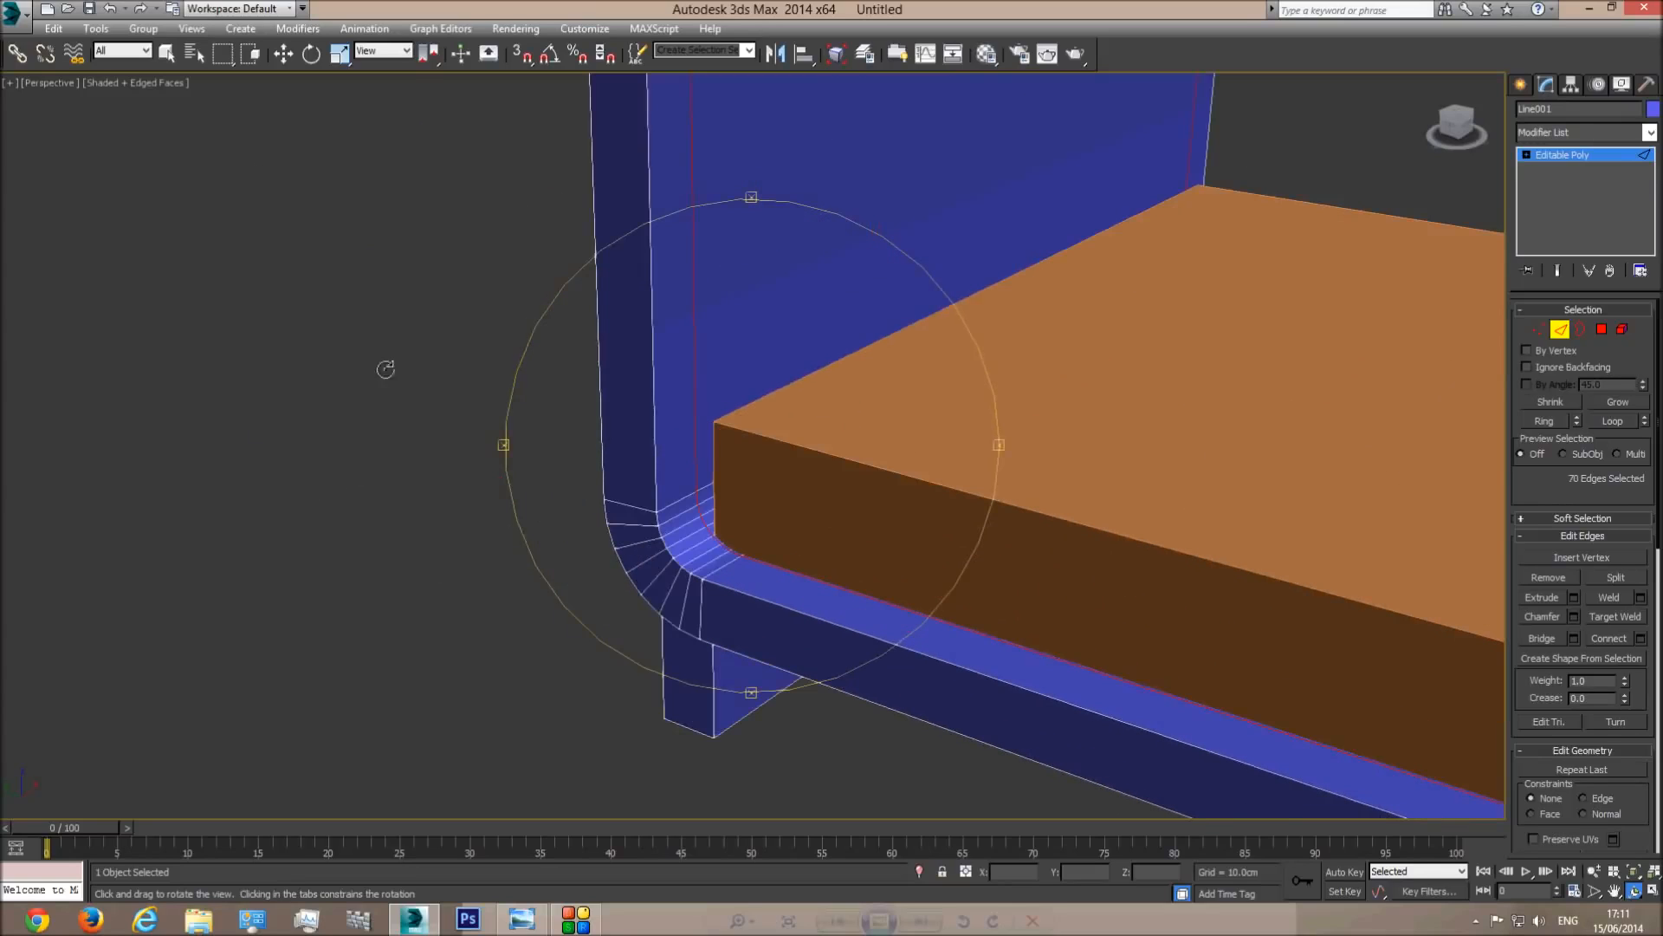
click(1540, 330)
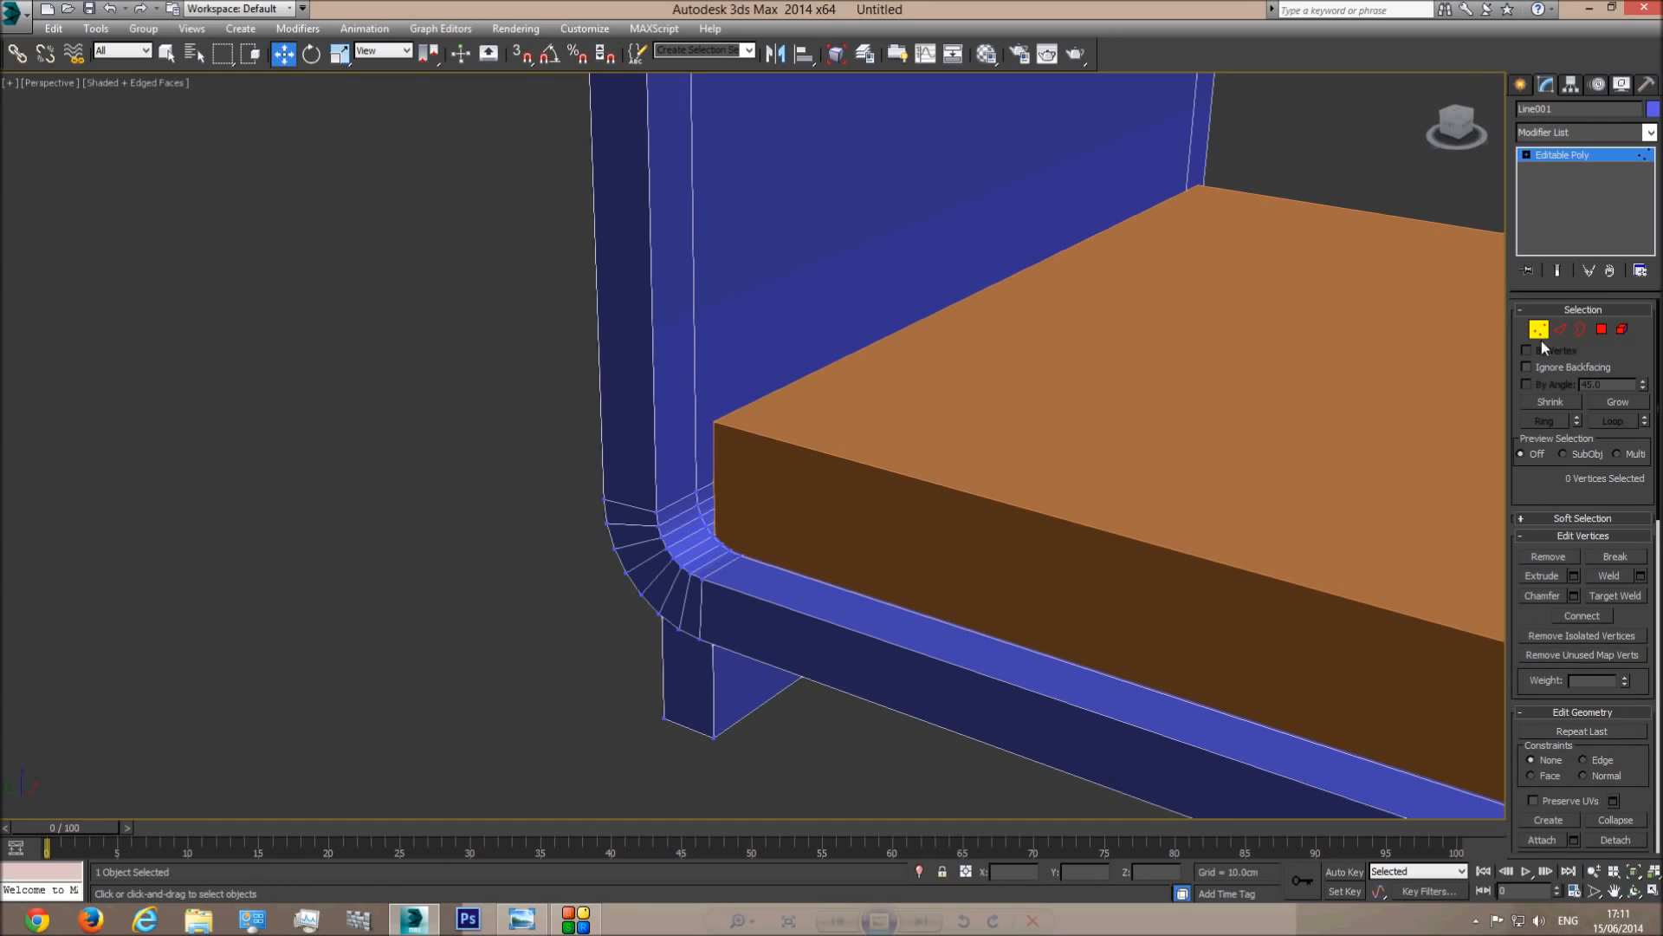
scroll(1557, 450, down, 4)
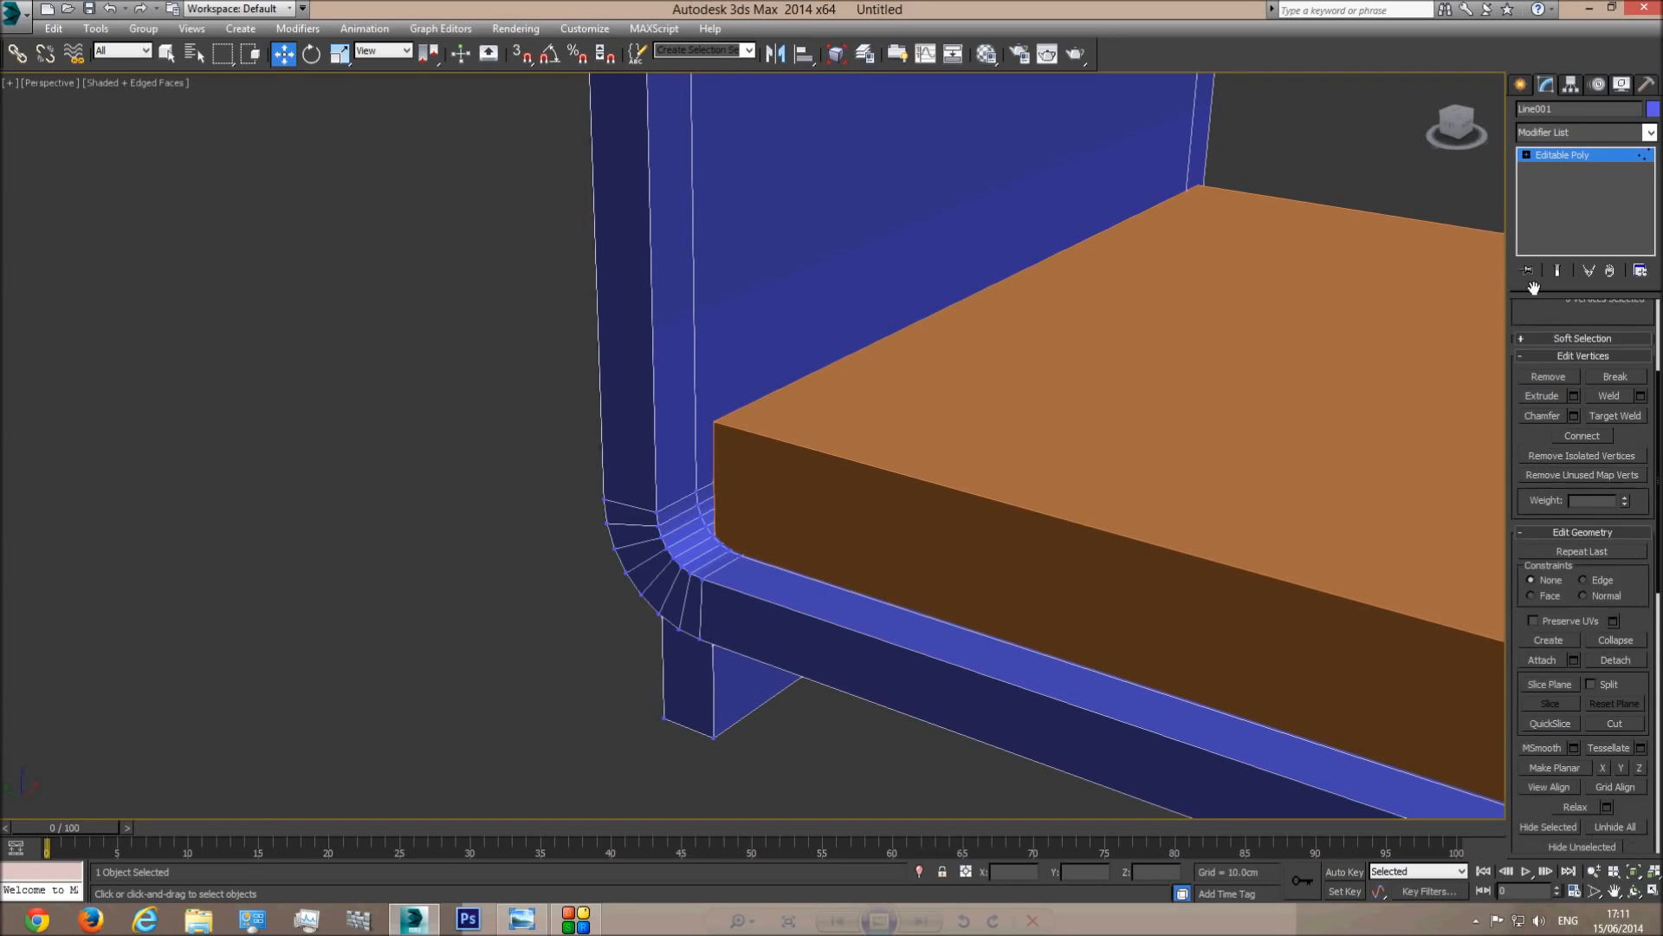
click(1539, 596)
scroll(904, 425, down, 10)
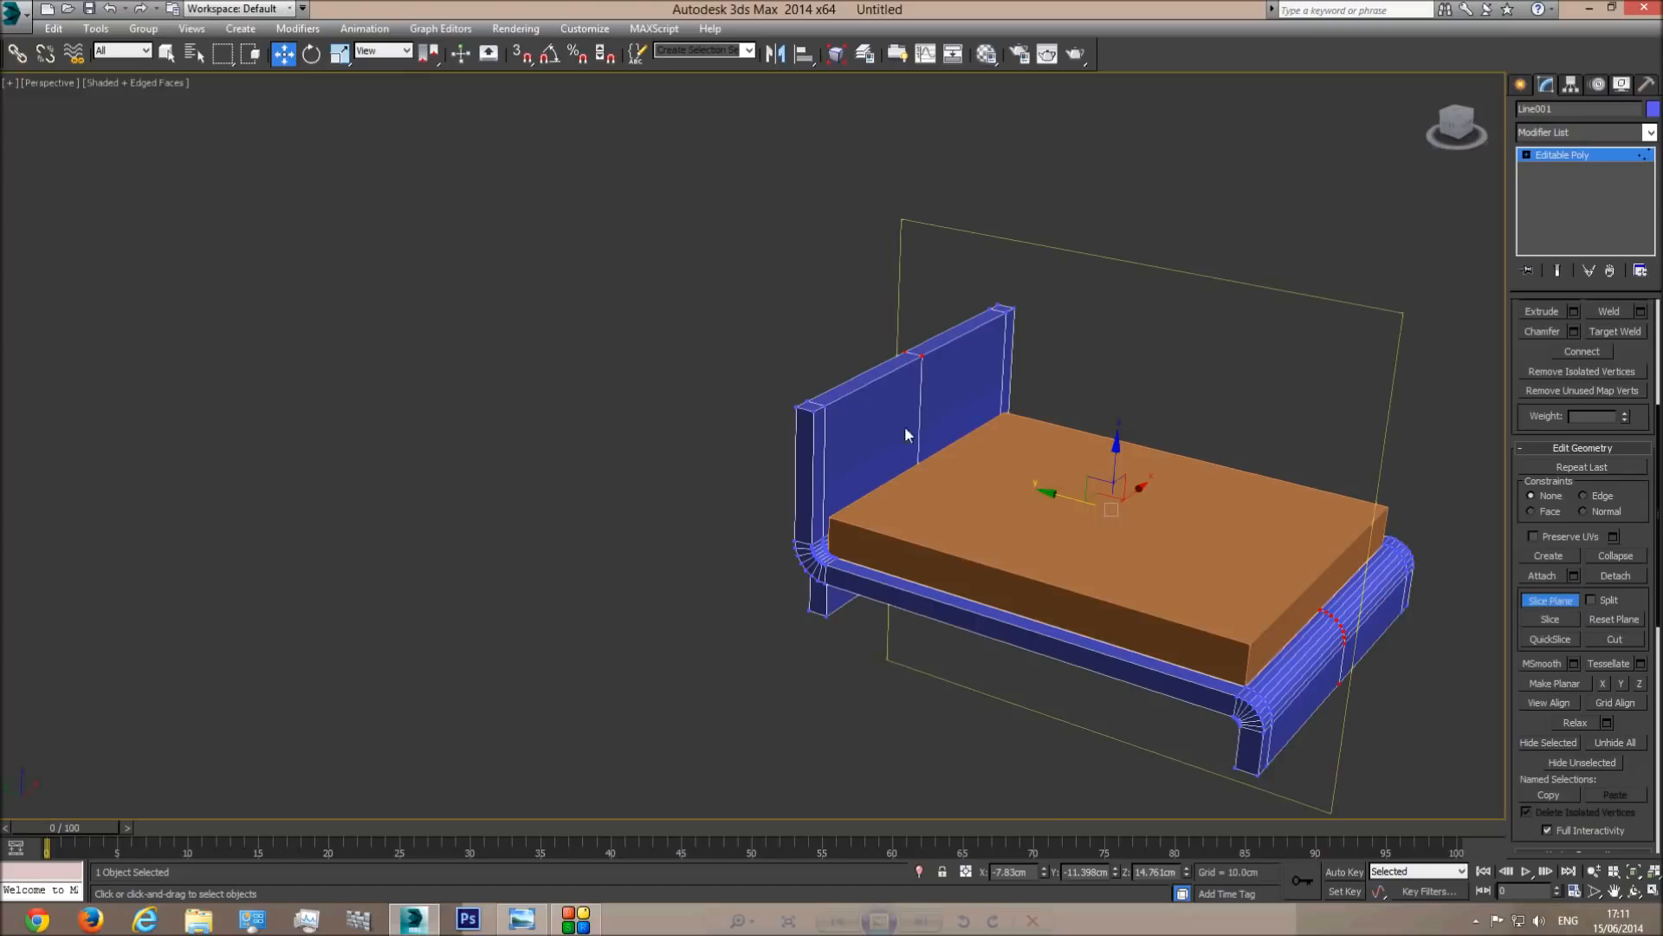
click(310, 53)
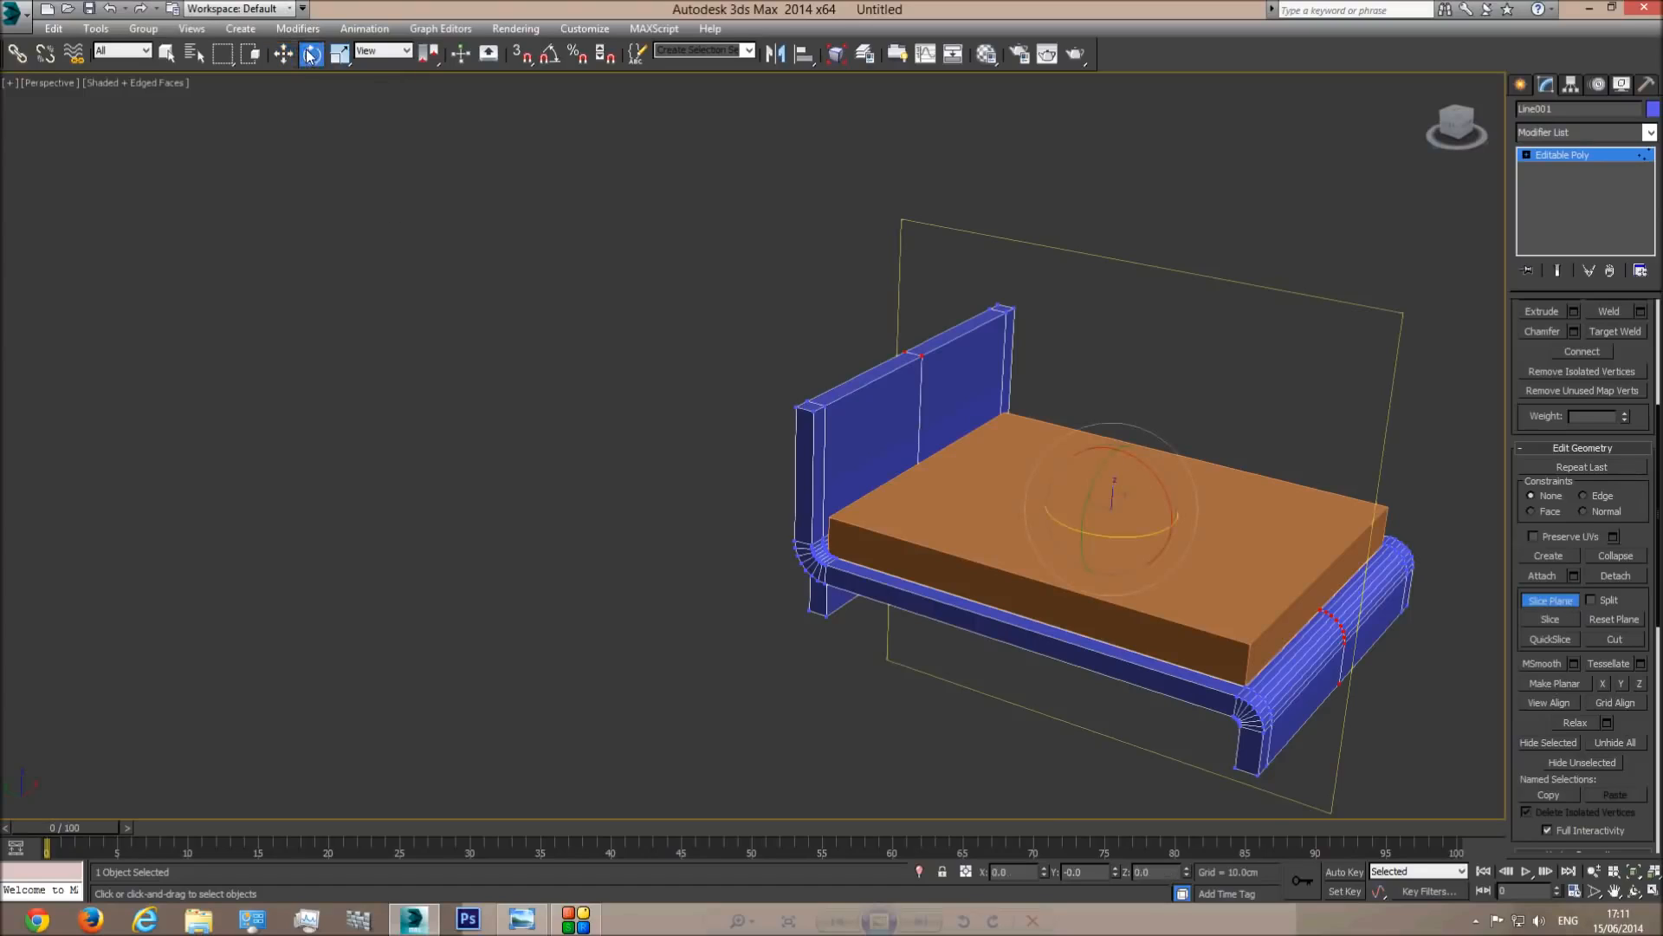
click(550, 62)
drag(1095, 491, 1077, 564)
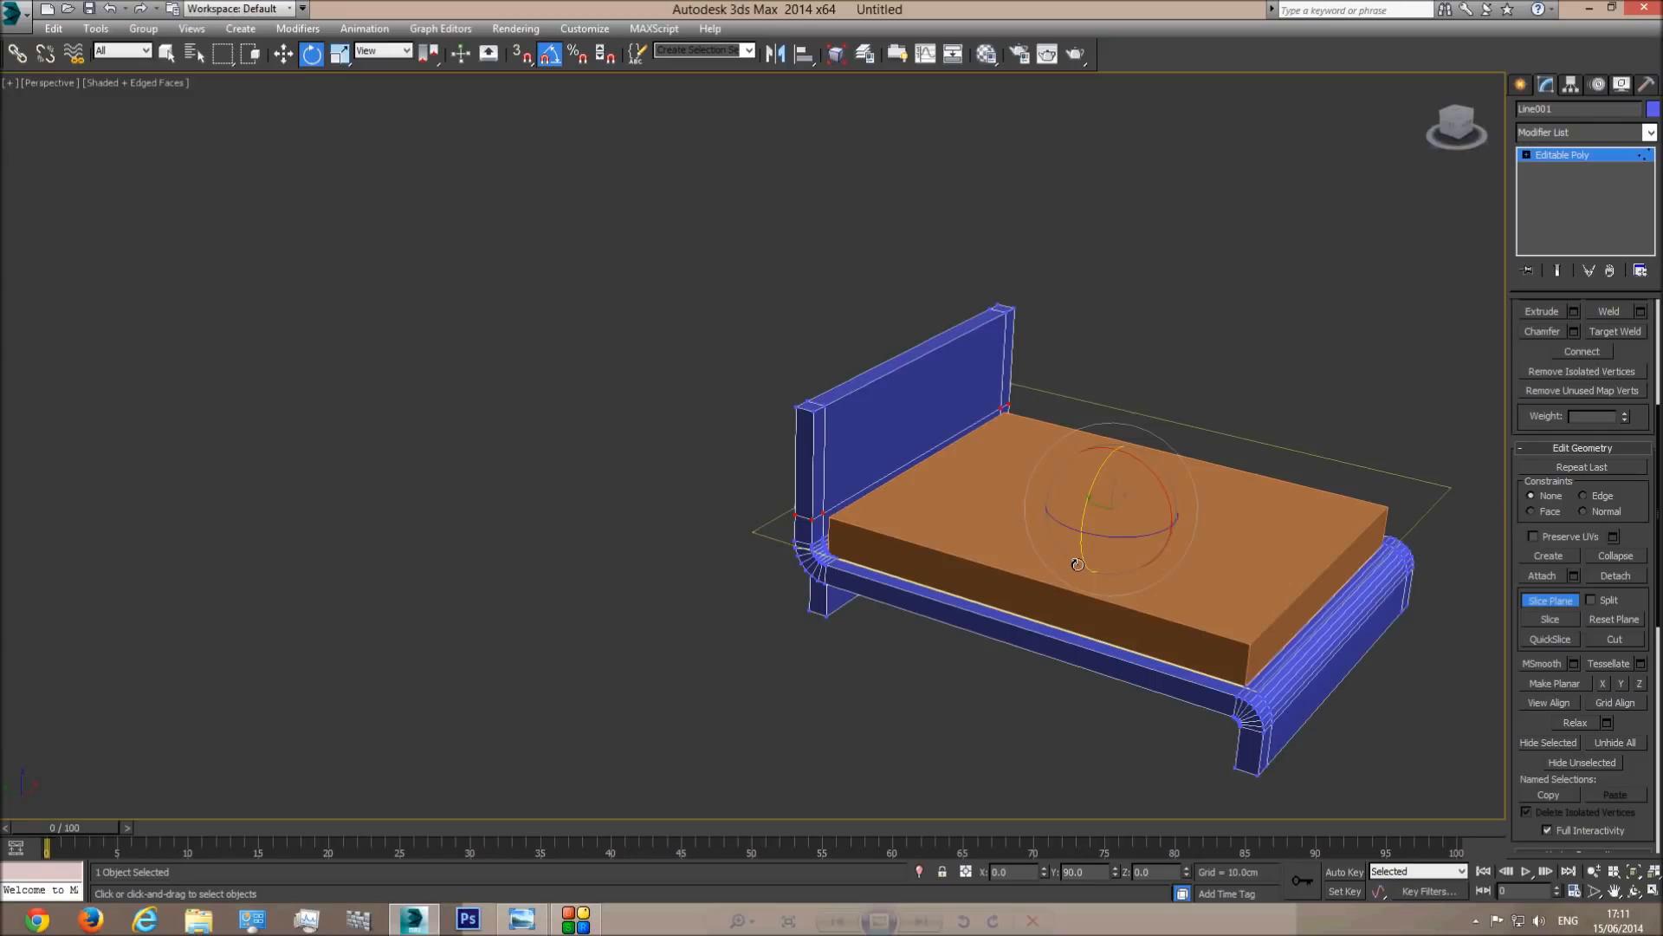
In Left view, lower the slice plane to just below the mattress top, slice the headboard there and leave the slice plane.
key(l)
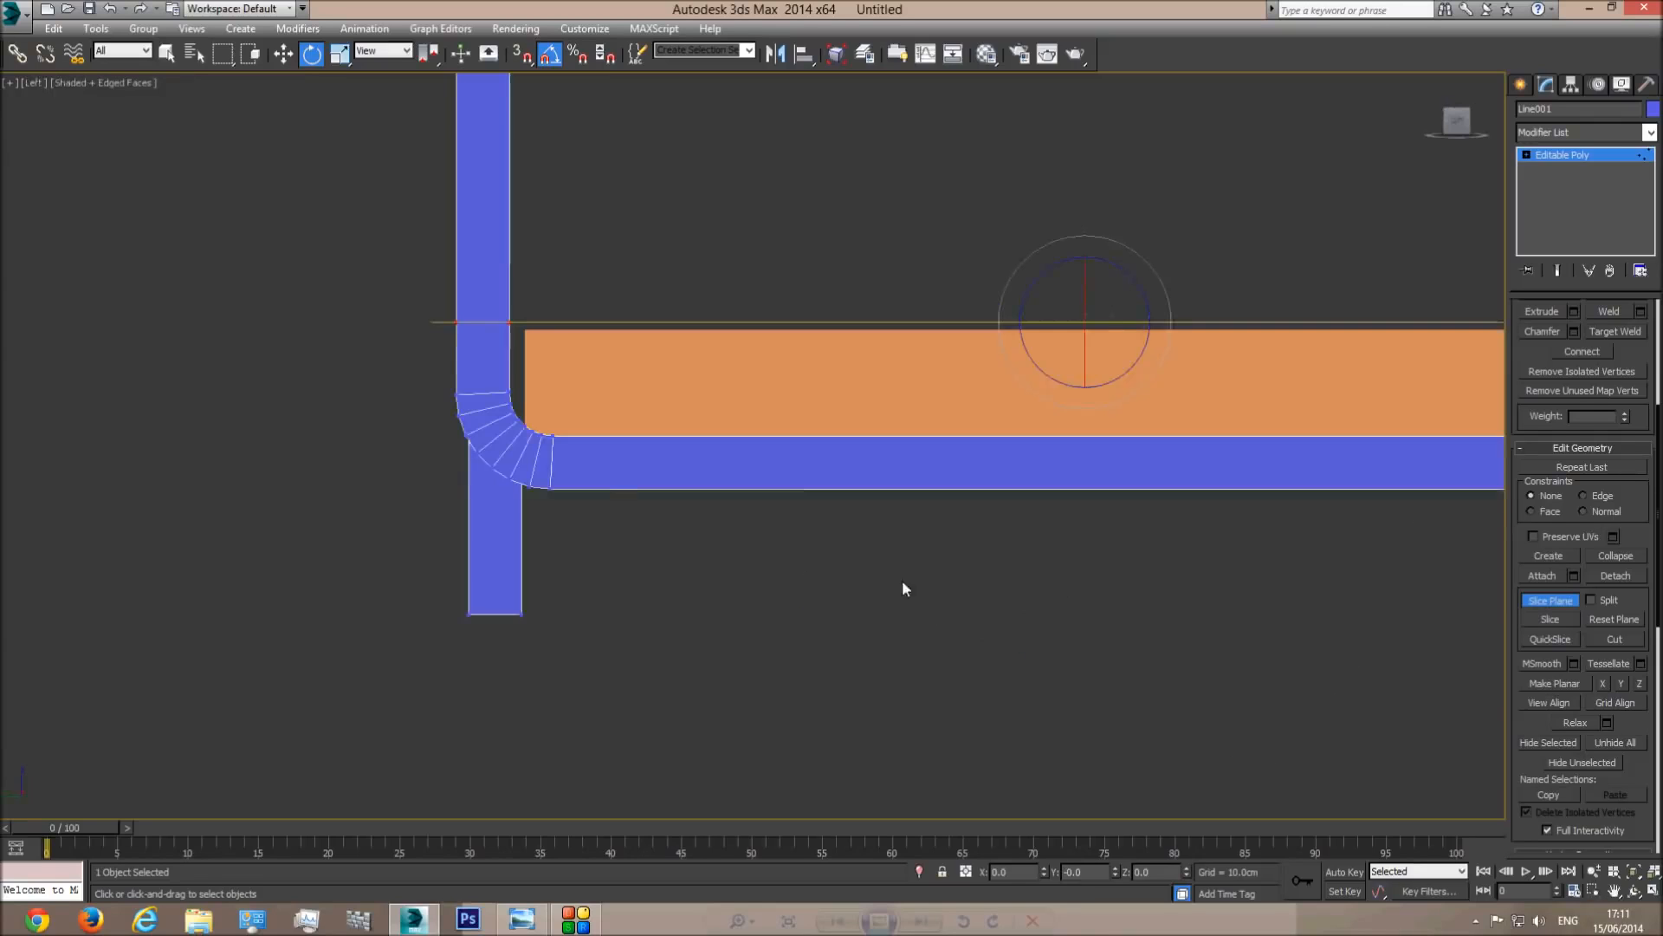
click(518, 916)
key(Right)
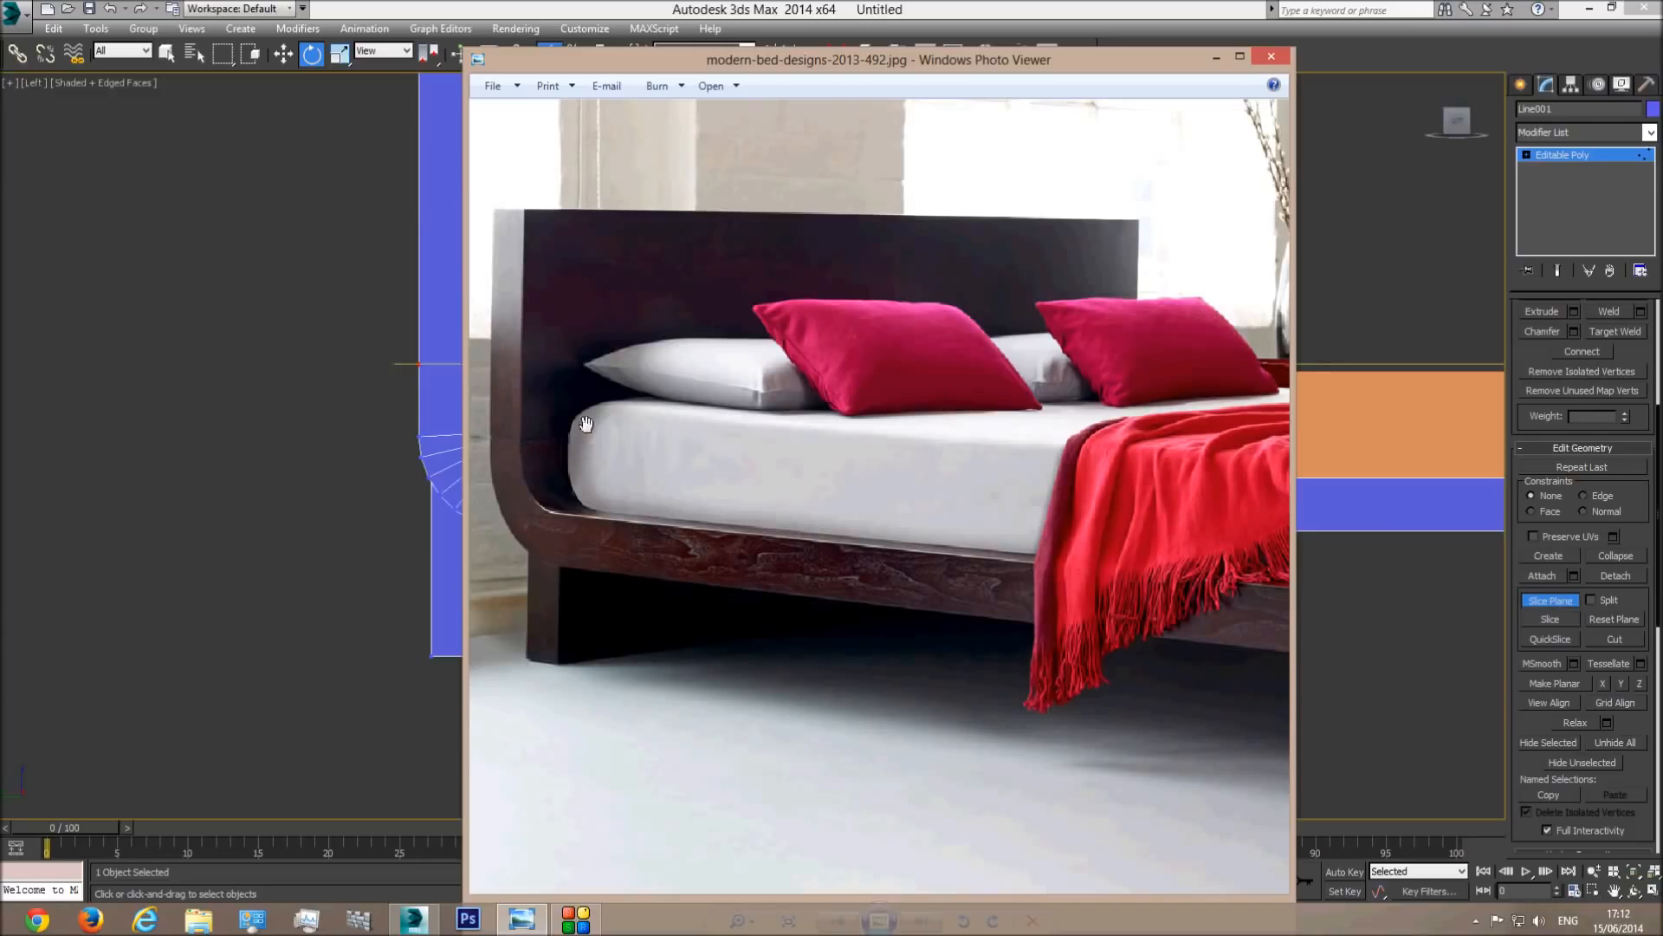
click(661, 8)
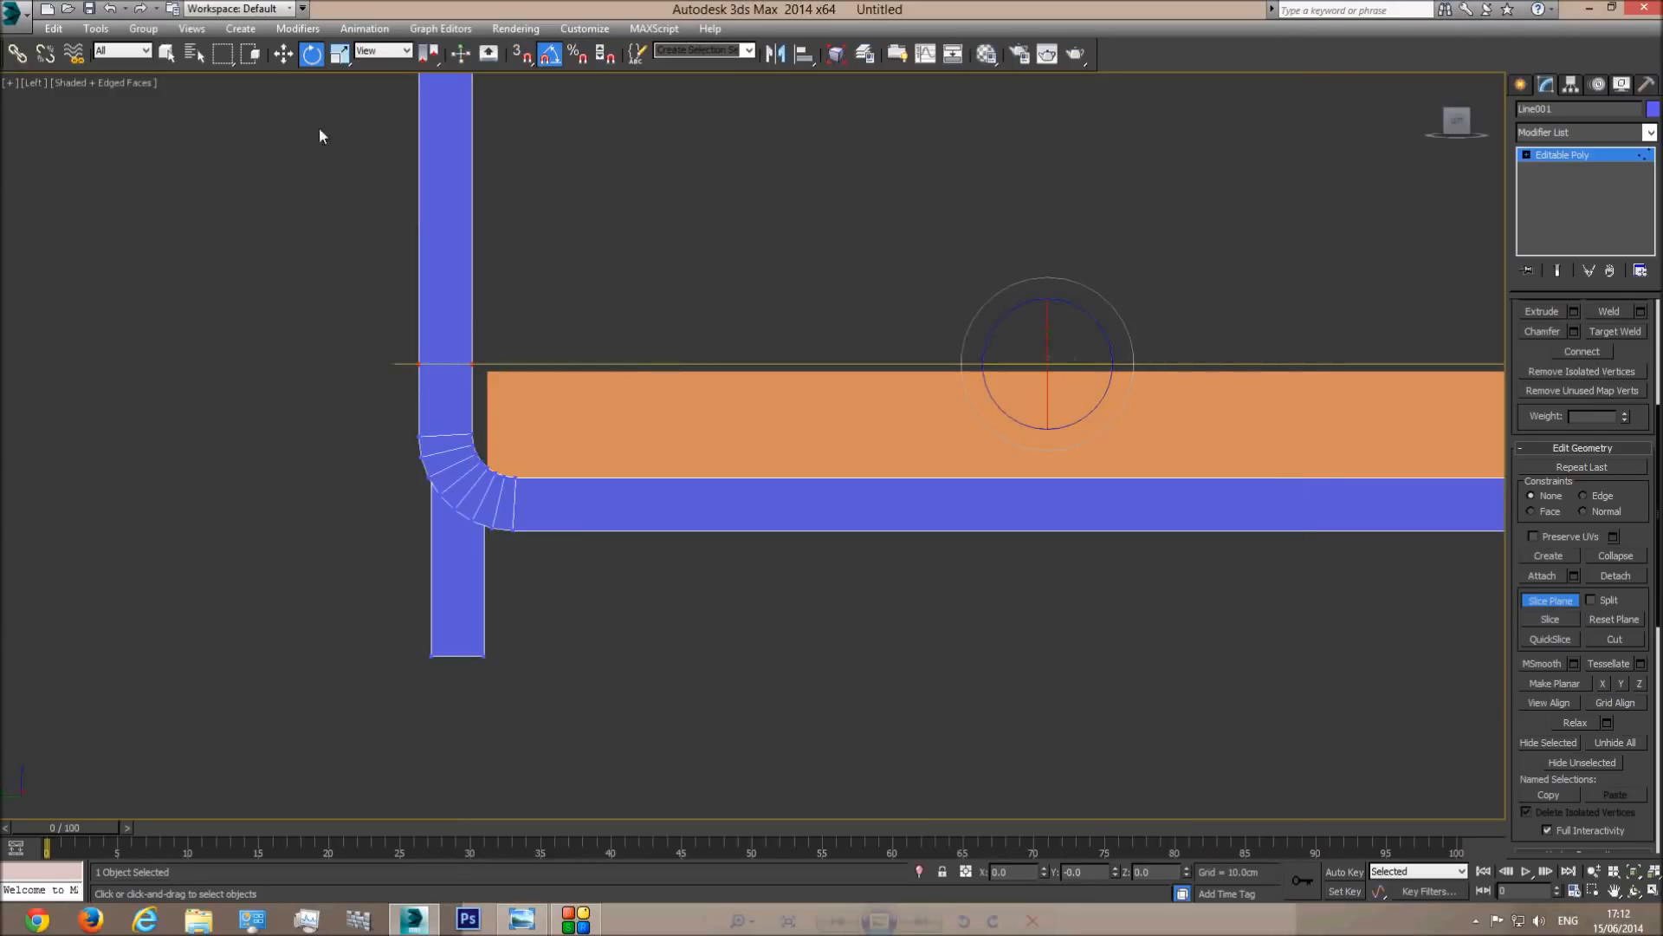
key(w)
drag(1047, 319, 1047, 355)
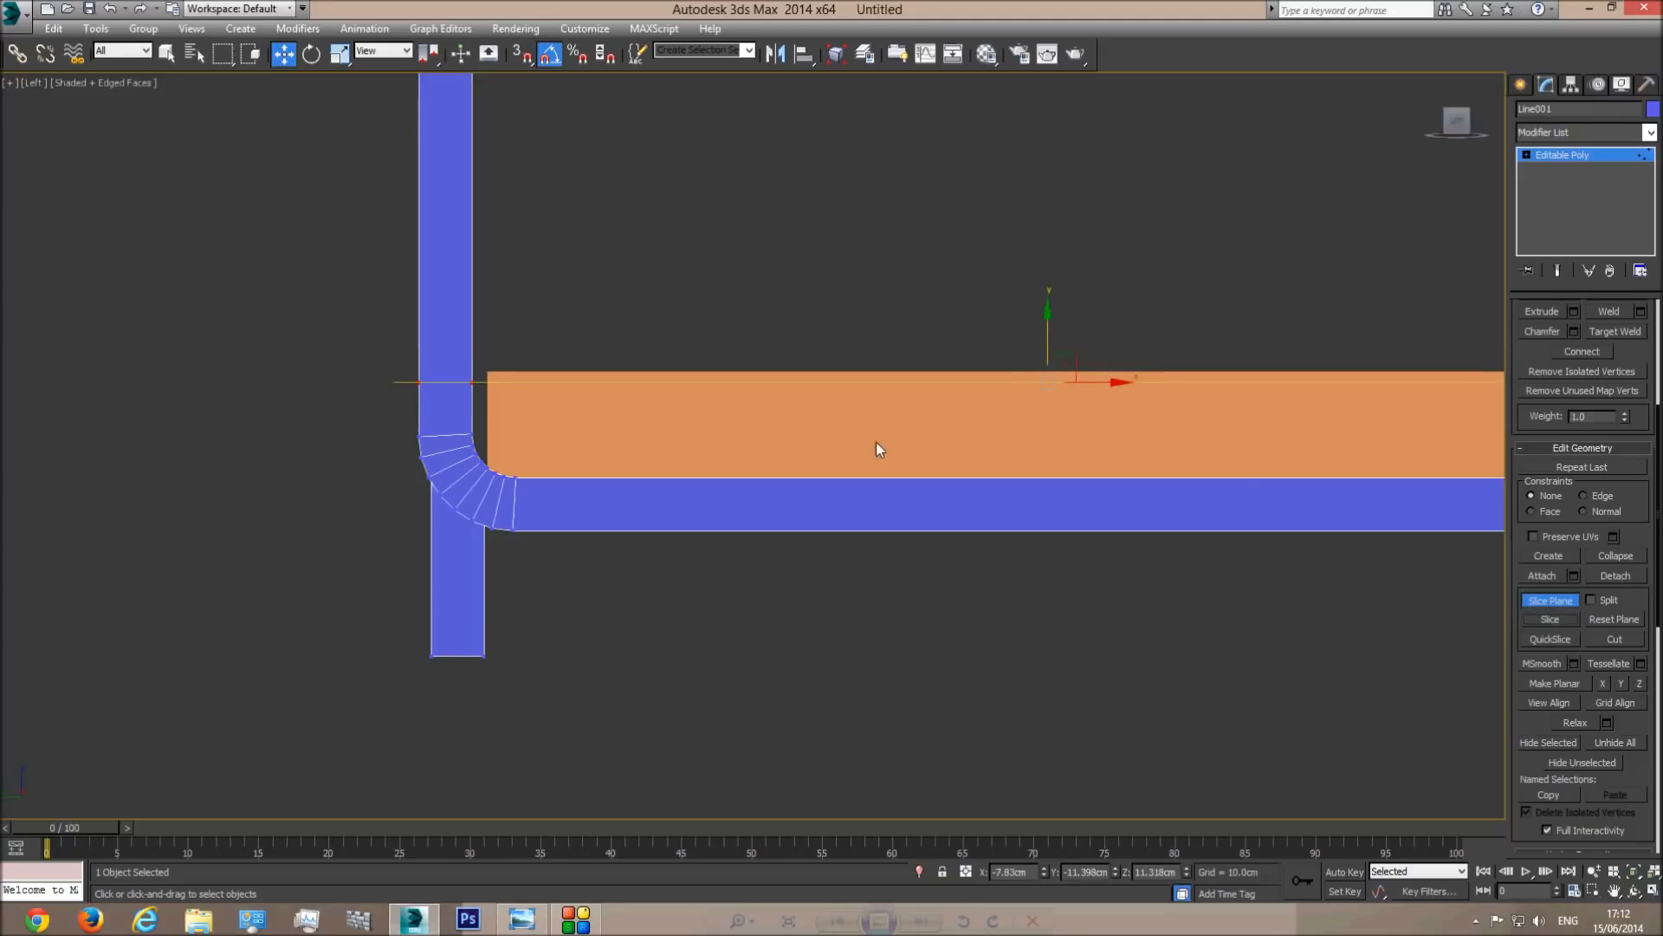
scroll(876, 449, down, 4)
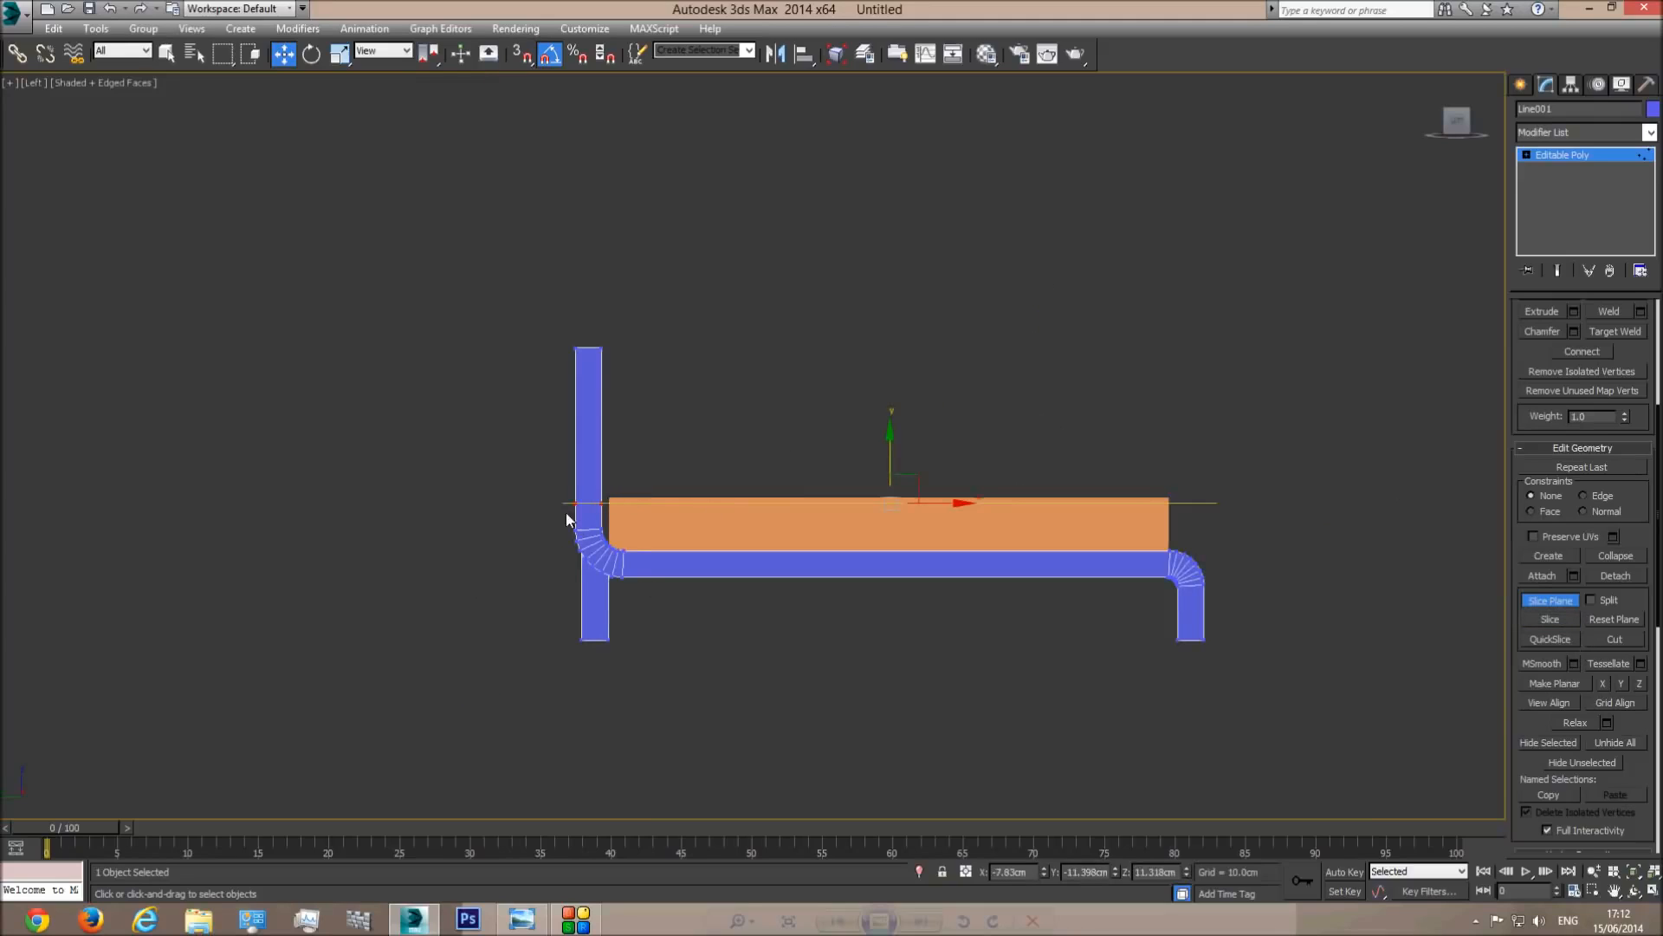
click(1540, 600)
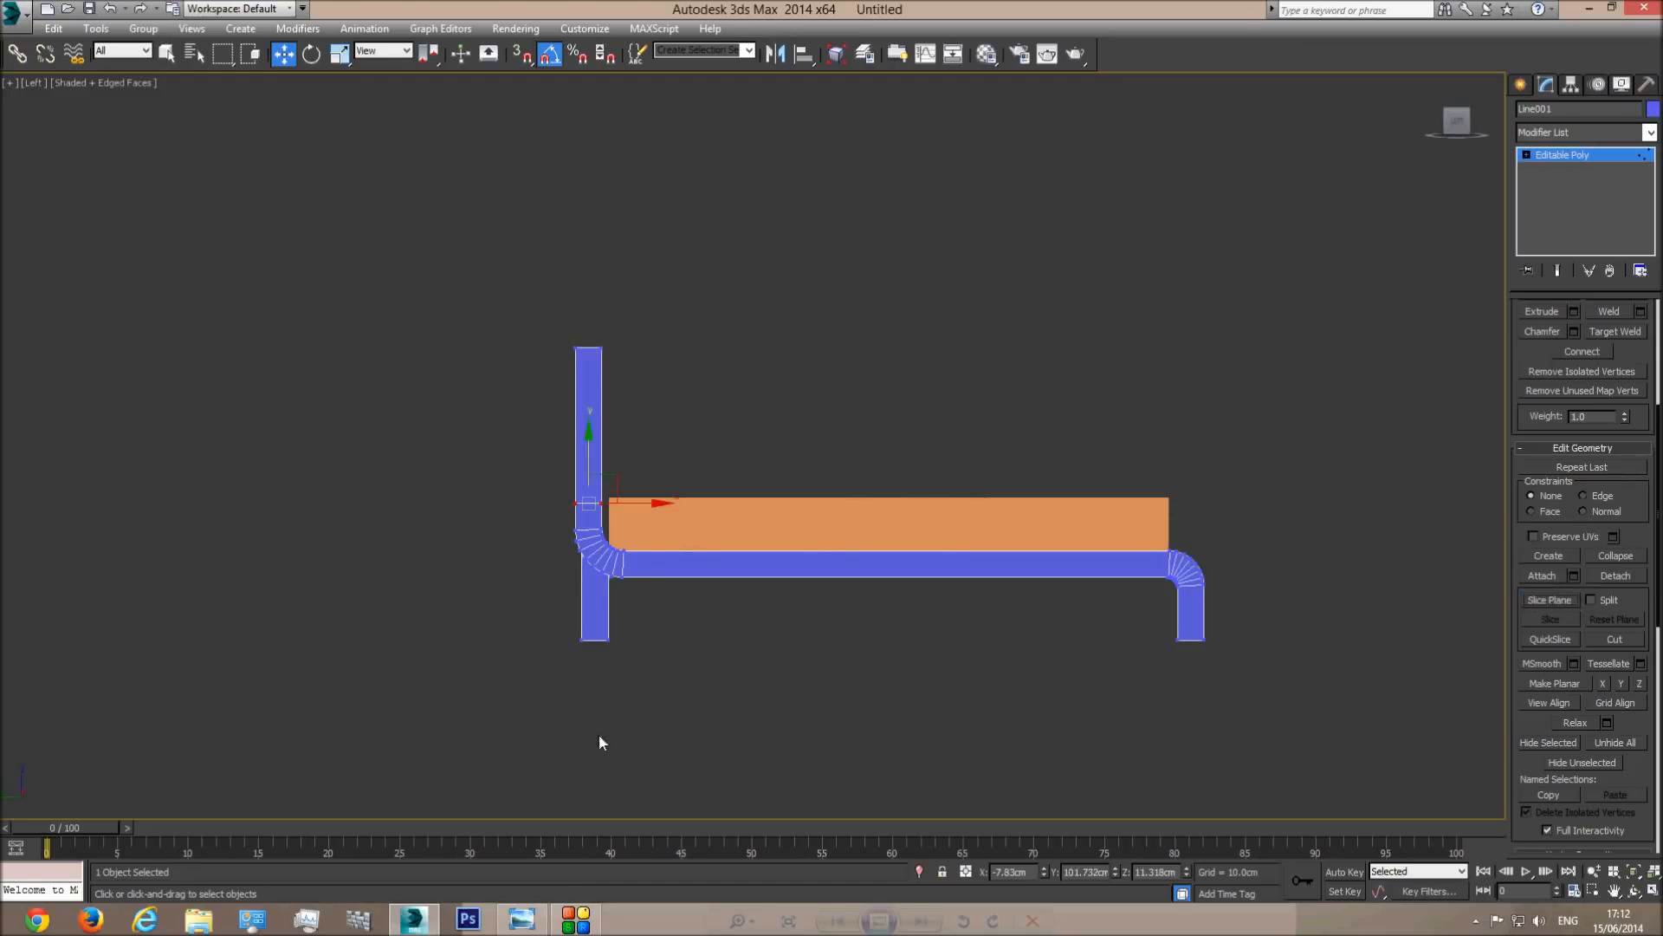
Lower the headboard's top vertices to a Z height of 52.371 cm, comparing the proportions with the reference photo.
click(530, 919)
click(530, 919)
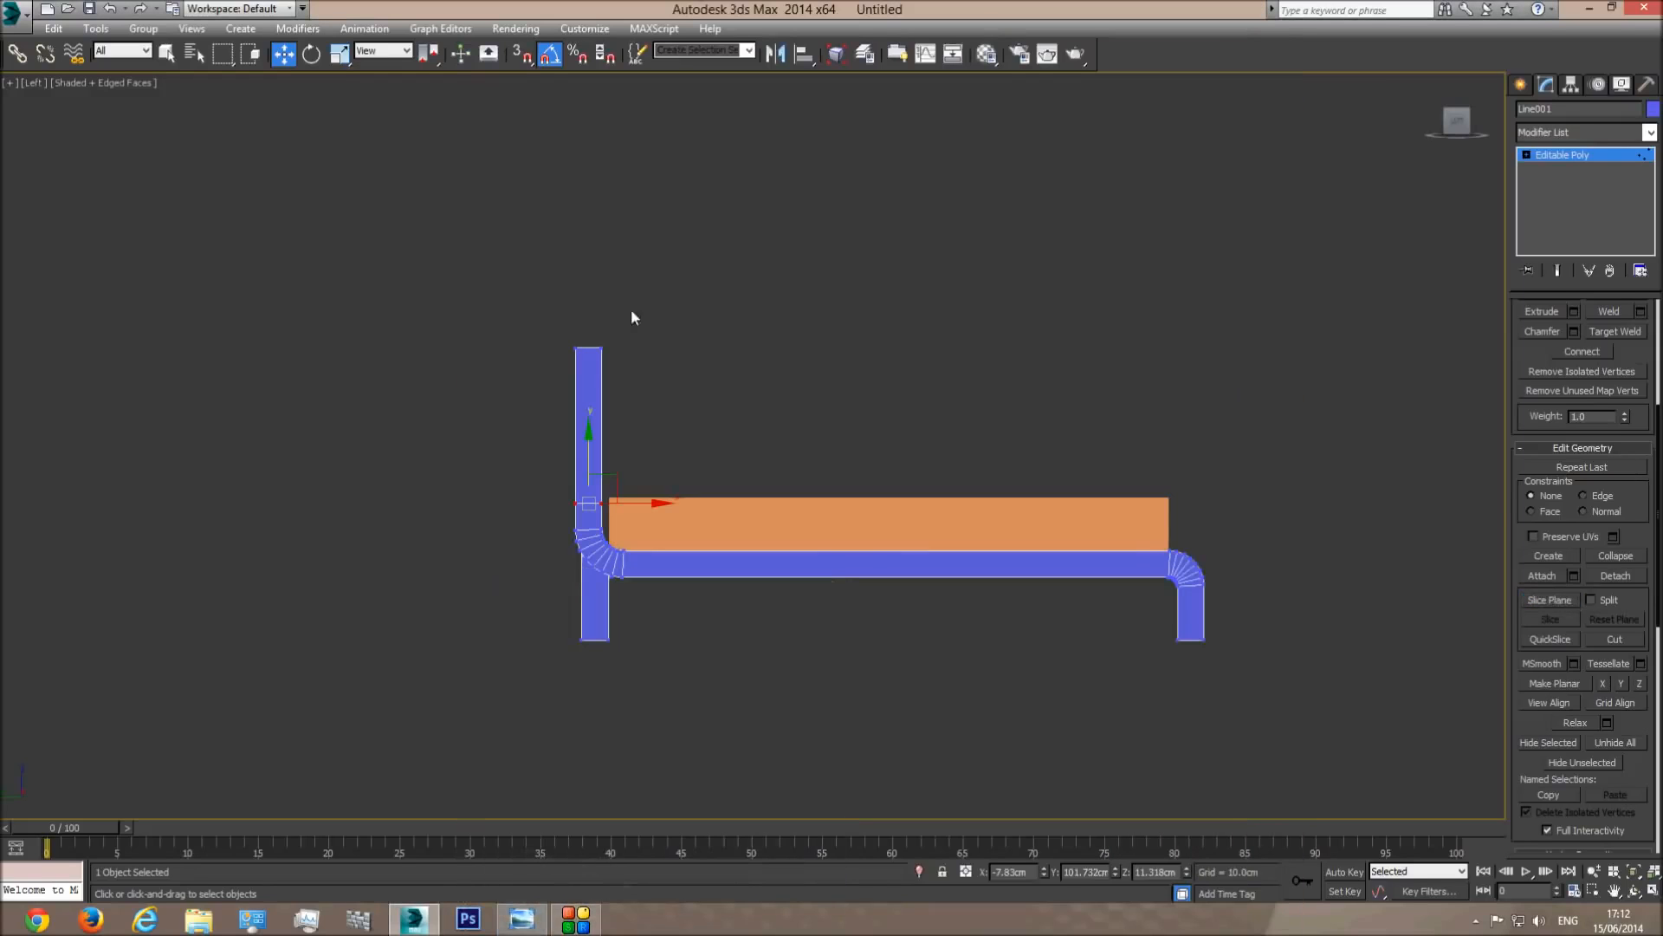
drag(700, 300, 447, 408)
drag(589, 293, 583, 336)
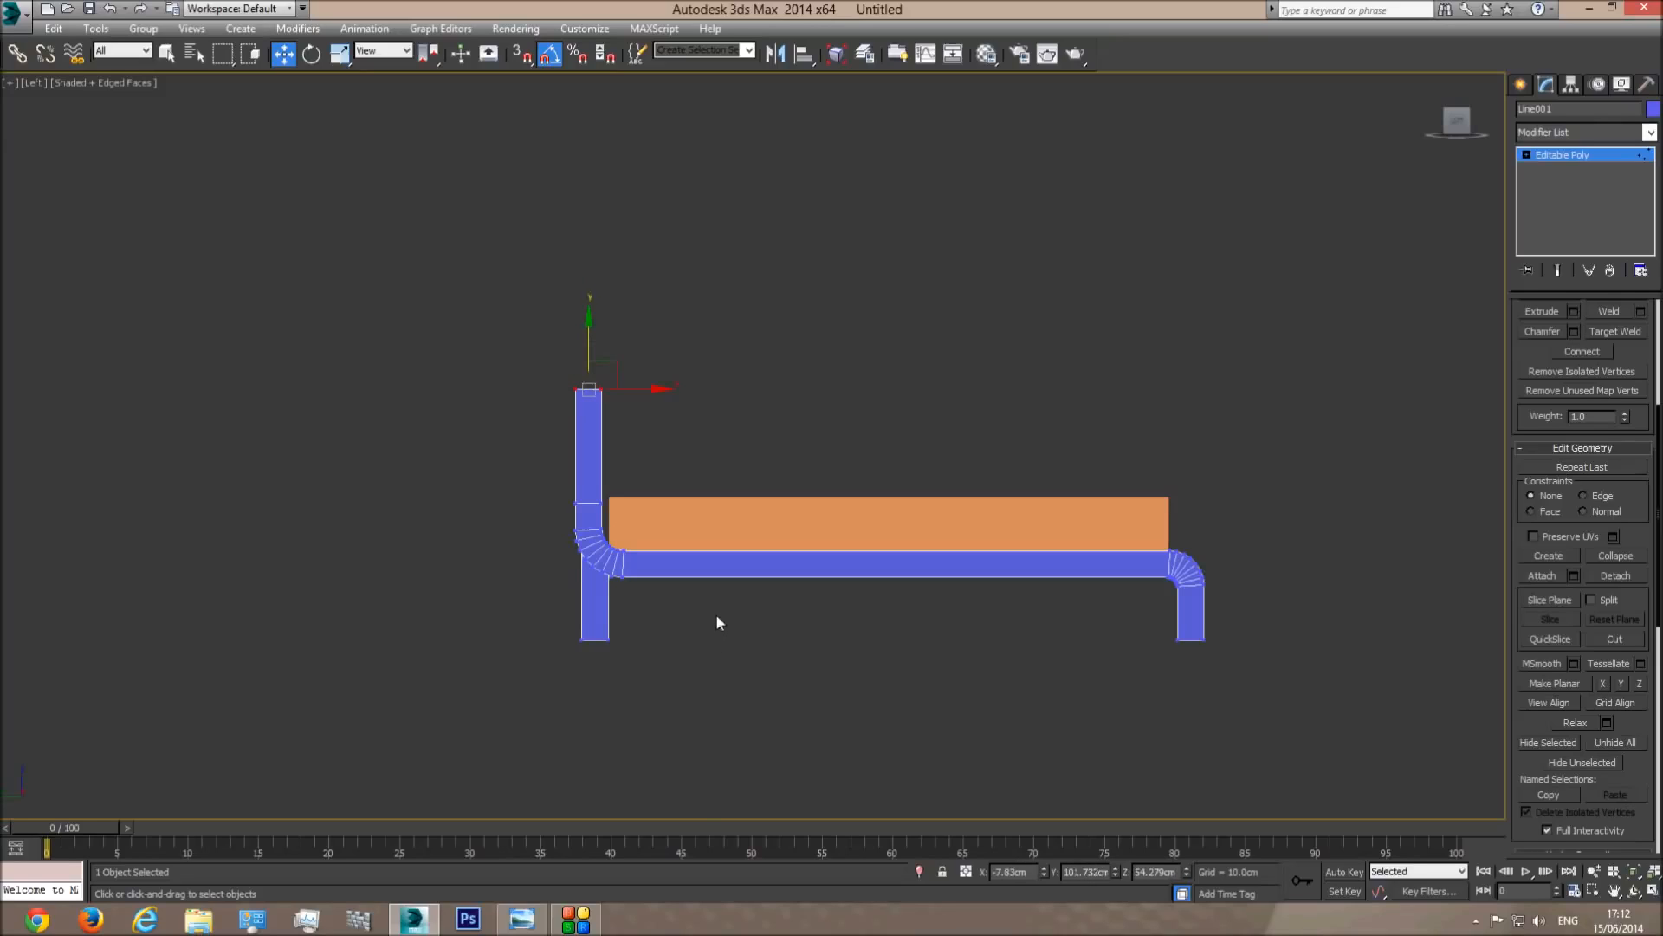
middle_drag(698, 626, 752, 578)
scroll(752, 579, up, 3)
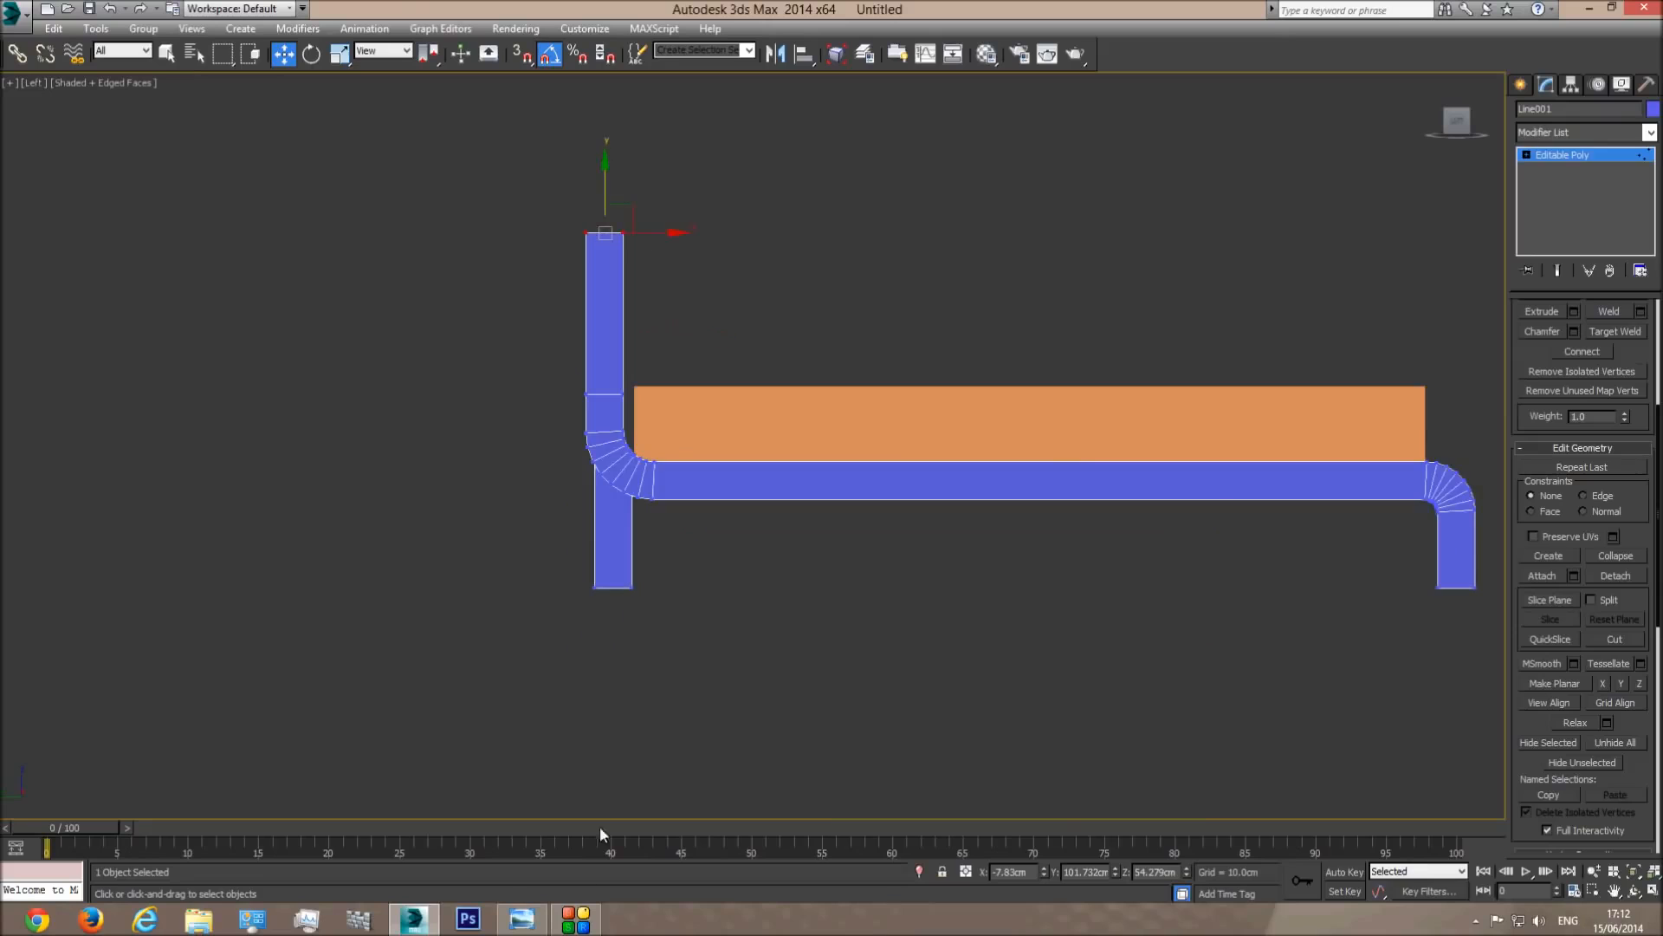
click(520, 920)
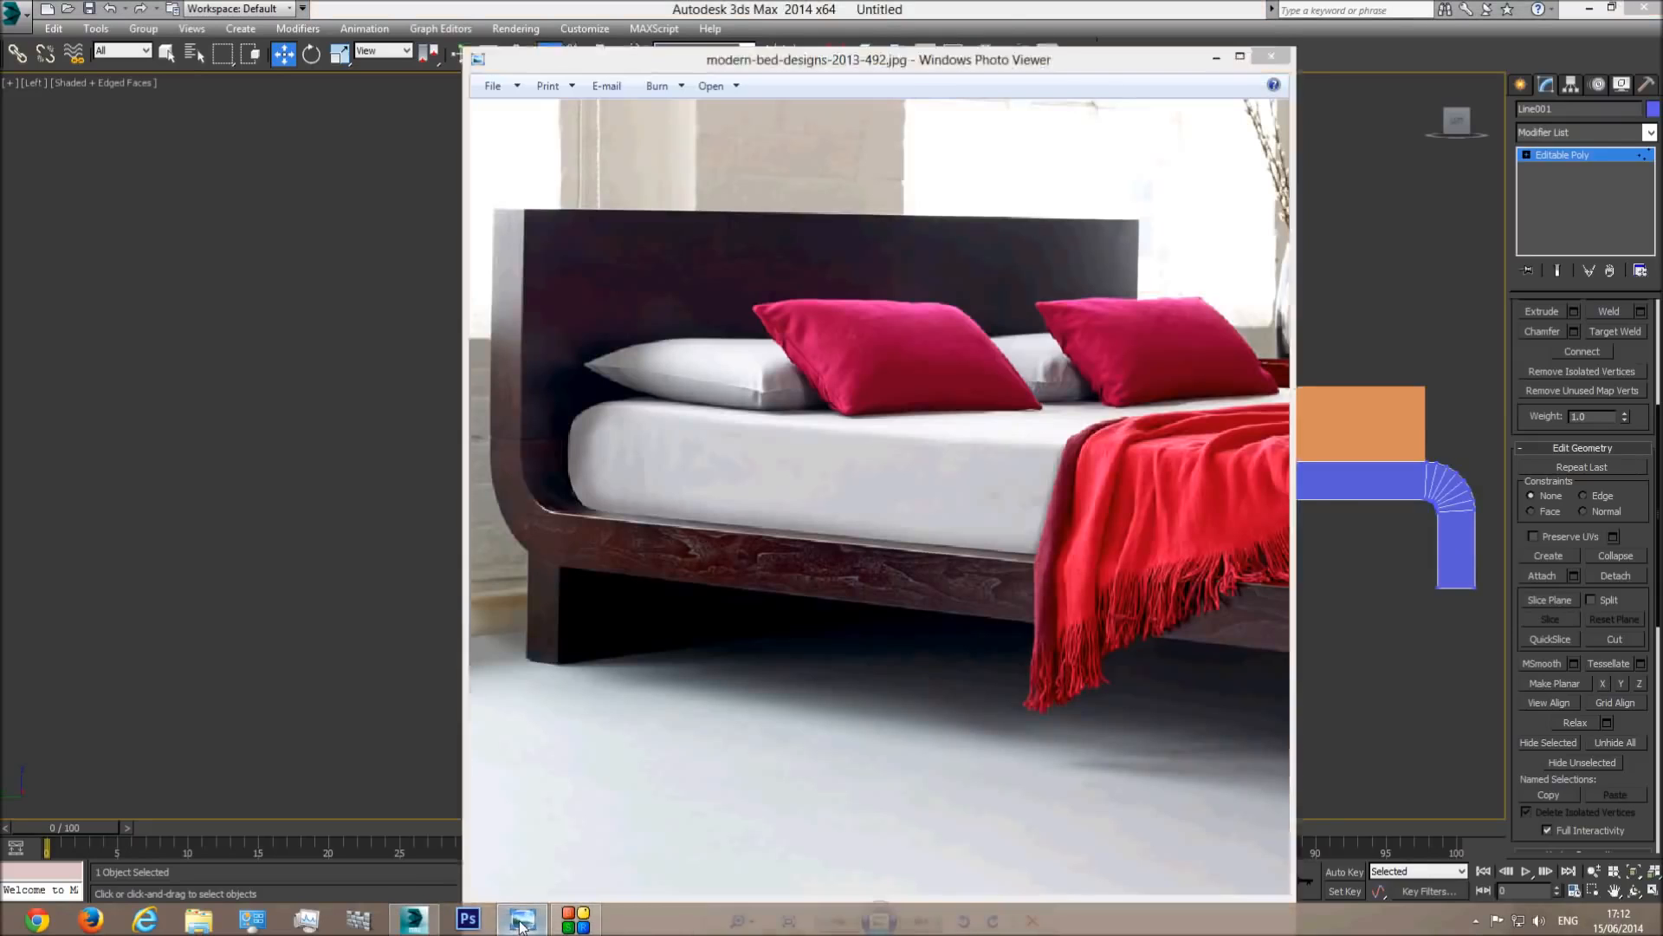
click(520, 920)
drag(600, 176, 601, 184)
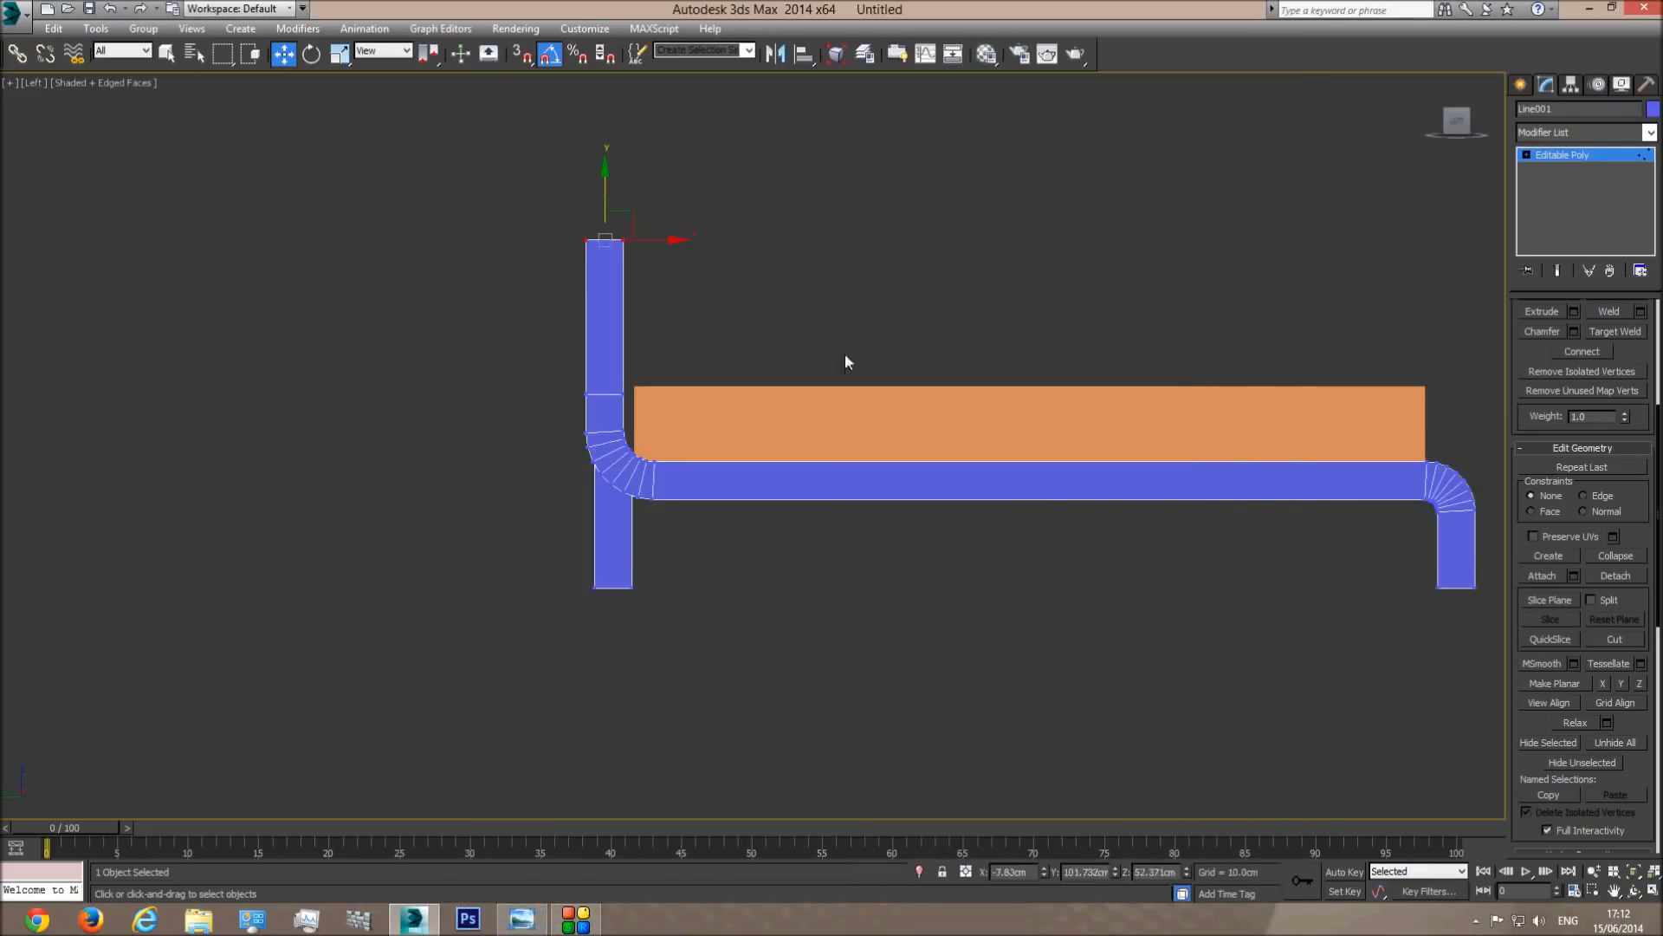
Check the lowered headboard in the perspective view and return the bed frame to whole-object level.
key(p)
click(1634, 872)
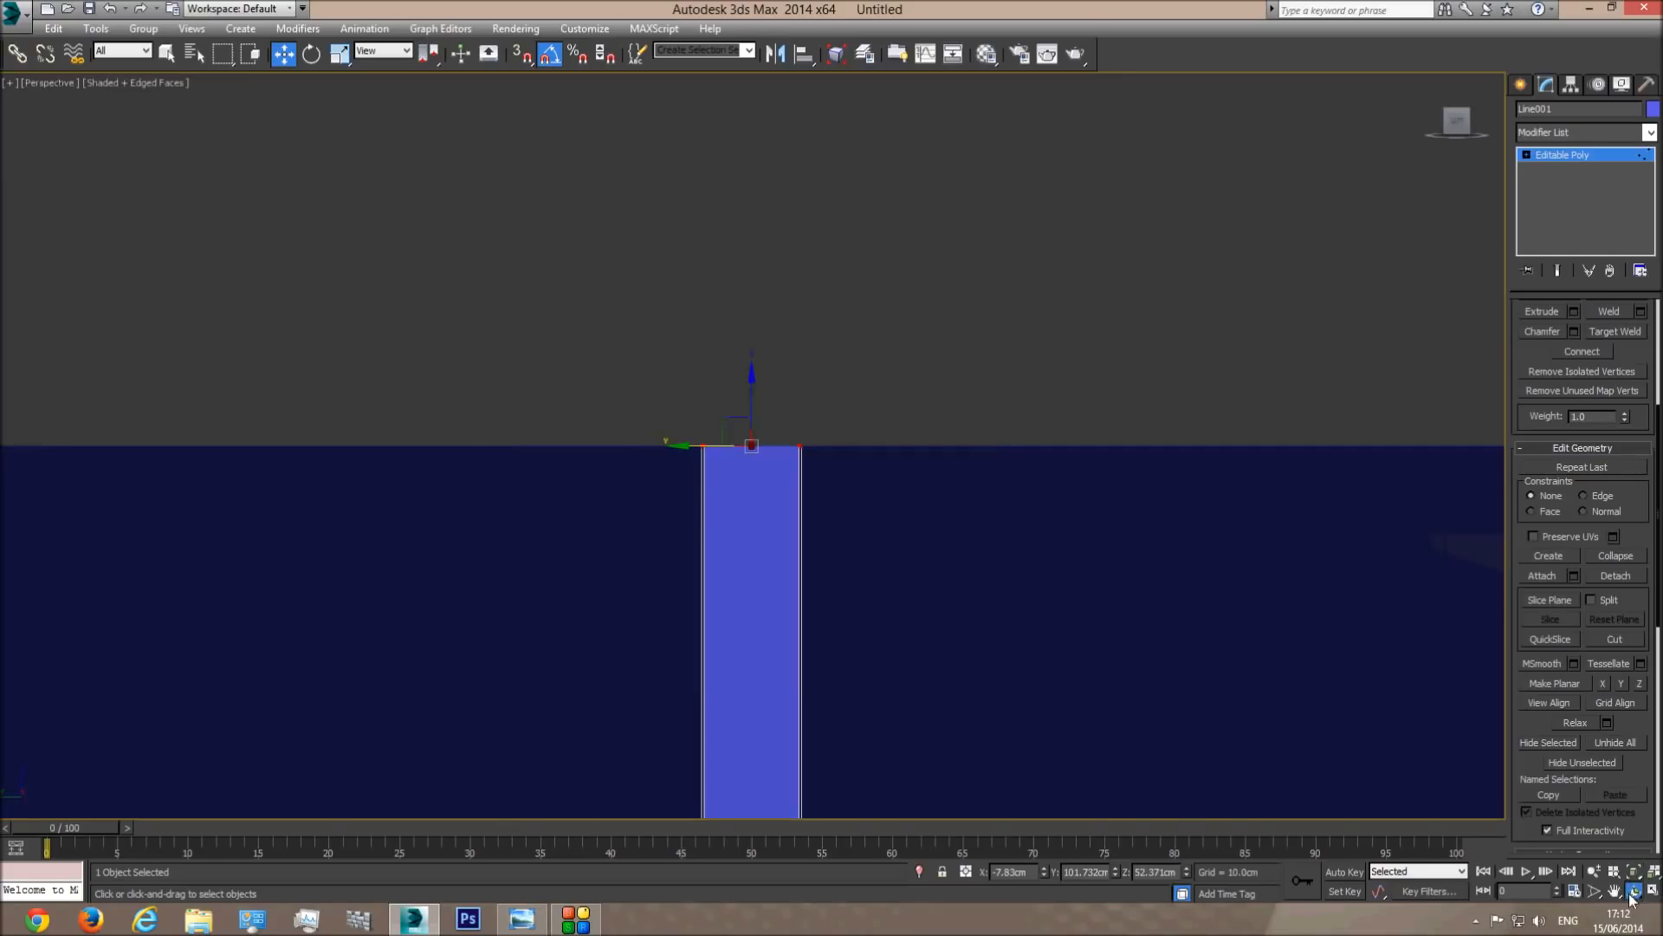
click(1635, 890)
drag(685, 424, 568, 465)
scroll(567, 465, down, 5)
scroll(716, 509, down, 2)
middle_drag(721, 509, 656, 314)
mouse_move(700, 459)
mouse_down()
mouse_move(732, 498)
mouse_move(668, 455)
mouse_up()
scroll(669, 454, up, 3)
click(166, 52)
click(1587, 154)
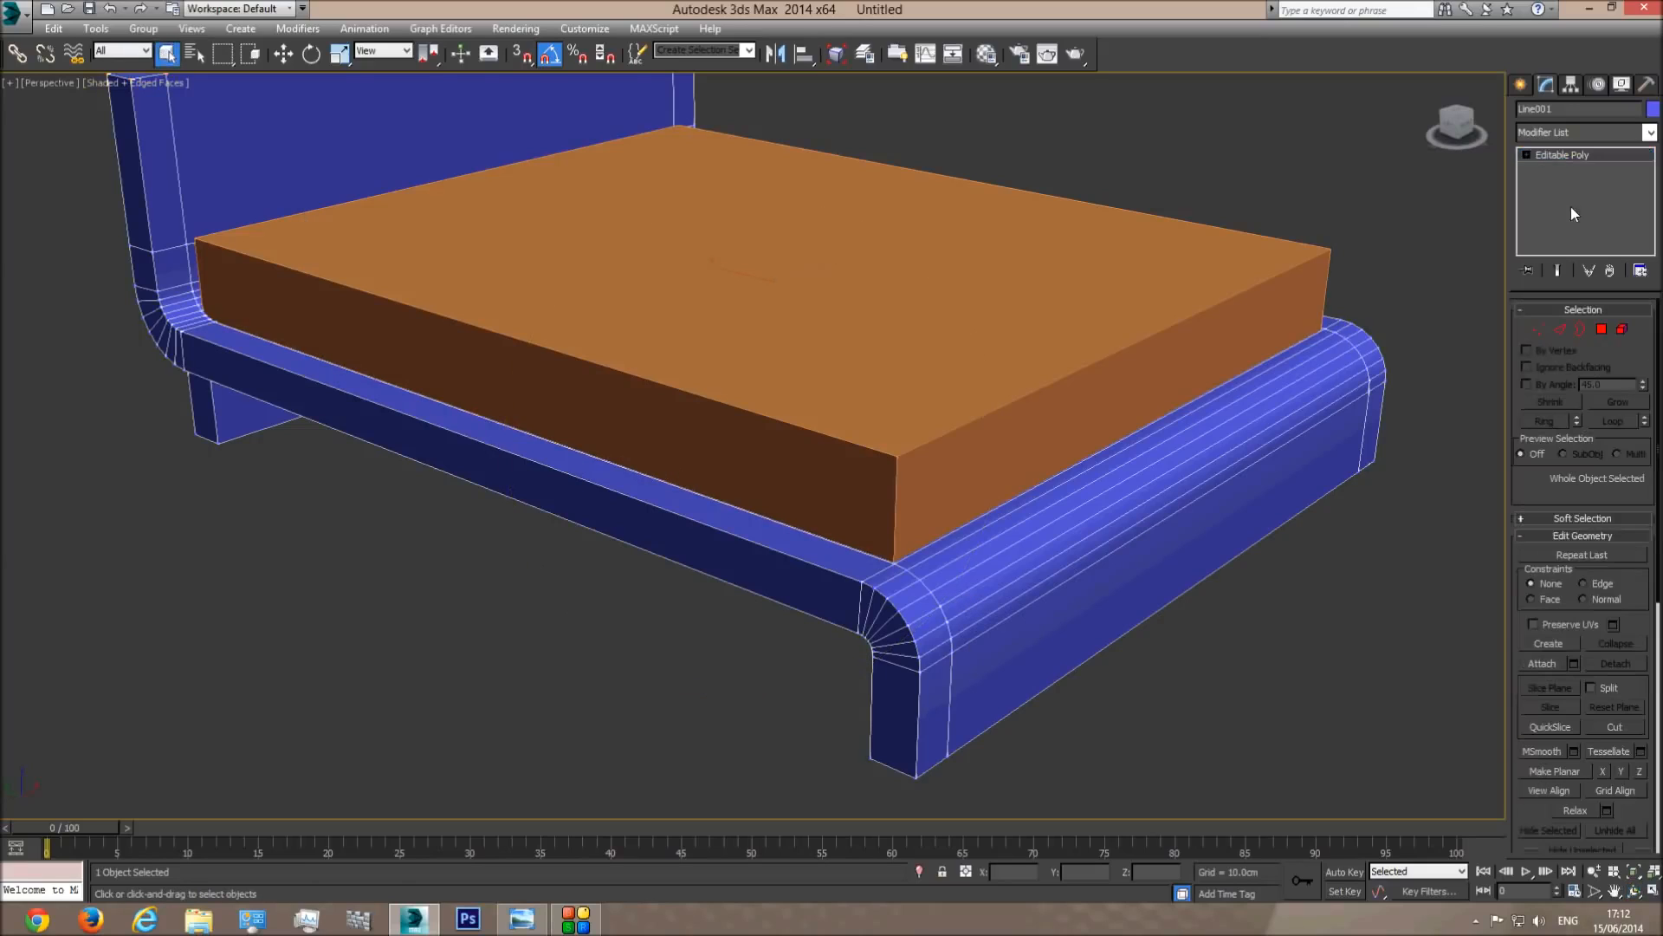
Examine the curved footboard and its edge seams in the reference photo.
click(531, 909)
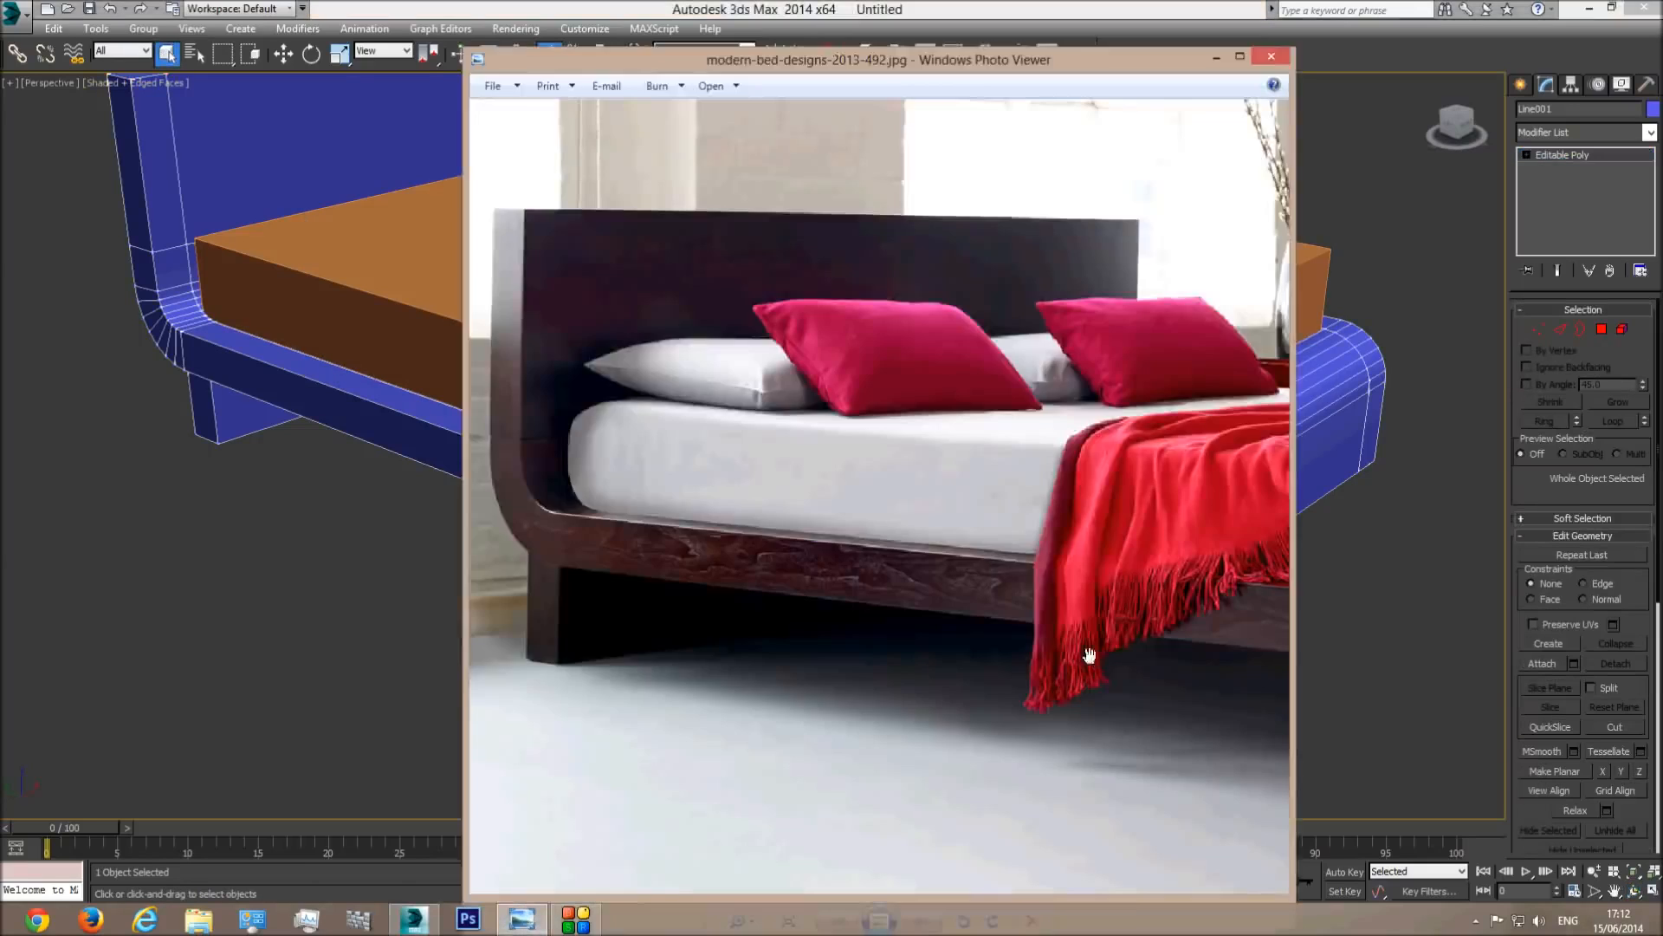
drag(1117, 618, 574, 554)
drag(1069, 629, 849, 626)
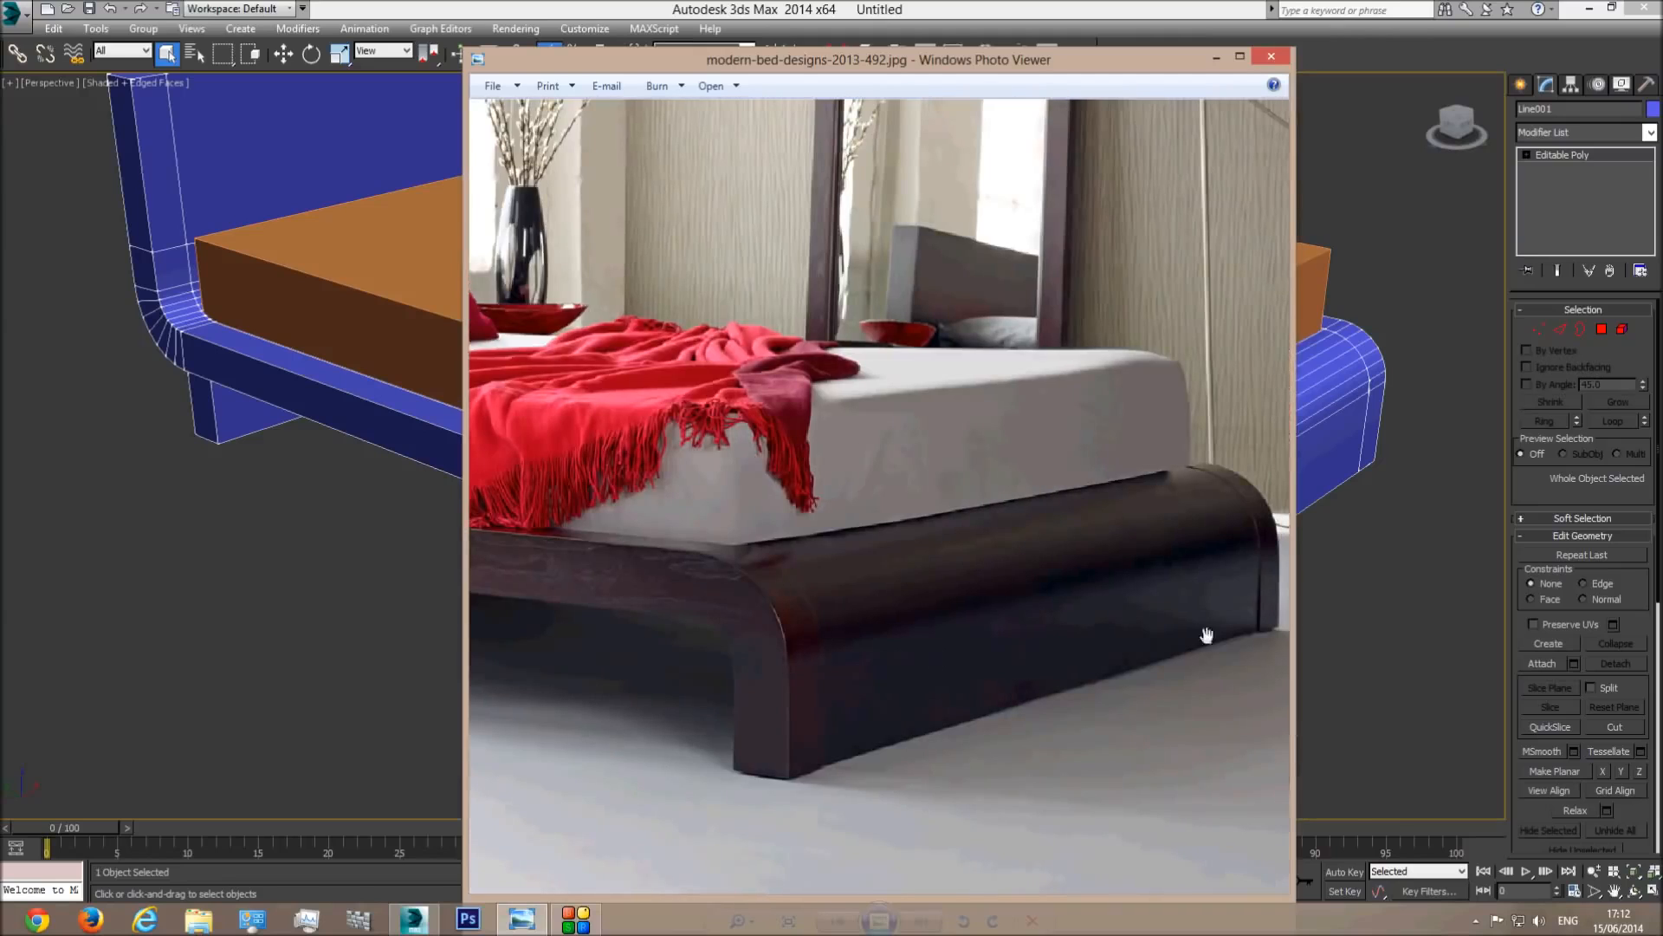
click(1216, 58)
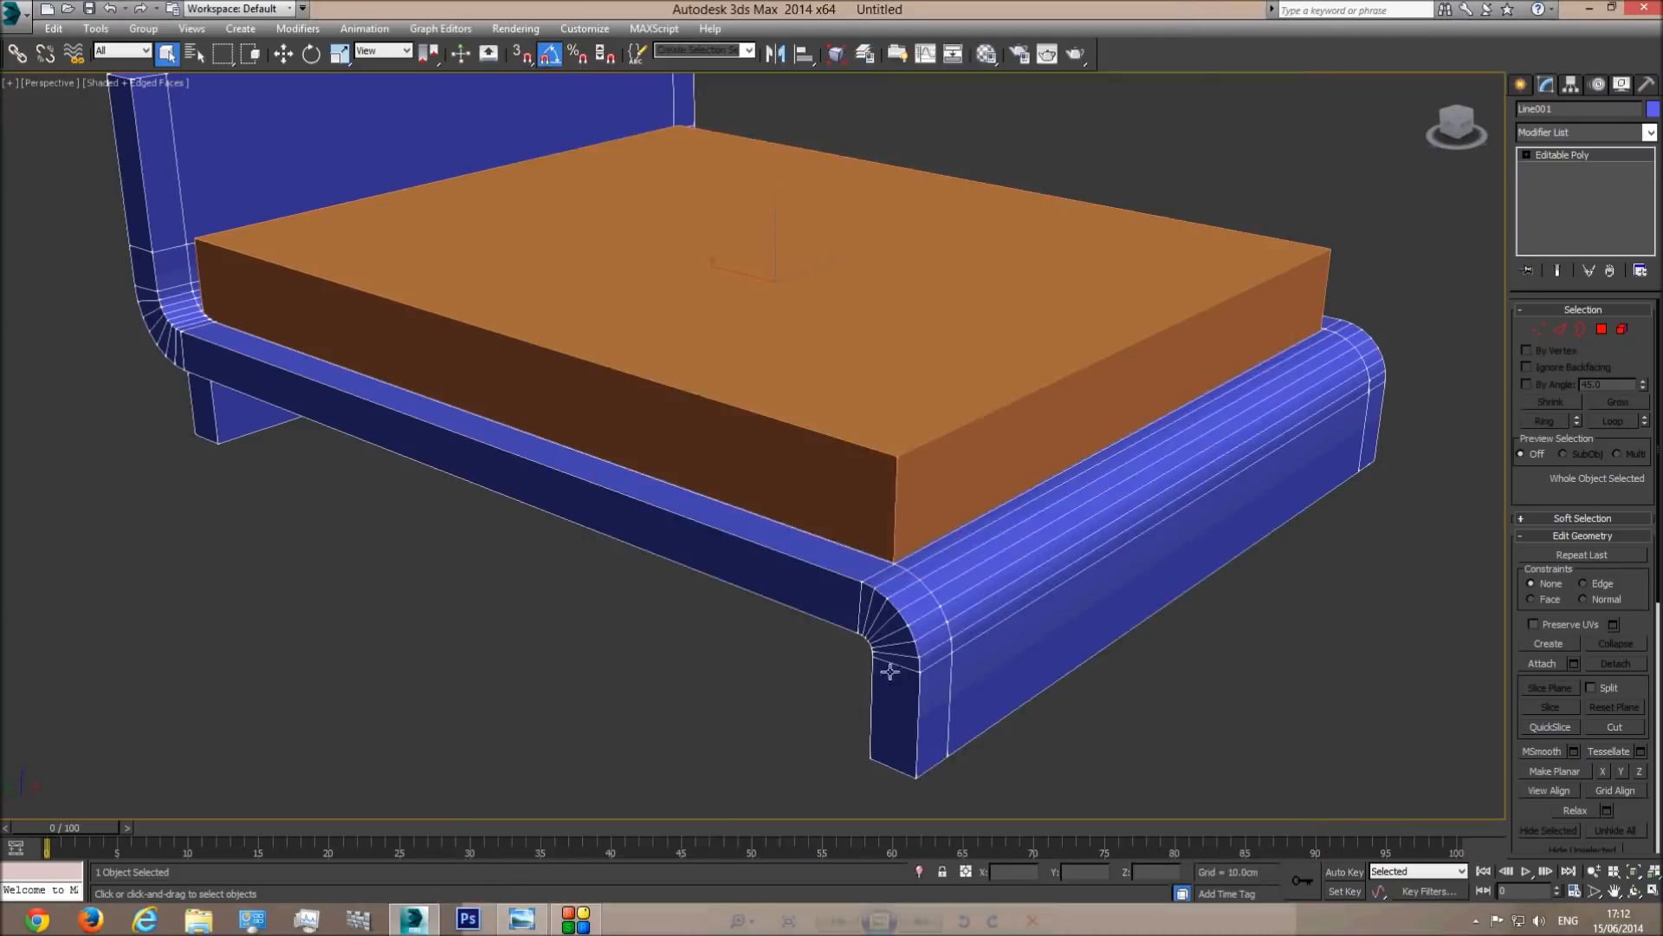
Deselect the bed frame and turn off the edged-faces display in the perspective view.
click(1421, 312)
key(F4)
scroll(669, 271, down, 3)
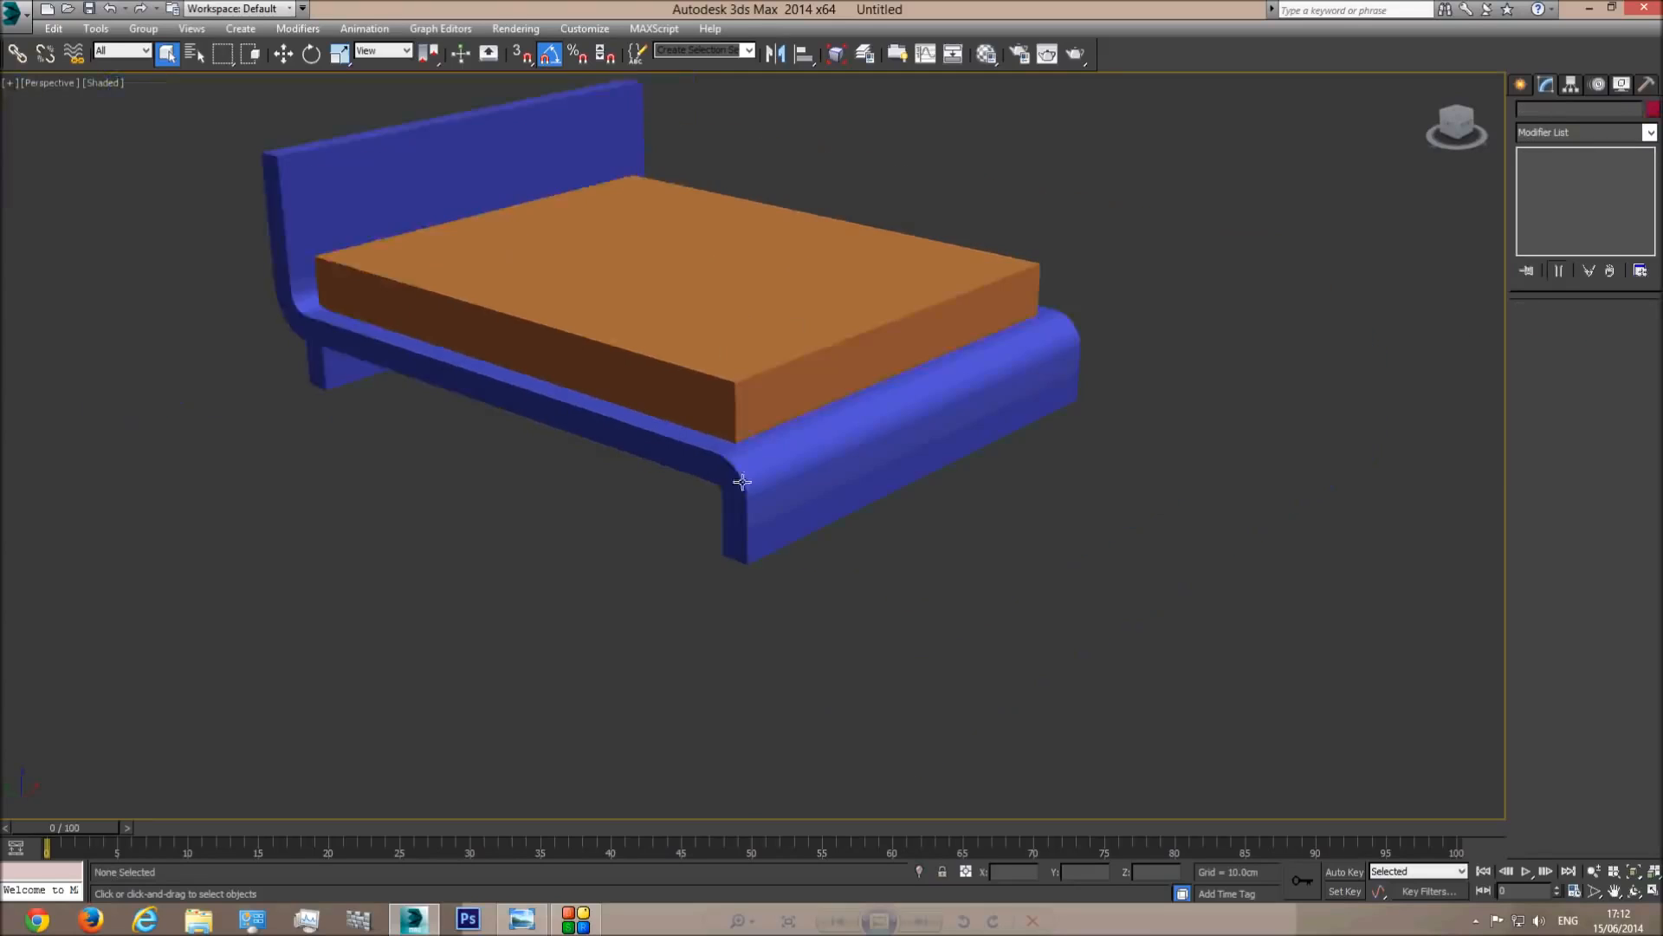
Select the bed frame at edge level and check the selected loops around the mattress in wireframe and shaded display.
click(887, 433)
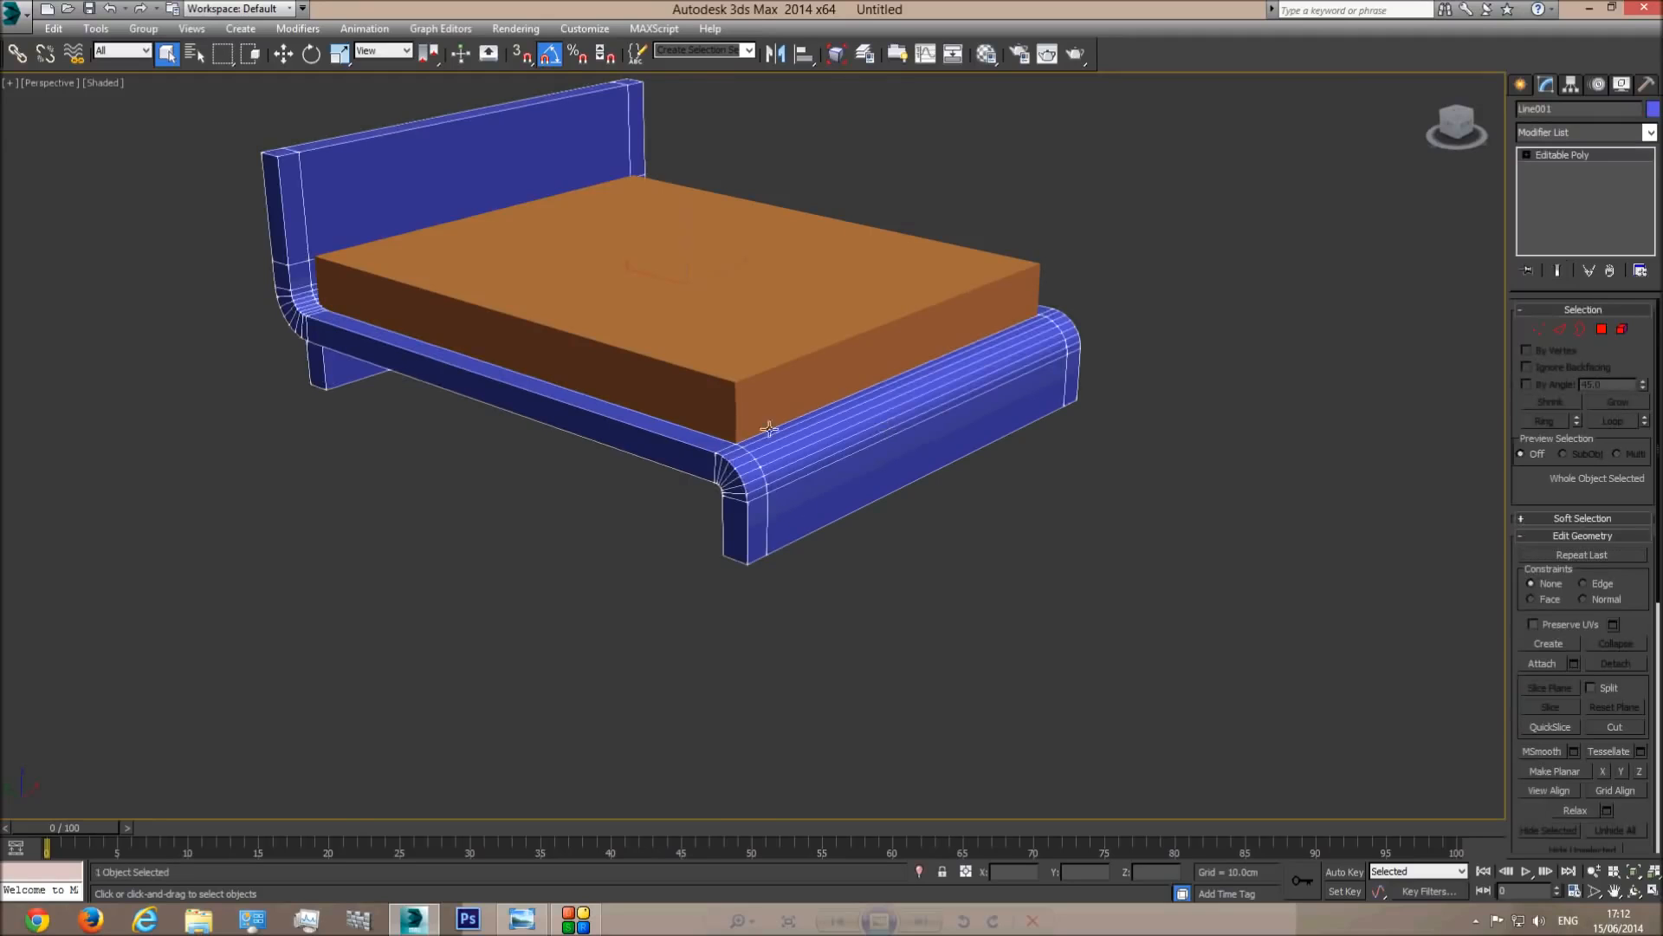
scroll(780, 442, up, 5)
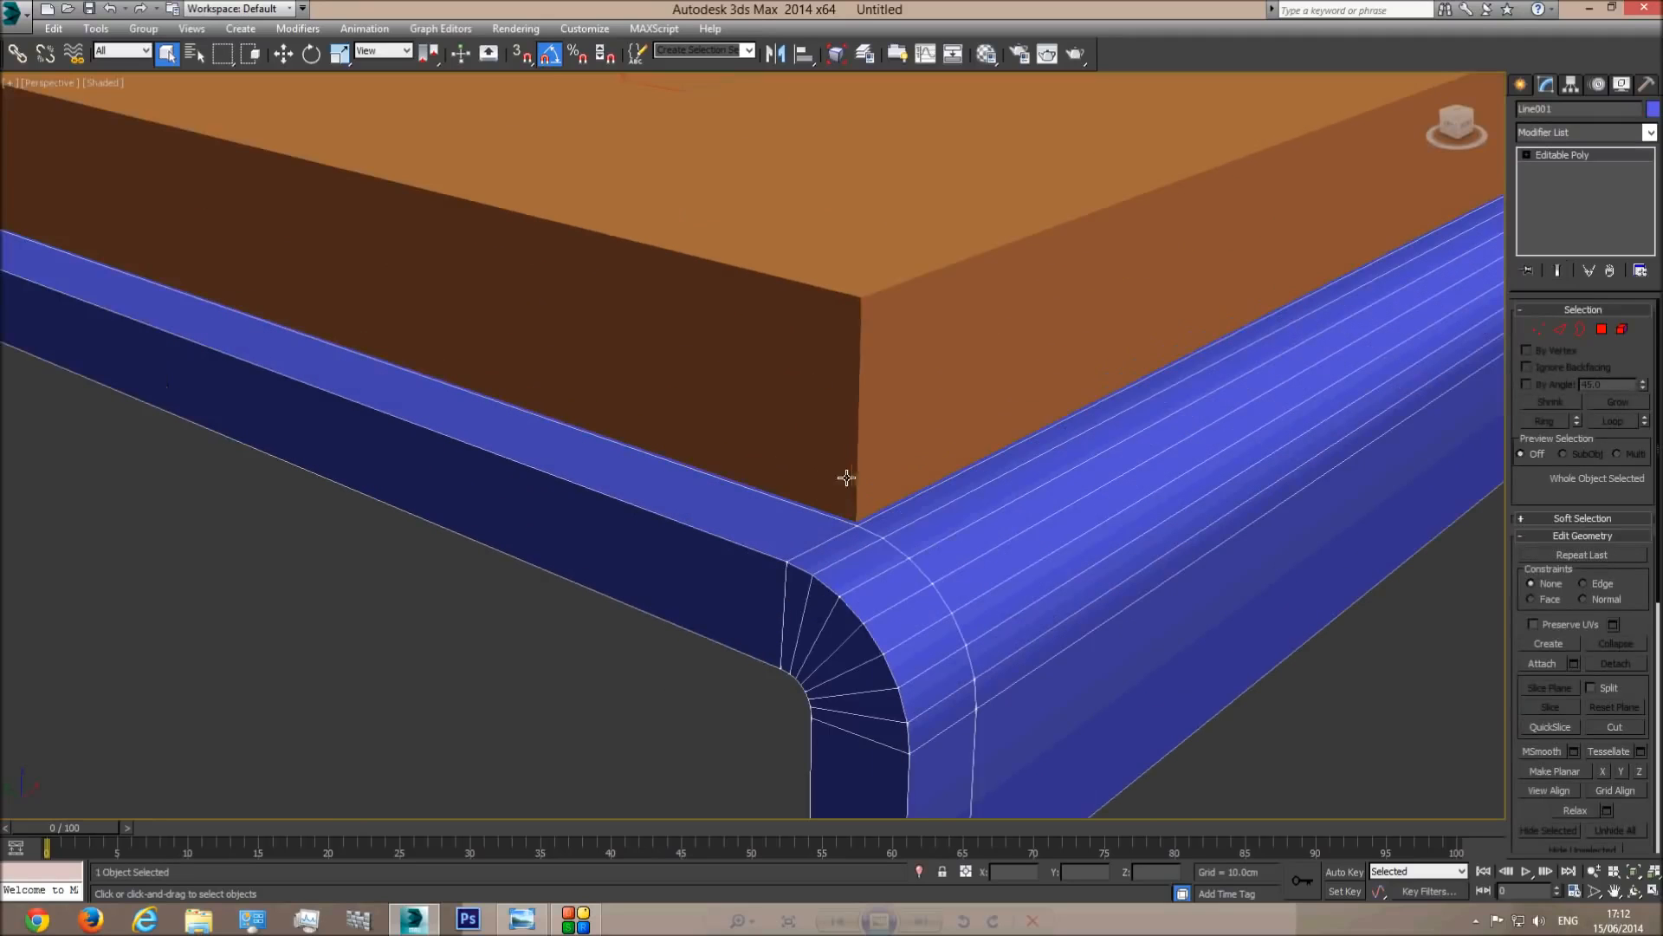
click(1560, 334)
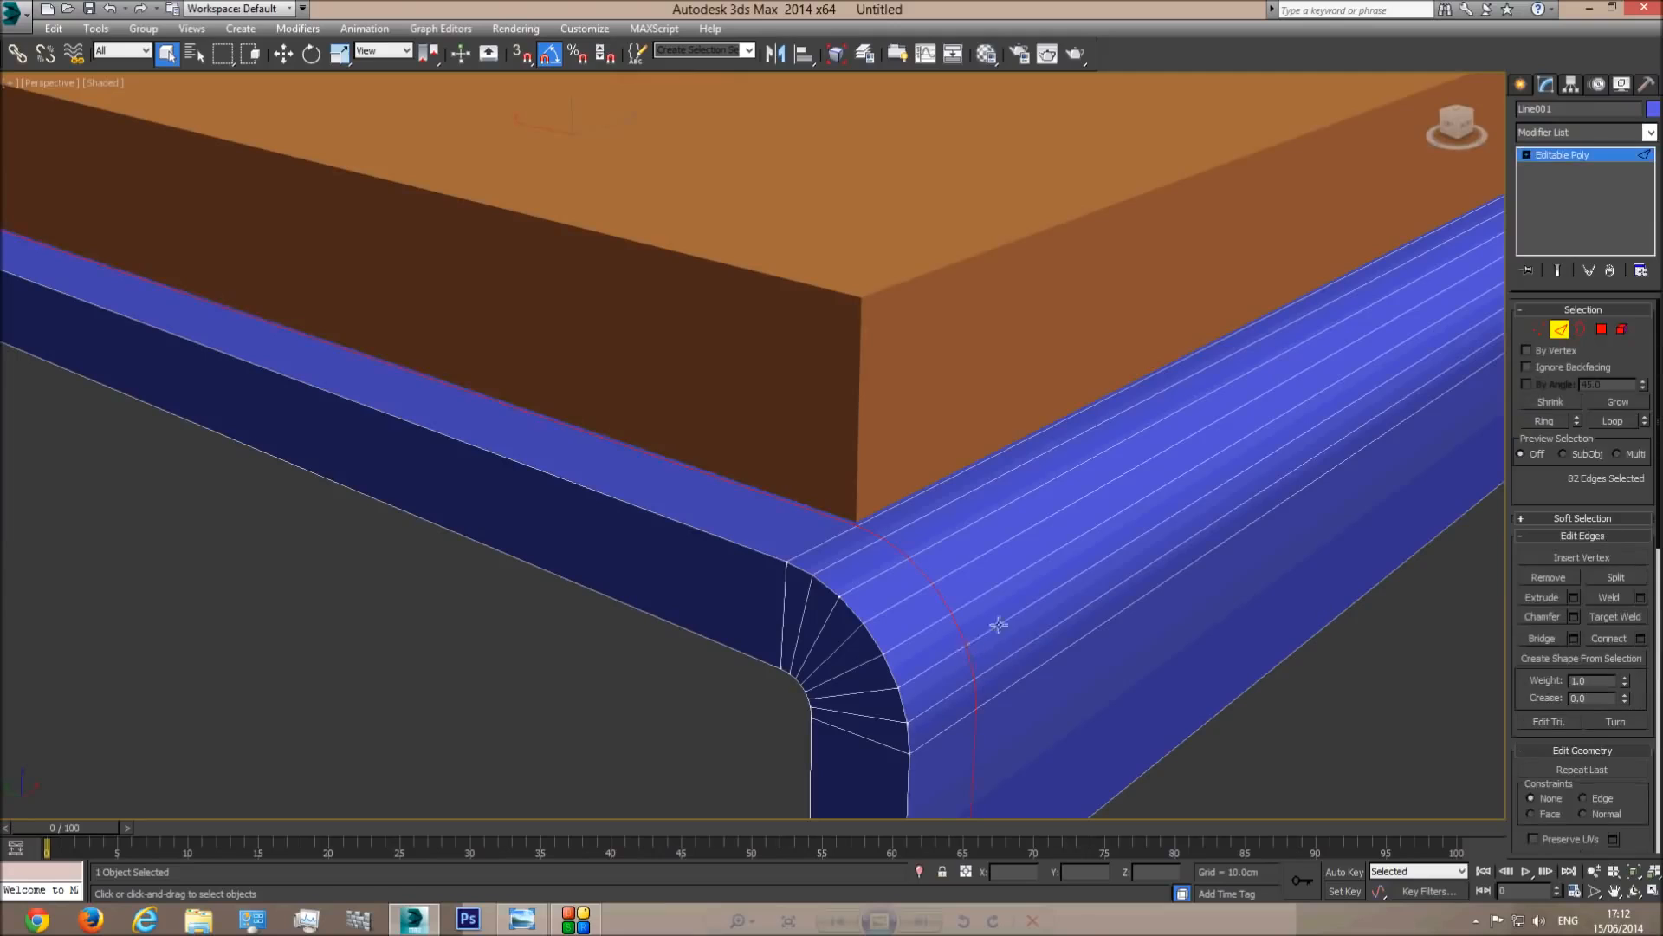
scroll(994, 620, down, 5)
middle_drag(936, 450, 729, 563)
middle_drag(211, 382, 494, 382)
scroll(493, 382, up, 4)
key(F3)
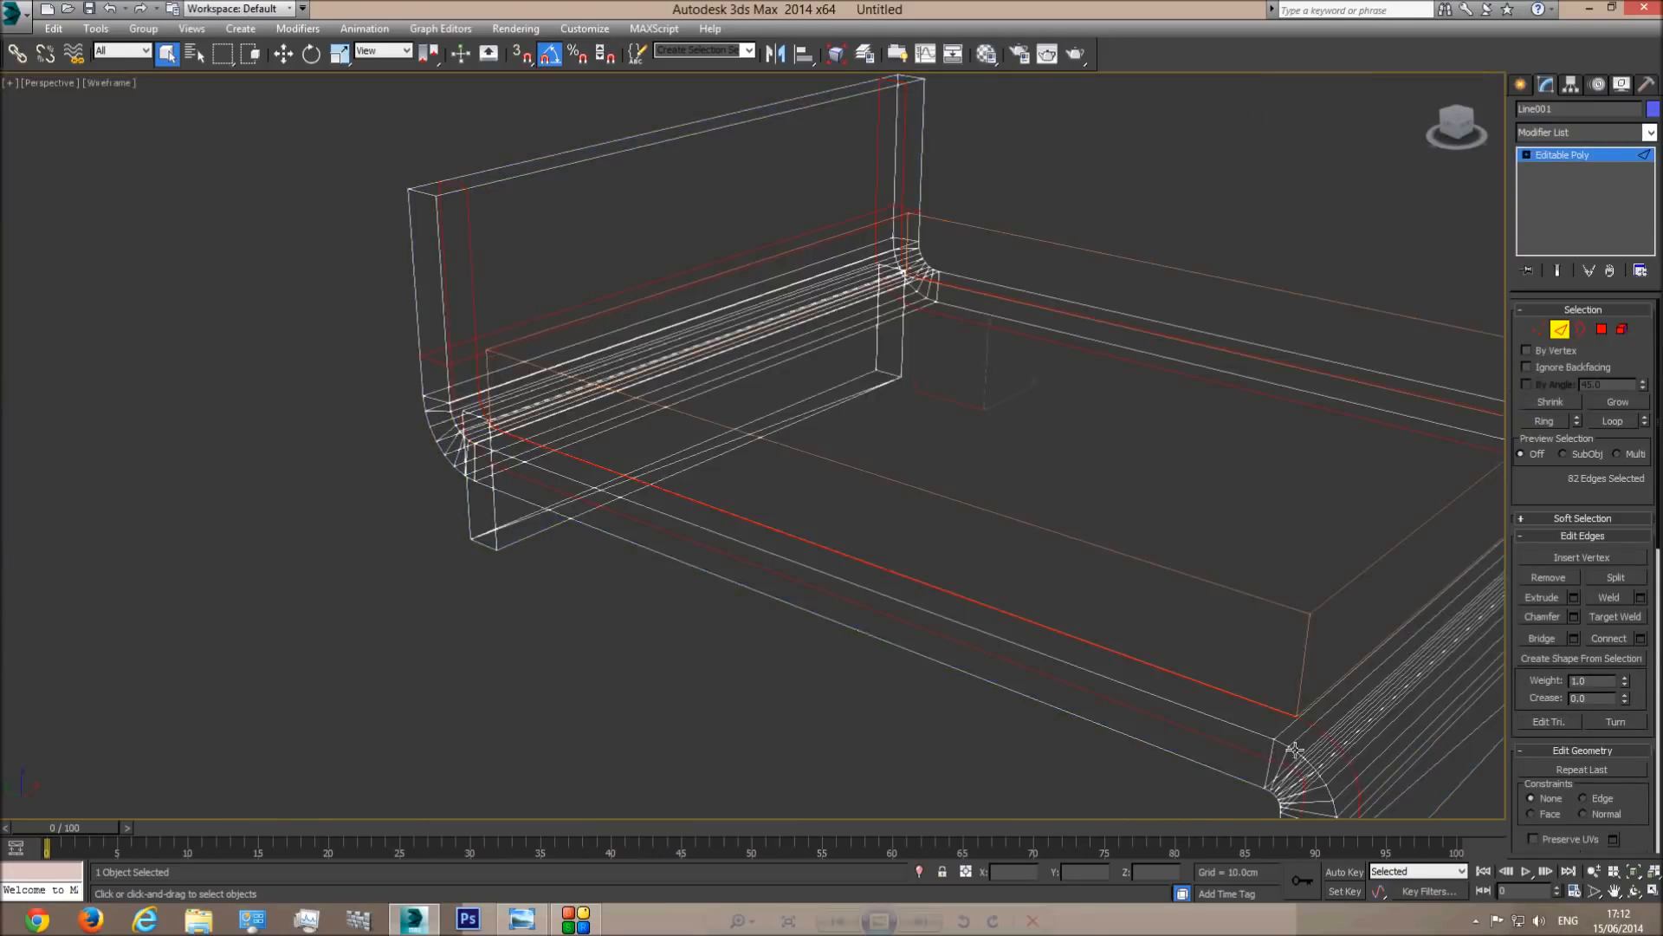
middle_drag(1225, 735, 975, 564)
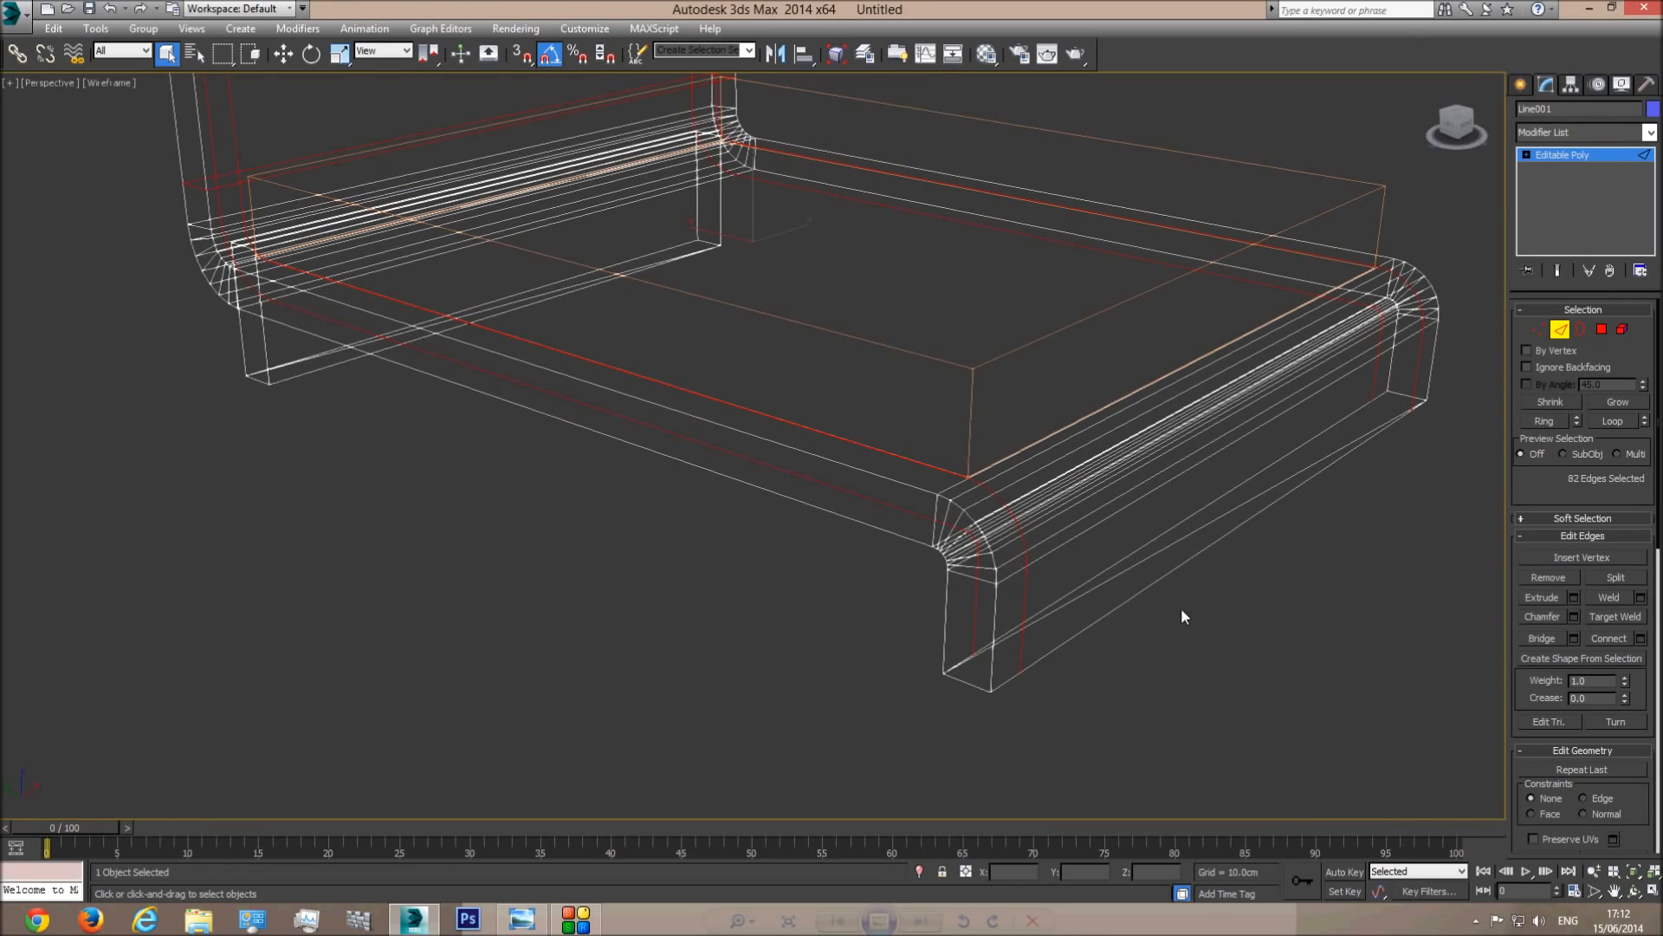
key(F3)
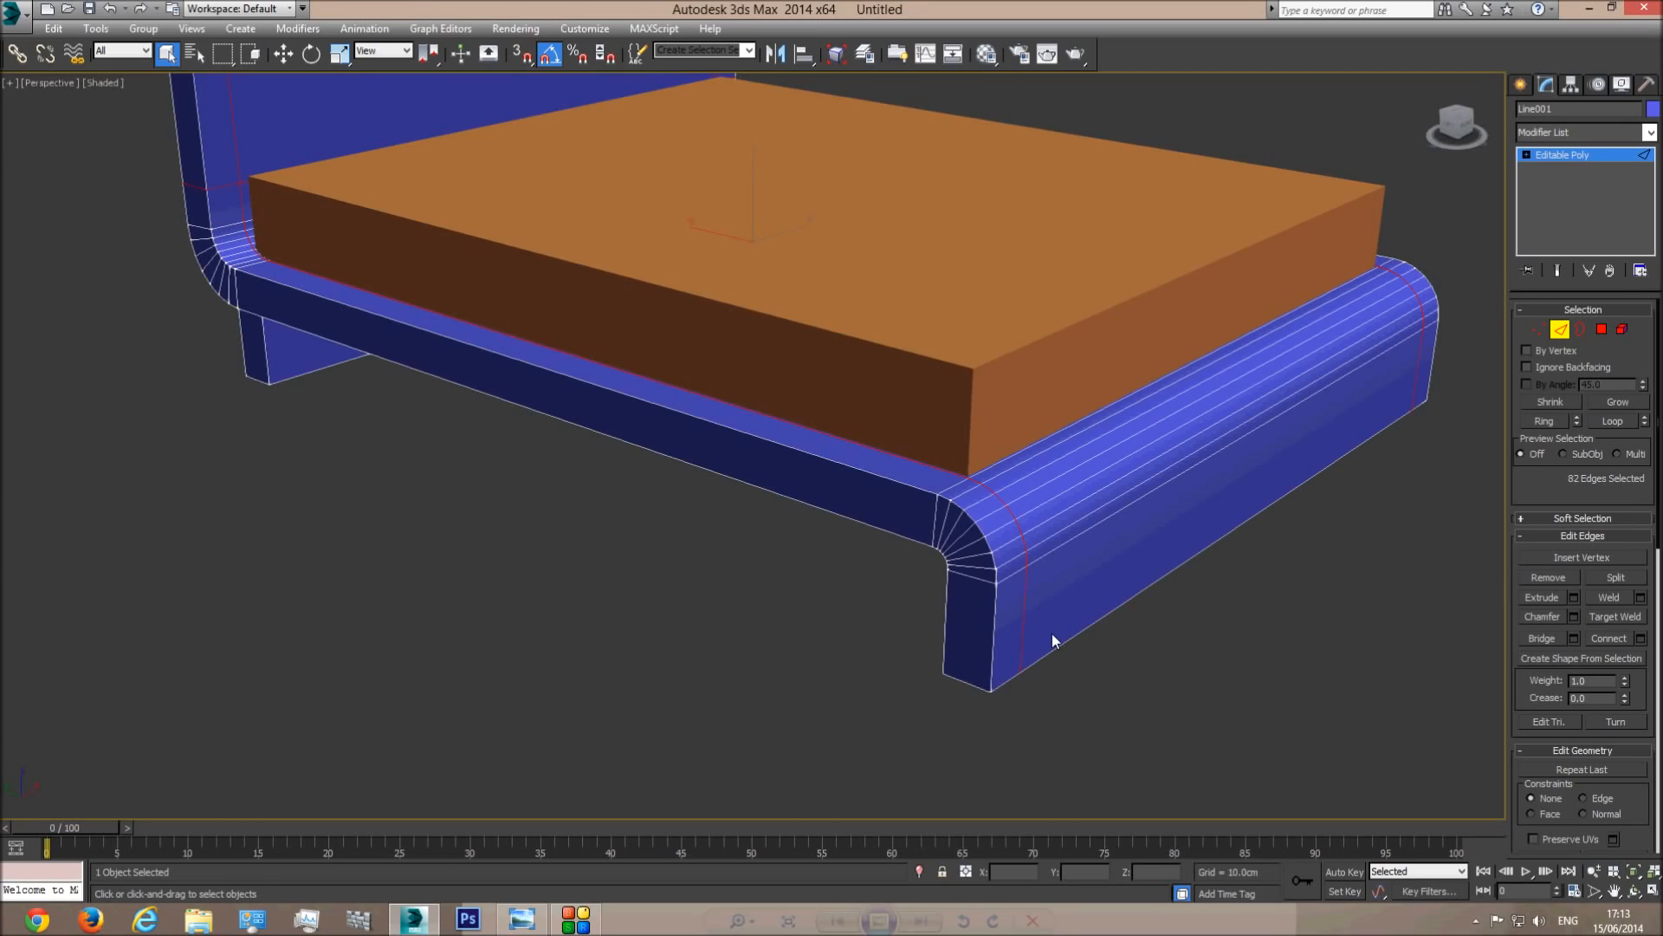
Examine the selected edge loops on the underside of the bed frame.
key(F3)
click(1634, 891)
mouse_move(849, 433)
mouse_down()
mouse_move(768, 454)
mouse_move(898, 429)
mouse_move(850, 372)
mouse_up()
key(F3)
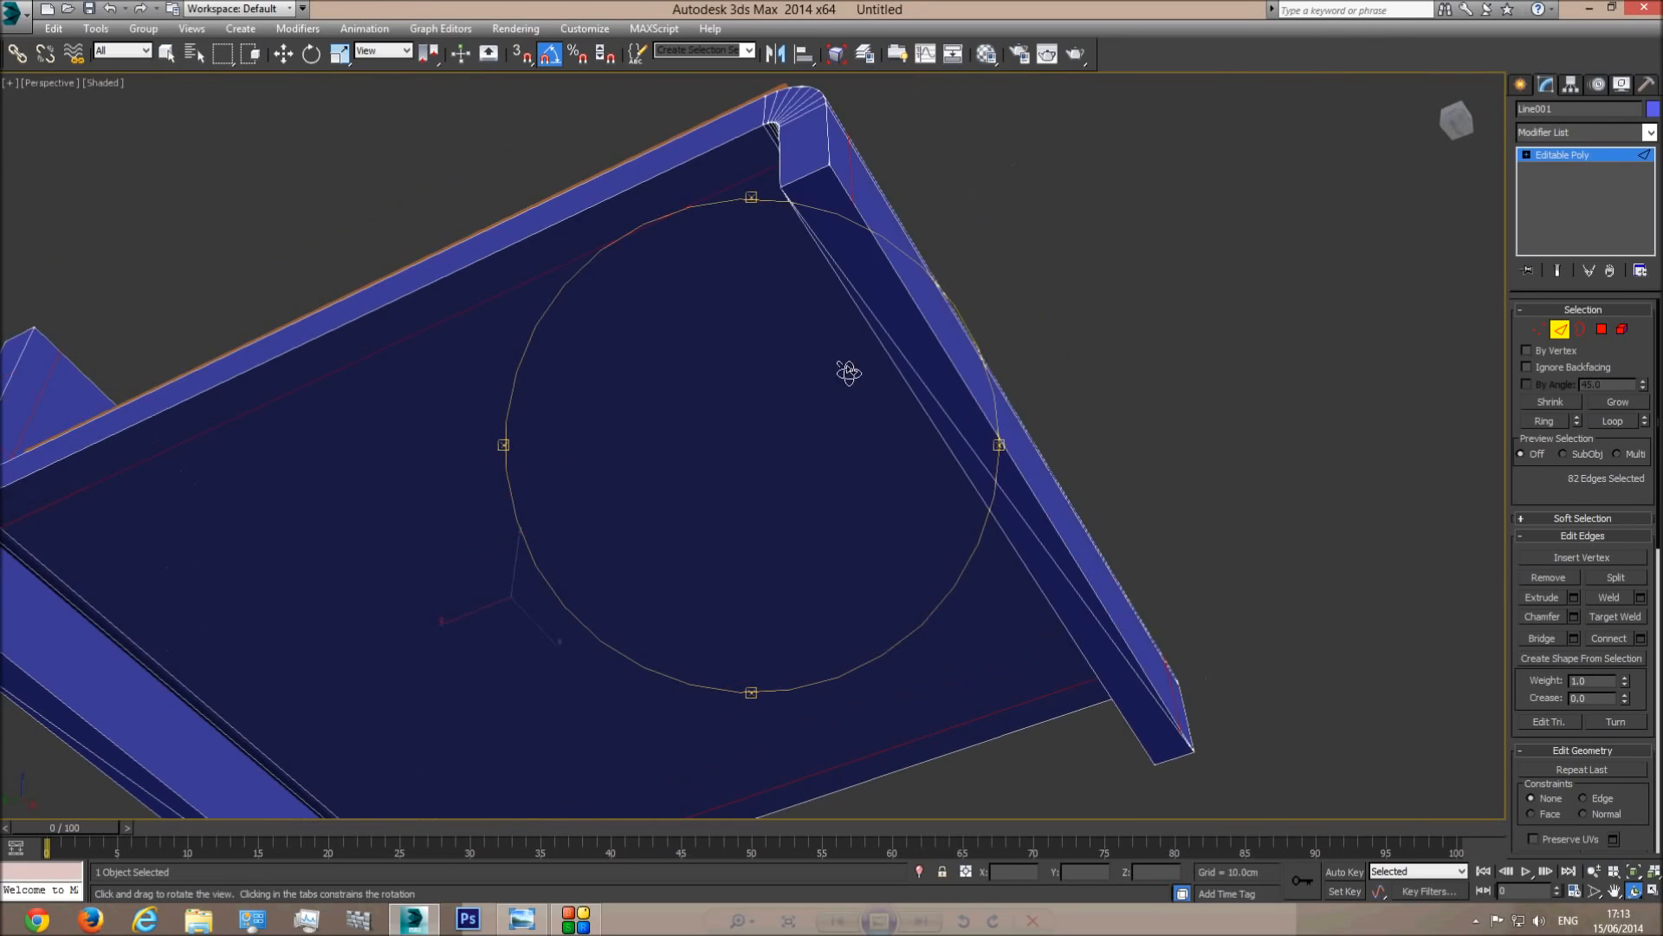
right_click(887, 336)
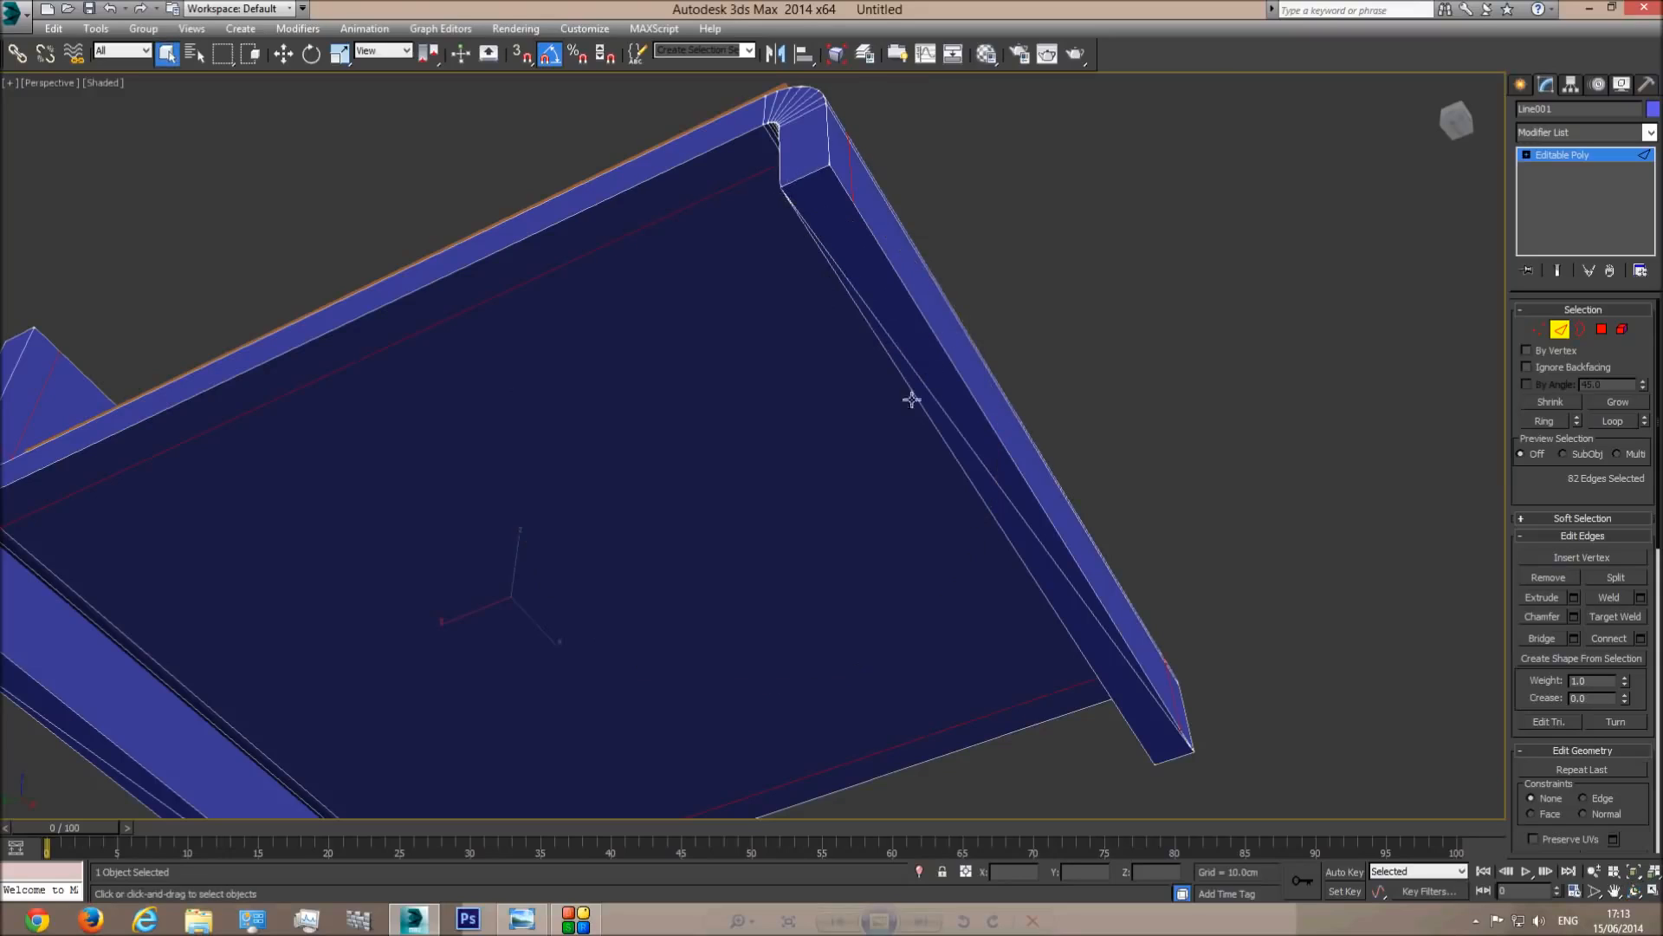
middle_drag(630, 393, 1022, 178)
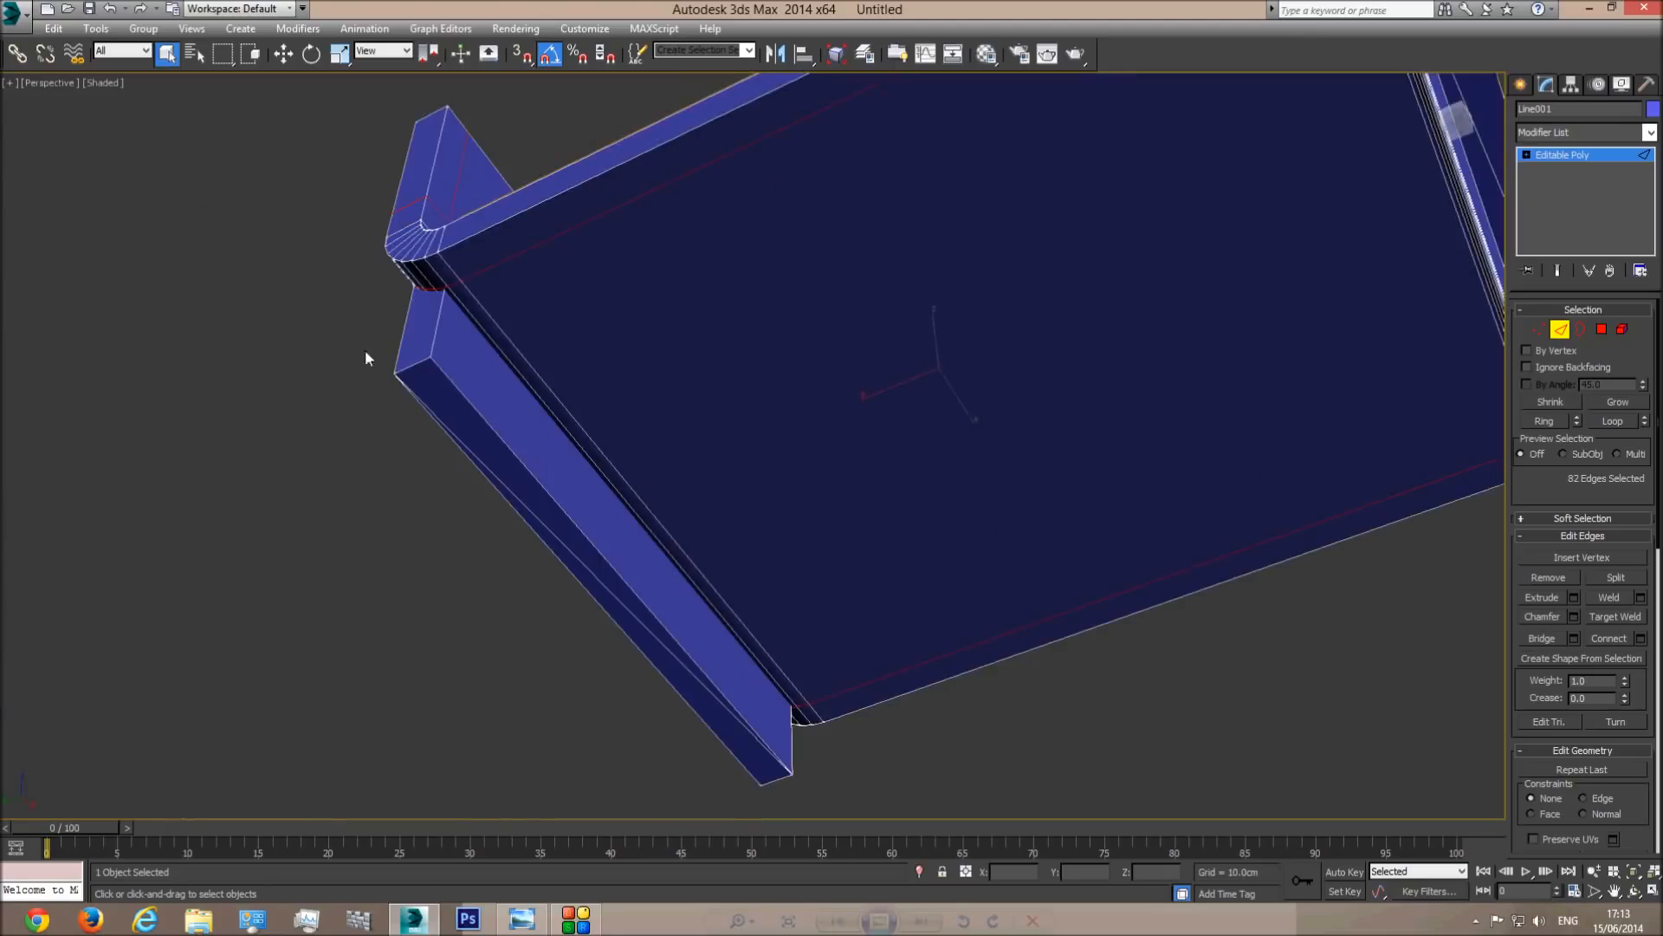
scroll(984, 639, down, 3)
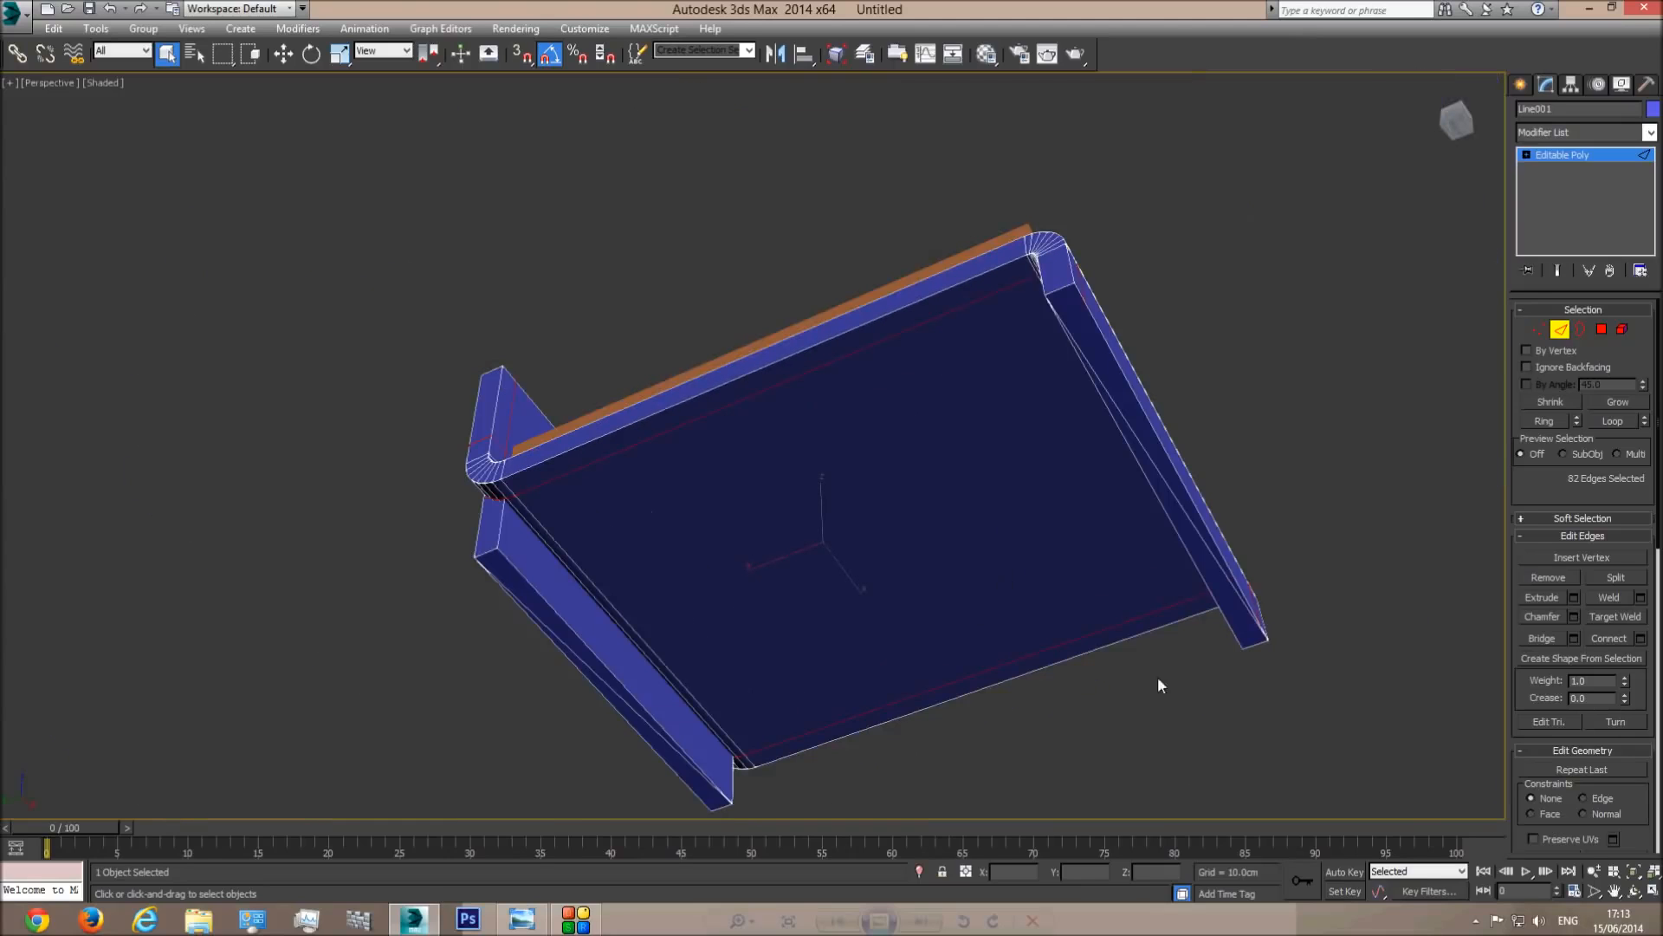
Remove the headboard's vertical loop edges above the slice from the edge selection at both ends.
click(1634, 891)
drag(736, 512, 808, 591)
scroll(808, 591, up, 3)
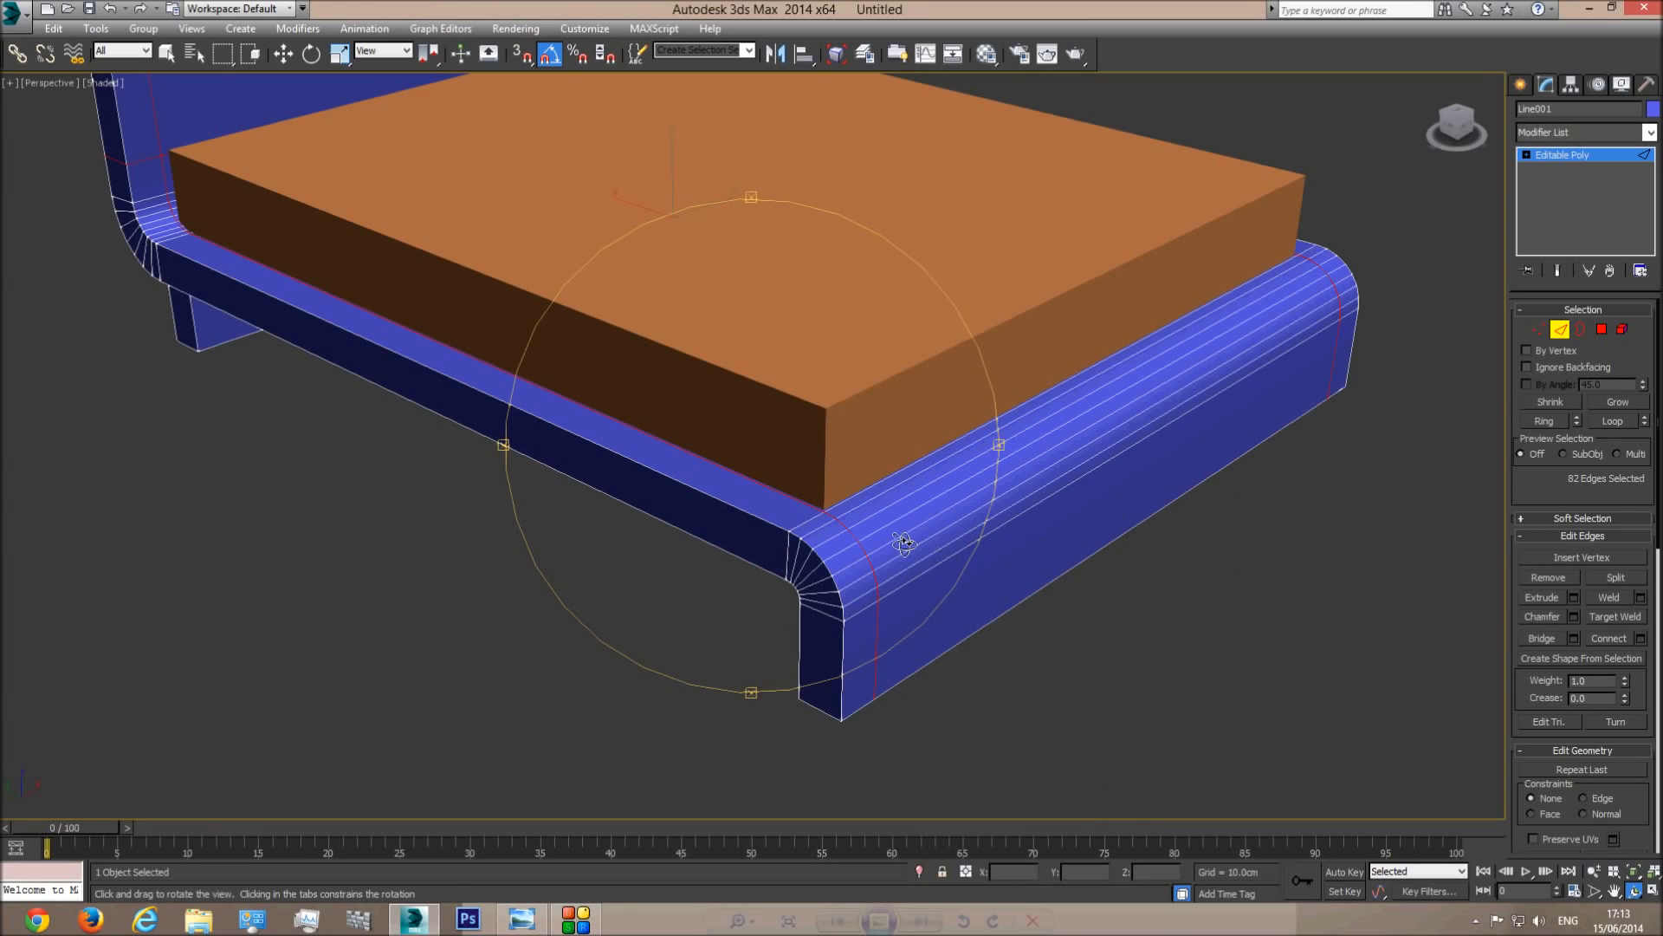
key(F3)
drag(223, 100, 286, 361)
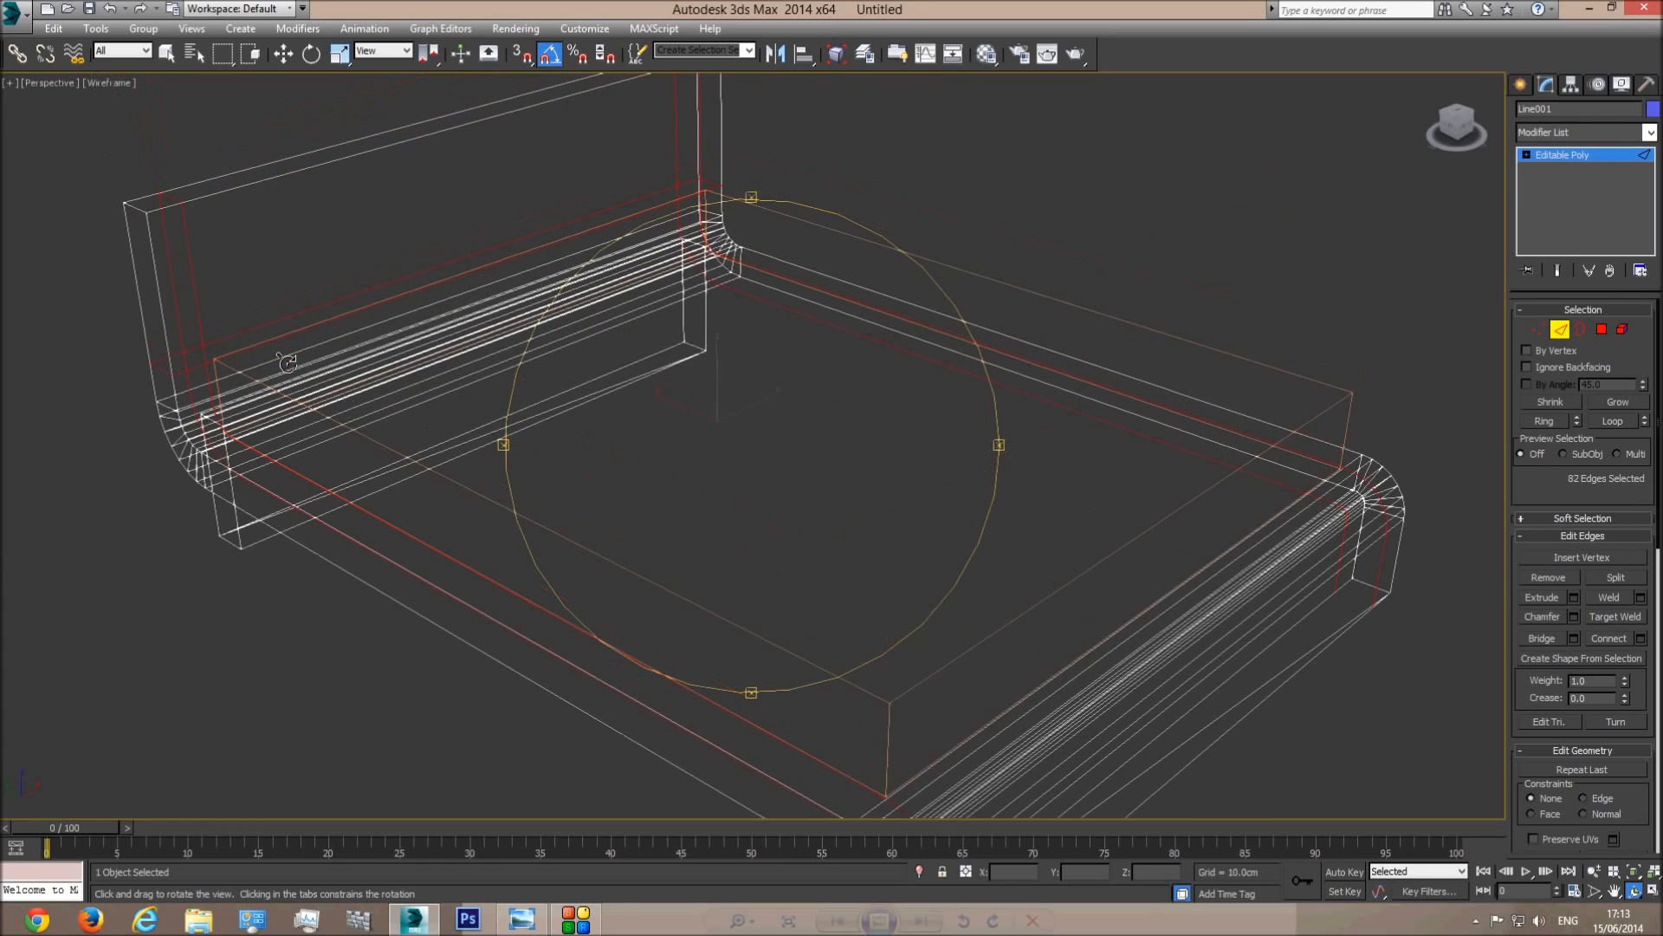
drag(564, 377, 381, 445)
middle_drag(382, 444, 600, 436)
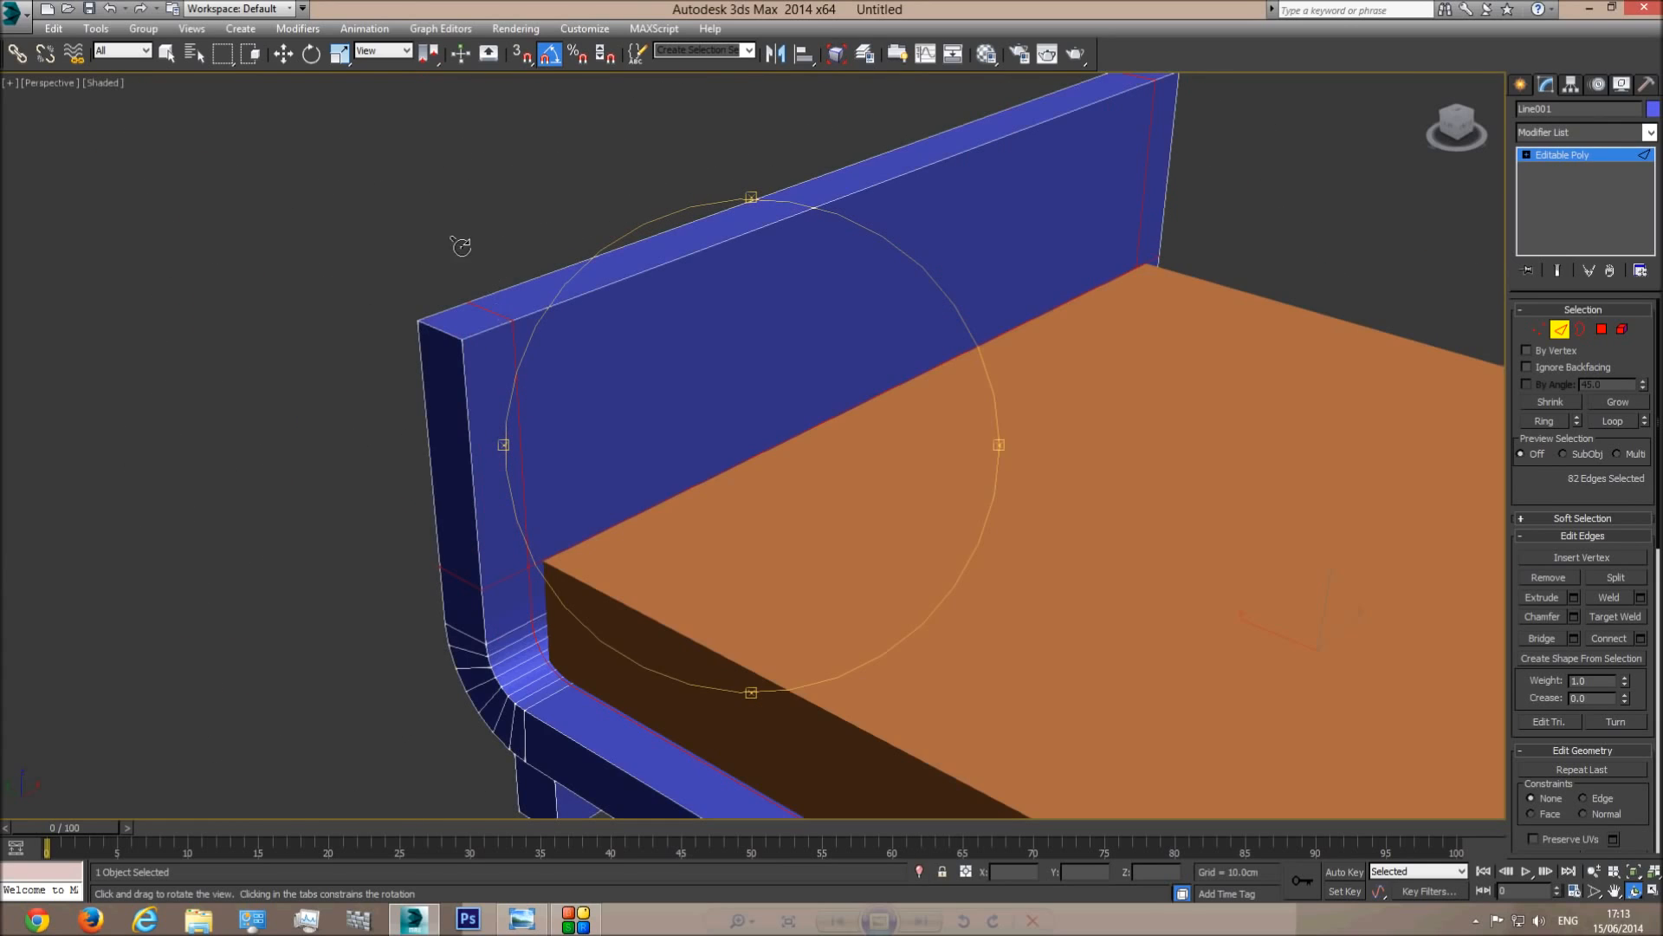
right_click(522, 229)
drag(525, 266, 339, 420)
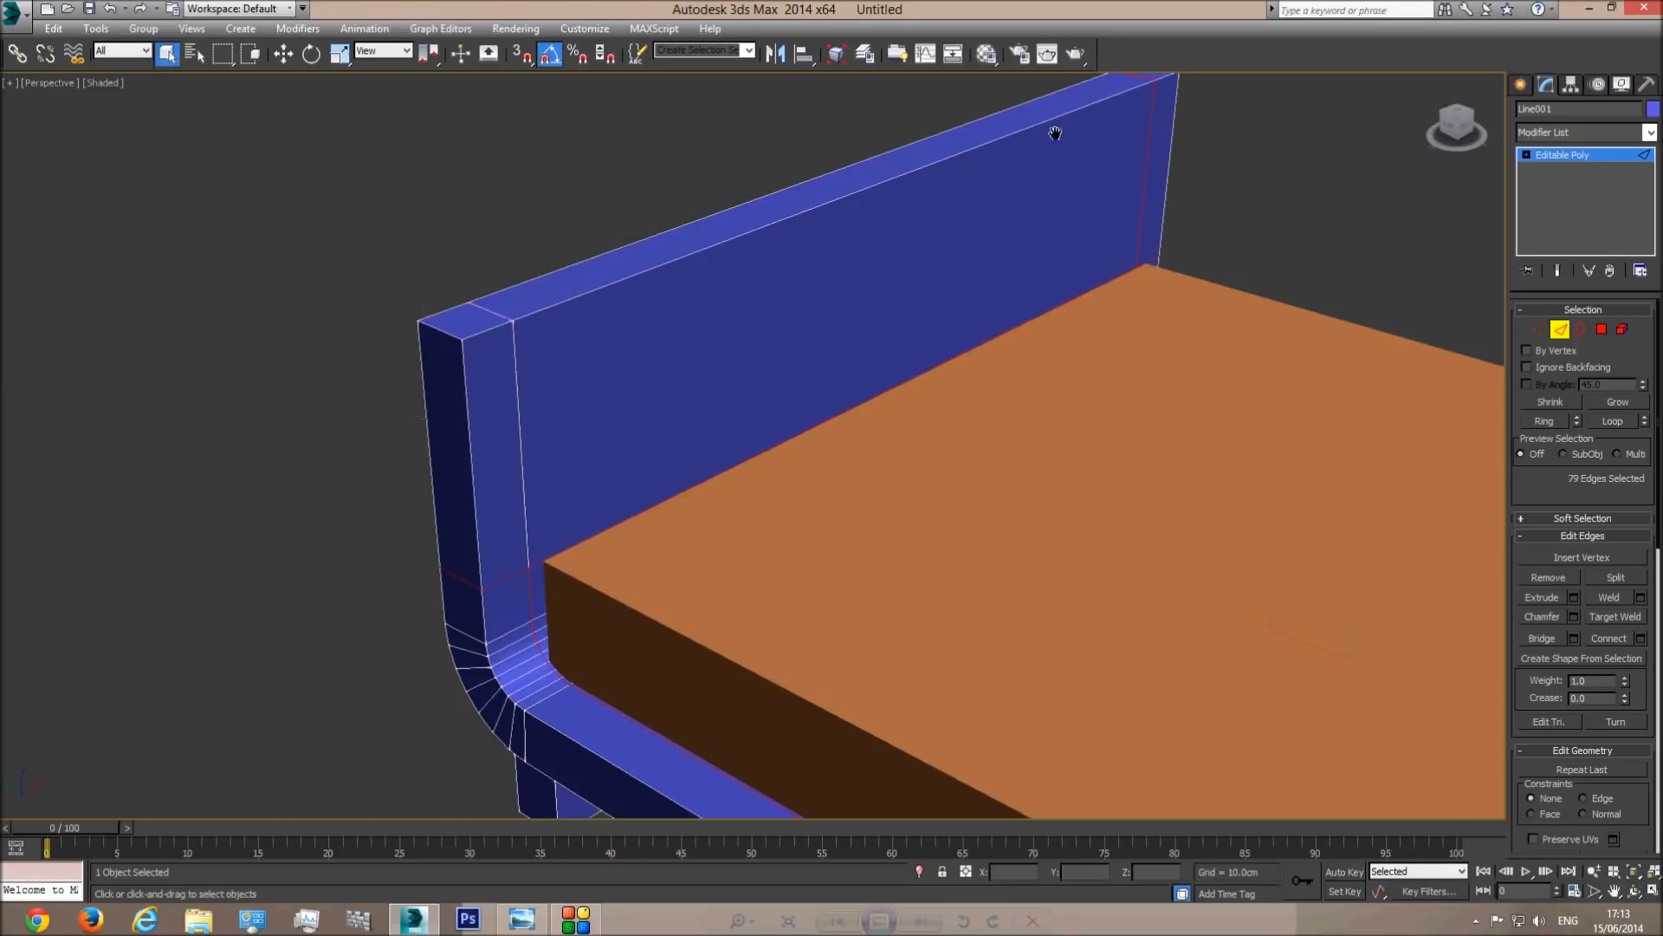
middle_drag(1055, 133, 844, 208)
alt+drag(786, 245, 790, 247)
key(F3)
key(F3)
Compare the footboard seams and the headboard's side profile in the reference photo, and return to 3ds Max.
click(518, 918)
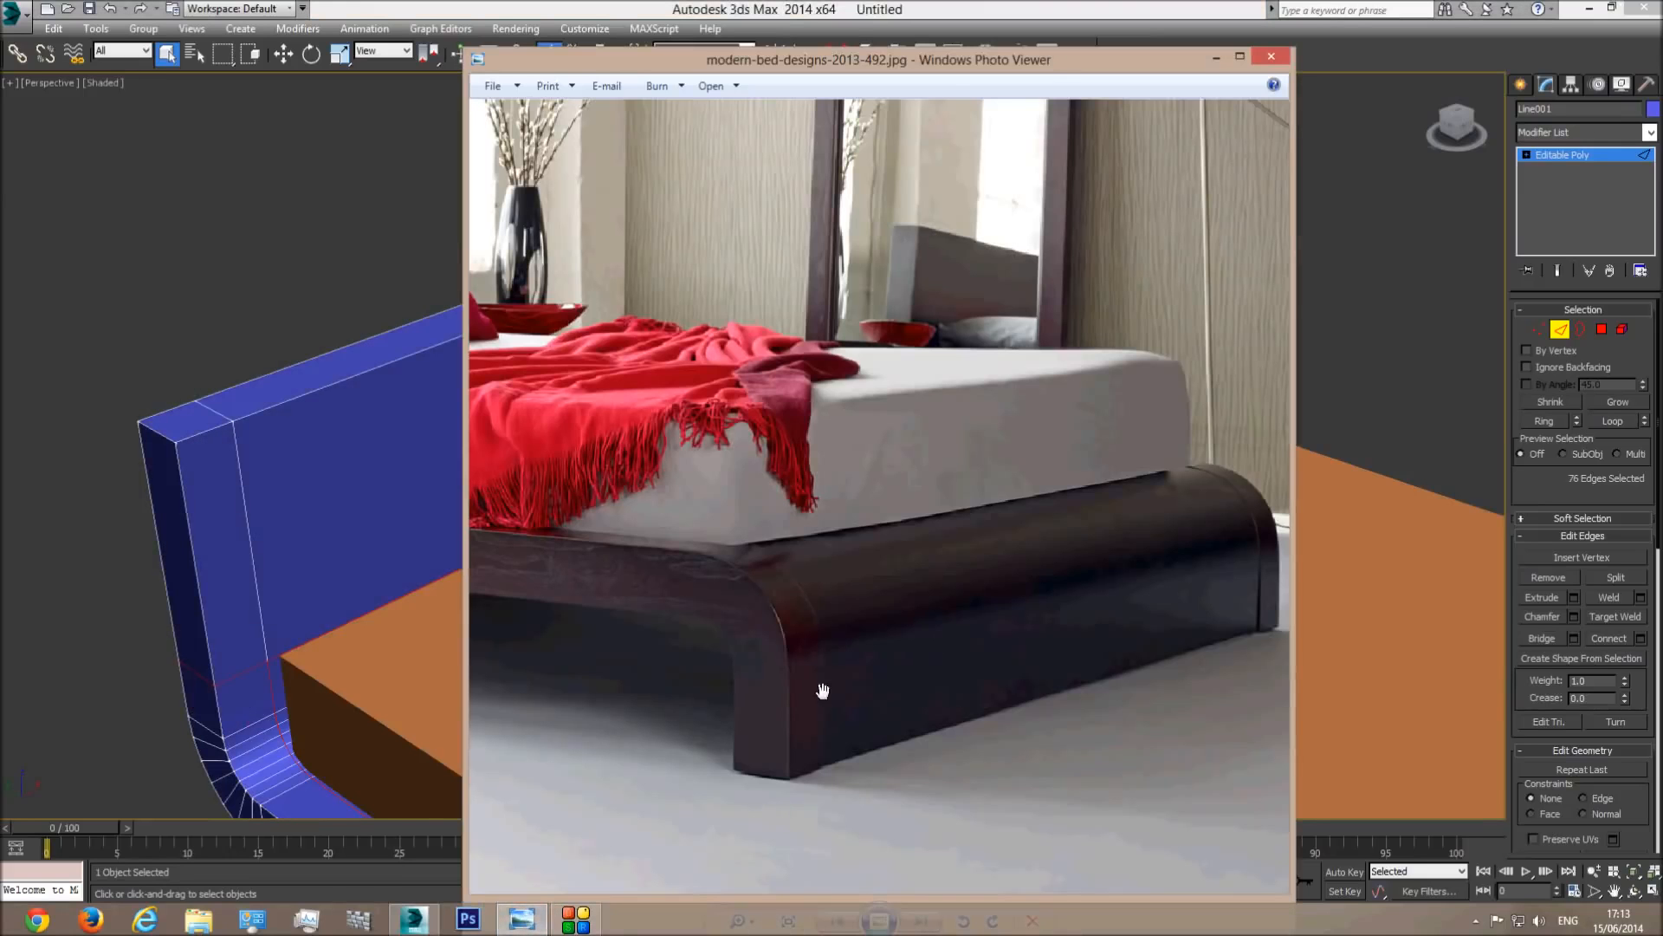
drag(554, 534, 1213, 652)
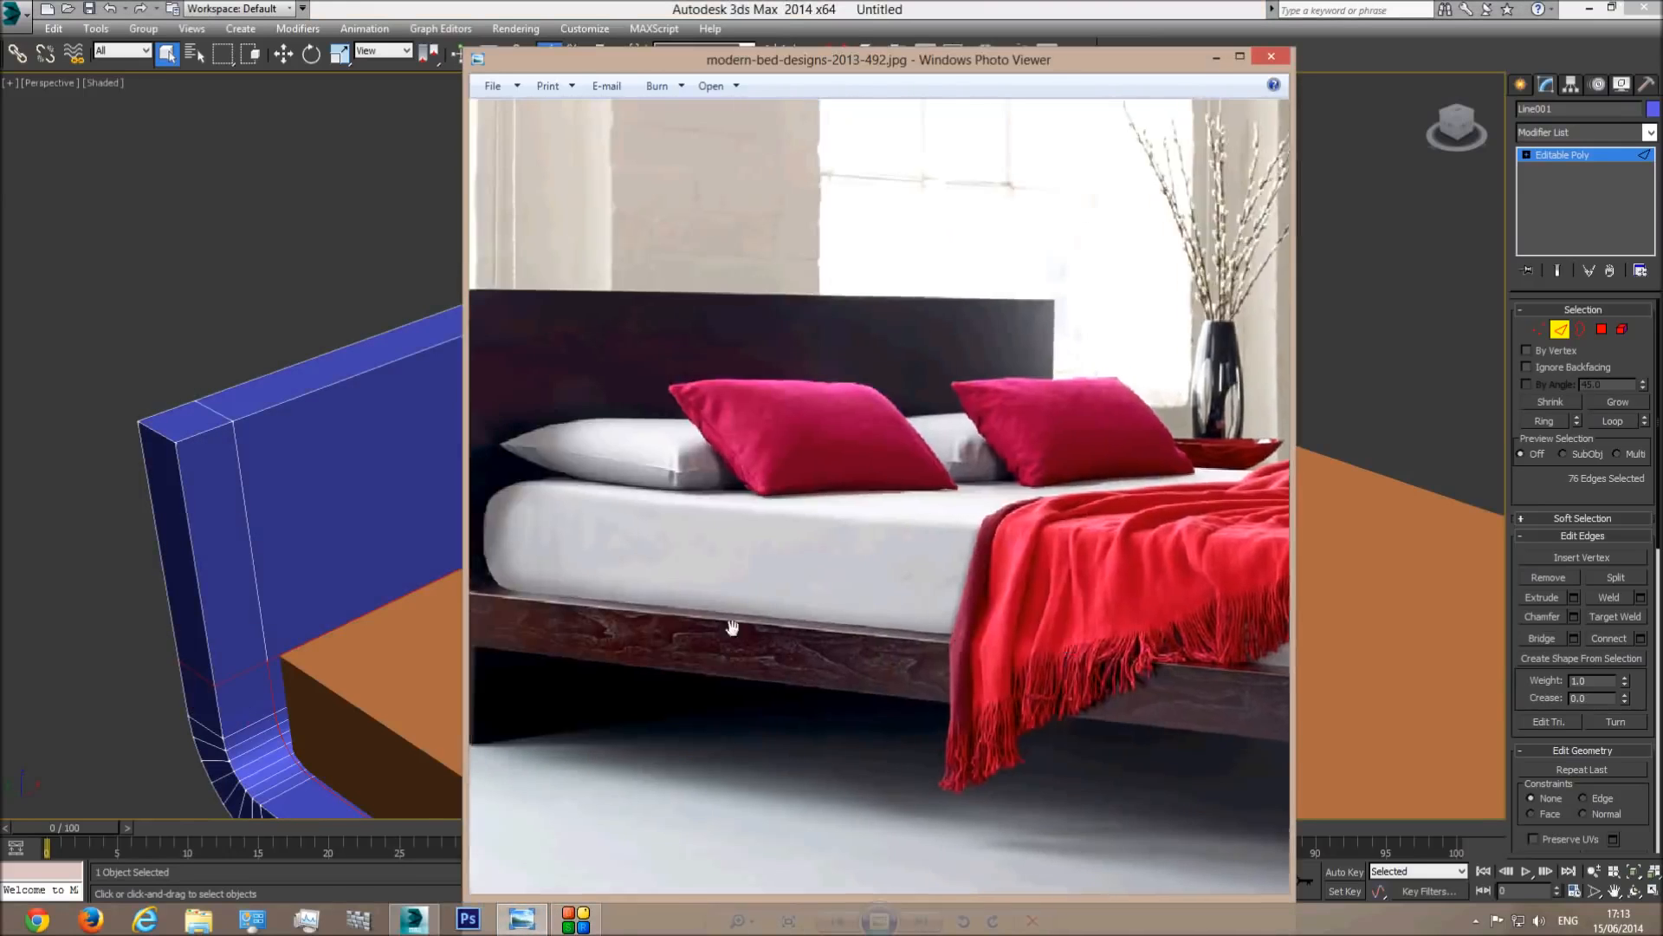
drag(731, 628, 874, 662)
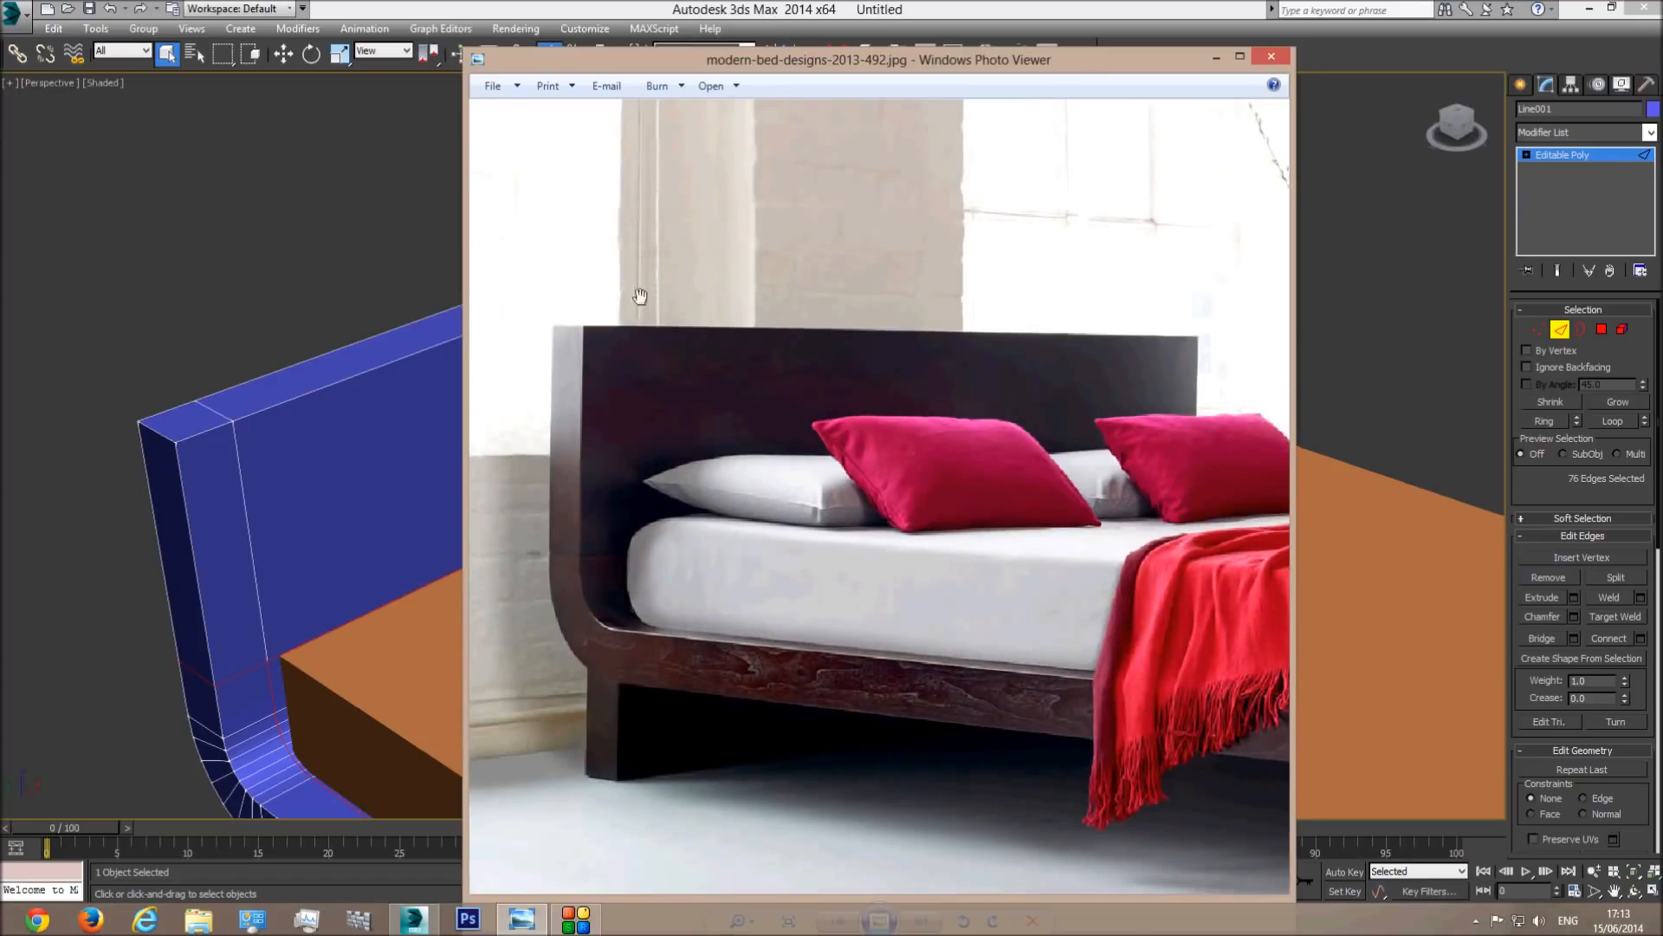
click(303, 8)
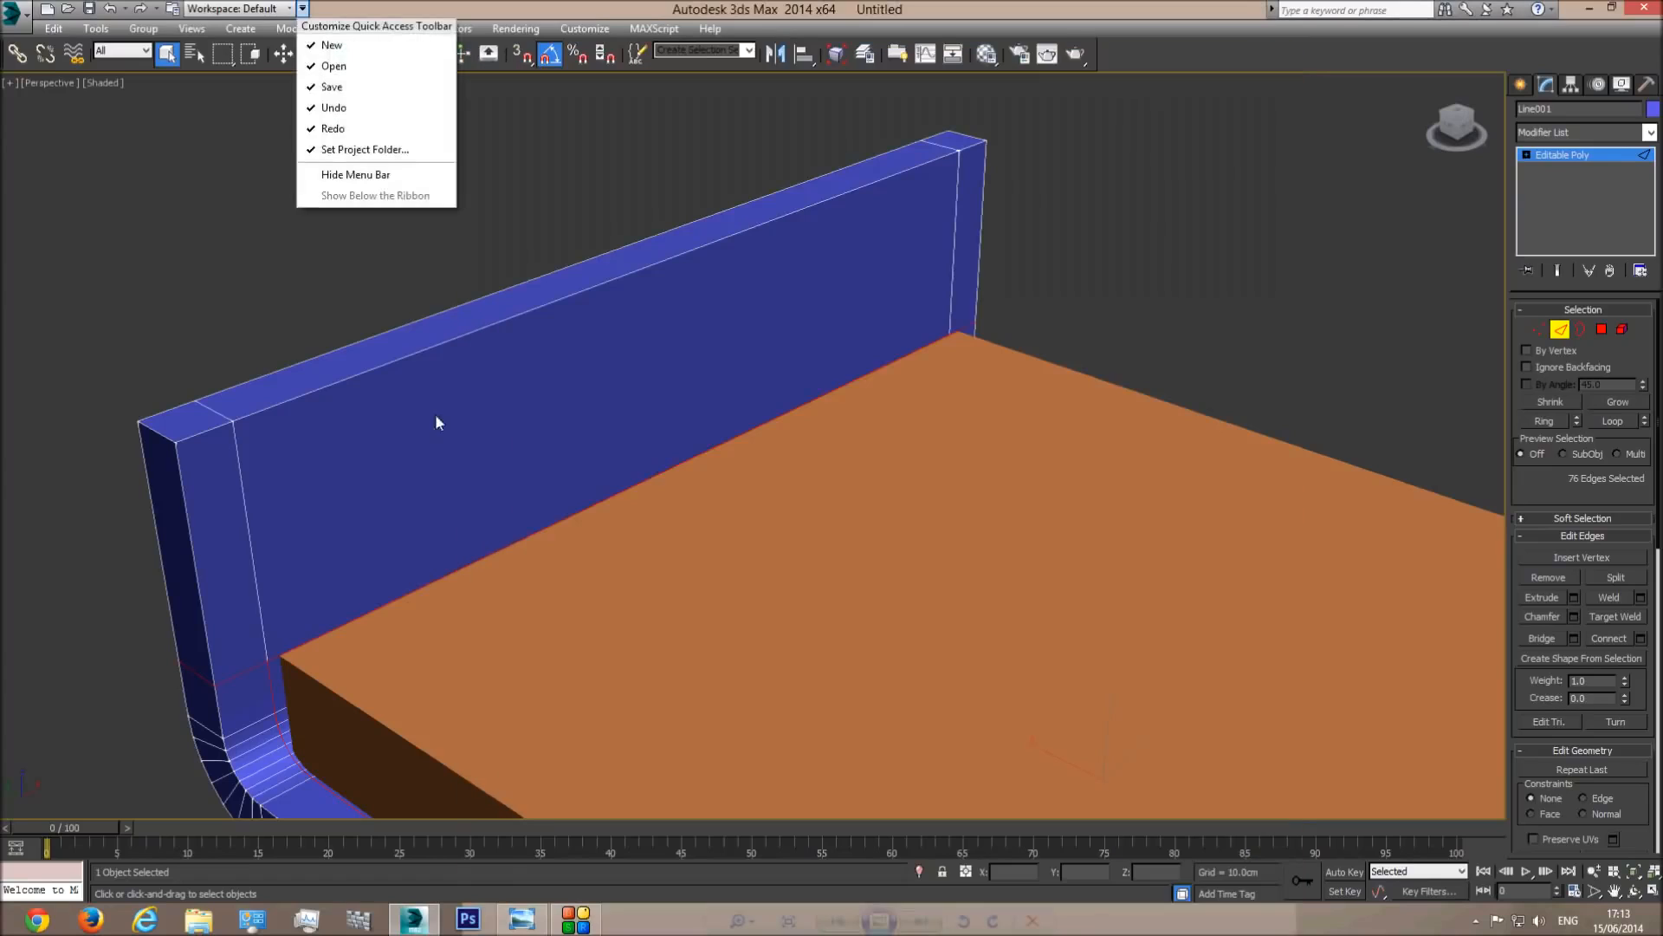
Check the selected seam edges around the mattress from the headboard to the footboard corner in wireframe and shaded display.
click(689, 5)
middle_drag(842, 602, 873, 449)
key(F3)
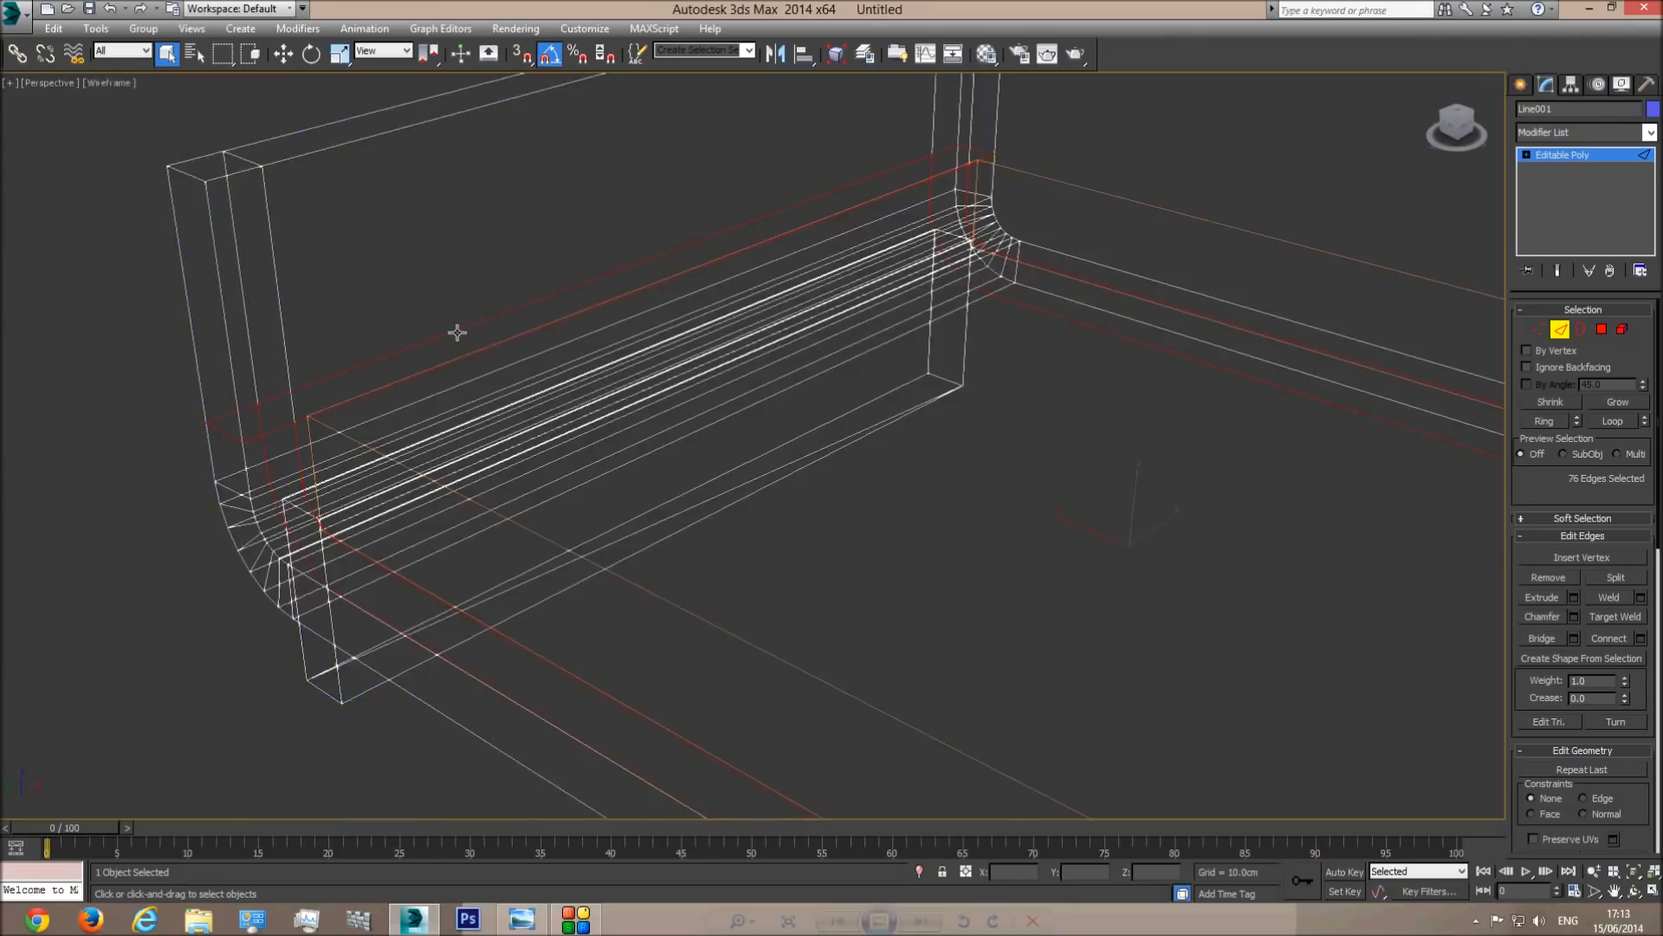
key(F3)
middle_drag(1072, 568, 768, 372)
middle_drag(1058, 732, 940, 548)
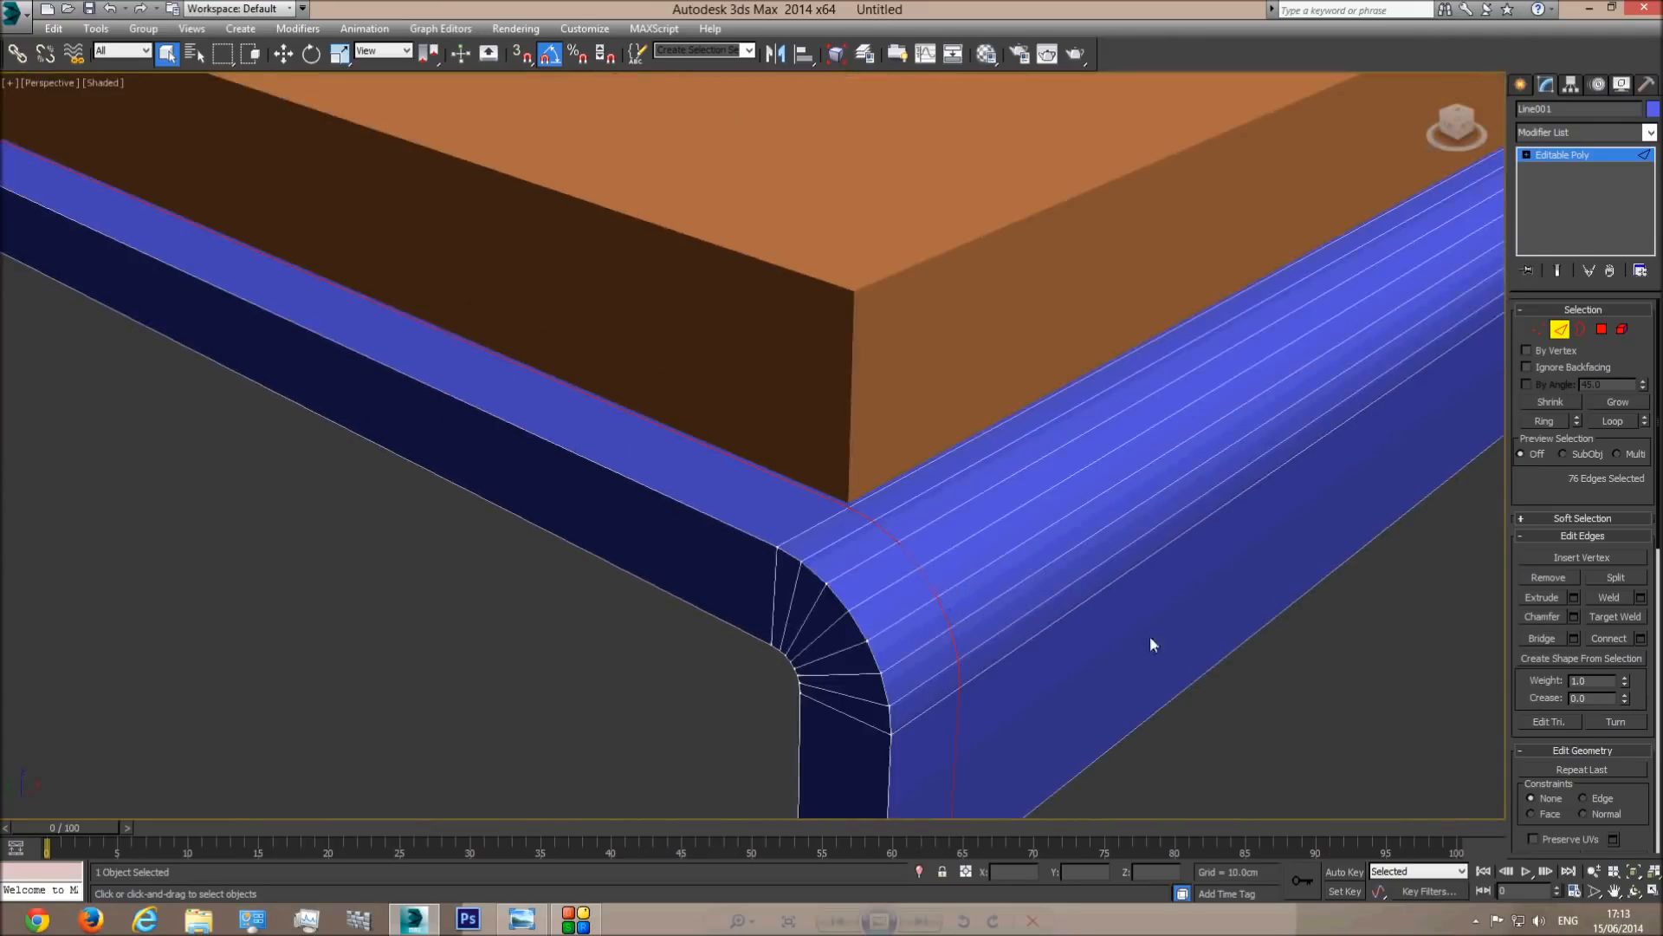
click(1573, 598)
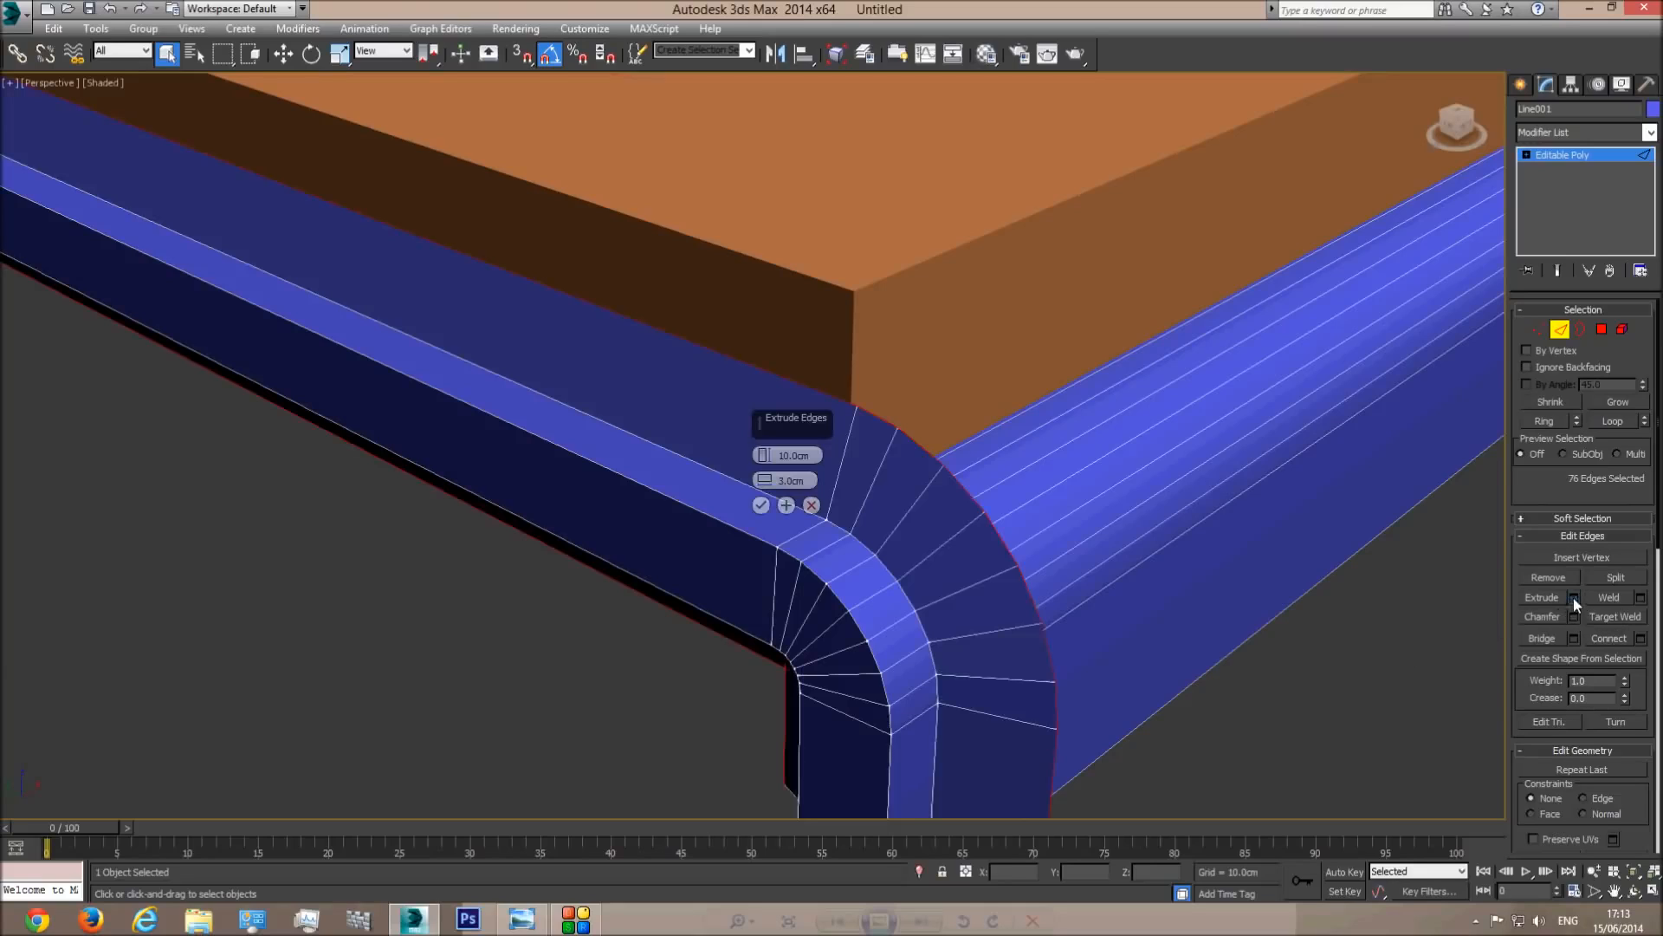
double_click(801, 454)
text(-0.1)
key(Return)
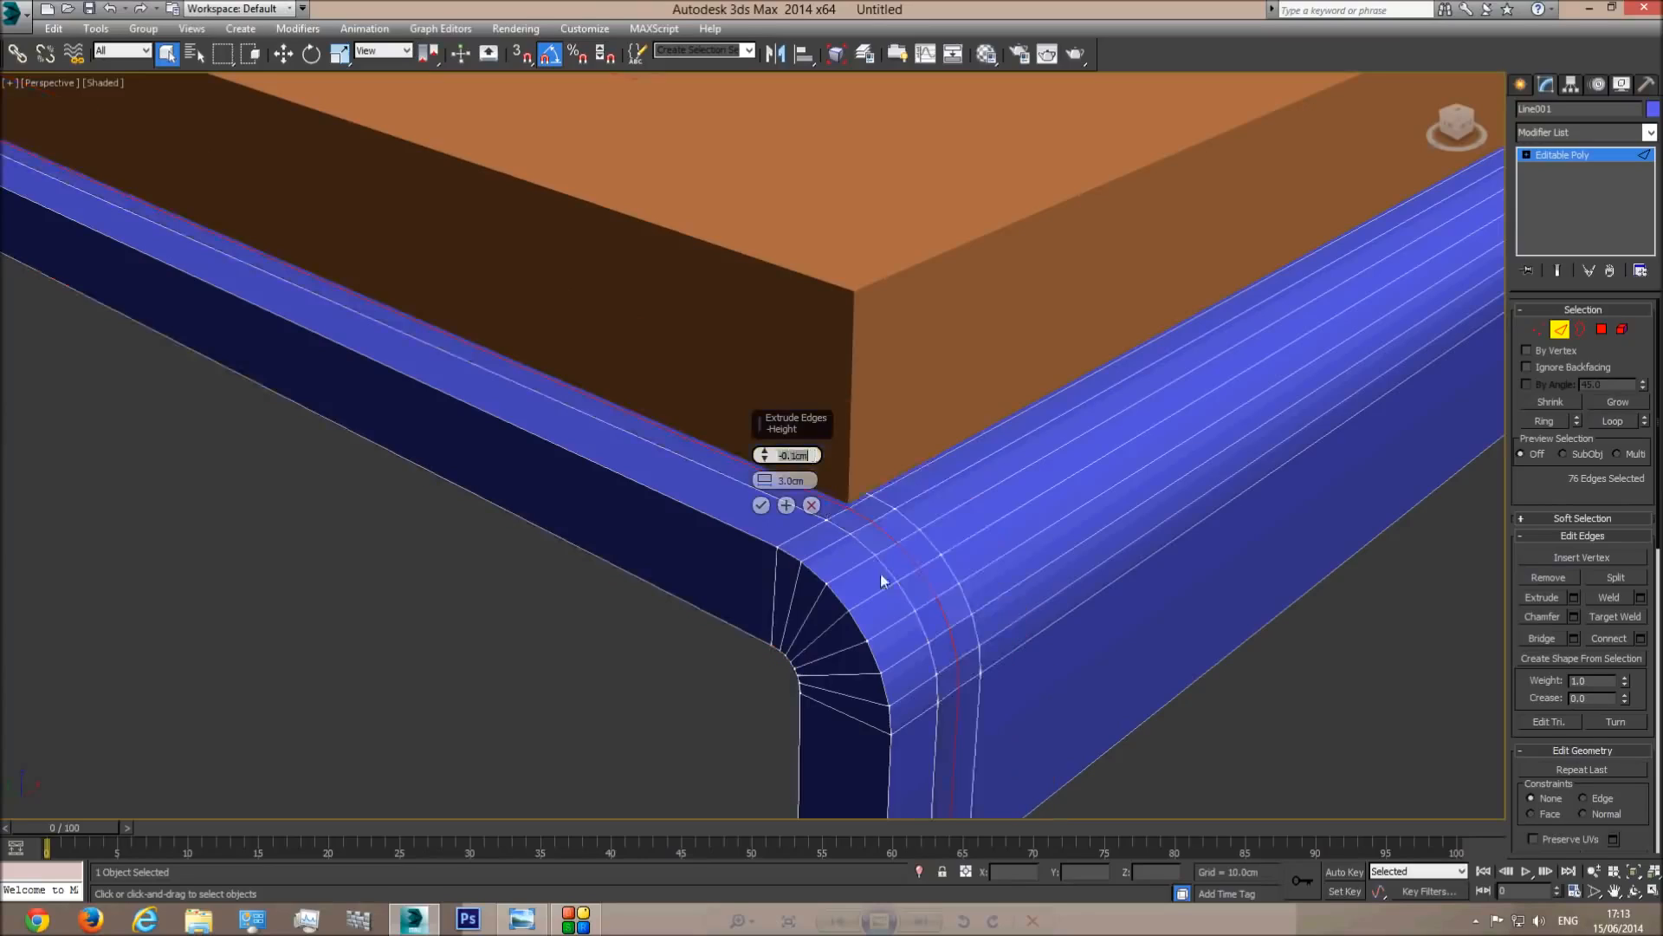
middle_drag(935, 621, 911, 613)
text(0.)
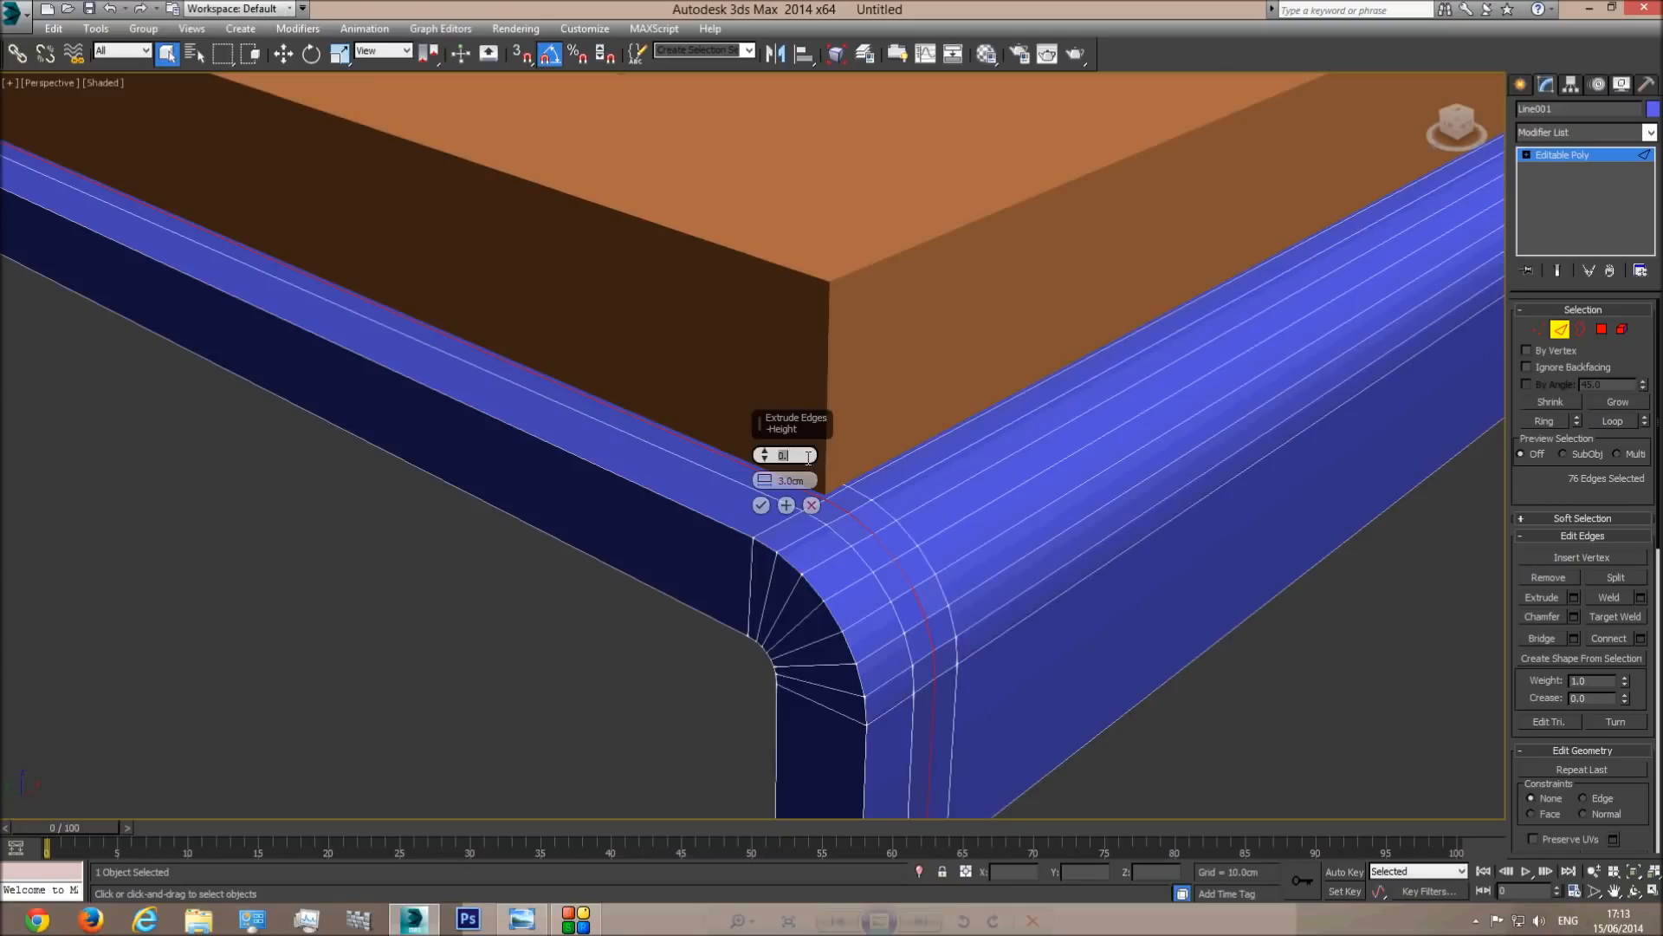
click(808, 506)
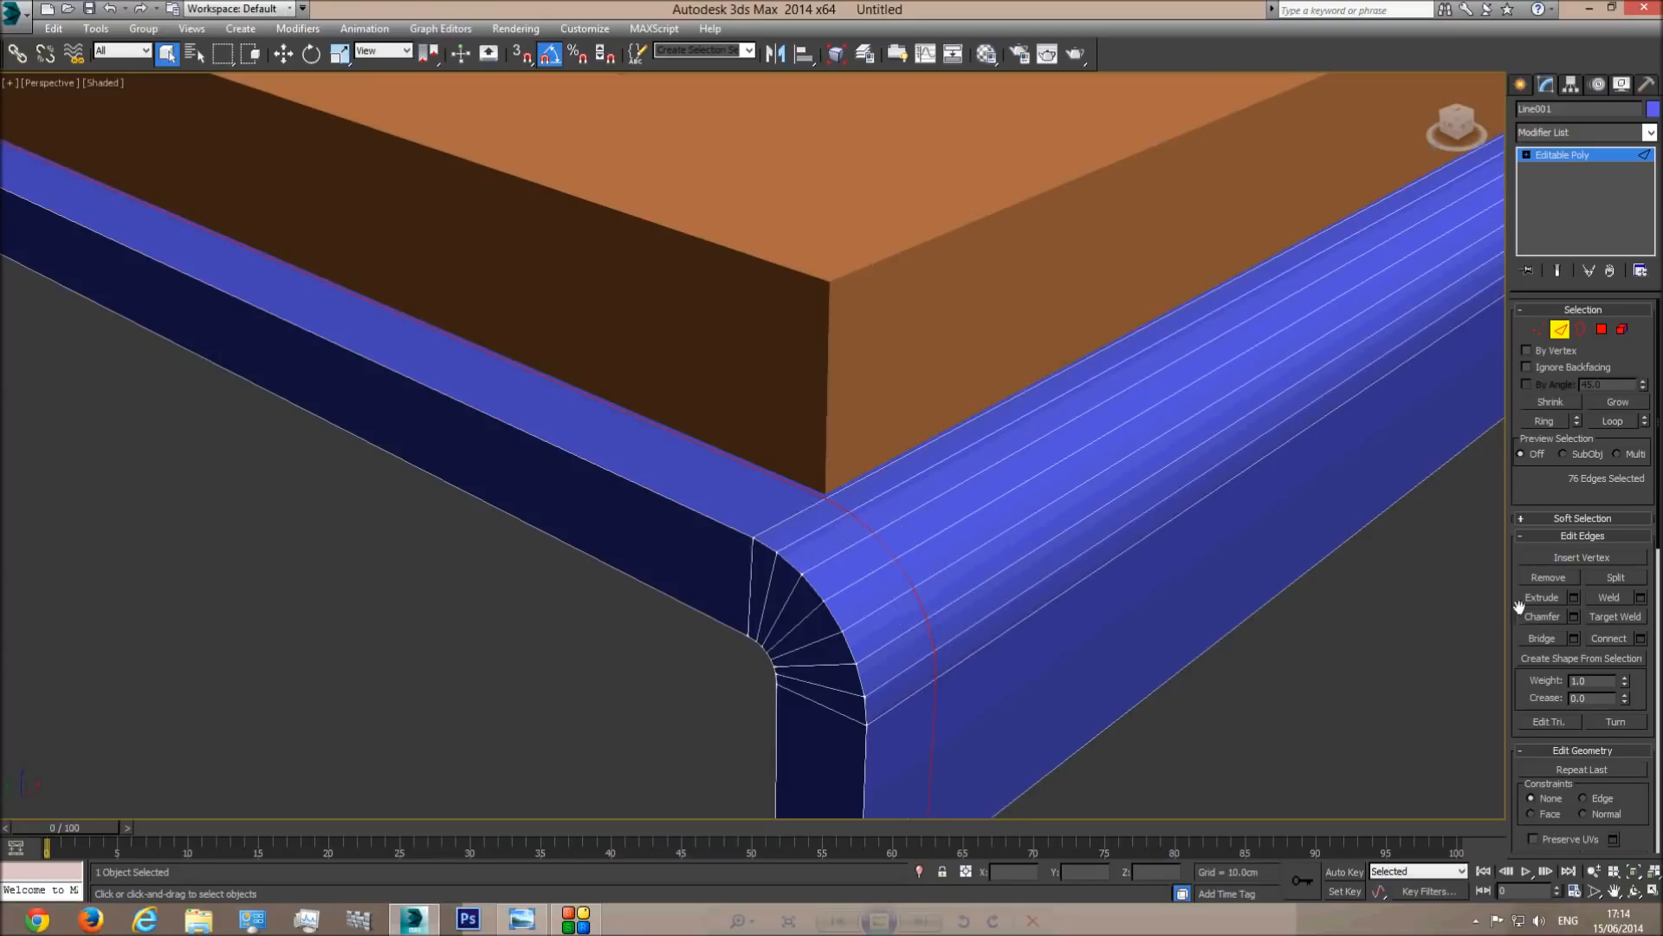
Extrude the selected seam edges with a height of -0.4 cm and a width of 0.2 cm.
click(1574, 597)
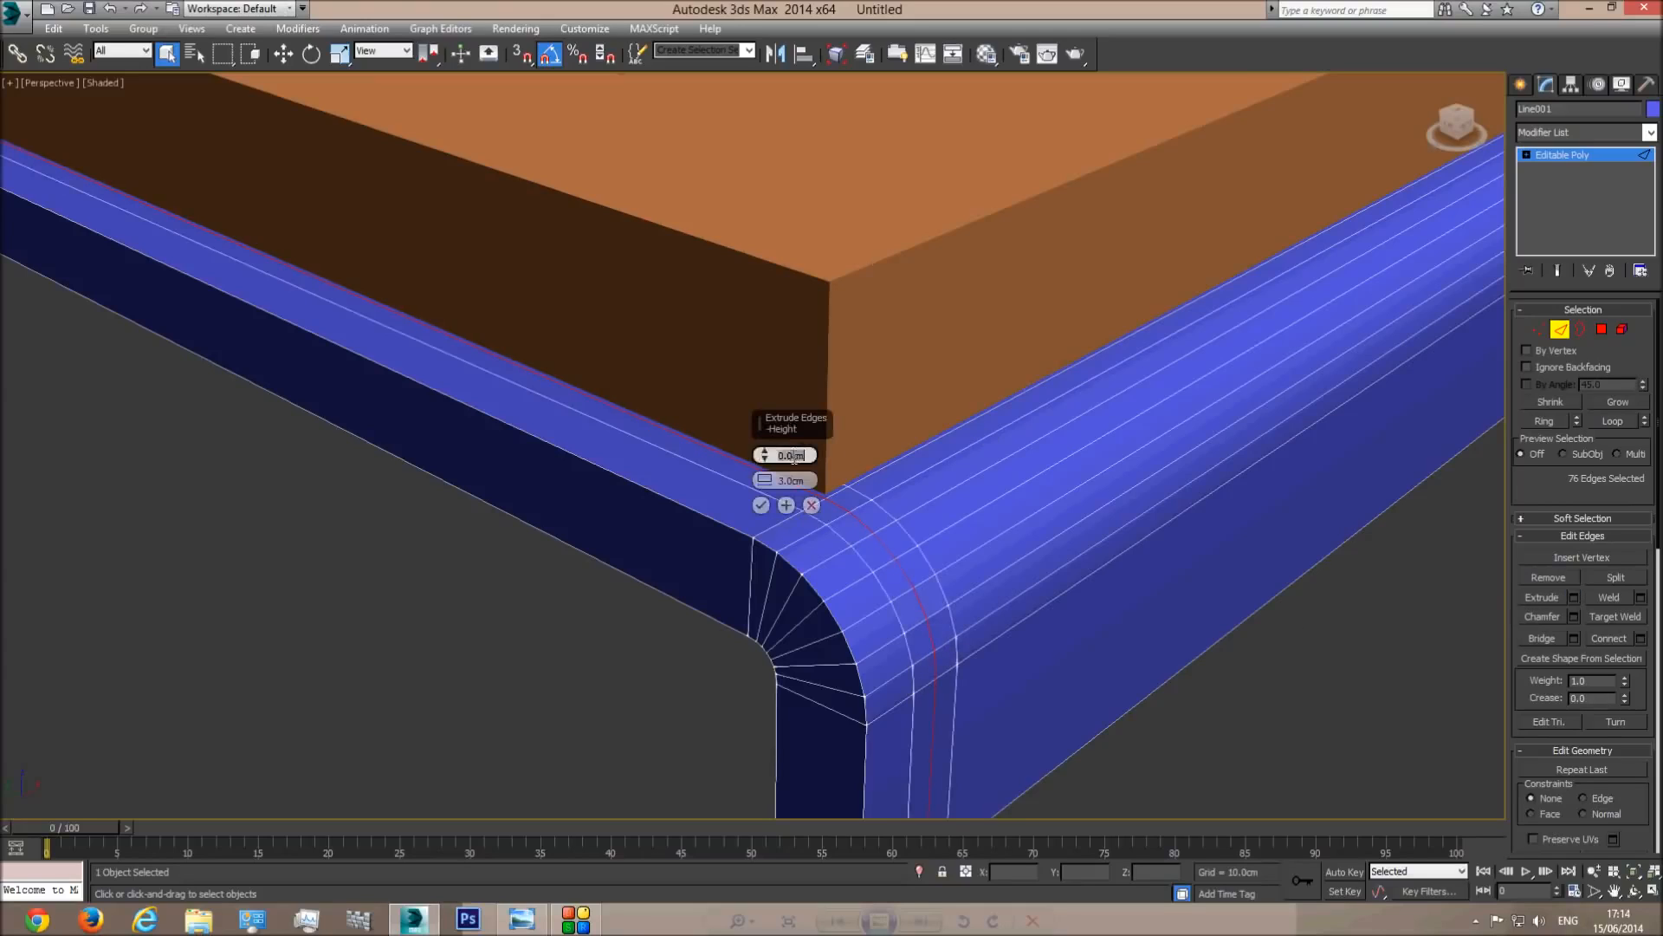
text(-0.4)
key(Return)
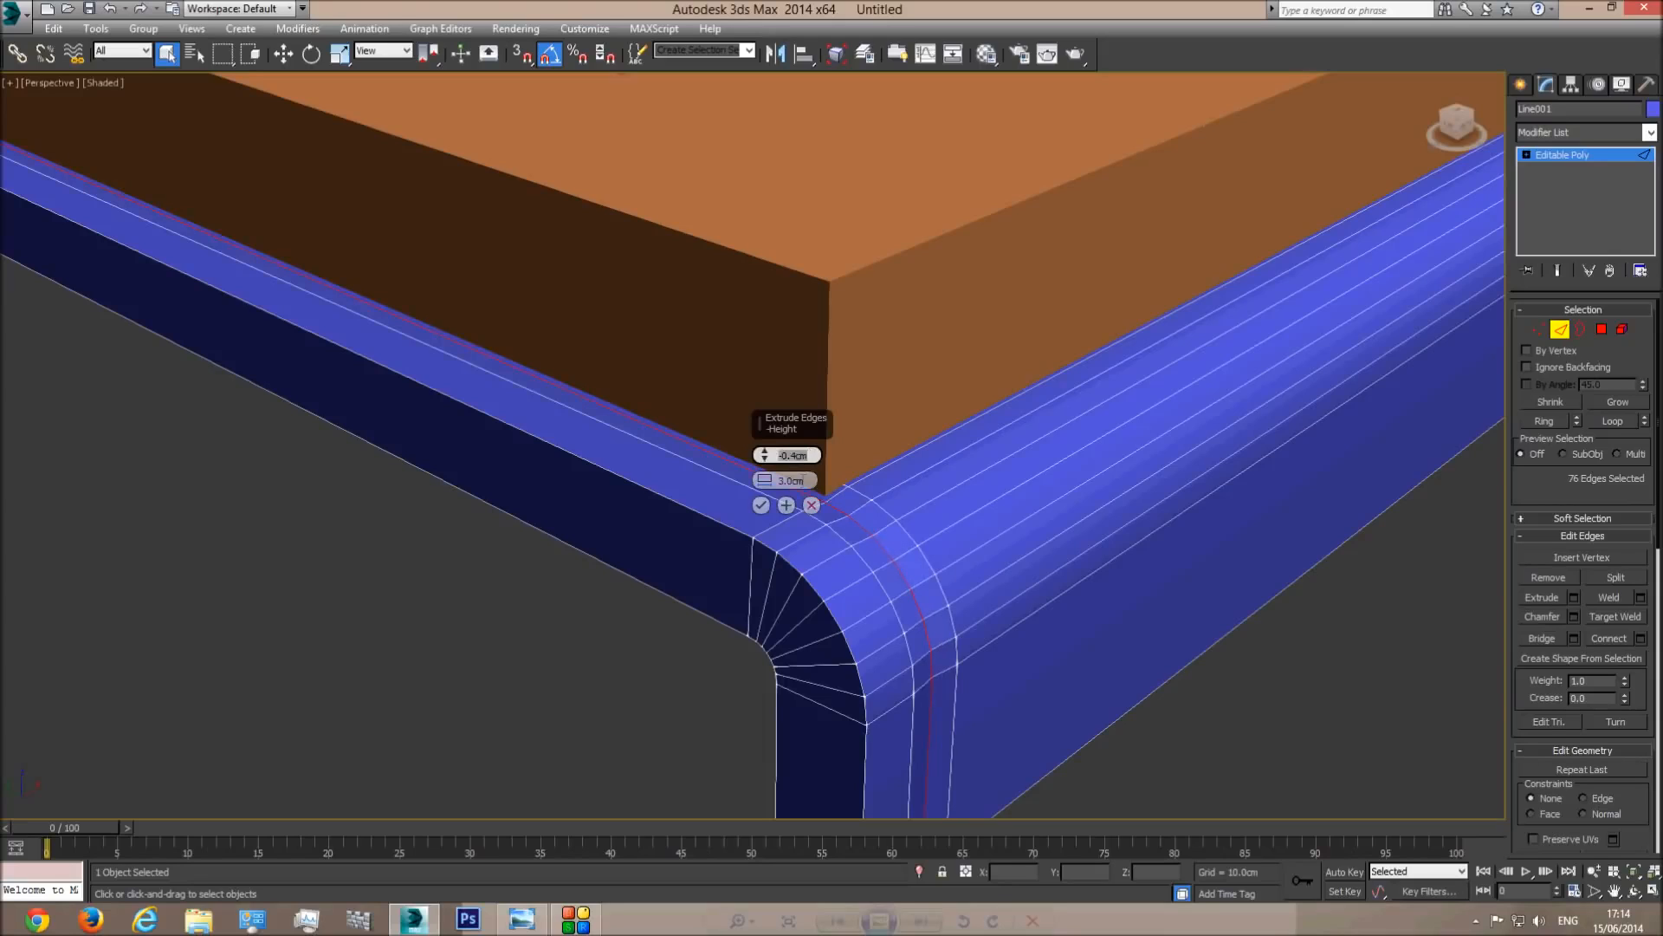
drag(763, 480, 763, 507)
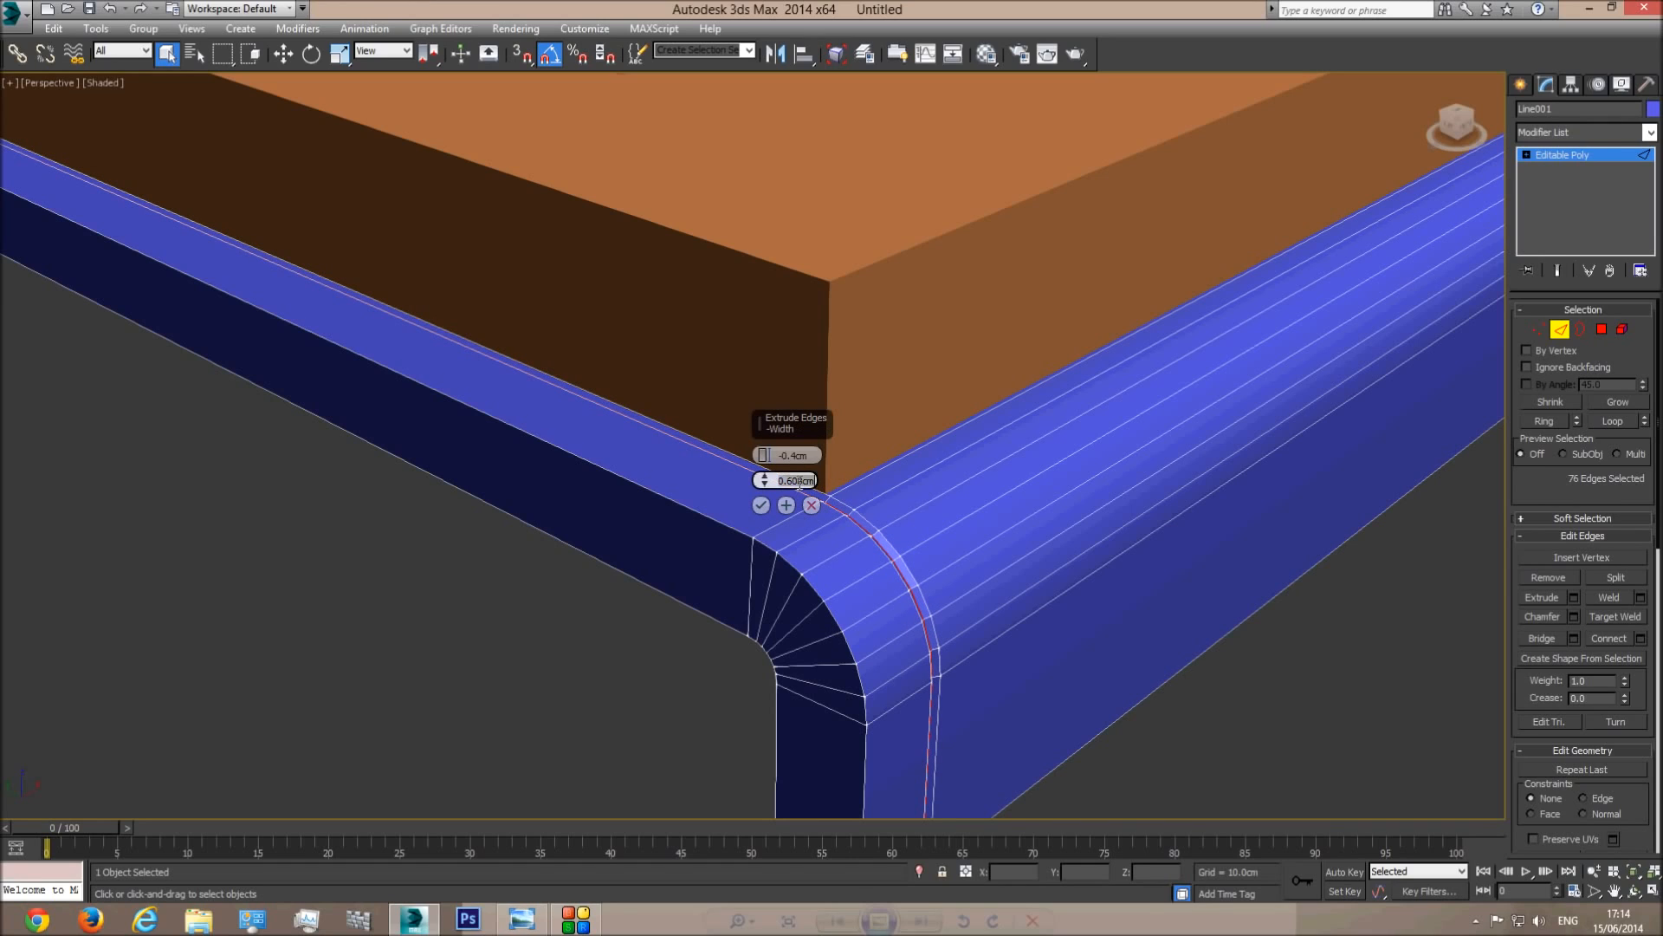
text(0.2)
key(Return)
middle_drag(900, 581, 853, 561)
scroll(853, 562, up, 5)
Fine-tune the seam extrusion's width against the grooves in the reference photo and apply the extrusion.
click(523, 920)
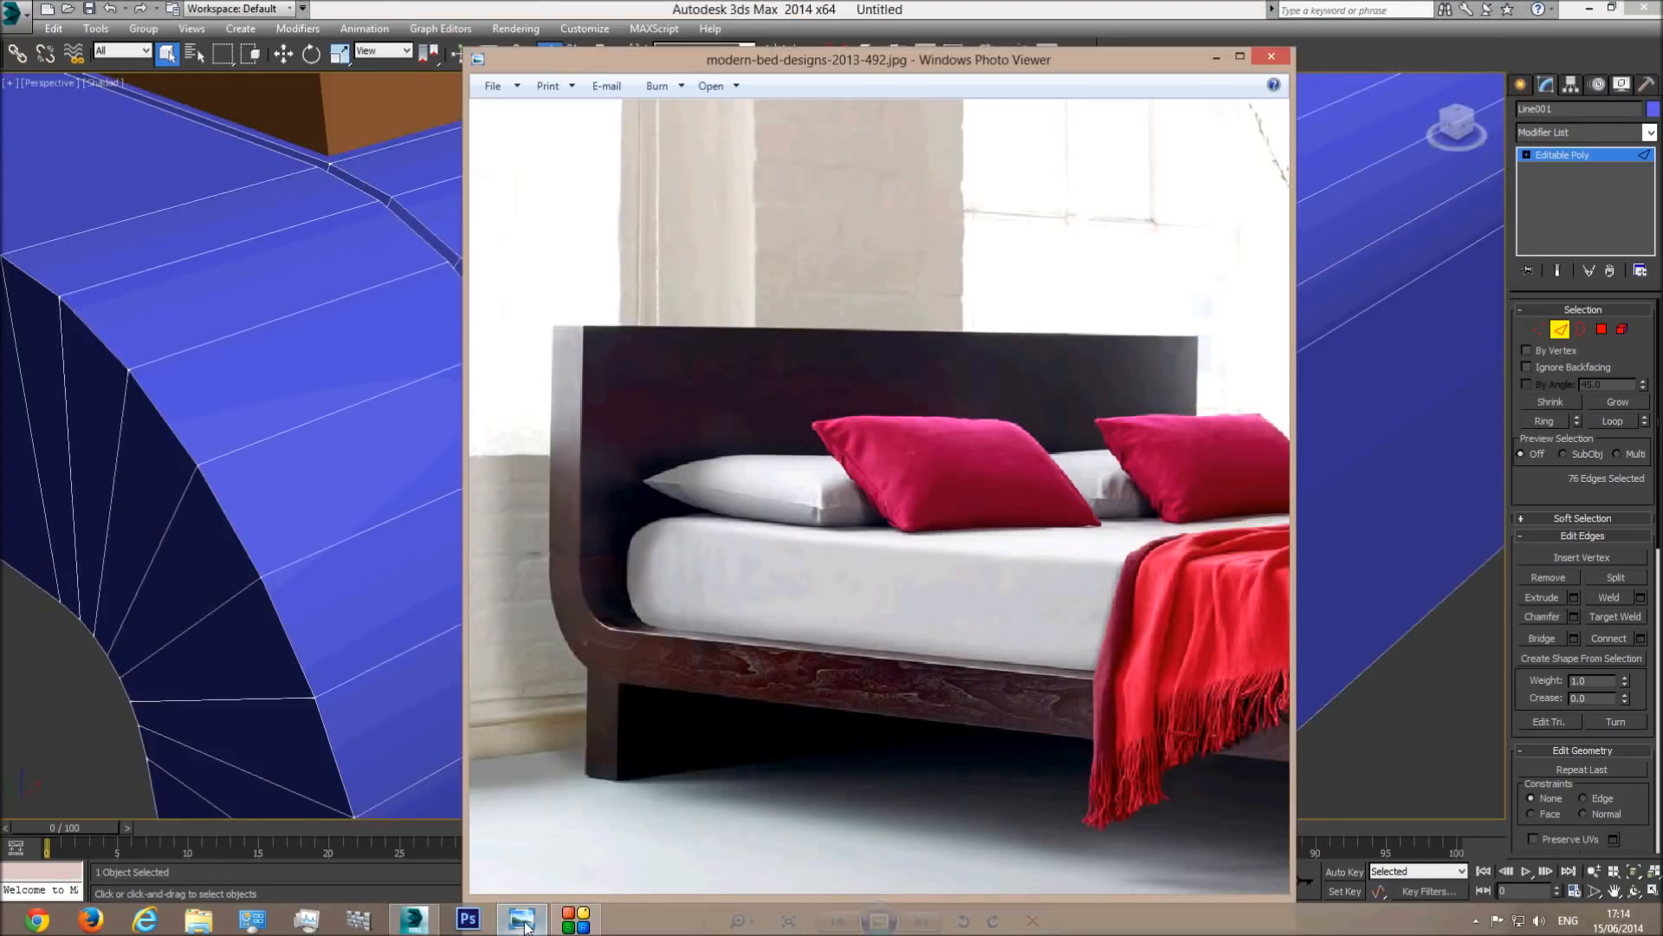
scroll(921, 620, down, 1)
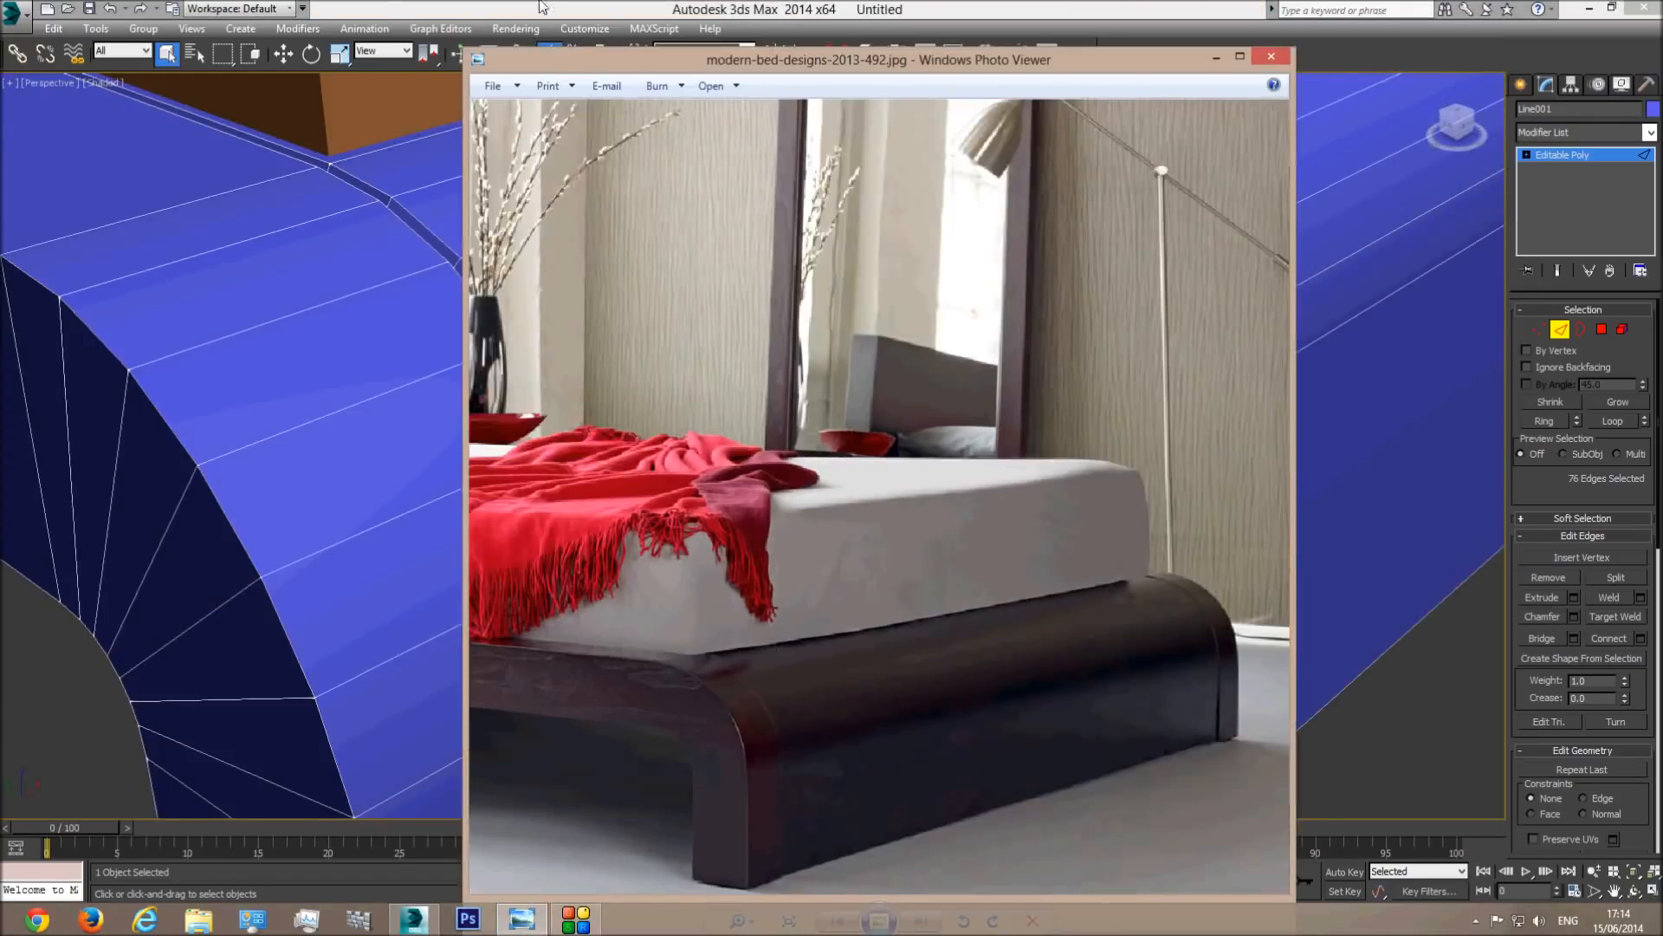
click(559, 19)
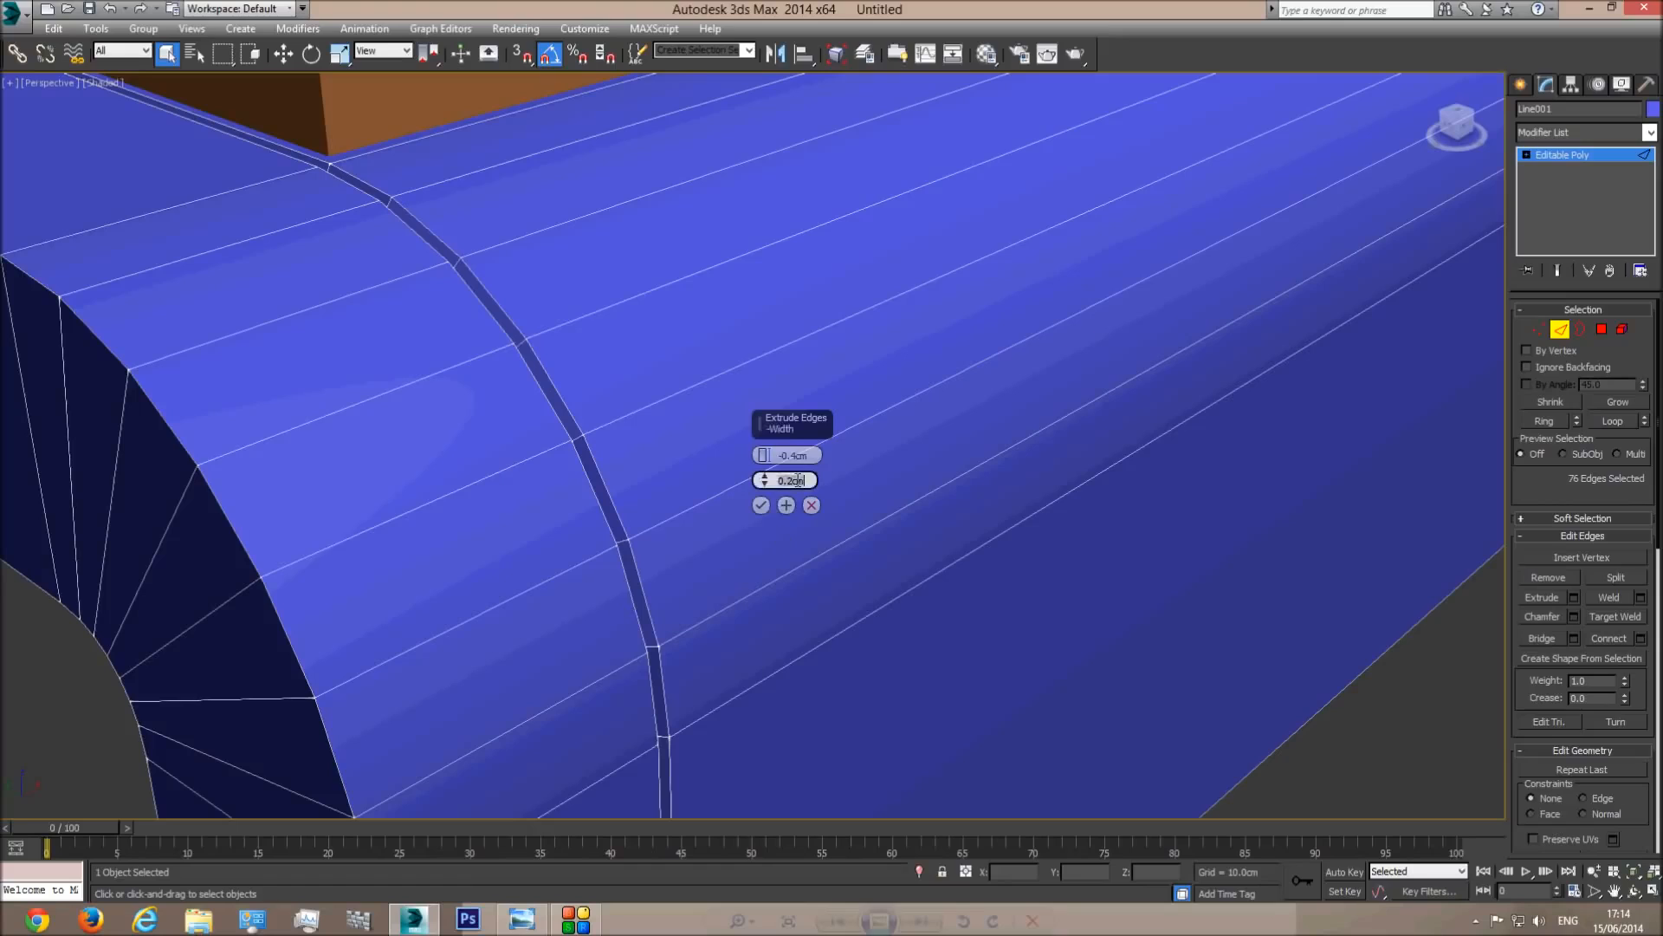
text(5)
key(Return)
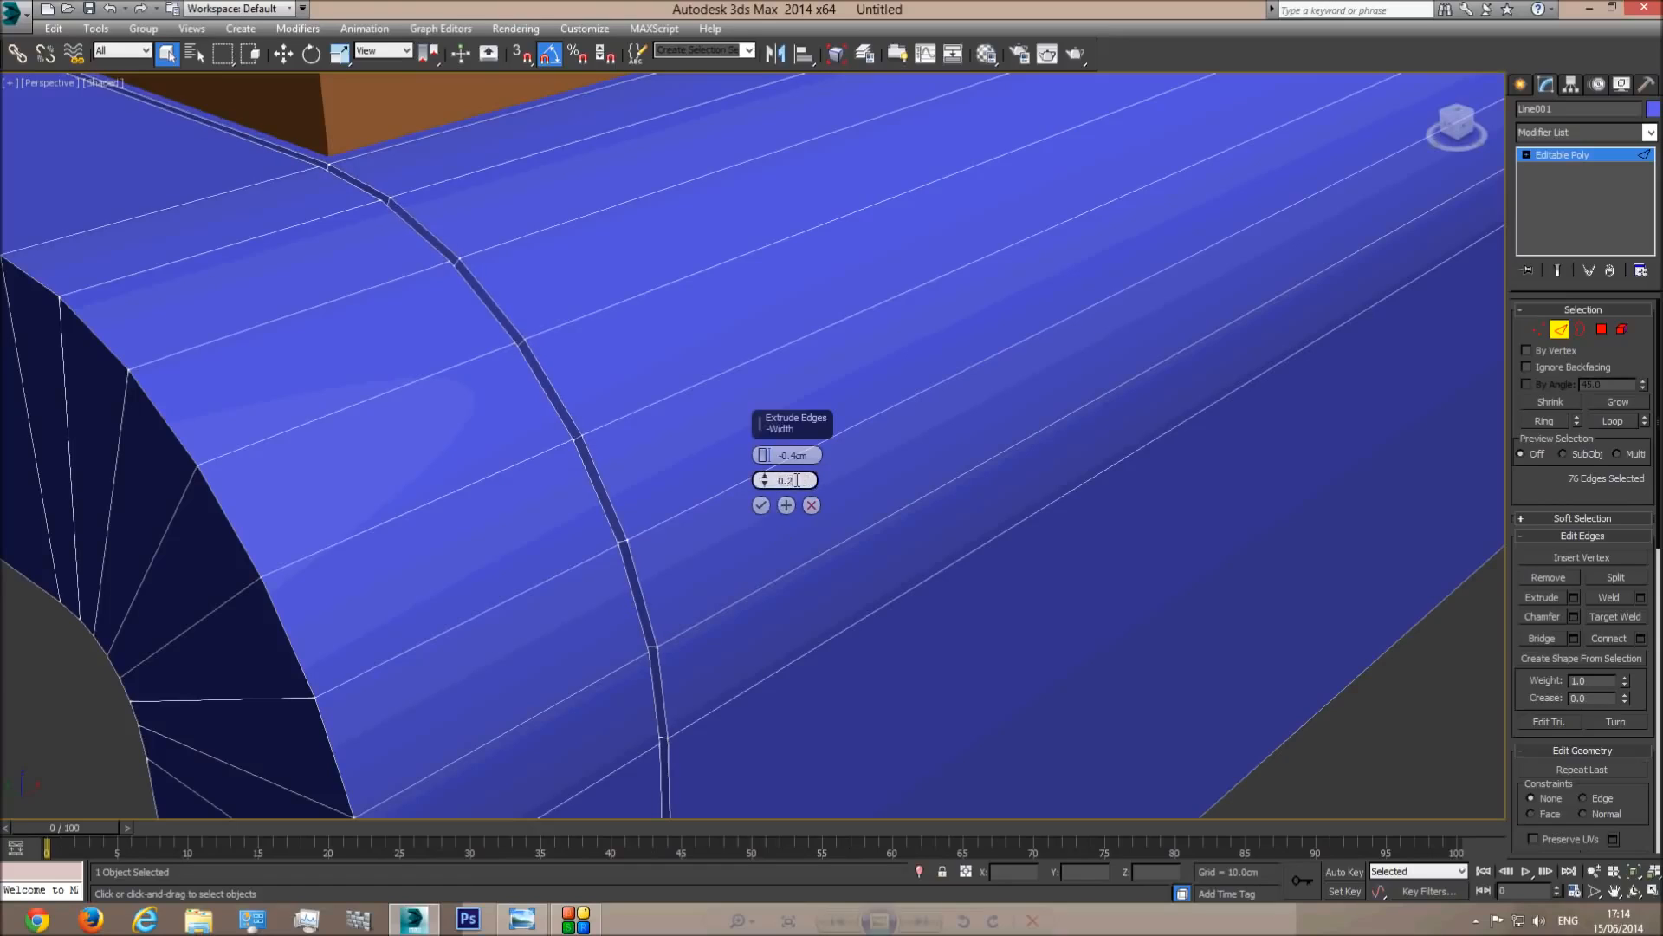
click(761, 506)
key(z)
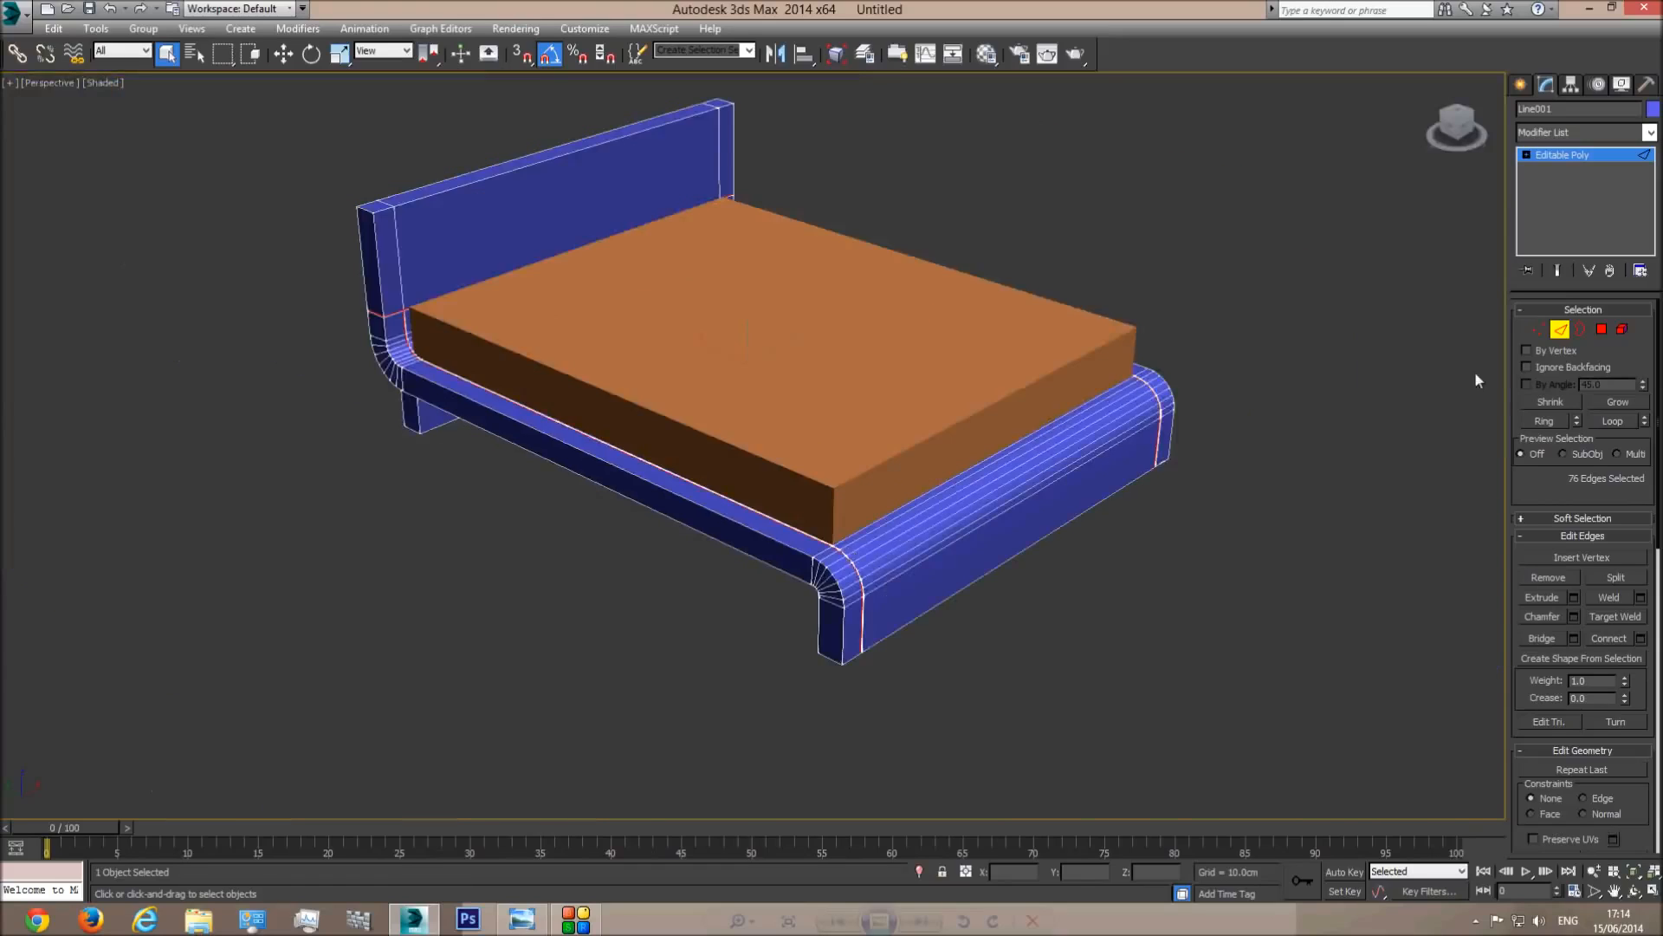
Leave edge level, deselect the bed frame and compare the model with the footboard and headboard in the reference photo.
click(1572, 154)
click(1113, 589)
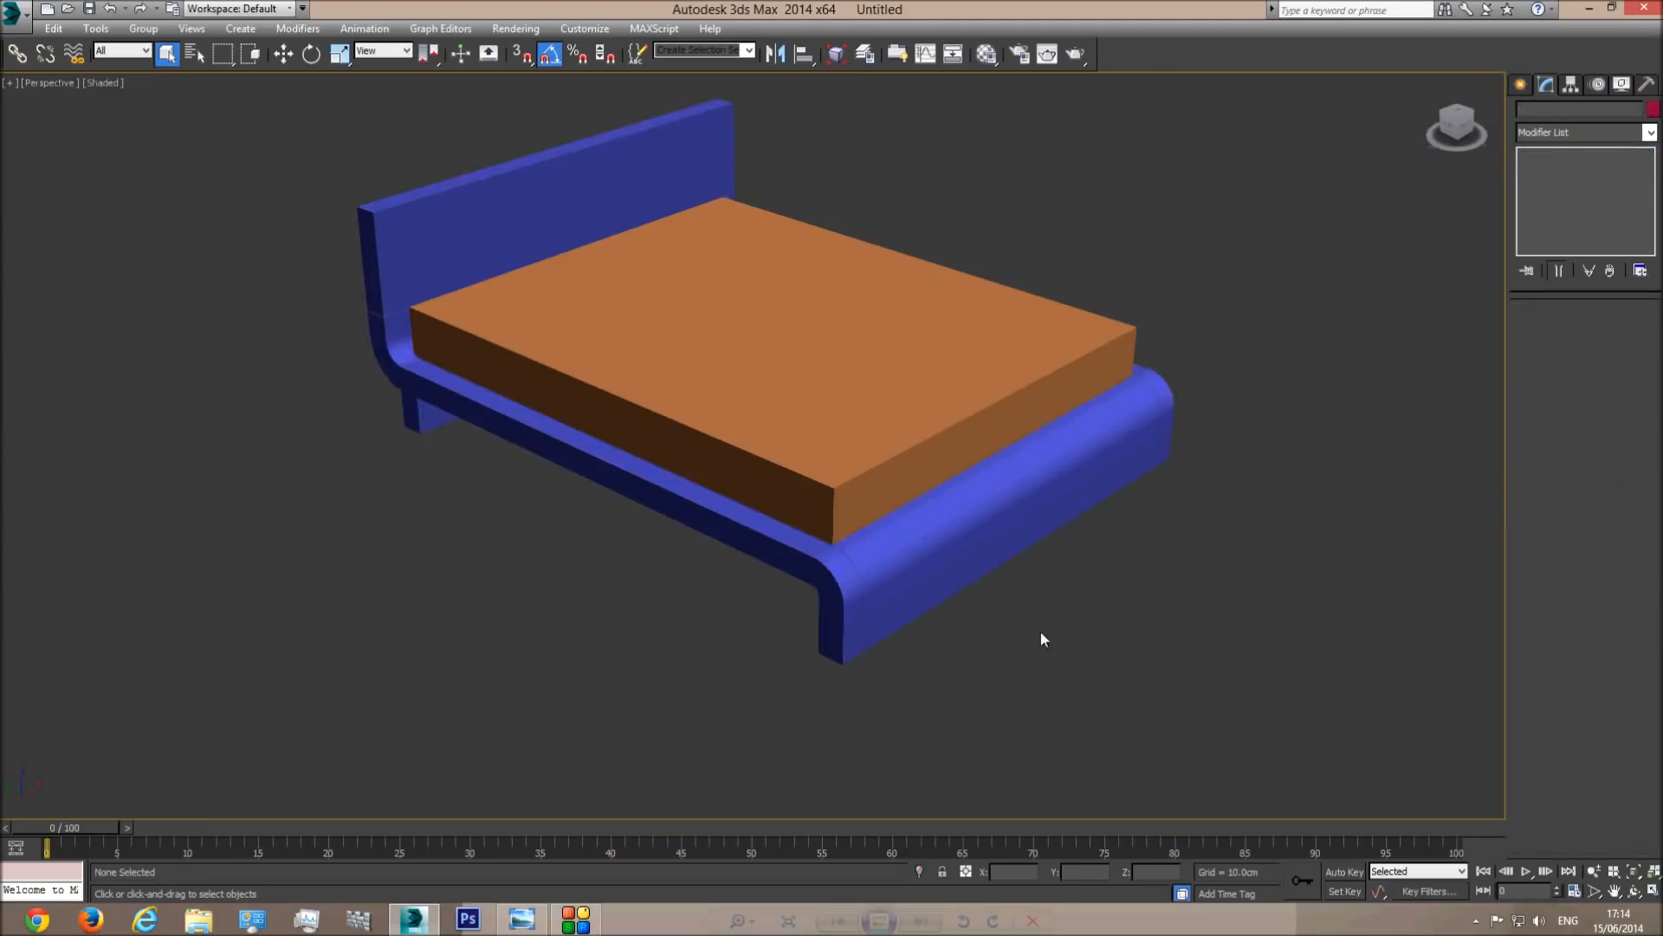
click(1633, 890)
mouse_move(689, 421)
mouse_down()
mouse_move(686, 378)
mouse_move(735, 438)
mouse_move(512, 370)
mouse_up()
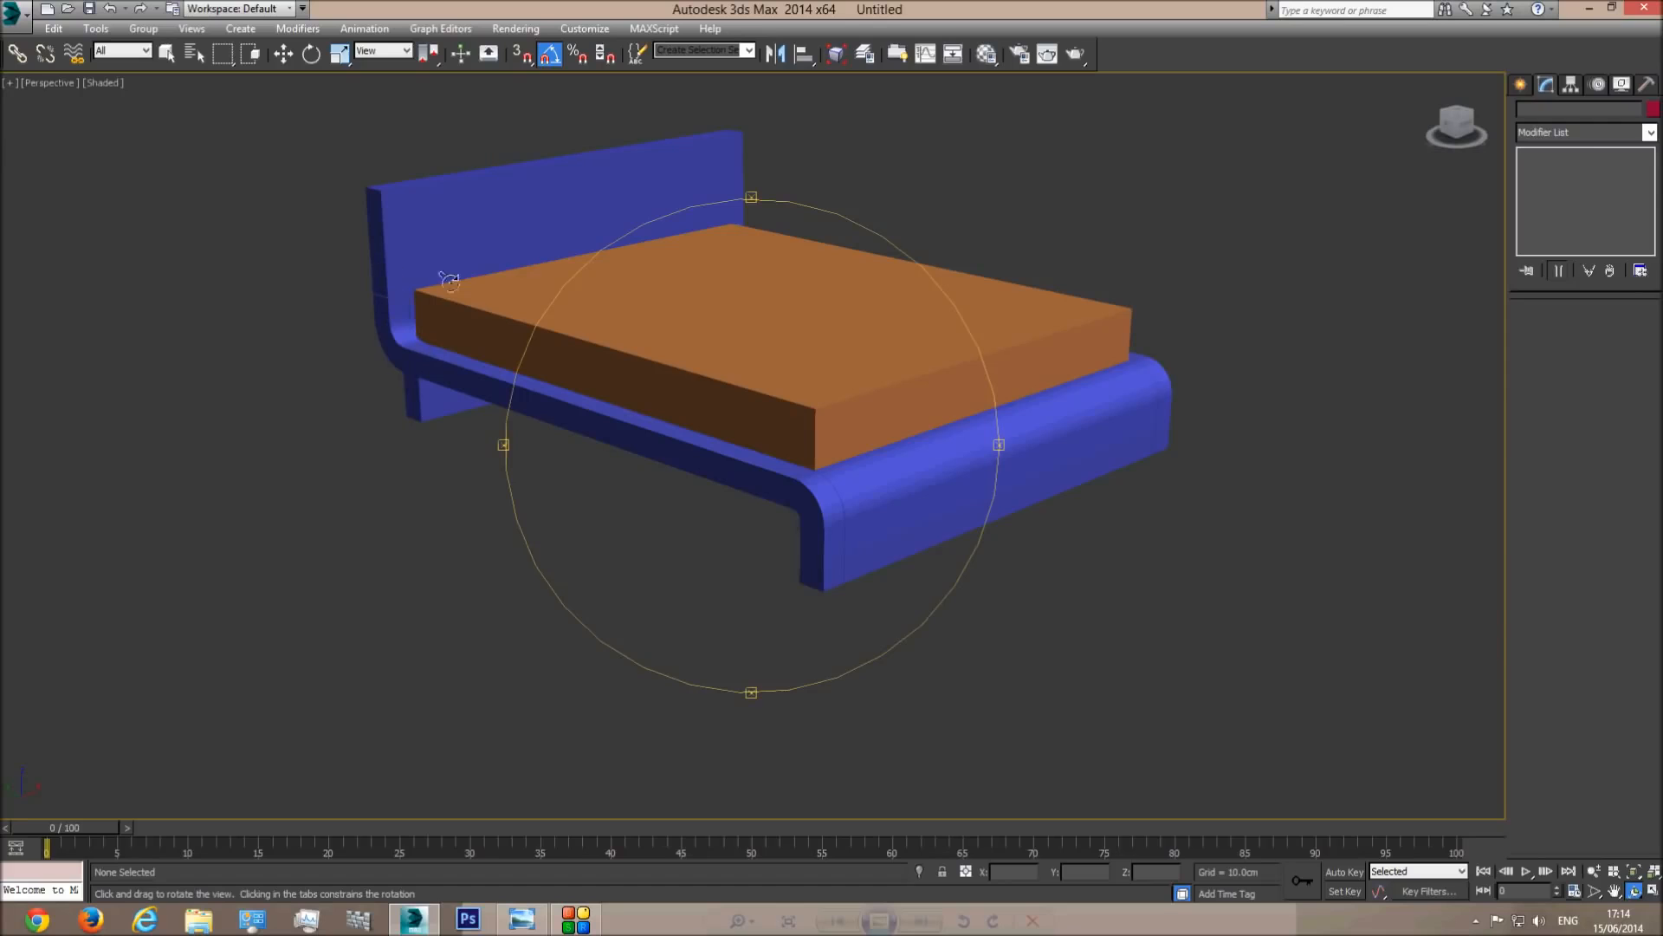
click(522, 918)
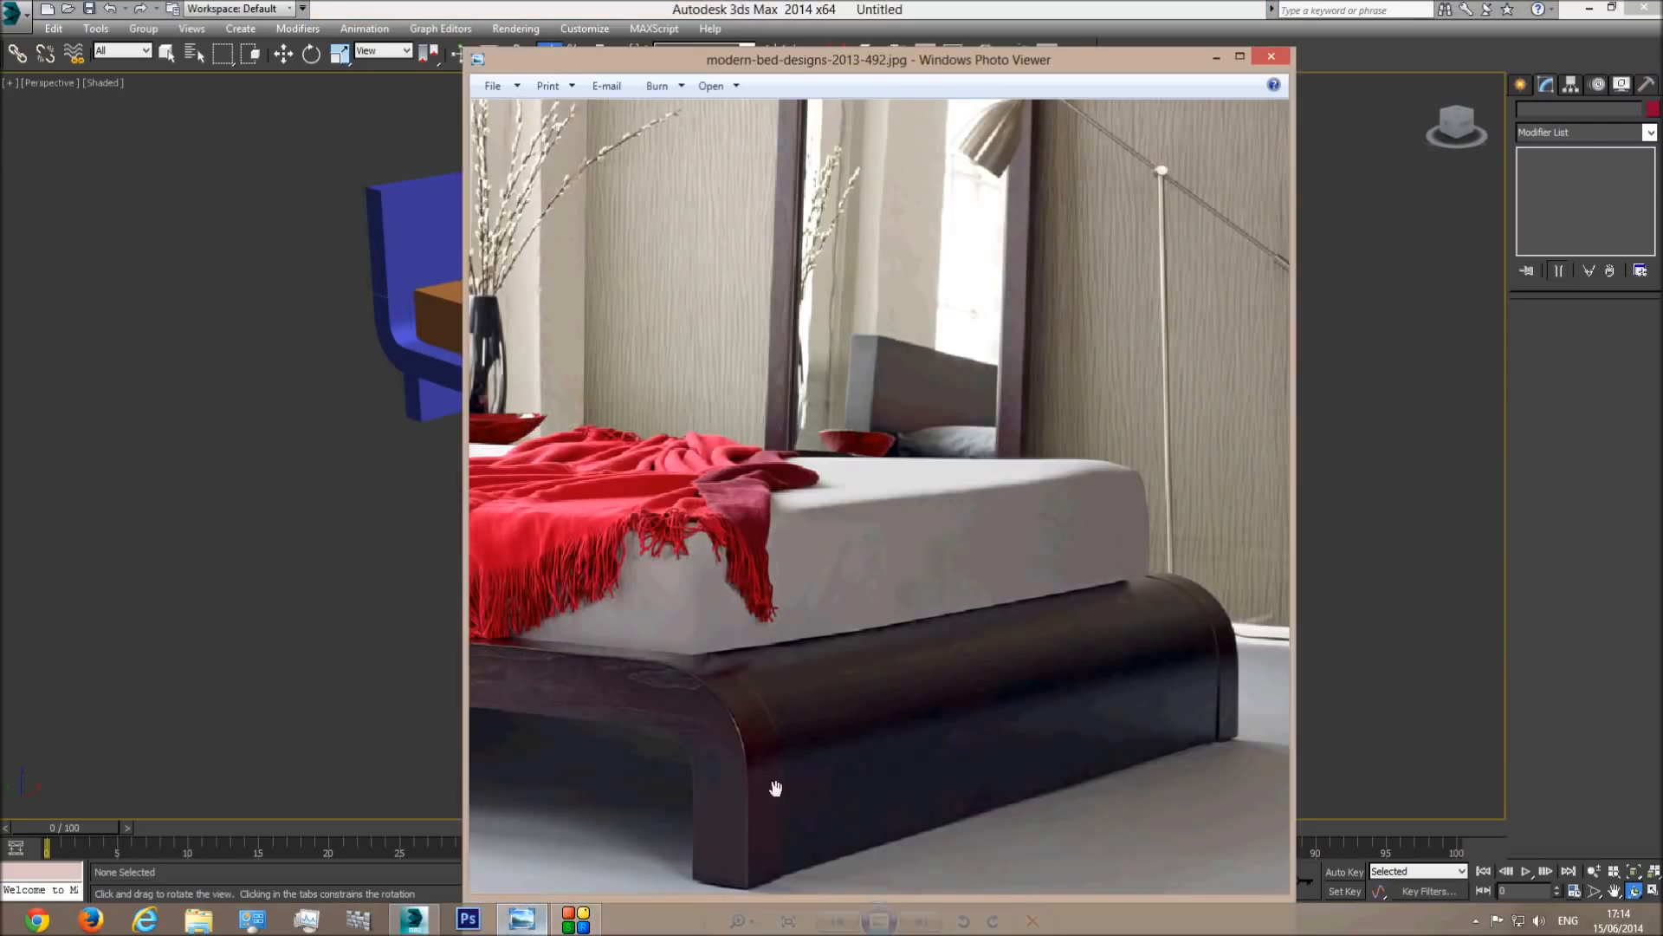
drag(663, 686, 1143, 707)
drag(617, 608, 1010, 627)
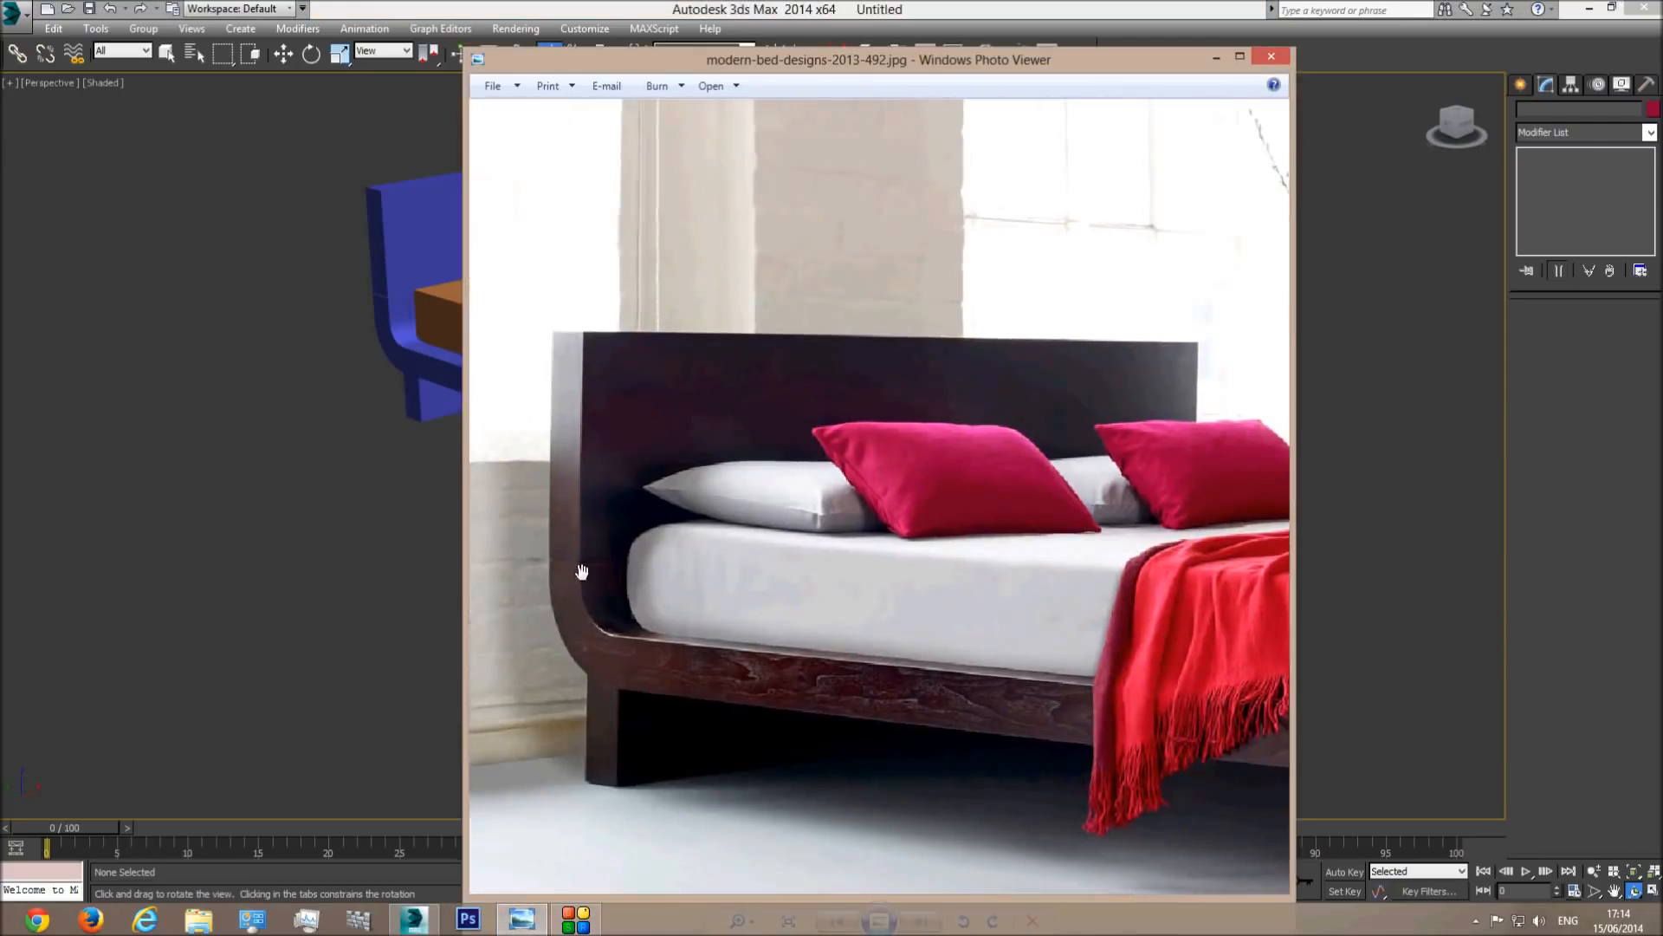
click(480, 6)
Inspect the seam groove at the footboard corner with edged faces shown and check it against the reference photo.
scroll(822, 532, up, 5)
key(F4)
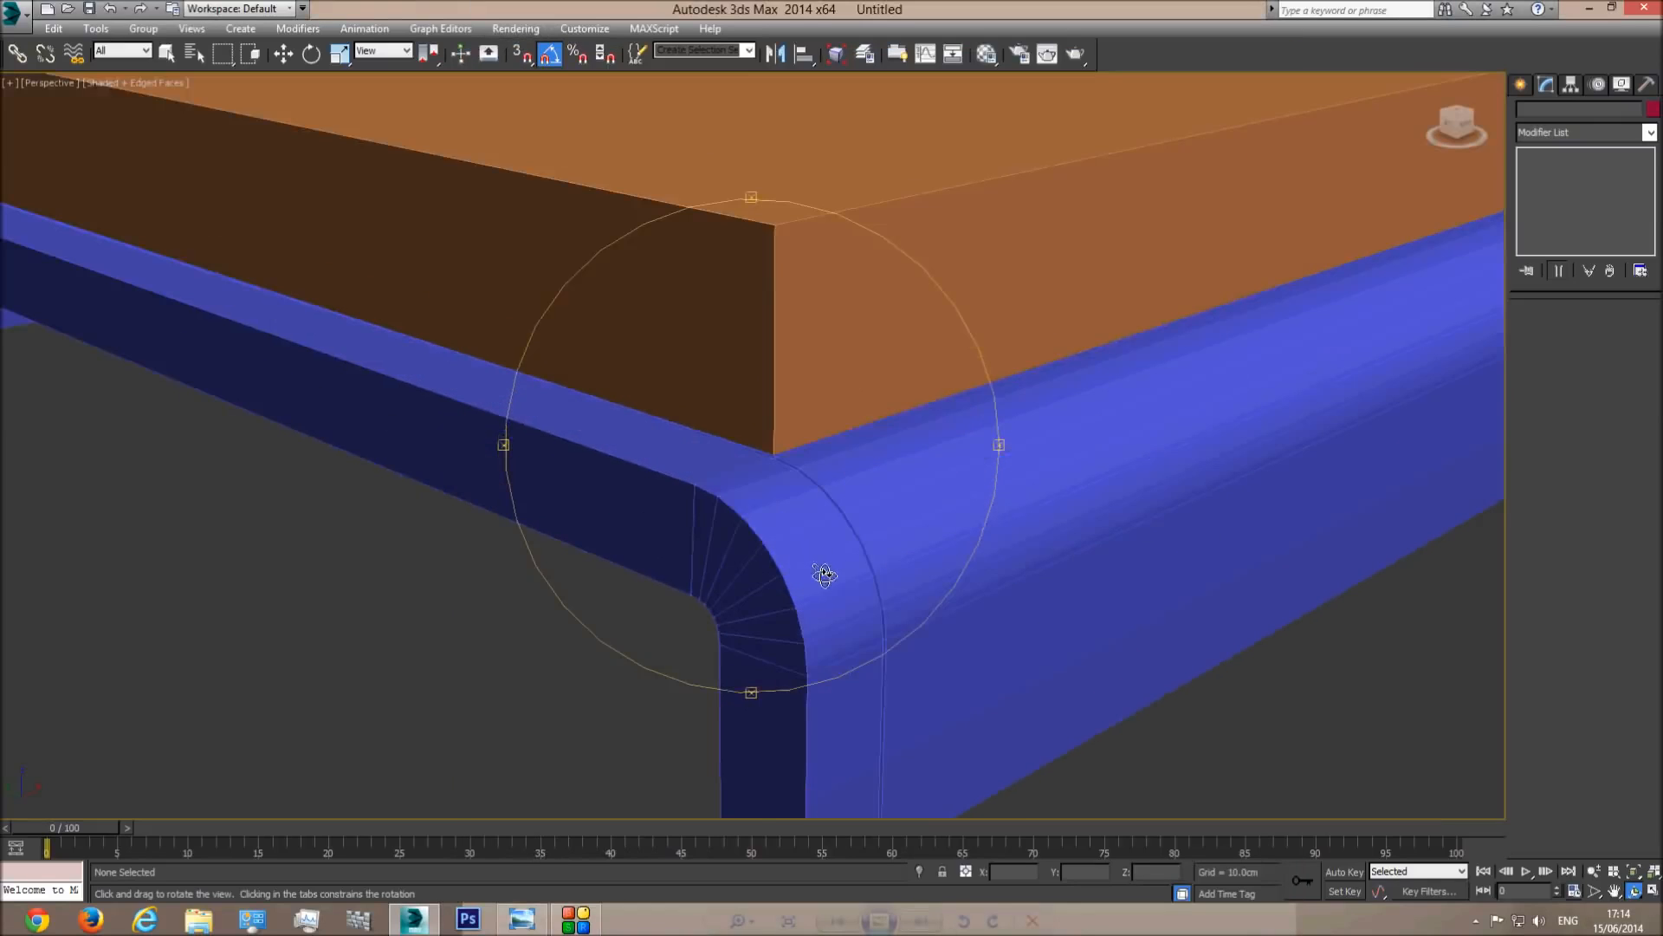
scroll(845, 559, down, 2)
middle_drag(780, 502, 811, 557)
scroll(816, 565, up, 4)
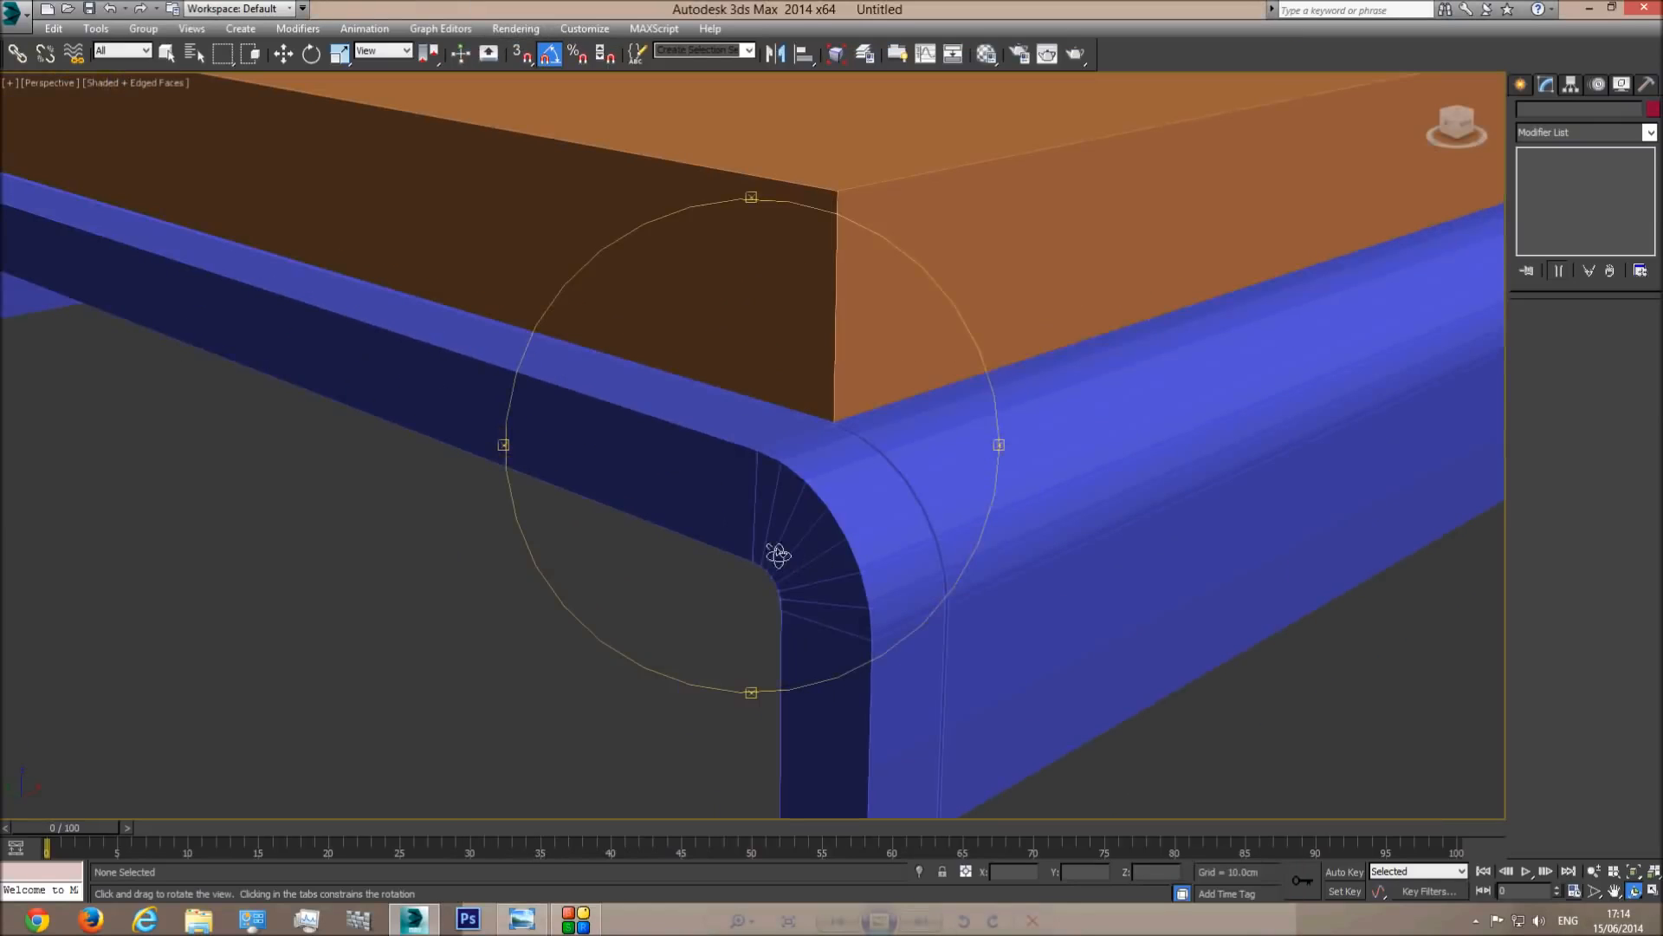
right_click(672, 468)
click(523, 919)
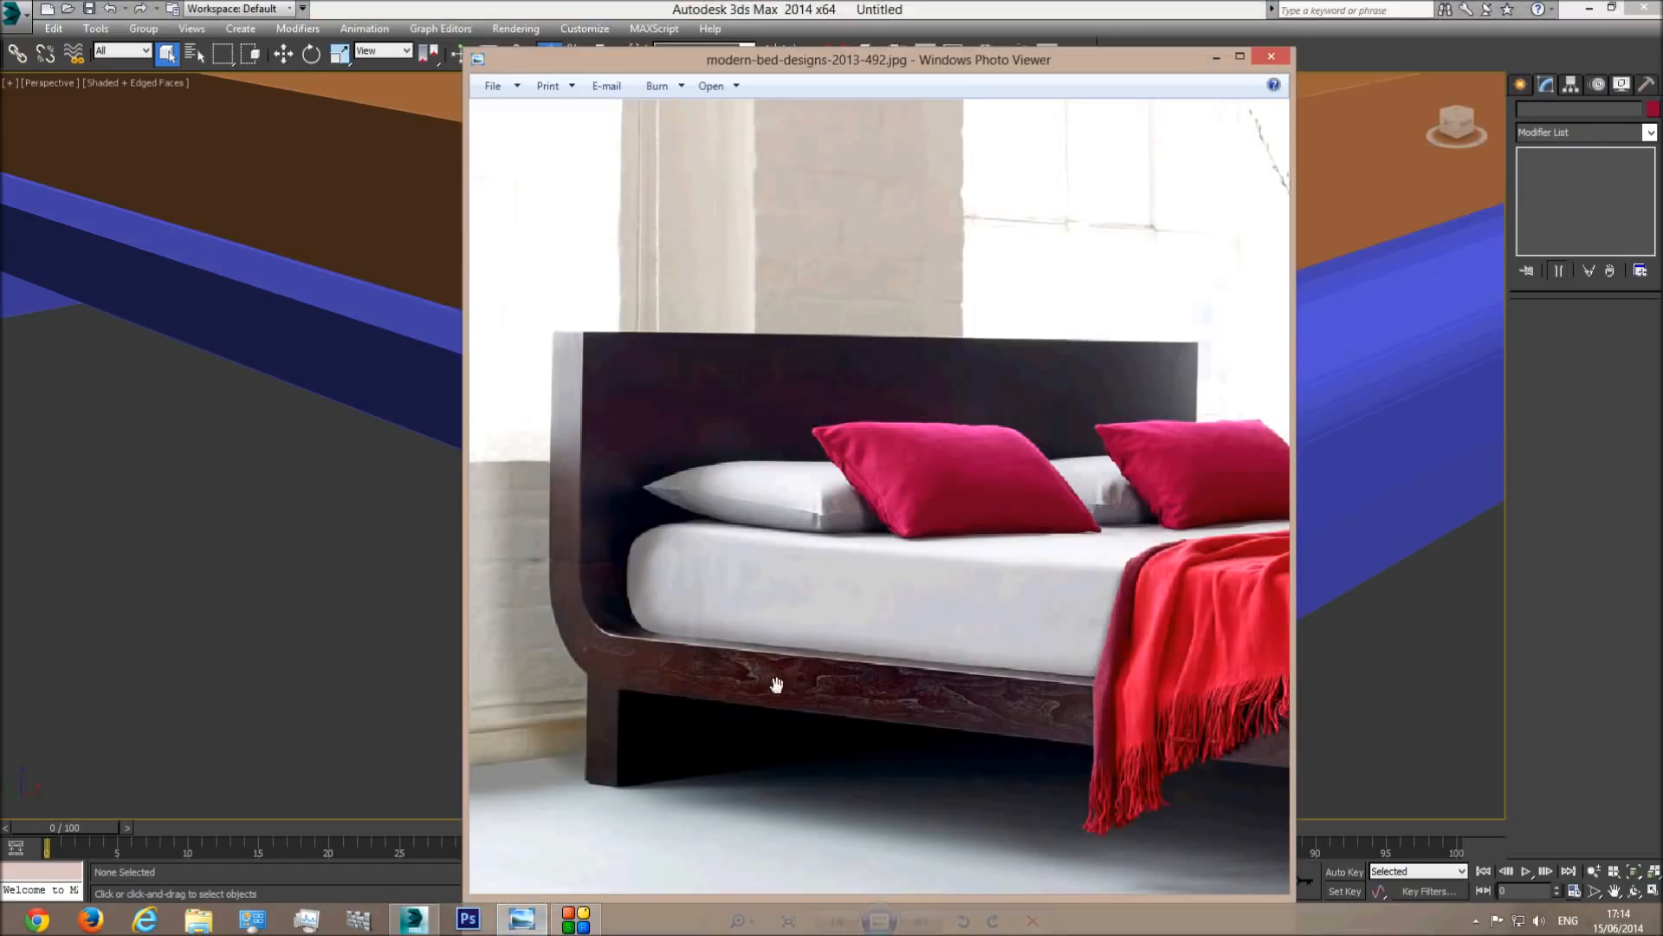
click(387, 246)
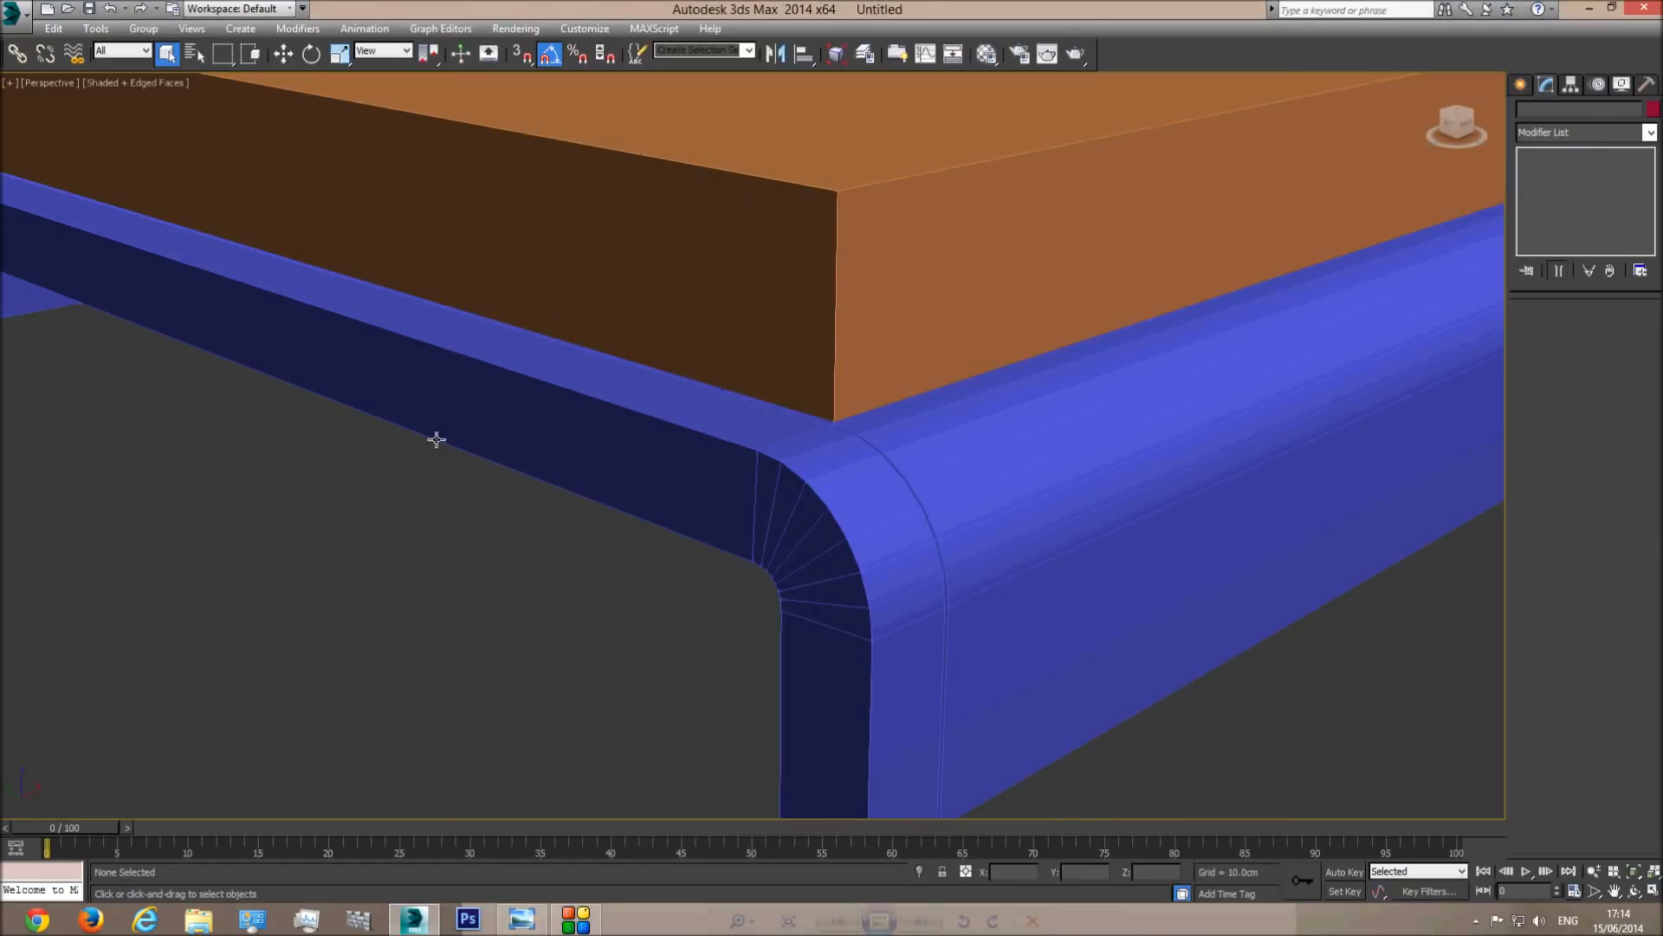
At edge level, select the side rail's upper and lower edges and the footboard leg's bottom side edge, and expand them to loops.
click(1114, 403)
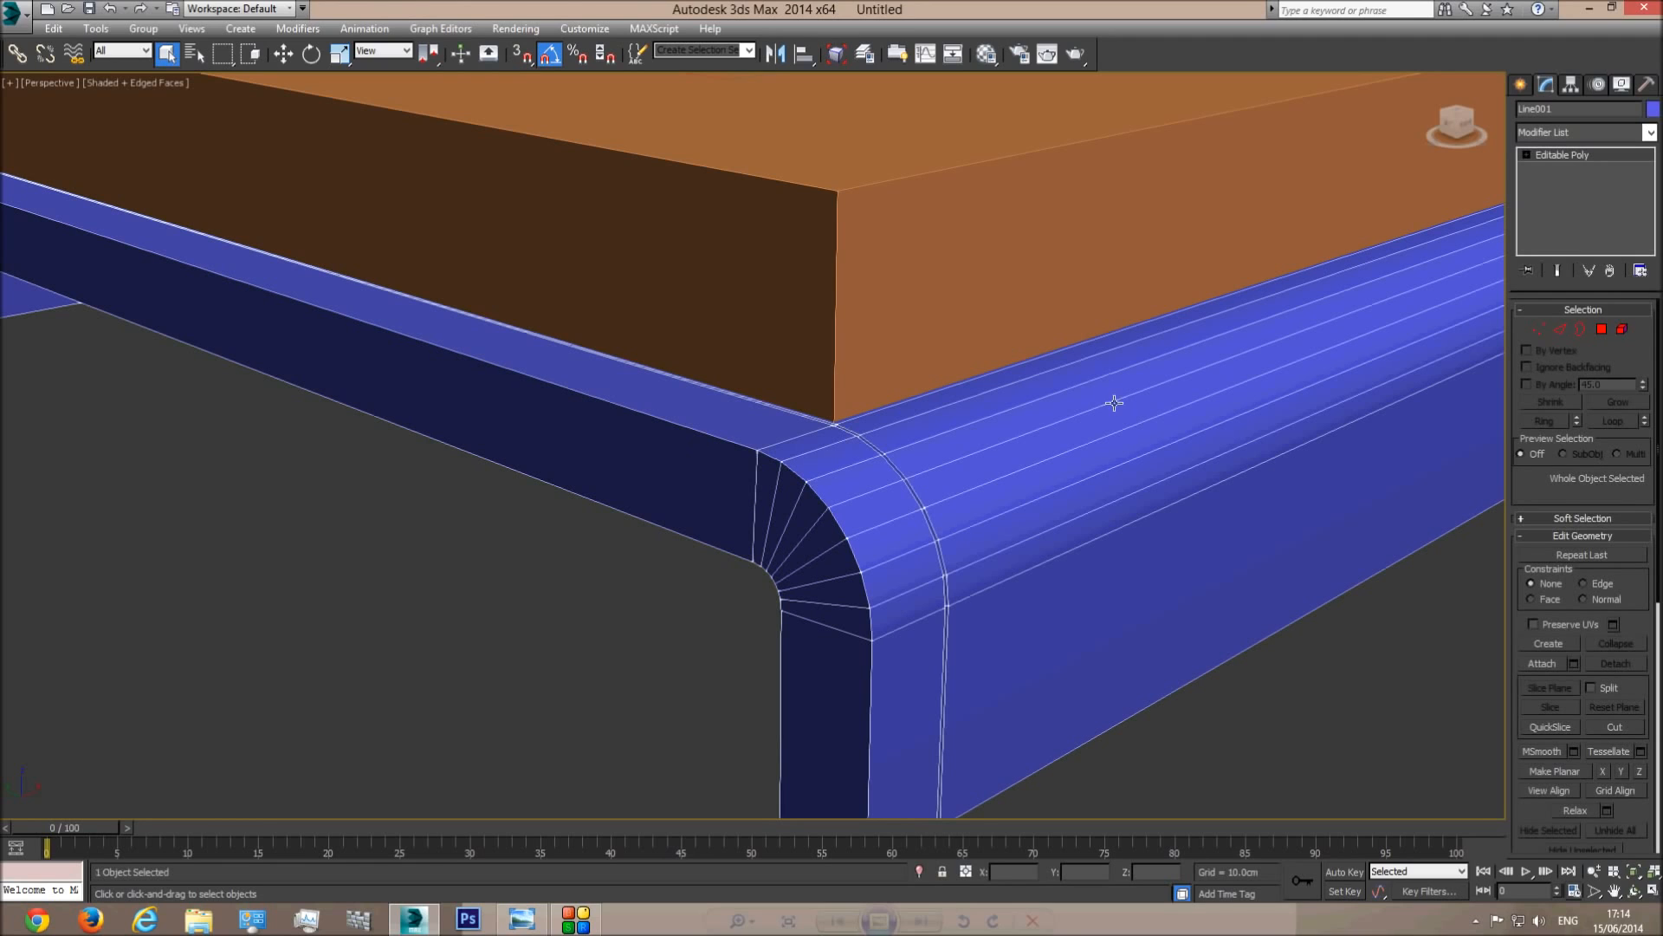
click(1558, 330)
click(741, 444)
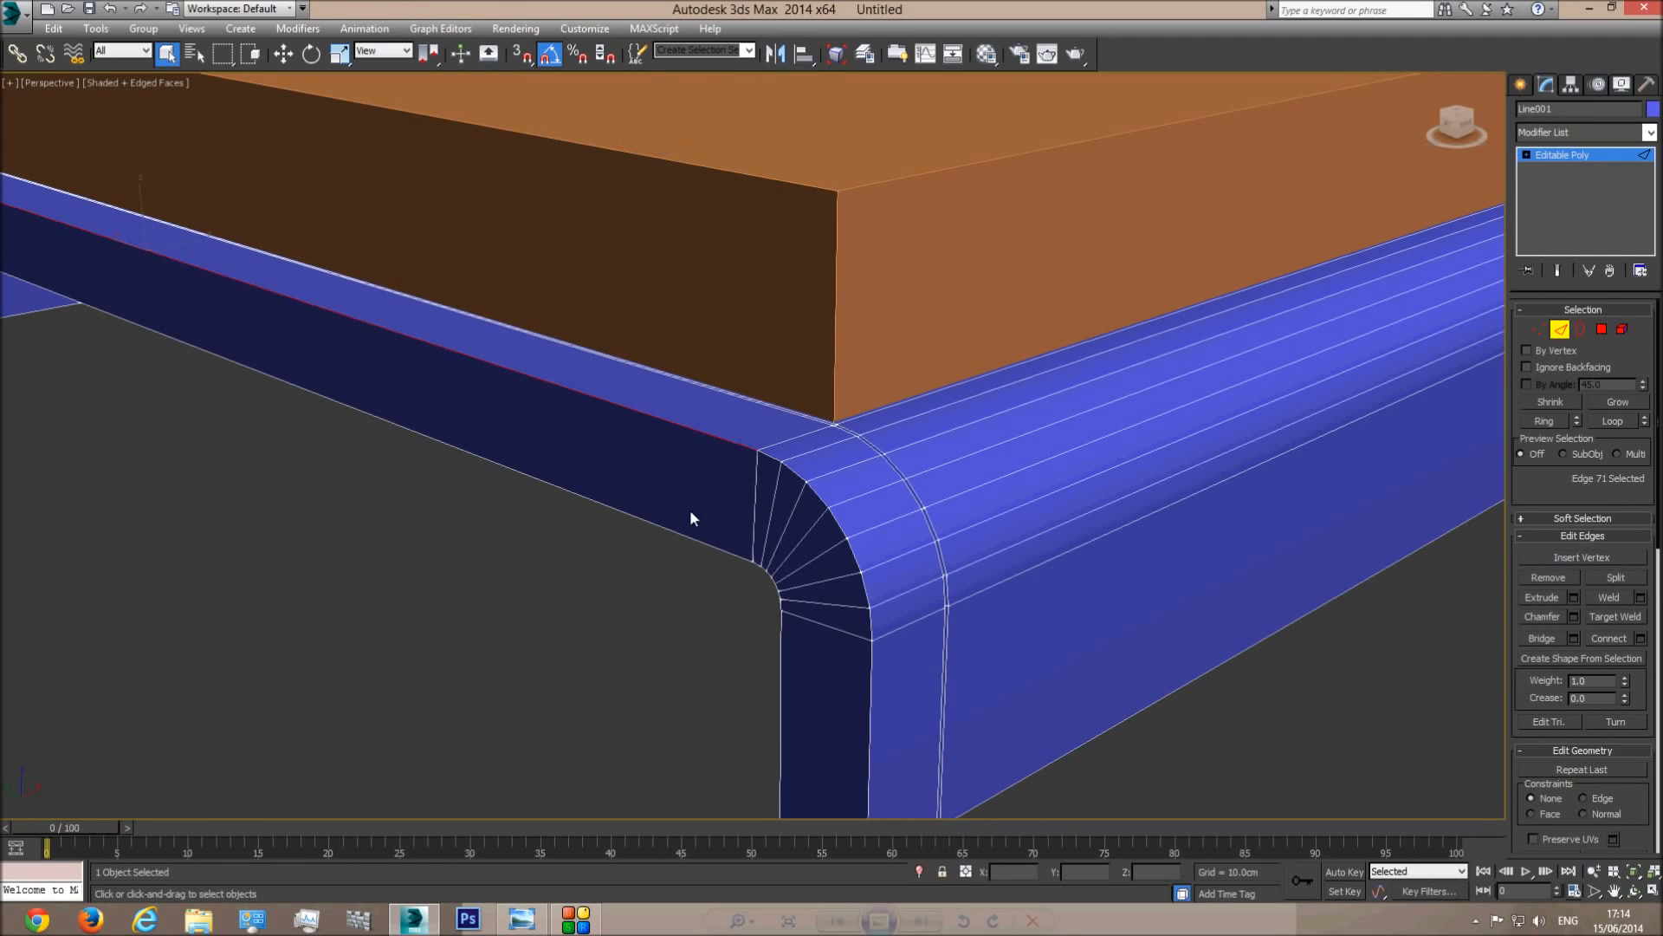
ctrl+click(672, 529)
middle_drag(935, 710, 804, 539)
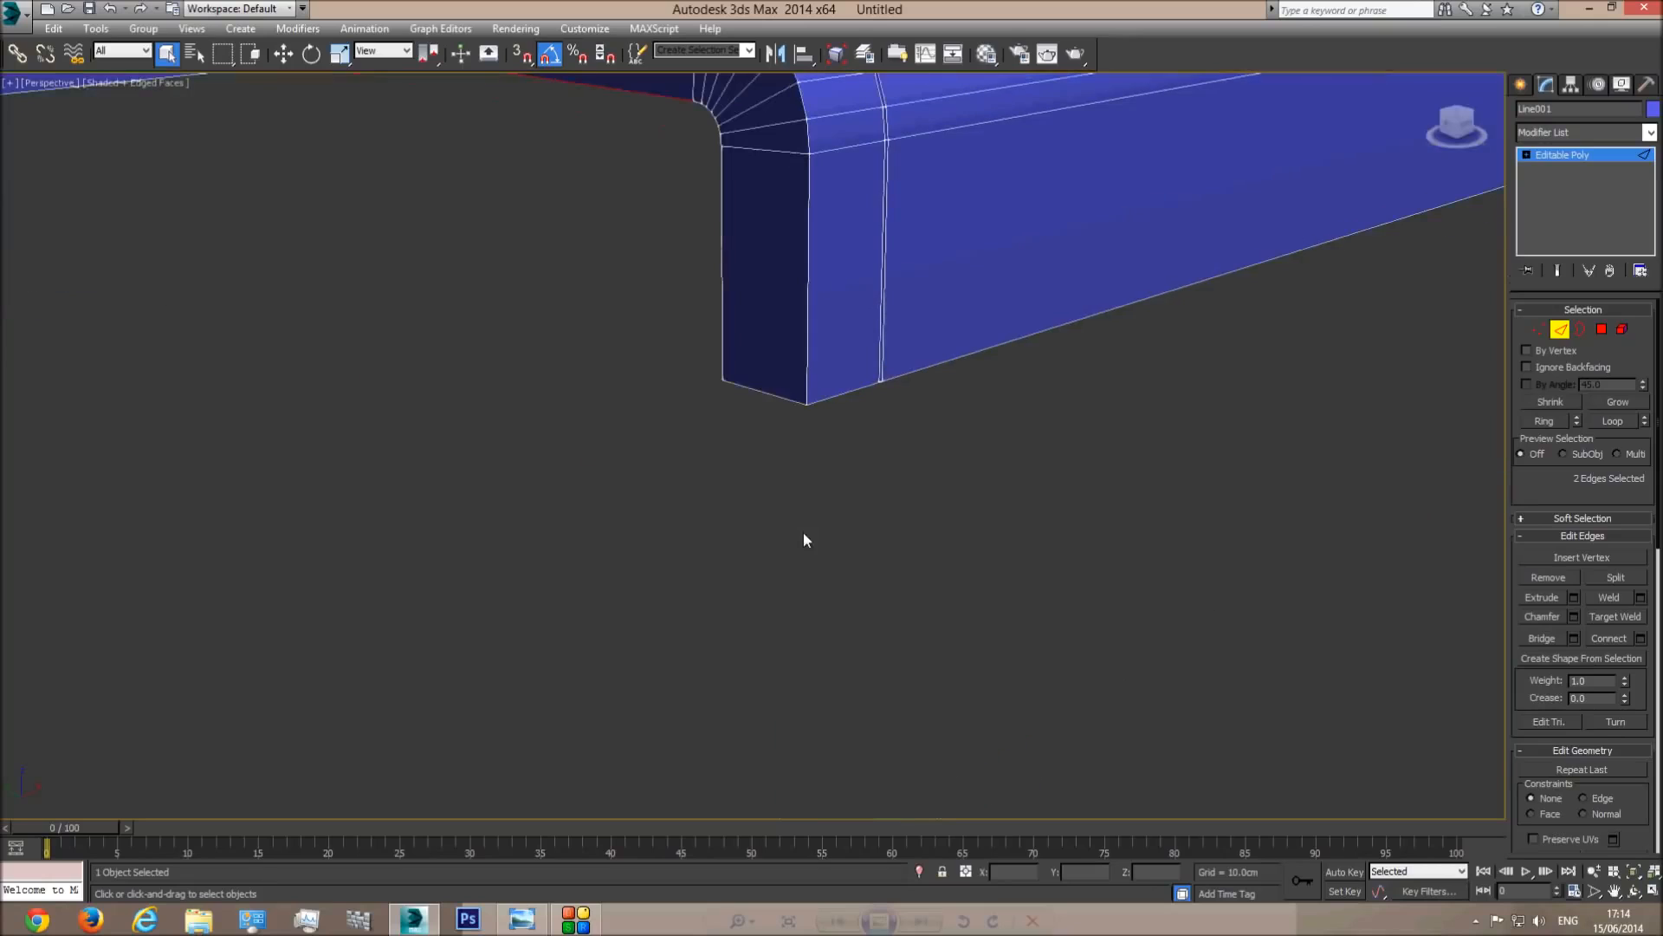
ctrl+click(770, 399)
middle_drag(525, 309, 1050, 916)
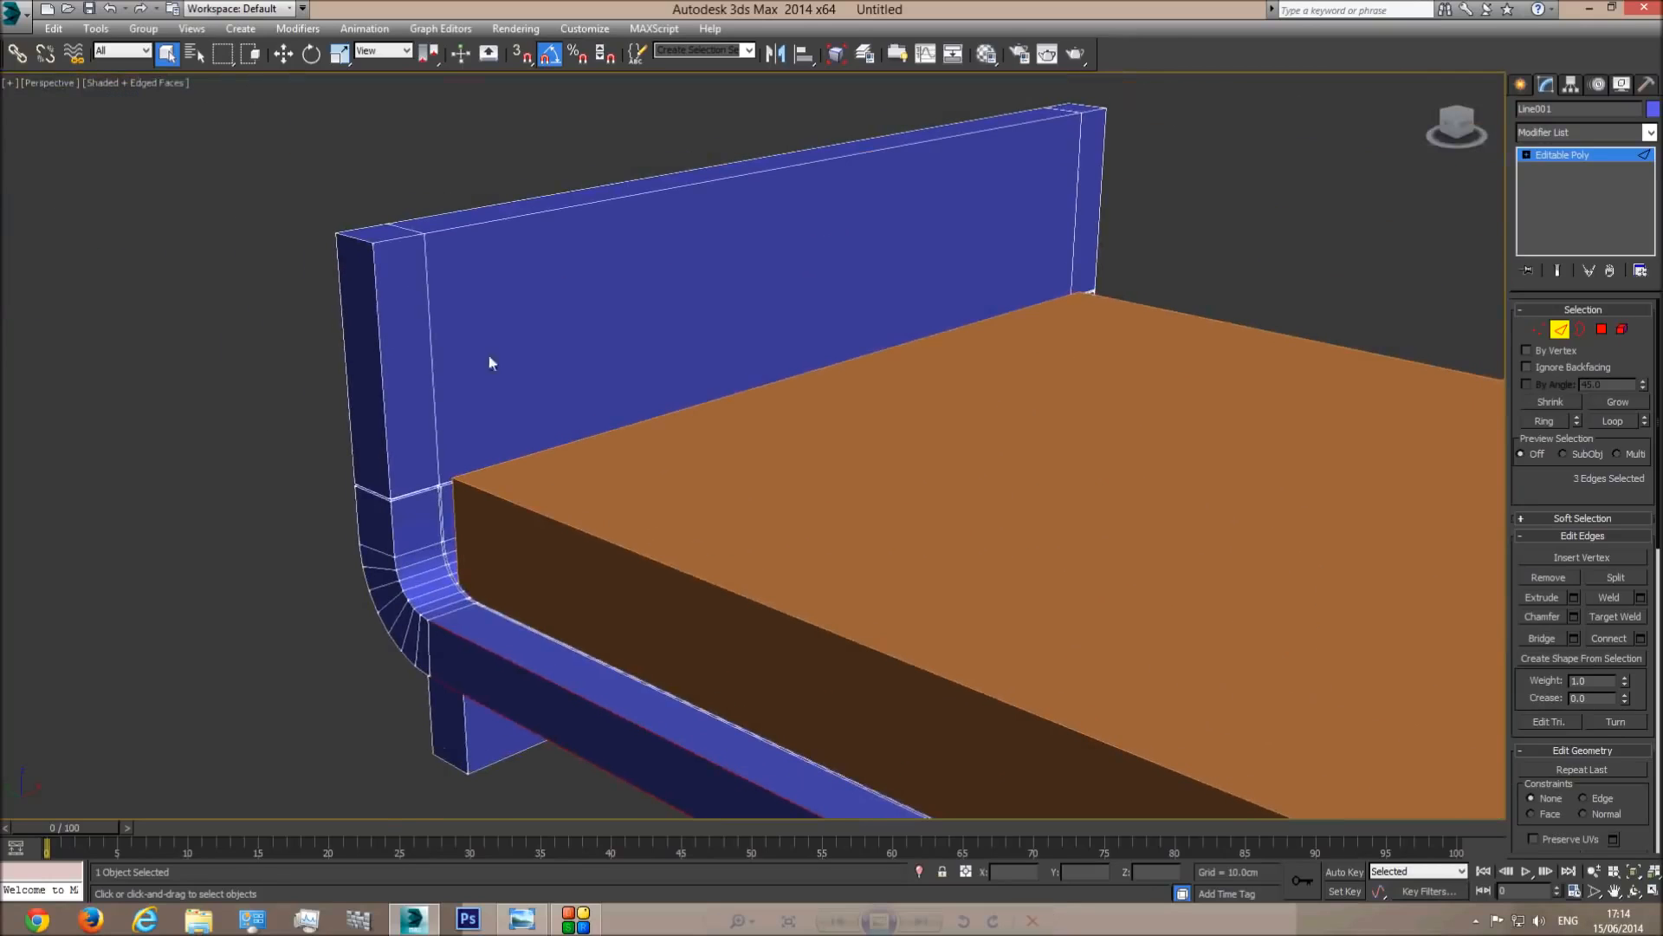
click(1613, 421)
Examine the looped edge selection around the frame's sides and underside in wireframe and shaded display.
middle_drag(251, 506, 1084, 636)
middle_drag(215, 176, 584, 488)
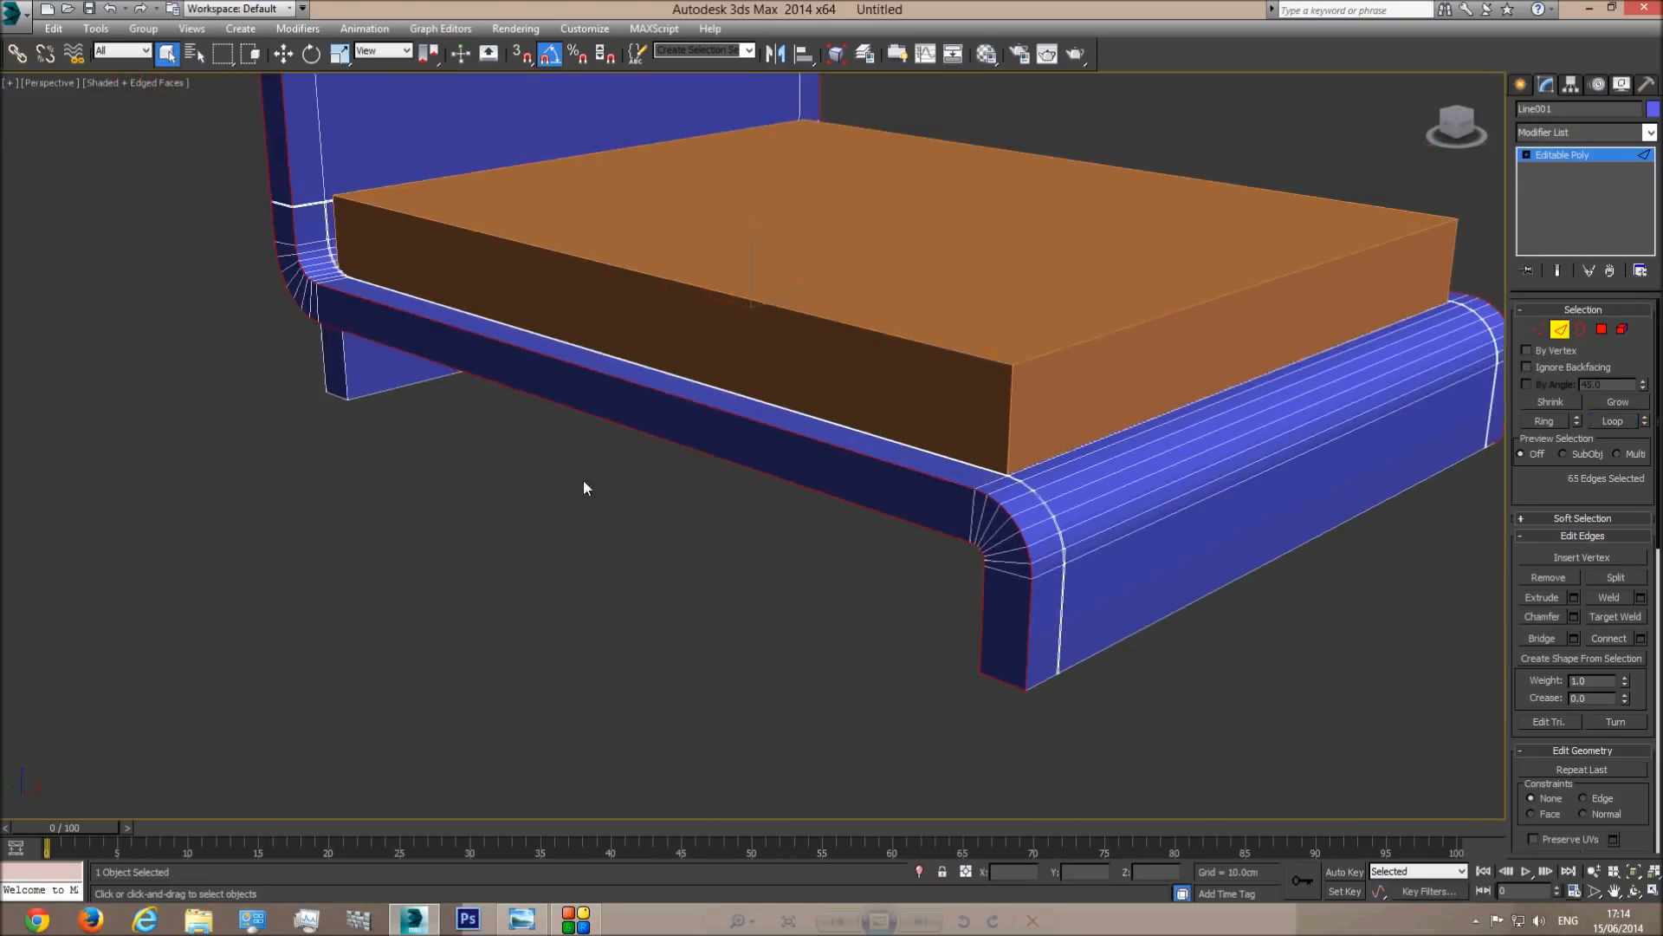
middle_drag(1227, 512, 947, 595)
key(F3)
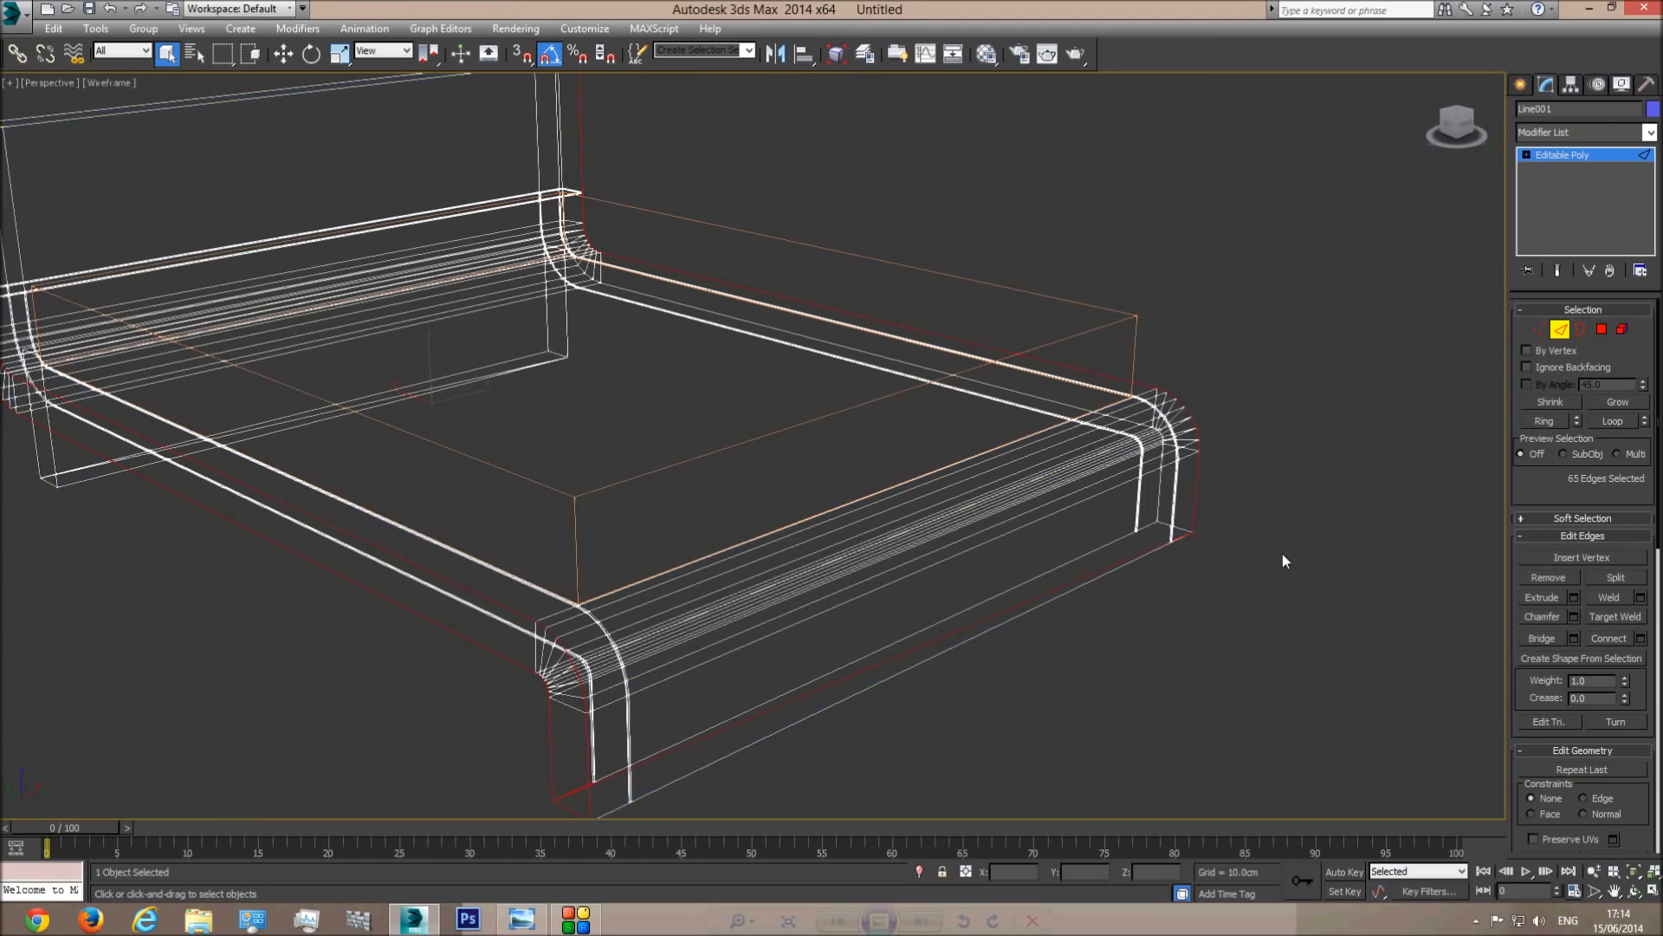
click(1633, 892)
mouse_move(825, 579)
mouse_down()
mouse_move(847, 483)
mouse_move(913, 431)
mouse_move(657, 352)
mouse_up()
key(F3)
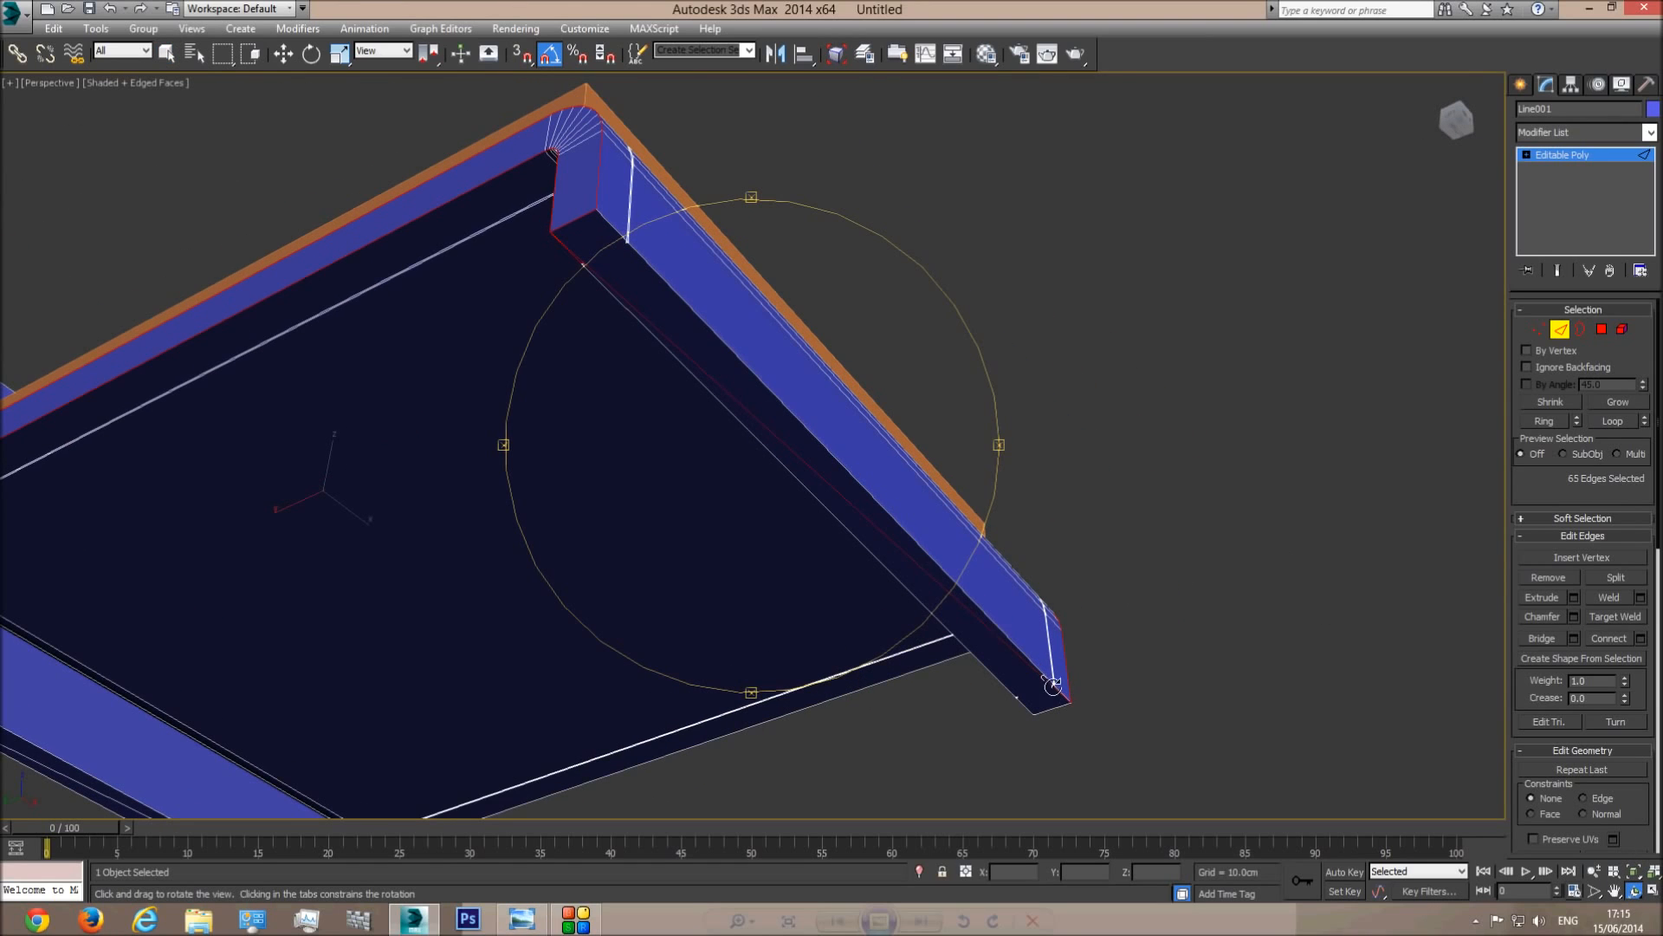
drag(802, 492, 795, 234)
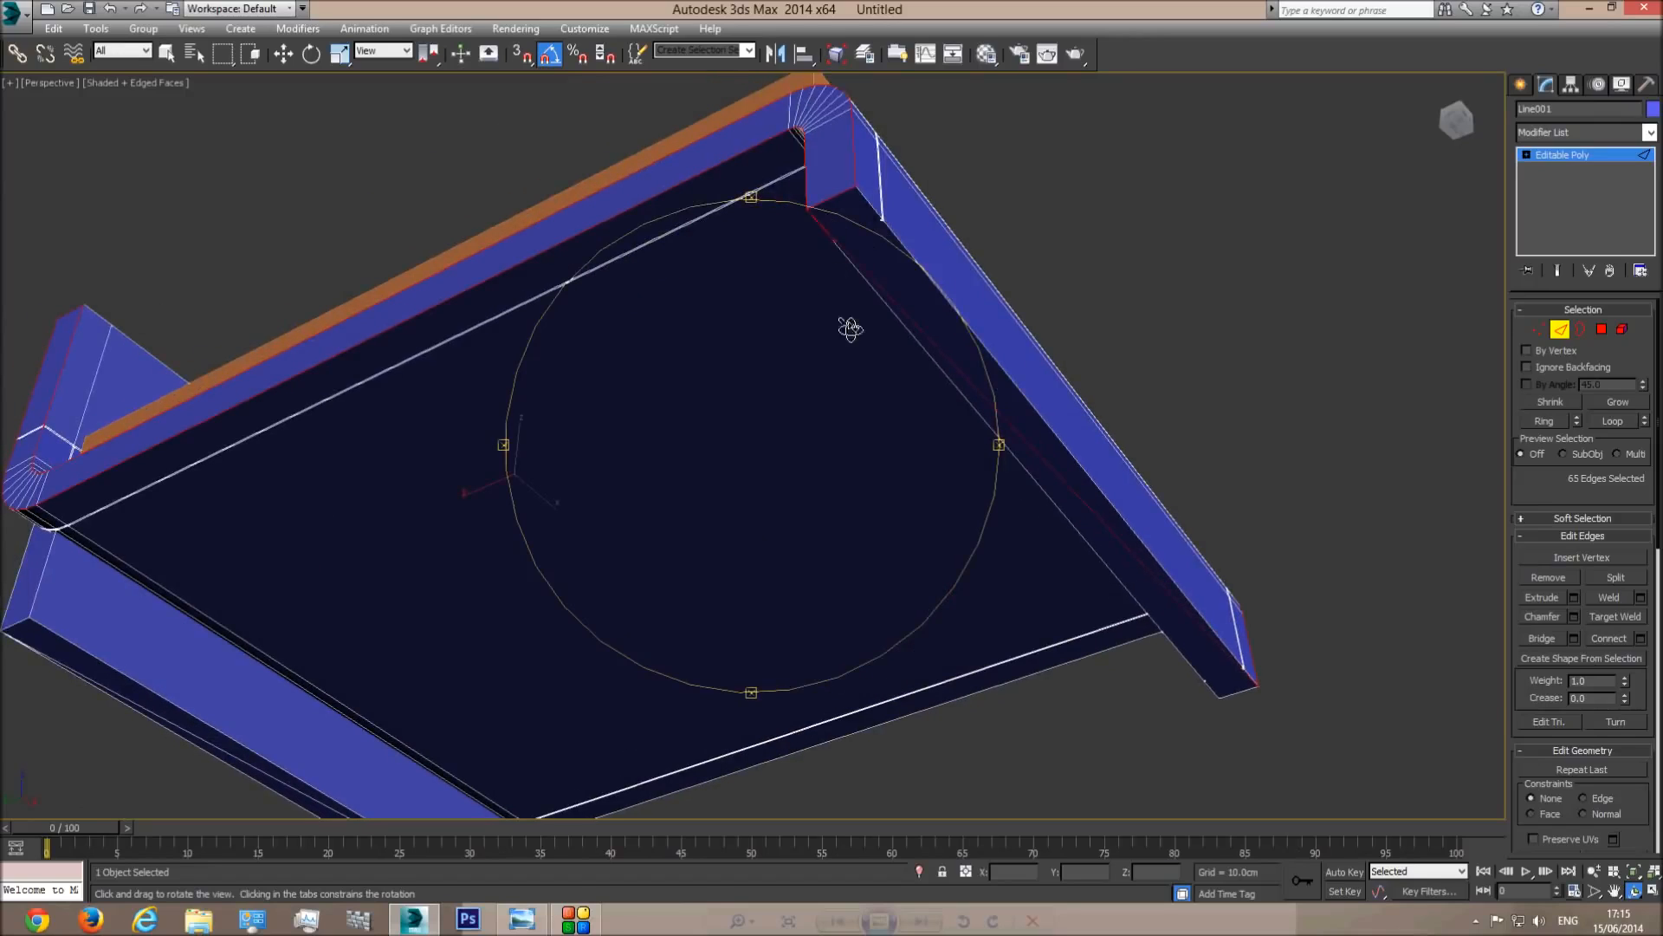
Undo the loop selection, pick the long edge beneath the footboard leg to check it, and clear the edge selection.
key(ctrl+z)
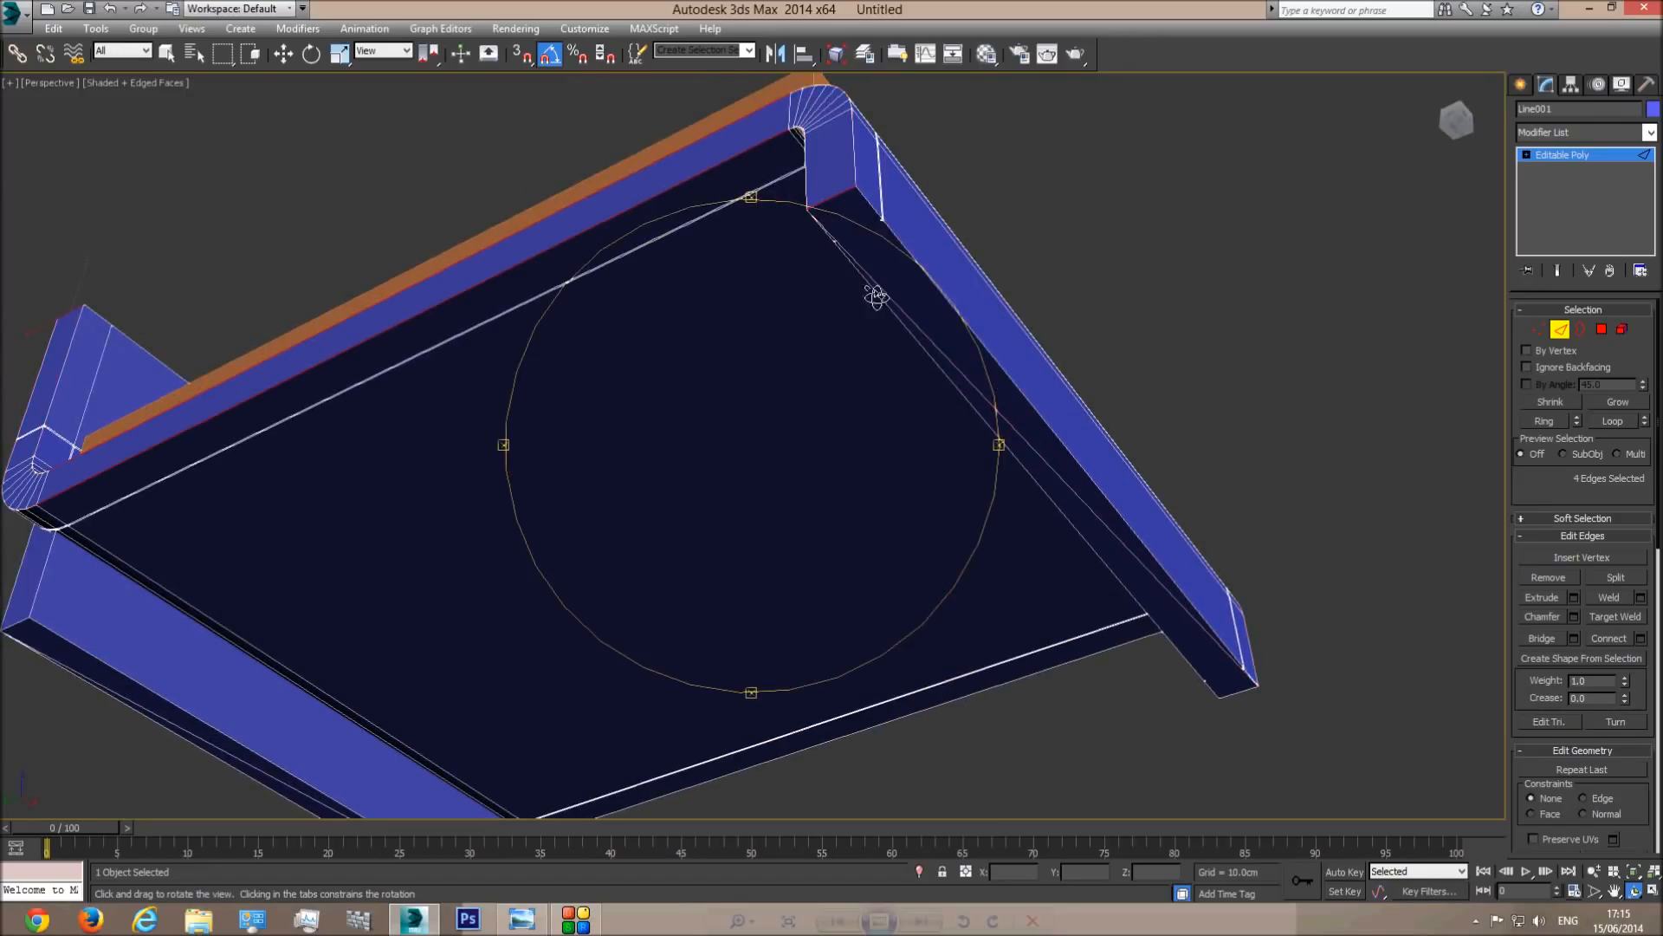
drag(801, 182, 806, 276)
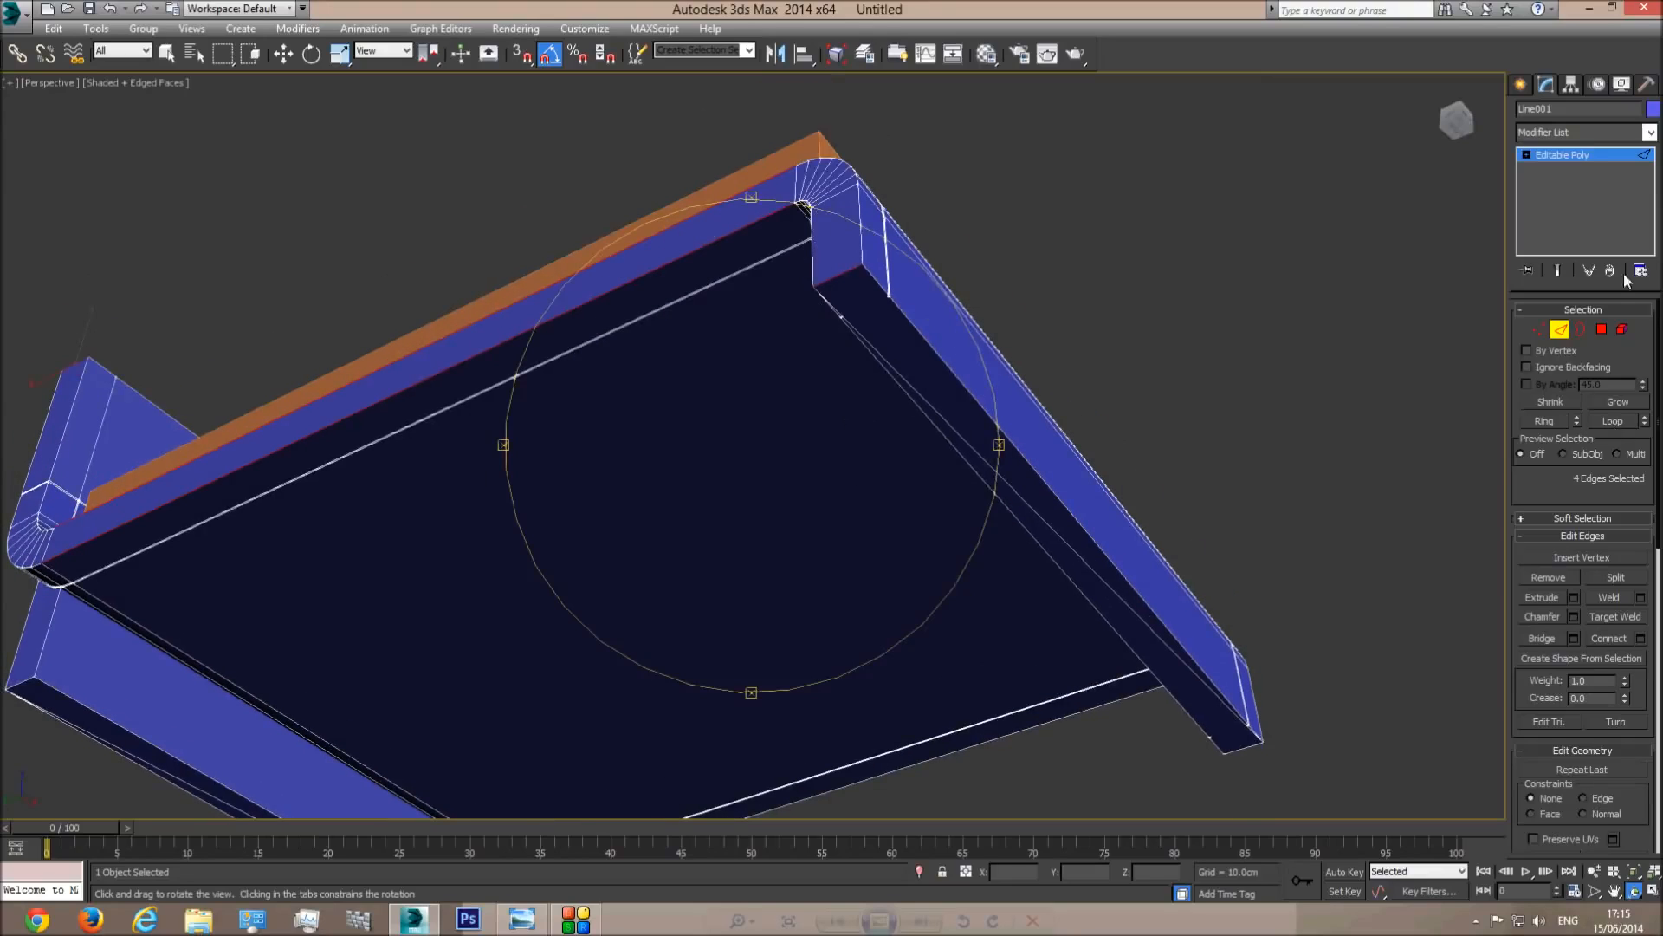
key(Escape)
click(1052, 582)
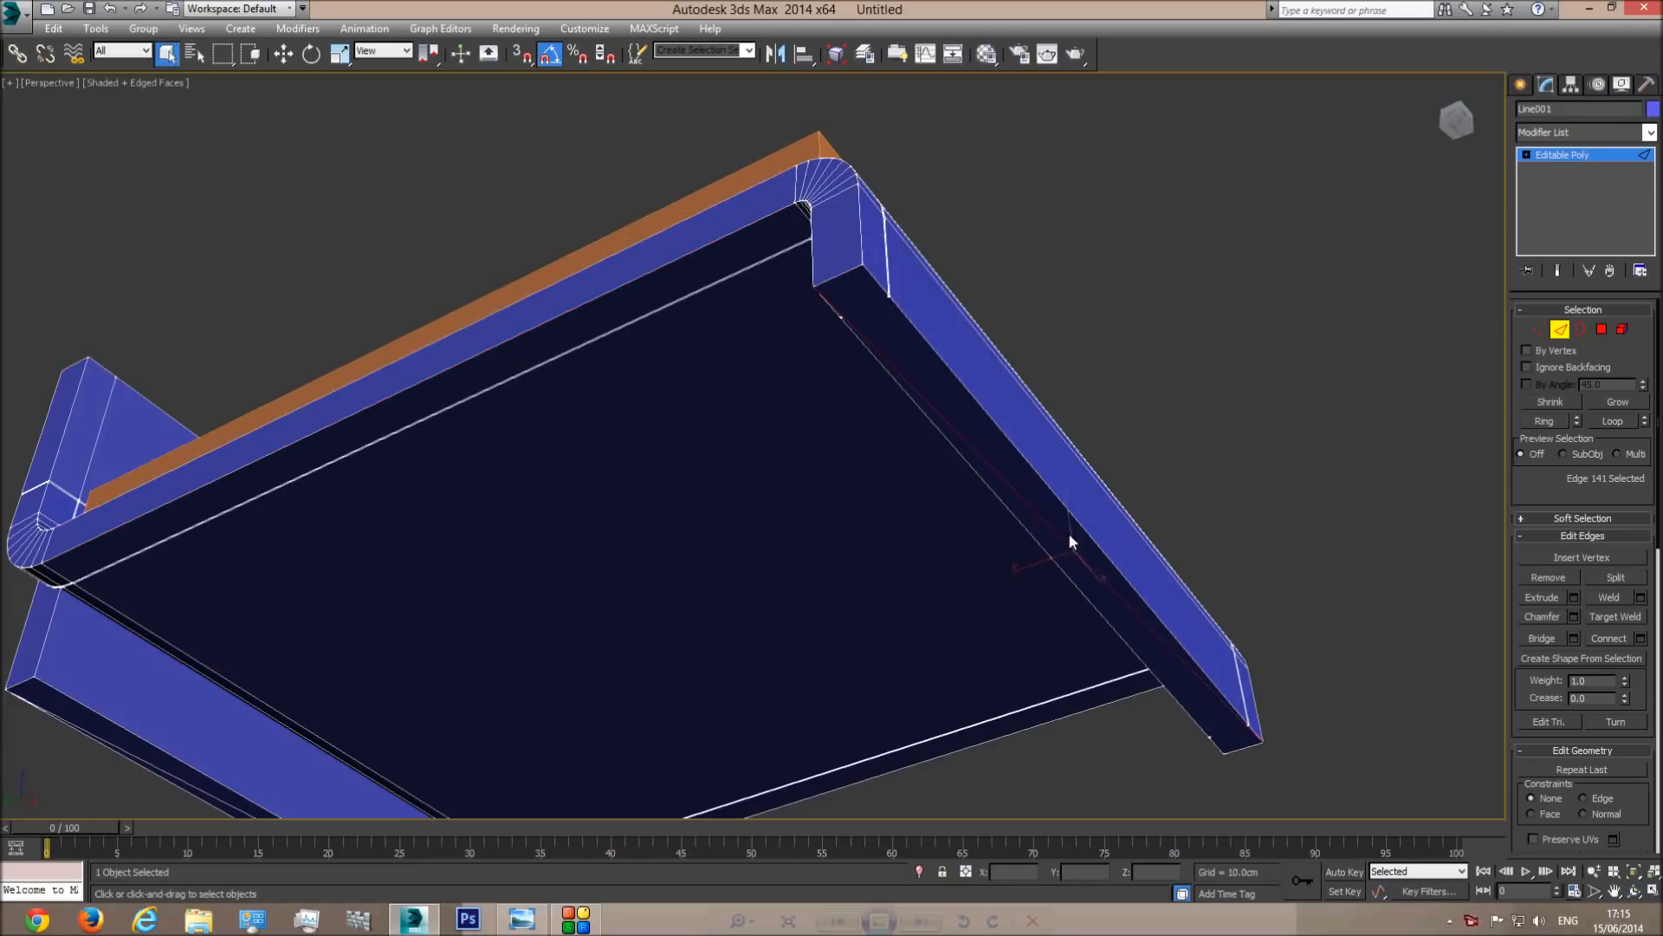
middle_drag(488, 529, 747, 289)
click(522, 572)
click(568, 583)
middle_drag(861, 453, 719, 637)
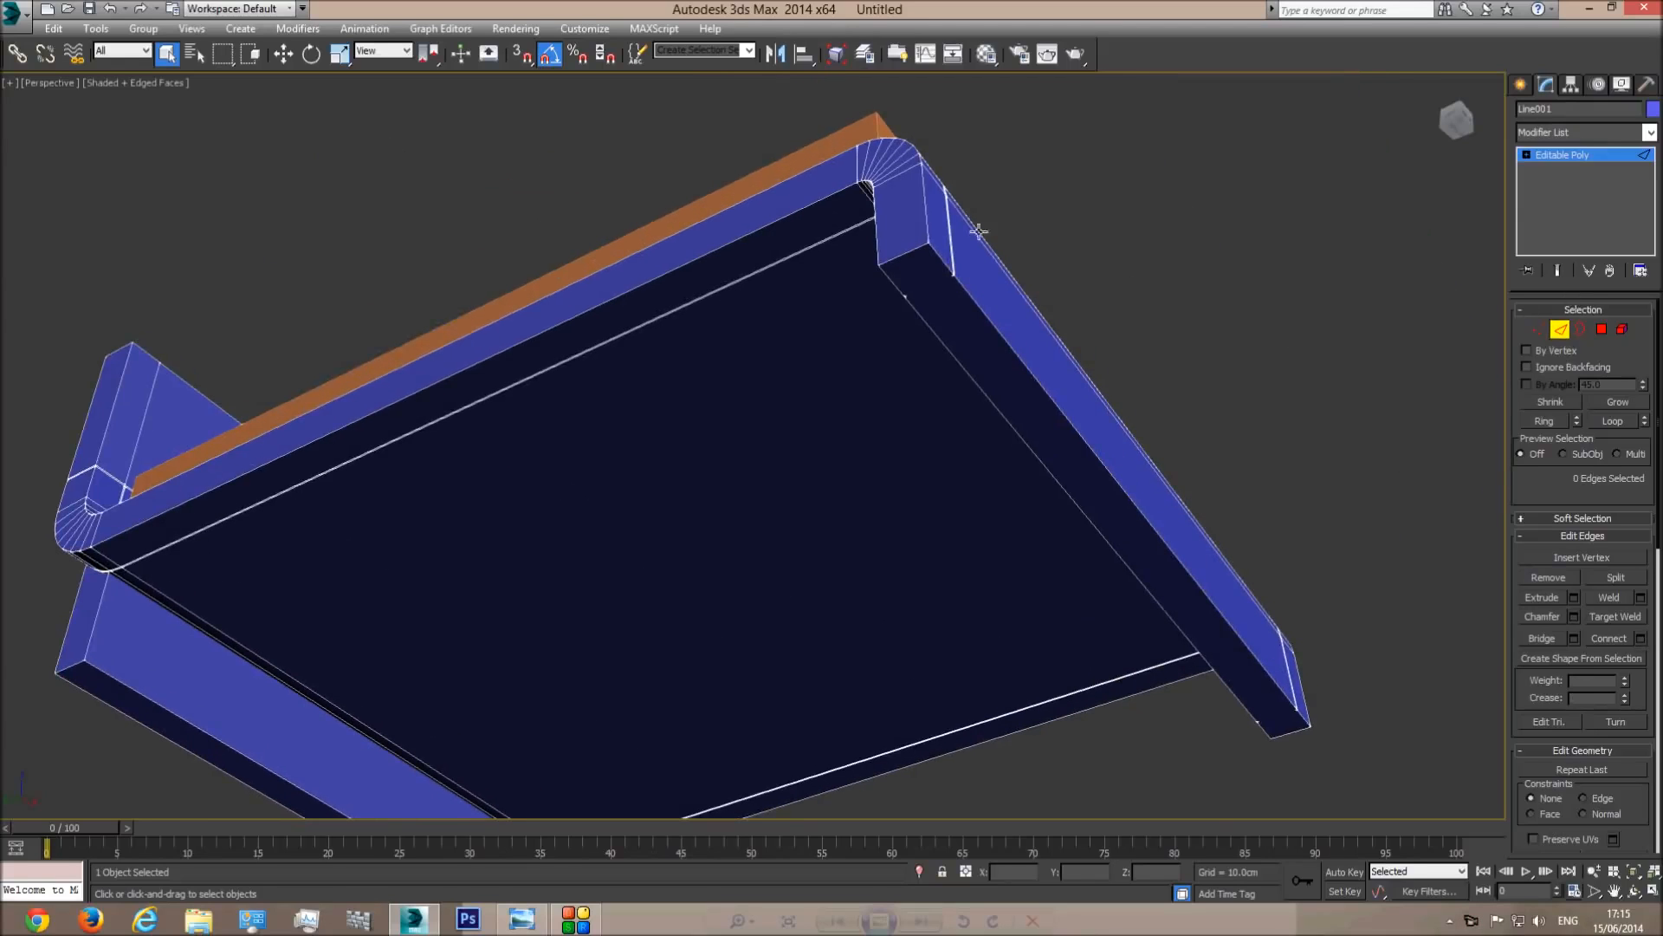
Select the vertical and bottom edges of the footboard leg's side face together with the headboard's top side edge.
click(919, 220)
ctrl+click(875, 230)
ctrl+click(113, 407)
alt+click(114, 351)
ctrl+click(116, 360)
ctrl+click(907, 254)
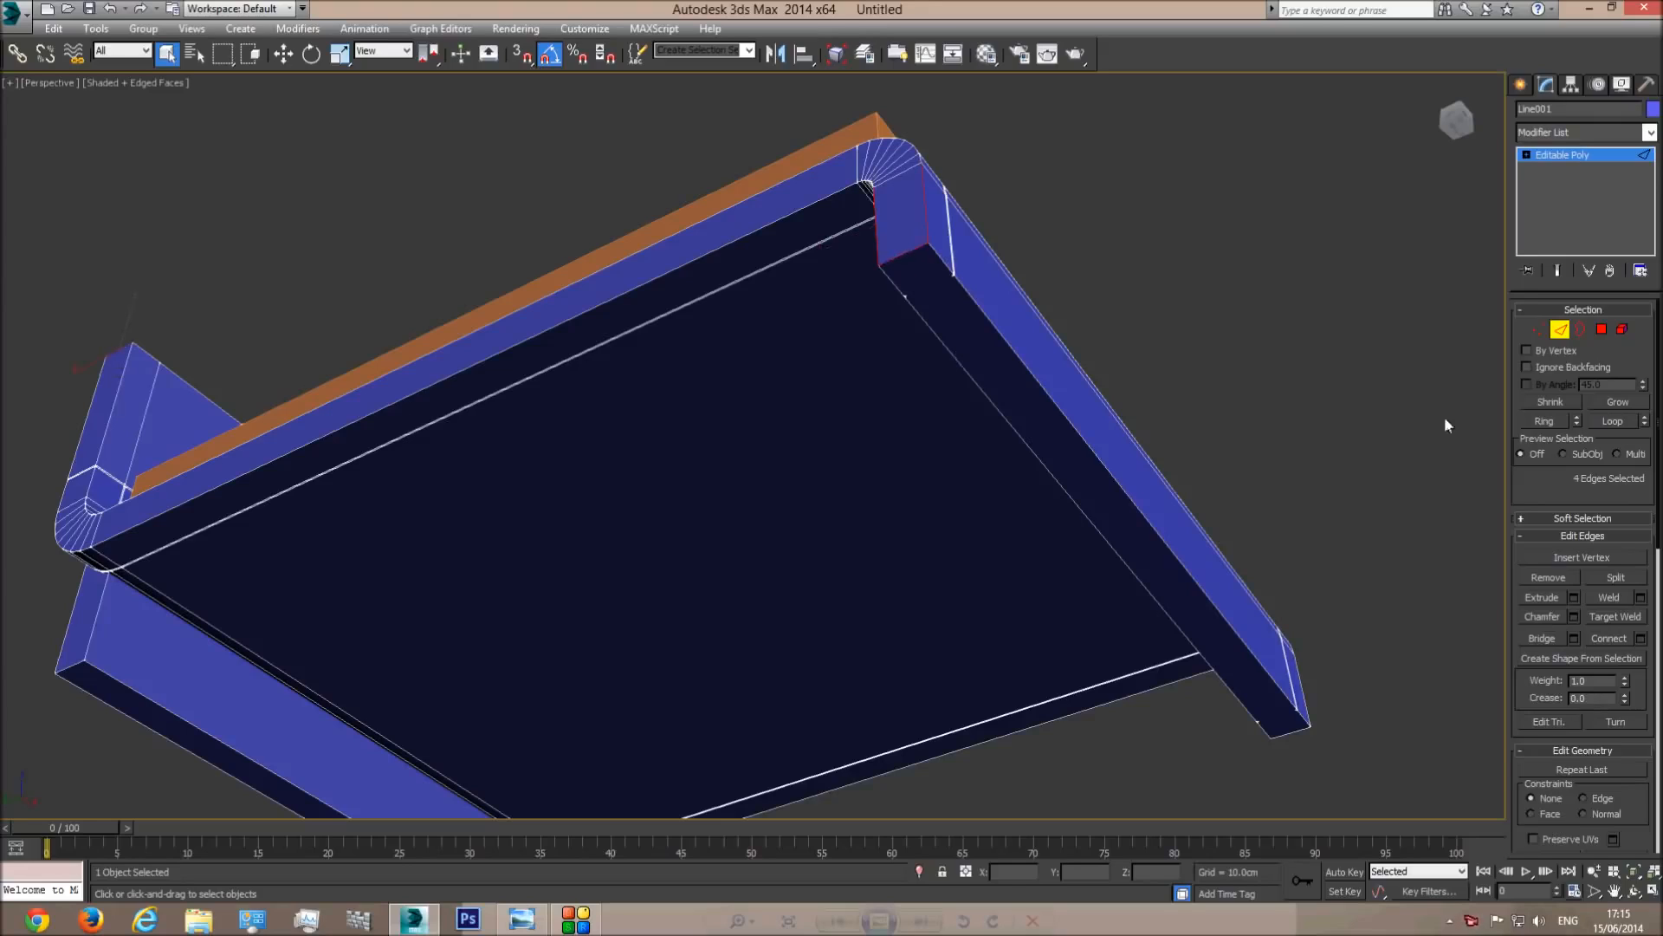
Expand the selected side edges to loops, and add the looped outline of the opposite side from its leg and headboard edges.
click(1607, 422)
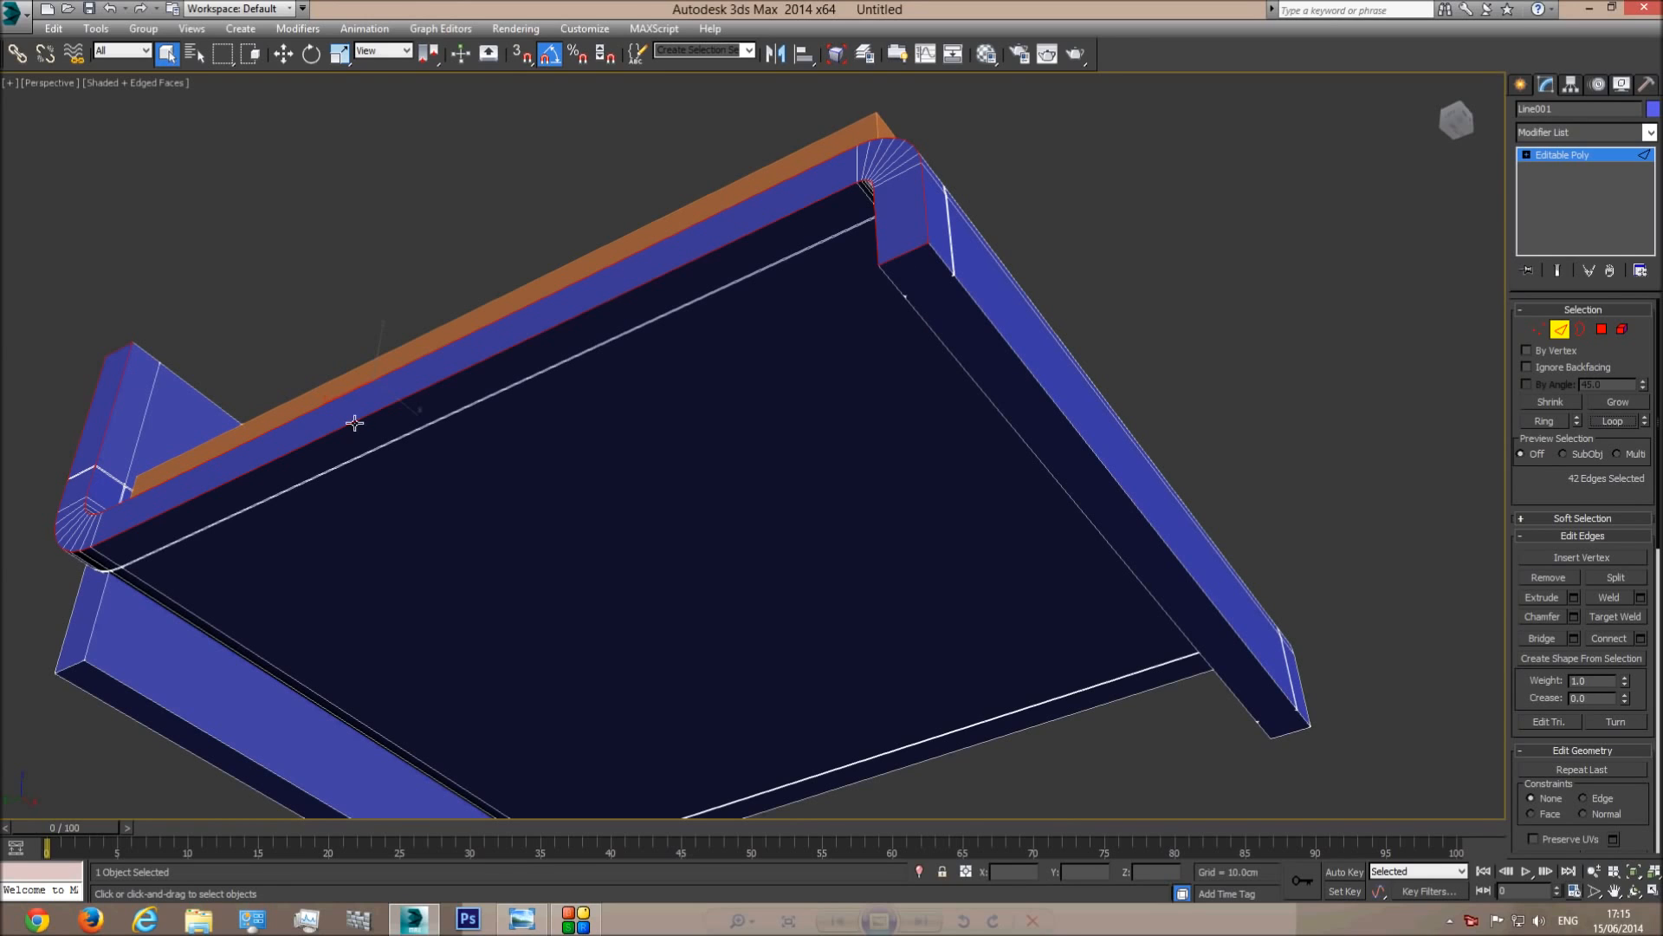
click(1634, 890)
drag(687, 356, 598, 564)
right_click(598, 565)
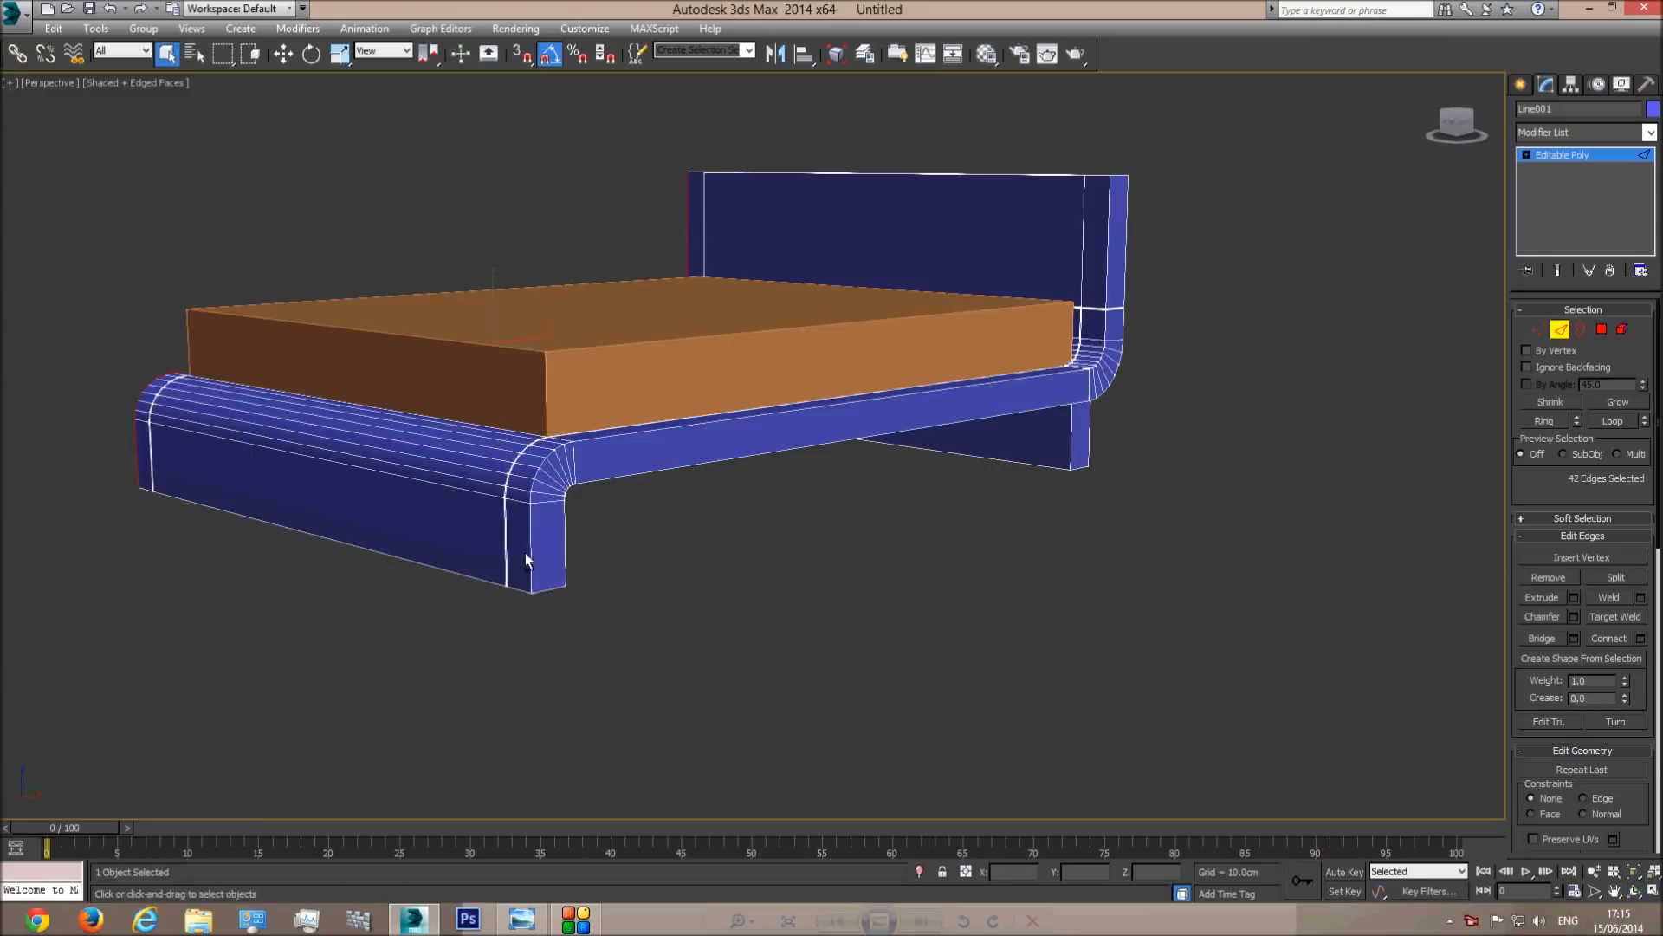
ctrl+click(565, 543)
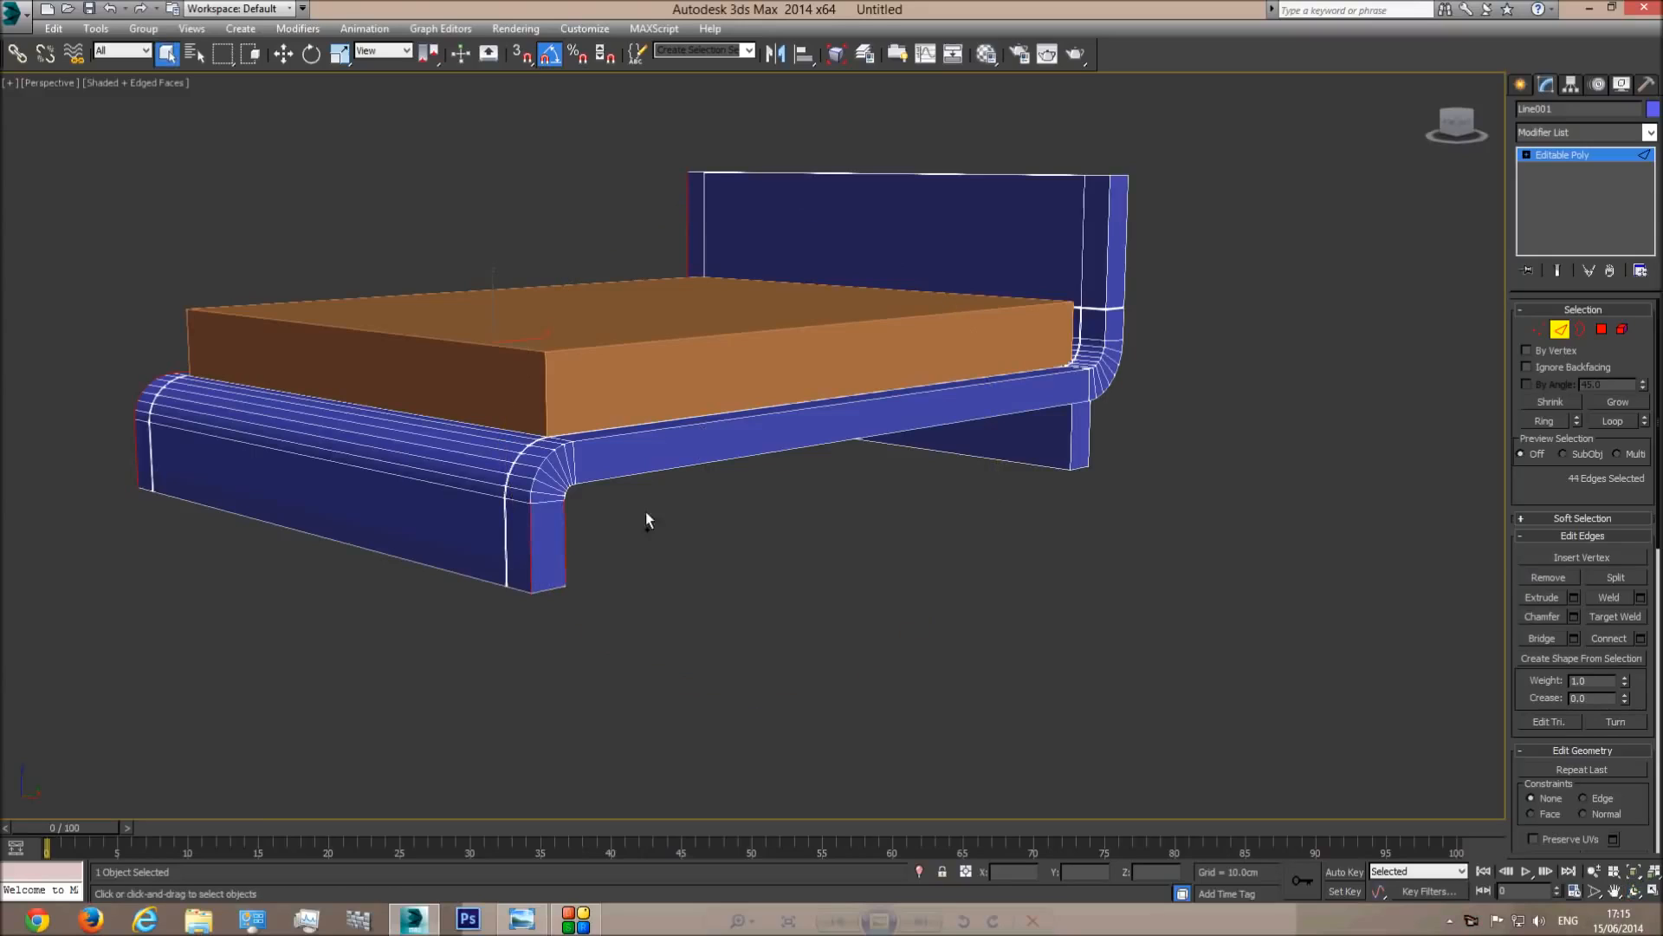
ctrl+click(1117, 176)
ctrl+click(549, 592)
click(1618, 423)
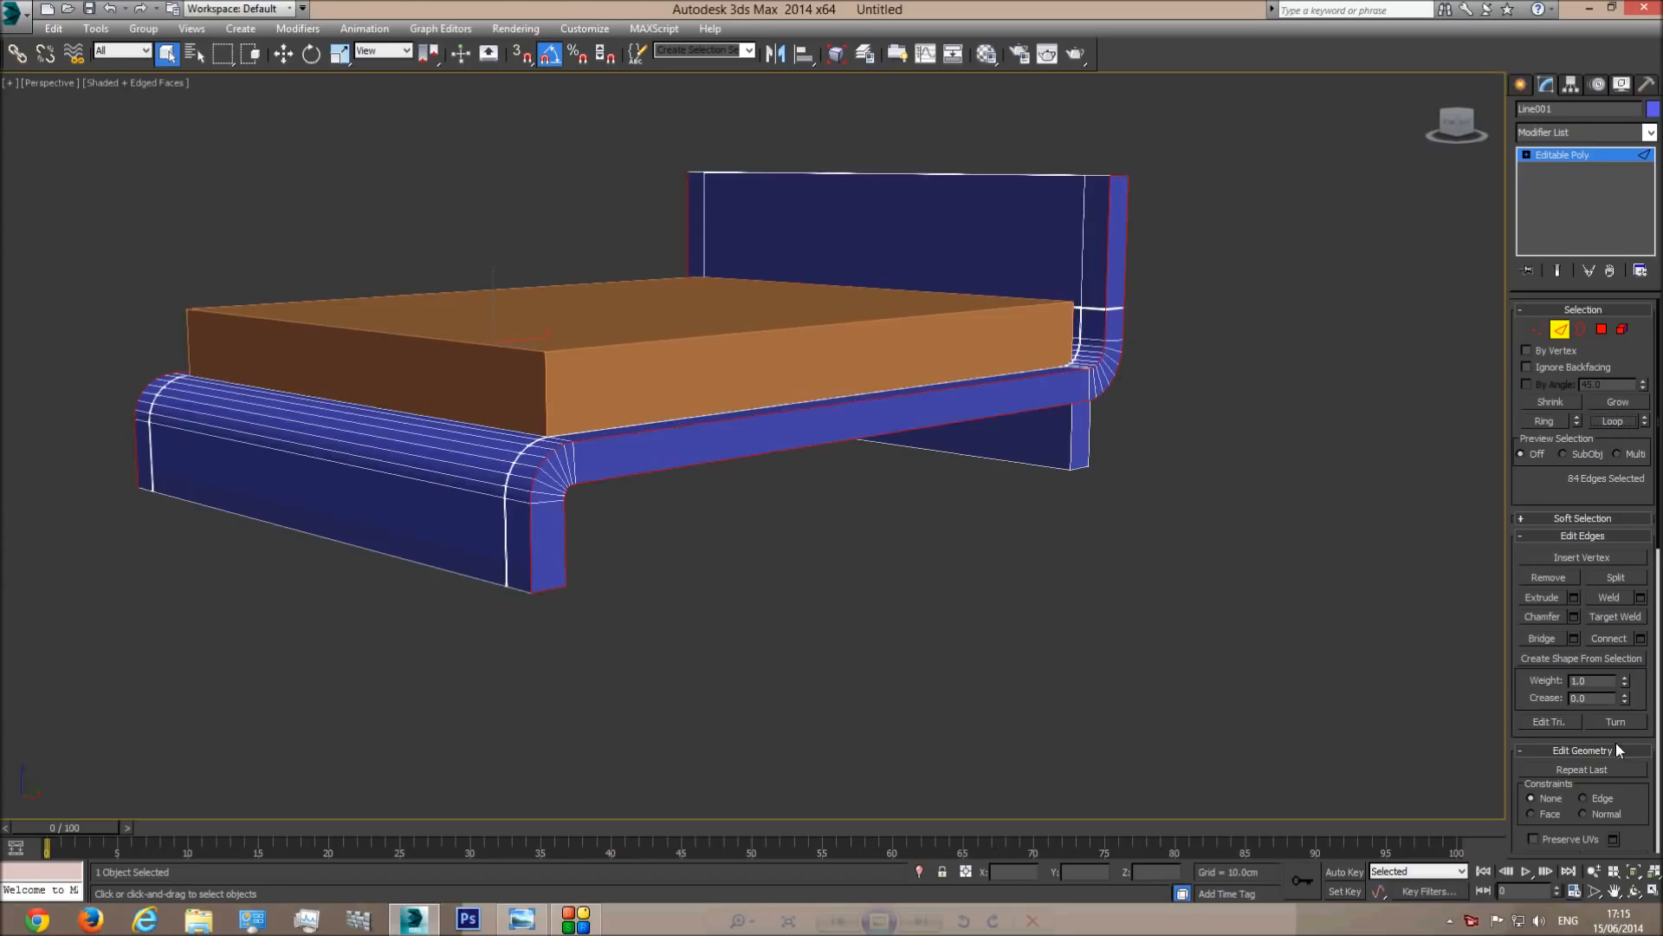
Chamfer both side outlines of the bed frame by 0.2 cm, comparing the edges with the reference photo before applying.
click(1635, 890)
drag(783, 453, 832, 492)
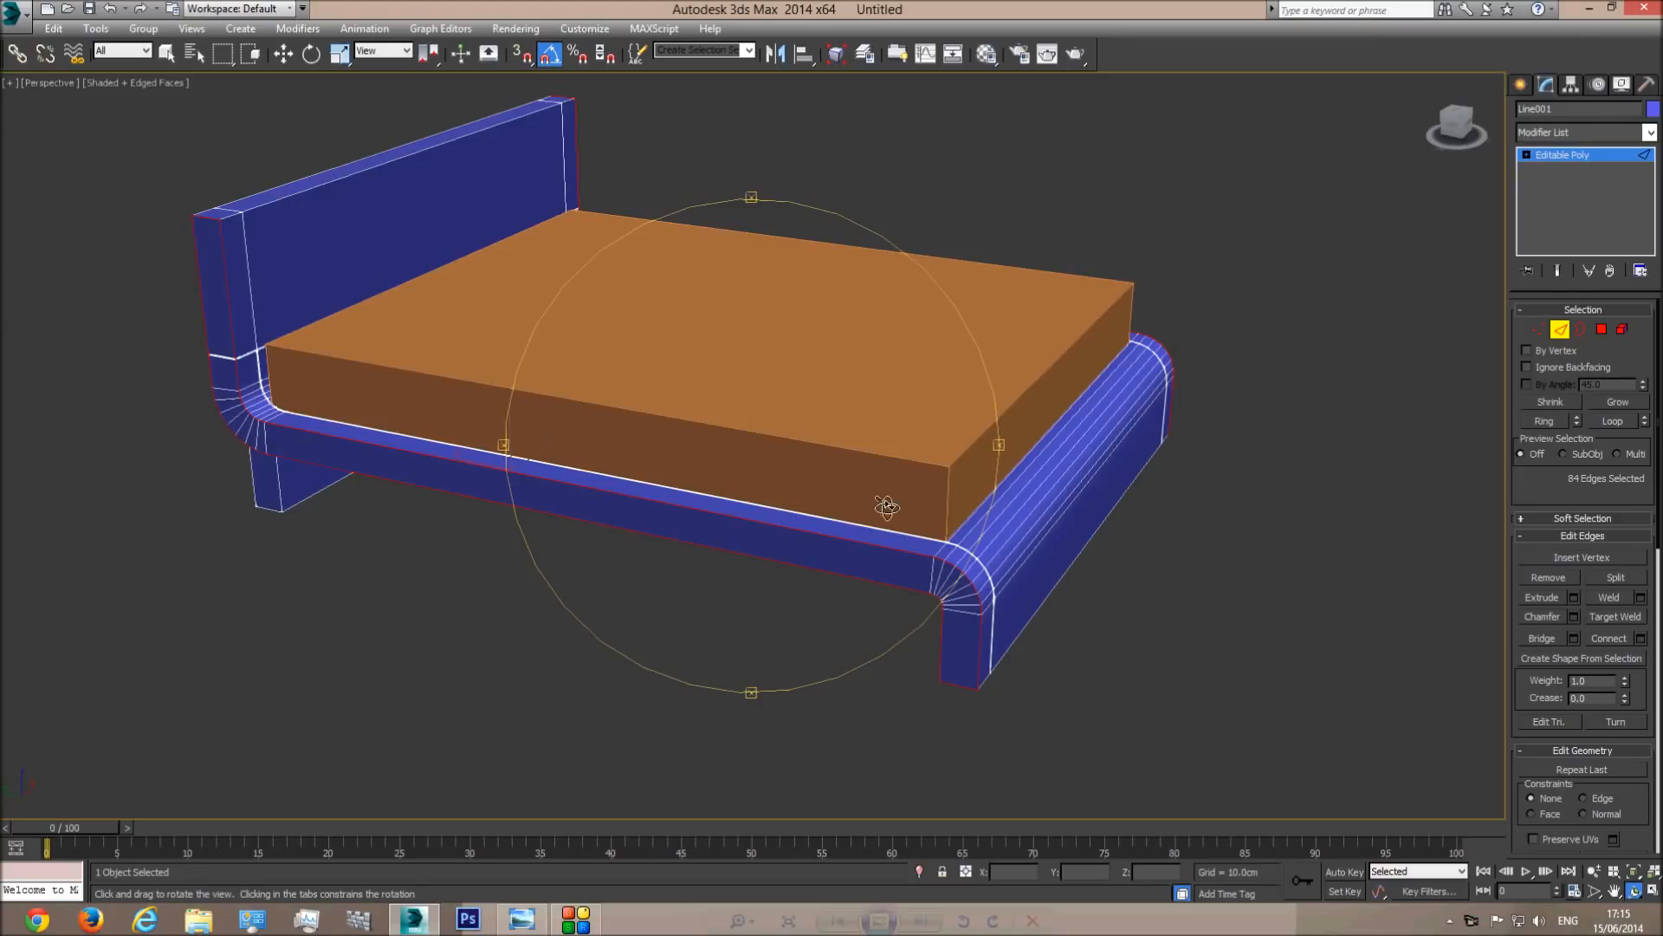
scroll(806, 485, up, 5)
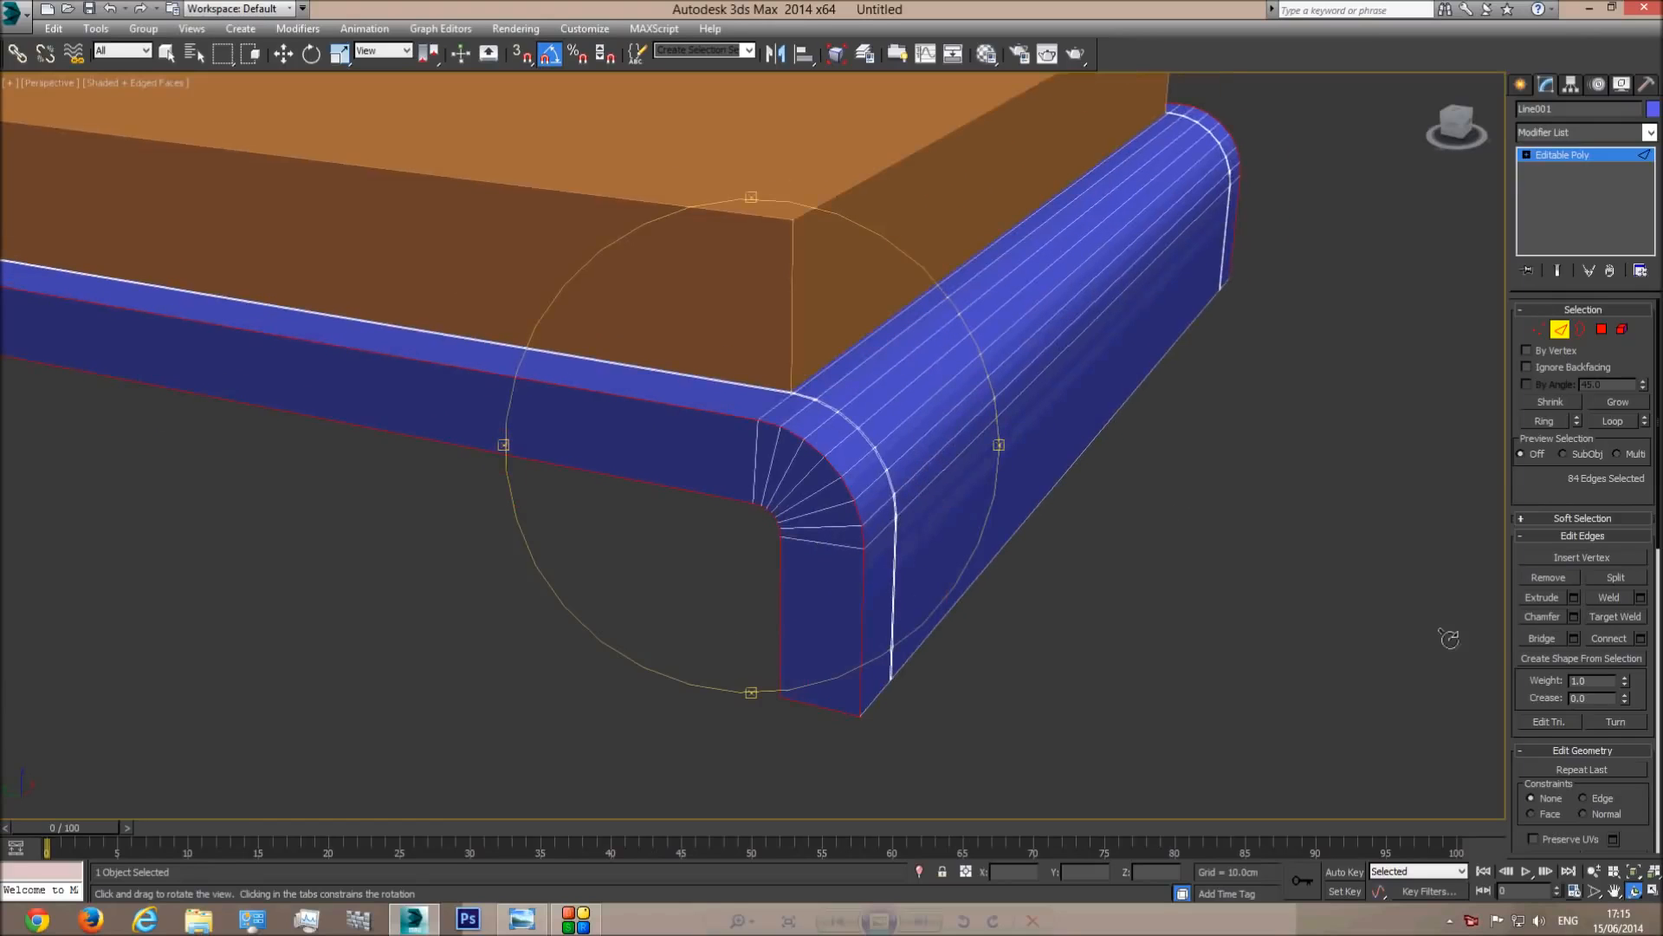
click(1574, 616)
click(788, 452)
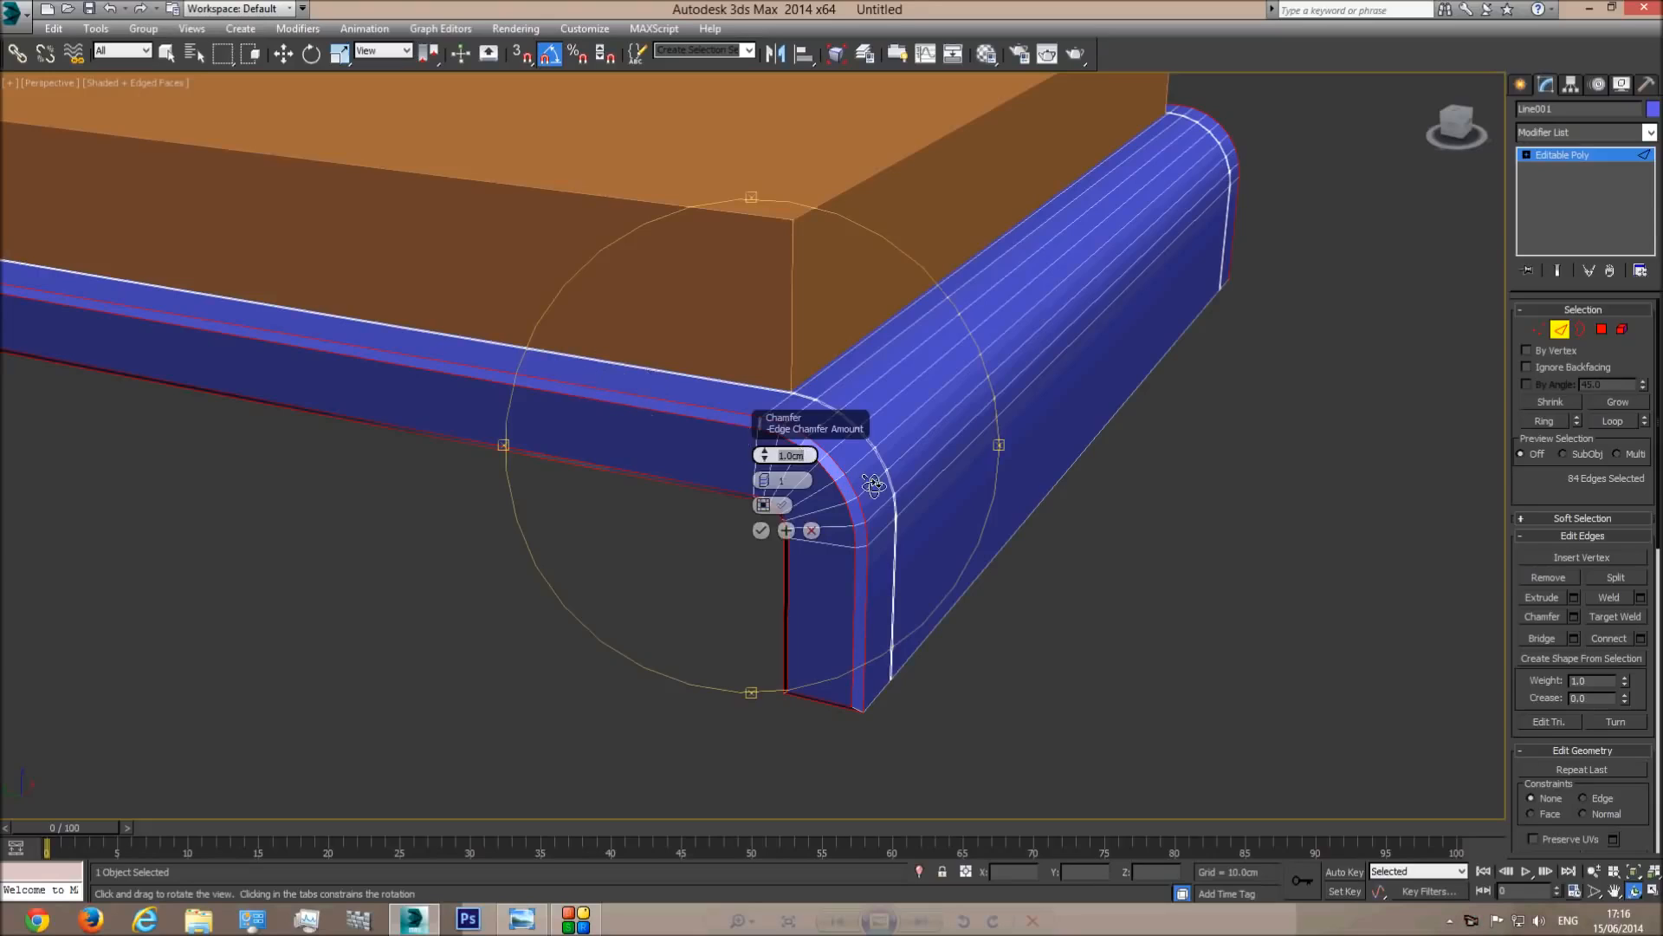
text(0.2)
key(Return)
drag(647, 543, 589, 578)
click(524, 927)
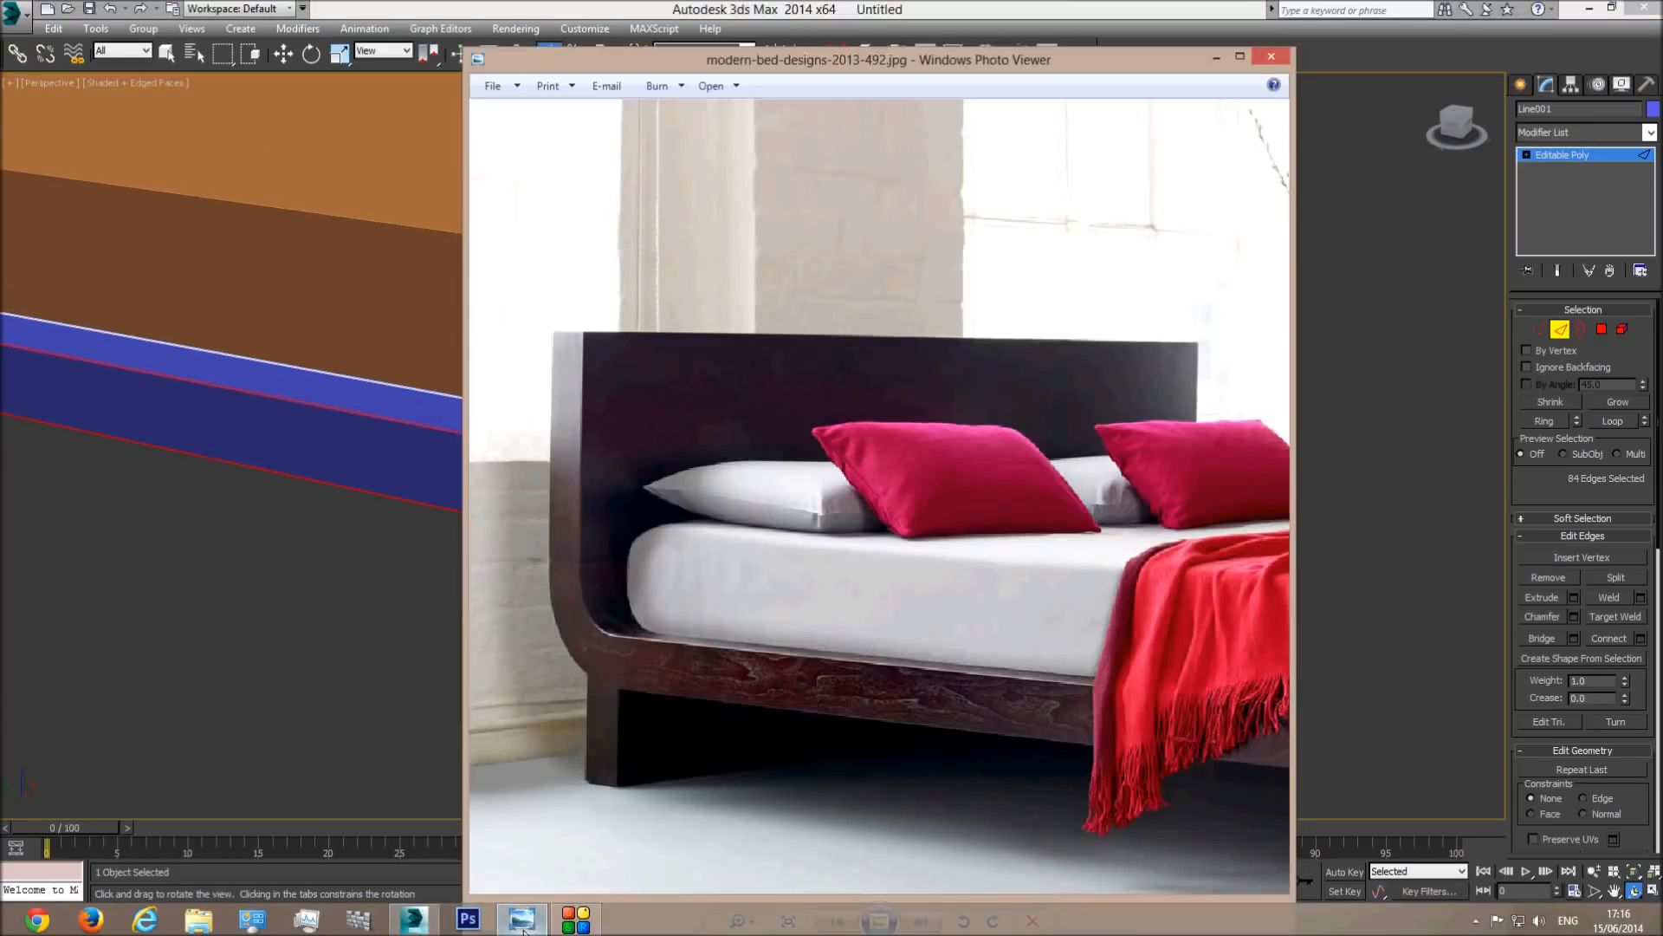
click(524, 927)
double_click(800, 456)
click(760, 530)
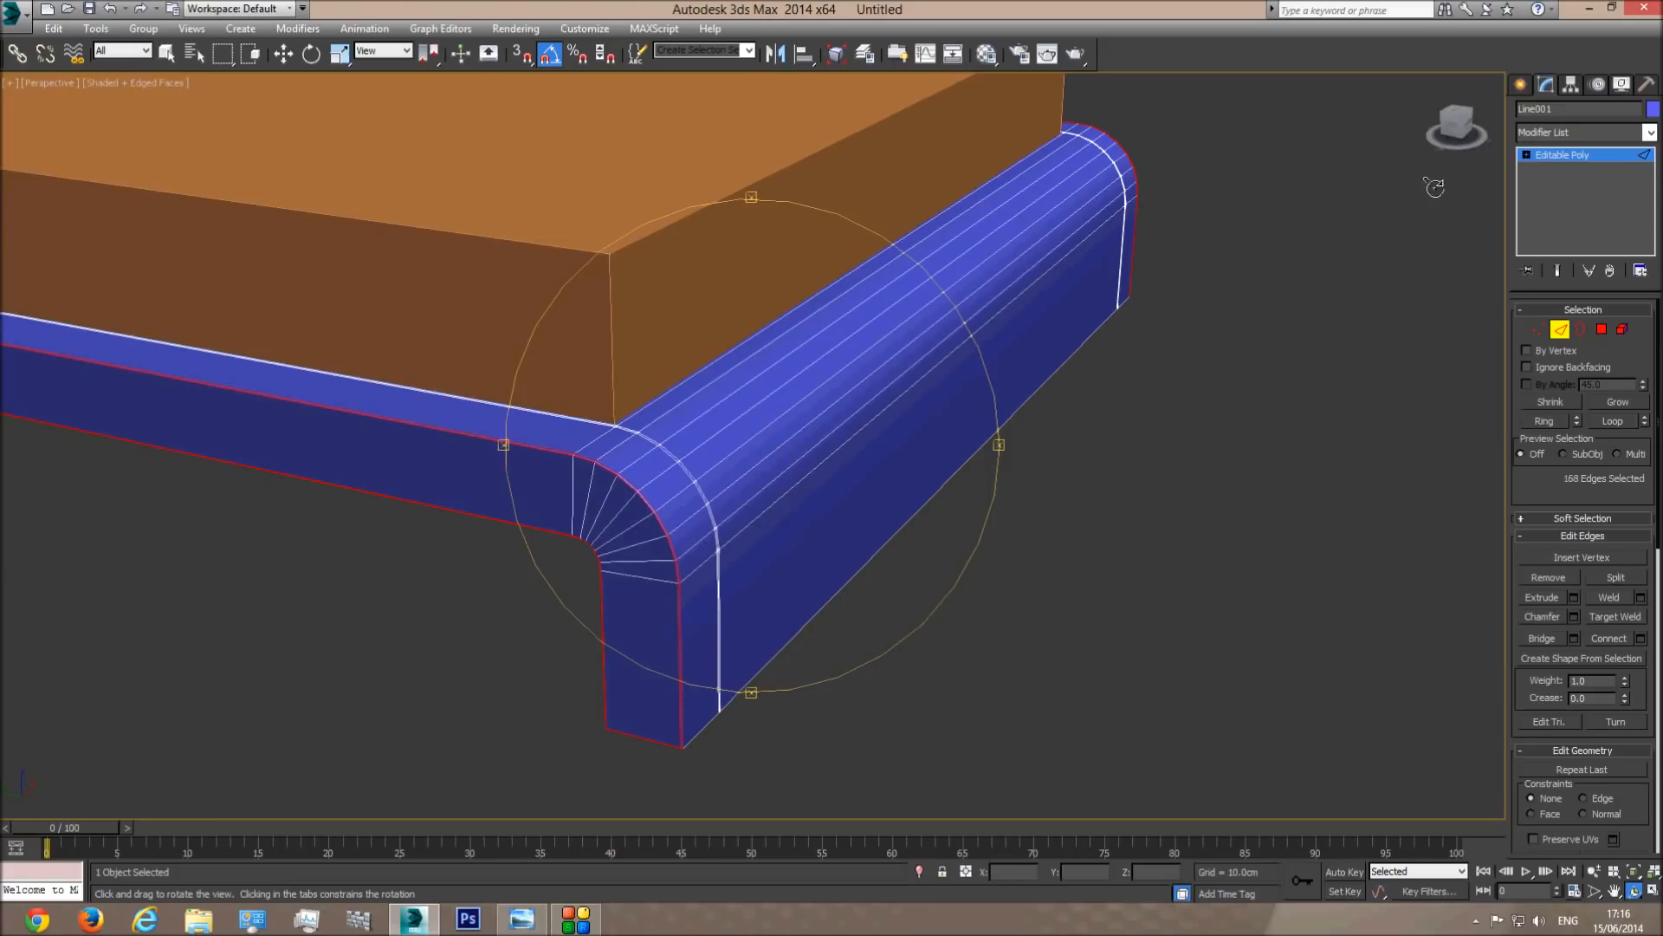
Leave edge editing, deselect the frame, and examine its chamfered sides, footboard and underside in shaded display without edged faces.
click(1570, 159)
click(1167, 478)
middle_drag(548, 467, 780, 531)
scroll(780, 531, down, 4)
key(F4)
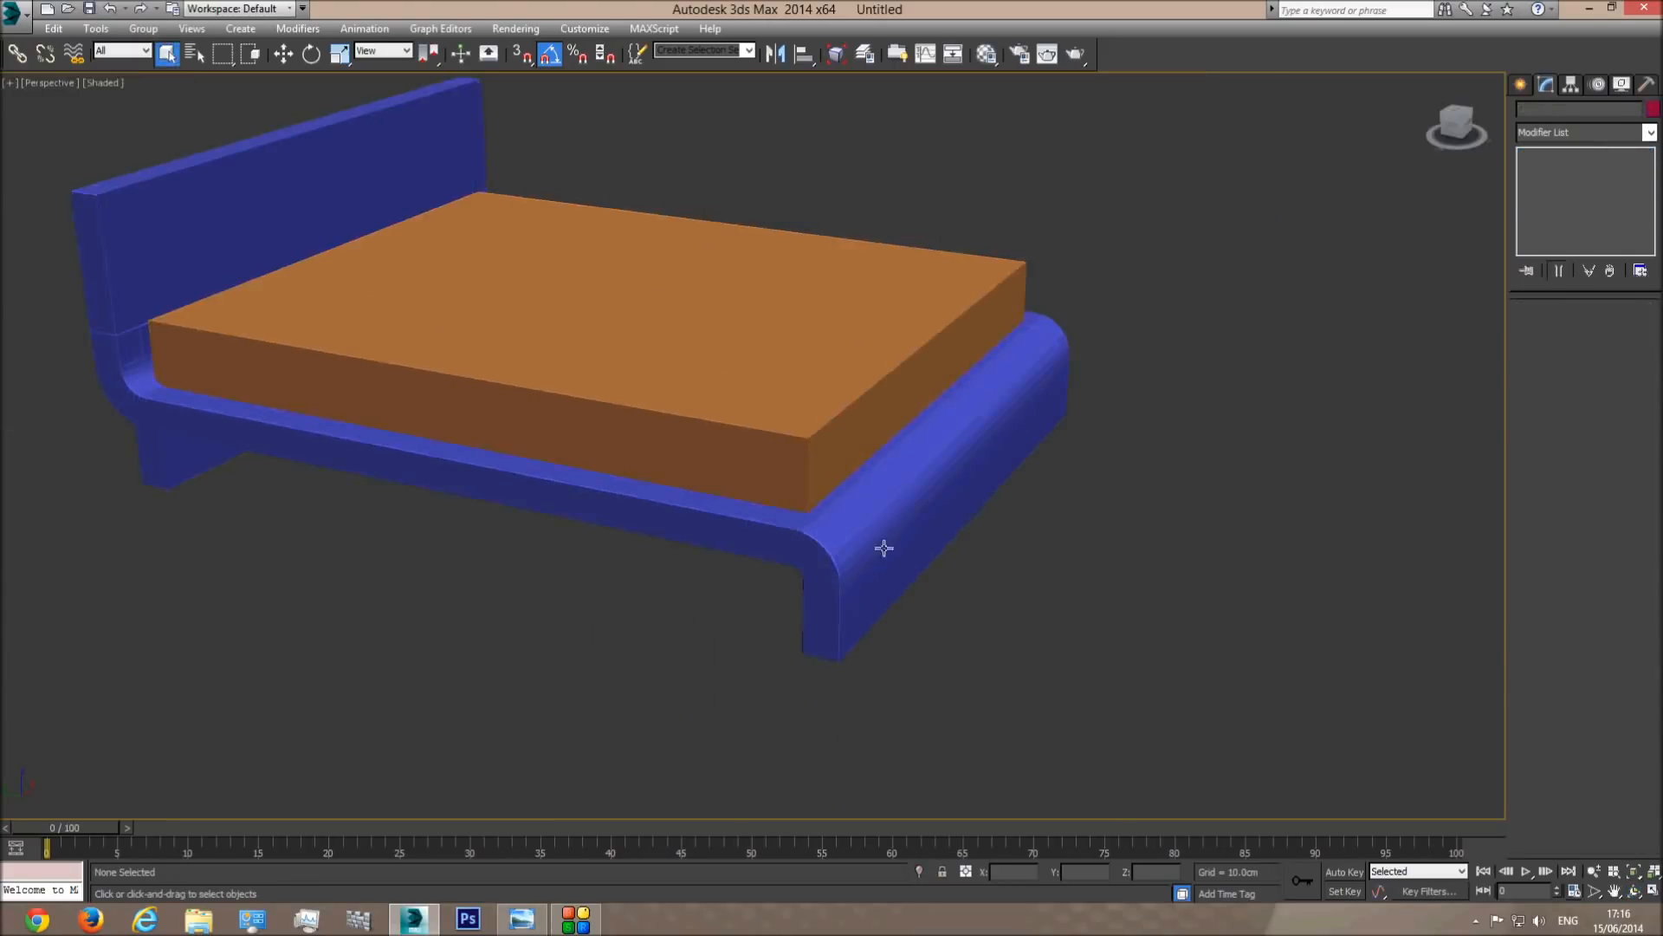
middle_drag(1003, 552, 963, 541)
key(ctrl+r)
drag(748, 559, 740, 468)
drag(788, 401, 710, 476)
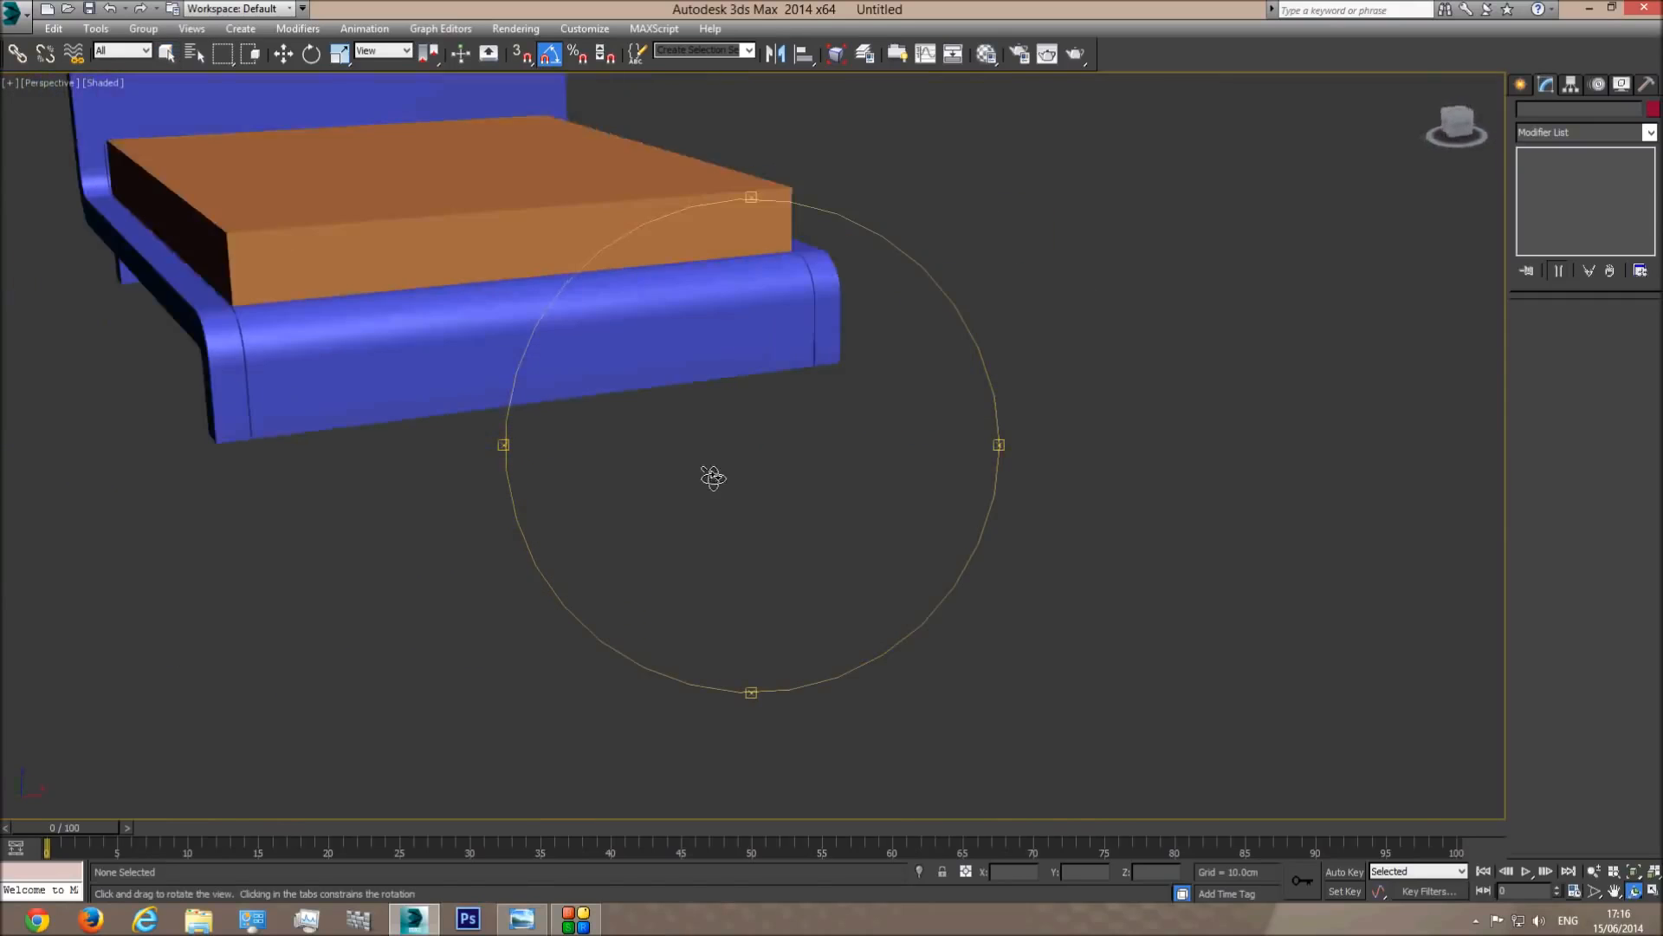
middle_drag(710, 476, 921, 565)
mouse_move(780, 502)
mouse_down()
mouse_move(728, 476)
mouse_move(742, 476)
mouse_move(652, 476)
mouse_move(657, 438)
mouse_move(612, 449)
mouse_move(545, 390)
mouse_up()
key(F4)
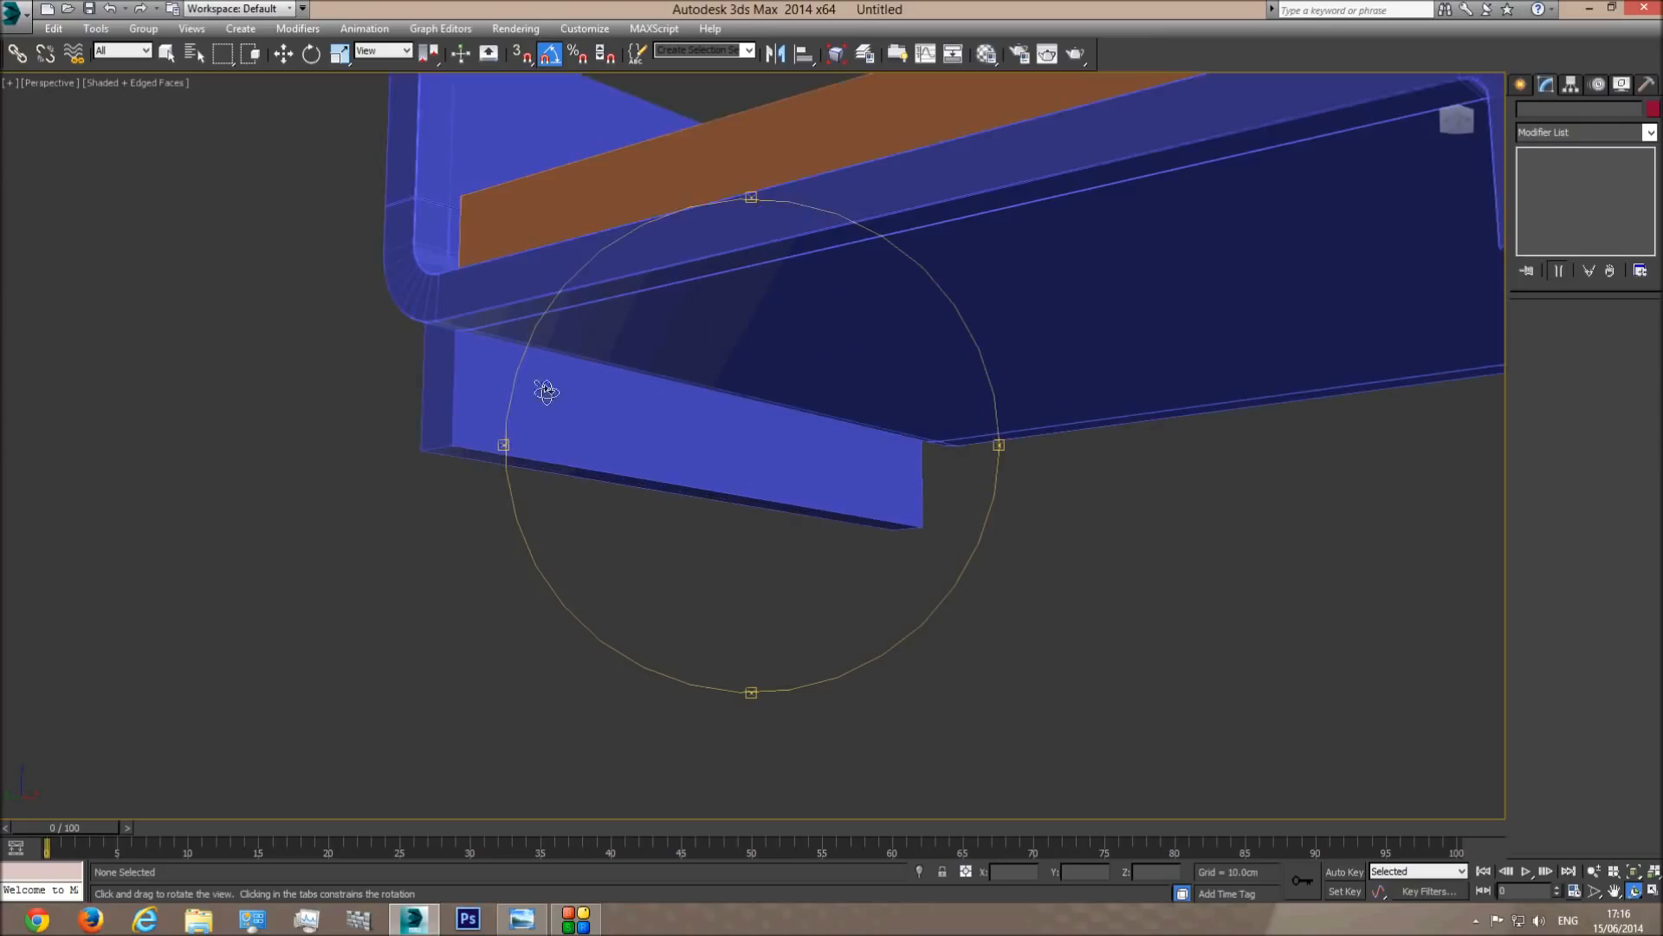
Select the separate leg block beneath the headboard as an element of the frame and convert the selection to edges.
key(Escape)
click(557, 415)
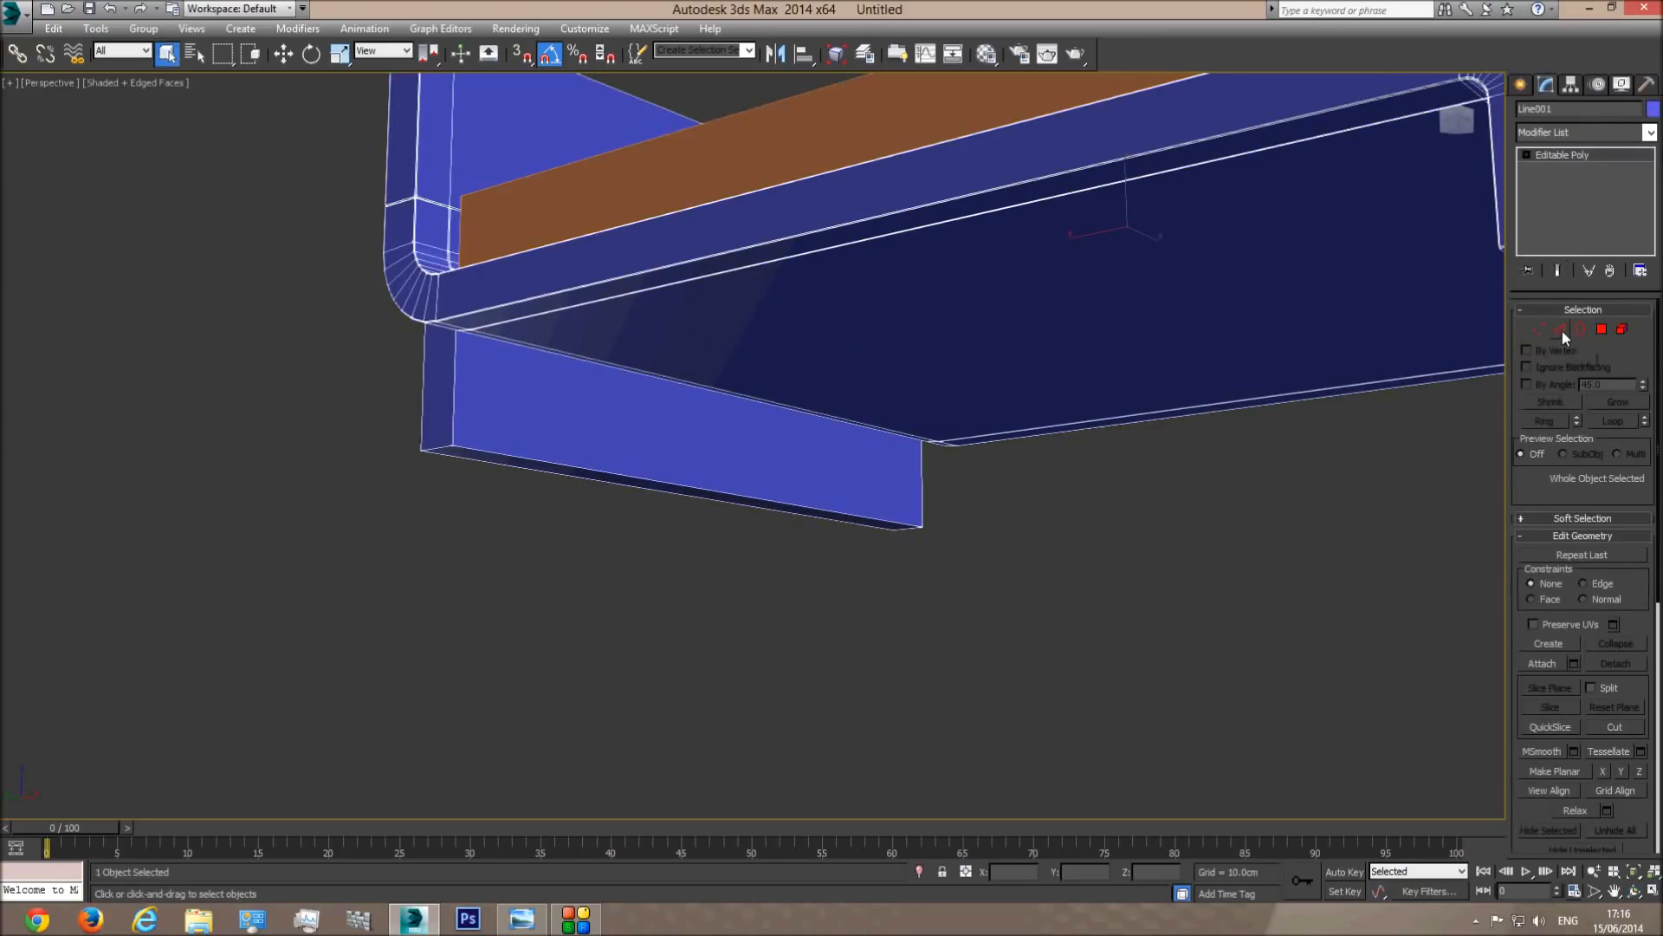
click(1624, 333)
click(689, 448)
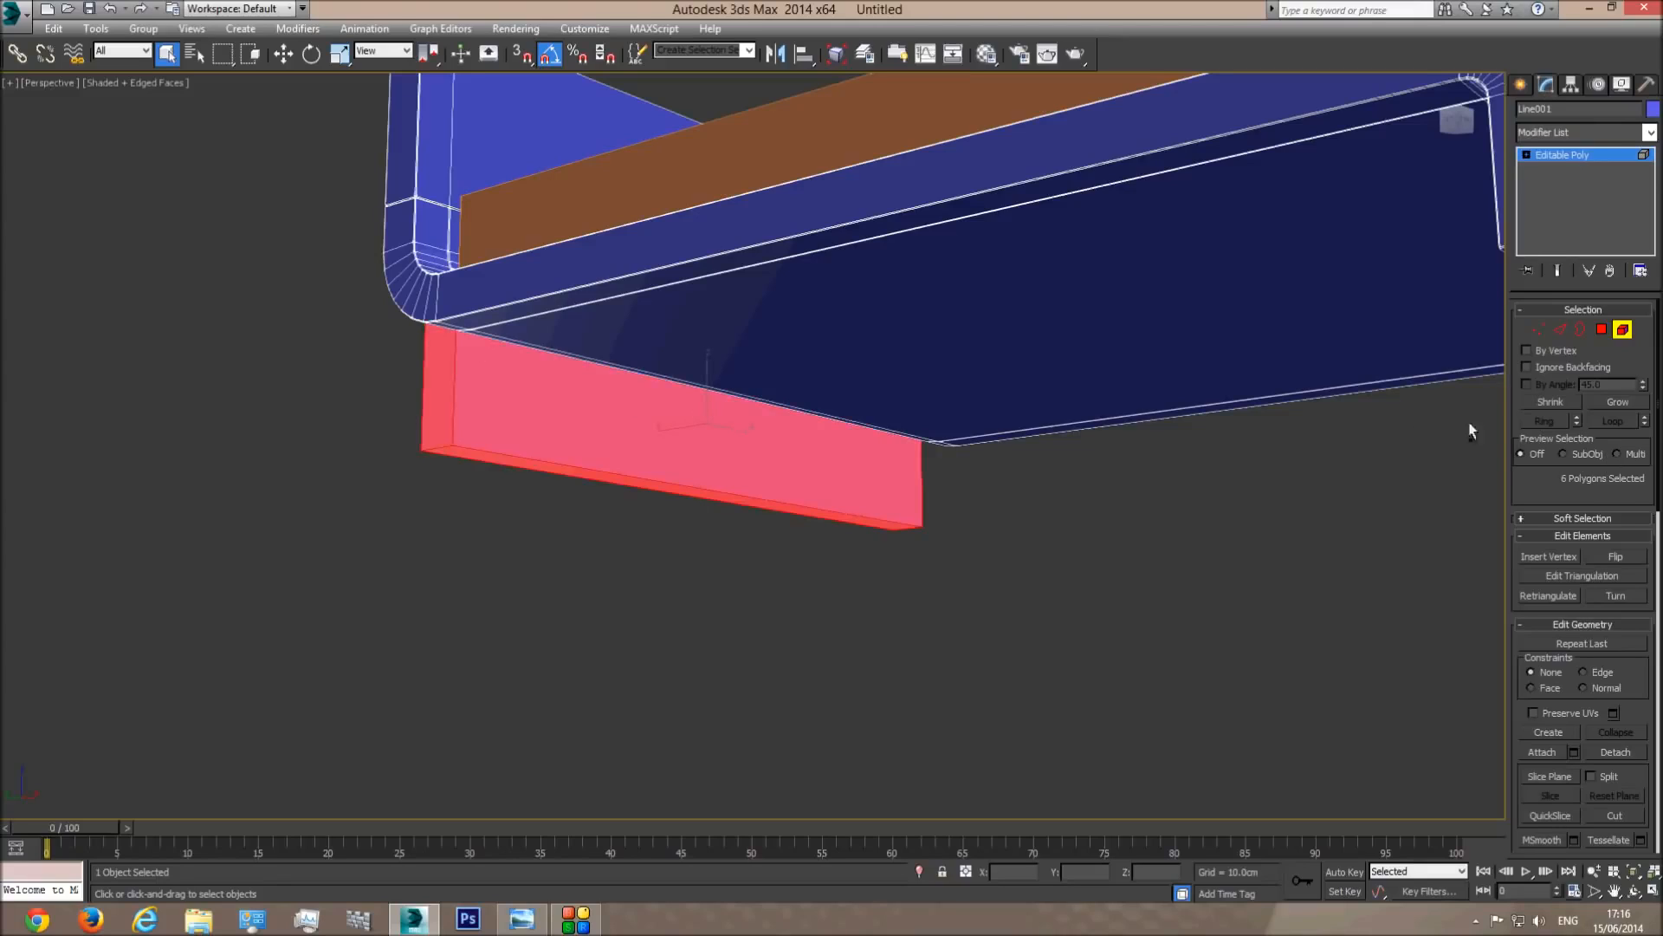
ctrl+click(1561, 333)
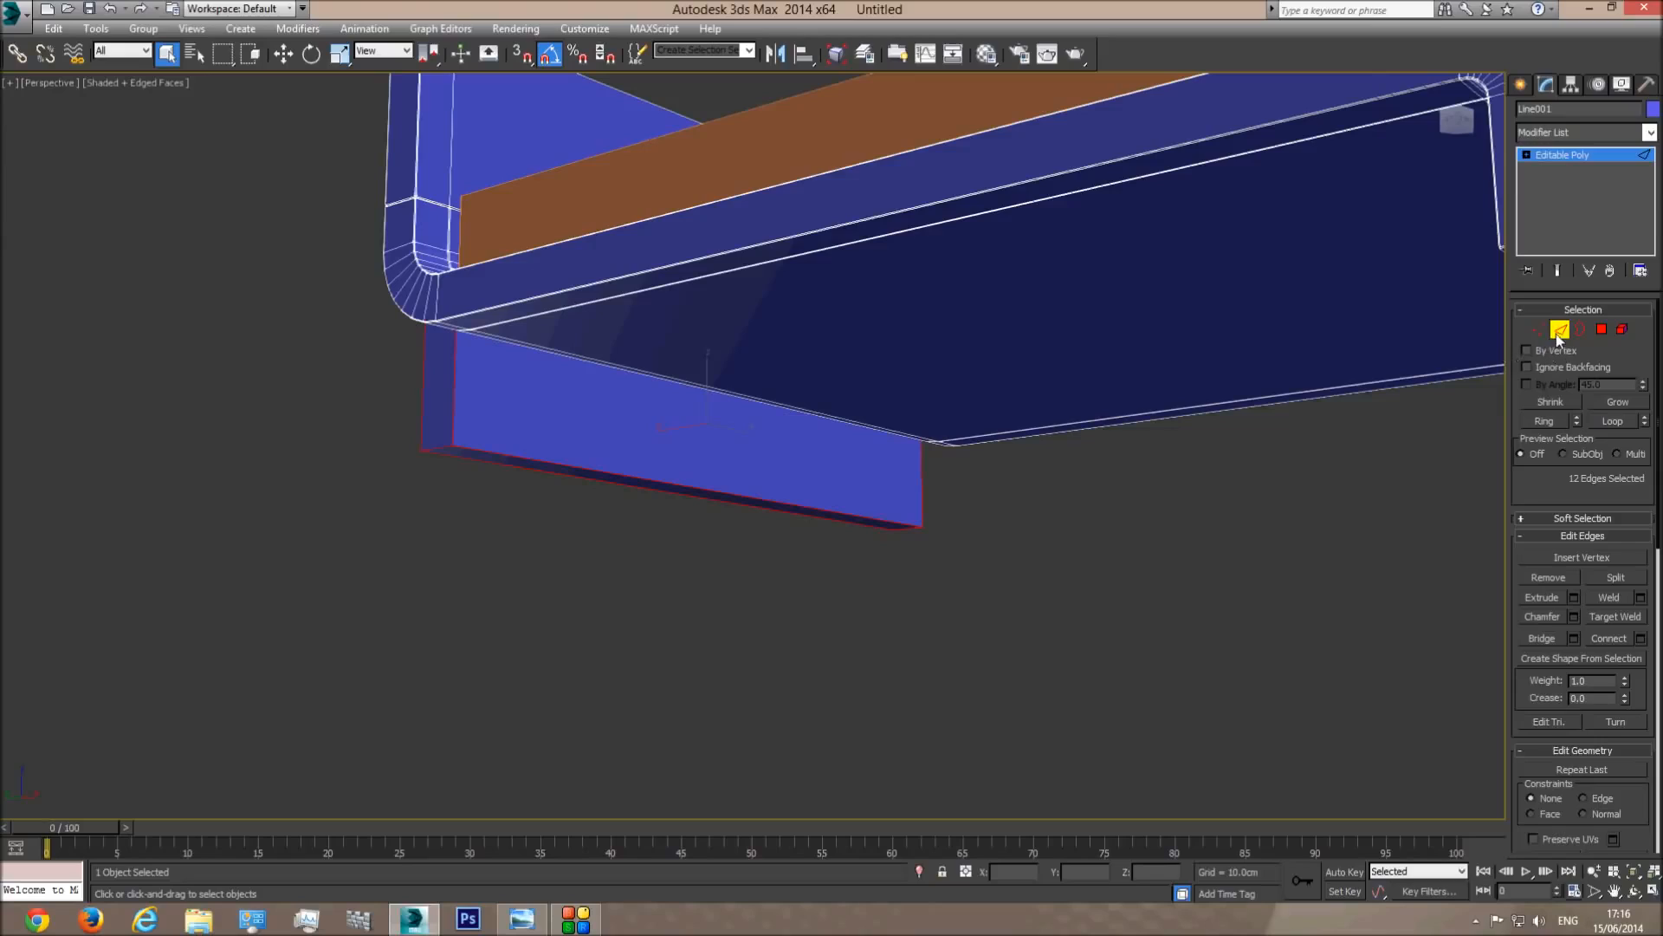
Pick the vertical and bottom edges of the leg block's end and its long bottom edge individually.
click(456, 346)
ctrl+click(424, 427)
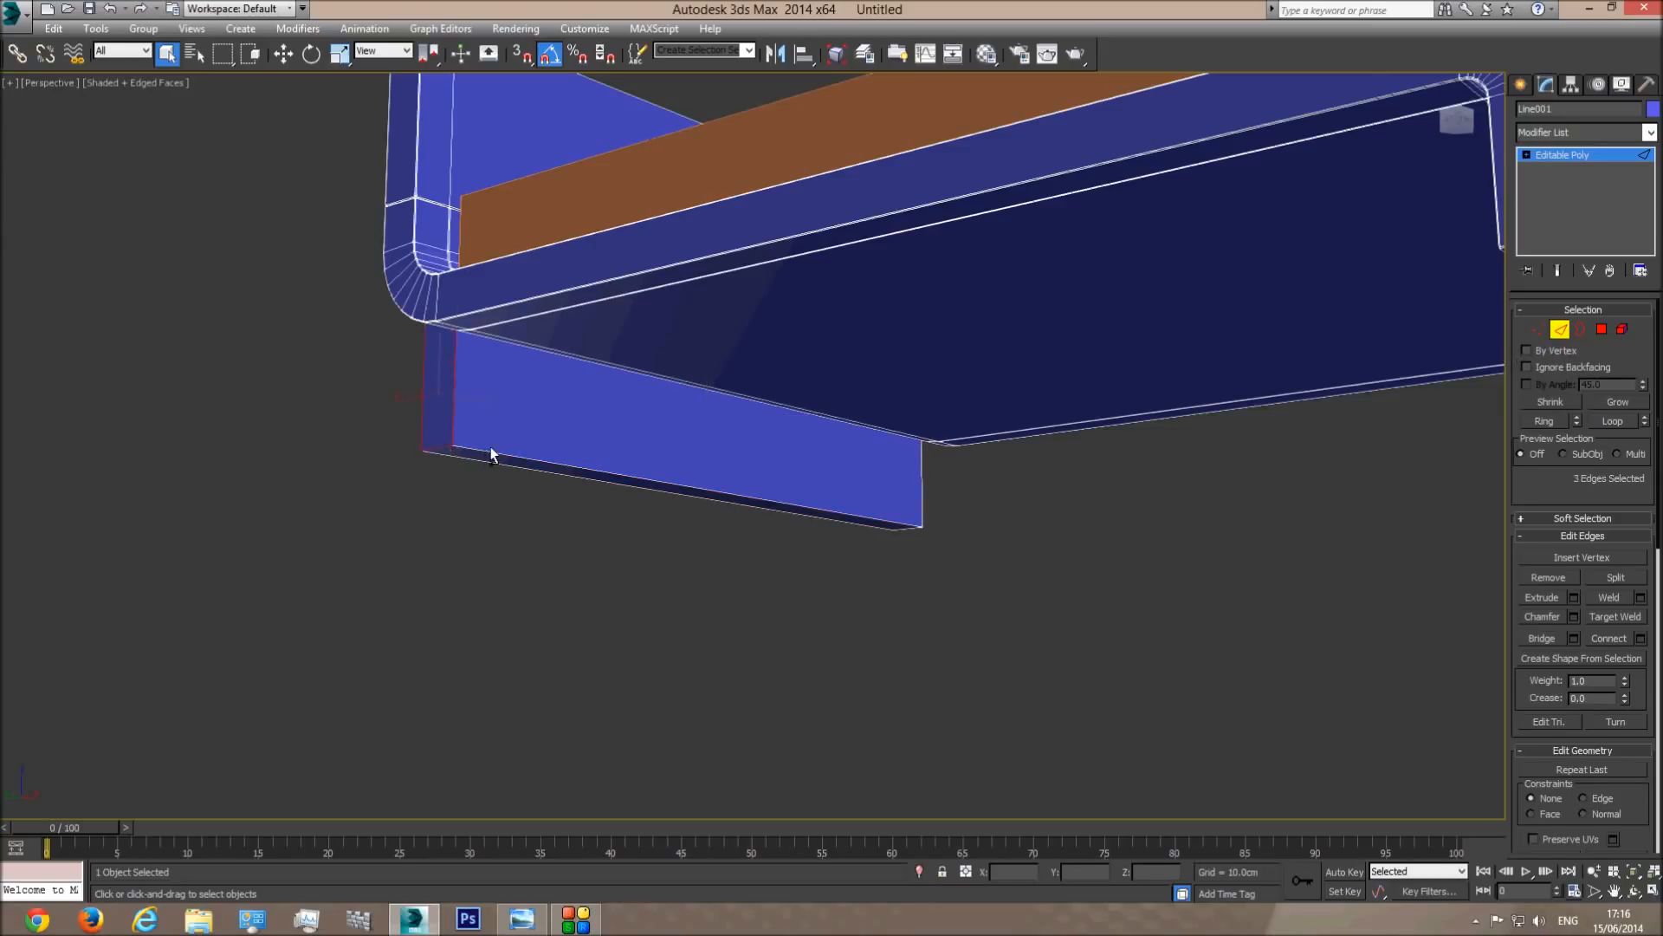
ctrl+click(476, 463)
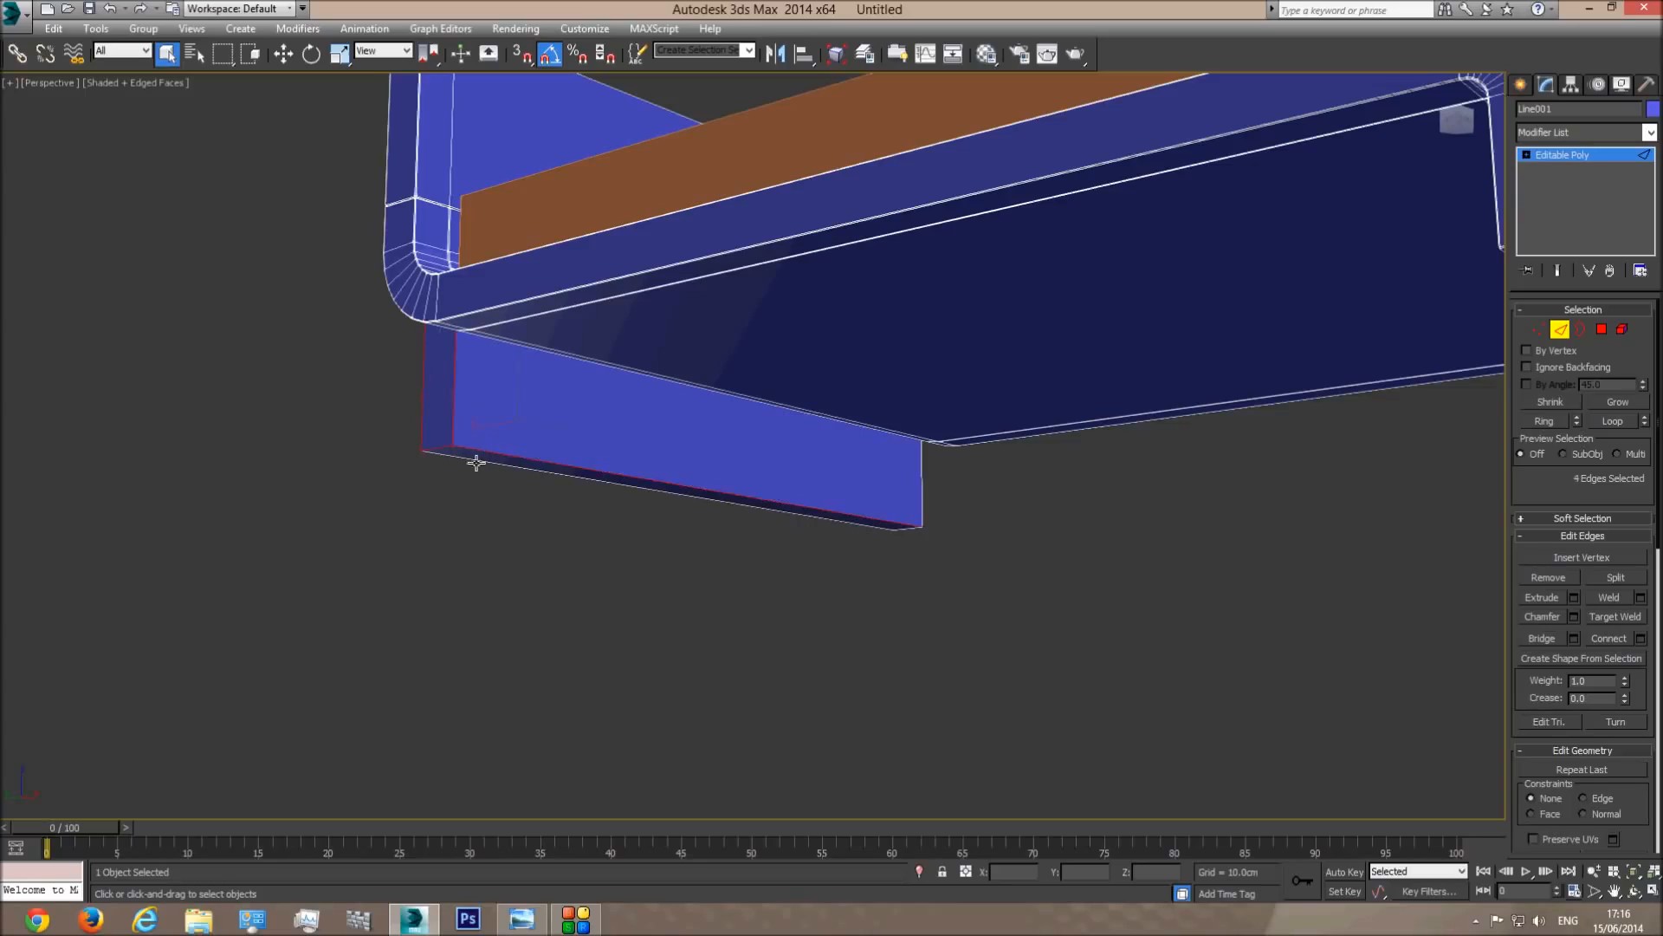
Return to the leg block's element selection and convert it to all of the block's edges again.
ctrl+click(1622, 330)
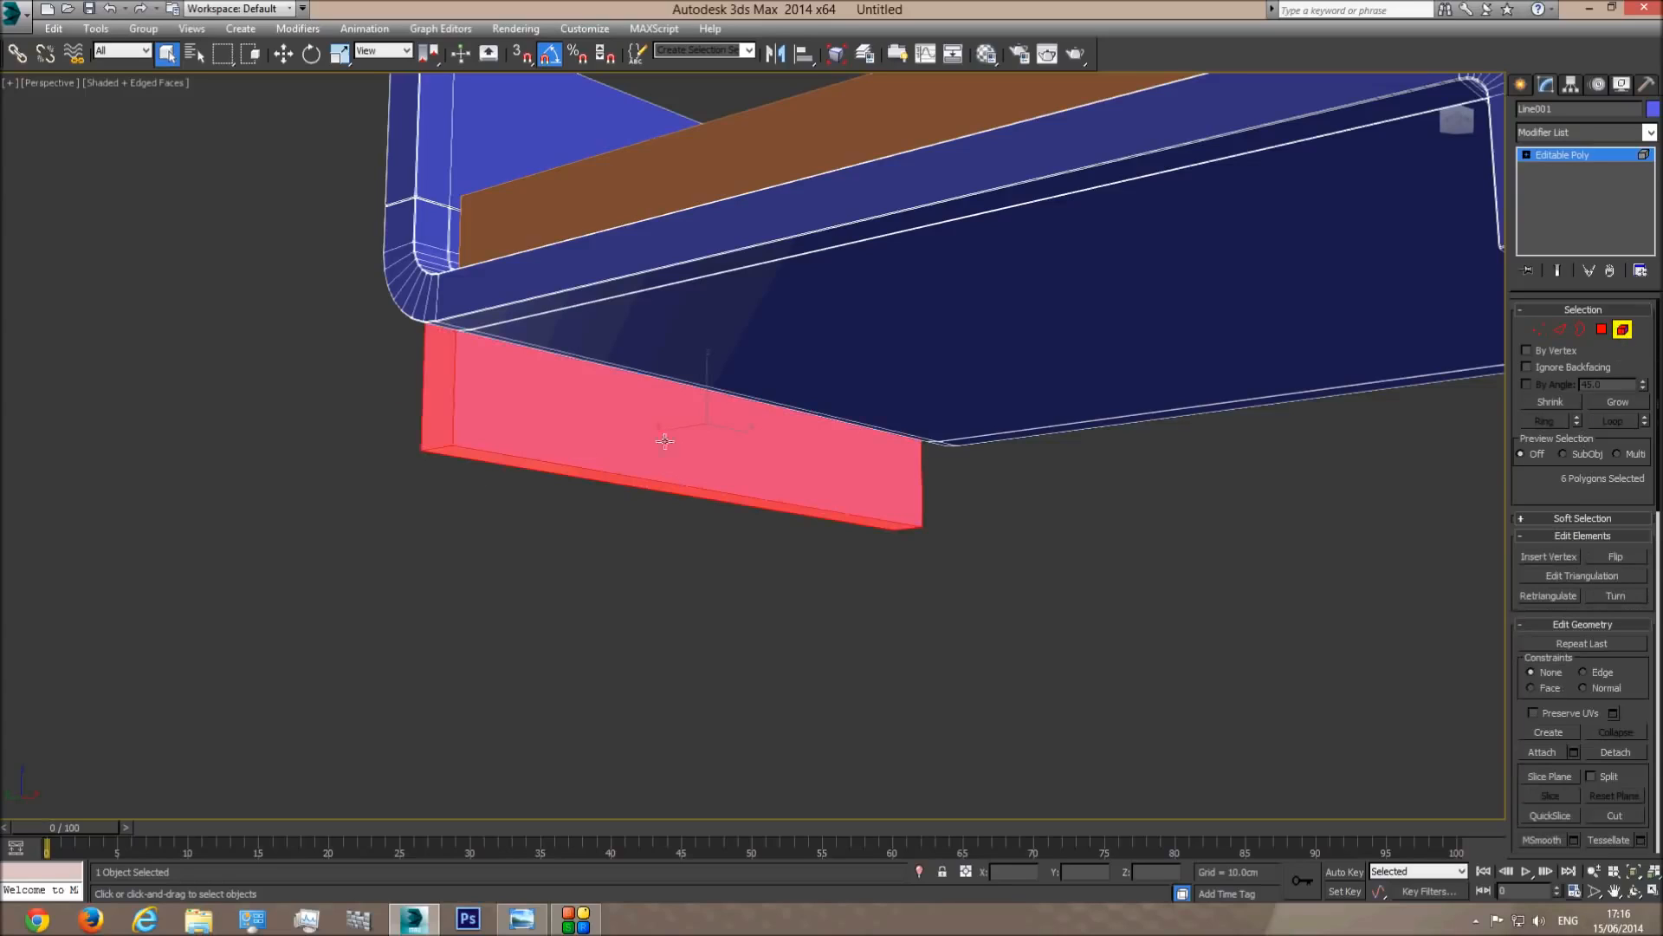
ctrl+click(1561, 330)
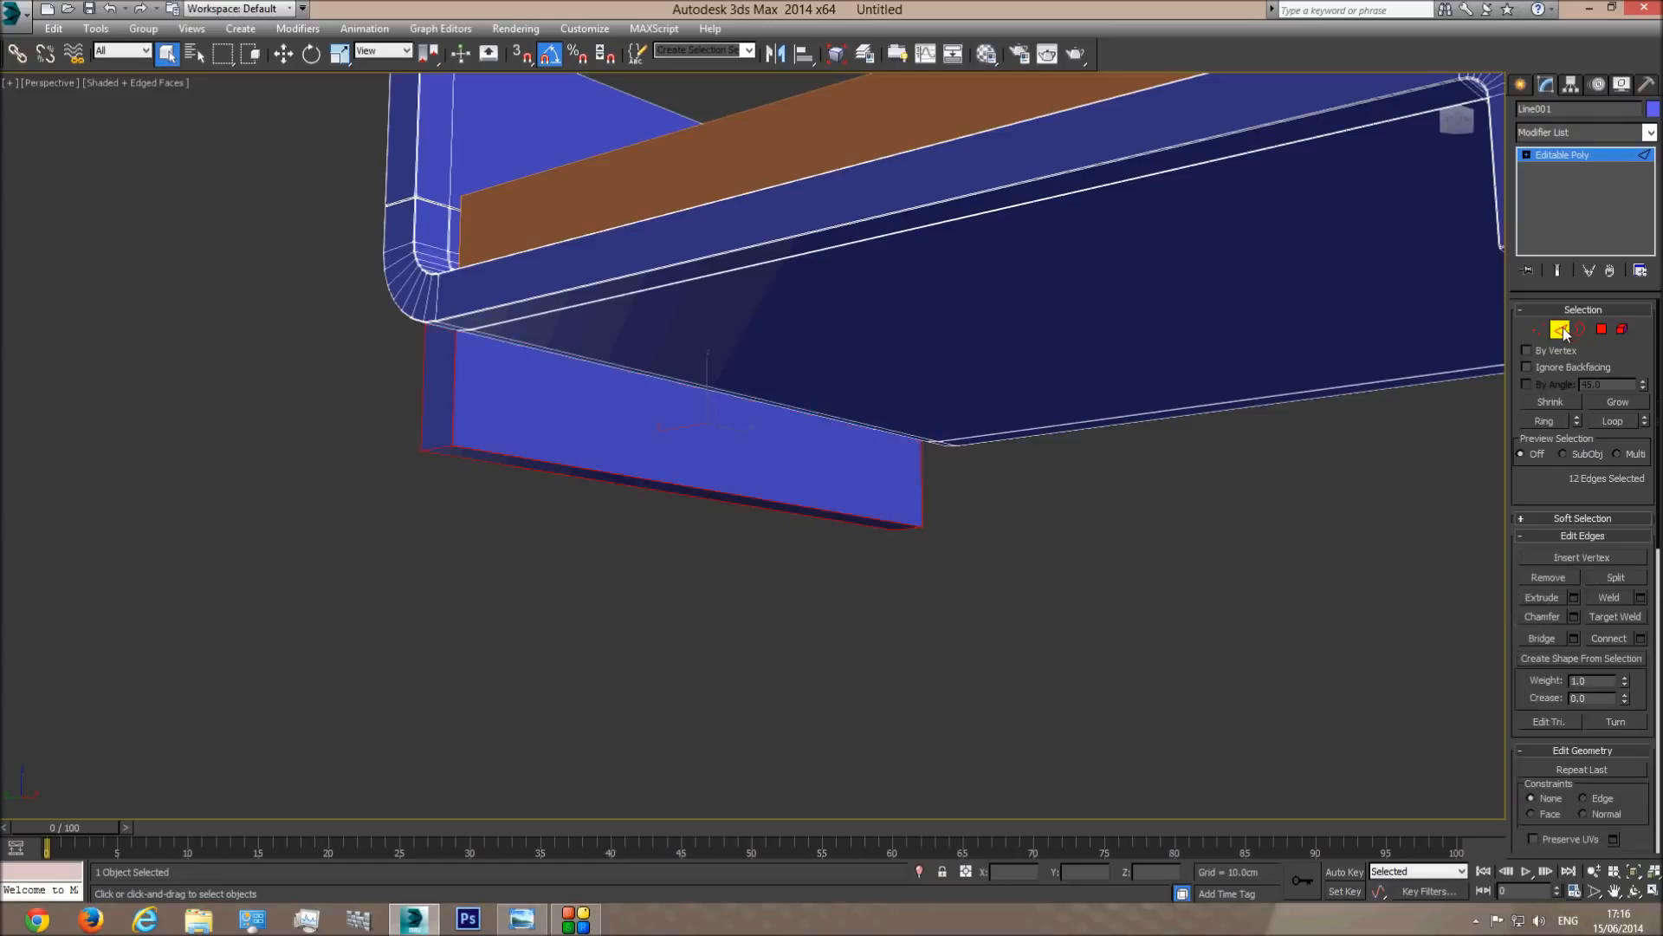
middle_drag(632, 520, 850, 599)
scroll(682, 527, up, 3)
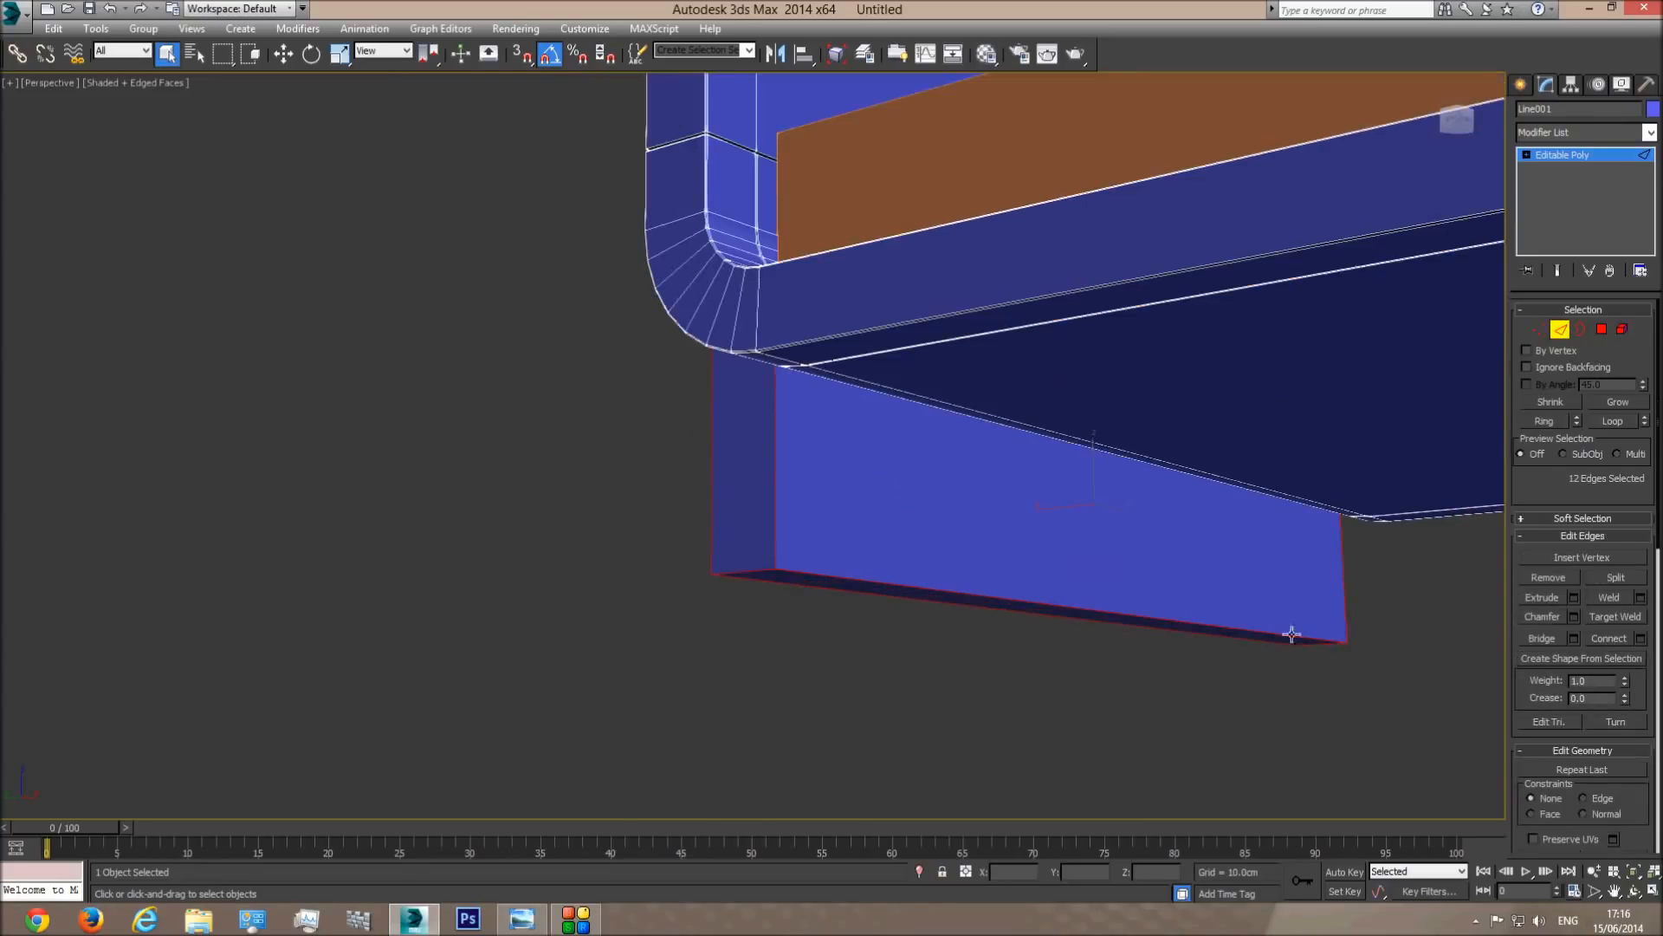
Chamfer the selected edges of the bed's headboard-end leg by 0.18 cm with one segment, then leave edge editing and deselect the bed.
click(1575, 615)
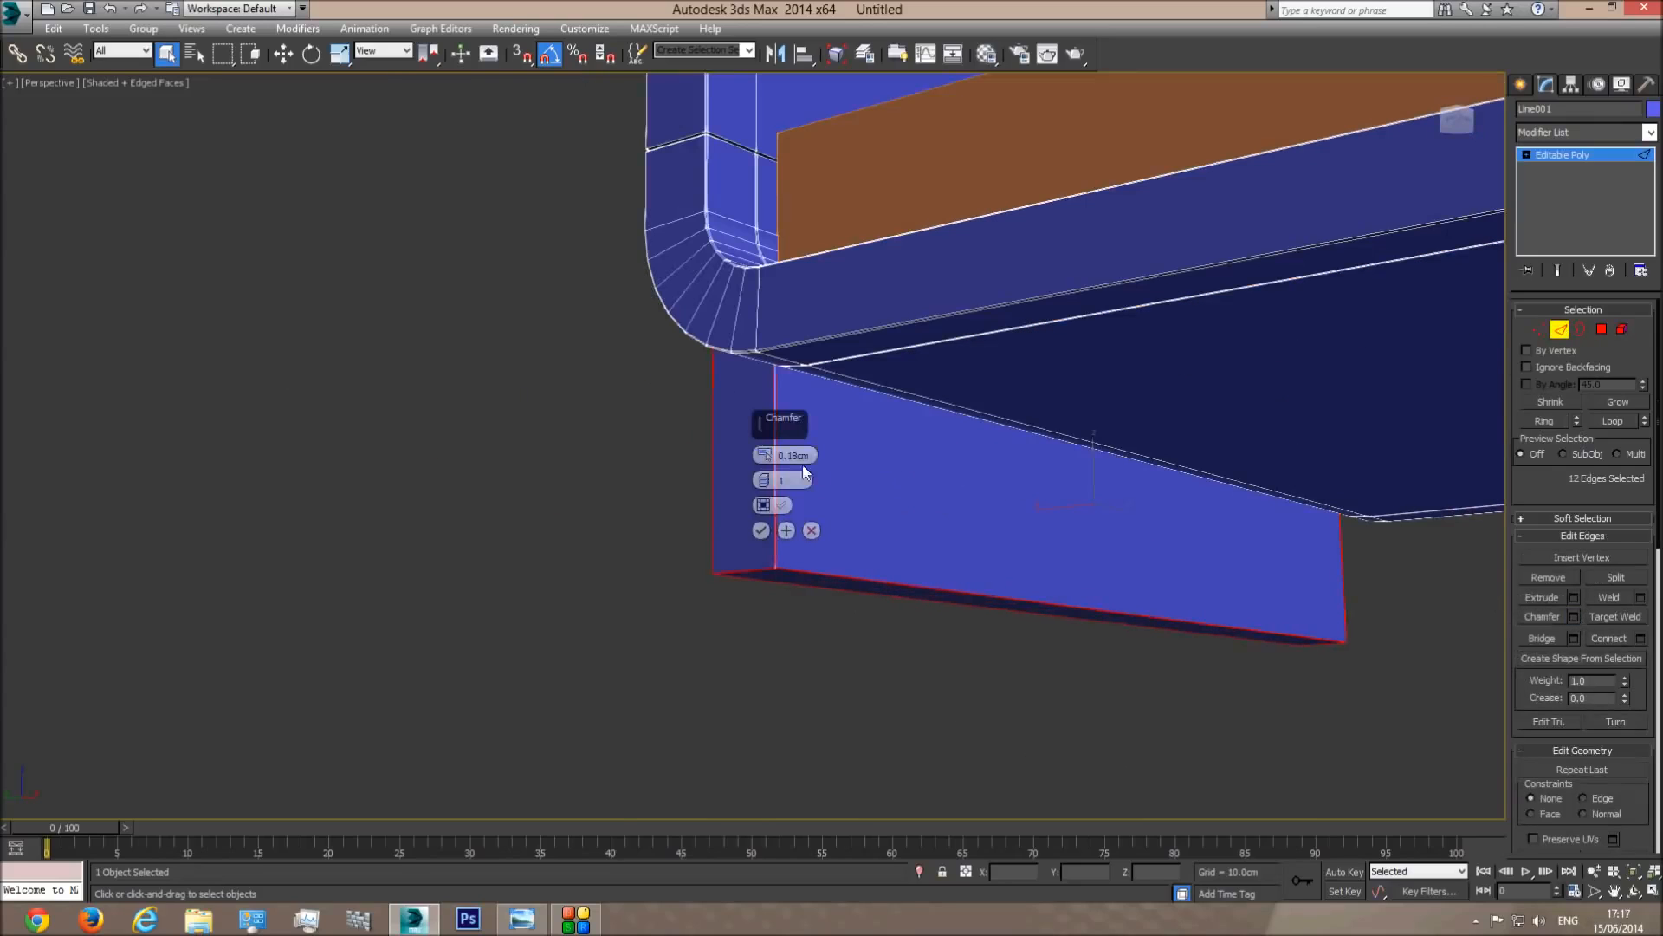
scroll(939, 512, up, 4)
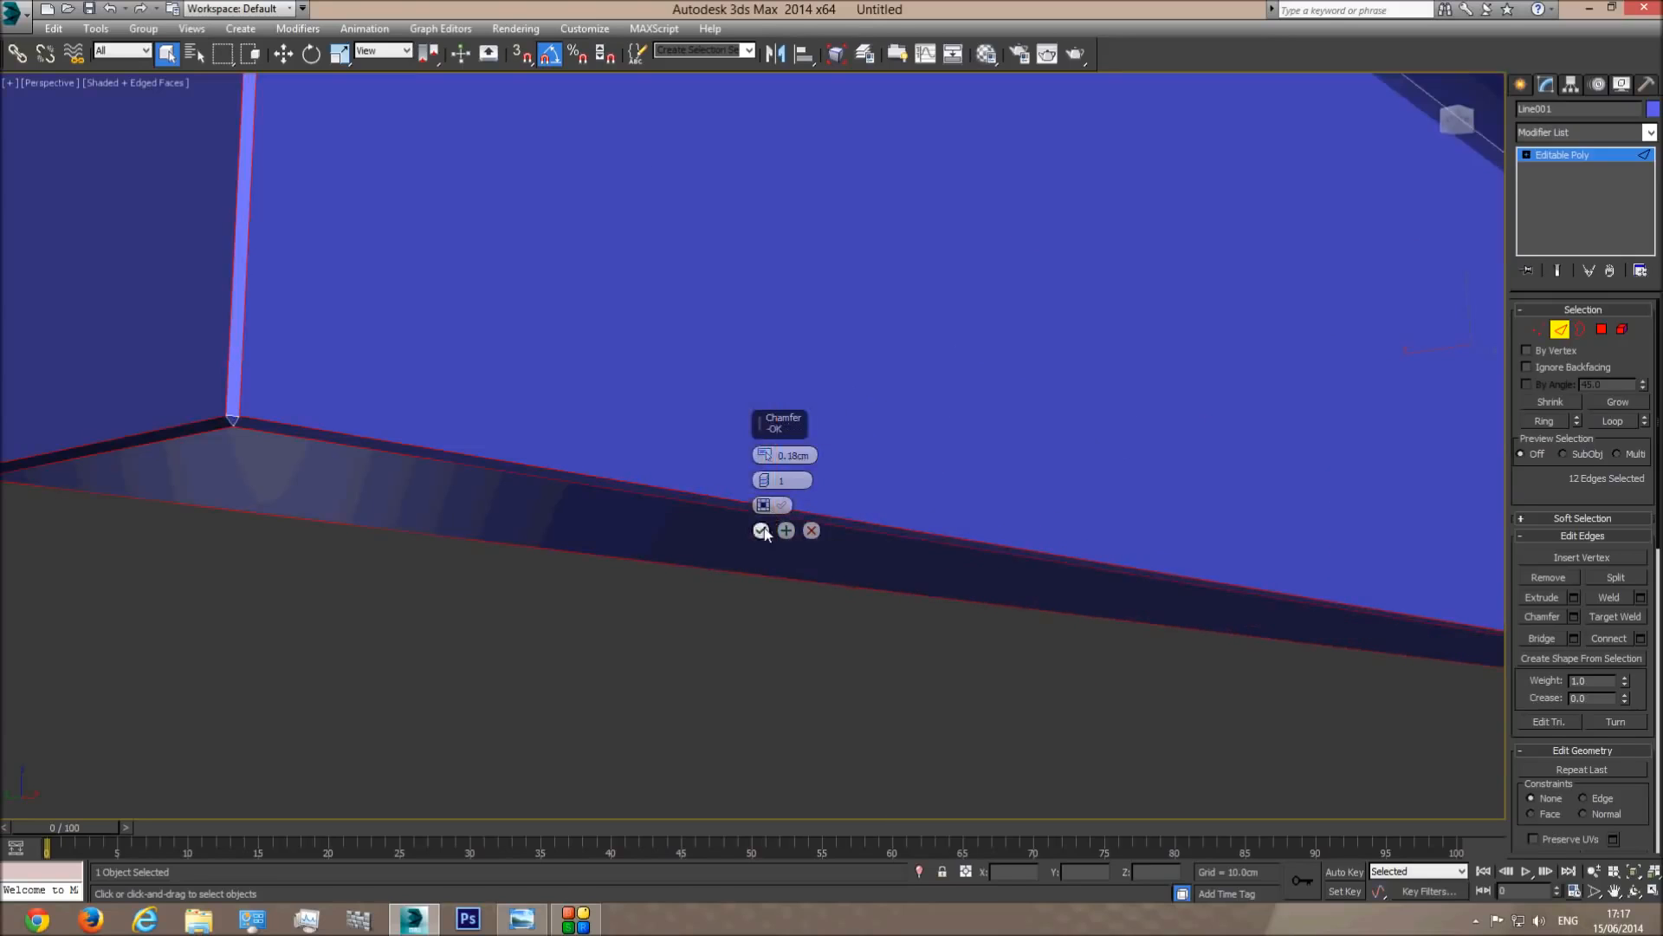
click(762, 531)
click(1564, 156)
scroll(906, 494, down, 5)
click(968, 634)
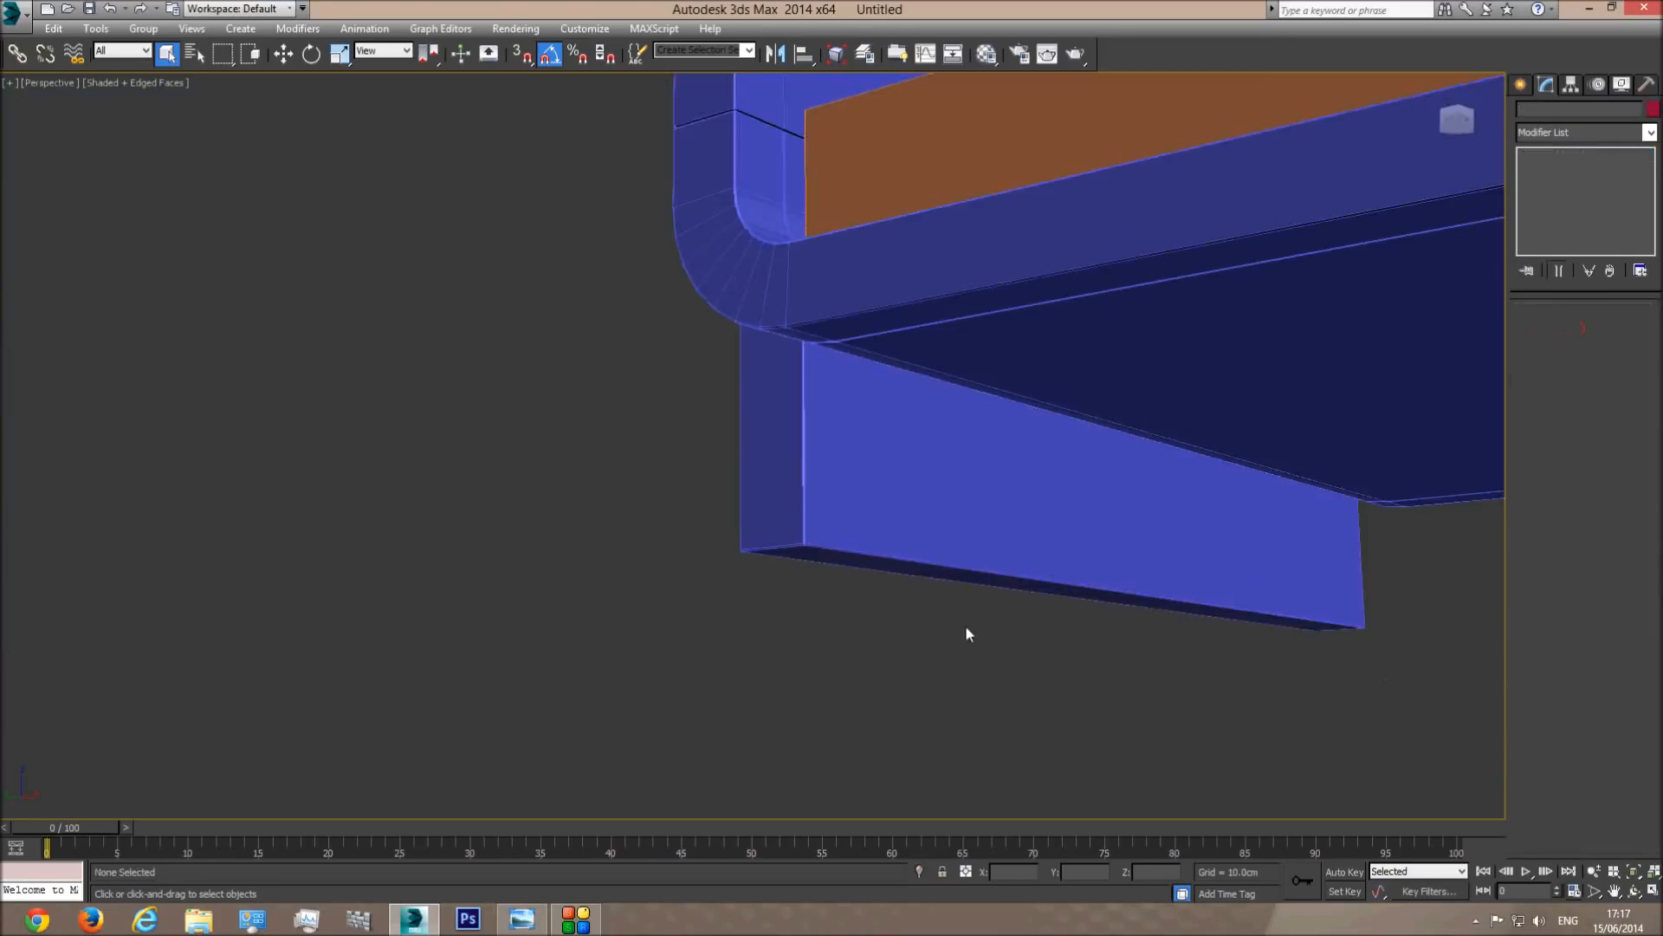
Examine the bed model from its side and foot end, including the leg under the headboard.
click(1634, 891)
drag(625, 468, 768, 416)
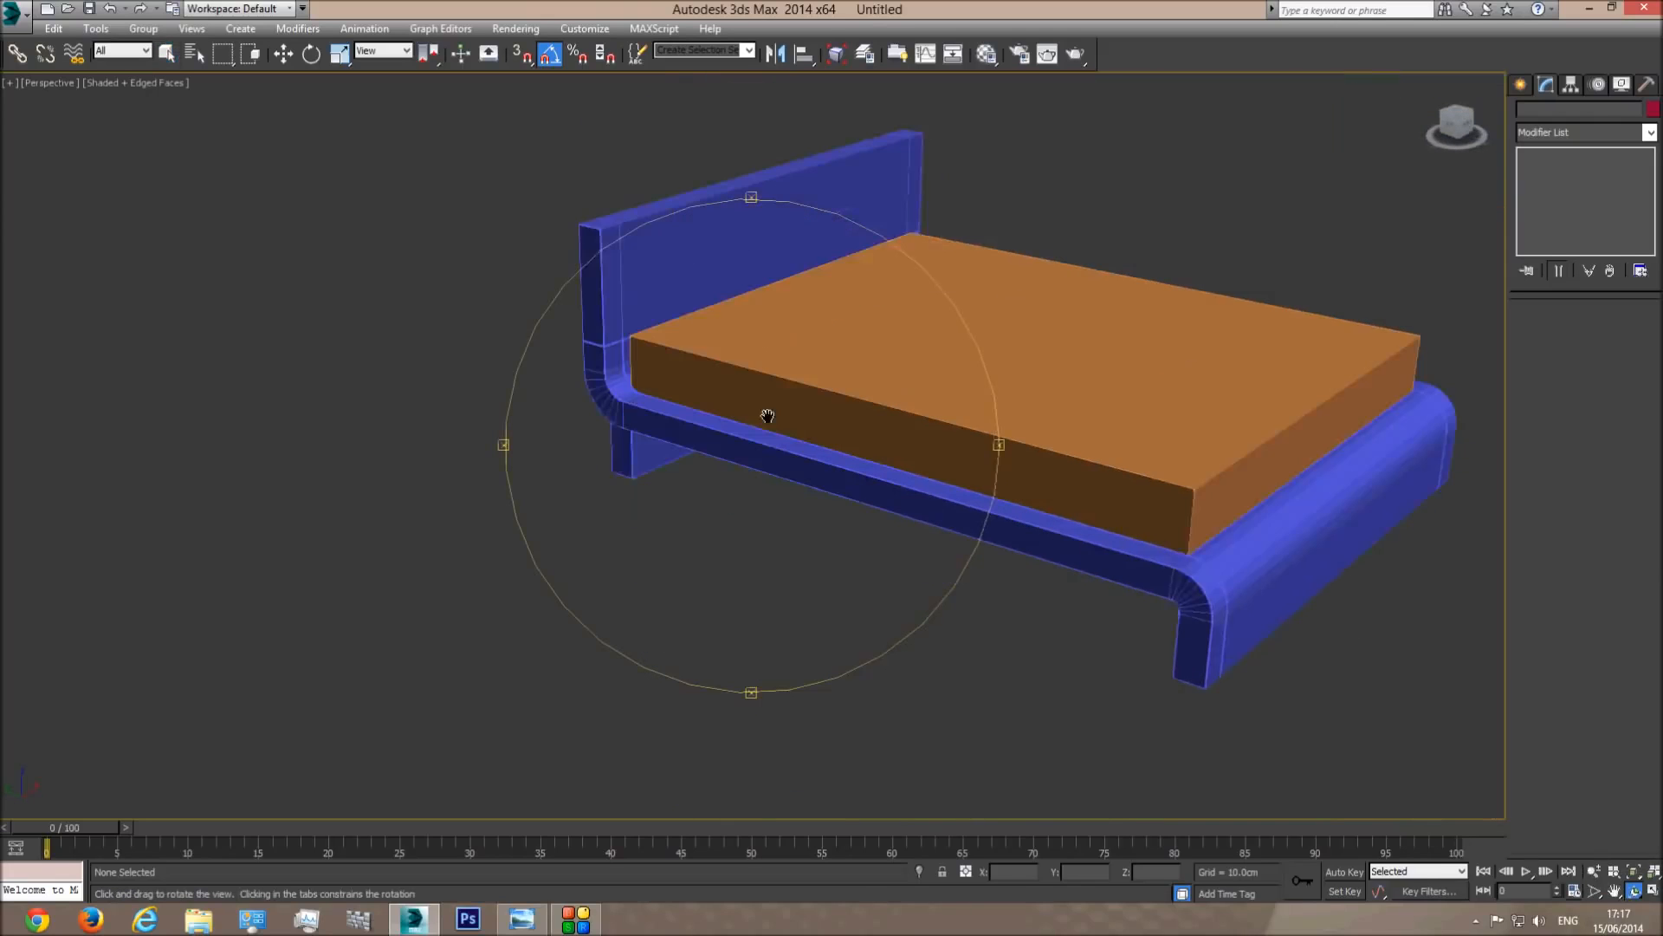
middle_drag(767, 416, 749, 399)
mouse_move(654, 437)
middle_down()
mouse_move(735, 446)
mouse_move(672, 462)
middle_up()
scroll(572, 440, up, 5)
scroll(671, 463, down, 3)
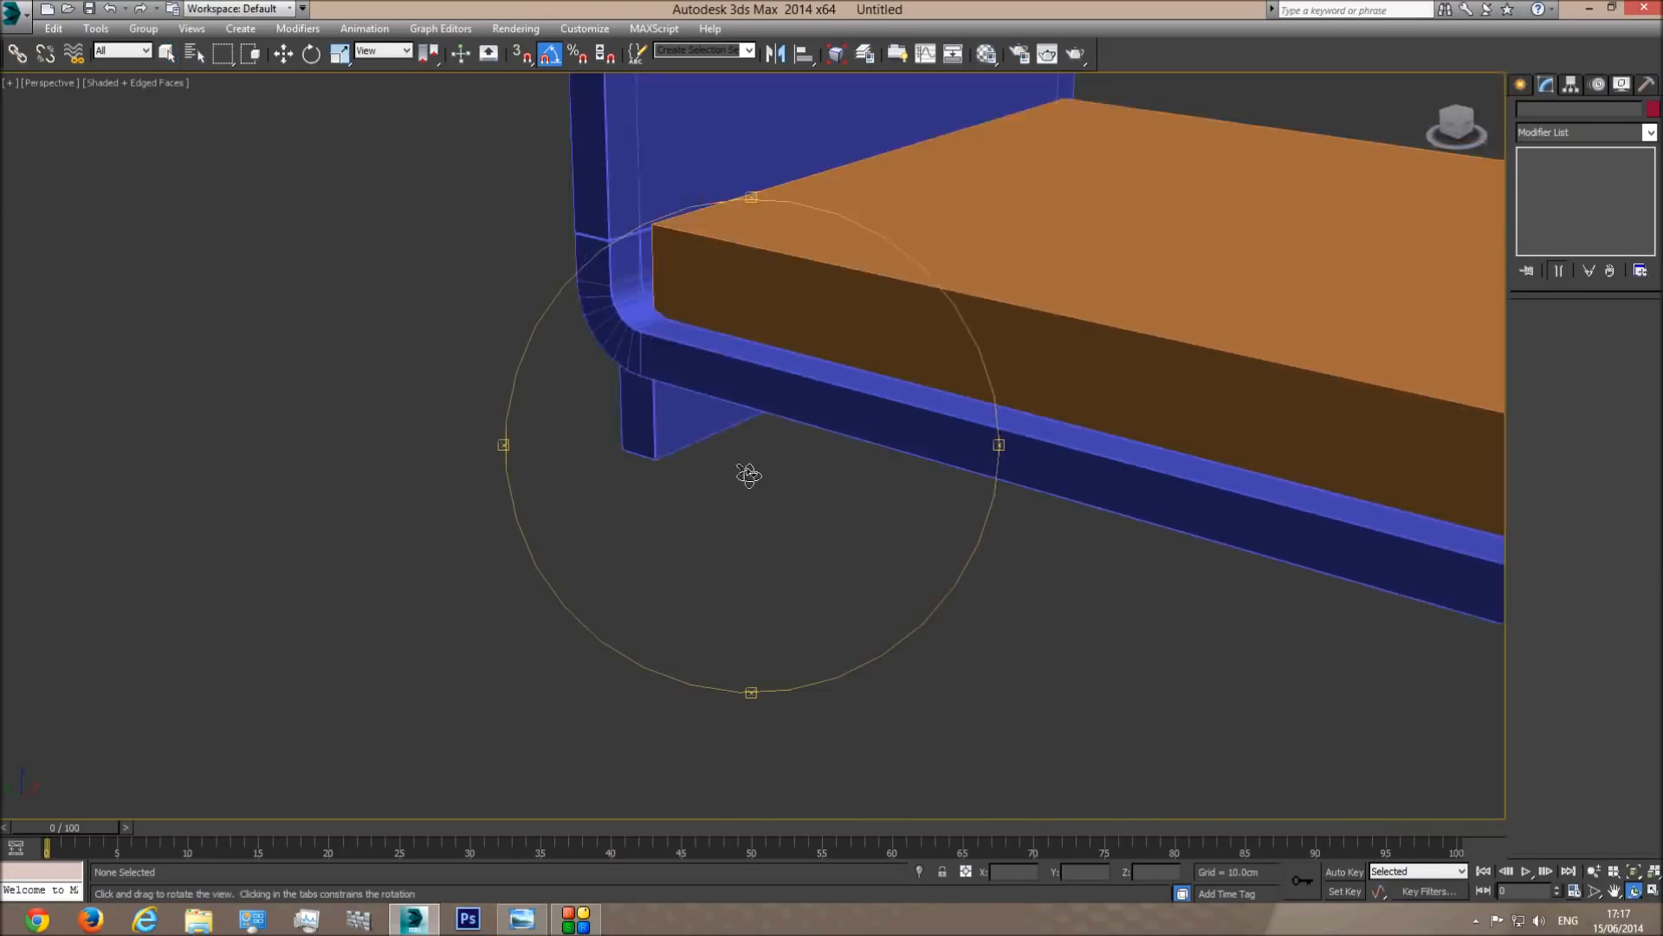
scroll(779, 481, down, 6)
right_click(761, 468)
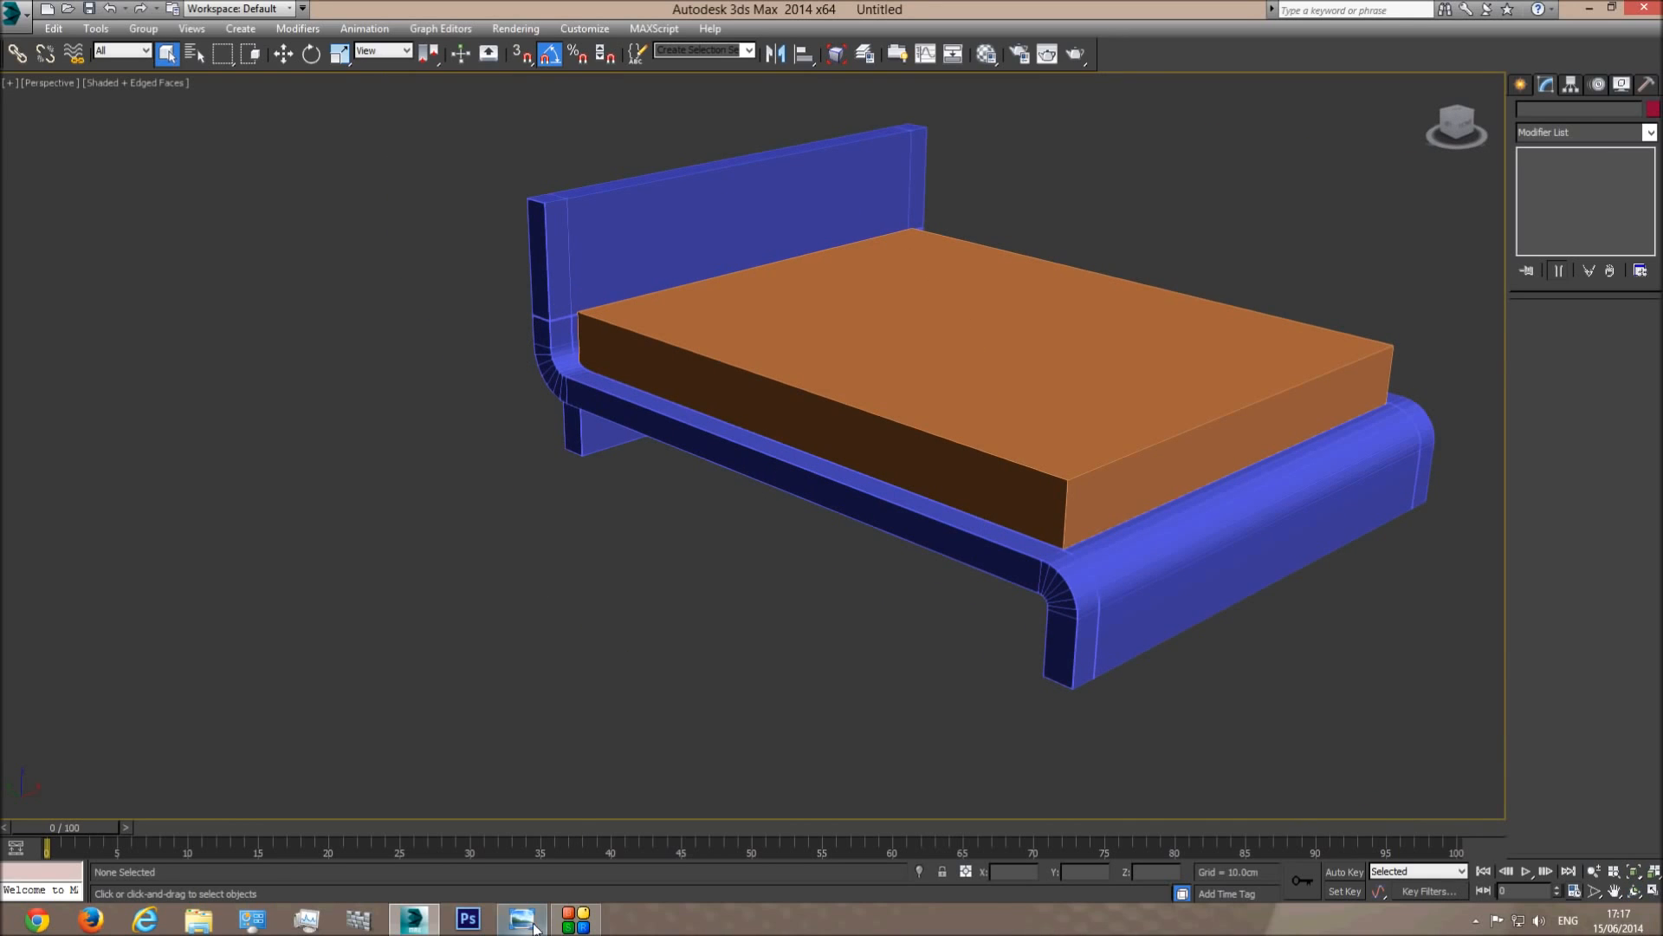
Compare the bed's headboard, side rail and legs with the reference photo modern-bed-designs-2013-492.jpg, then return to the model.
click(534, 929)
scroll(893, 667, up, 3)
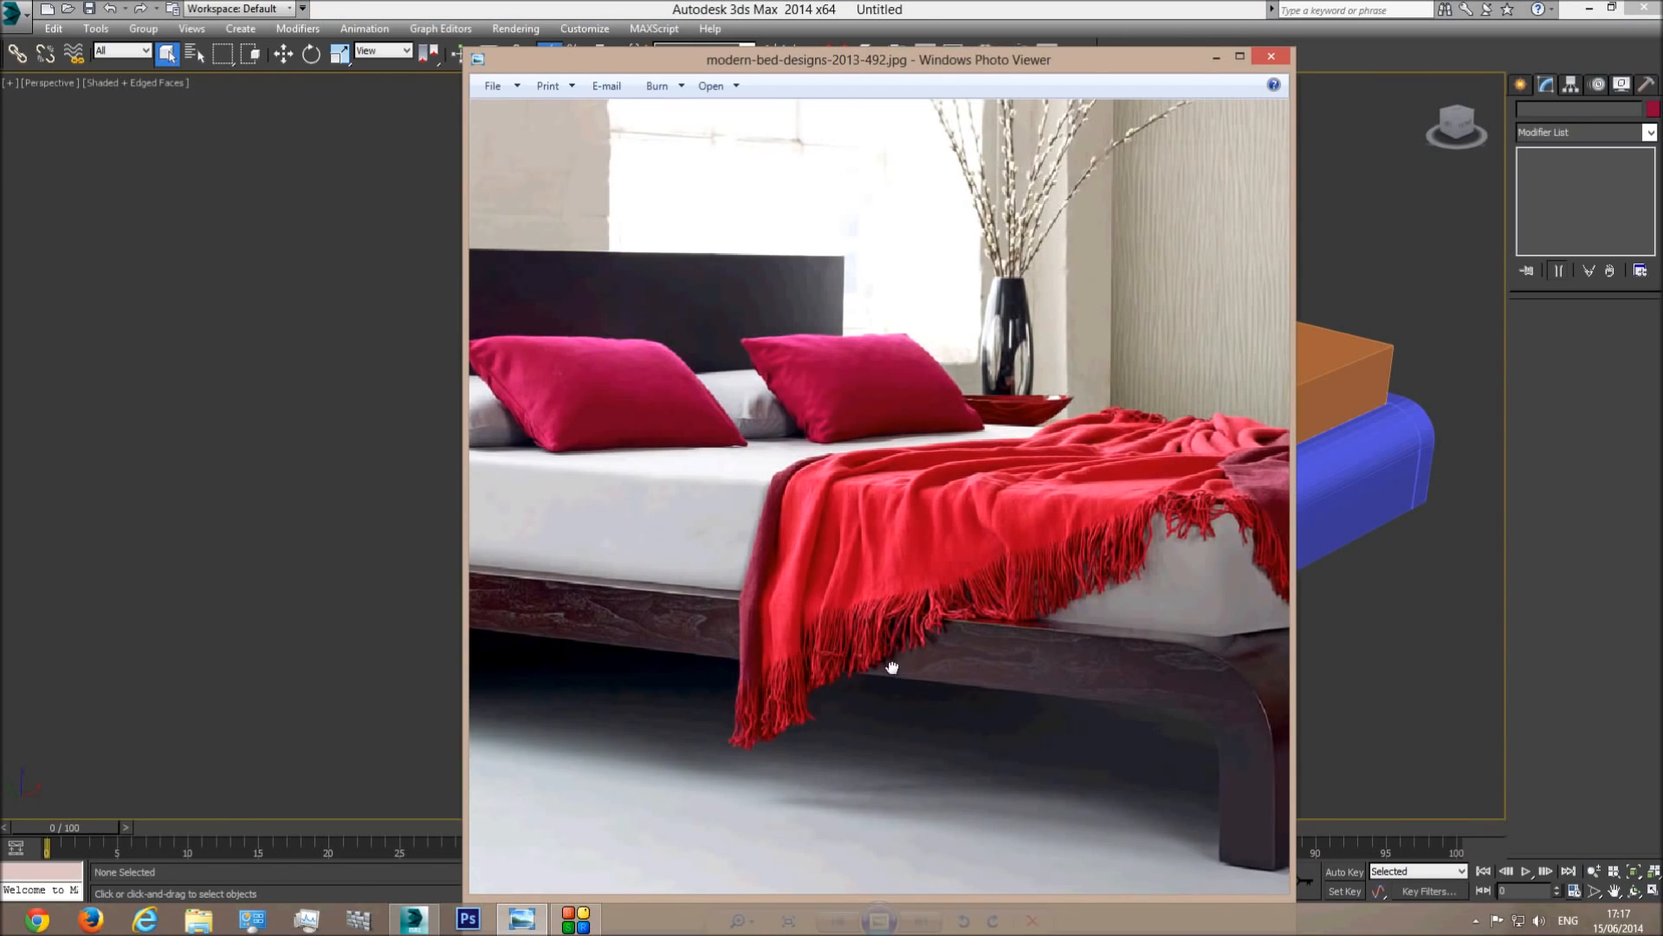
scroll(893, 667, down, 3)
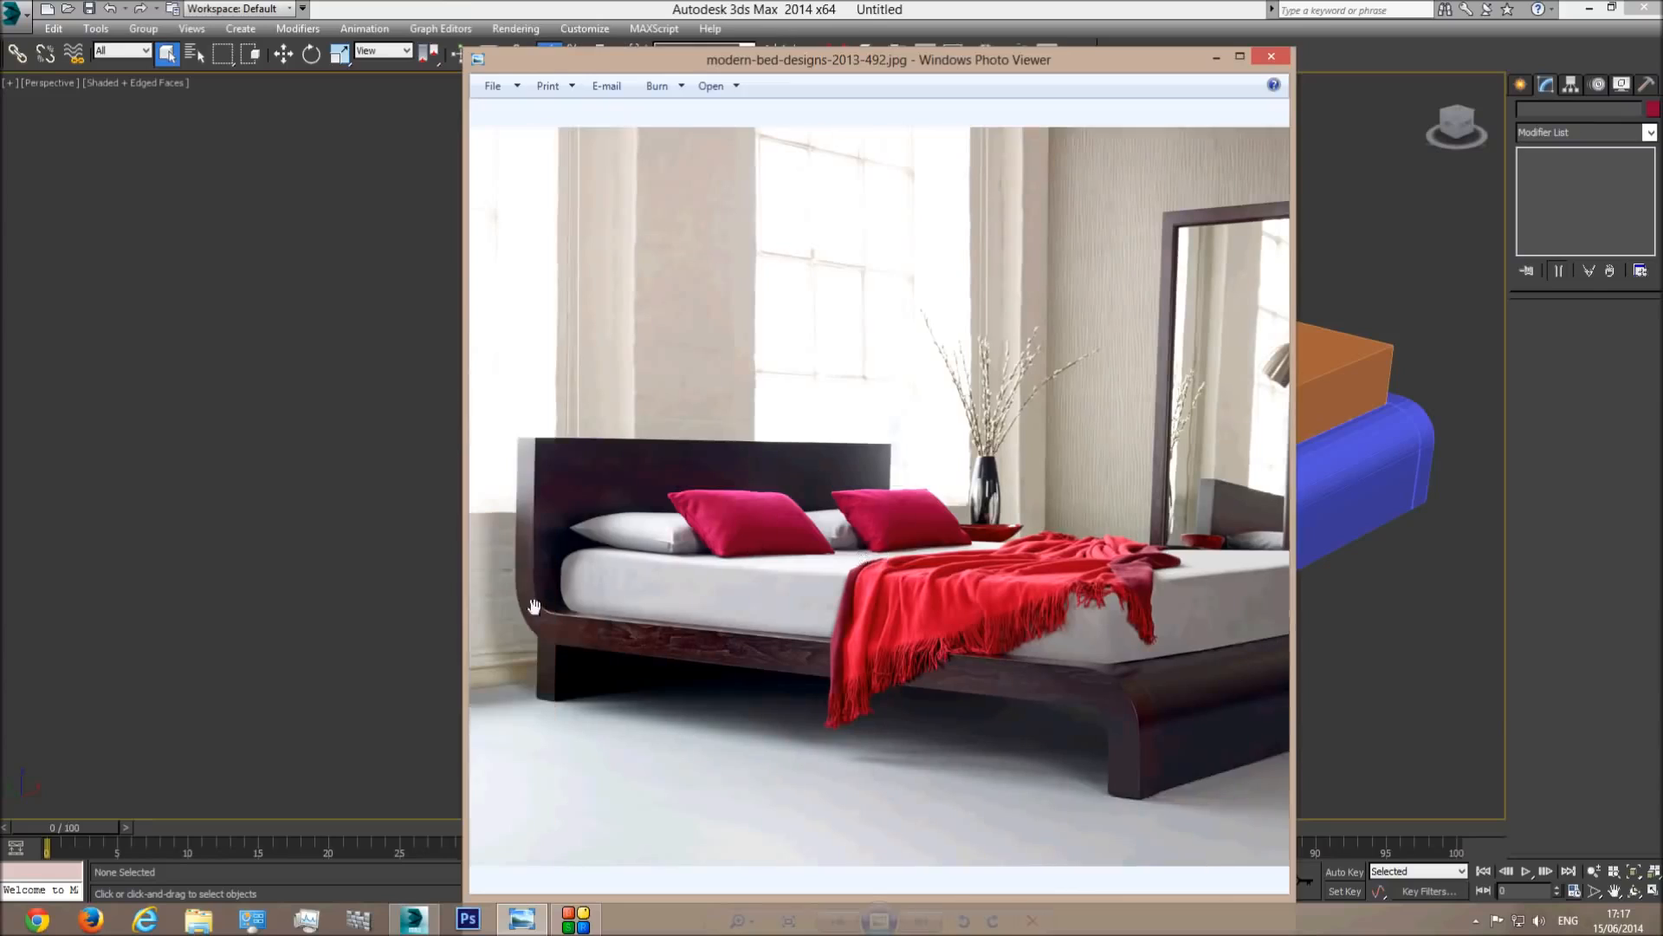
click(439, 8)
right_click(674, 481)
Delete the orange mattress block from the bed model and check the remaining frame against the reference photo.
click(920, 347)
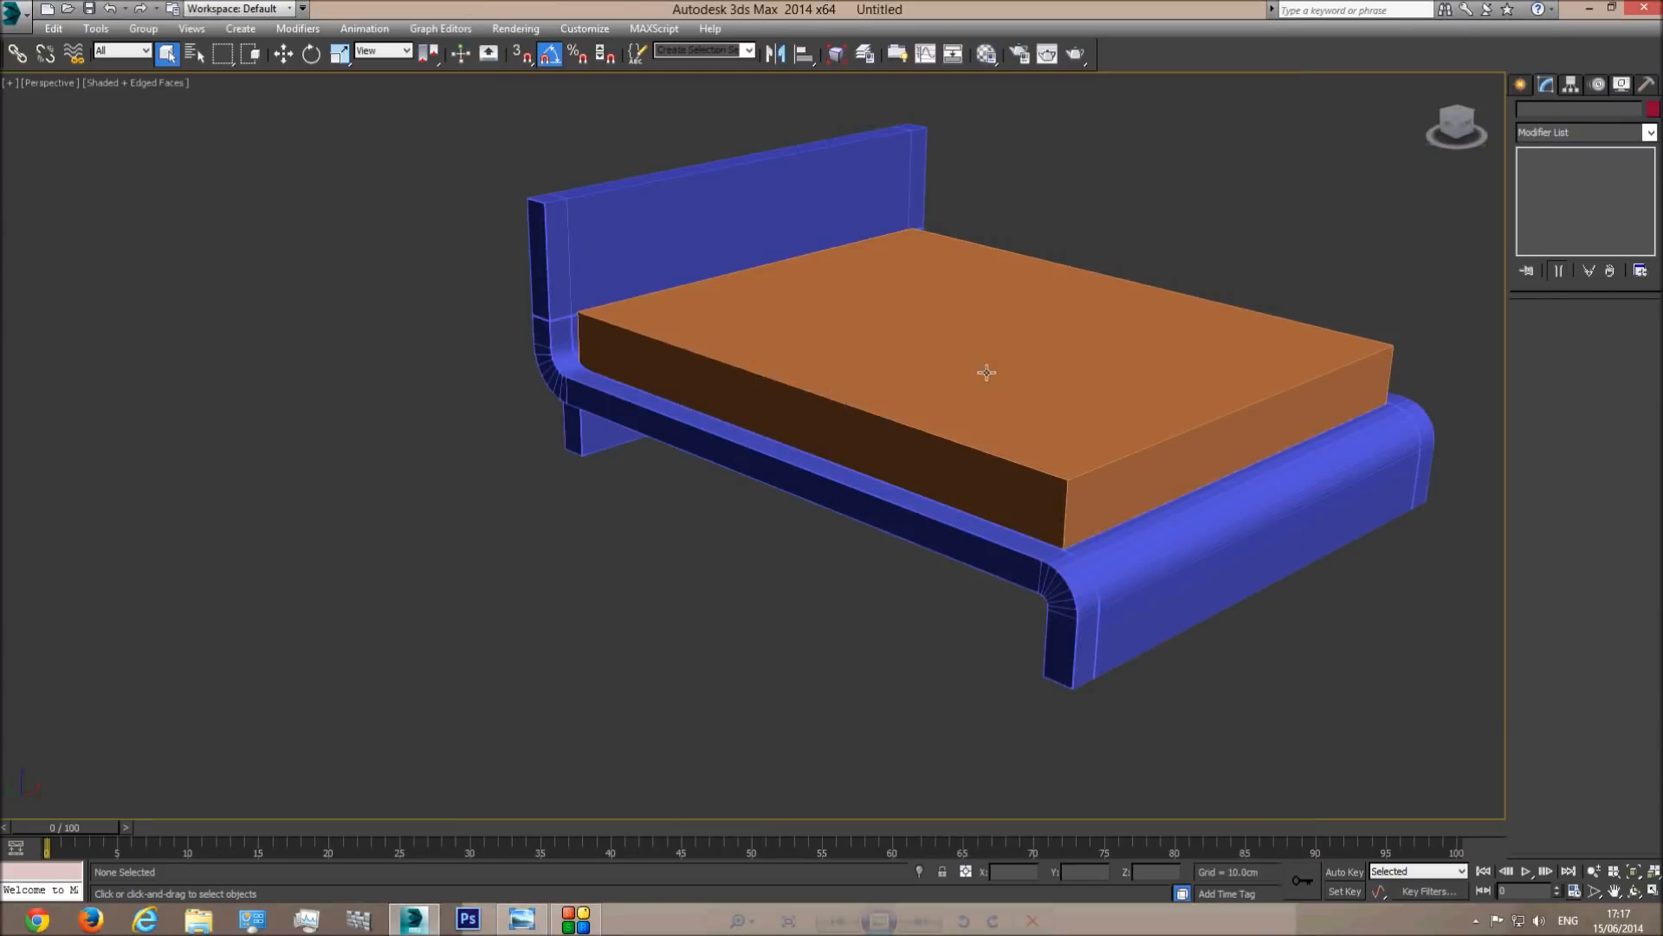
click(987, 373)
key(Delete)
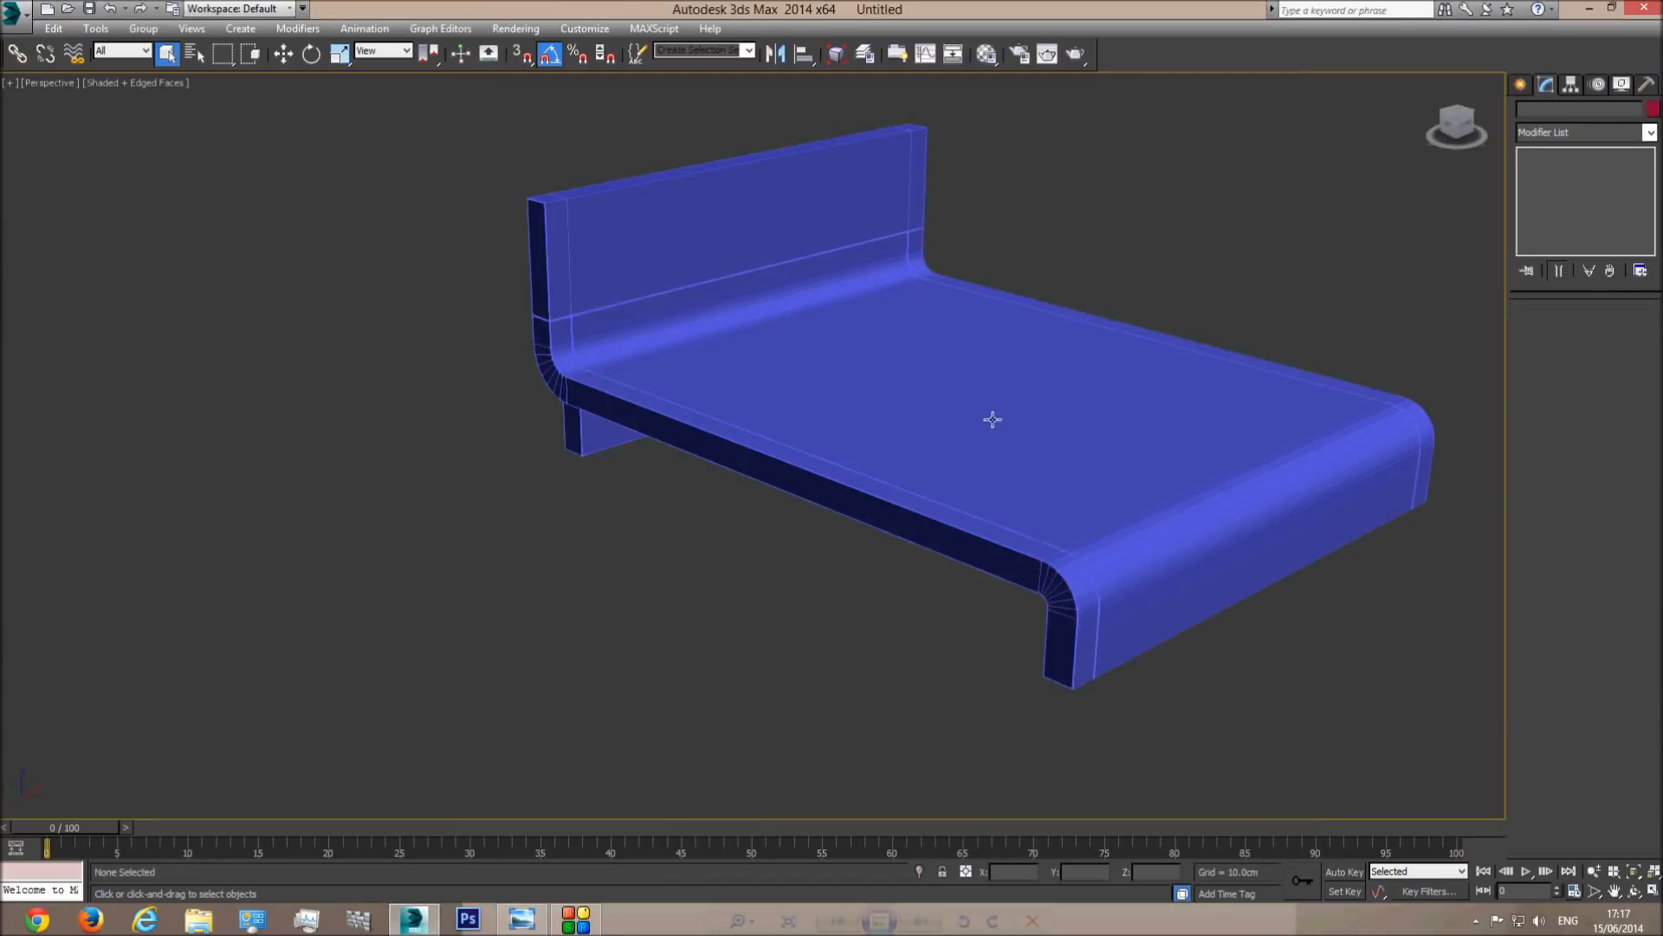
click(523, 920)
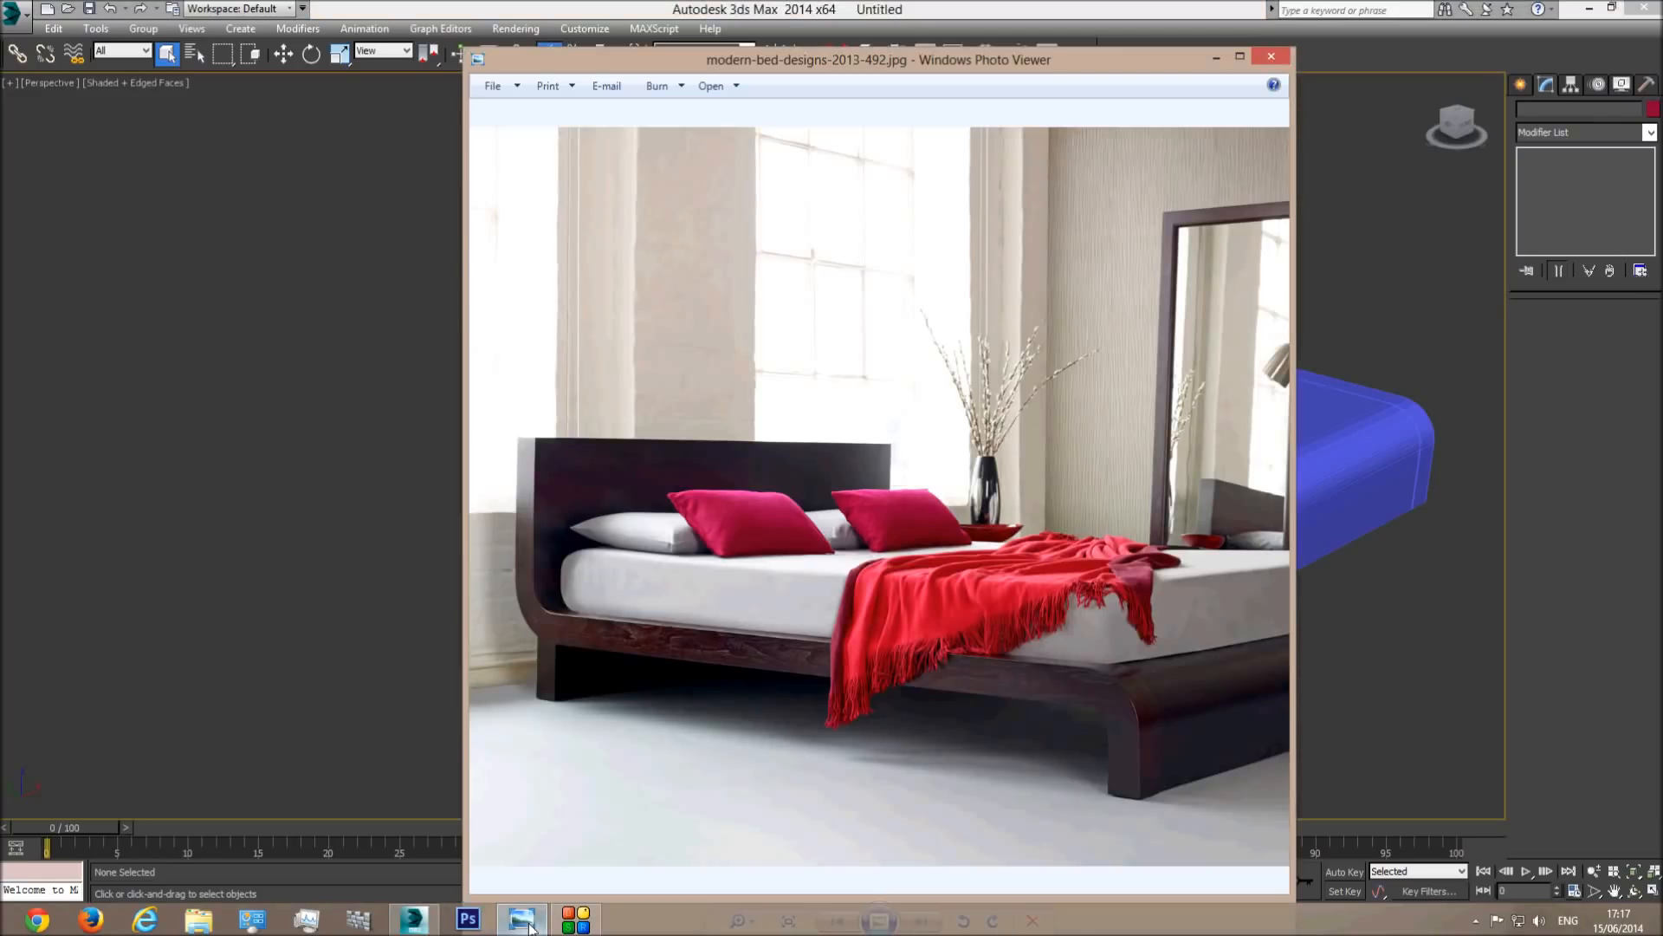
click(522, 920)
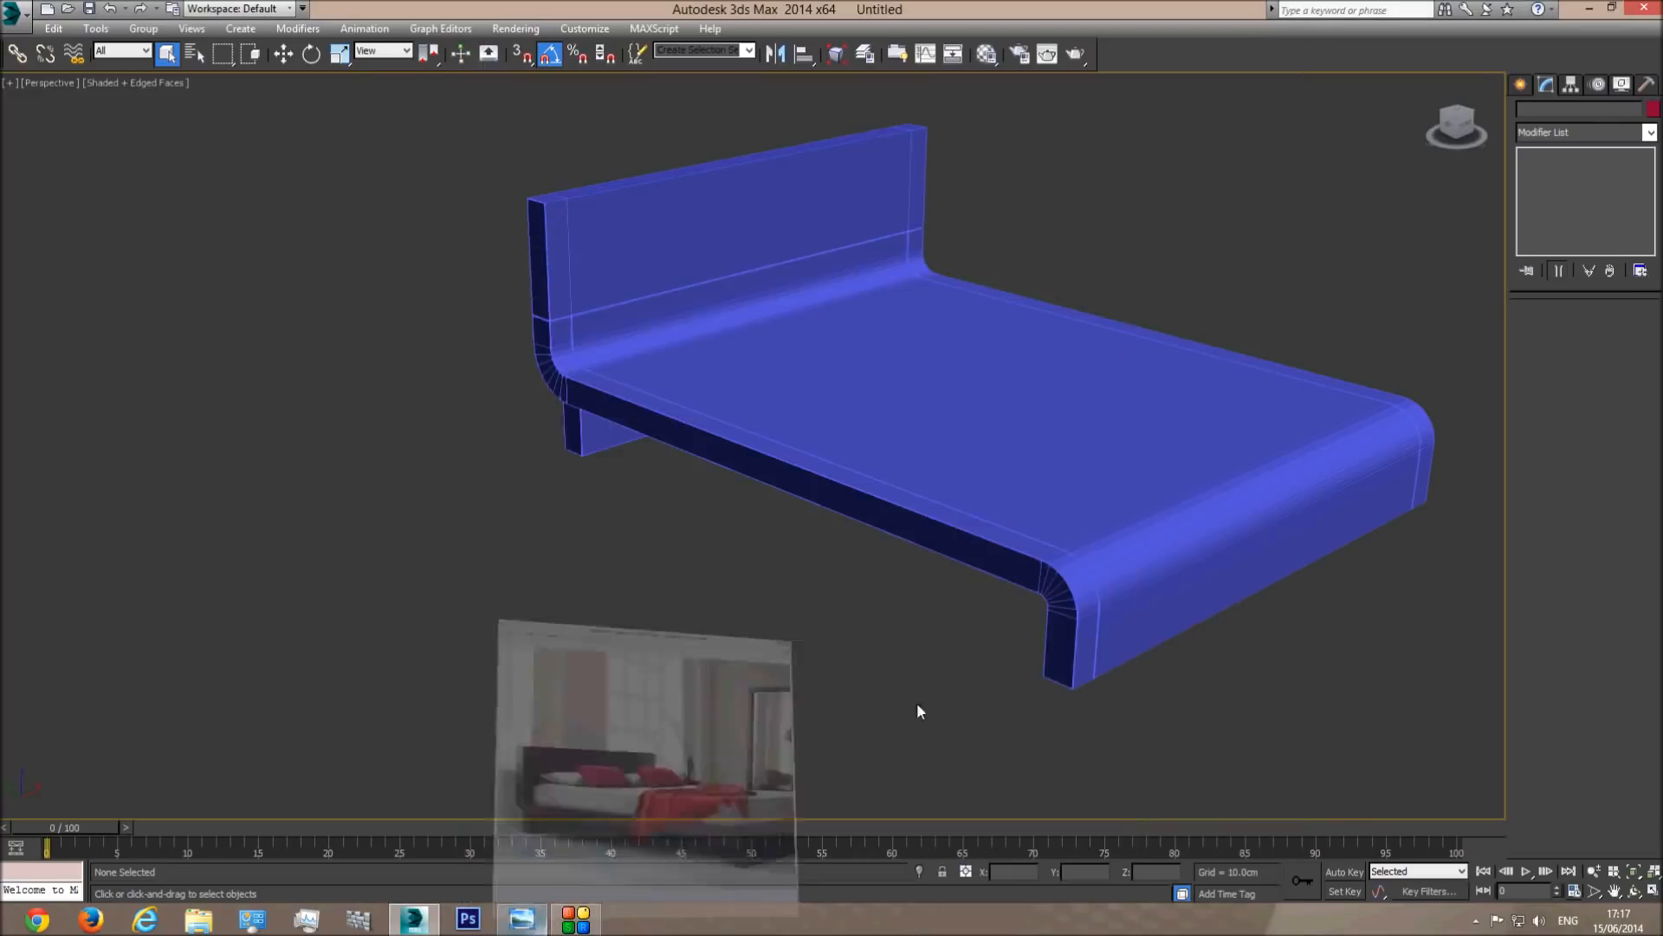
Save the scene with the bed frame to the Desktop as Base bed.
click(1051, 442)
click(24, 15)
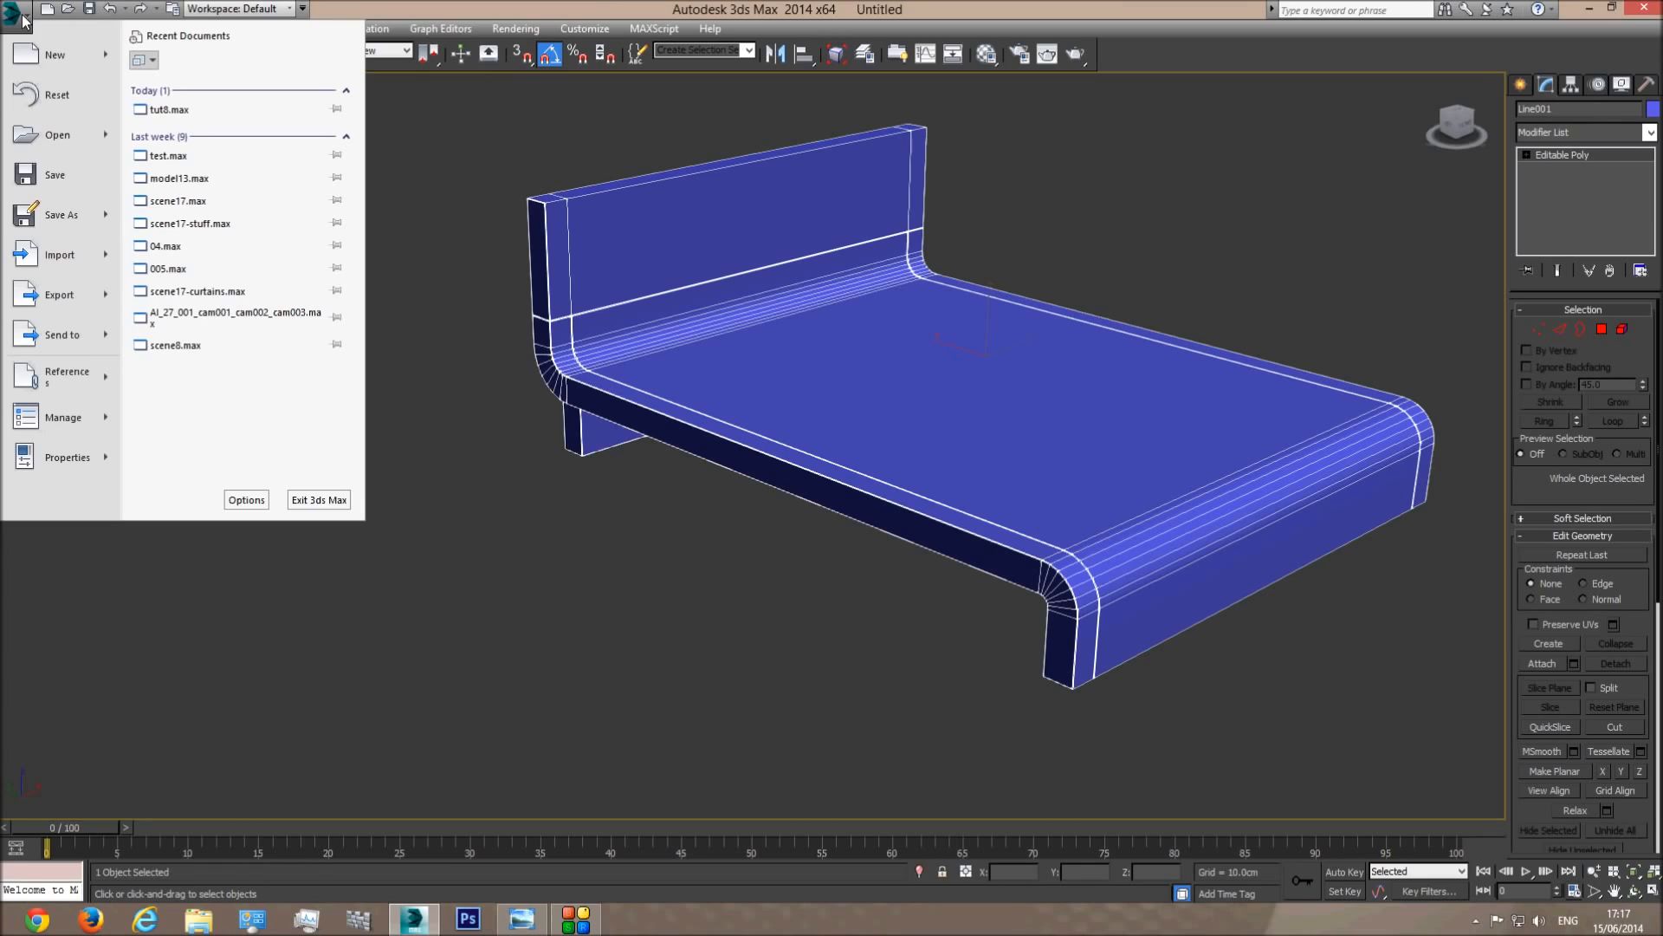
click(62, 217)
click(257, 73)
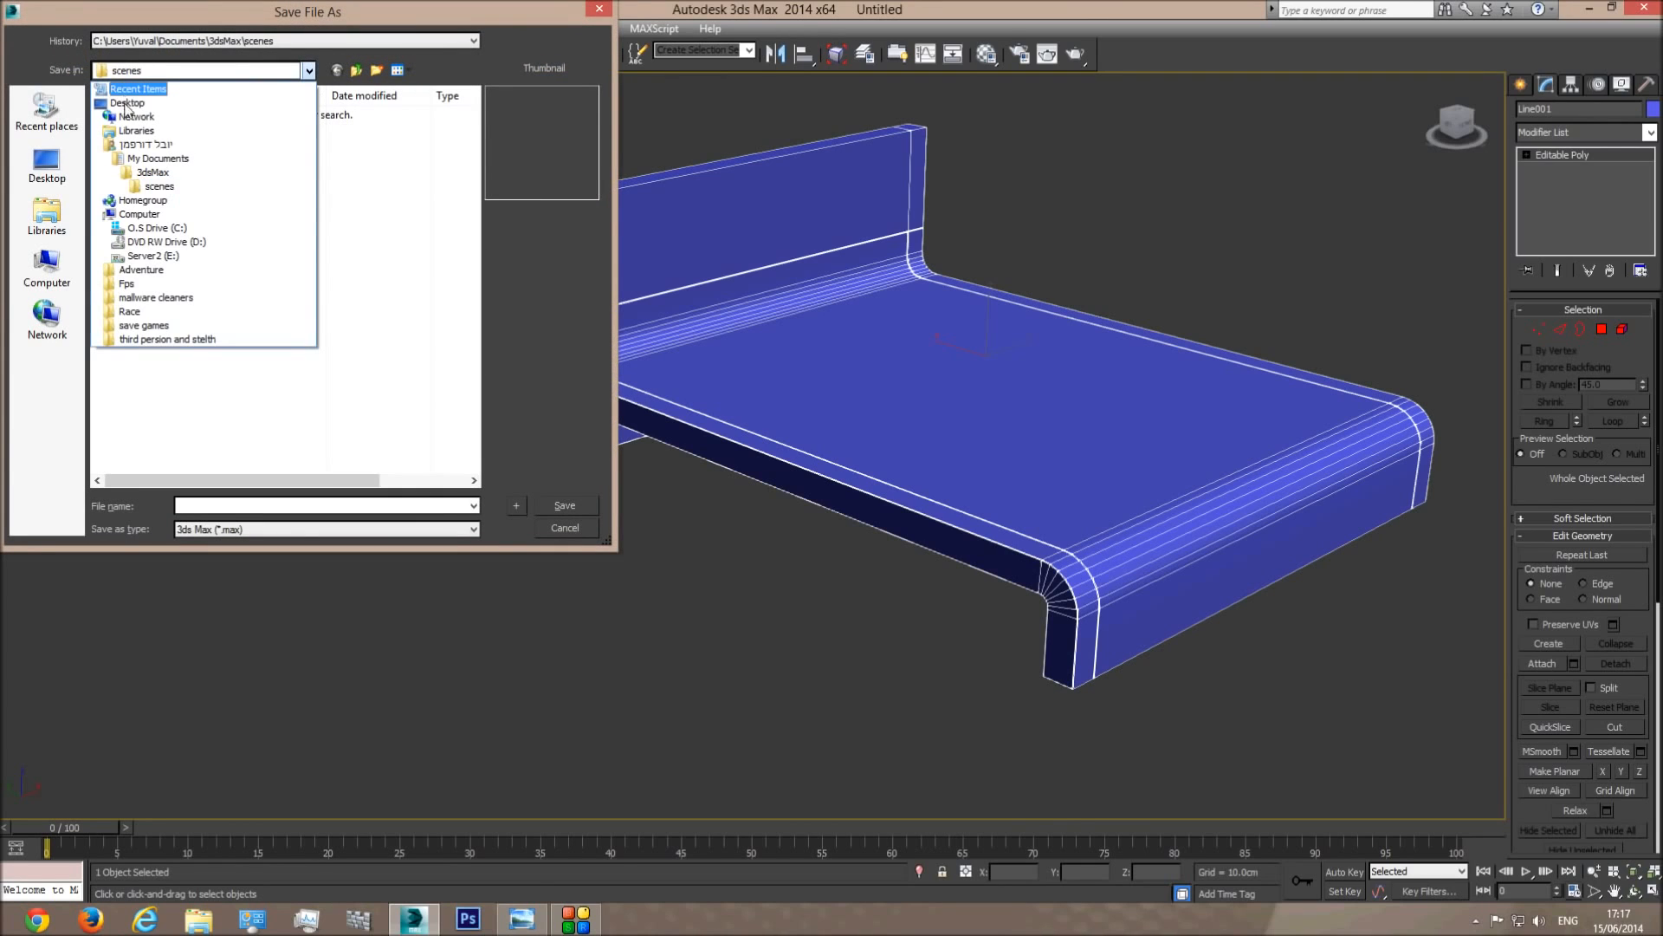
click(173, 89)
click(265, 506)
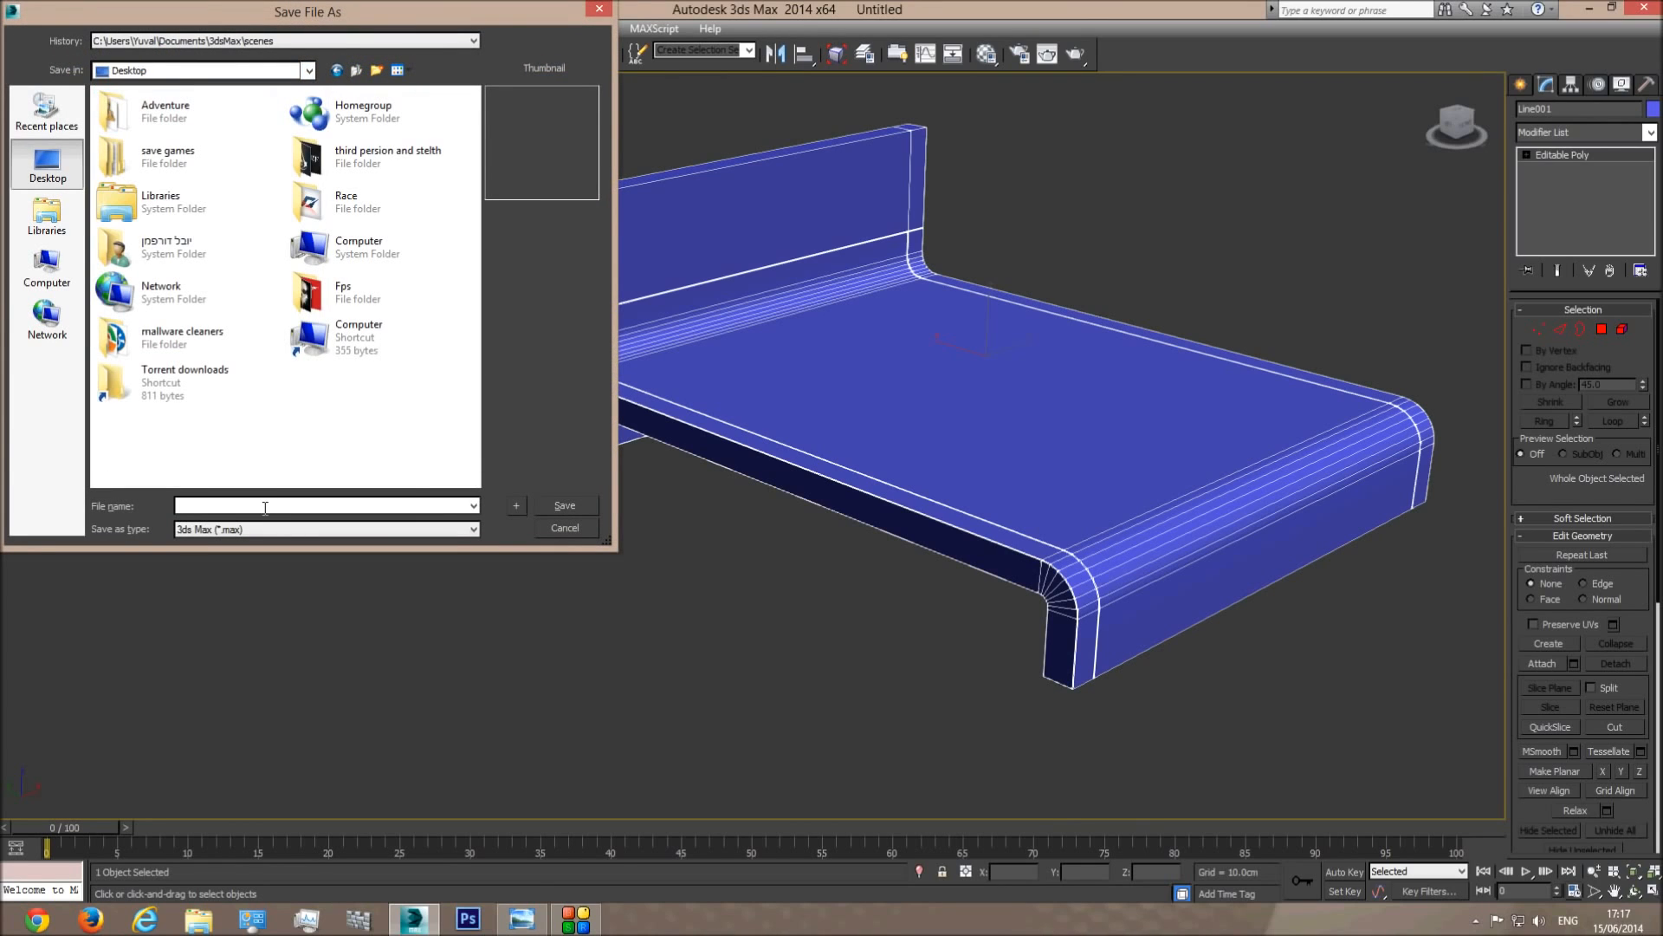
text(Base bed)
key(Return)
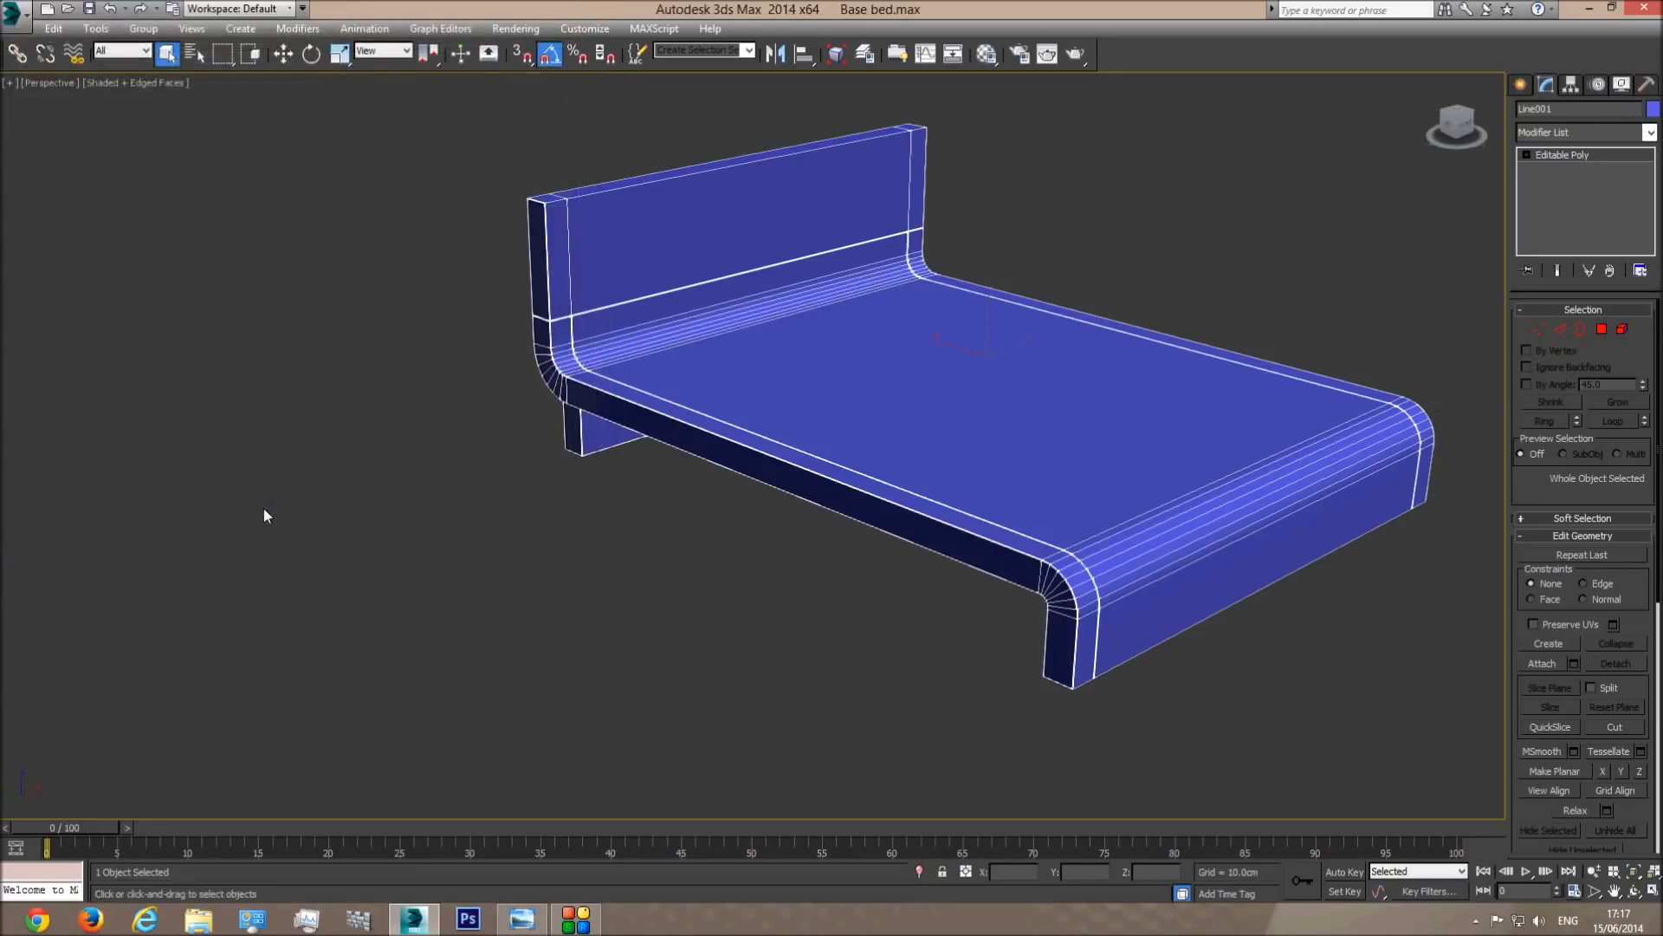
Open the recent scene tut8.max and choose Base bed.max on the Desktop as the file to merge into it.
click(12, 16)
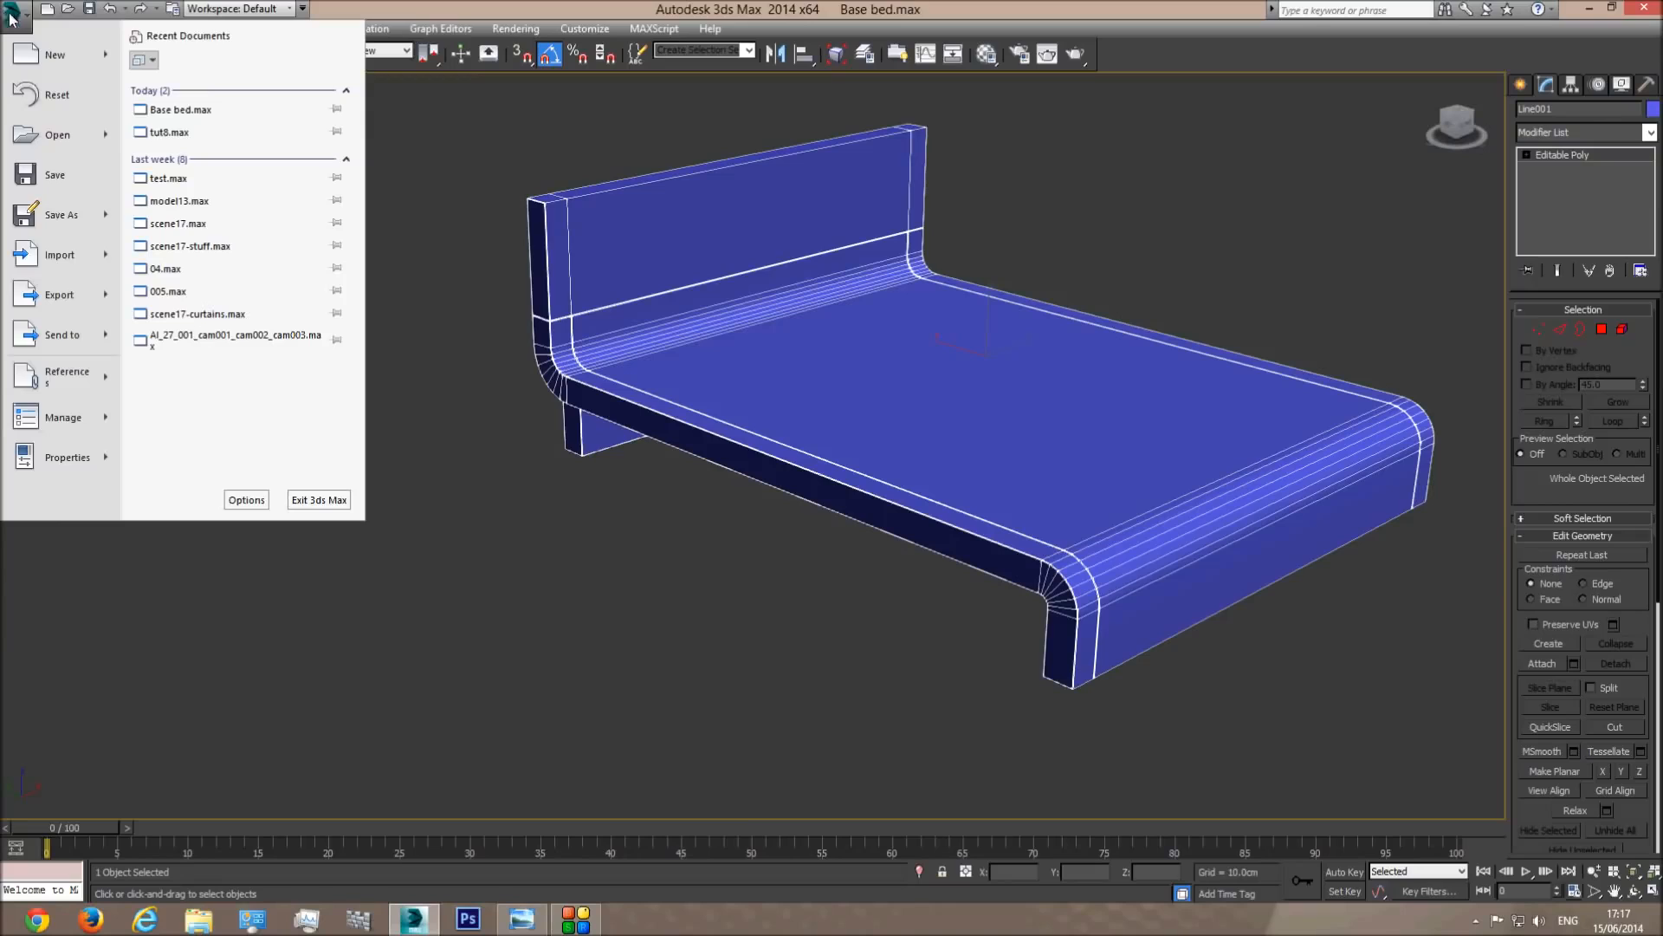
click(205, 130)
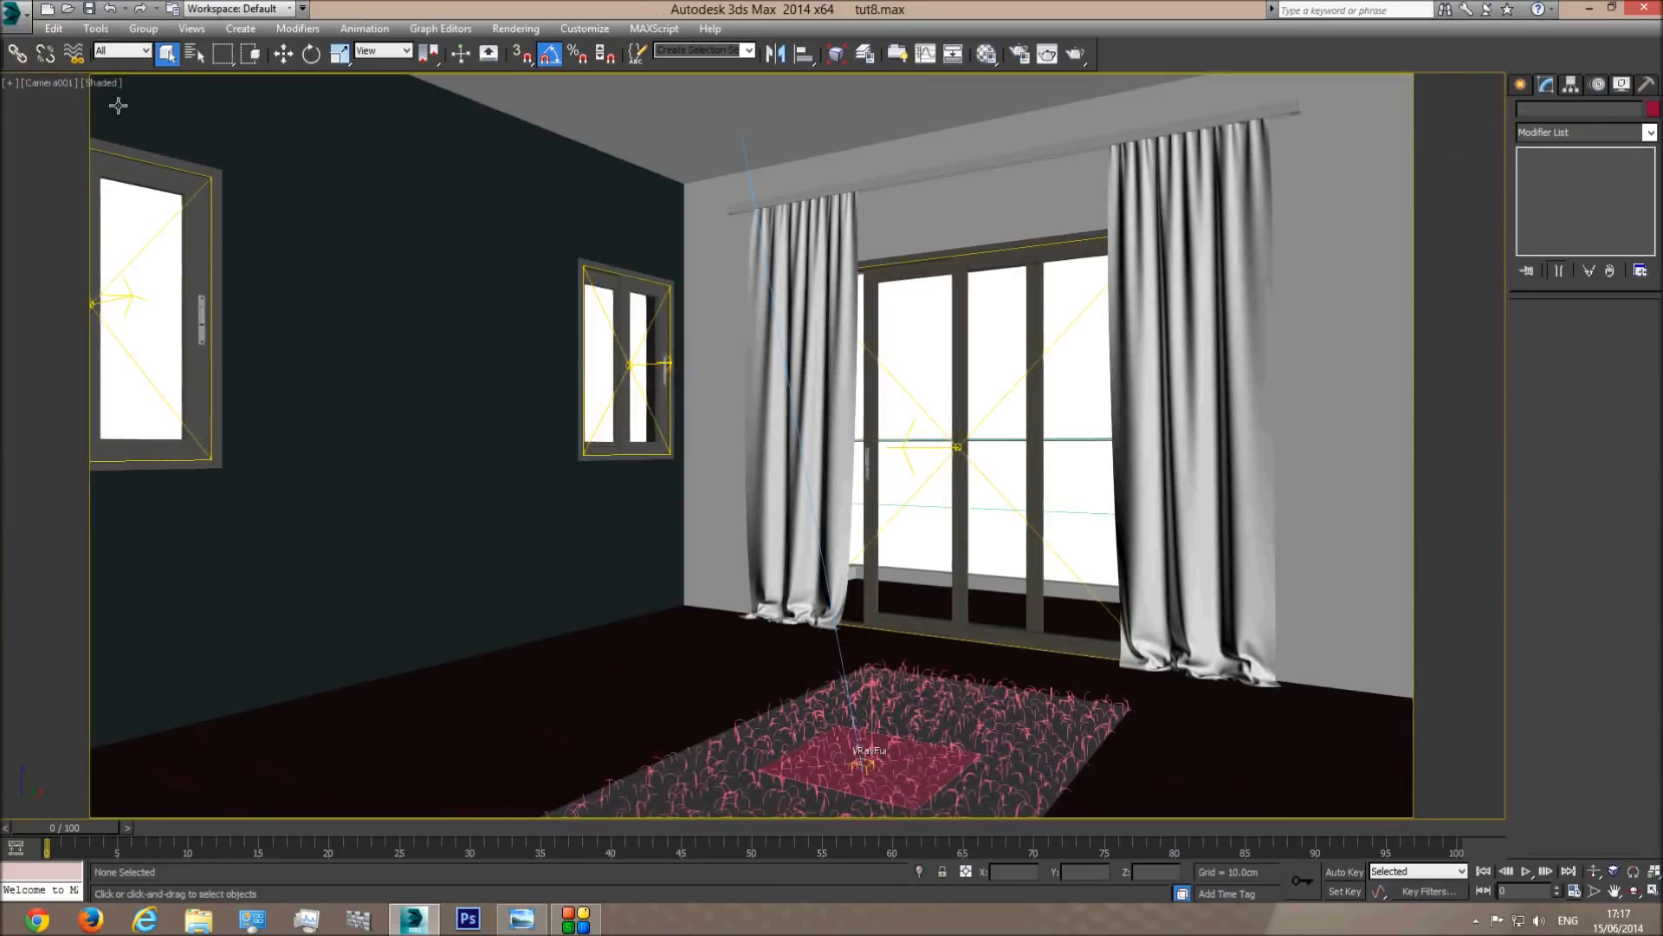
click(13, 17)
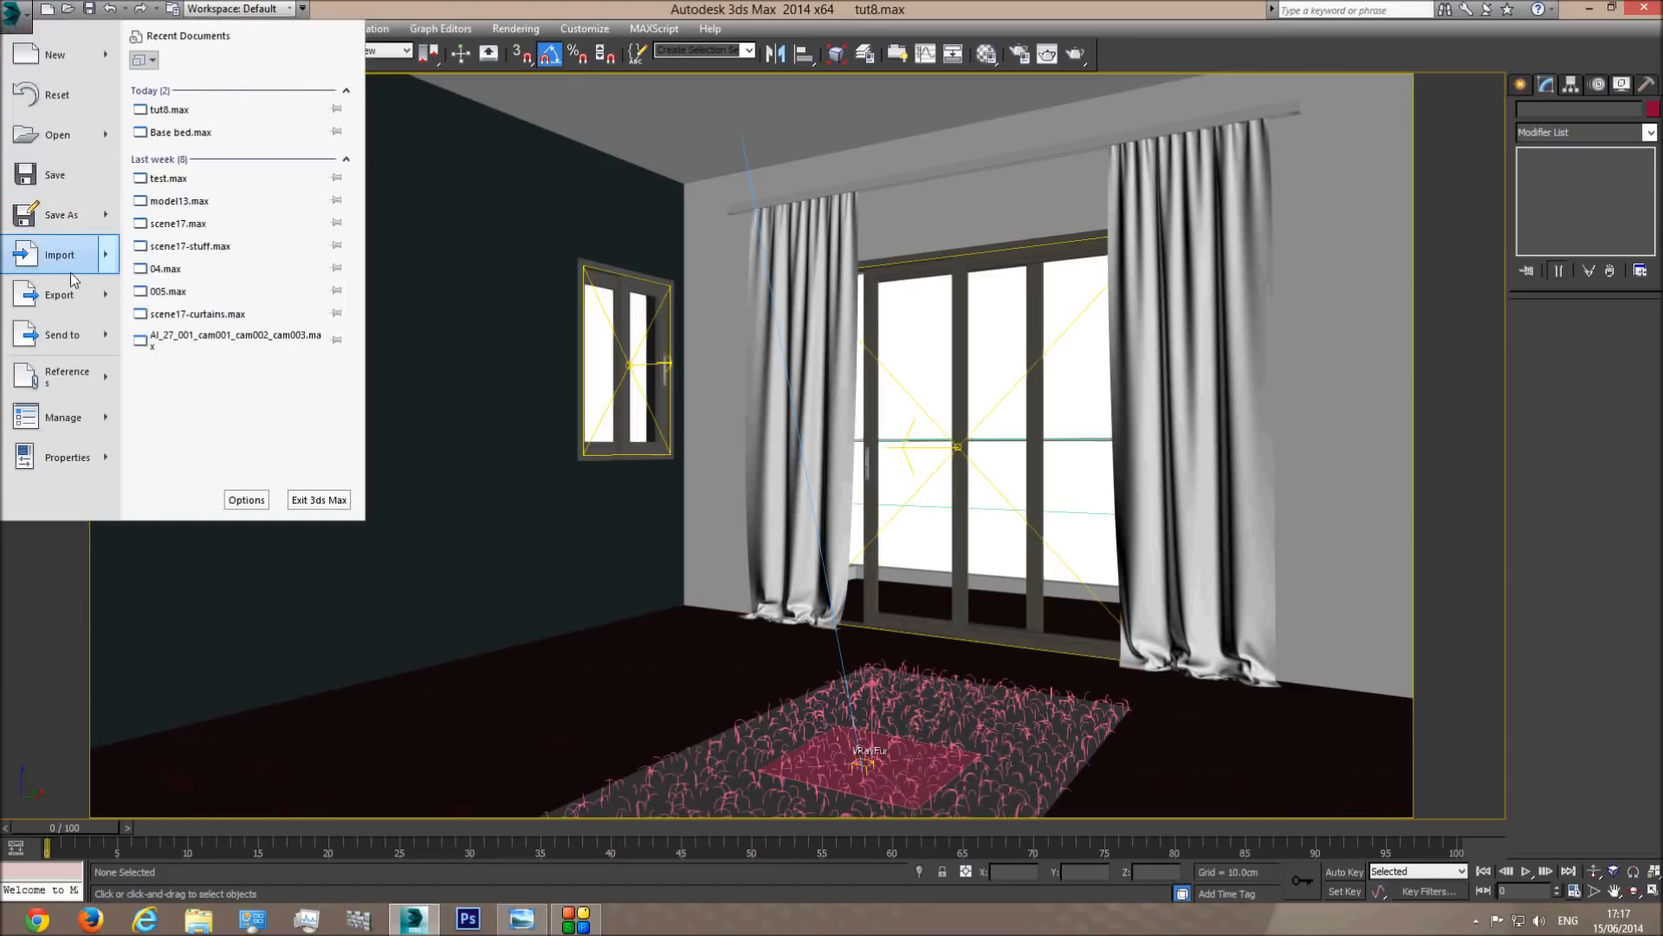
mouse_move(69, 269)
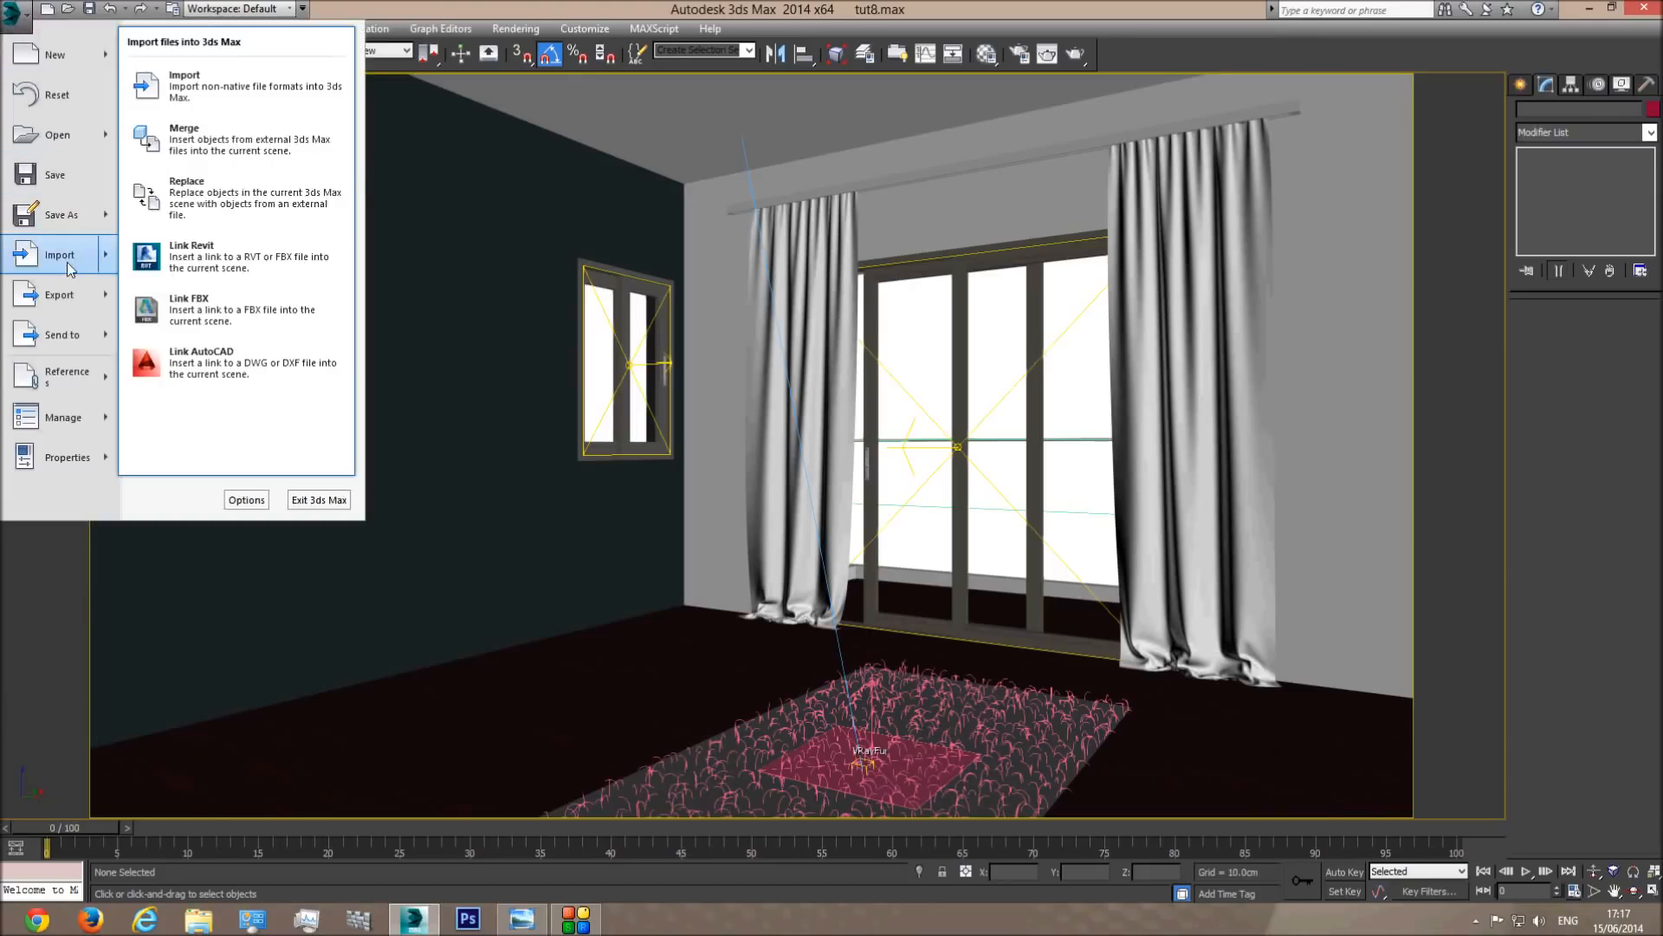
click(200, 136)
click(199, 70)
click(192, 121)
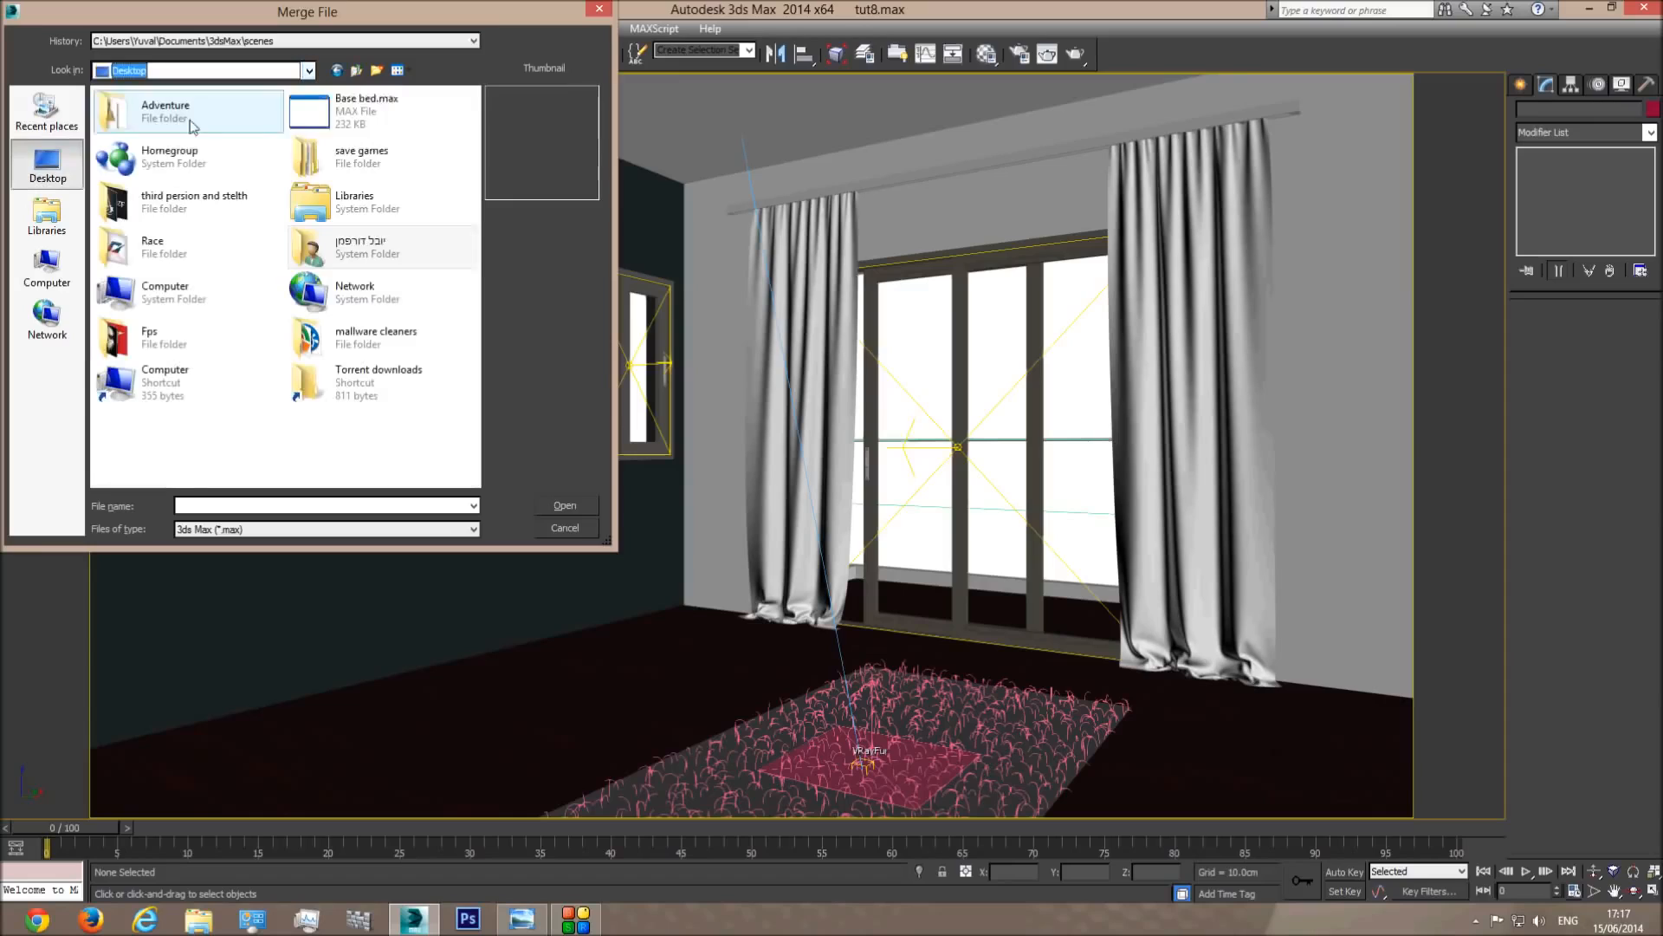
click(363, 115)
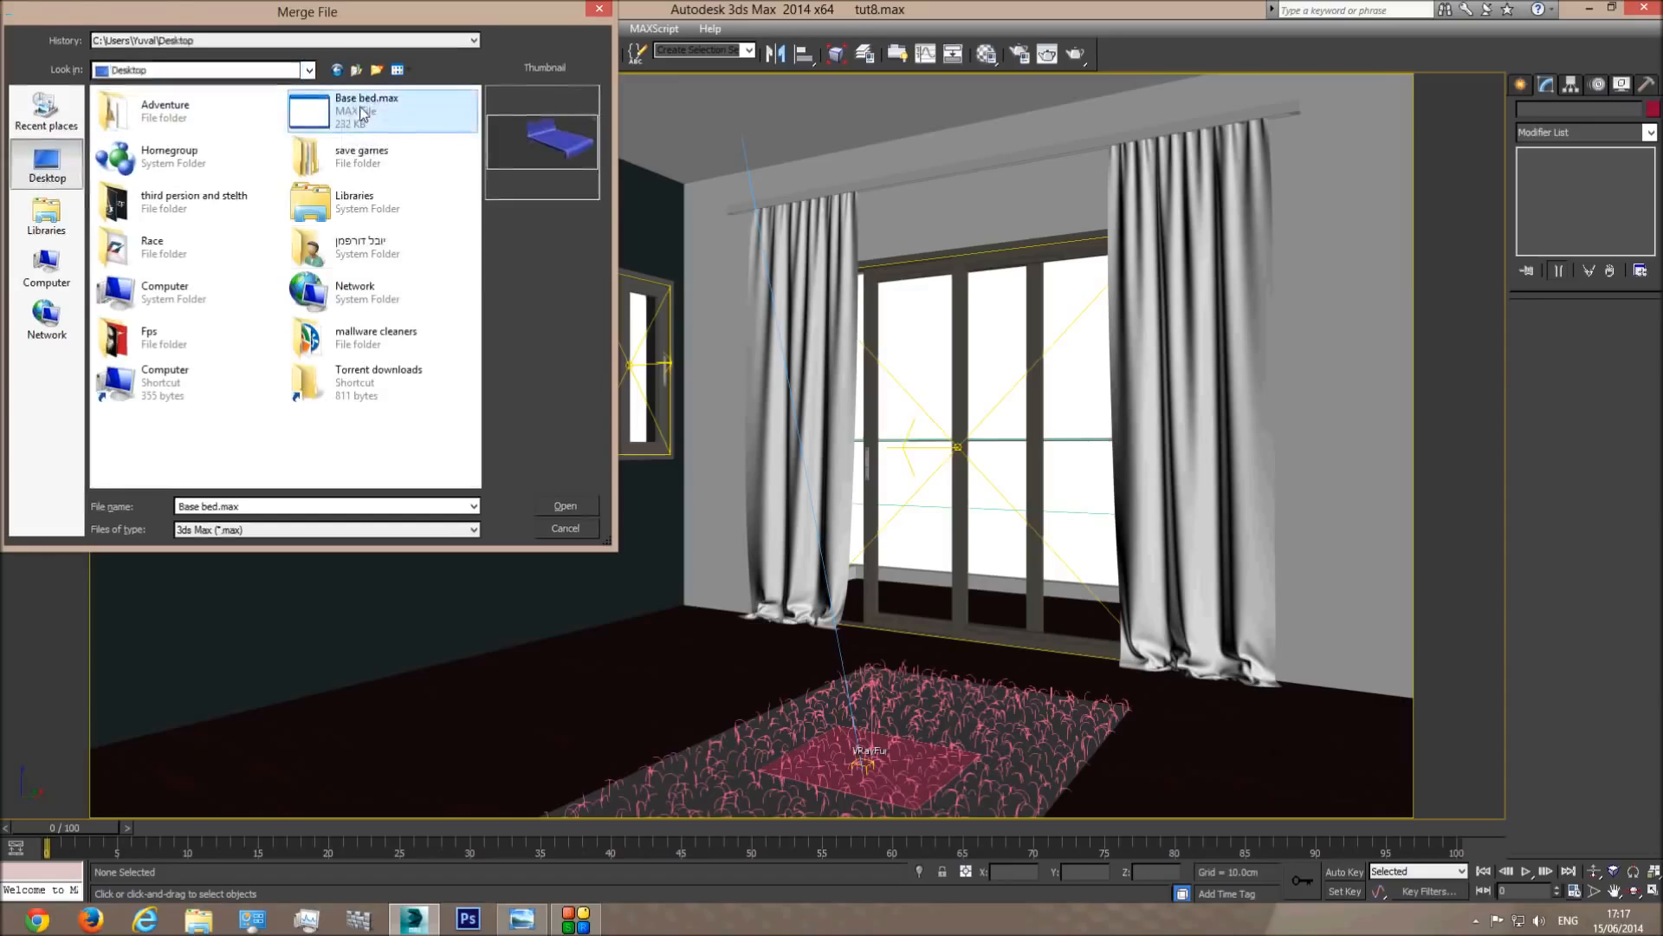
double_click(363, 114)
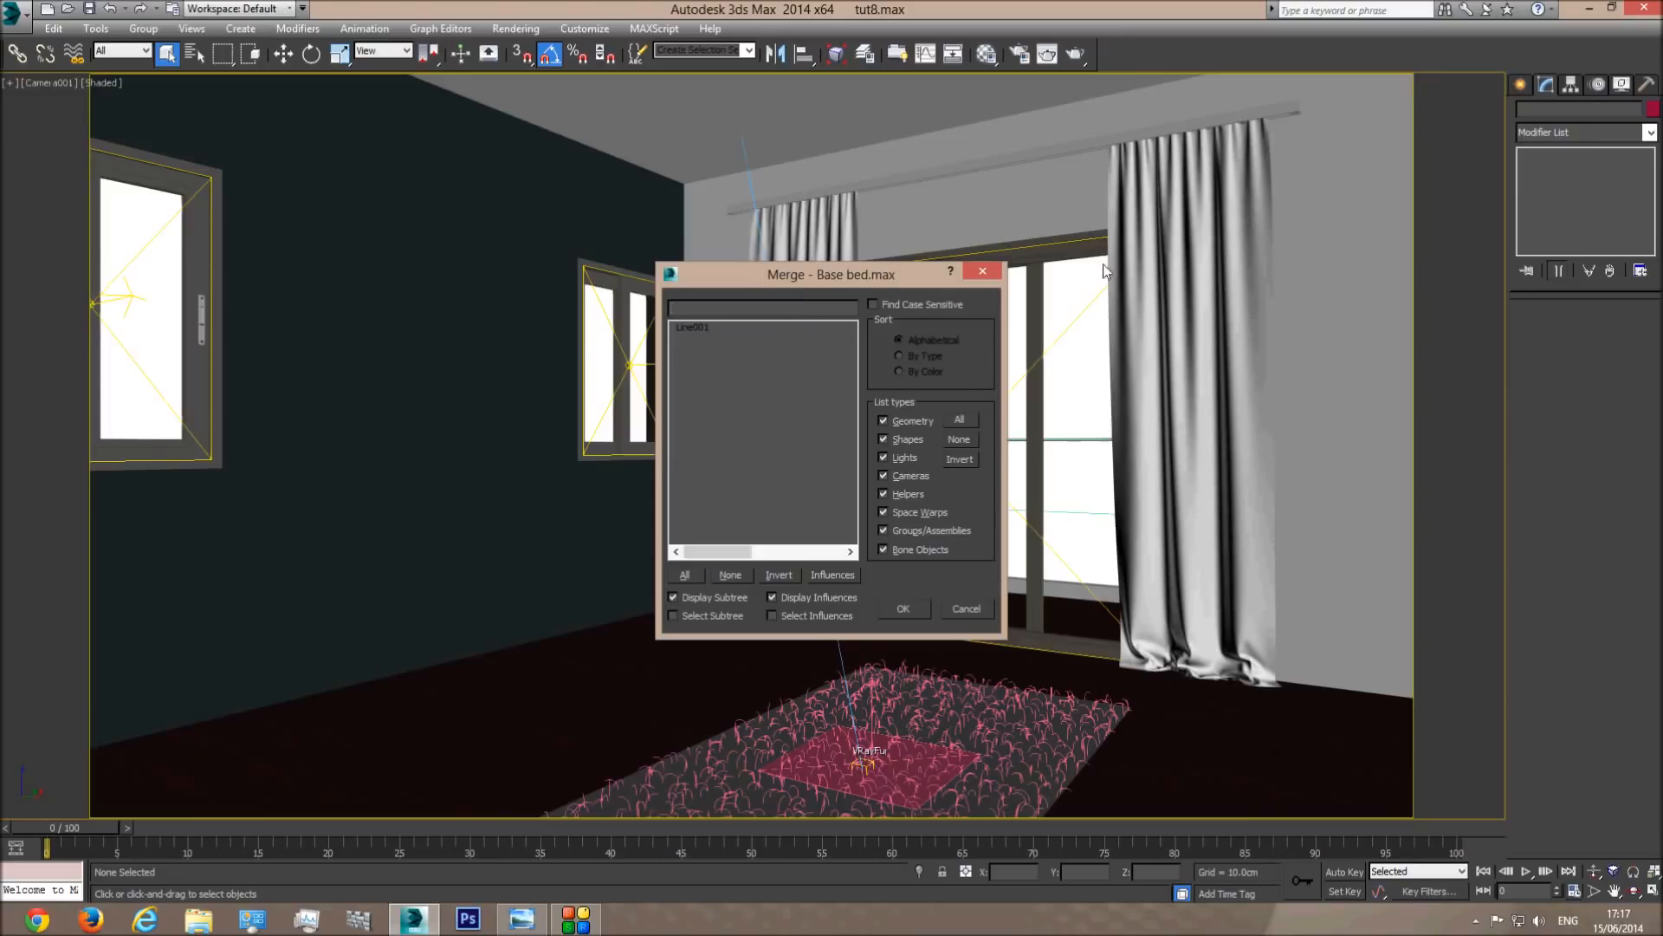
Merge the Line001 object into the room scene, resolving the duplicate name by renaming it Bed base.
double_click(700, 326)
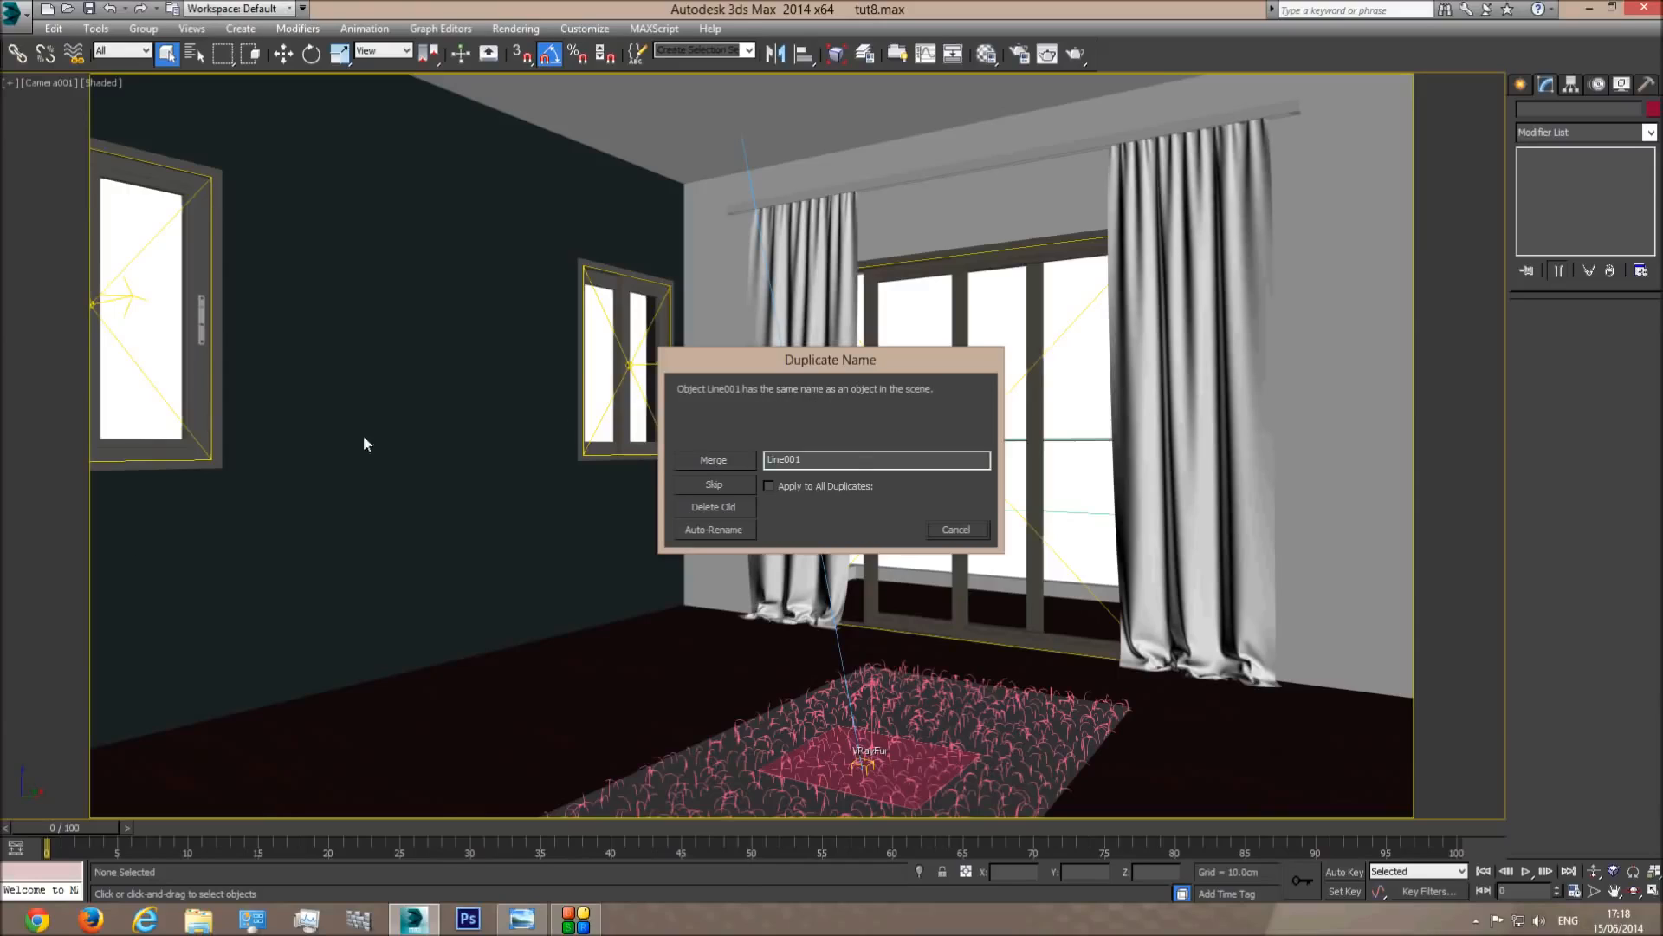
double_click(819, 465)
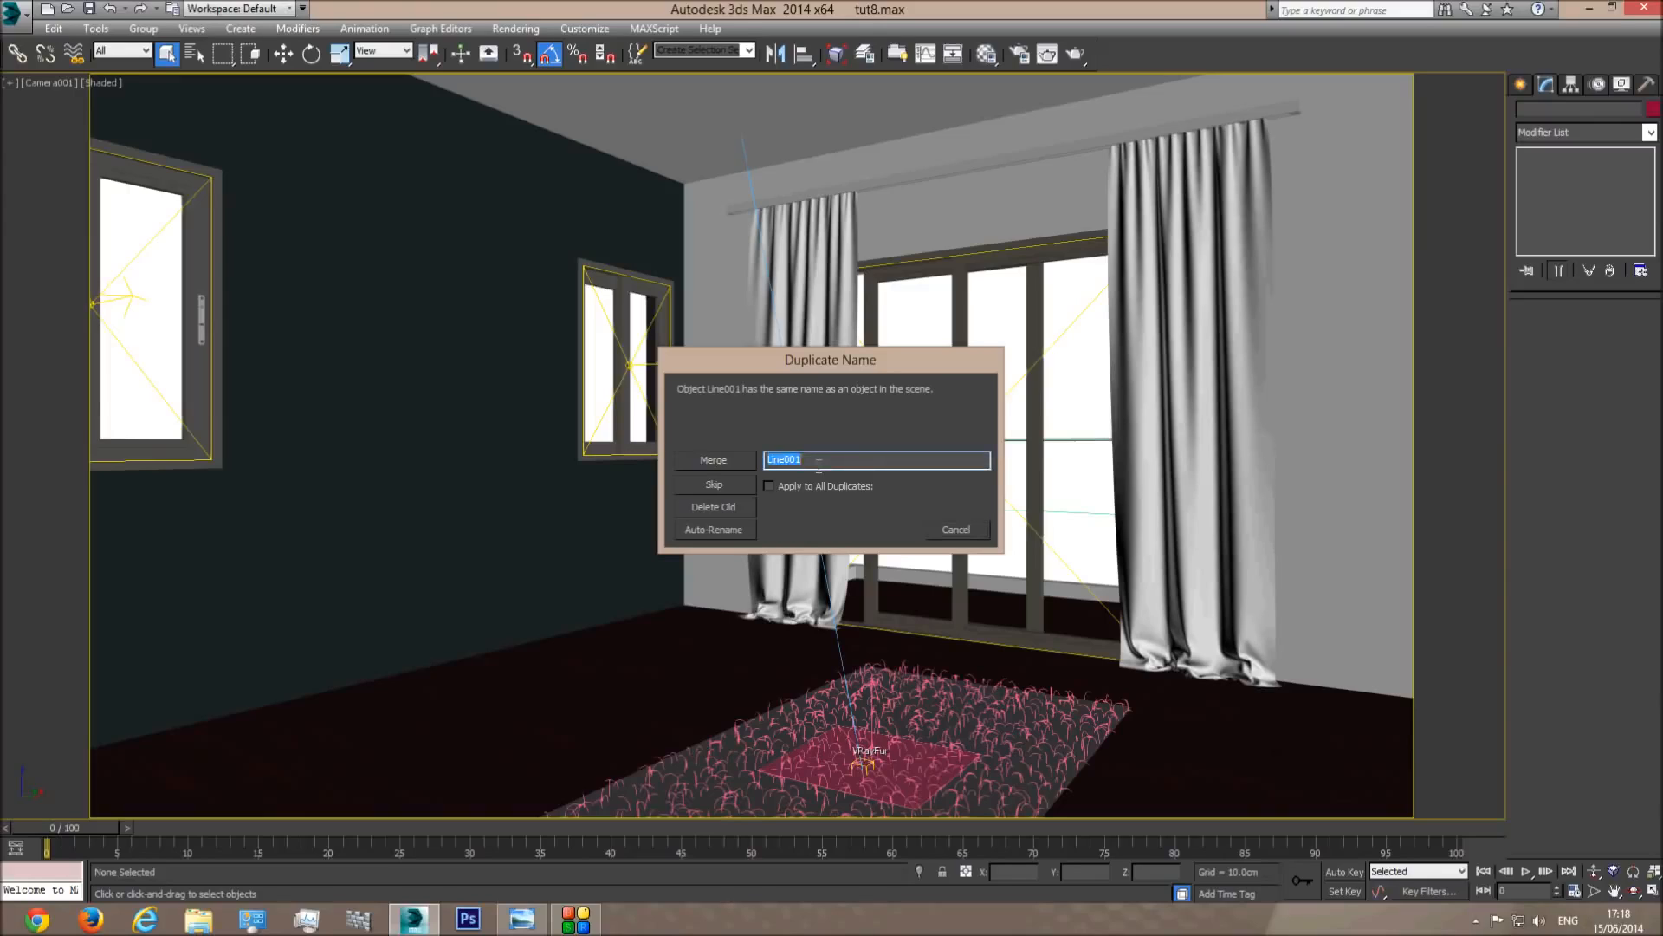
text(B)
click(714, 461)
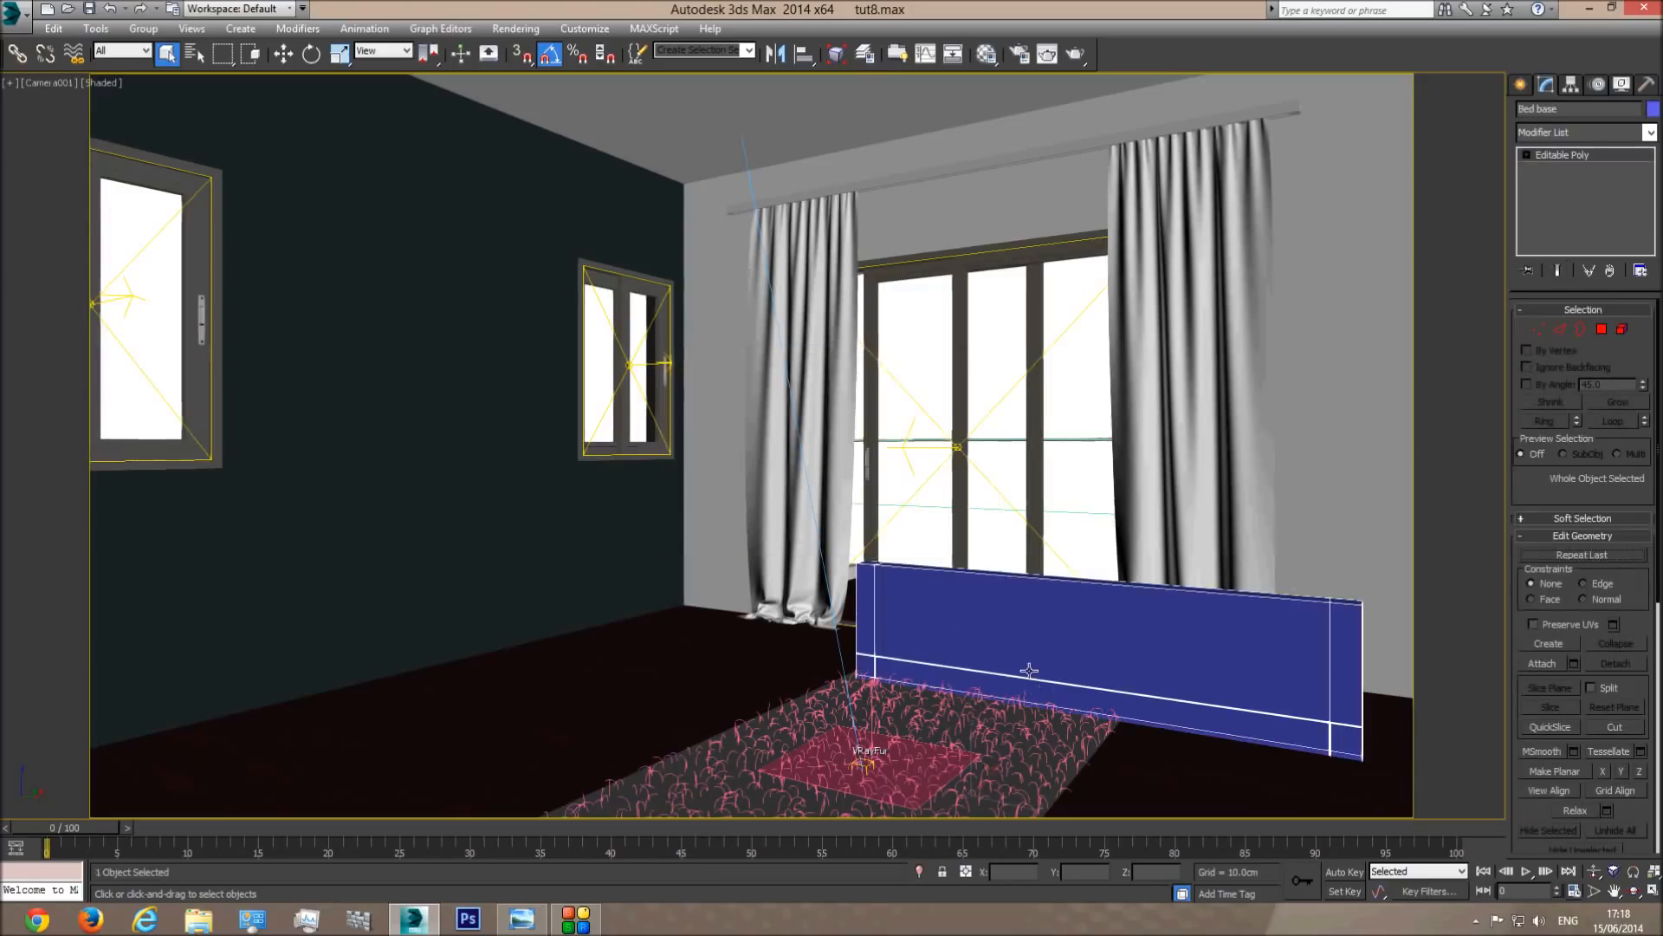
Raise the Bed base in a Front view until its legs stand on the room's floor.
key(f)
key(F3)
scroll(827, 544, down, 3)
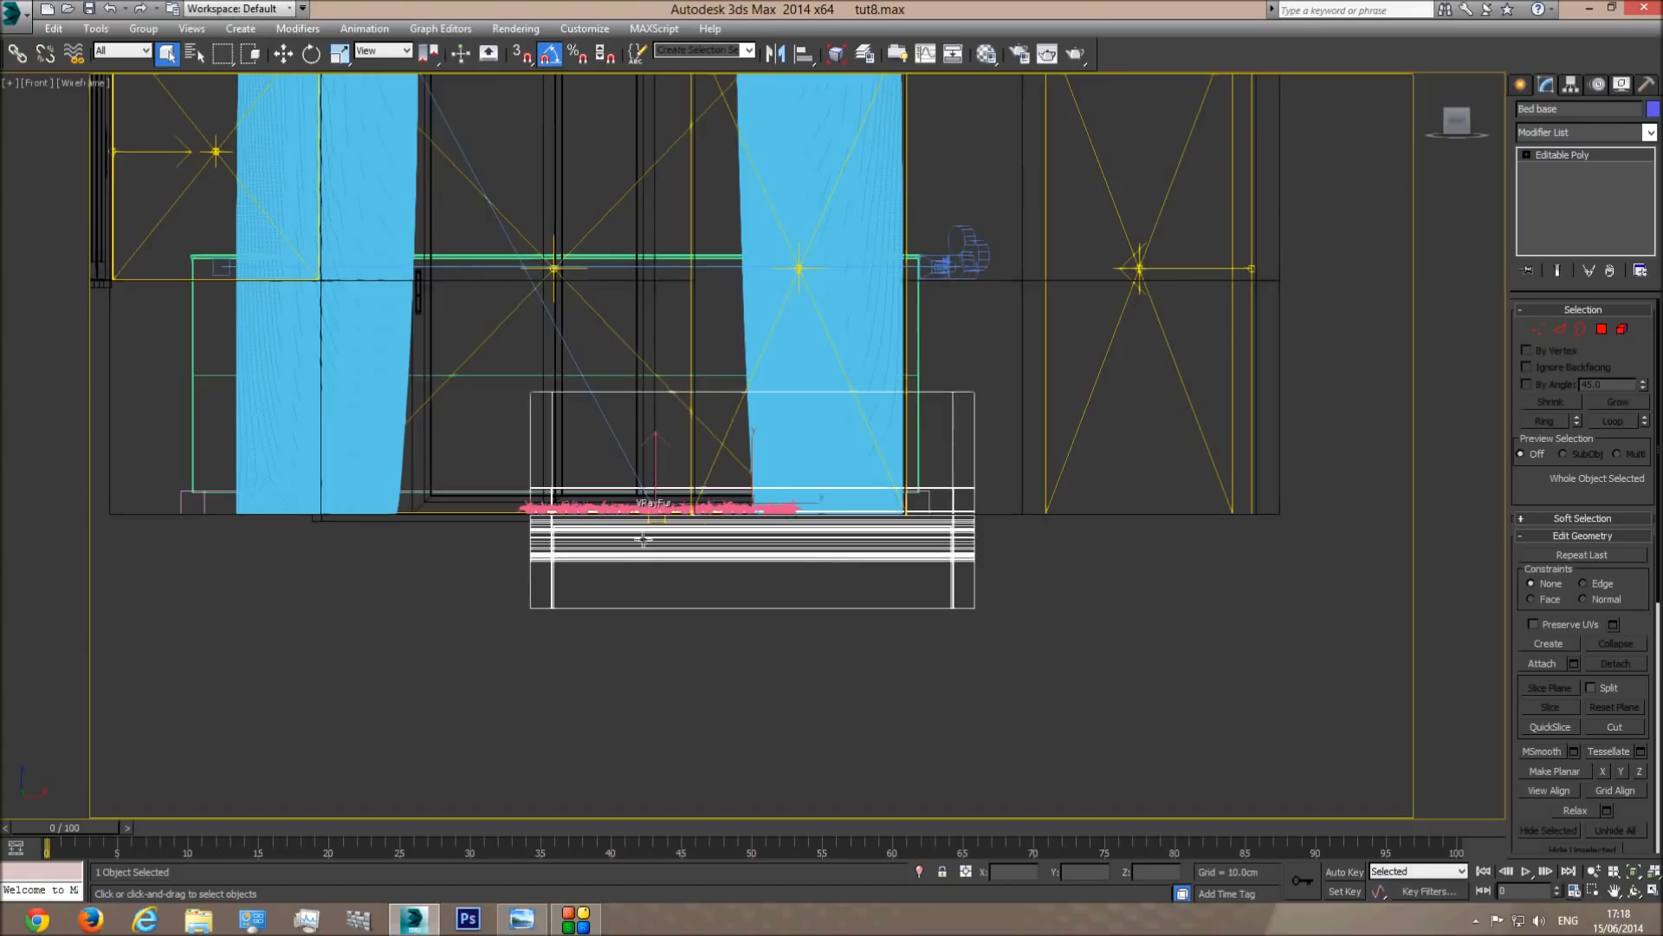
click(283, 54)
drag(747, 455, 755, 365)
Move the Bed base horizontally in the Left view so its headboard sits close to the curtained wall.
key(l)
scroll(763, 364, up, 4)
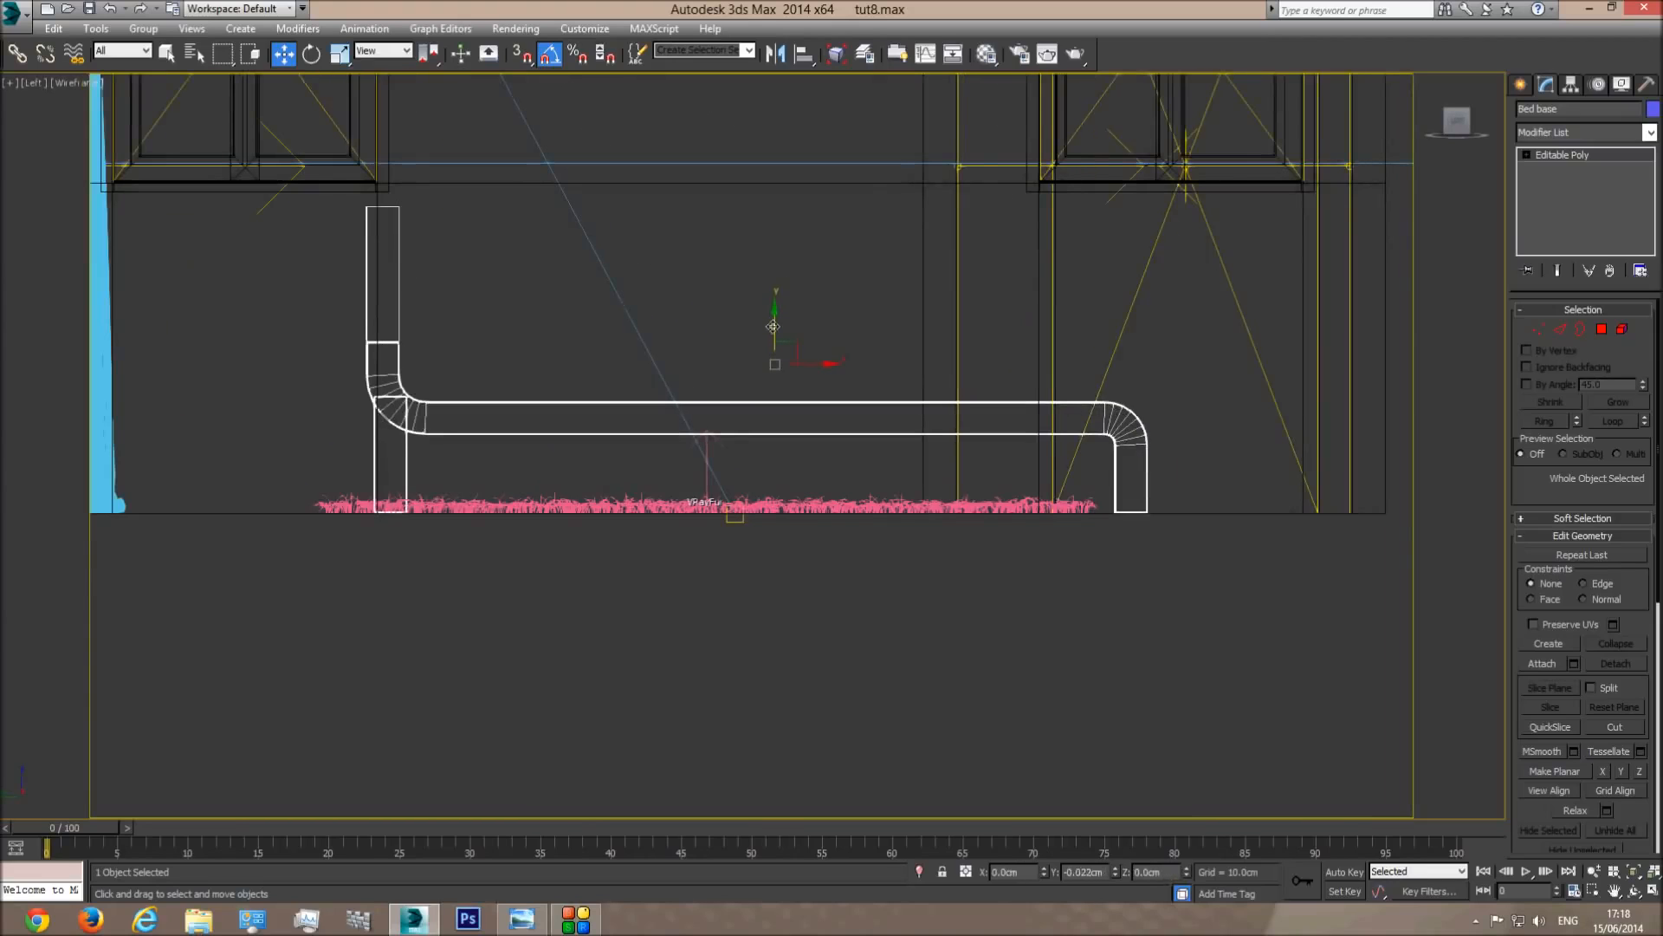
scroll(892, 507, down, 2)
drag(924, 470, 737, 470)
Shift the Bed base sideways in the Top view so it lies between the curtains in front of the balcony door.
key(t)
middle_drag(654, 269, 661, 669)
scroll(661, 669, down, 2)
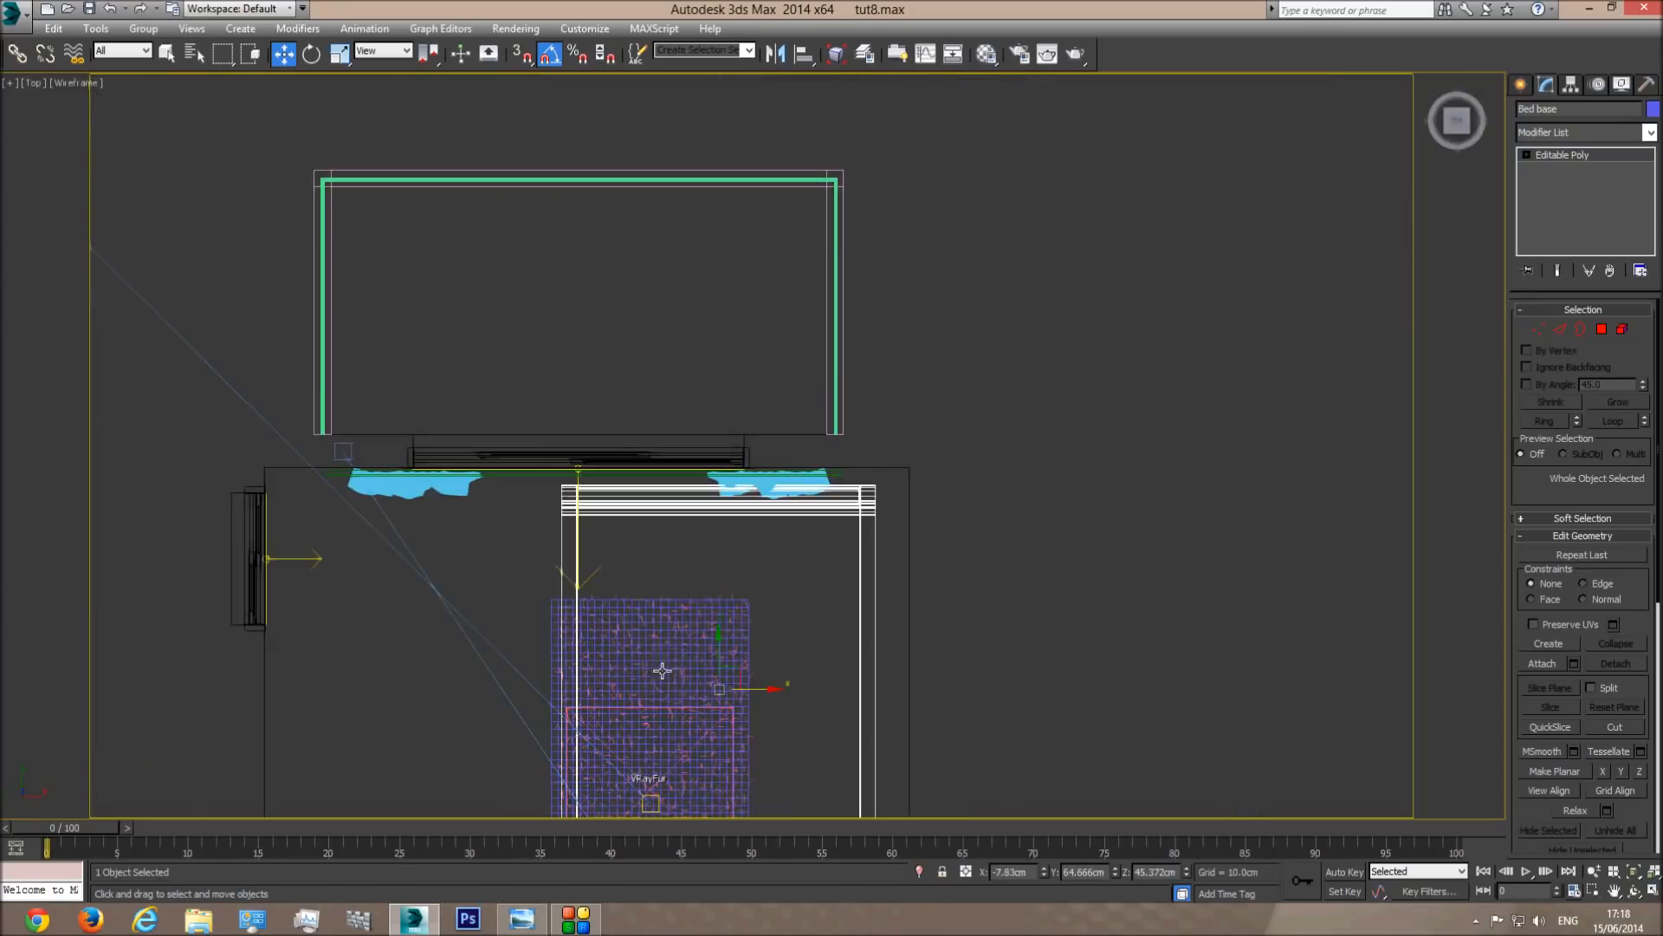
drag(724, 654, 633, 681)
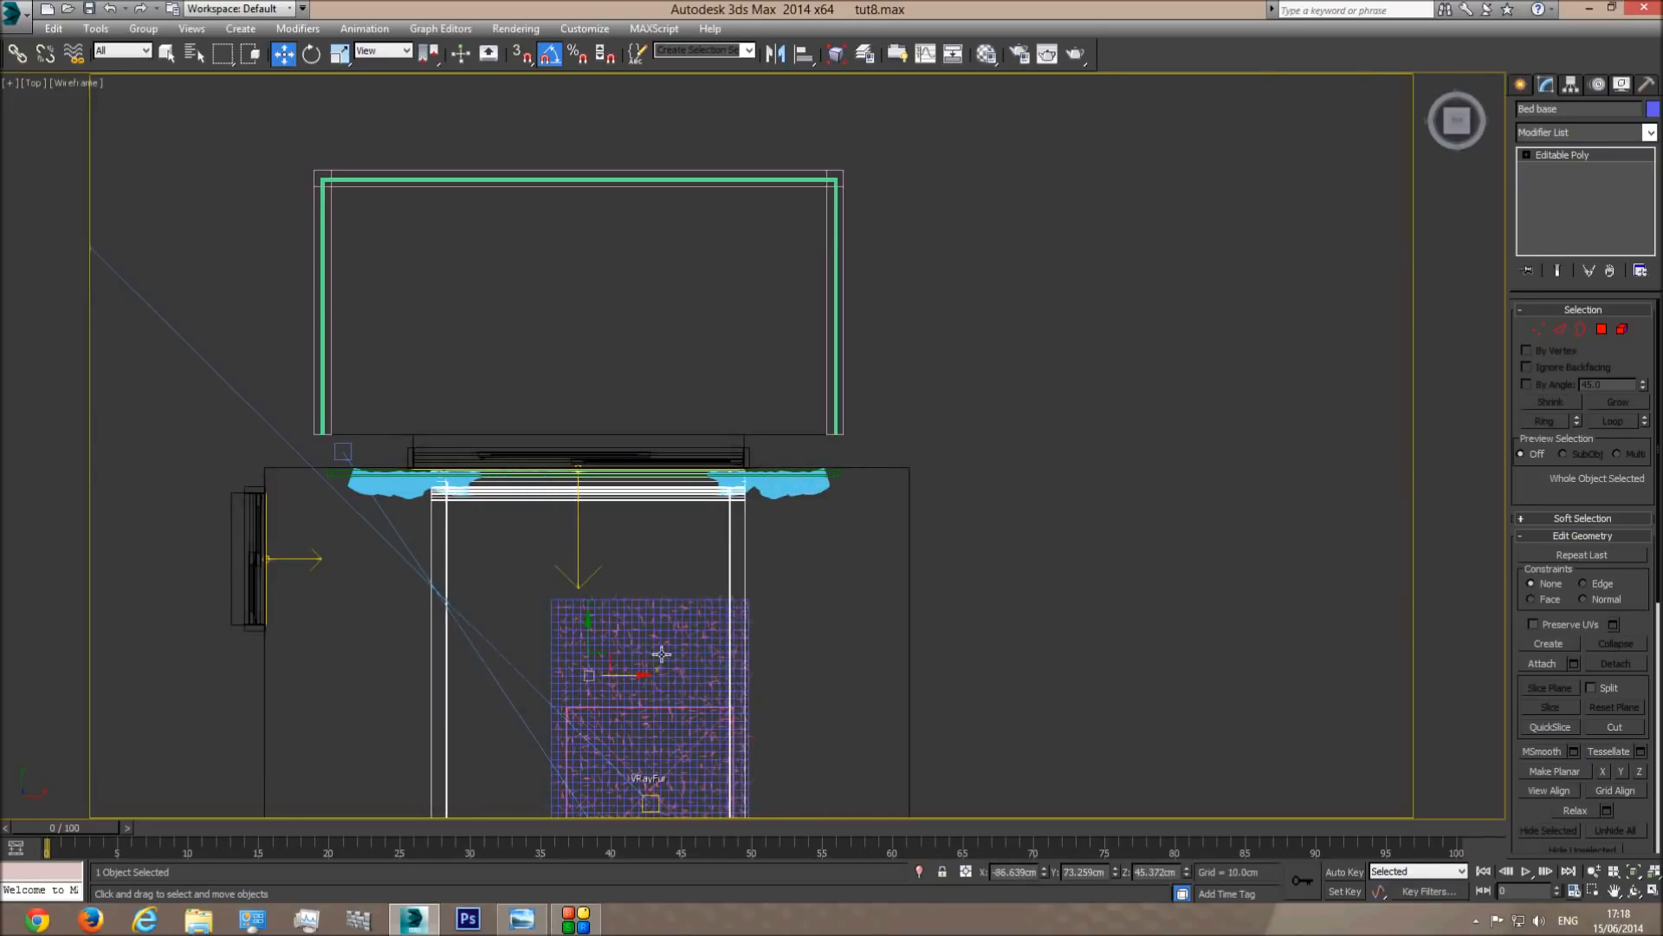
Adjust the Bed base's distance from the balcony wall in the Left view so the headboard clears the curtains.
key(l)
middle_drag(697, 493, 801, 562)
drag(822, 532, 859, 533)
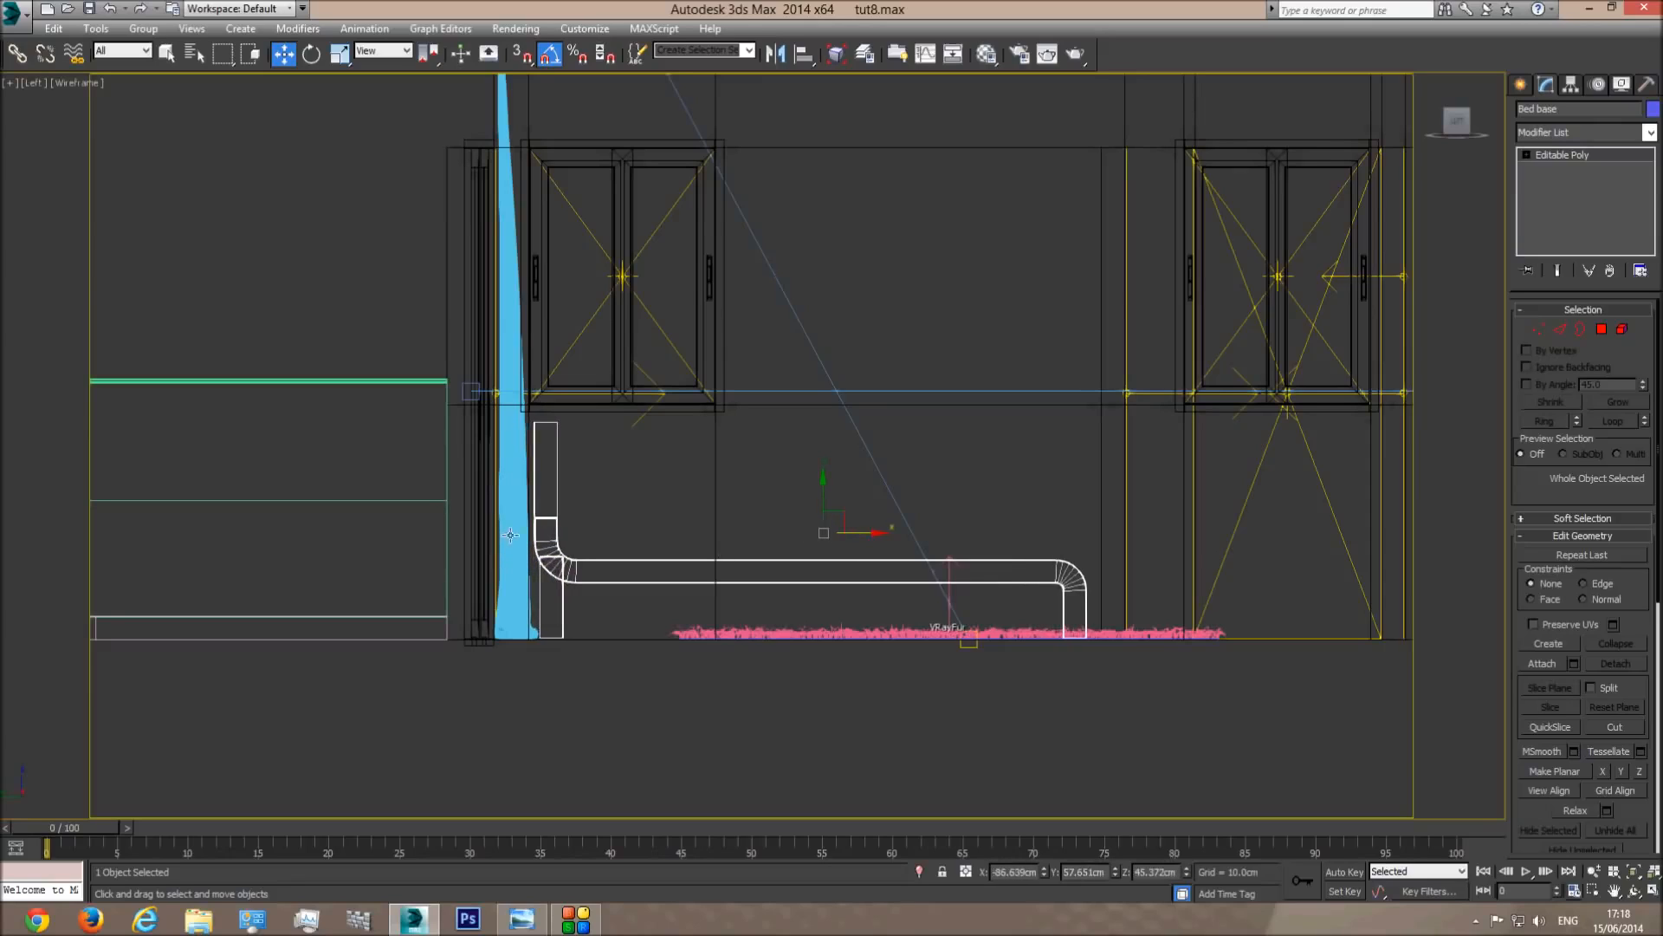
Rotate the Bed base 90 degrees about the vertical axis in the shaded camera view so its headboard faces the dark wall.
key(c)
key(F3)
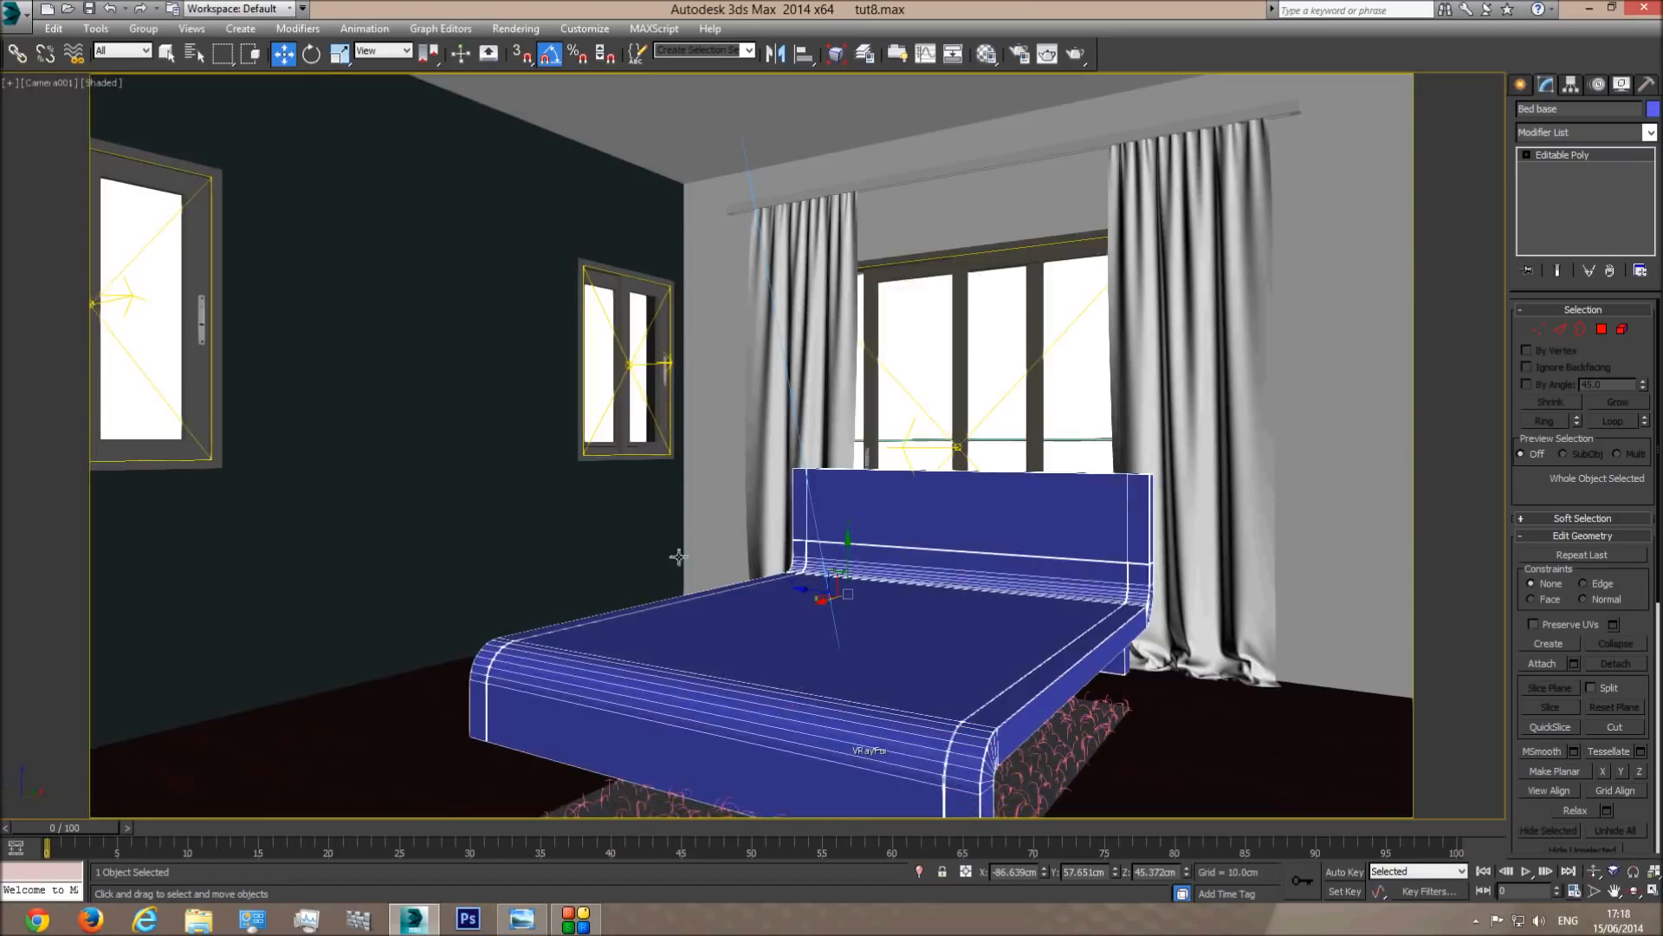
click(311, 53)
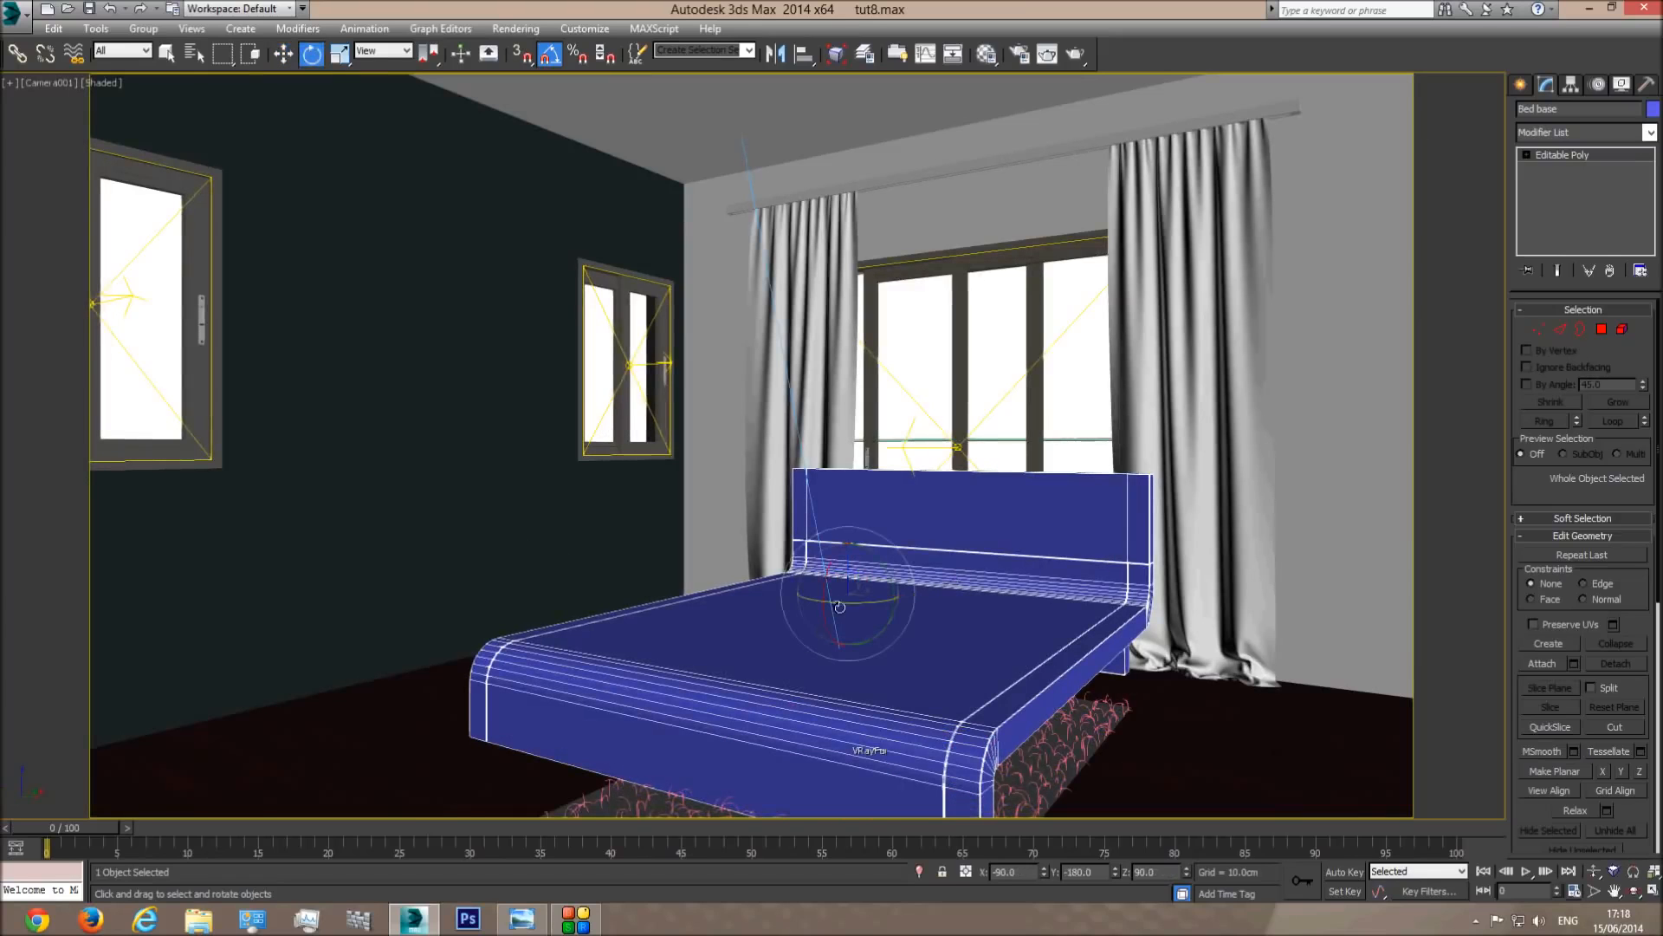
drag(850, 603, 927, 606)
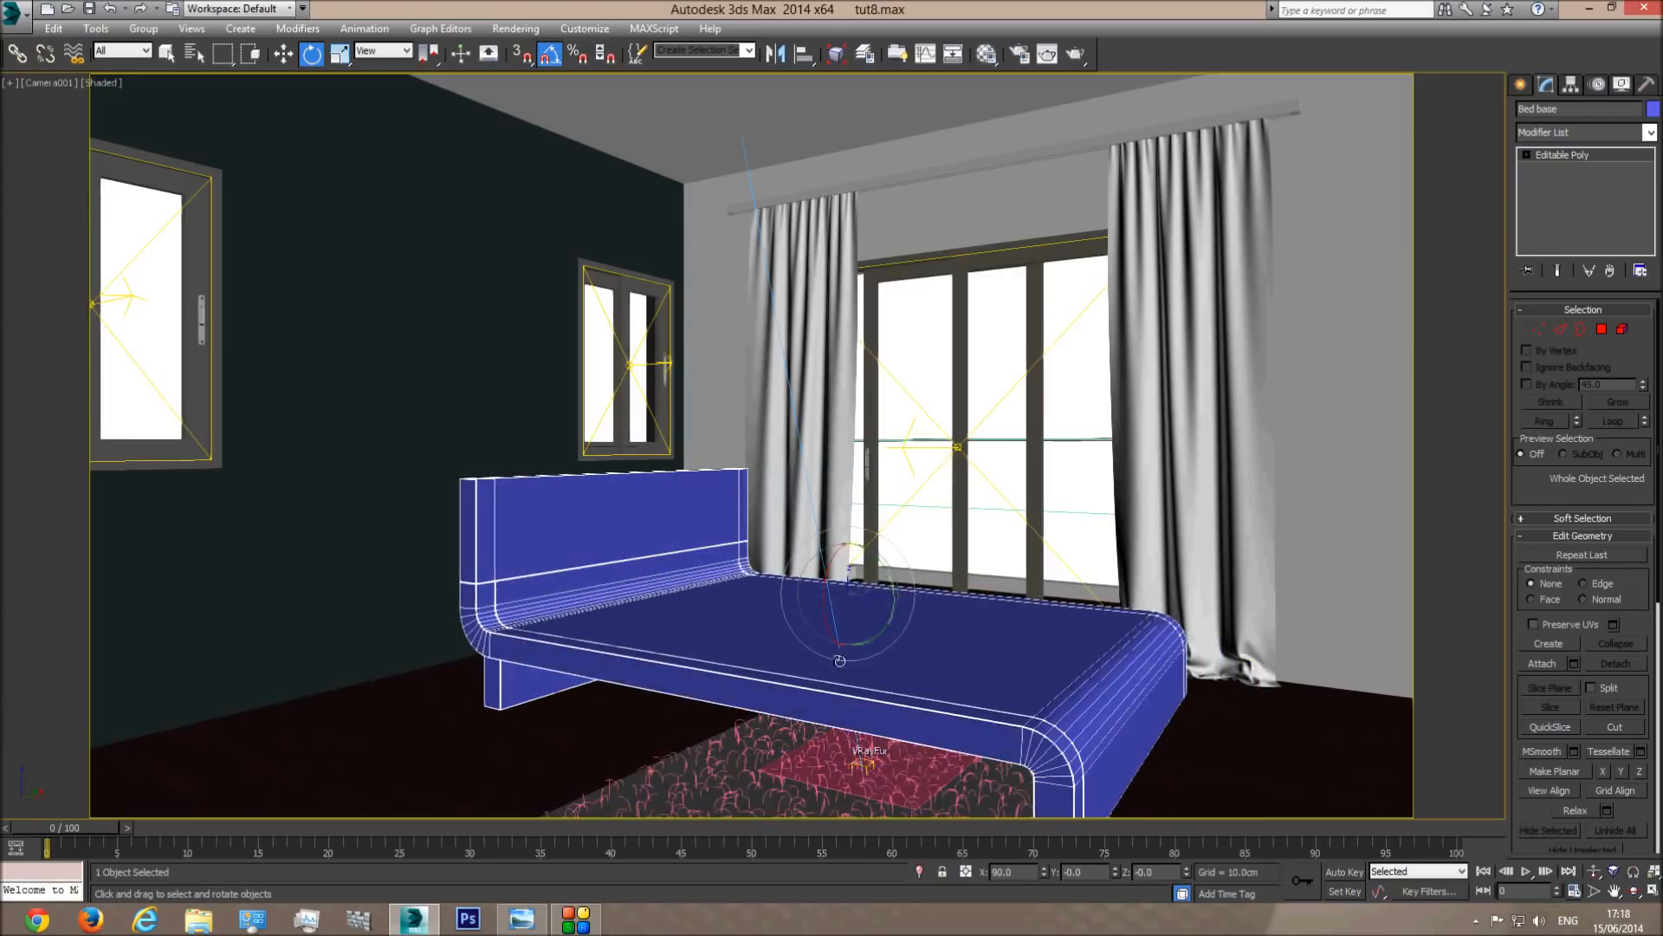
Move the Bed base in the Top wireframe view about 70.5 cm towards the dark wall and 56 cm from the balcony, between the two windows.
key(t)
middle_drag(732, 560, 737, 591)
key(F3)
scroll(737, 591, down, 2)
middle_drag(691, 718, 697, 579)
scroll(697, 578, up, 1)
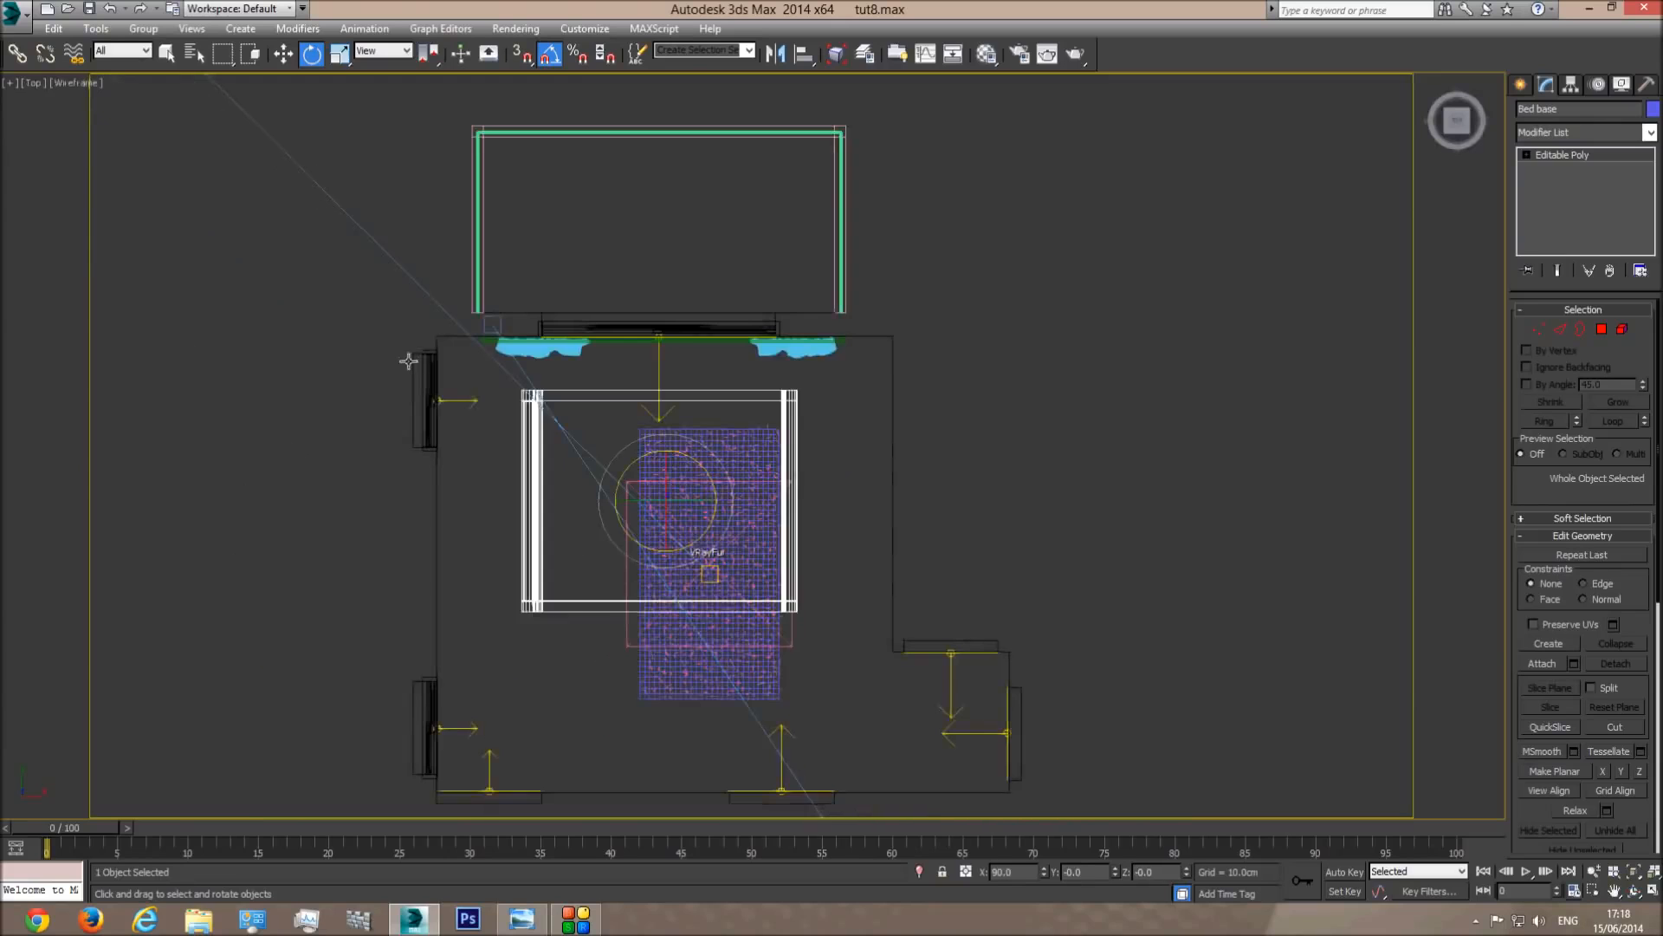
click(284, 54)
drag(686, 481, 605, 545)
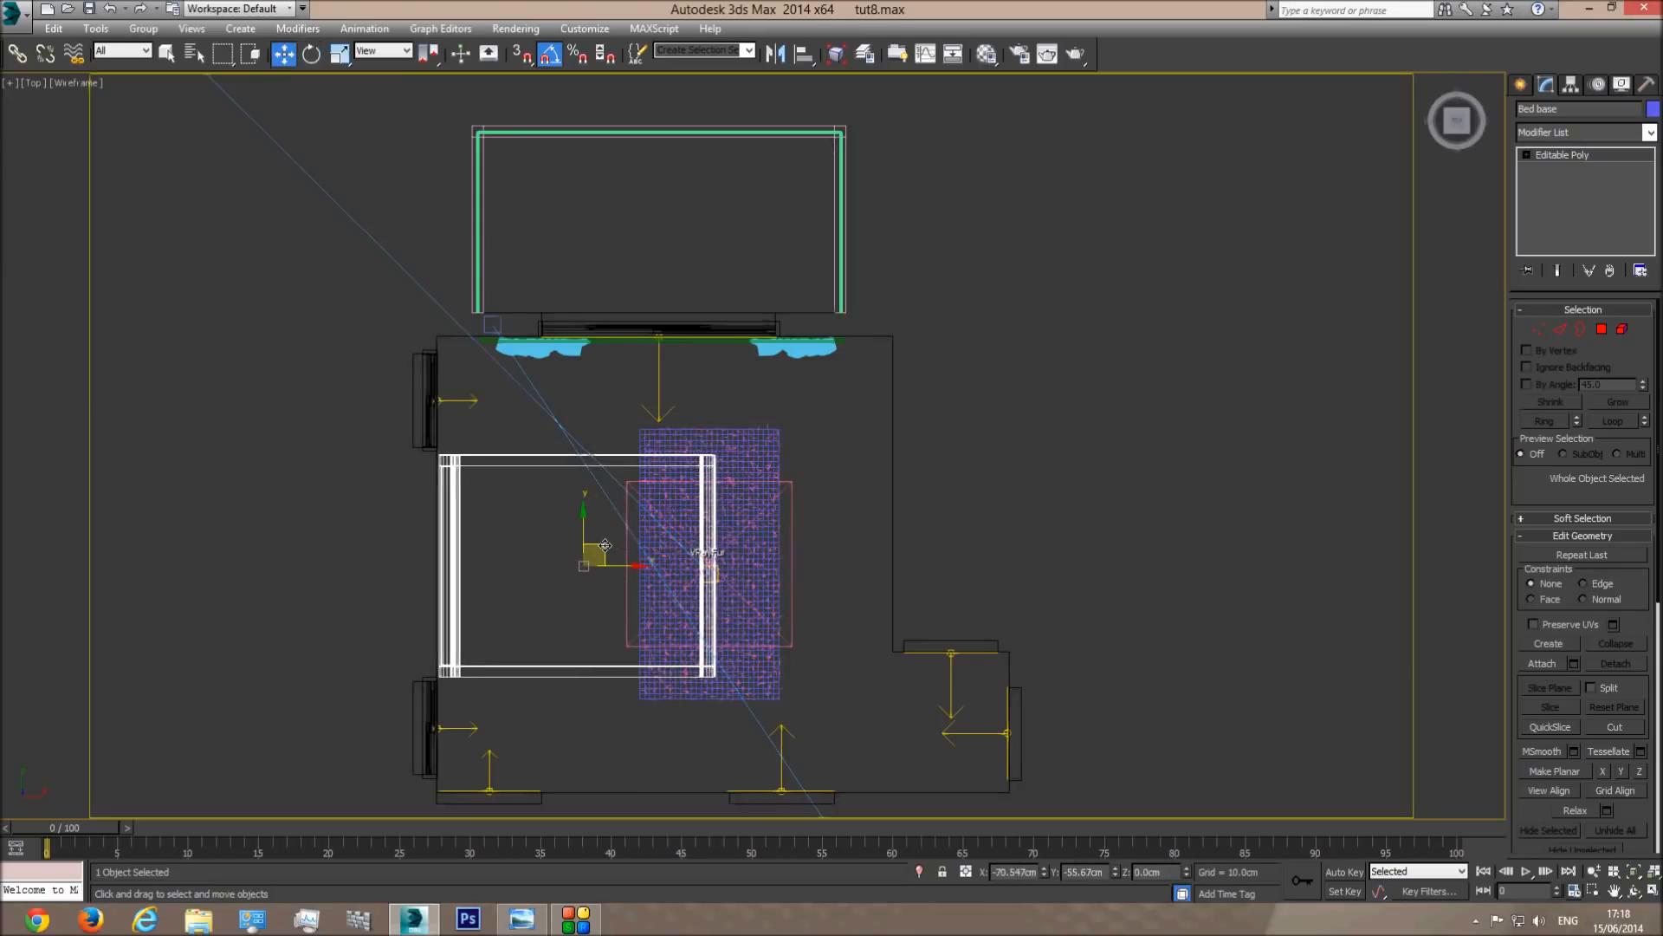
Nudge the Bed base about 0.8 cm along X in the Top view, so the headboard sits just off the dark wall.
middle_drag(533, 545, 646, 521)
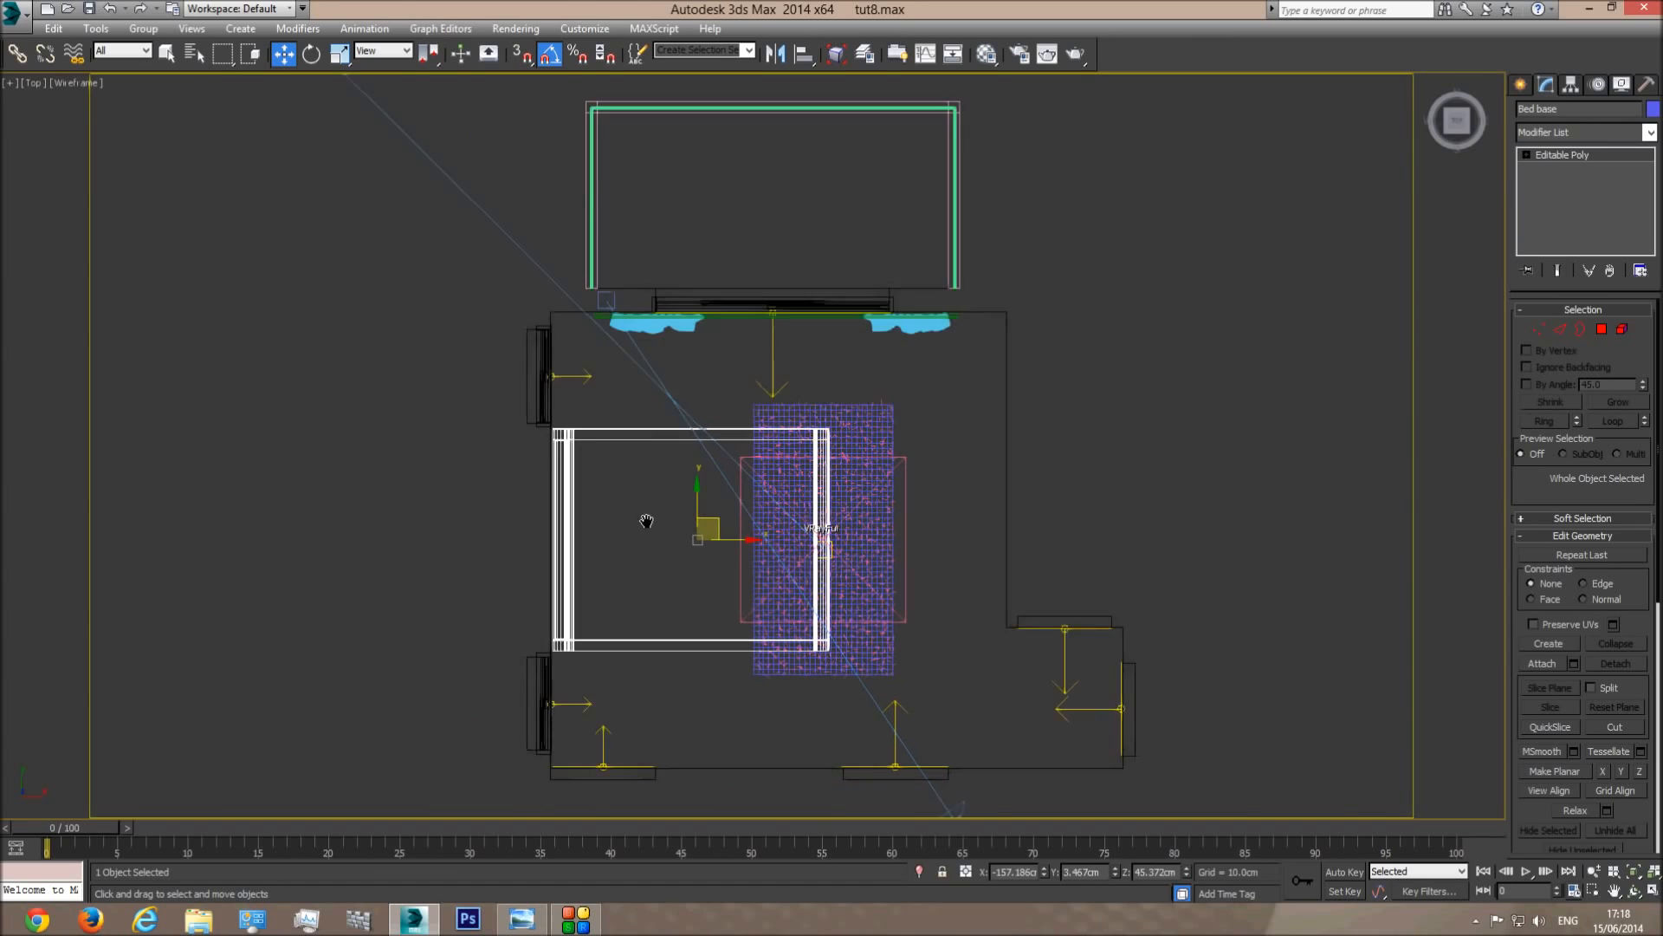
scroll(650, 521, up, 2)
middle_drag(633, 580, 778, 503)
scroll(778, 504, up, 3)
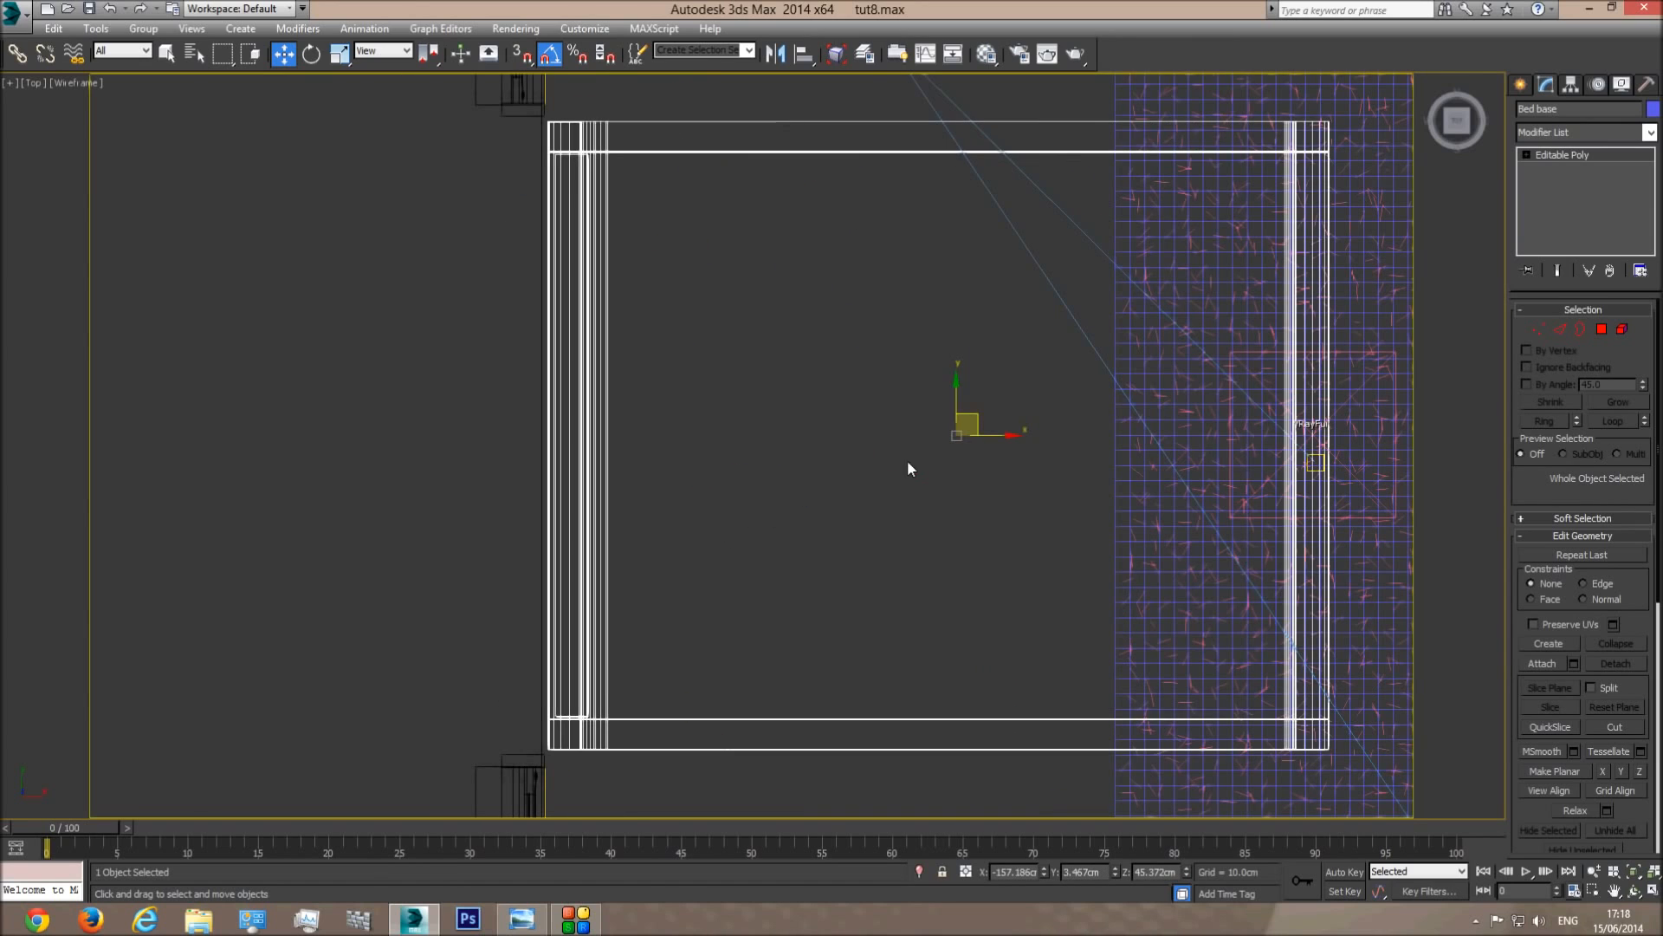
drag(995, 437, 1000, 438)
middle_drag(999, 438, 838, 442)
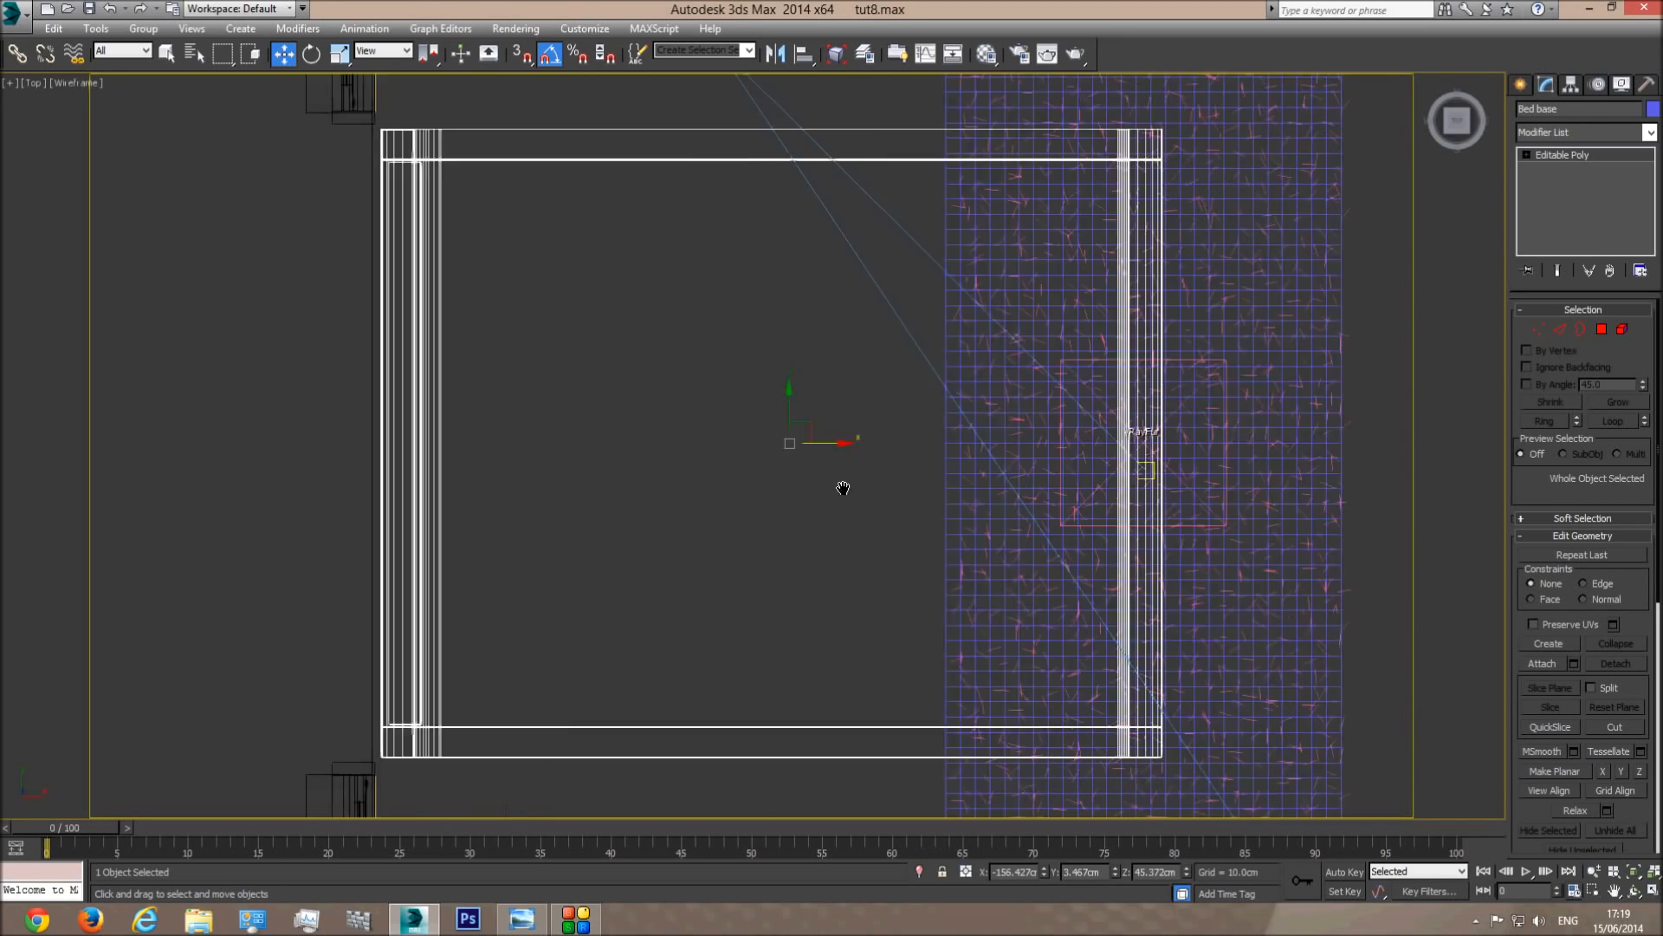
Lower the Bed base about 0.2 cm onto the floor in the Front view, and return to the shaded camera view with nothing selected.
scroll(876, 506, down, 3)
key(f)
middle_drag(581, 456, 661, 475)
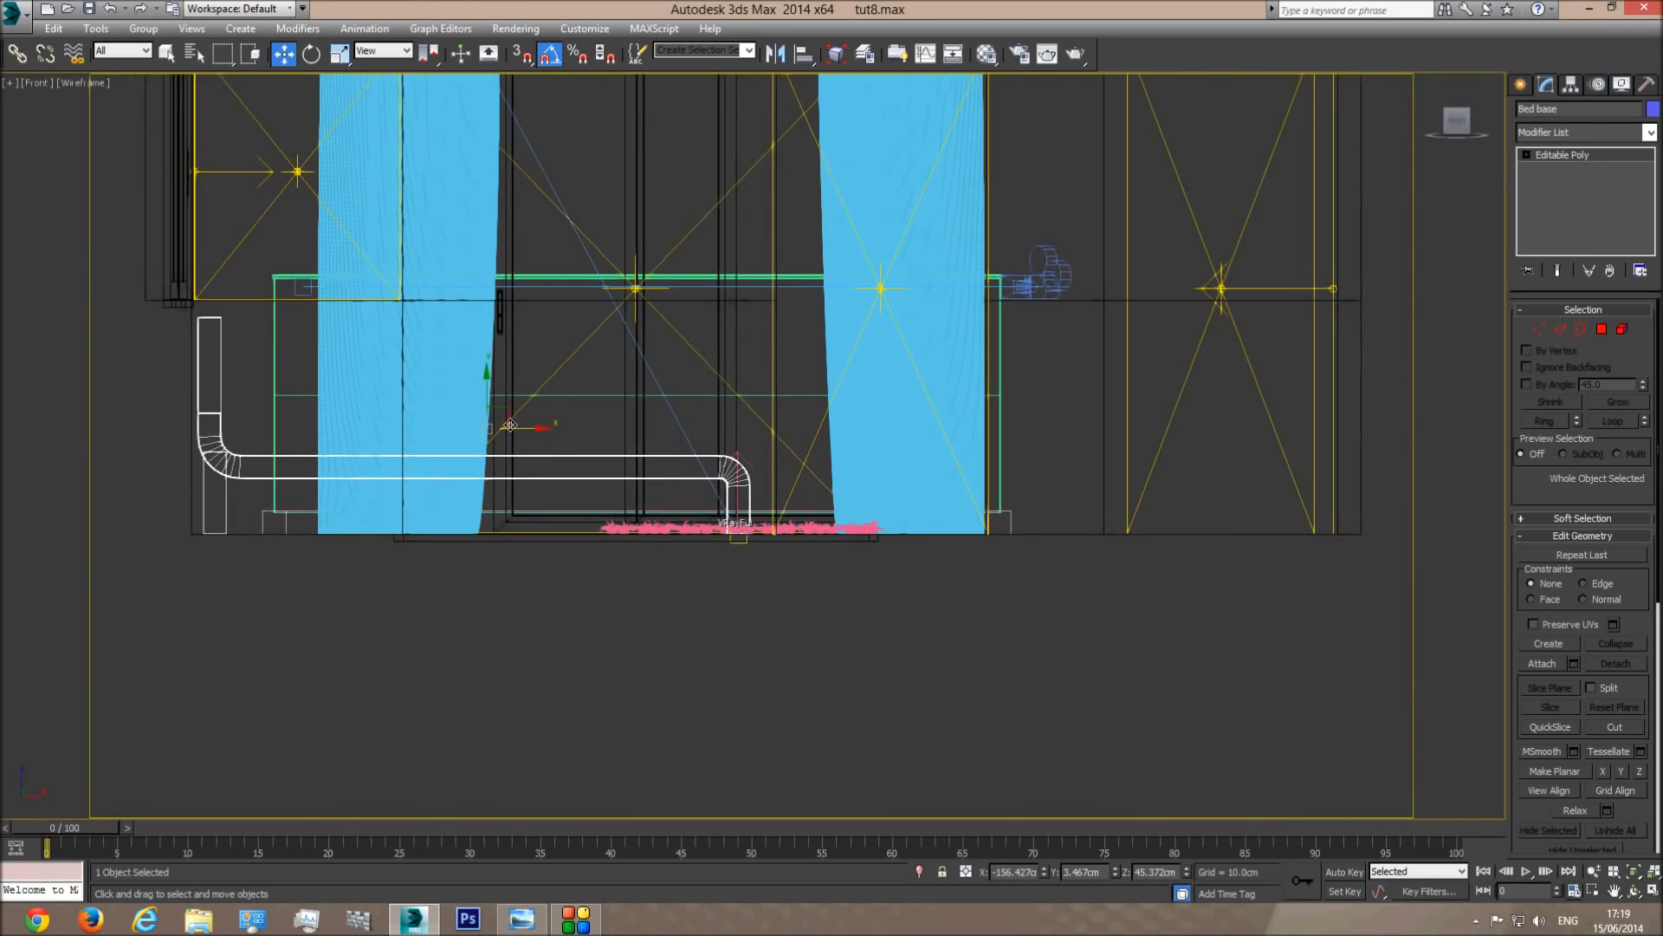
scroll(444, 431, up, 2)
middle_drag(544, 406, 822, 370)
drag(792, 352, 797, 353)
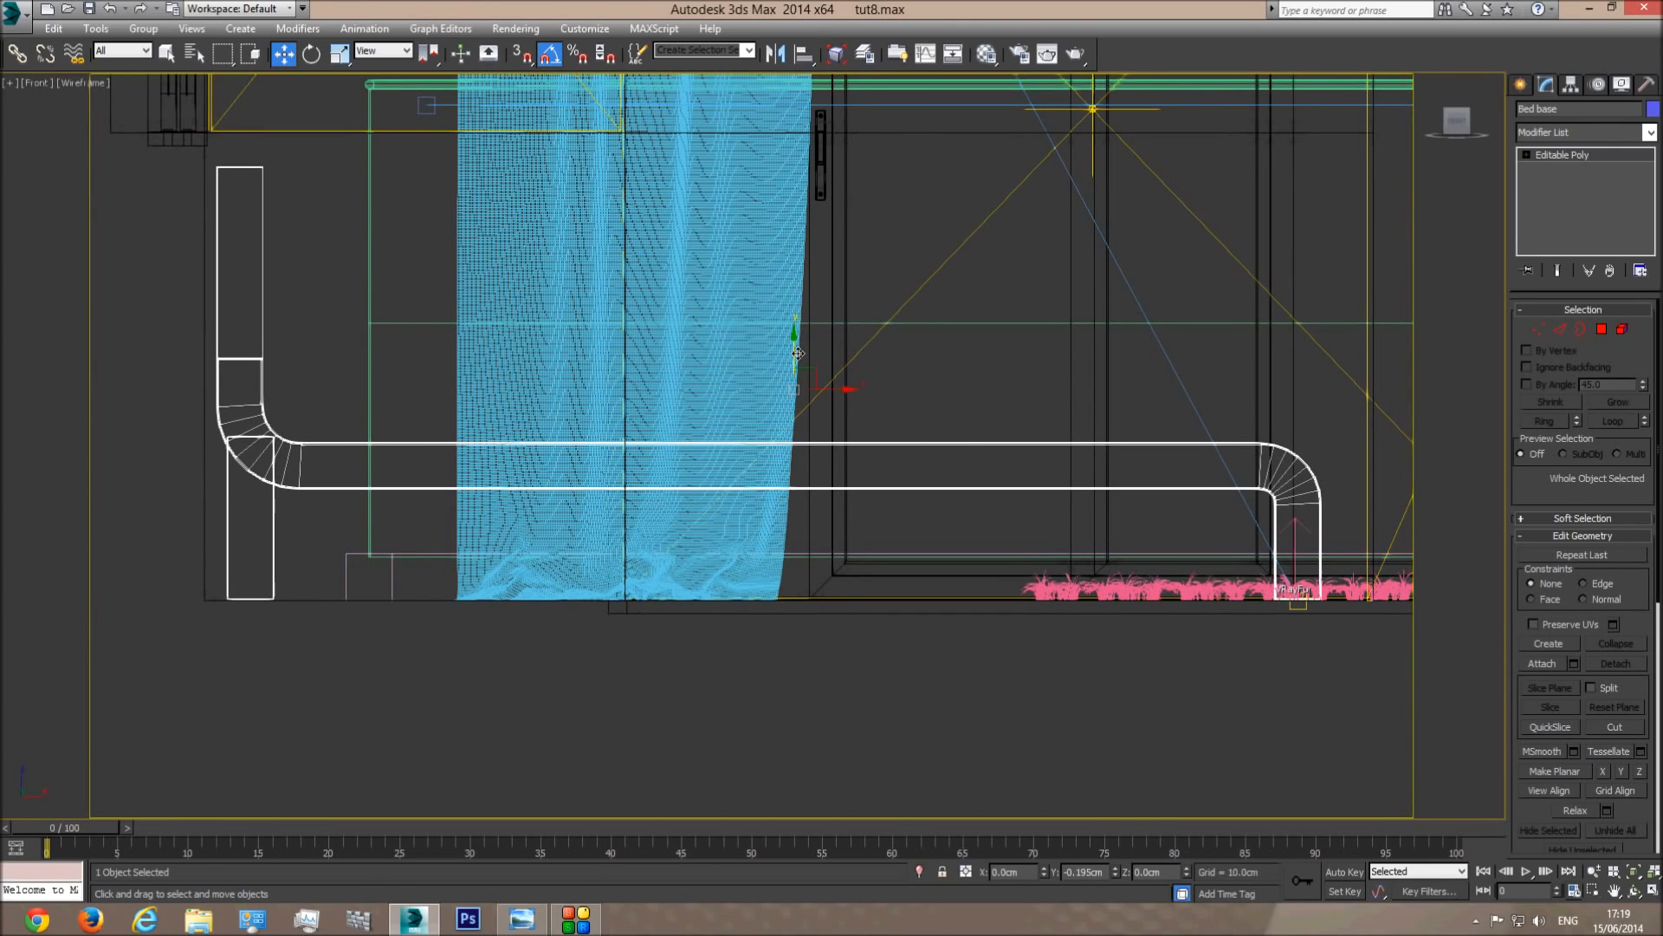
key(c)
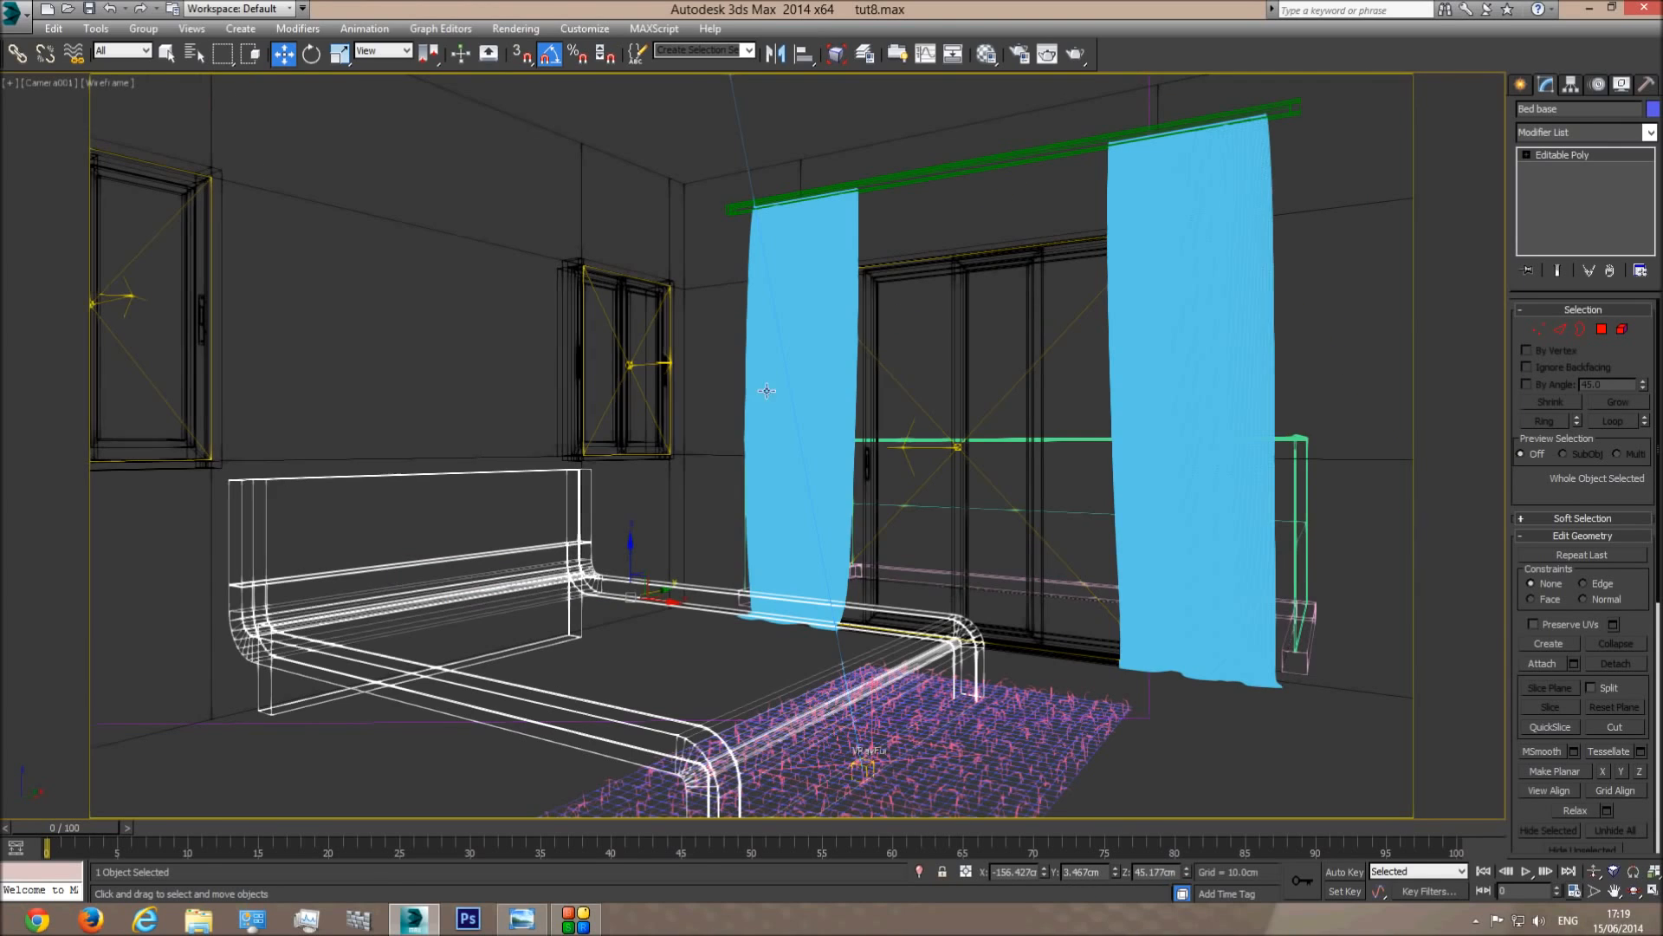
click(475, 356)
key(F3)
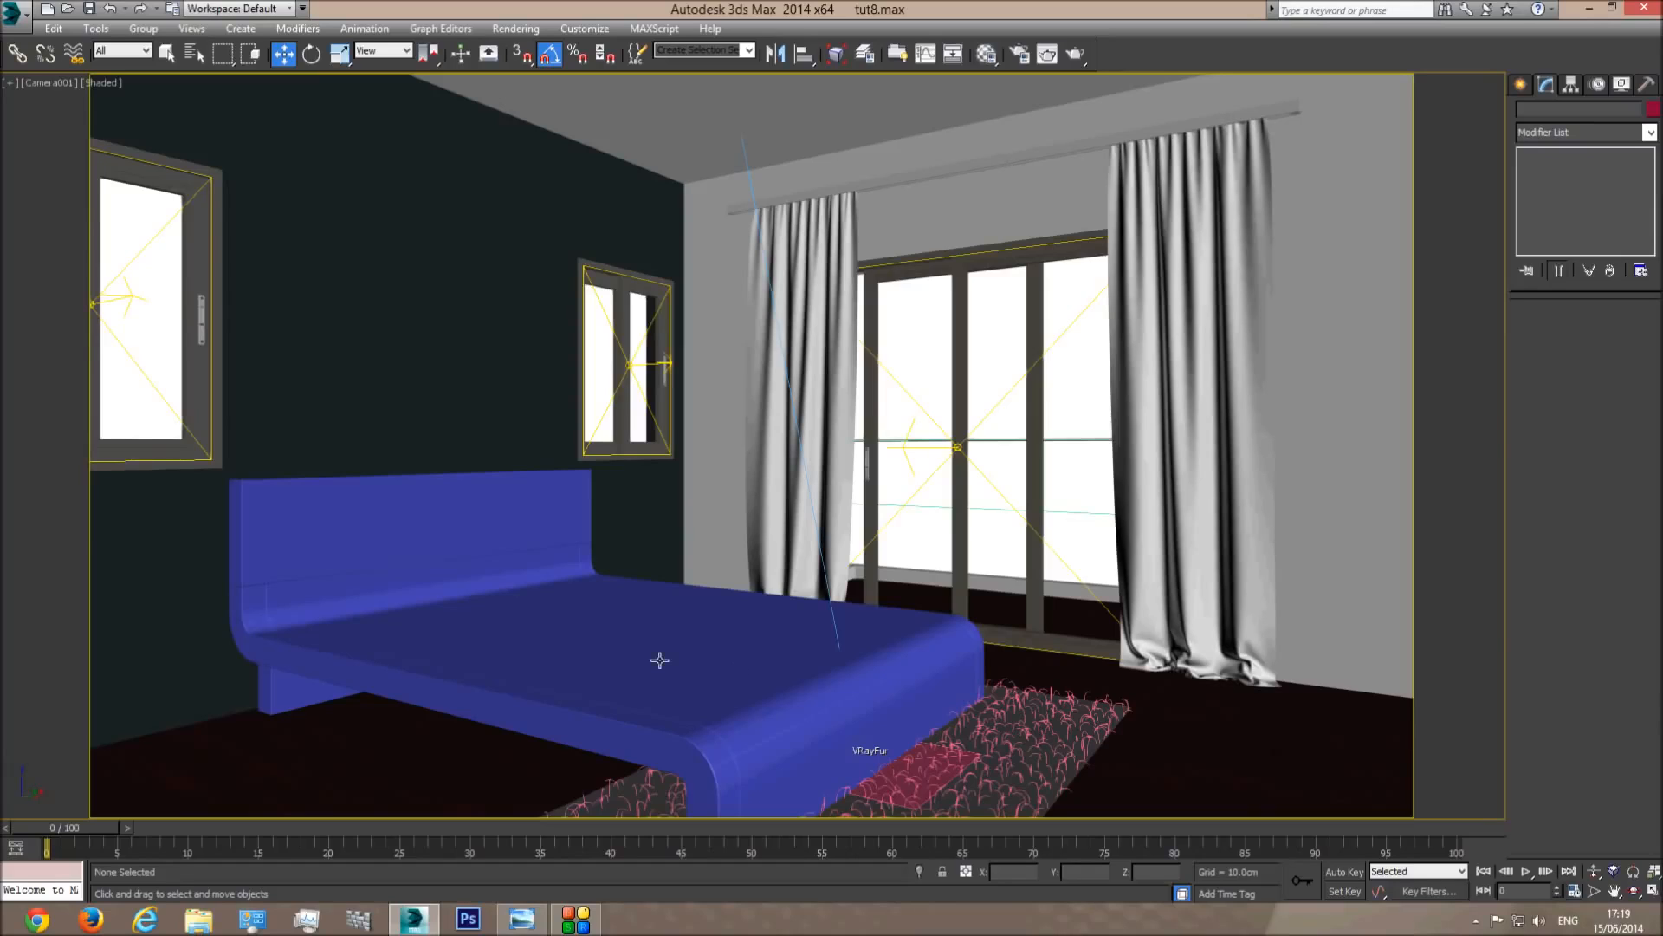
Bring up the reference photo modern-bed-designs-2013-492.jpg, inspect the bed frame's finish, and snap its window to the right half of the screen.
click(522, 921)
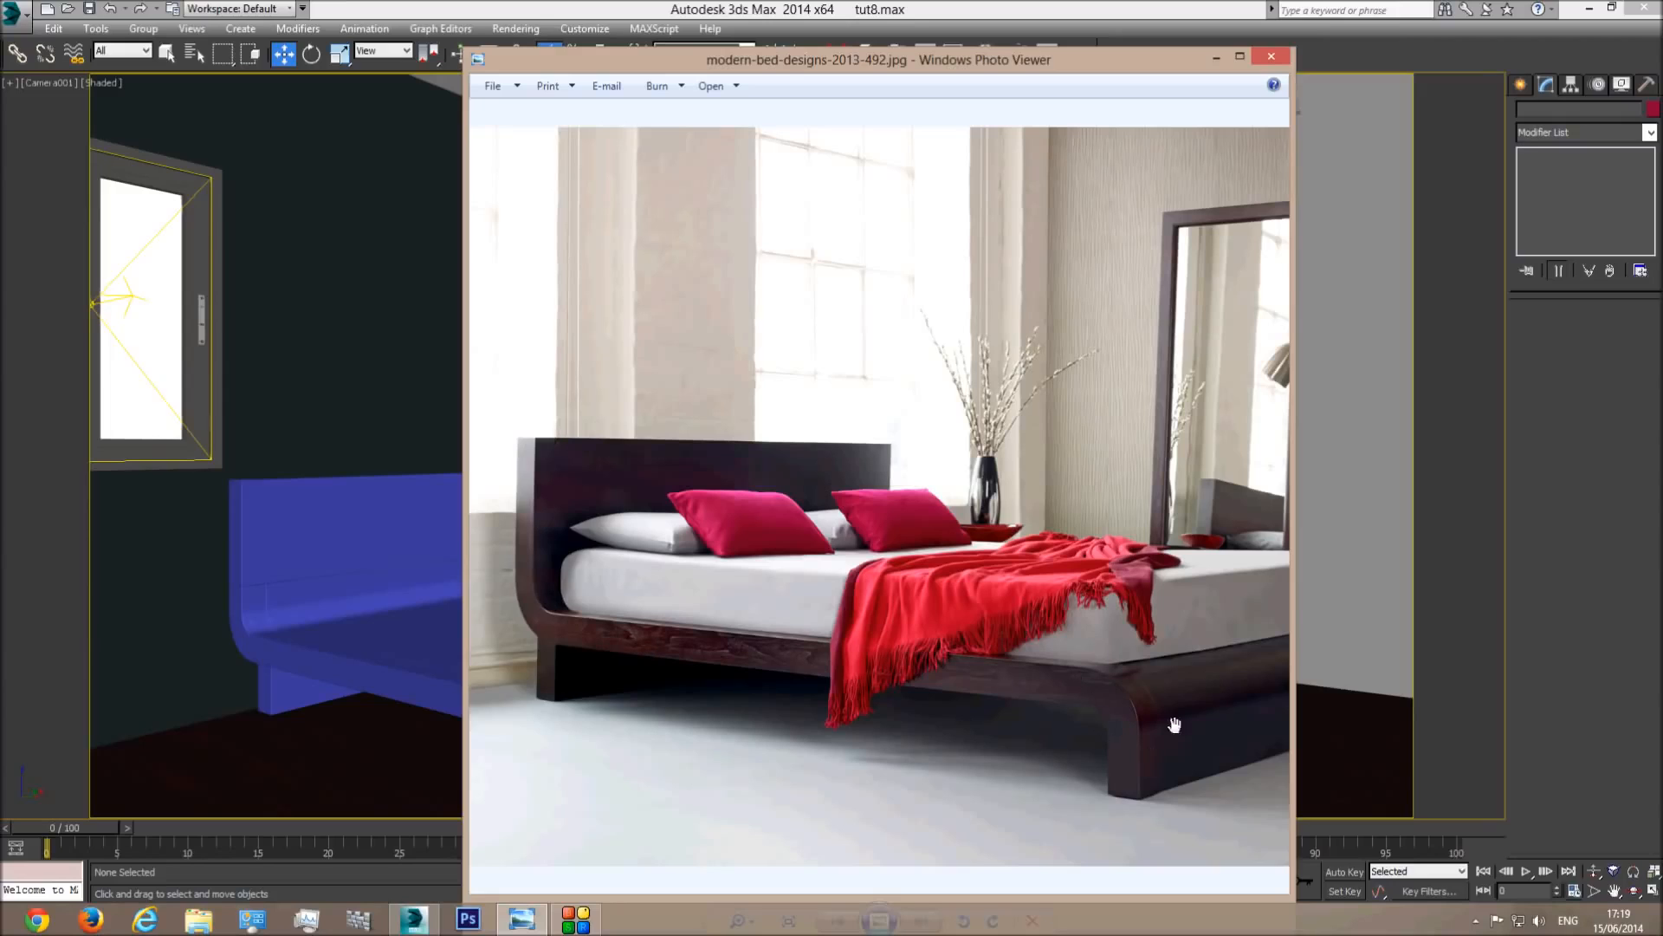
drag(1174, 725, 1040, 730)
drag(744, 647, 906, 668)
drag(1095, 717, 1009, 712)
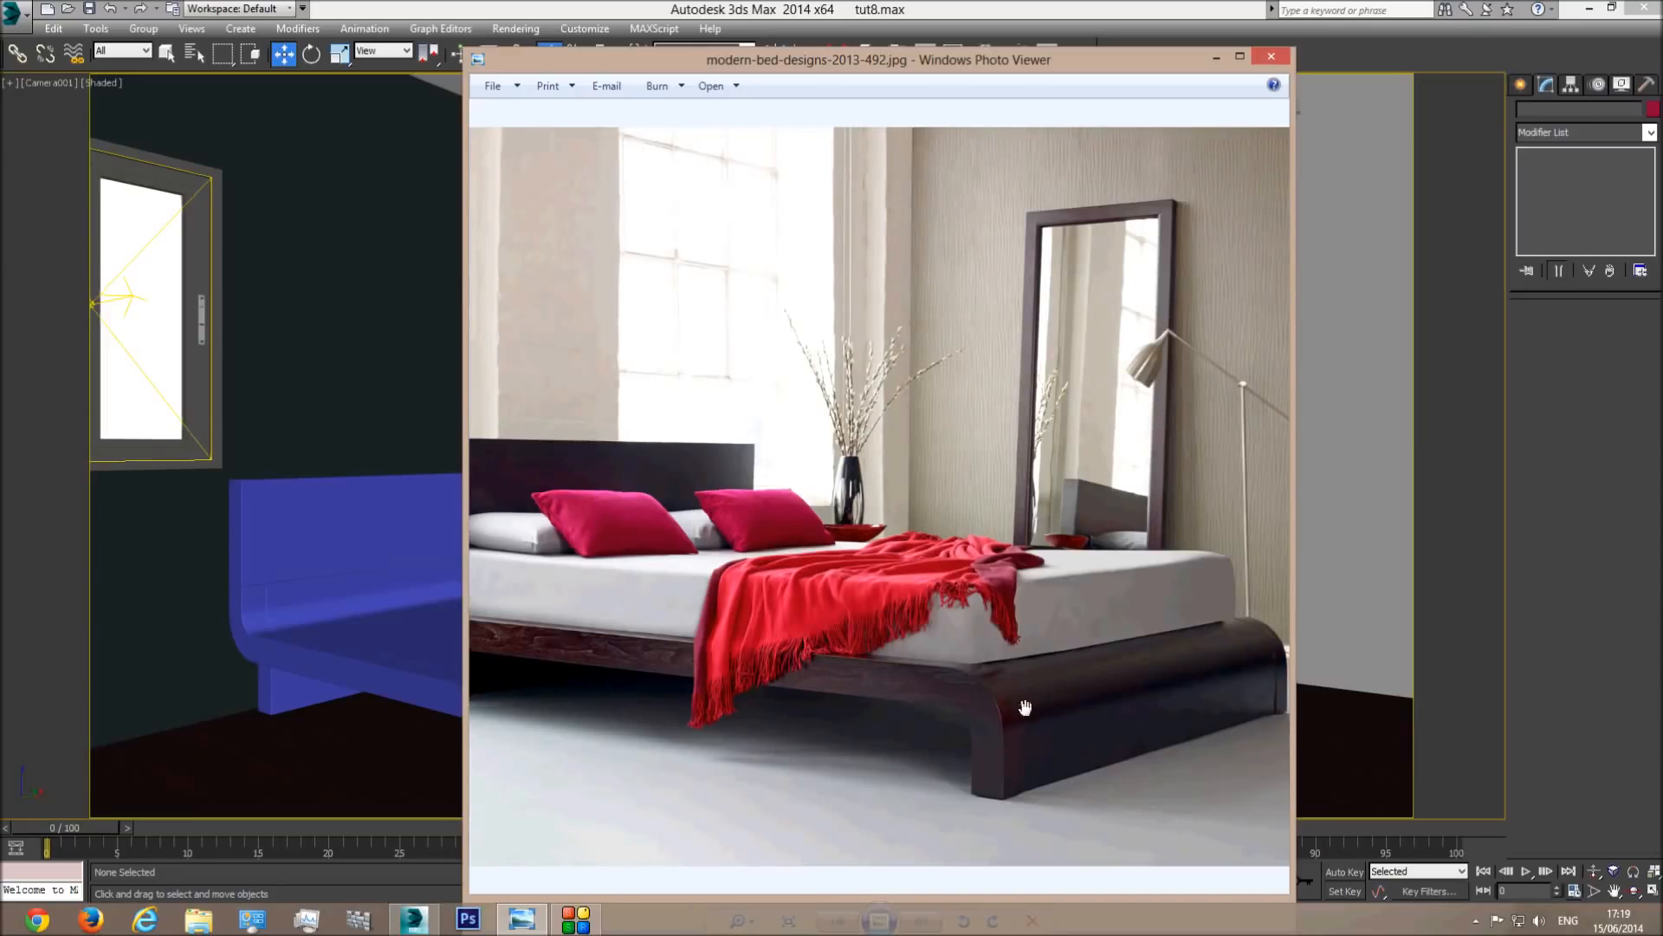
drag(553, 662, 690, 664)
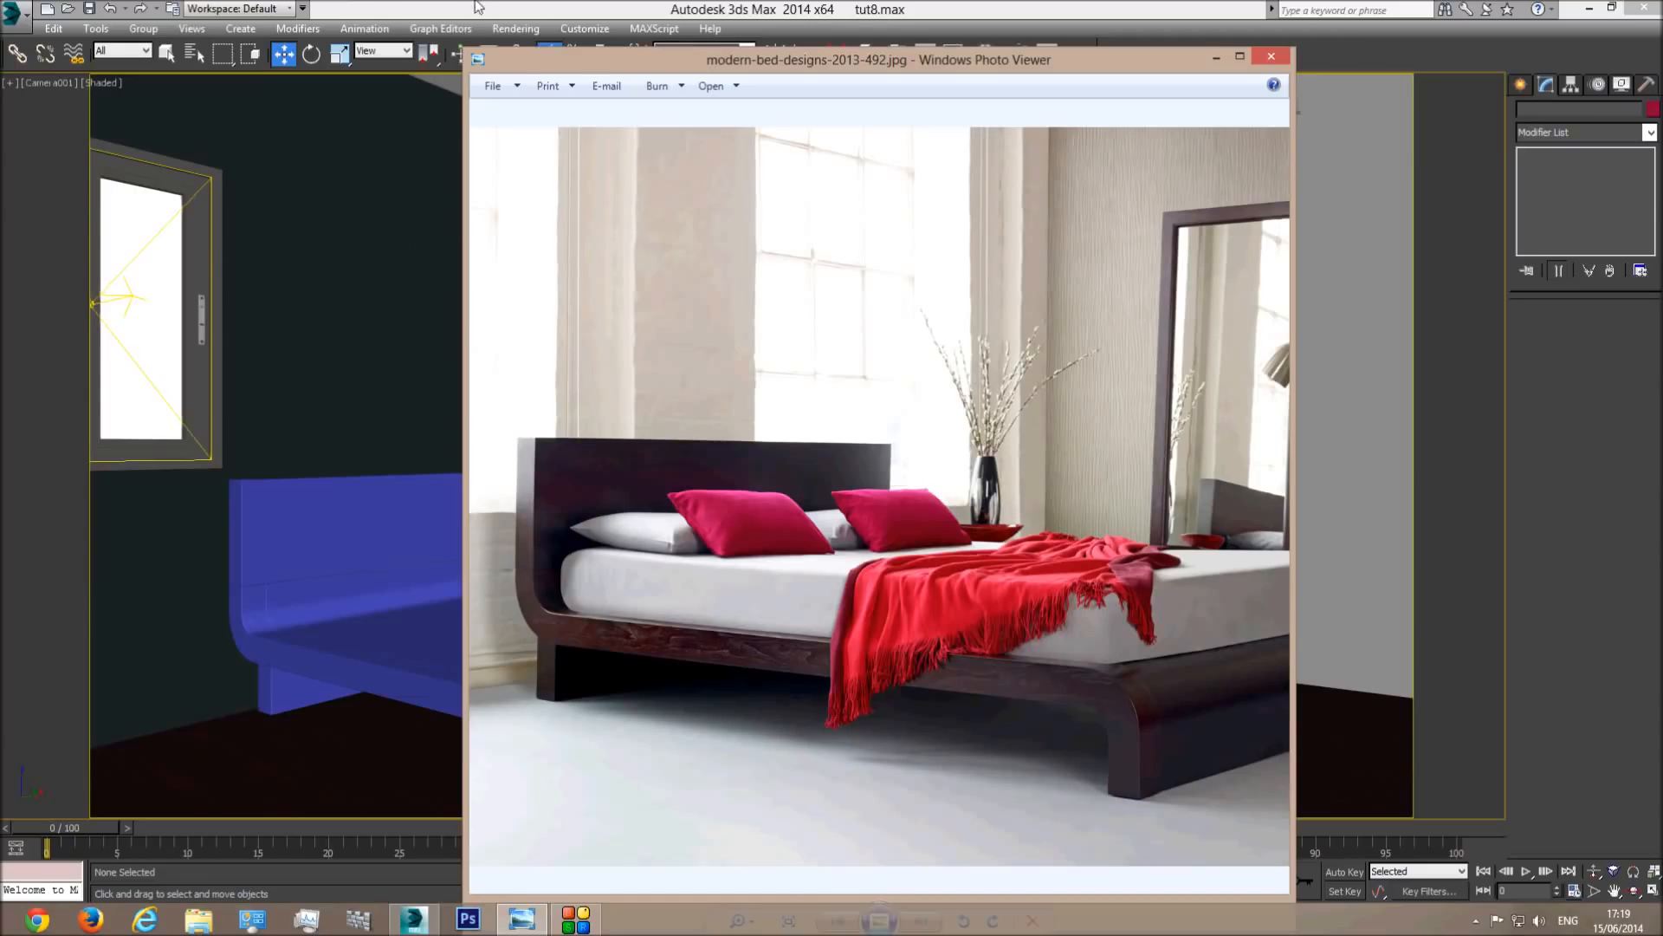
drag(671, 62, 1662, 173)
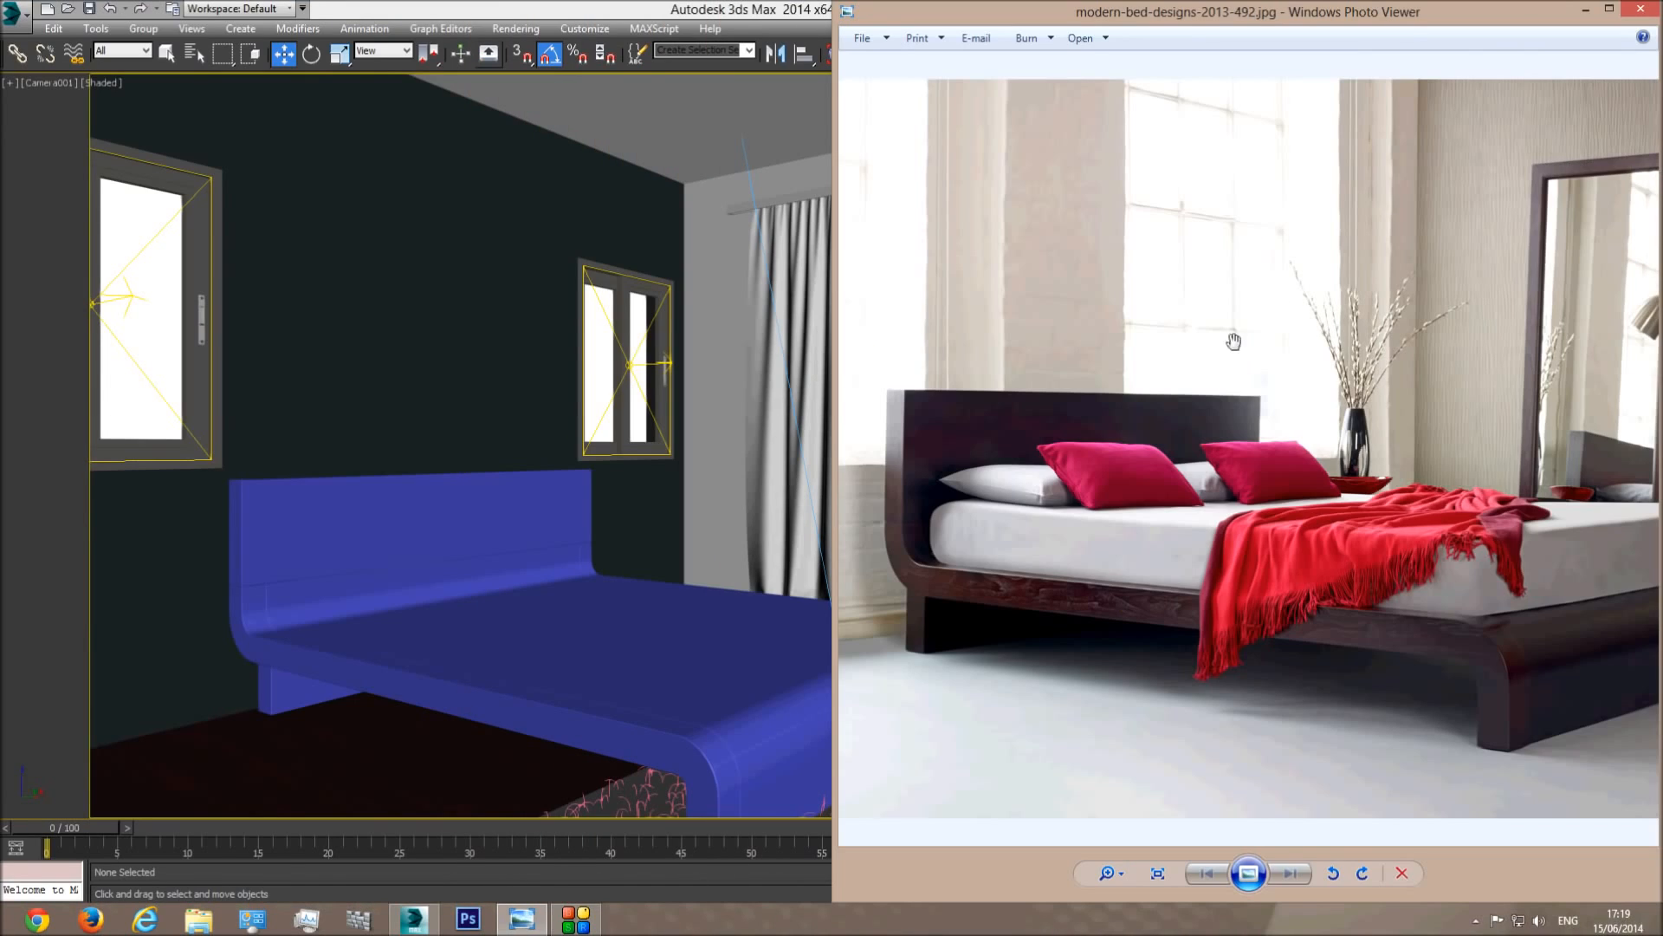
Switch to Firefox, open the CG Textures site through a Google search for "cgtextures", and snap the browser beside the reference photo.
click(97, 925)
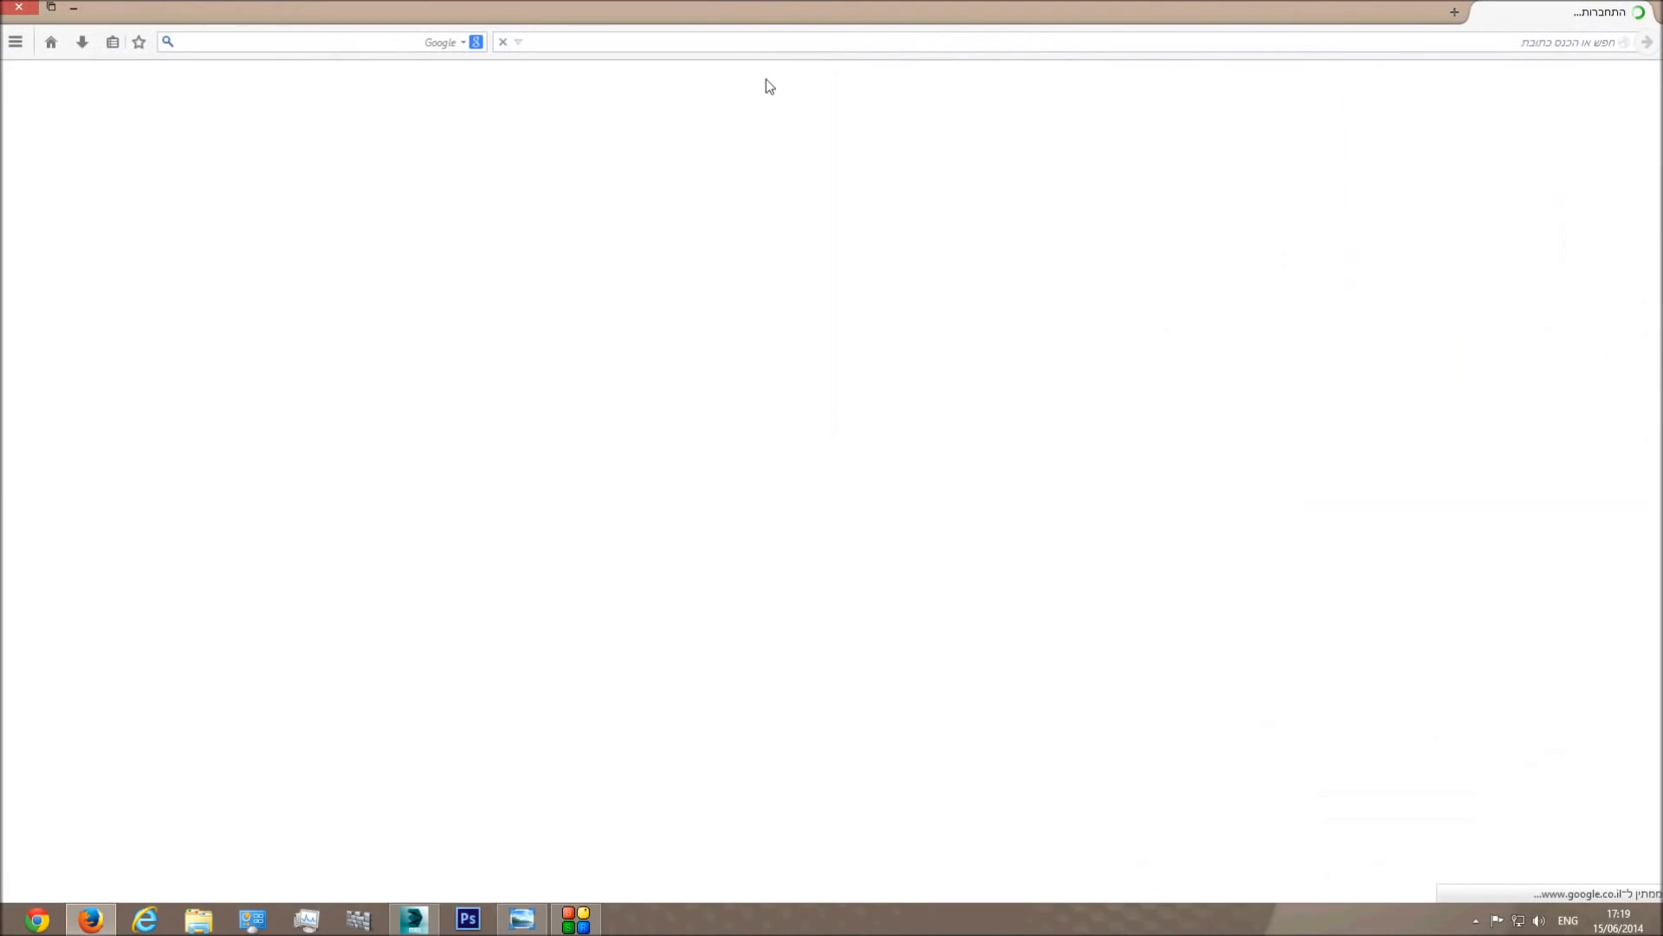
drag(863, 12, 546, 134)
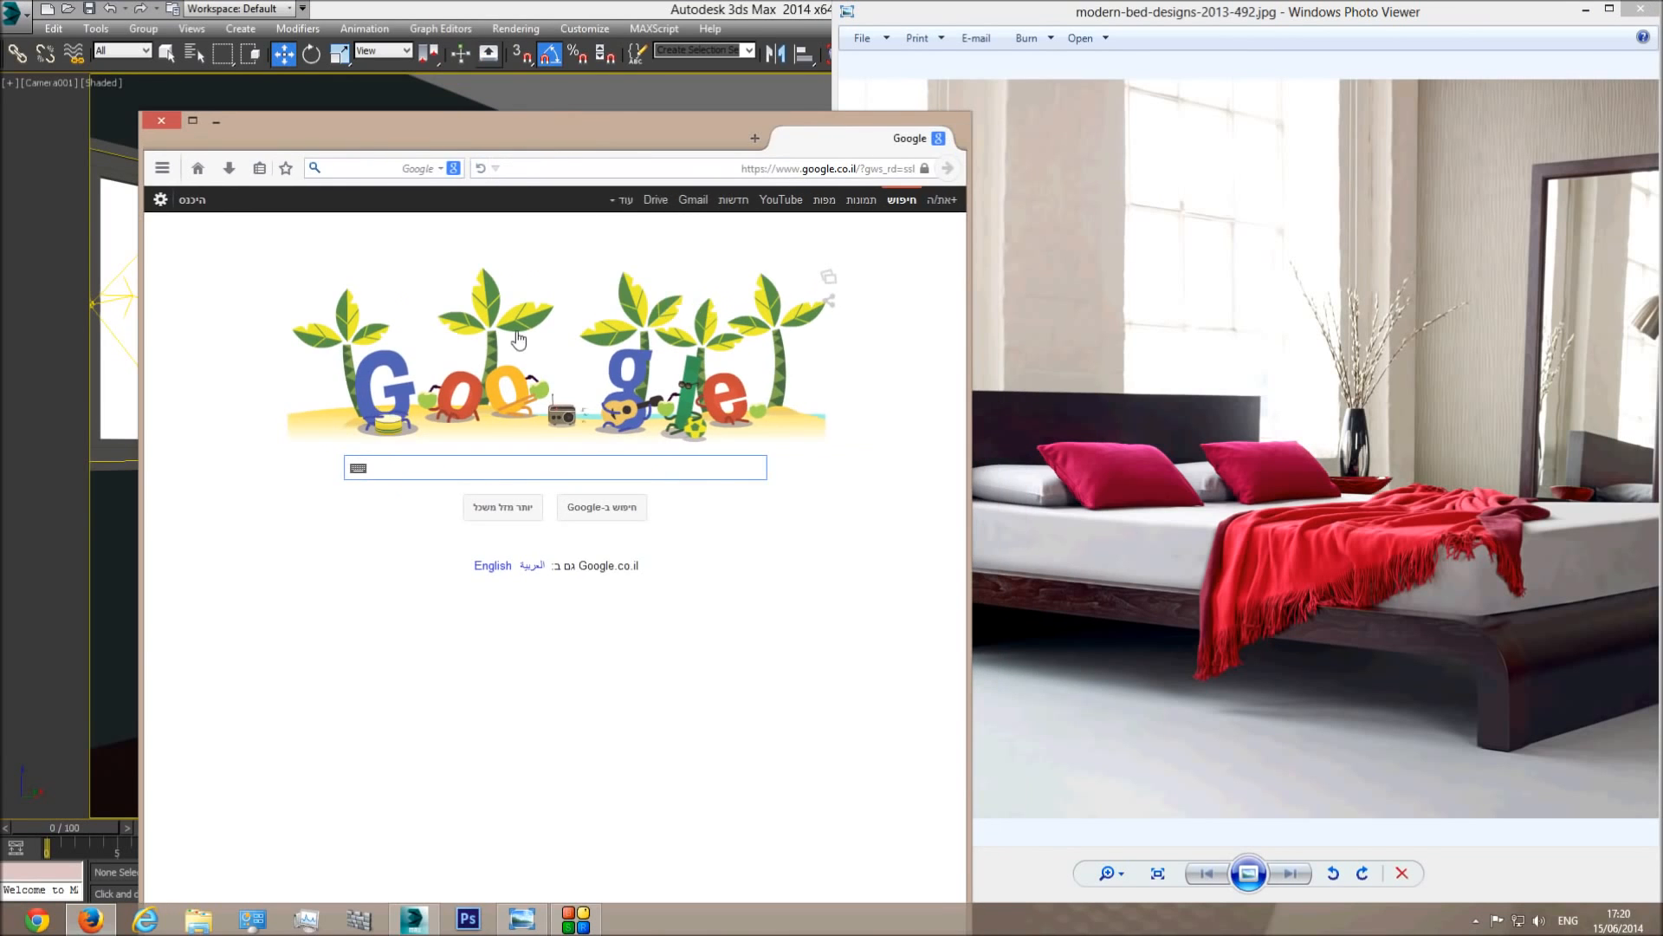
text(cgtextures)
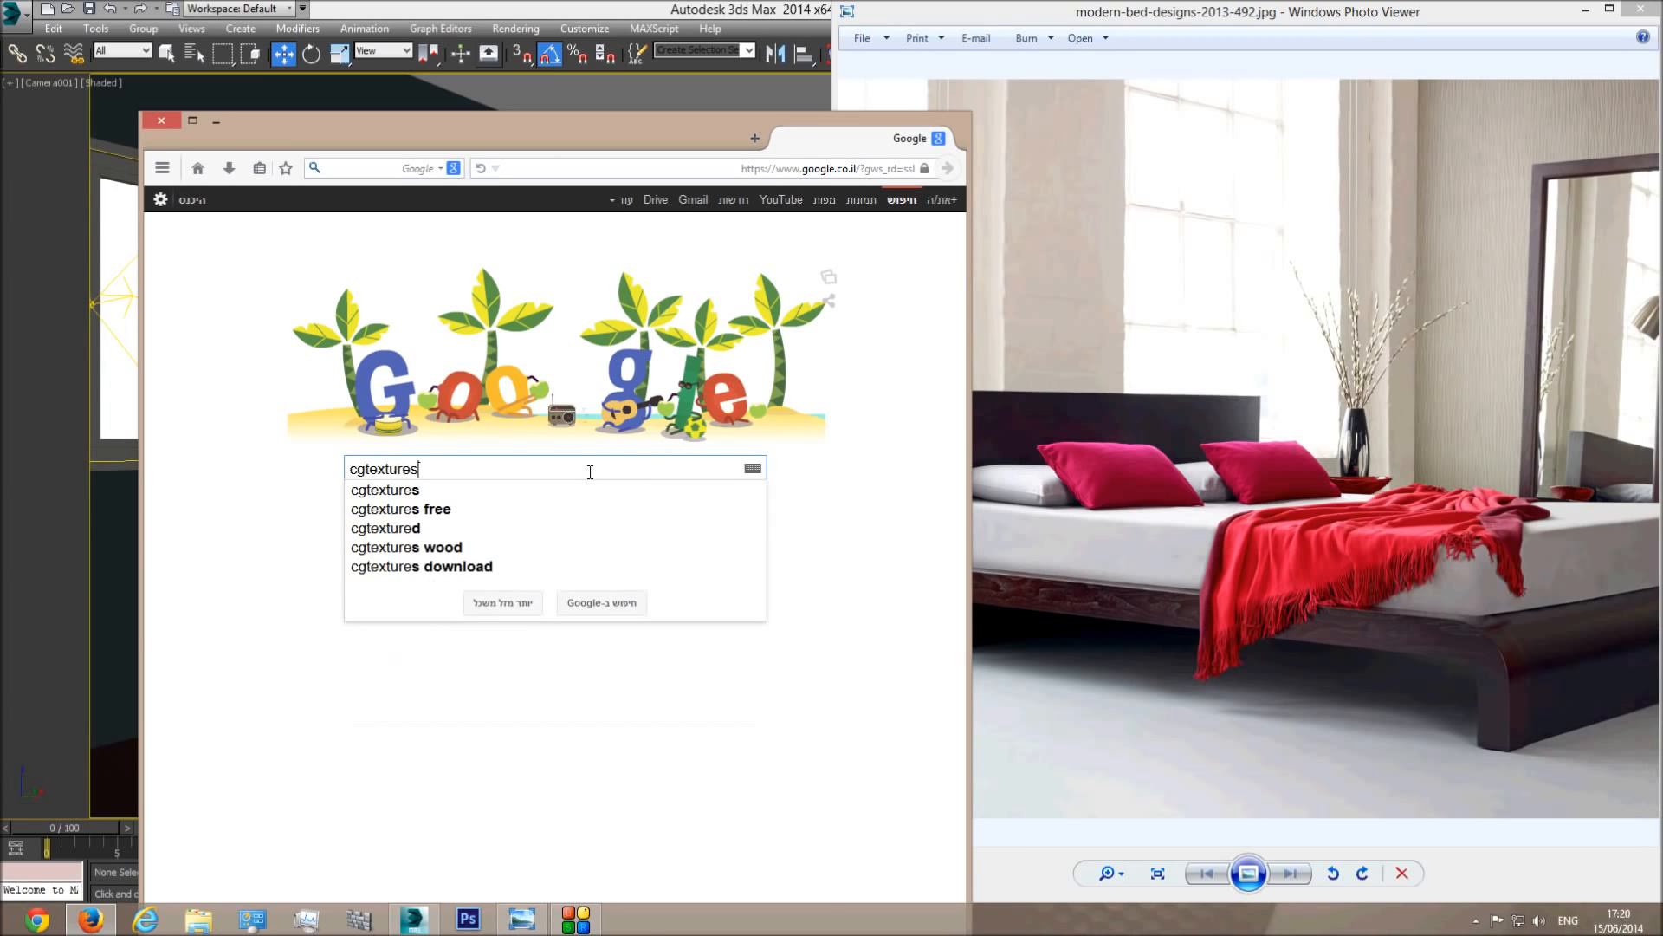
key(Return)
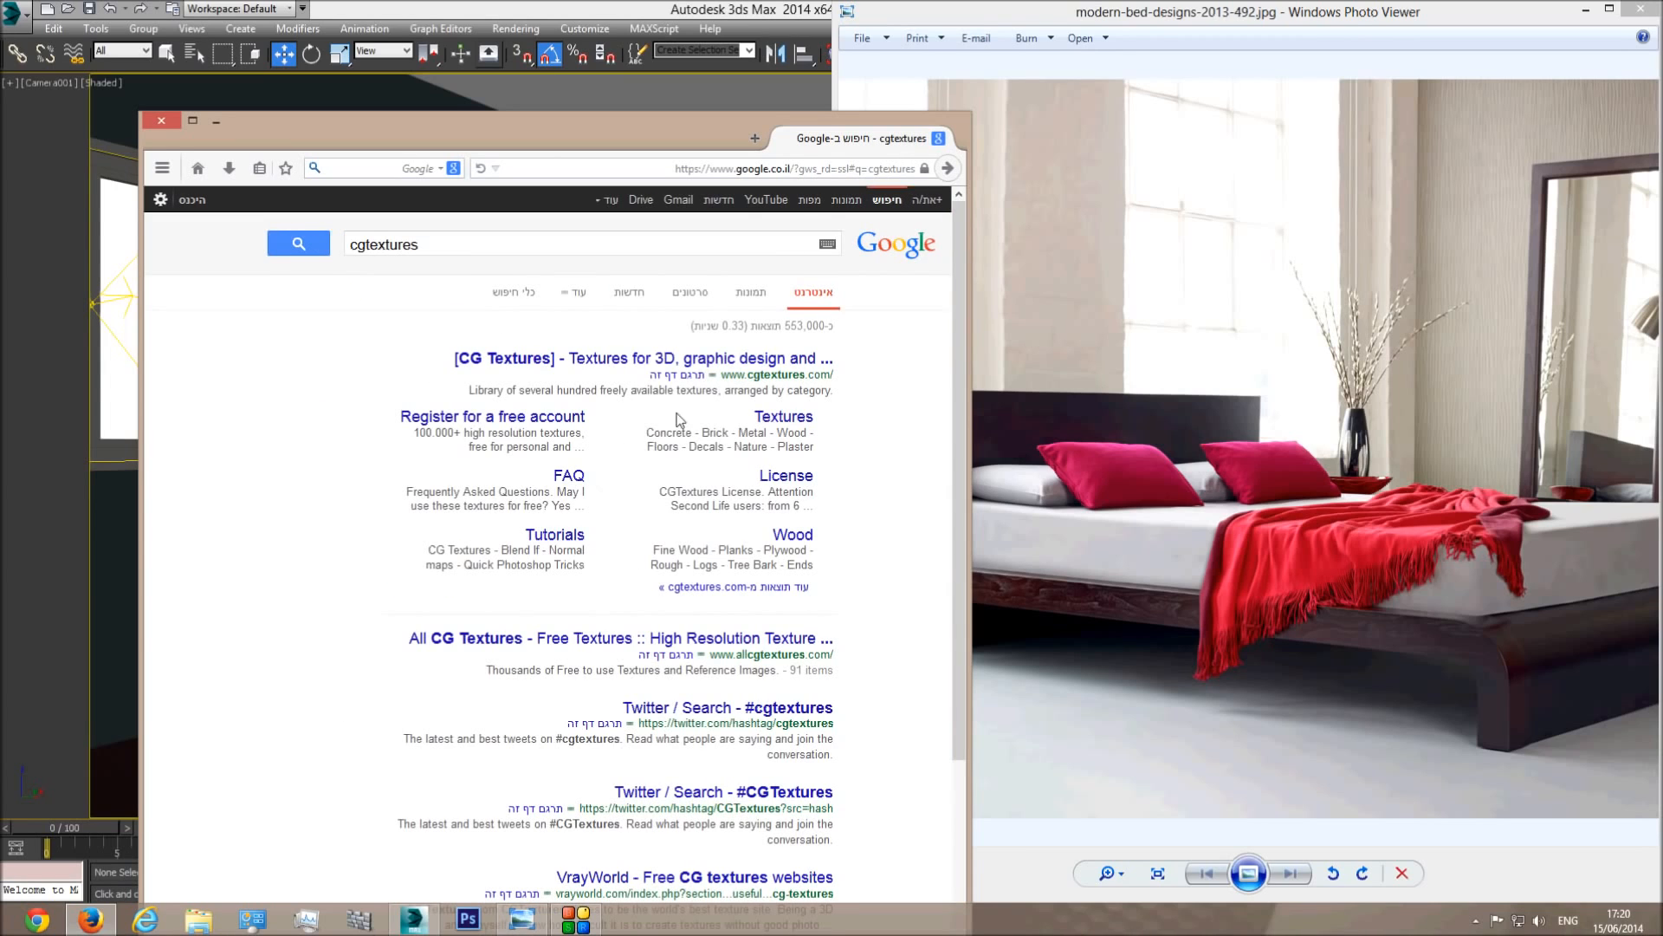
click(655, 370)
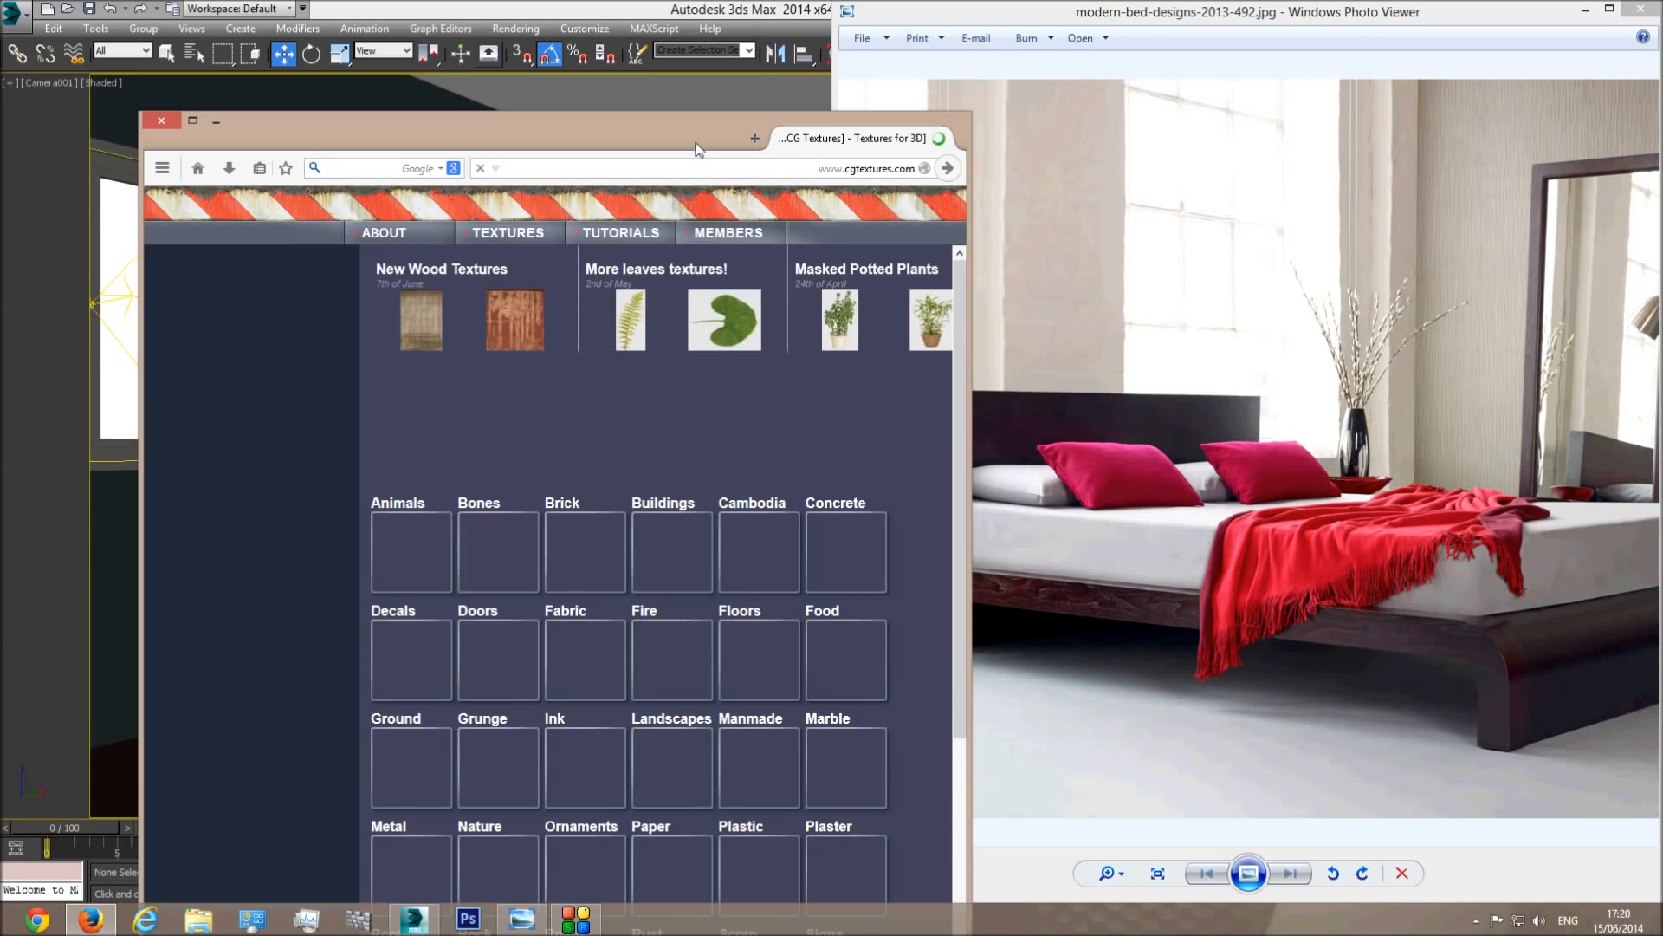
drag(693, 130, 2, 121)
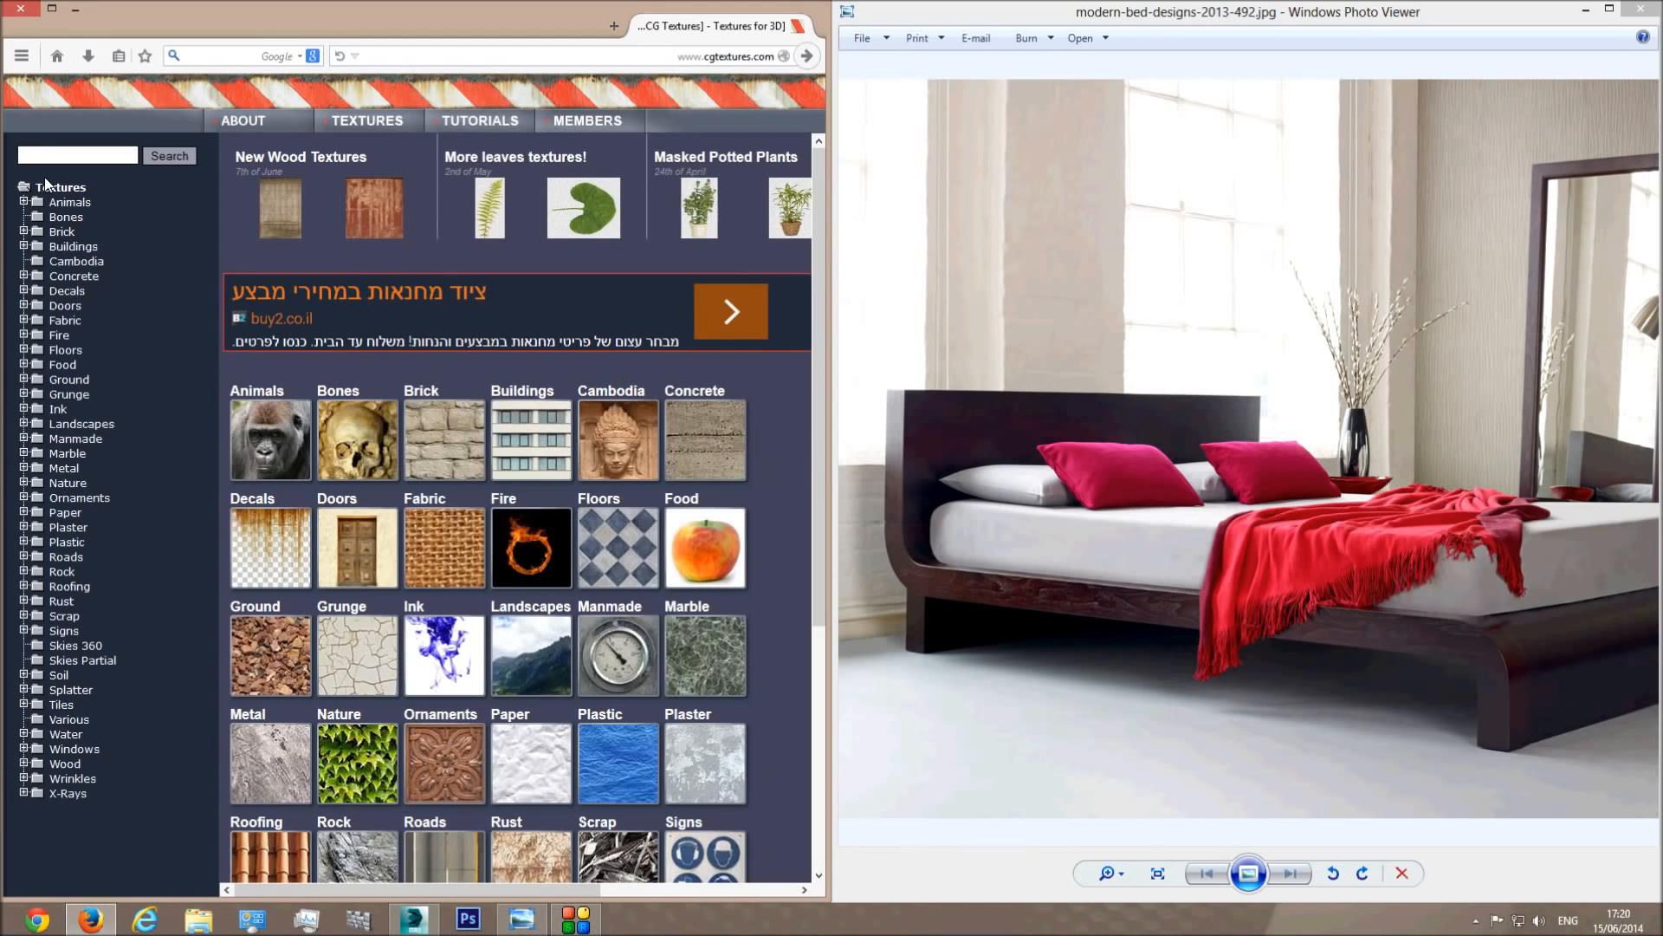
Open the Fine Wood subcategory of the Wood textures on CG Textures.
scroll(396, 538, down, 4)
click(452, 744)
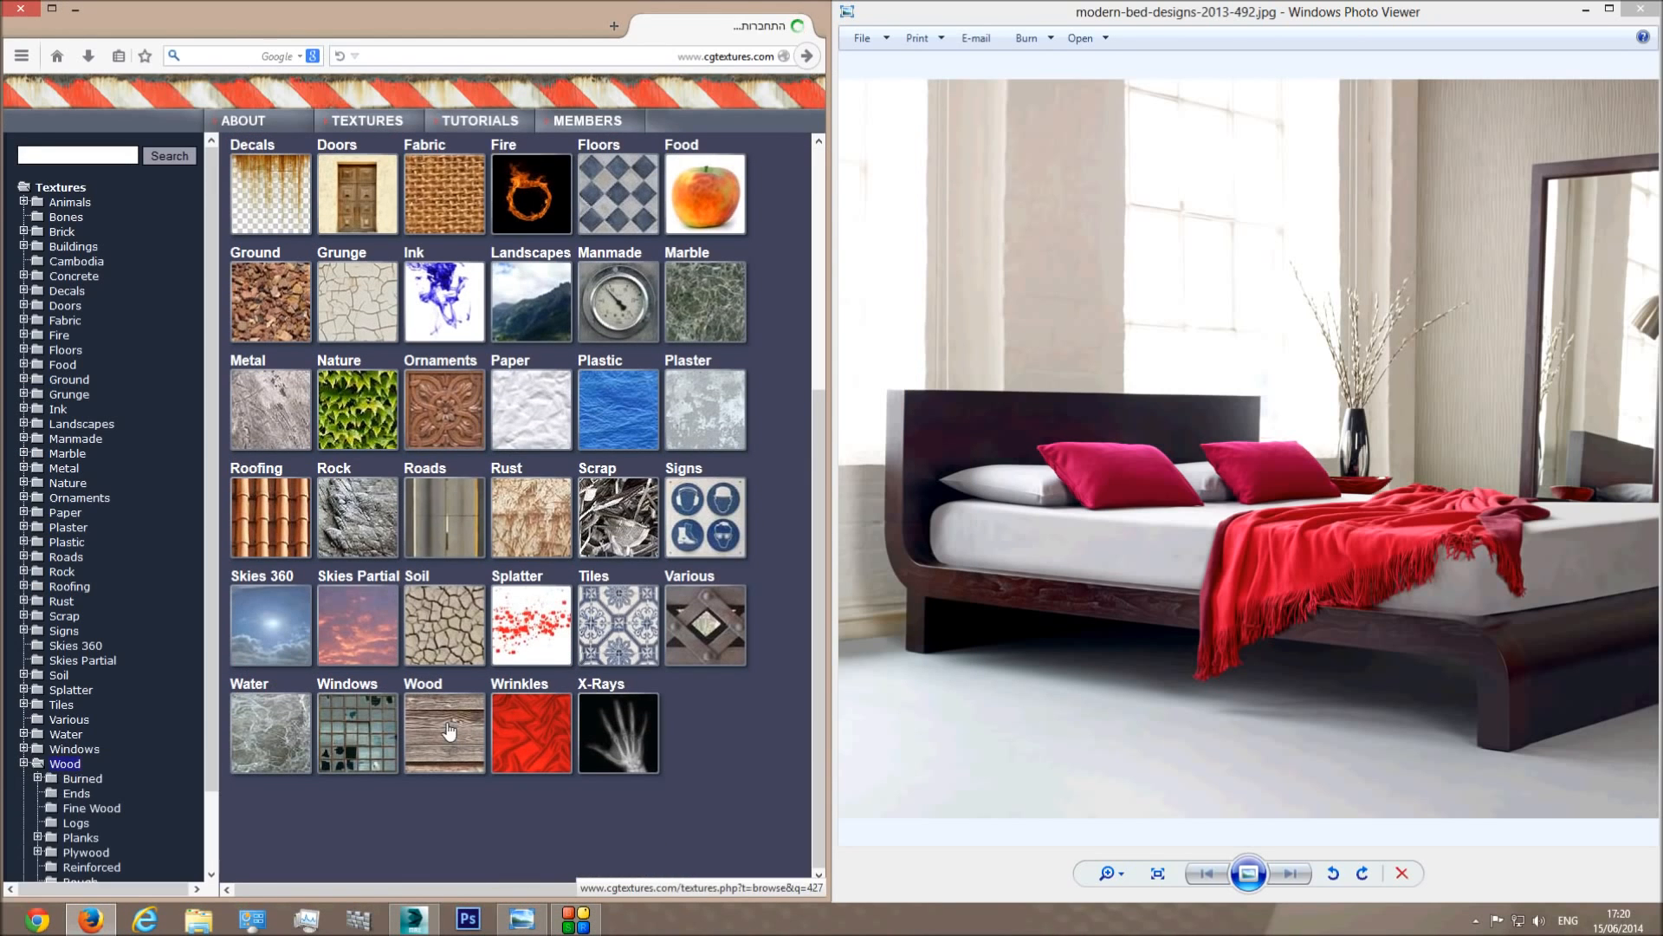
scroll(340, 387, down, 6)
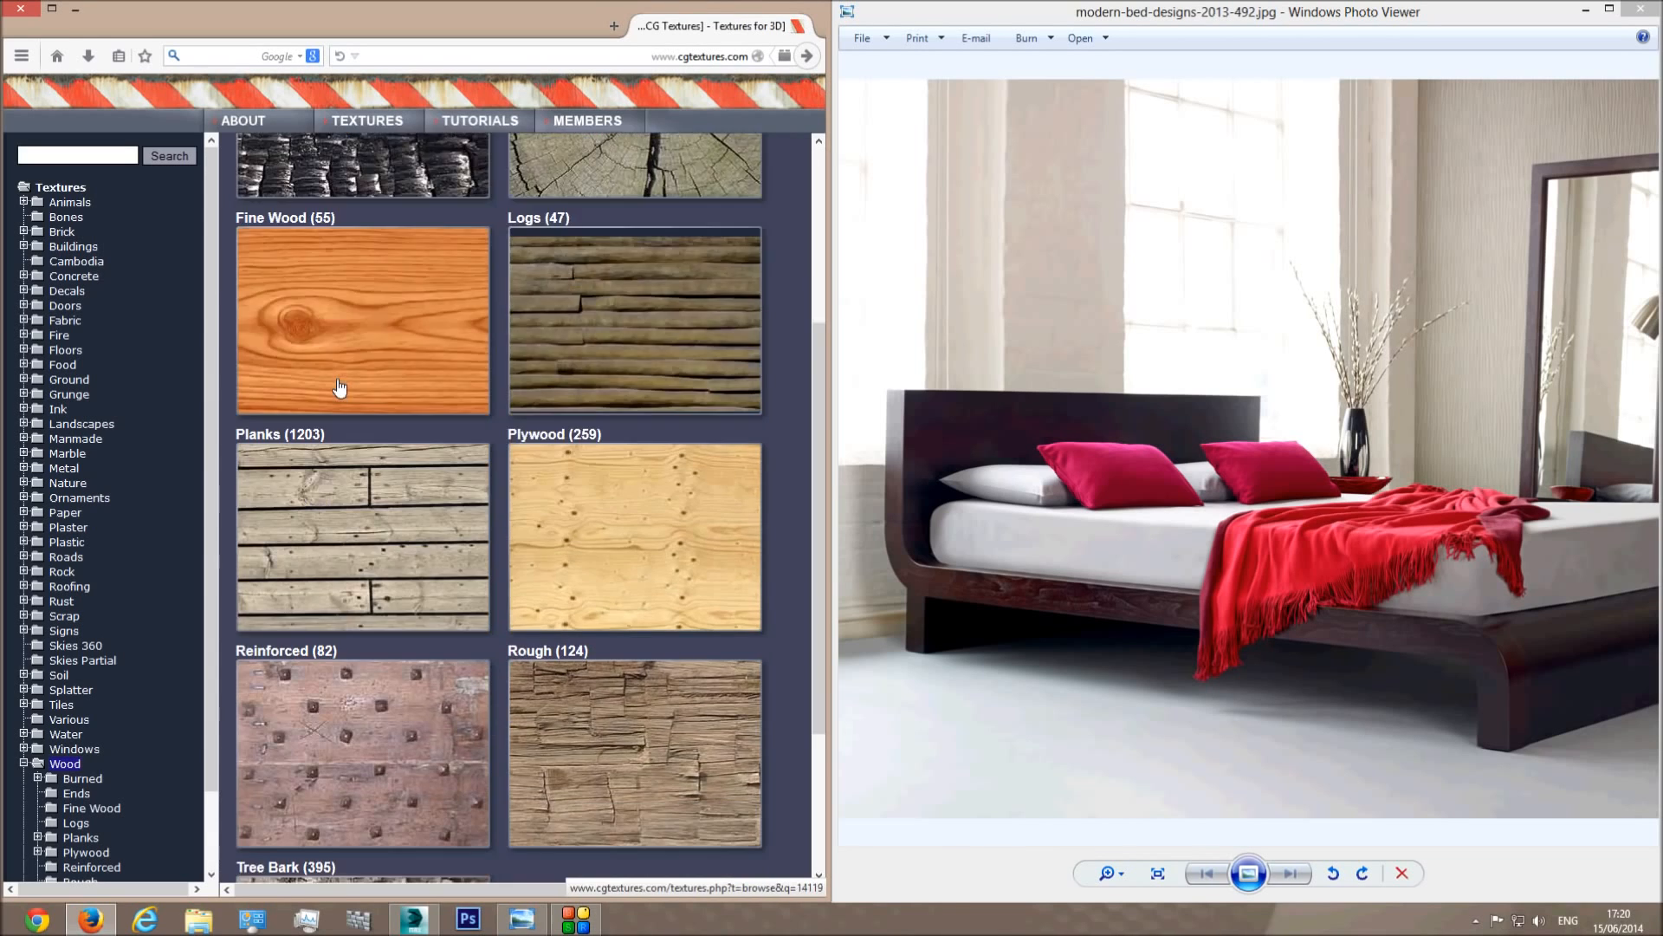
scroll(343, 389, up, 6)
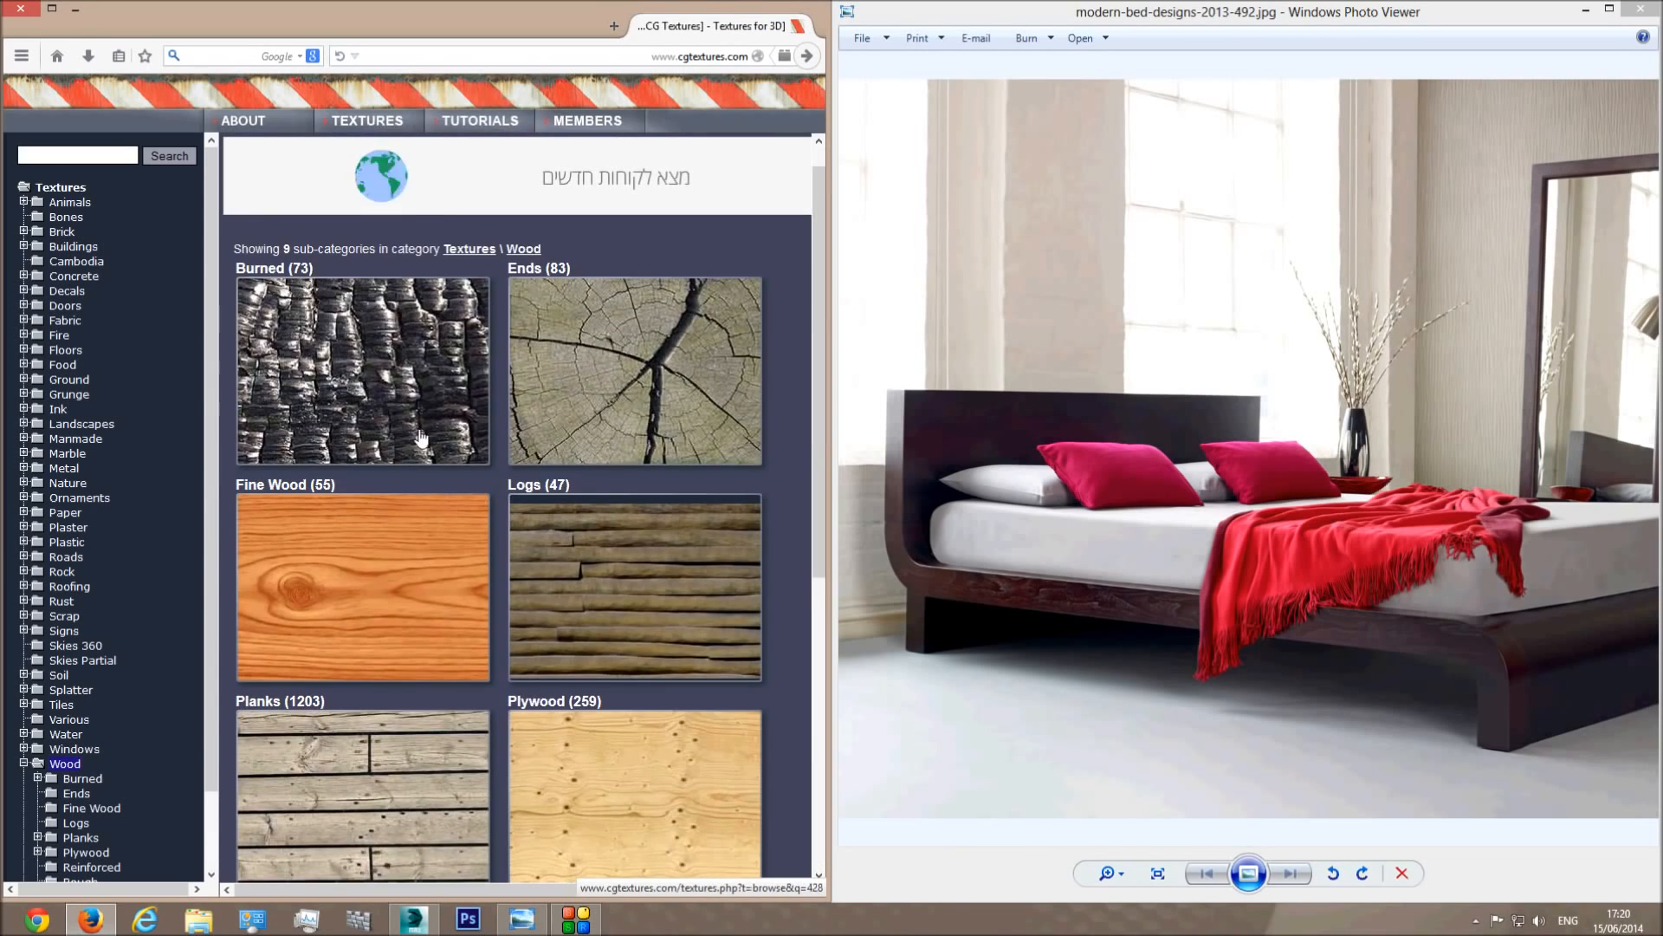
click(341, 567)
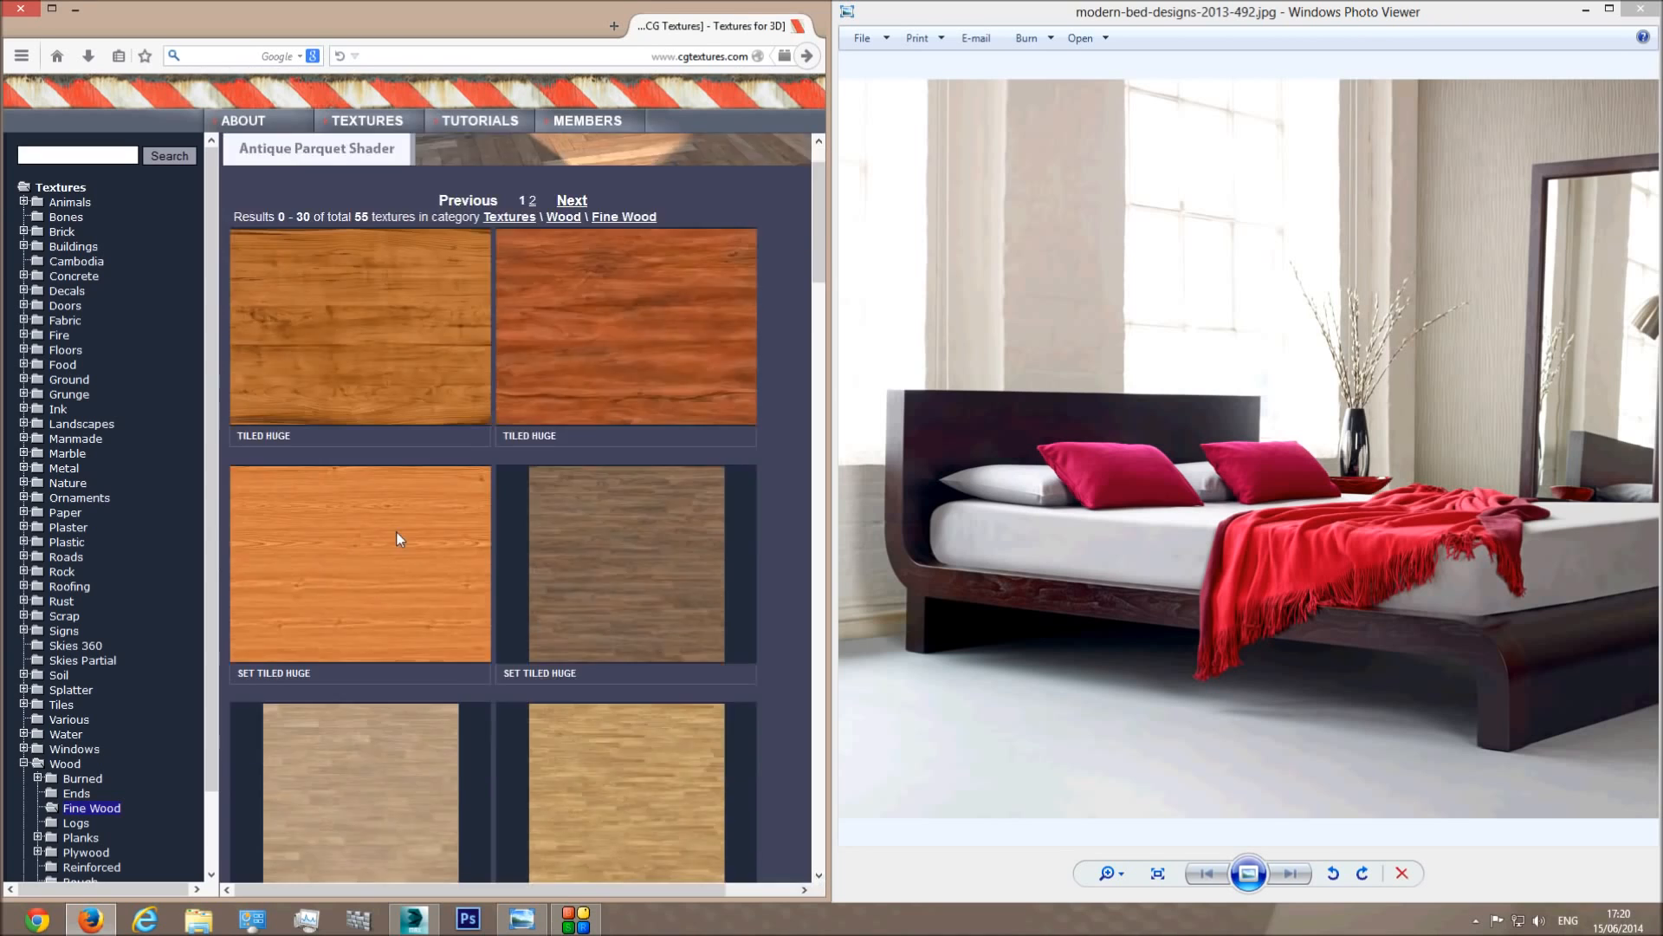
Browse both pages of the Fine Wood textures for a dark wood matching the bed in the reference photo.
scroll(396, 532, down, 15)
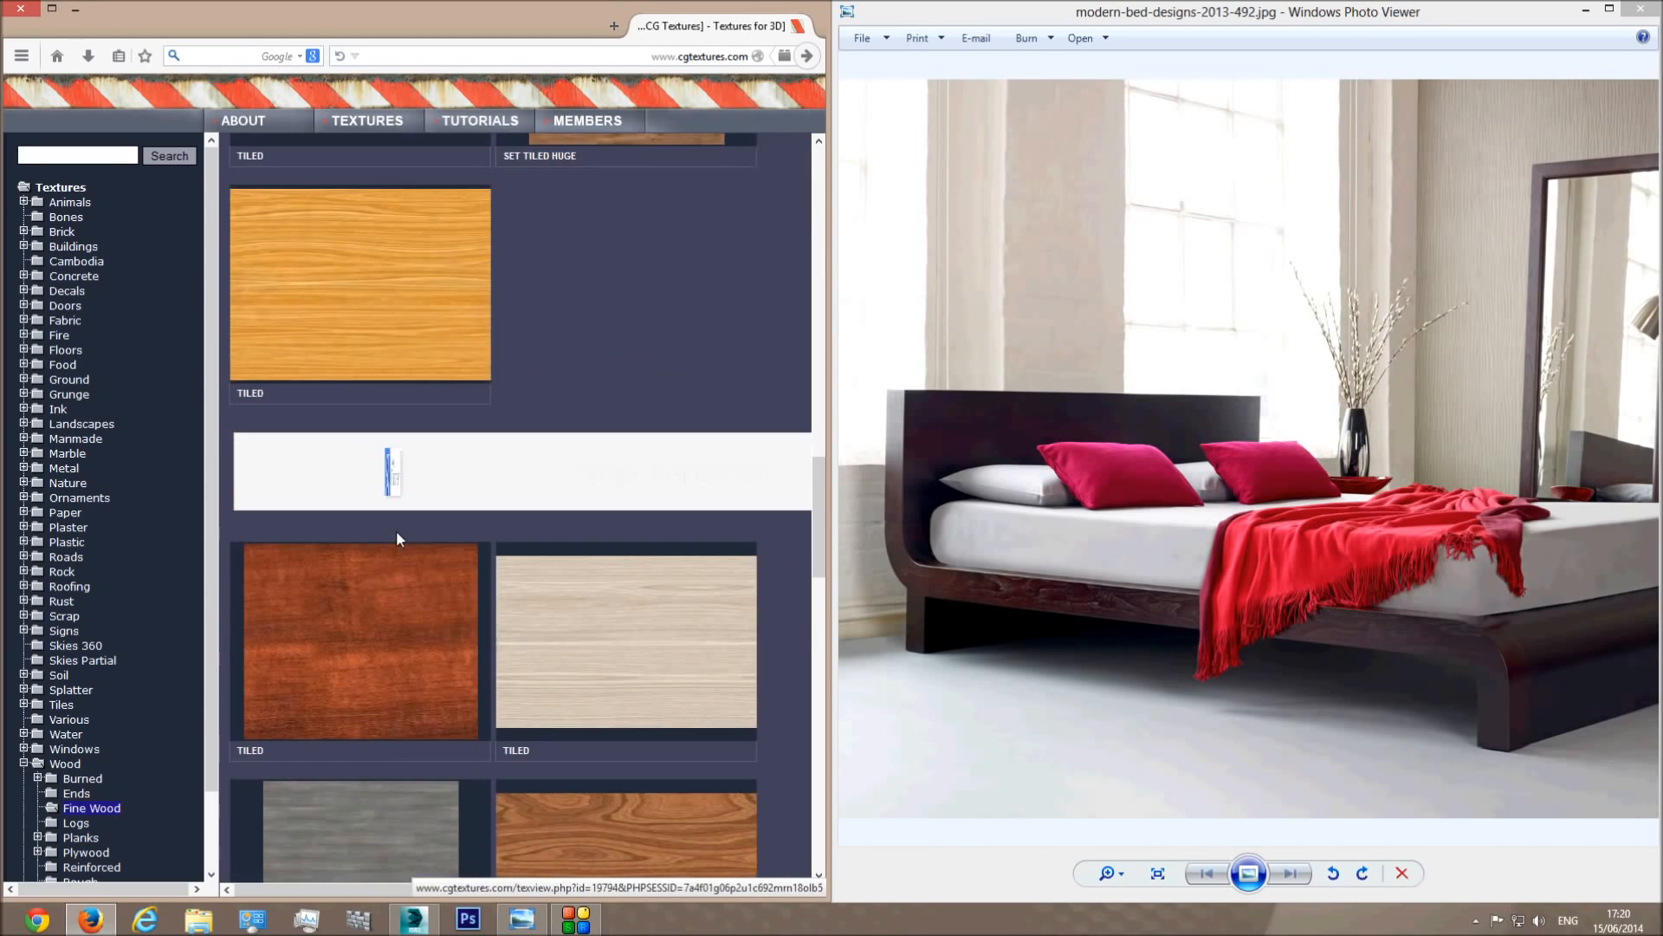
scroll(397, 532, down, 10)
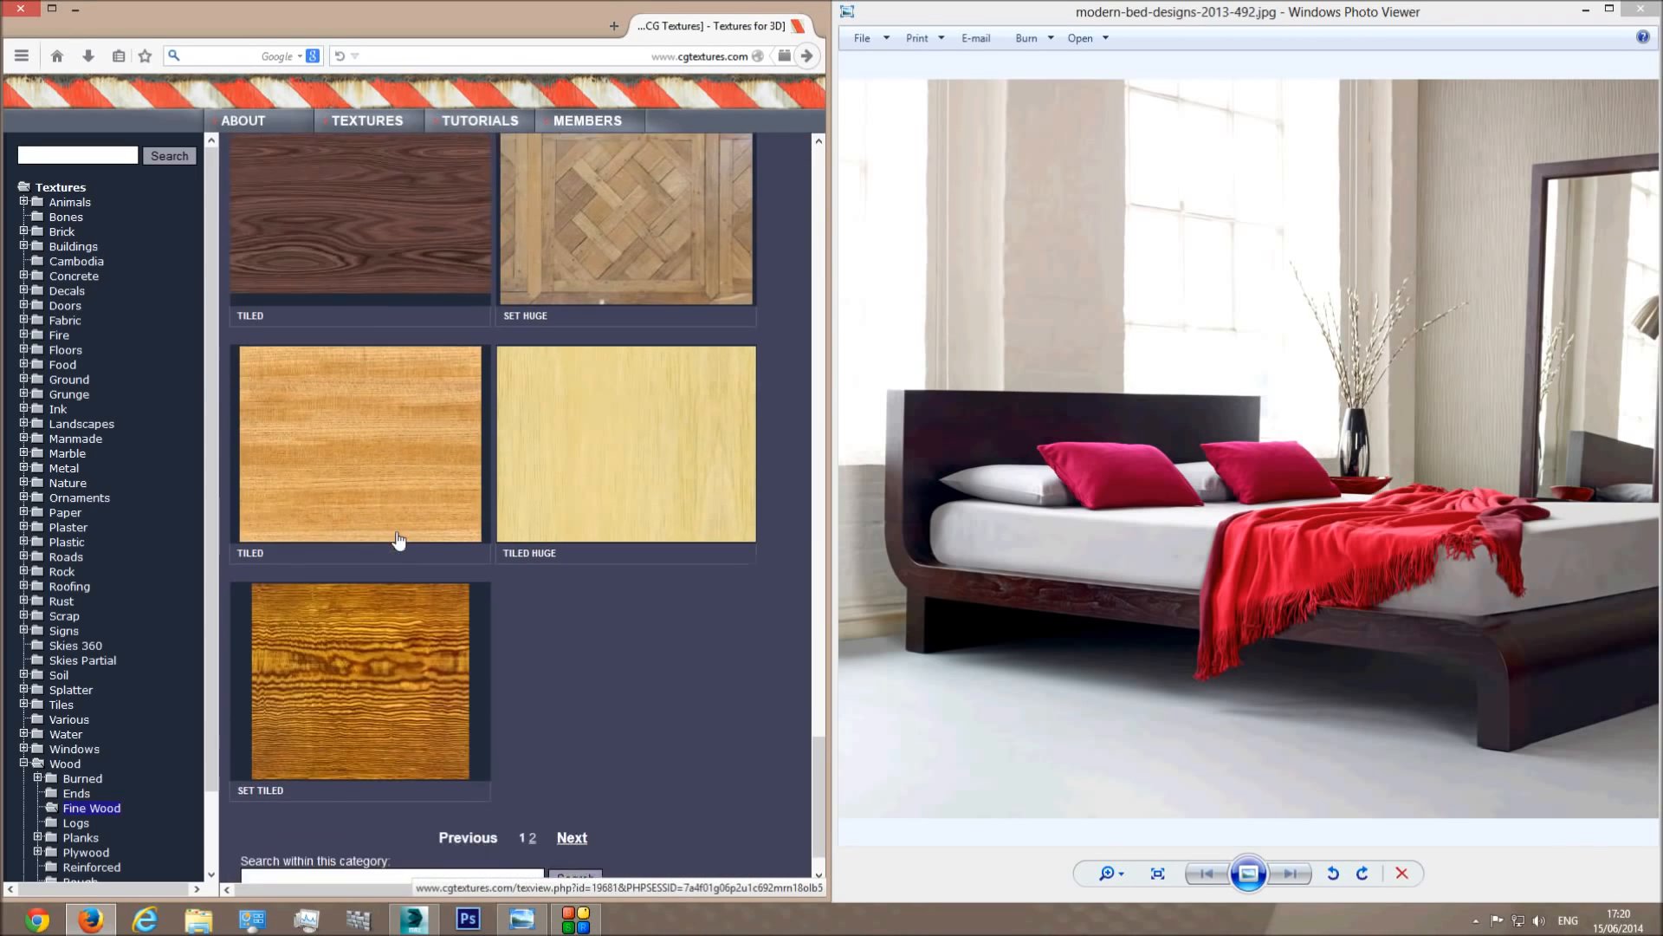
click(532, 780)
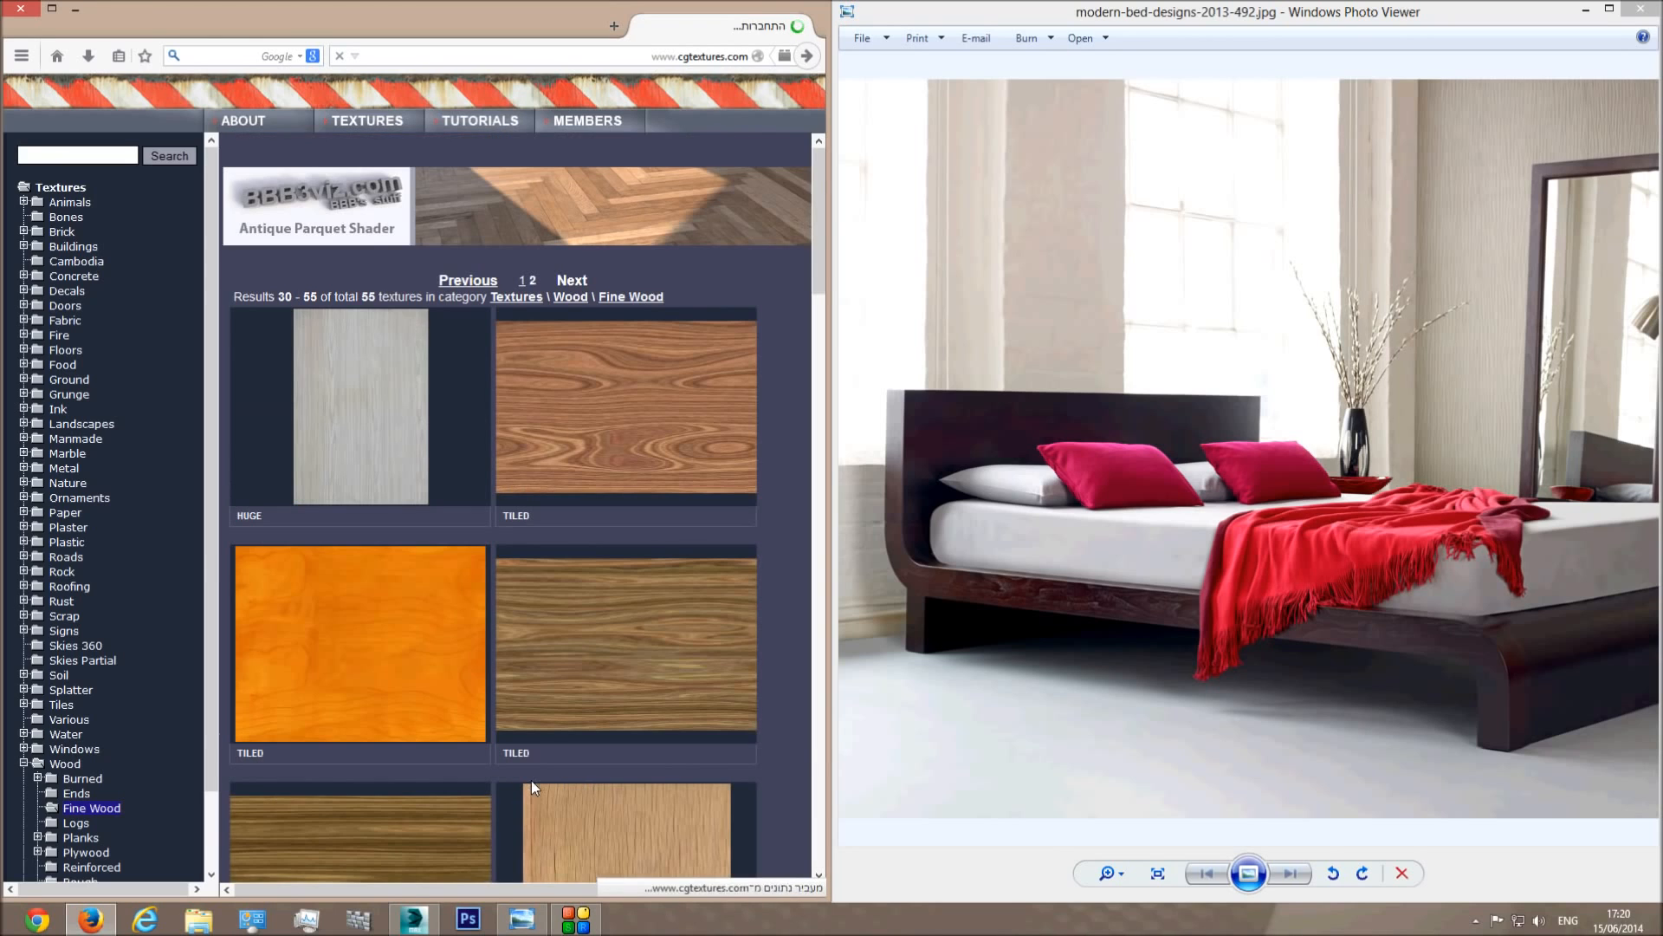
scroll(532, 779, down, 15)
scroll(531, 706, down, 10)
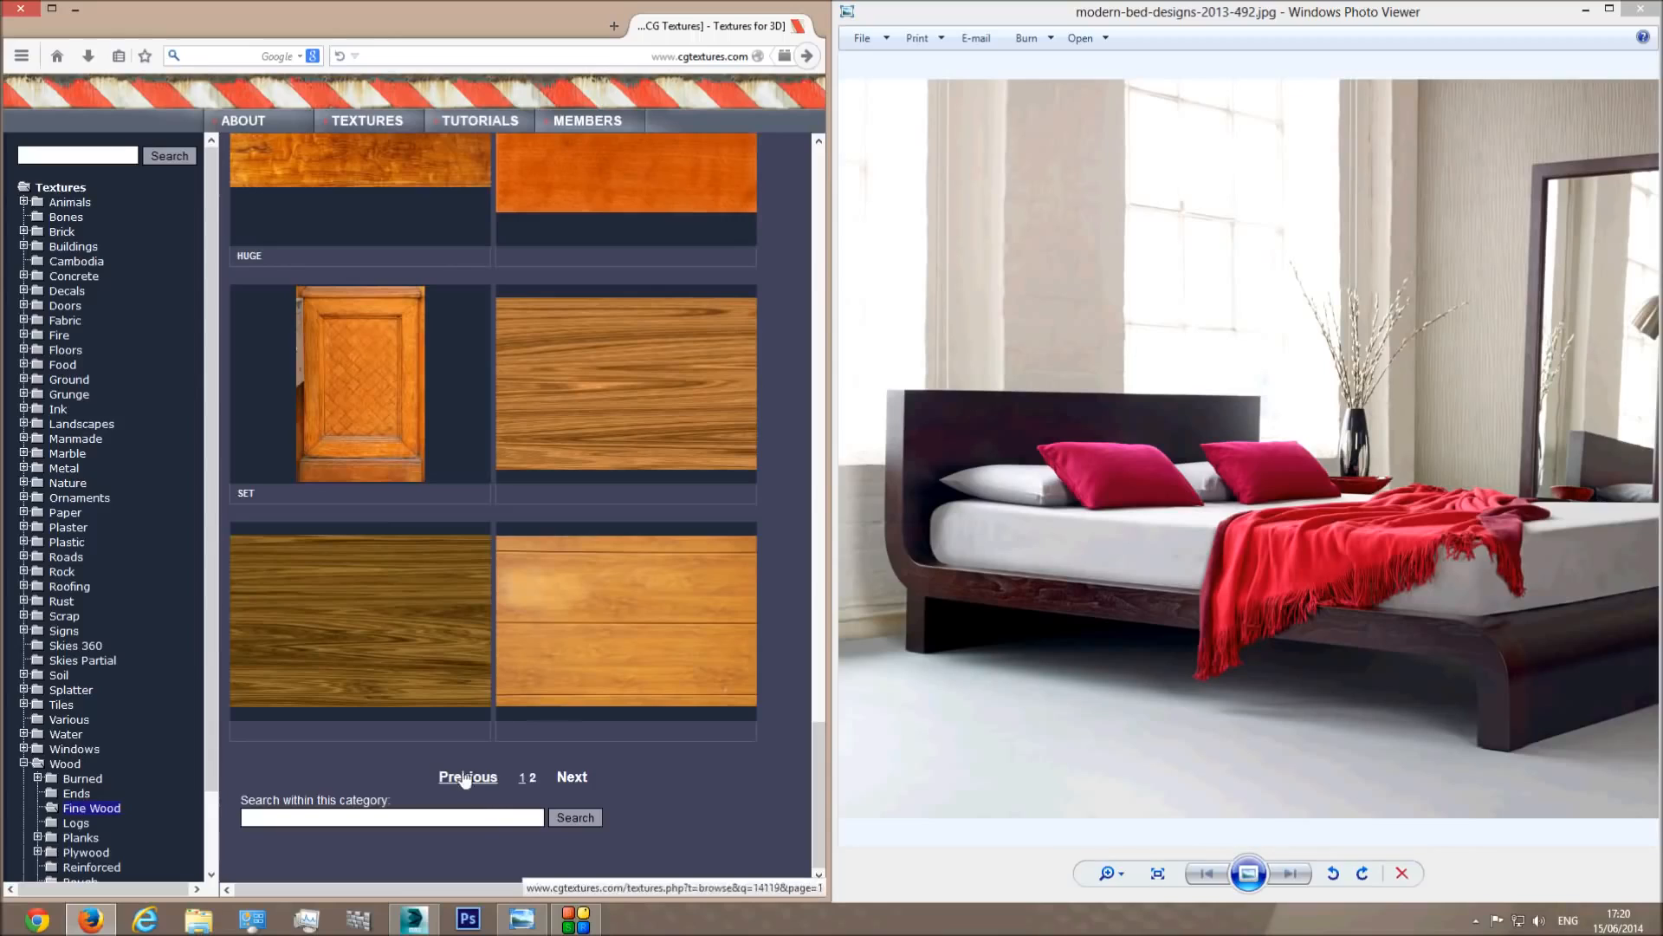
Leave the texture site and open the google.co.il search page.
click(386, 57)
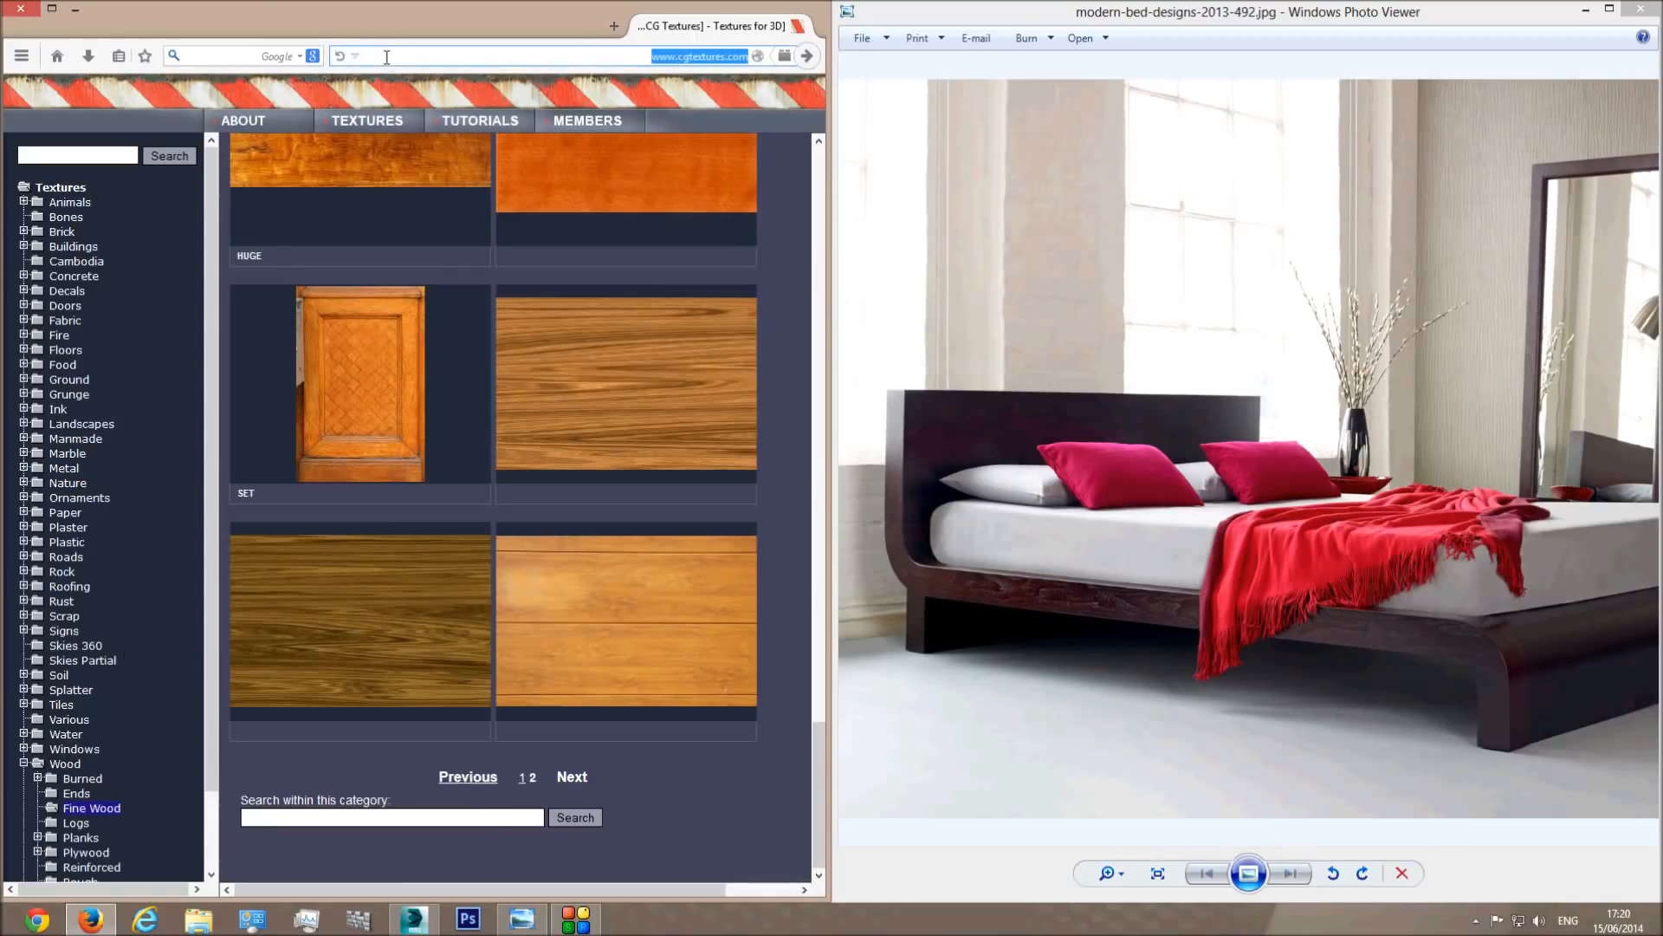
text(google.co.il/)
key(Down)
key(Return)
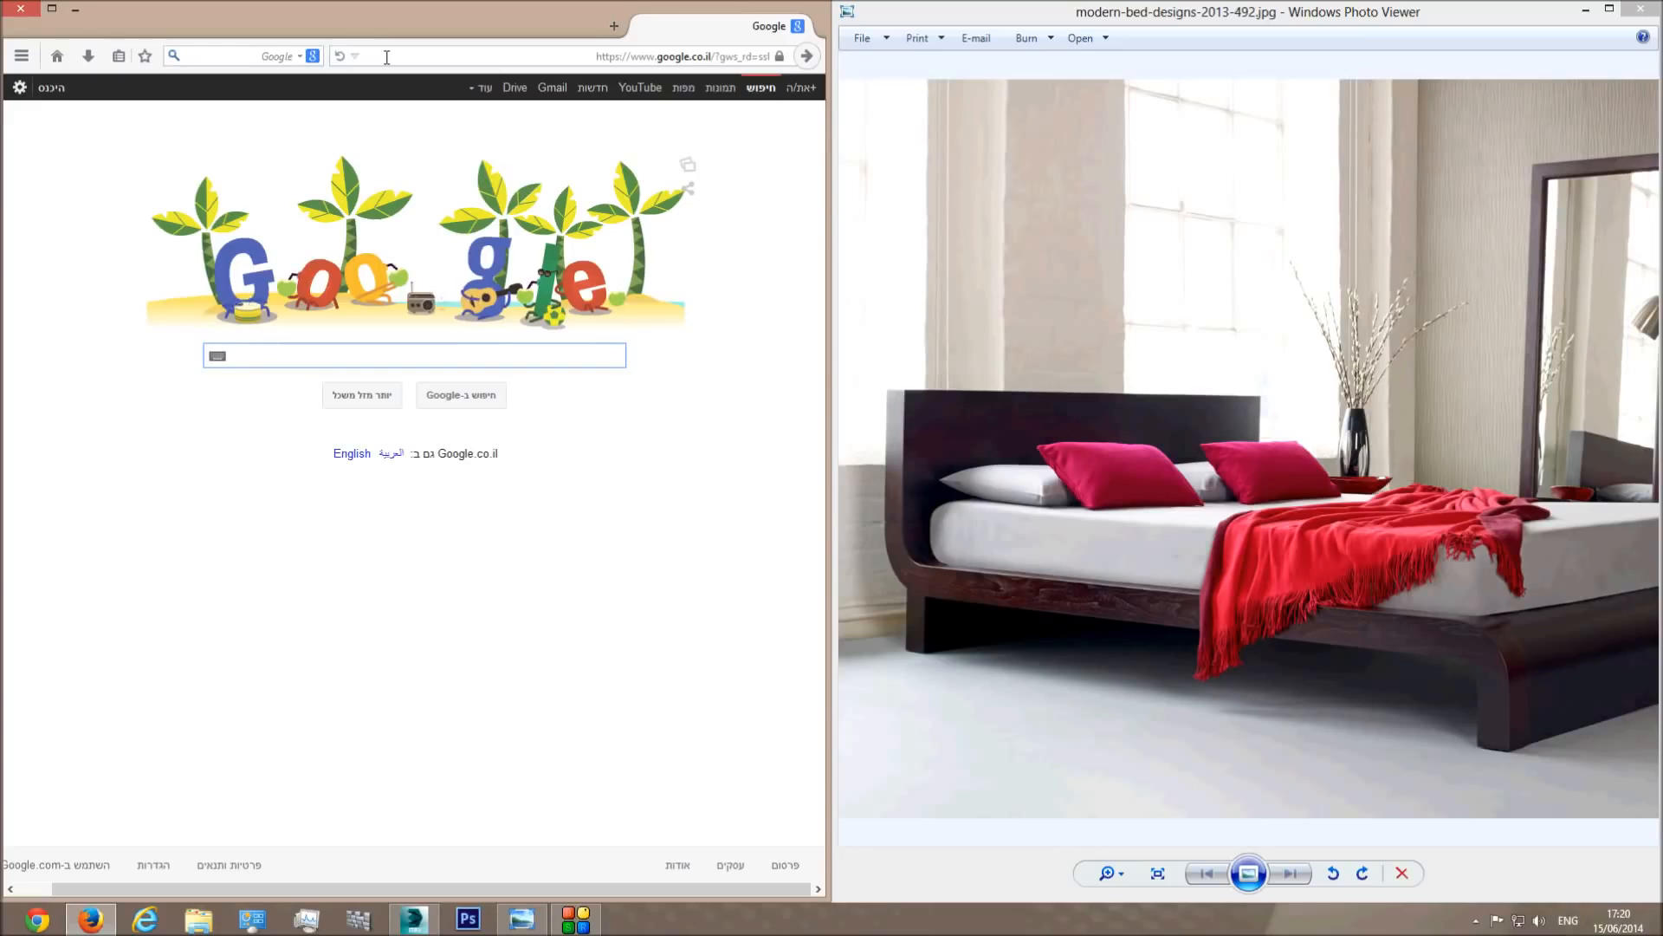
Search Google for "dark wood texture".
text(wood)
key(BackSpace)
key(BackSpace)
key(BackSpace)
key(BackSpace)
text(dark)
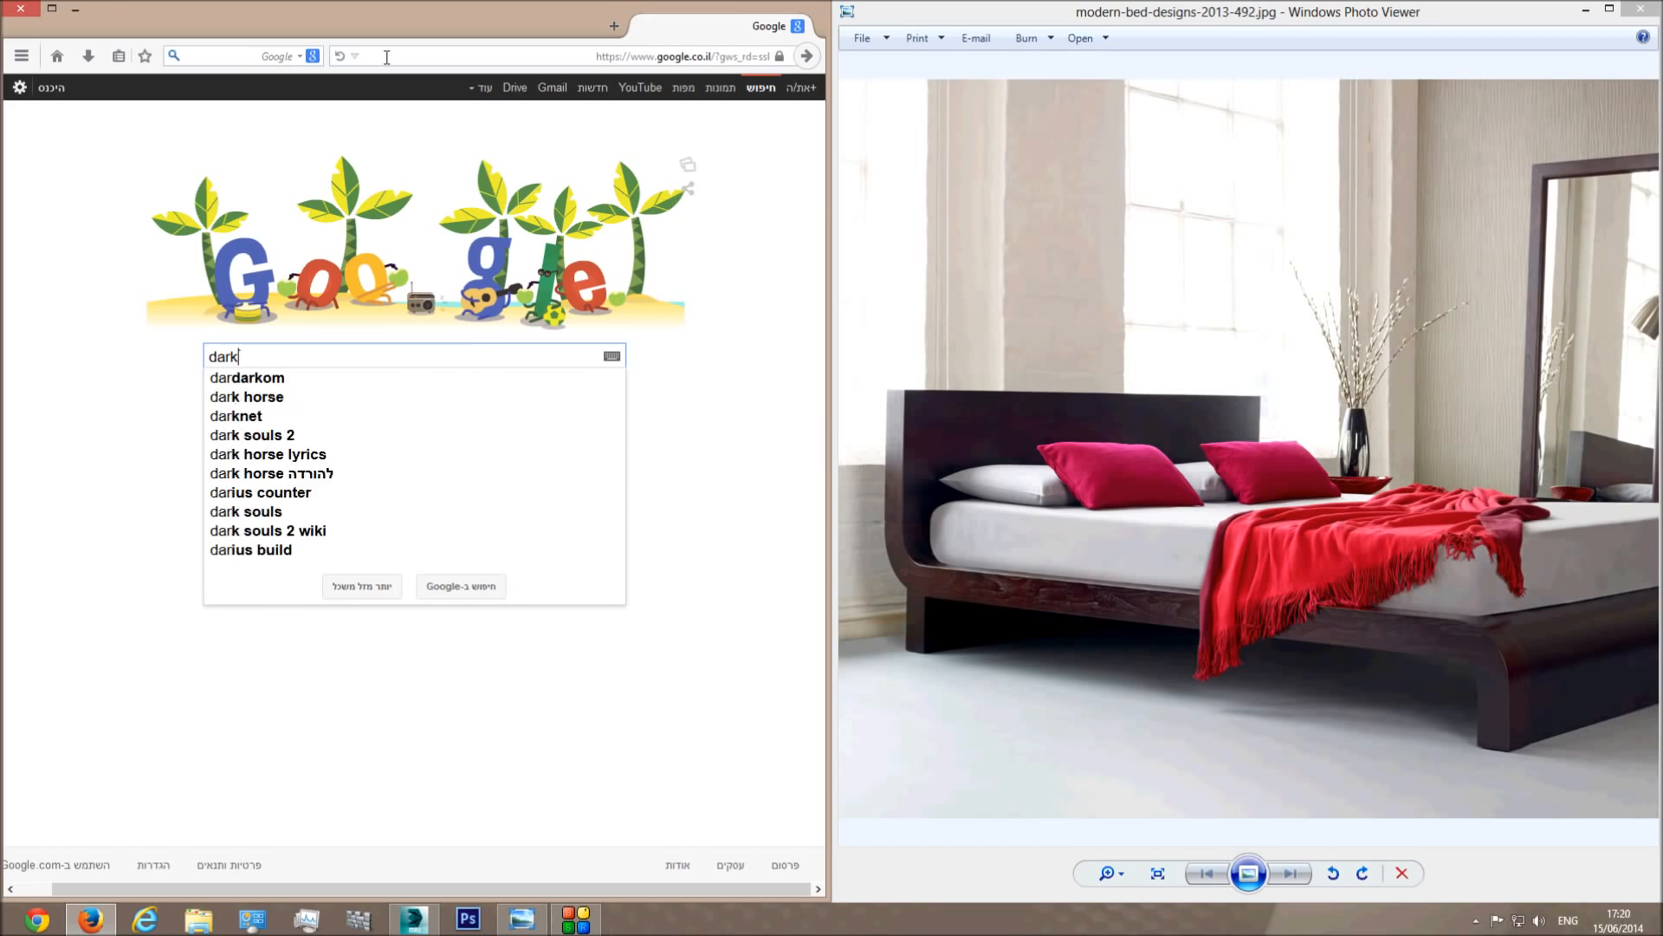
text( wood texture)
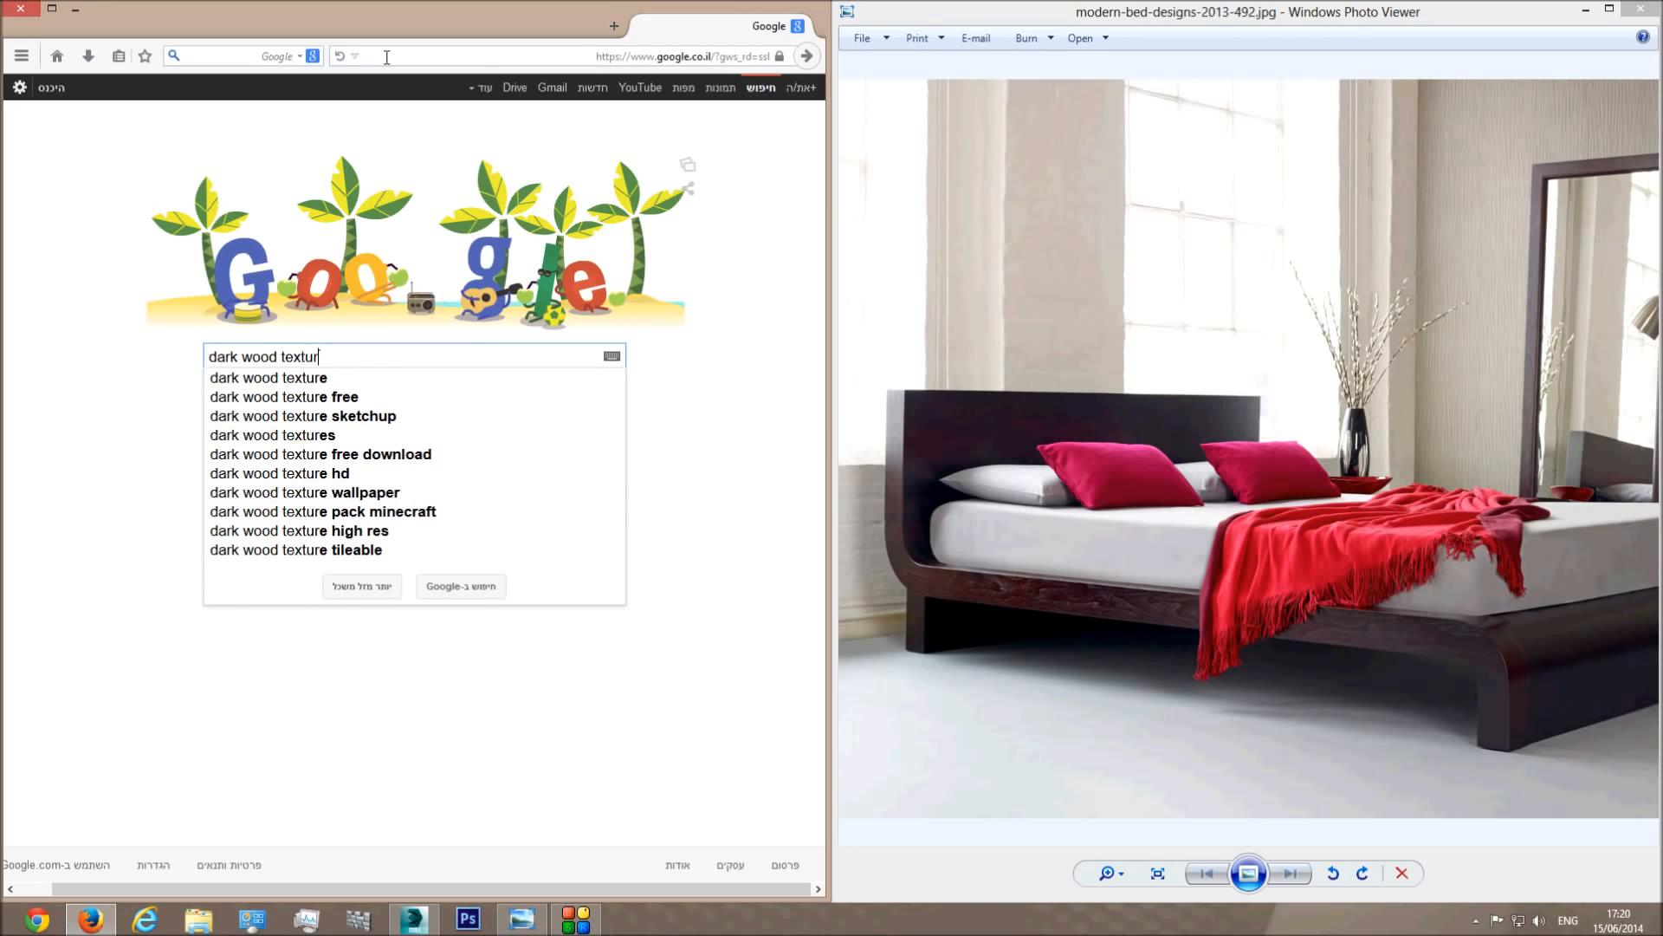
key(Return)
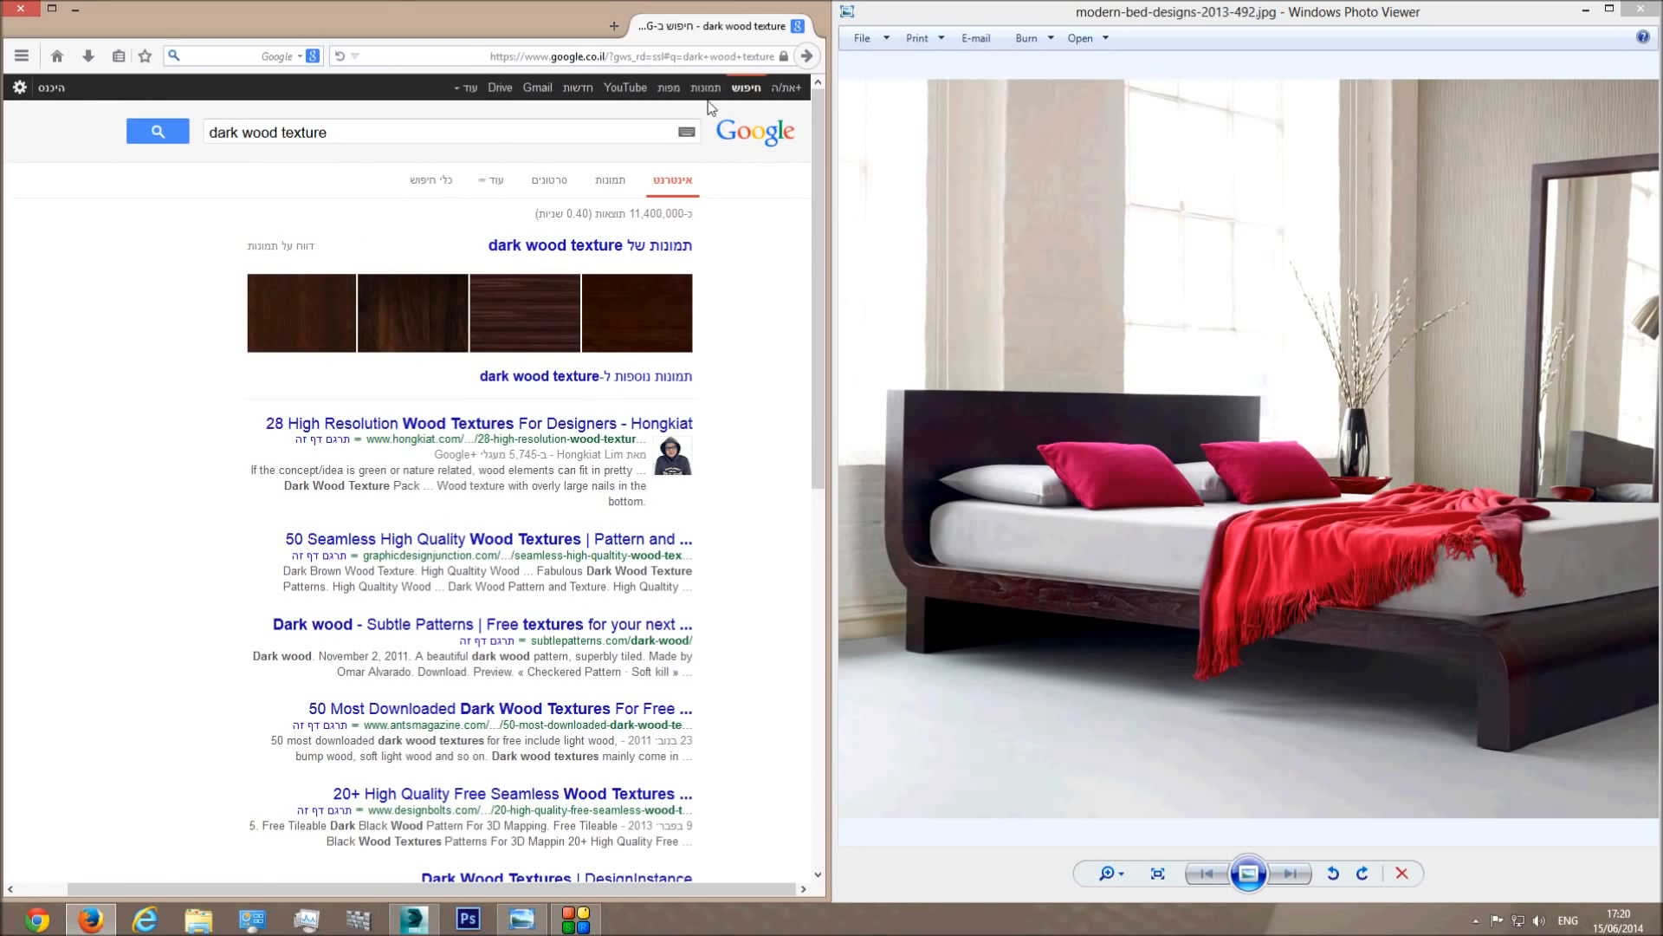
Show the image results and open the reddish-brown dark wood texture from lughertexture.com as a standalone image.
click(709, 91)
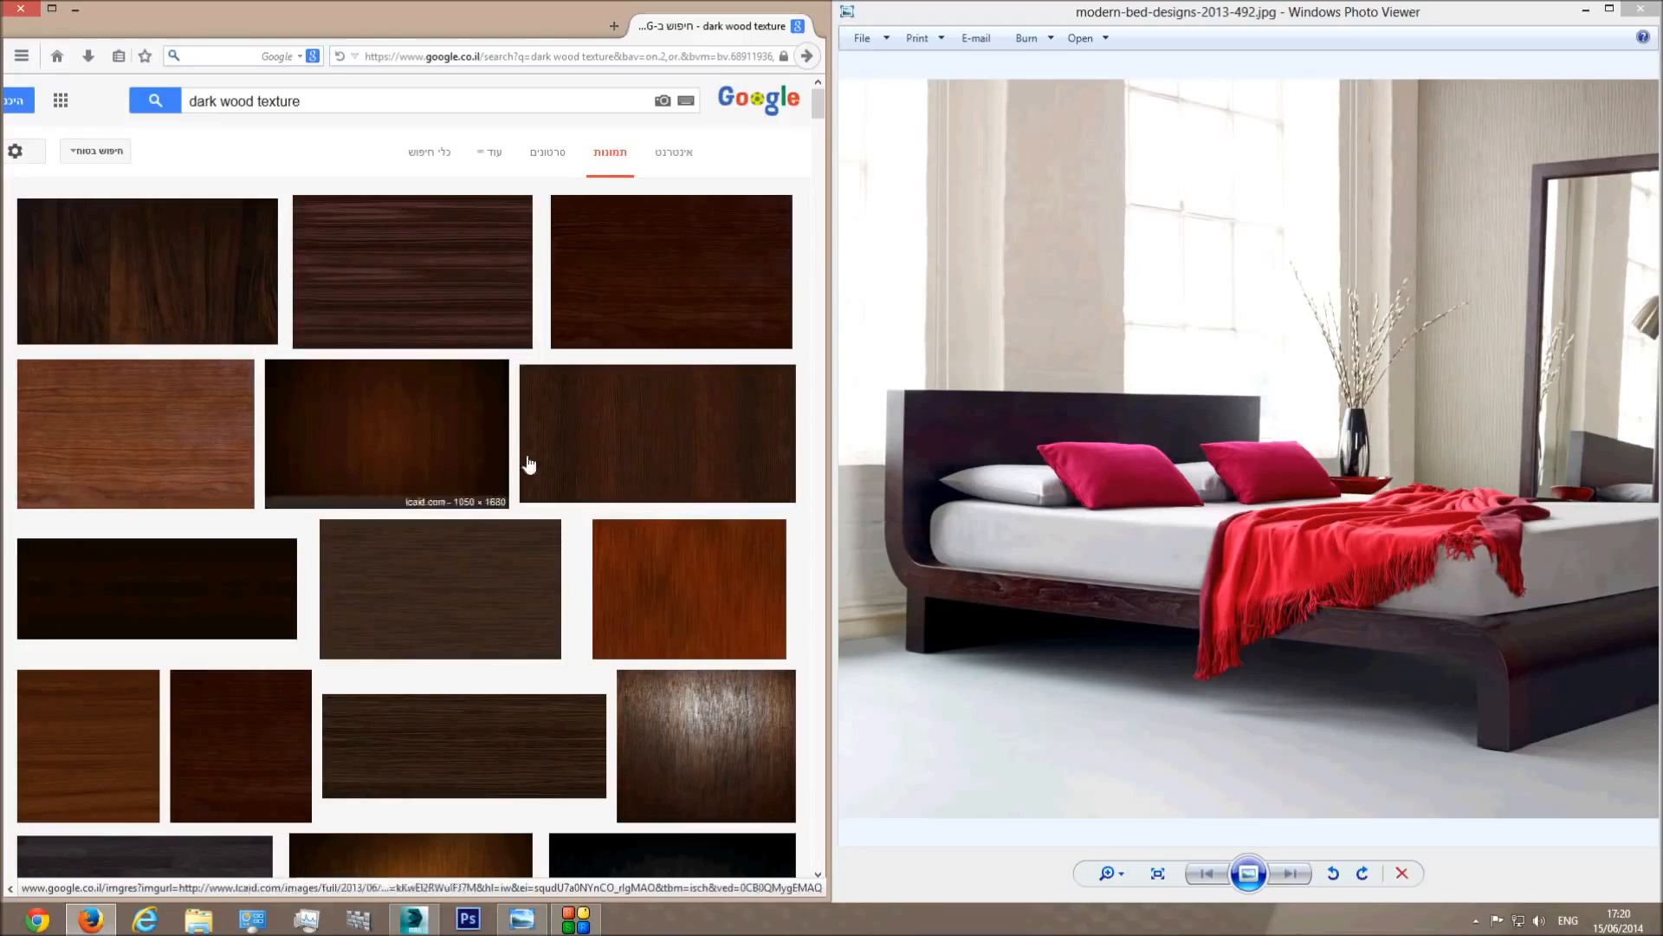
click(269, 723)
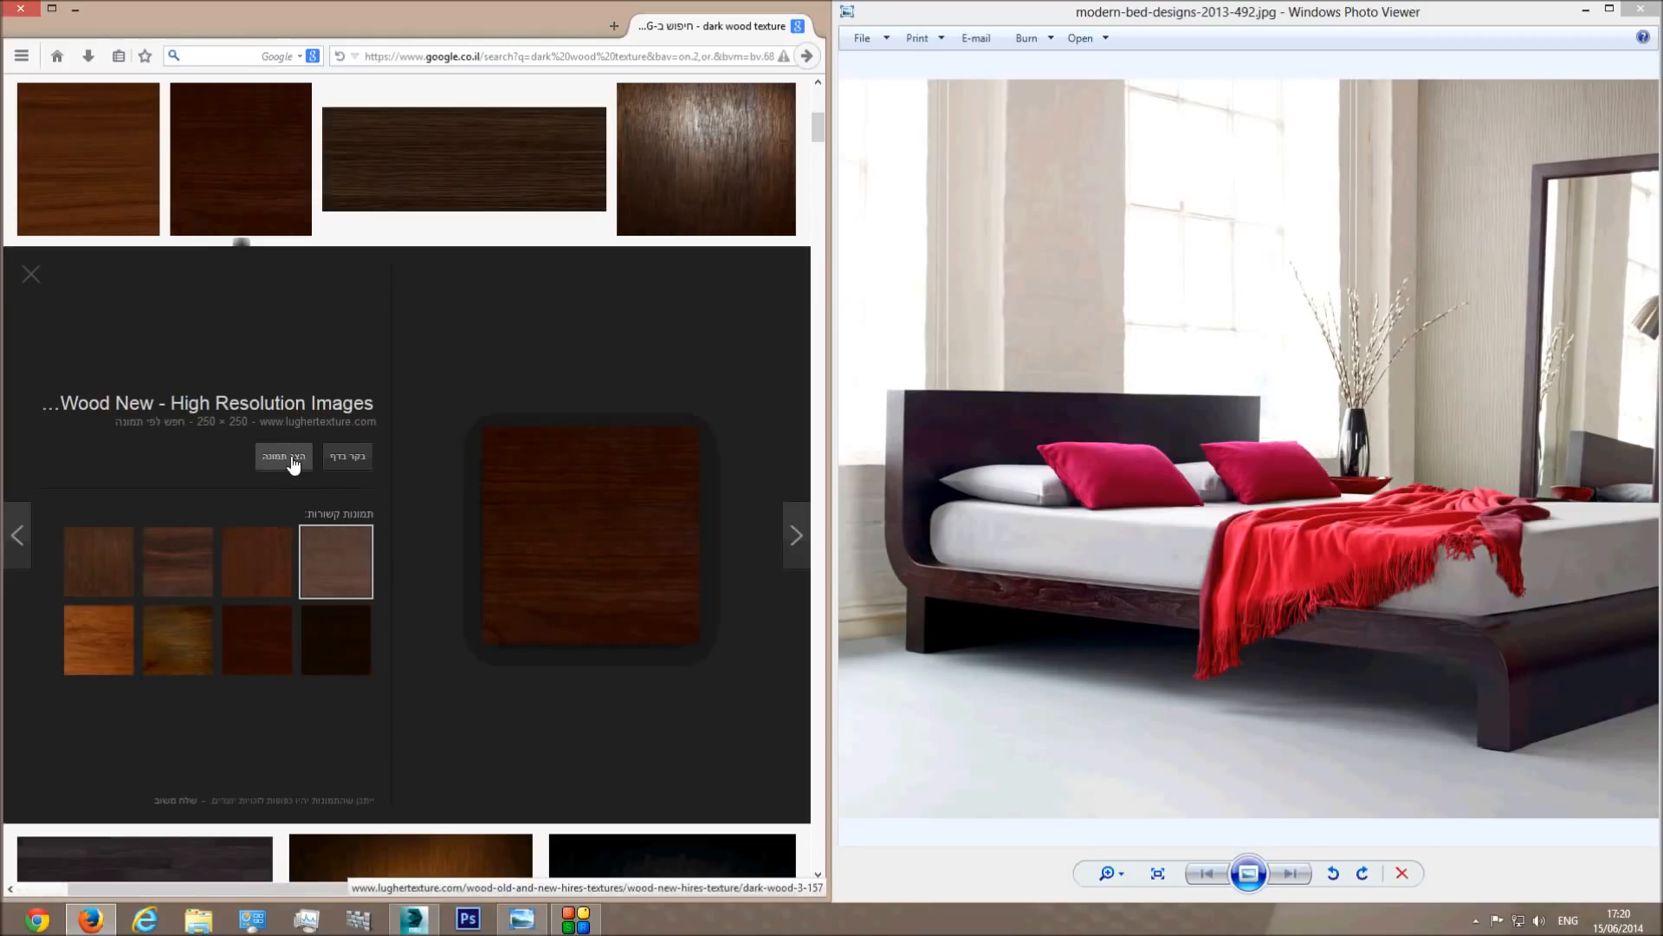
click(293, 465)
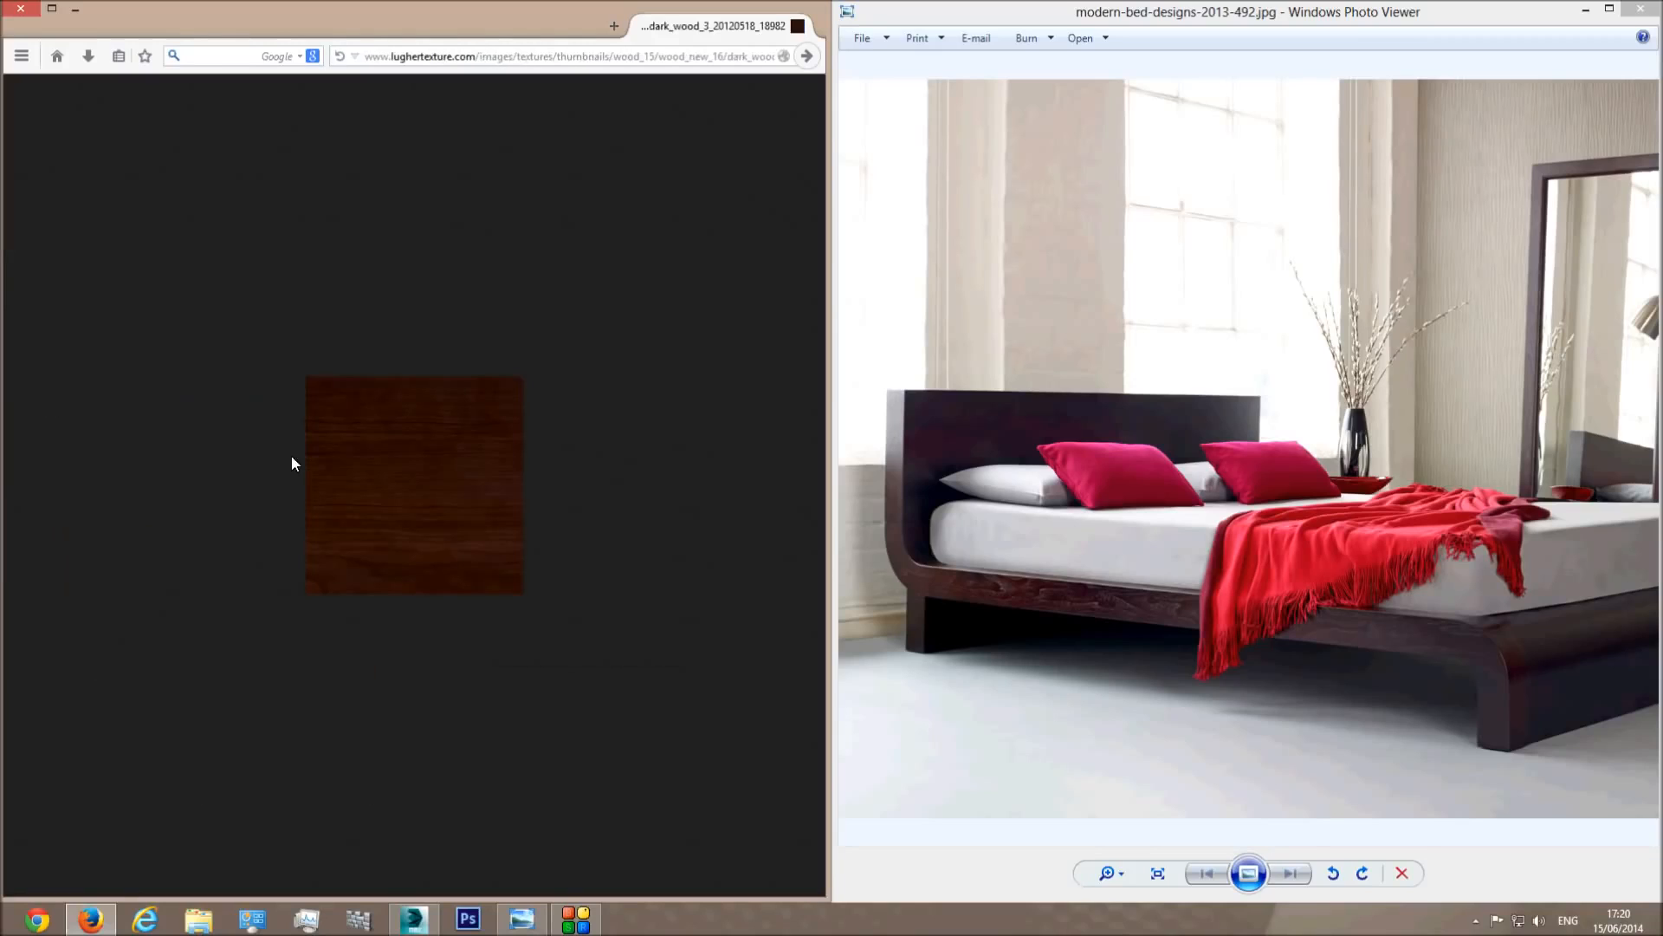
Return to the dark wood texture image results, close the preview and check the available search filters.
click(807, 57)
click(31, 274)
scroll(512, 326, up, 7)
click(429, 152)
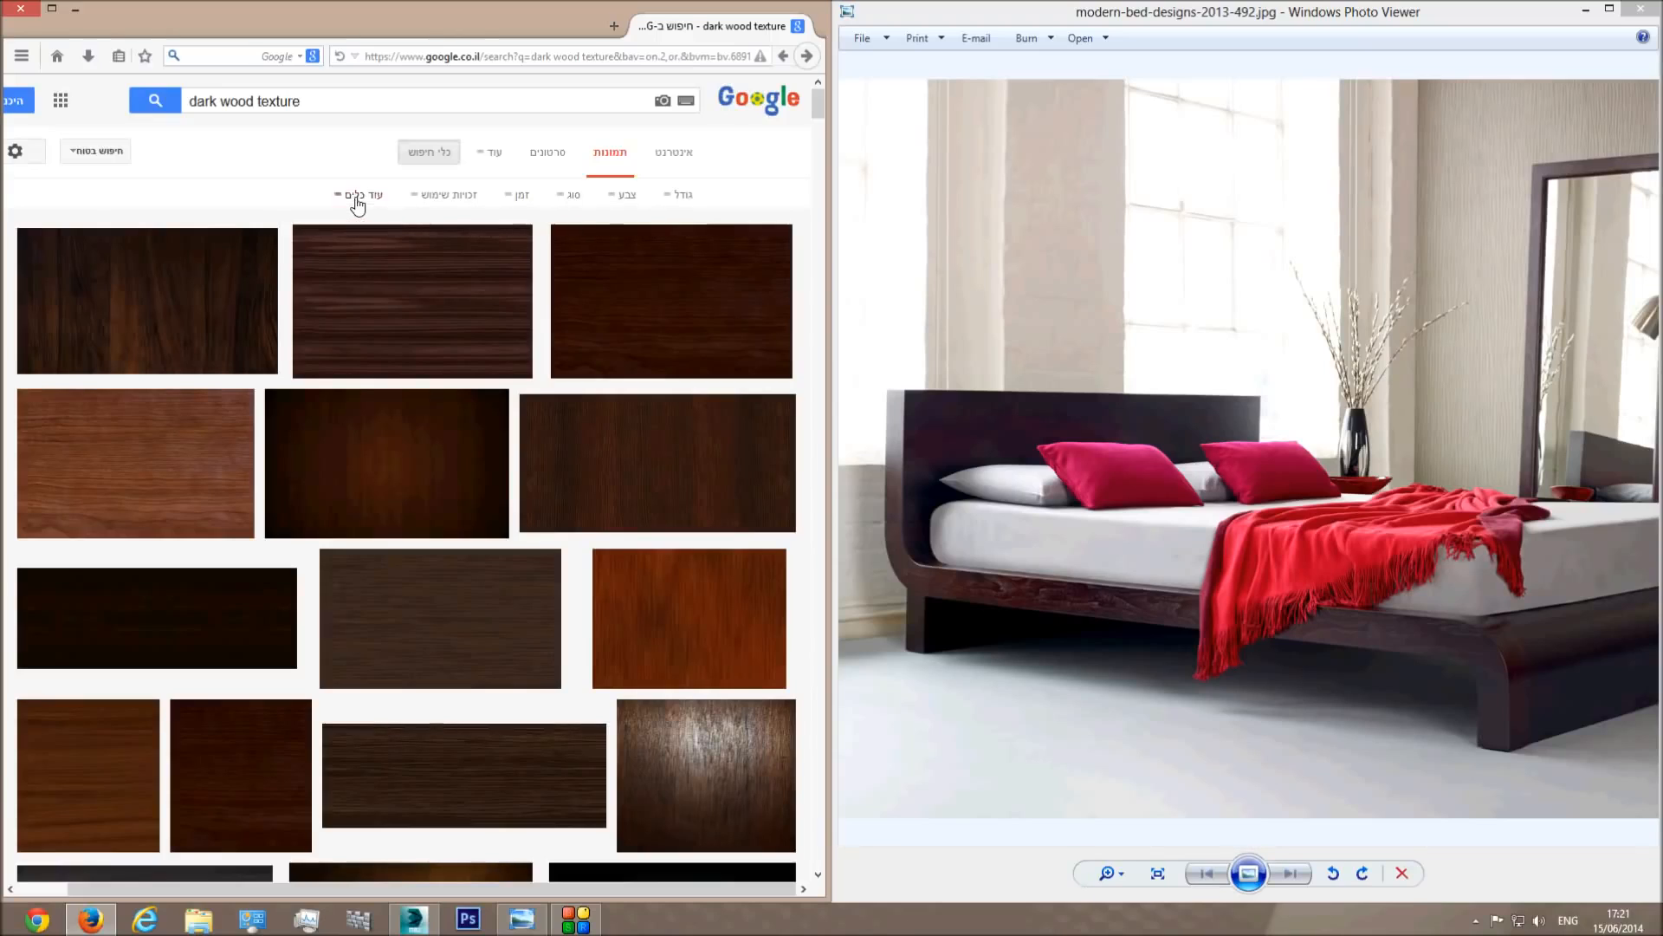
click(358, 199)
click(428, 152)
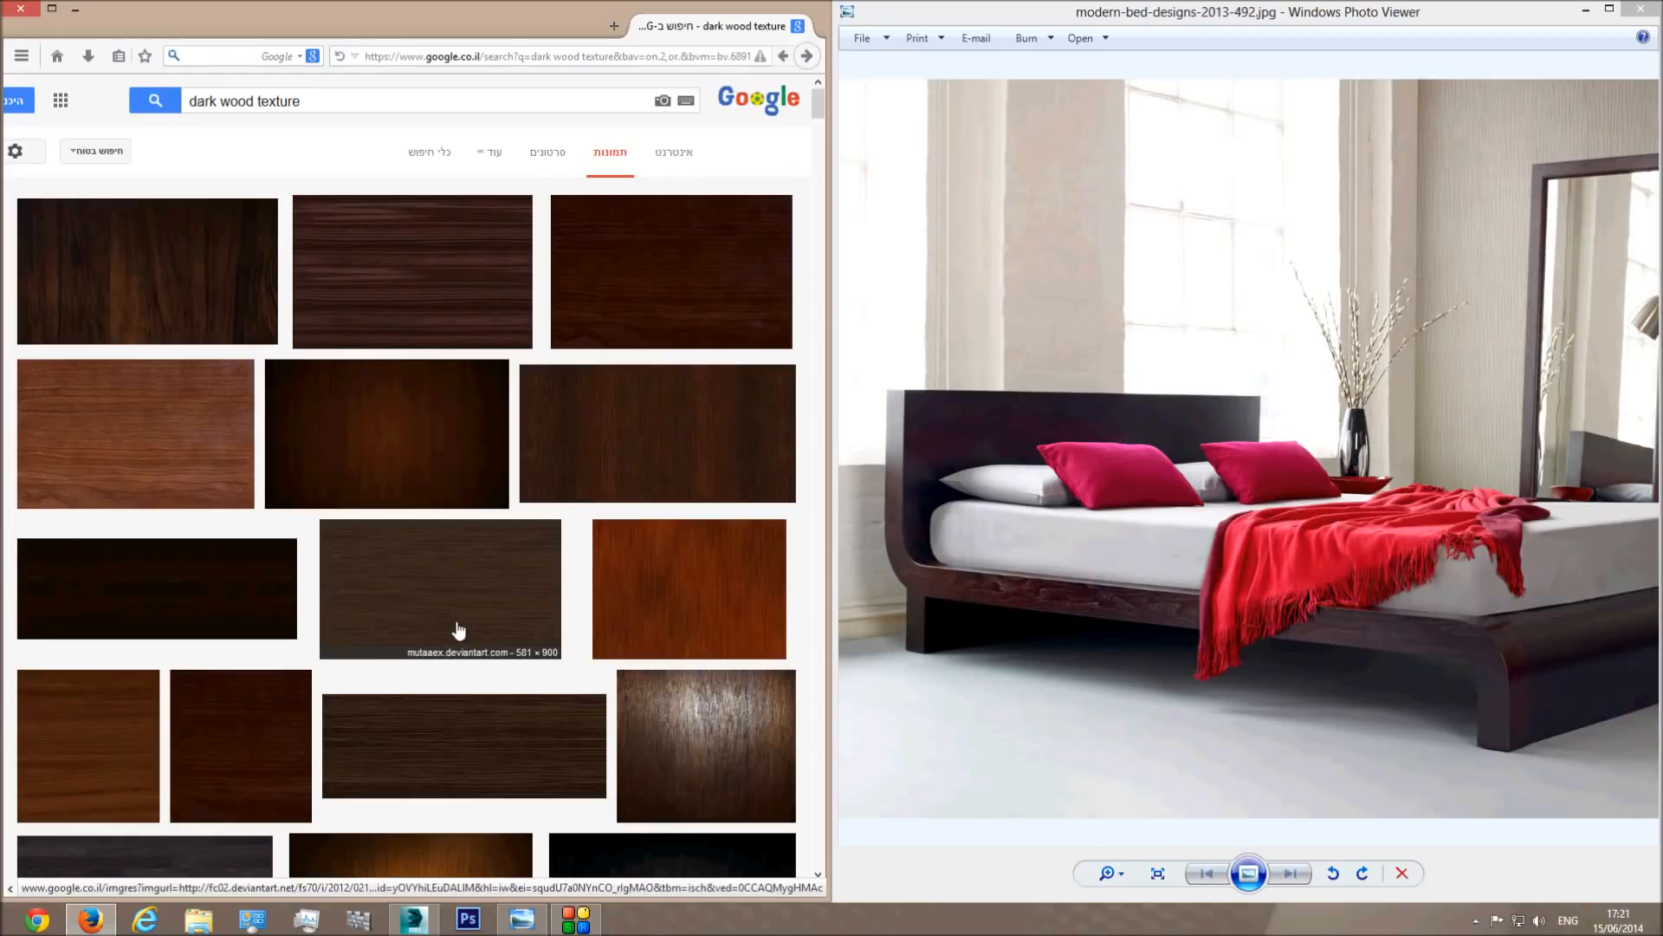
Examine the dark seamless texture from en.qoloq.com and the 1585950.jpg wallpaper as candidates, then return to the first image results.
click(211, 616)
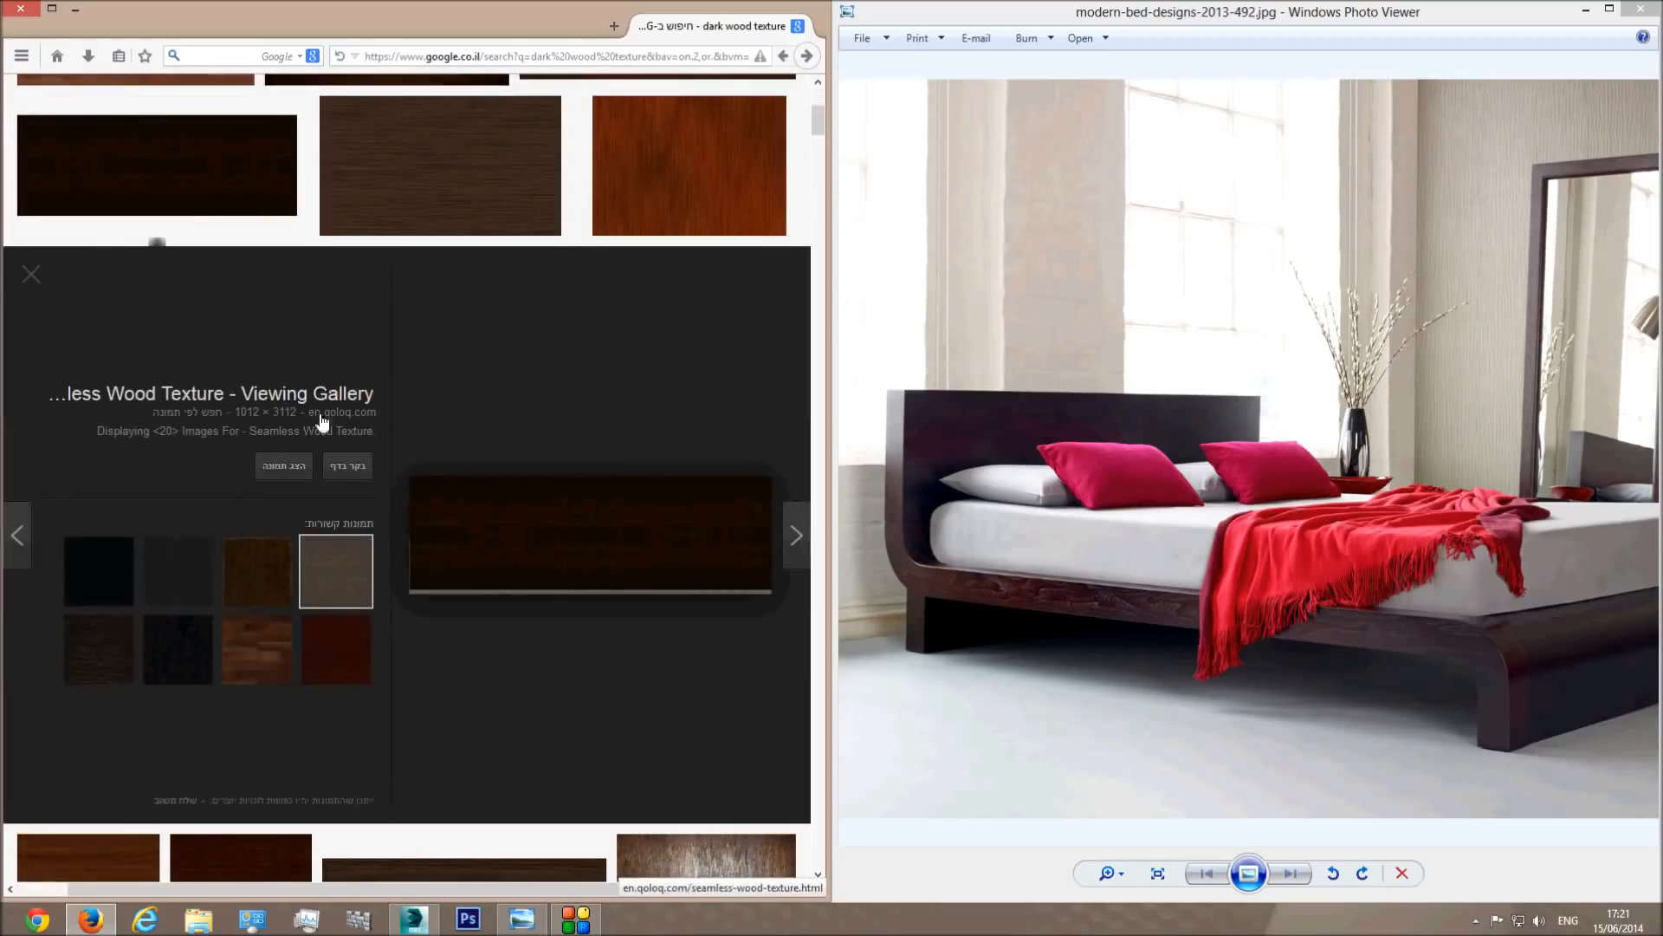
click(20, 293)
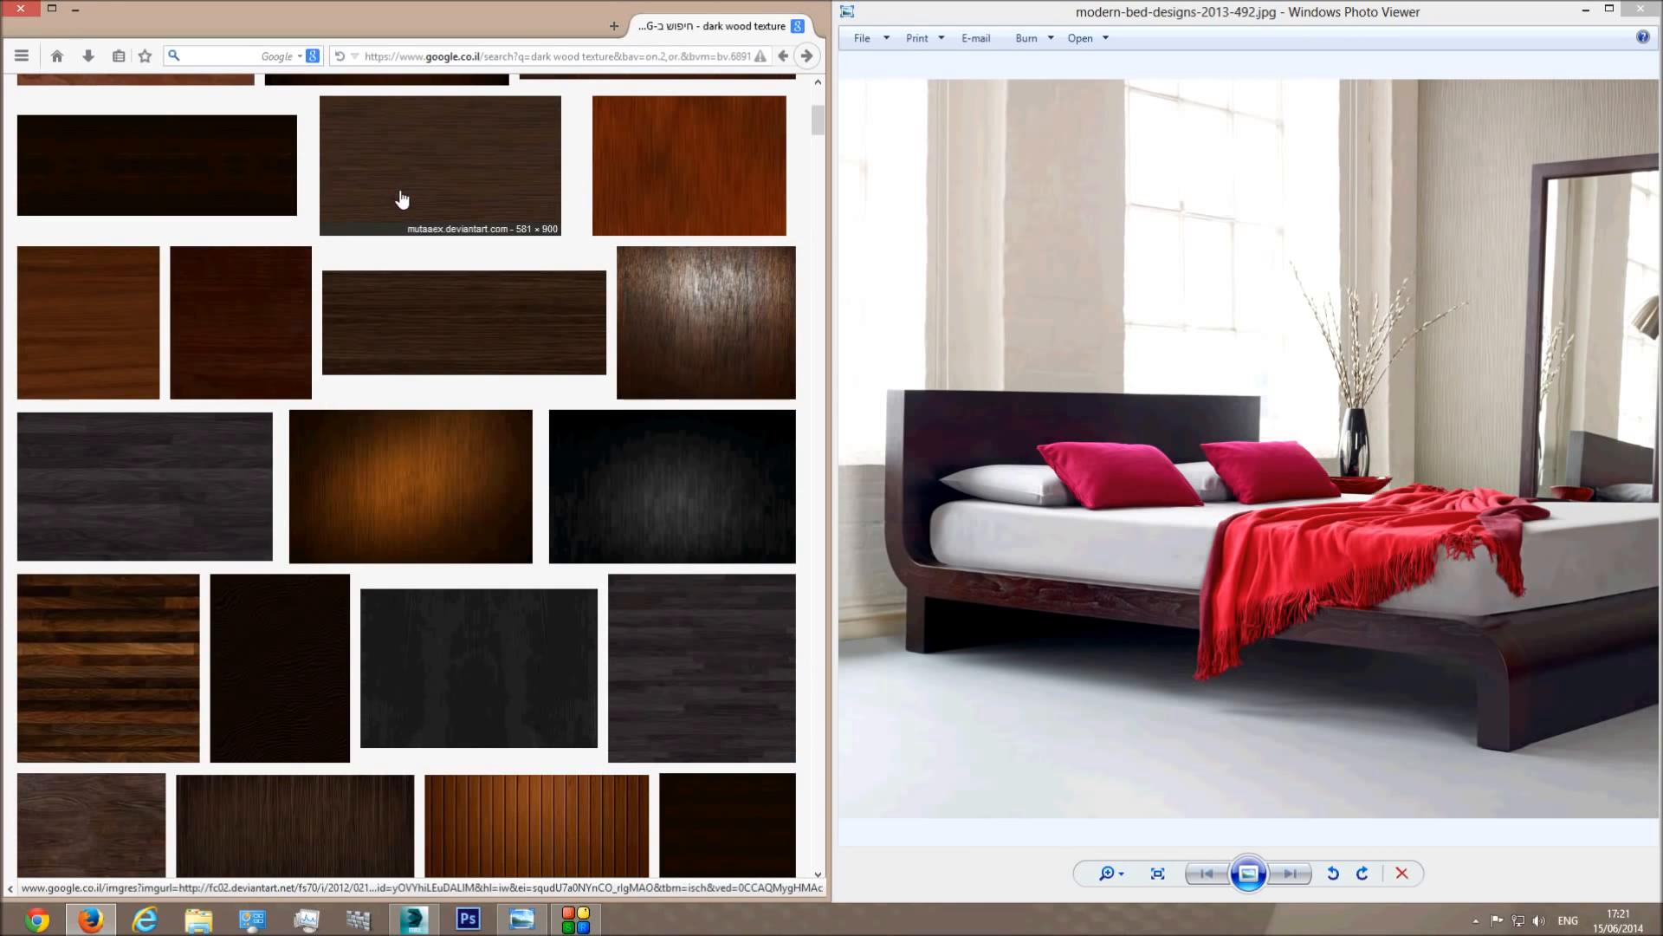
scroll(364, 607, down, 4)
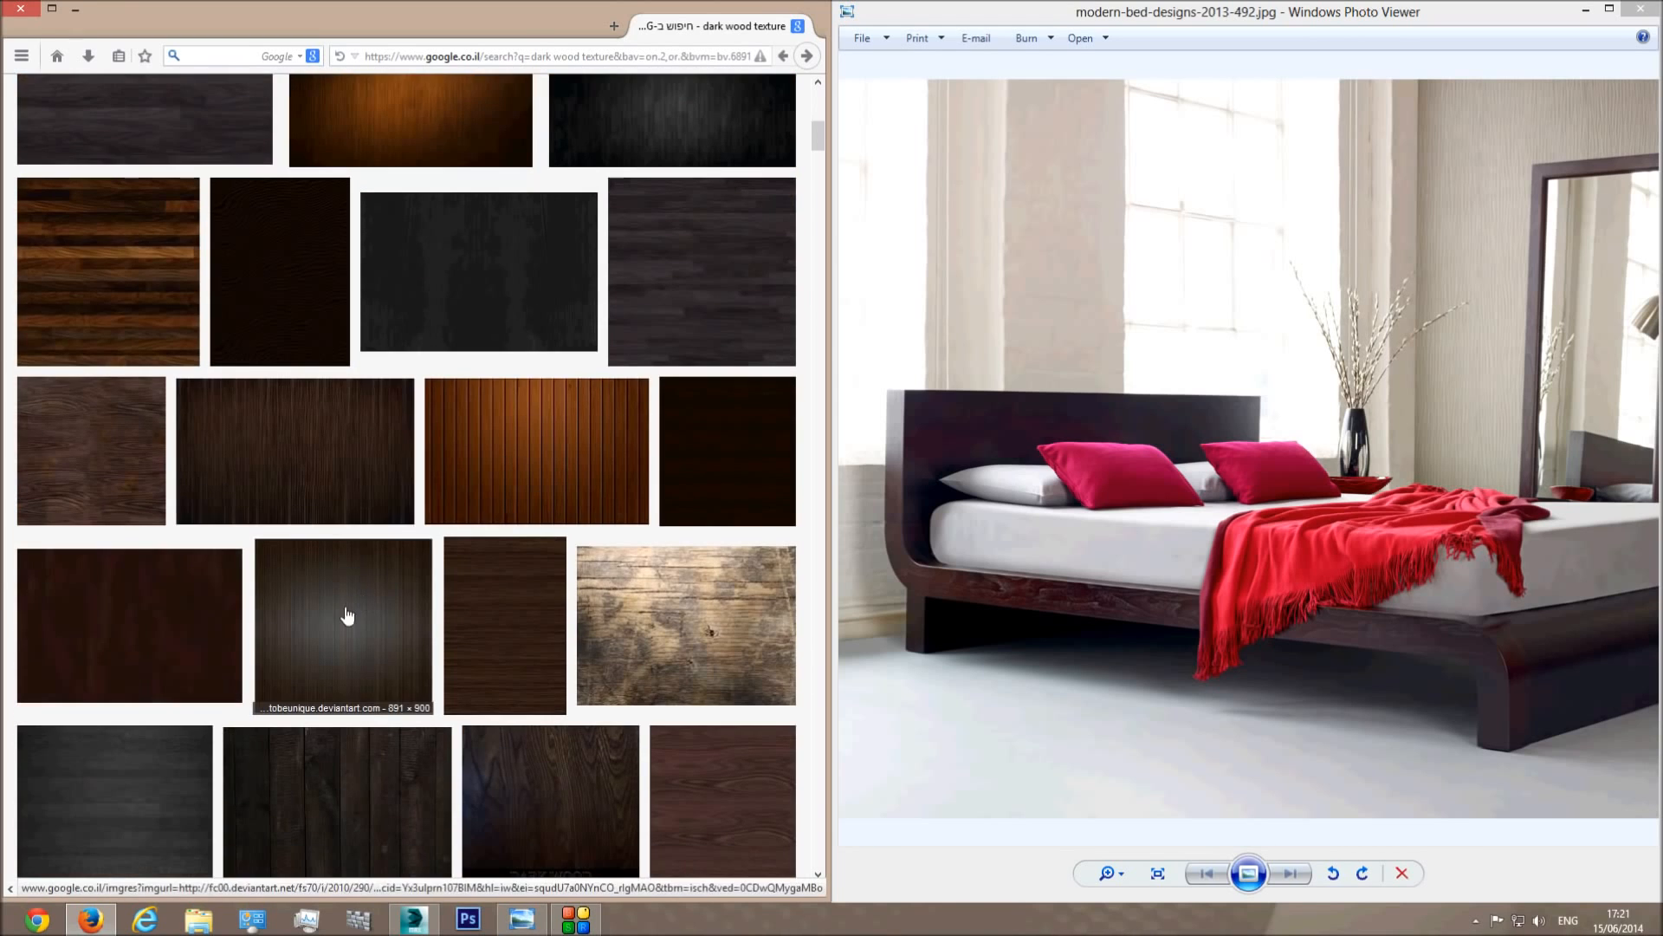
click(184, 641)
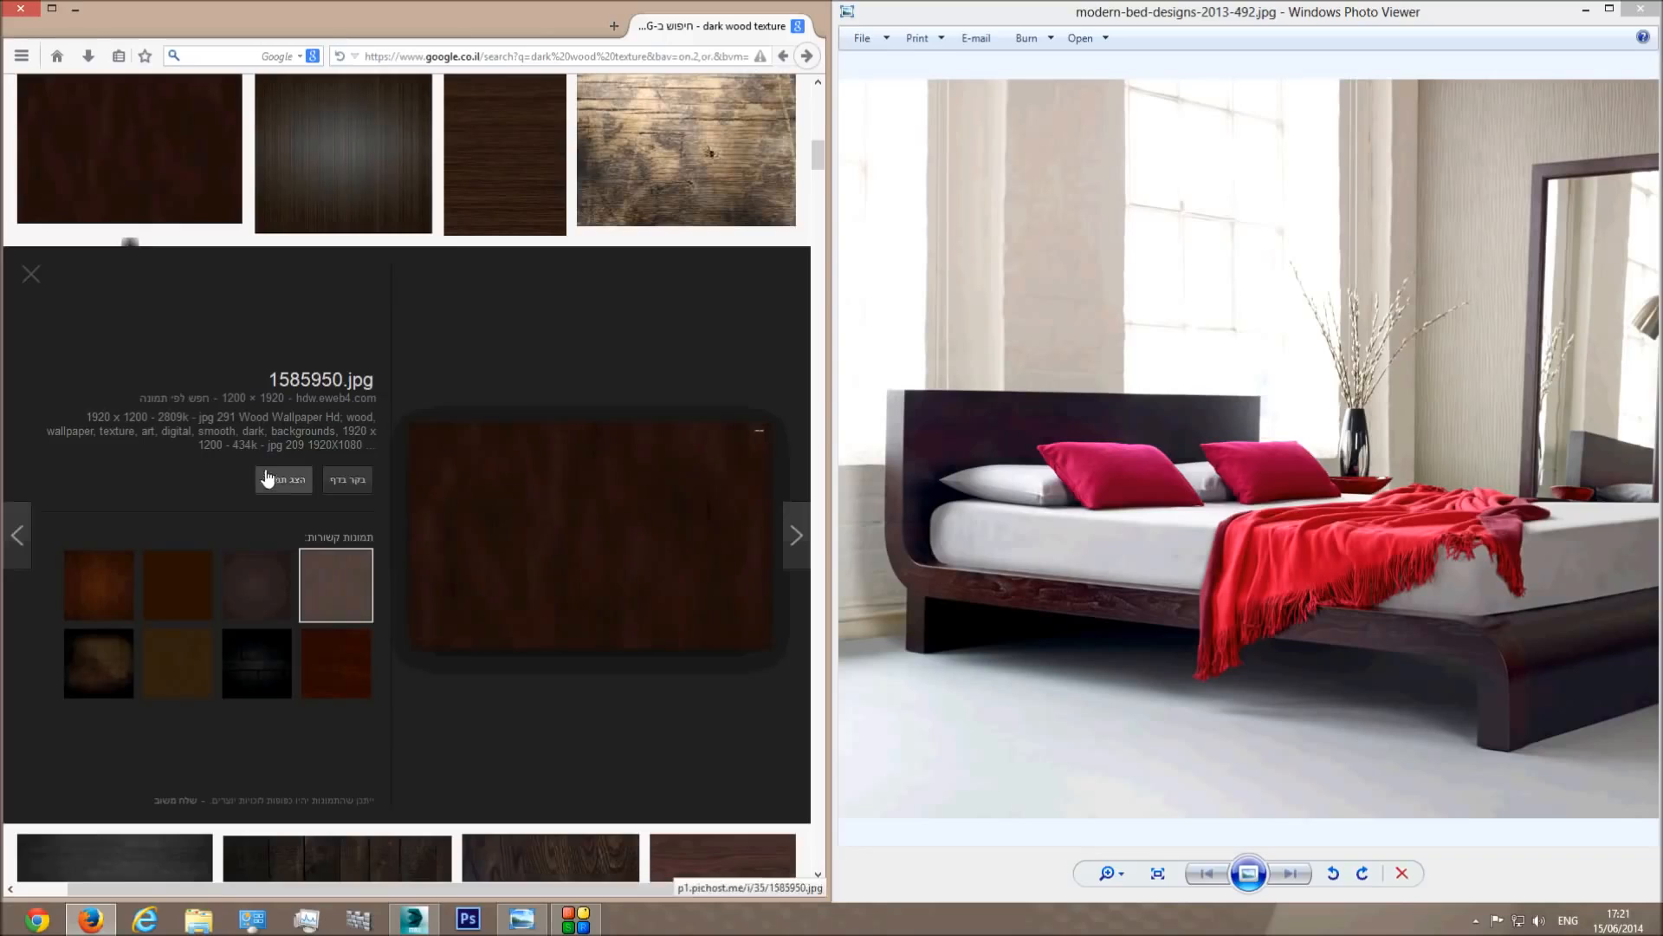
click(285, 482)
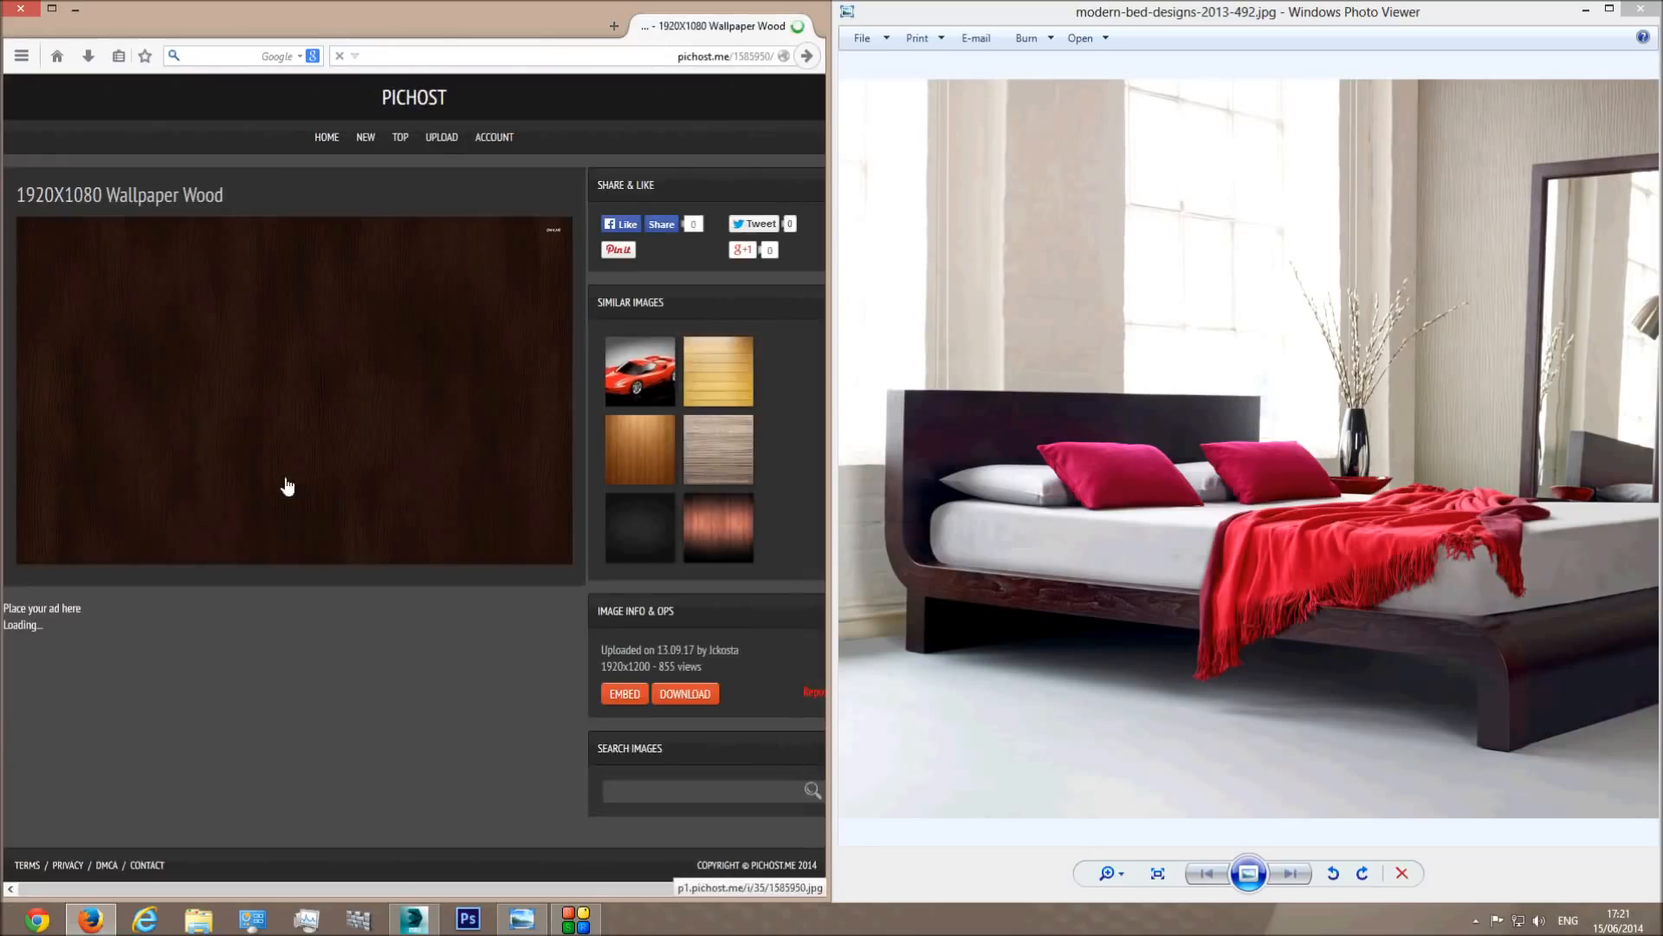
click(807, 56)
click(30, 292)
scroll(465, 342, up, 8)
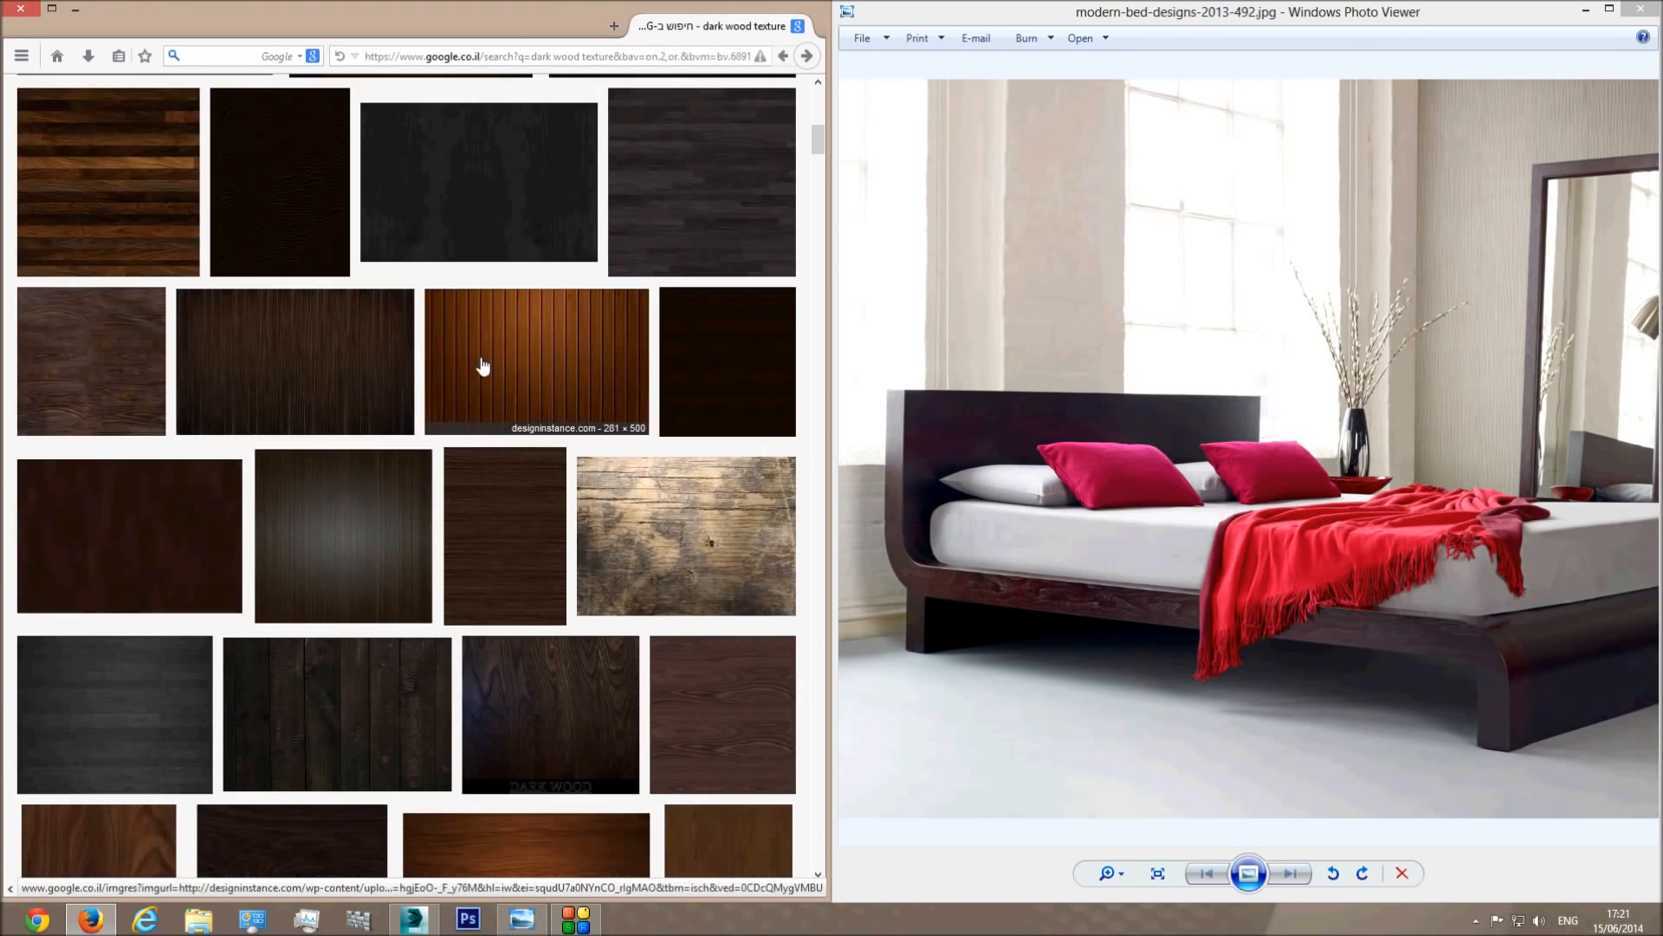
scroll(496, 385, up, 6)
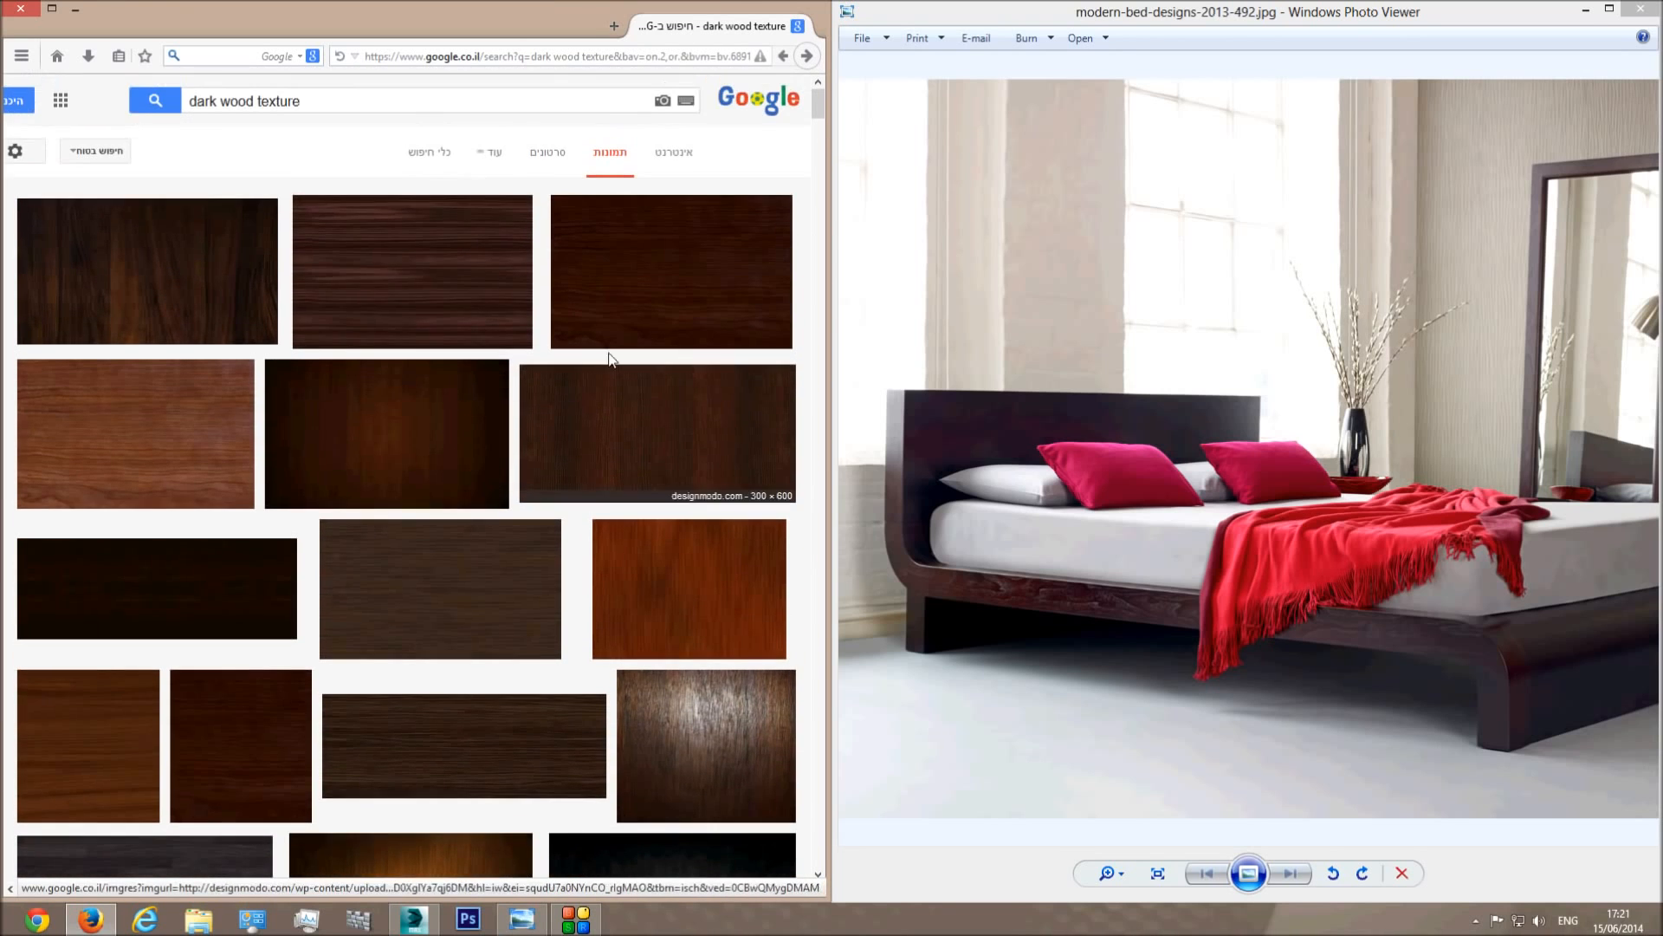
Open the fine-grained dark brown wood texture from mutaaex.deviantart.com as a standalone image.
scroll(294, 468, down, 2)
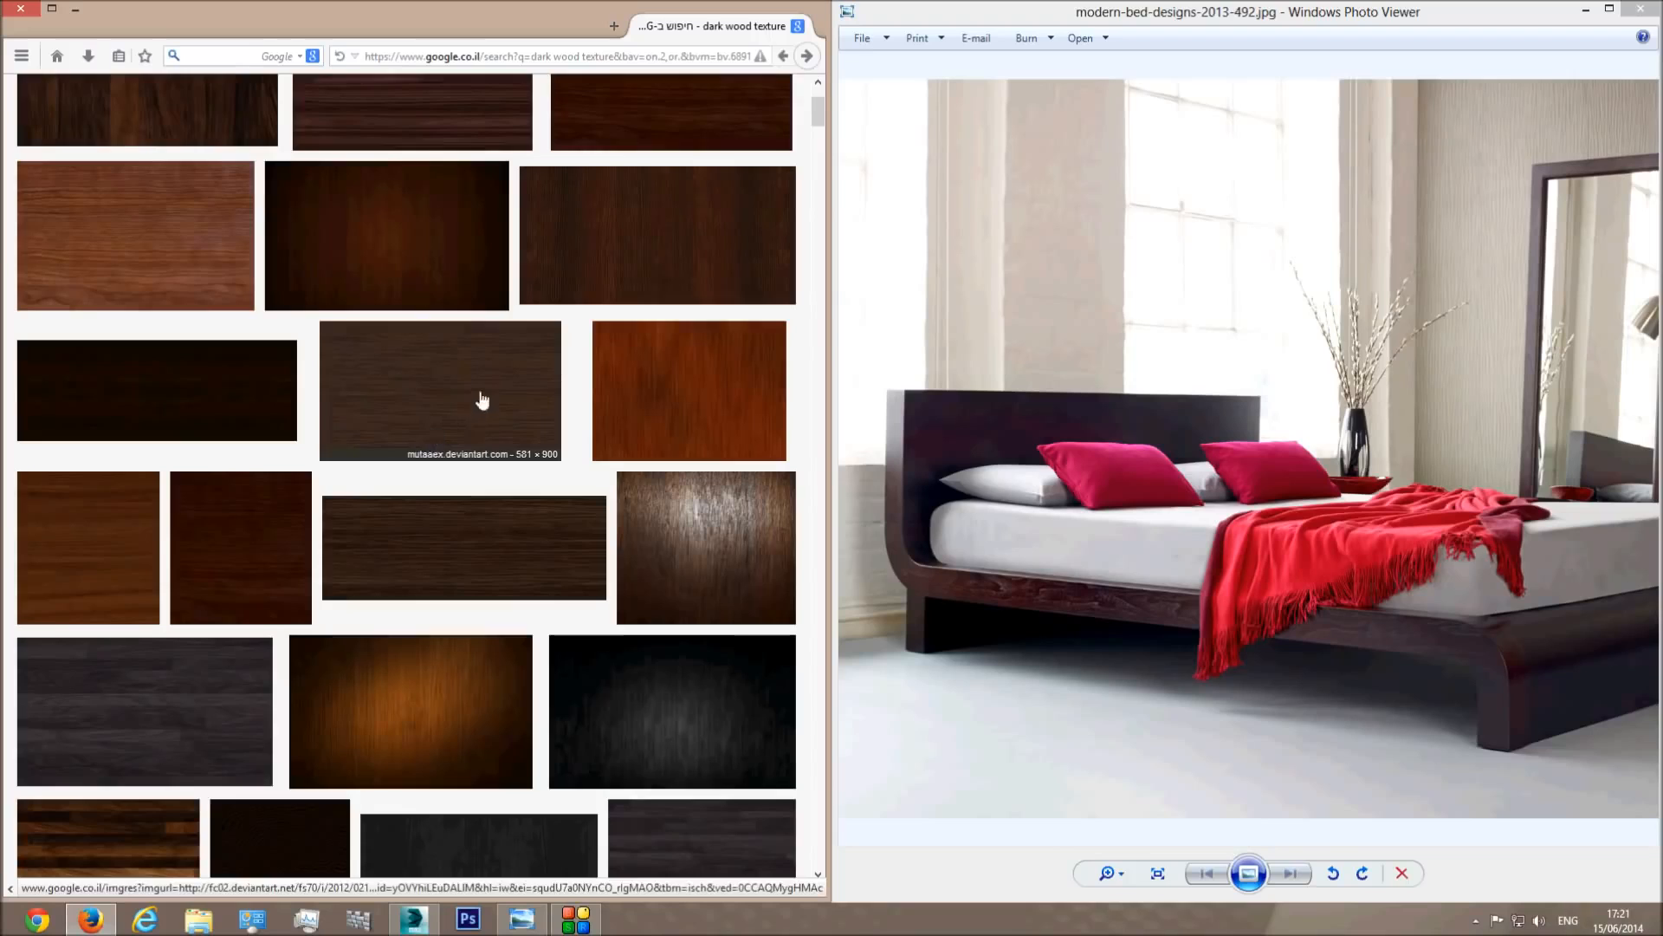
click(482, 398)
click(280, 469)
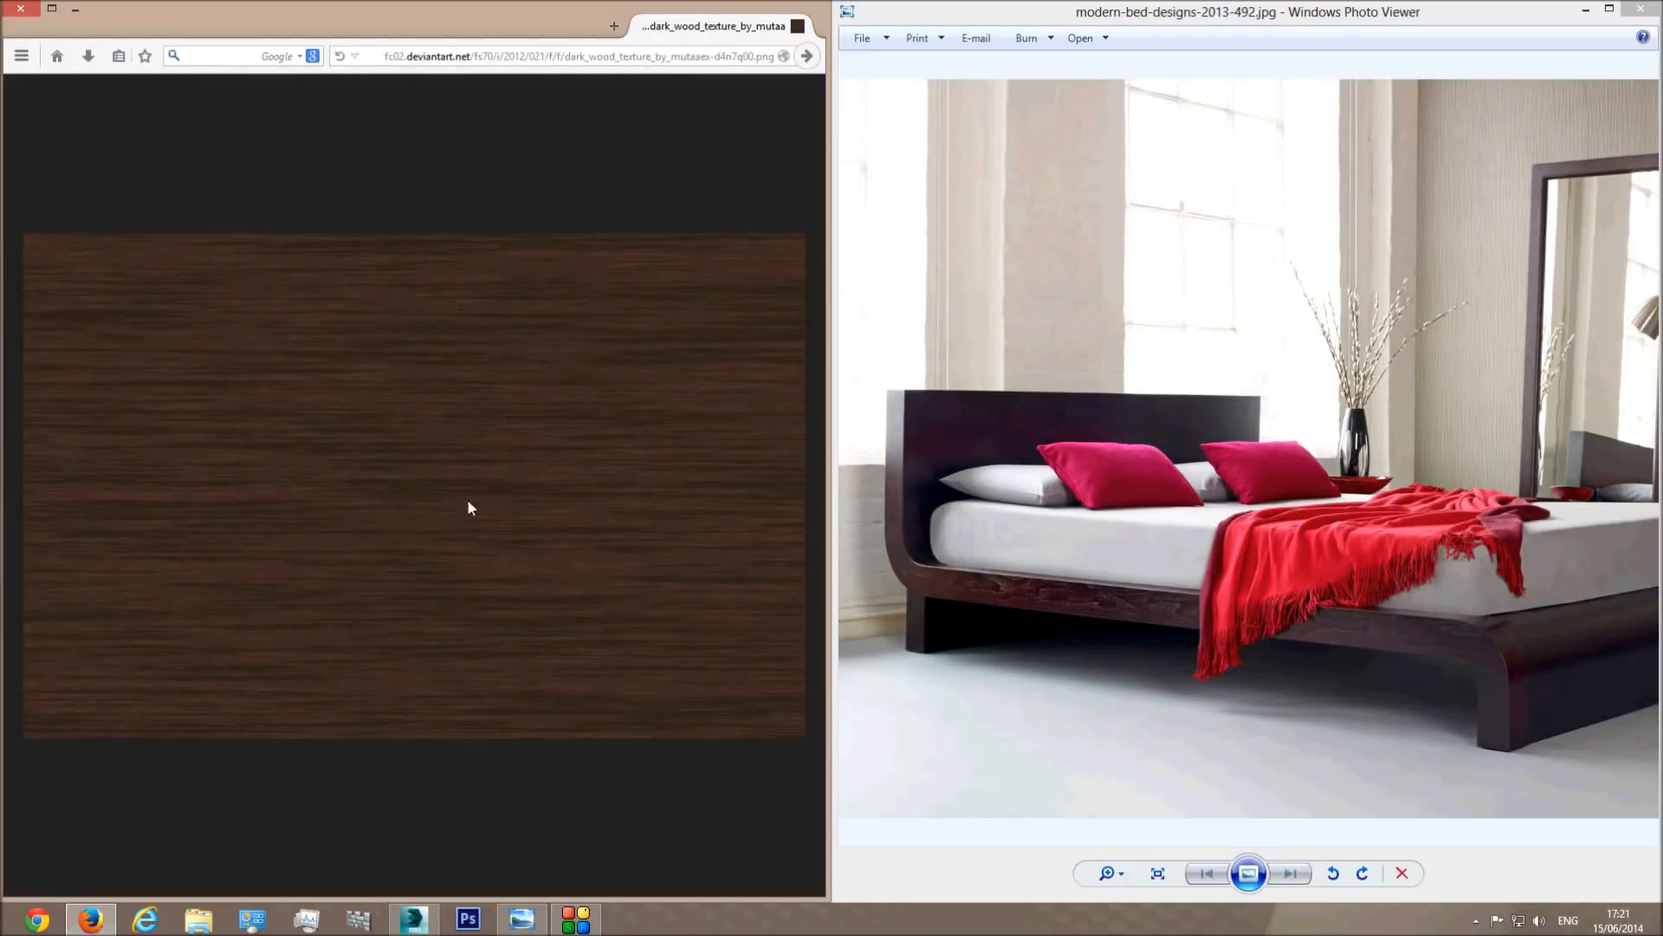
Save the texture image to the Desktop as a PNG named wood and close the browser.
right_click(525, 489)
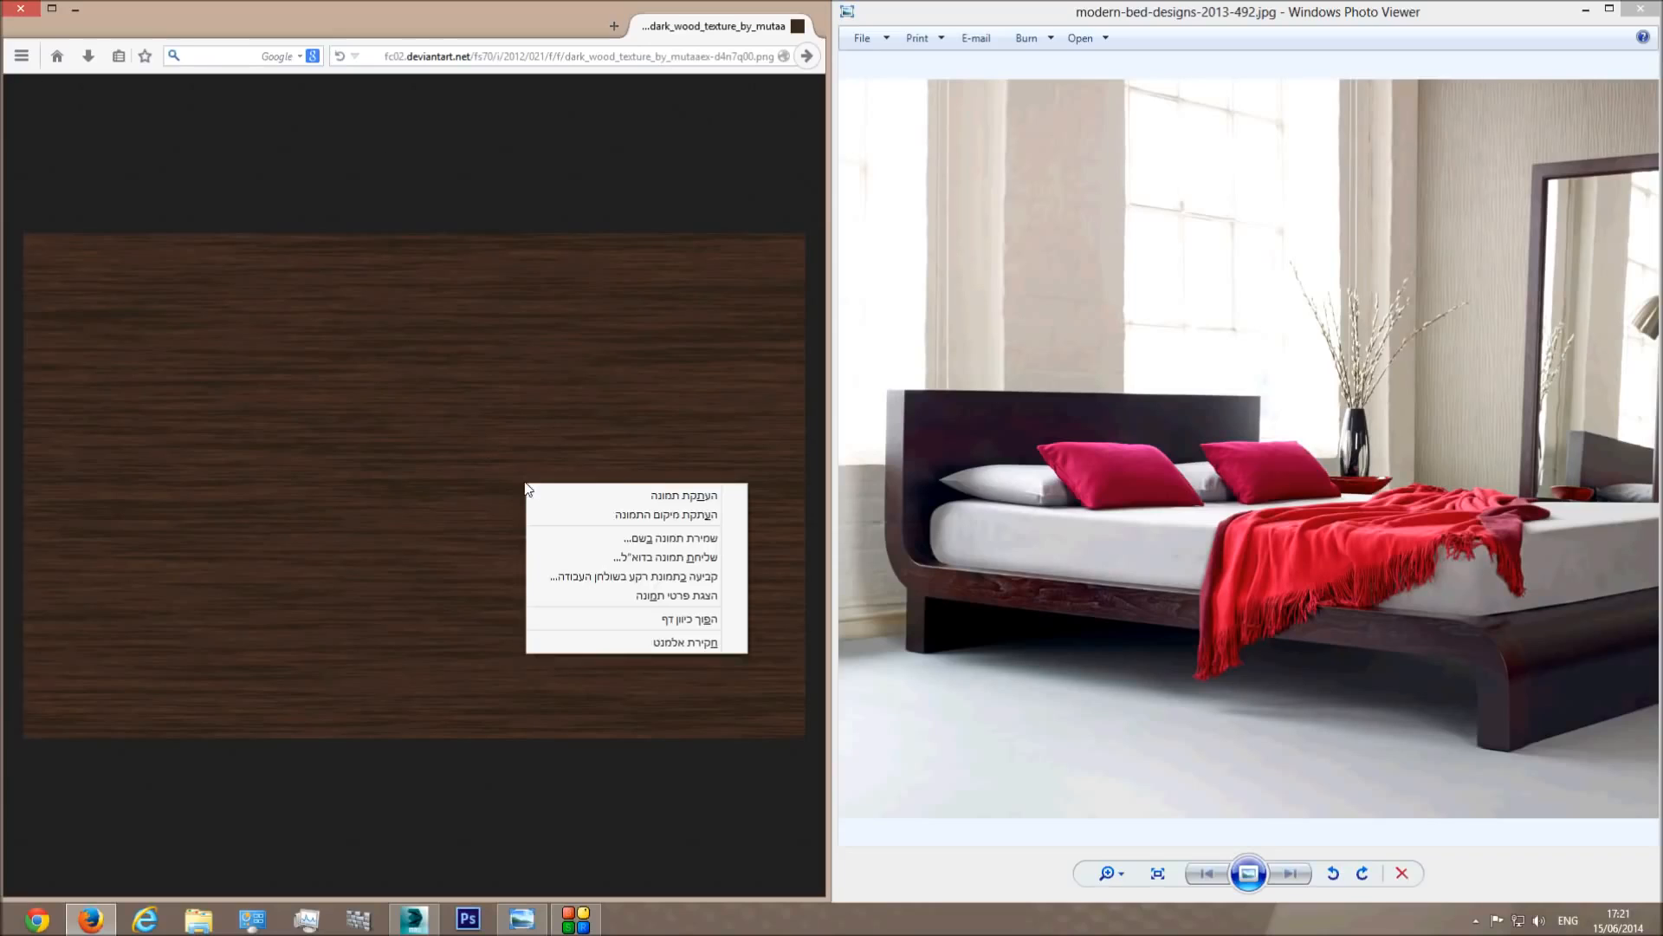
click(661, 538)
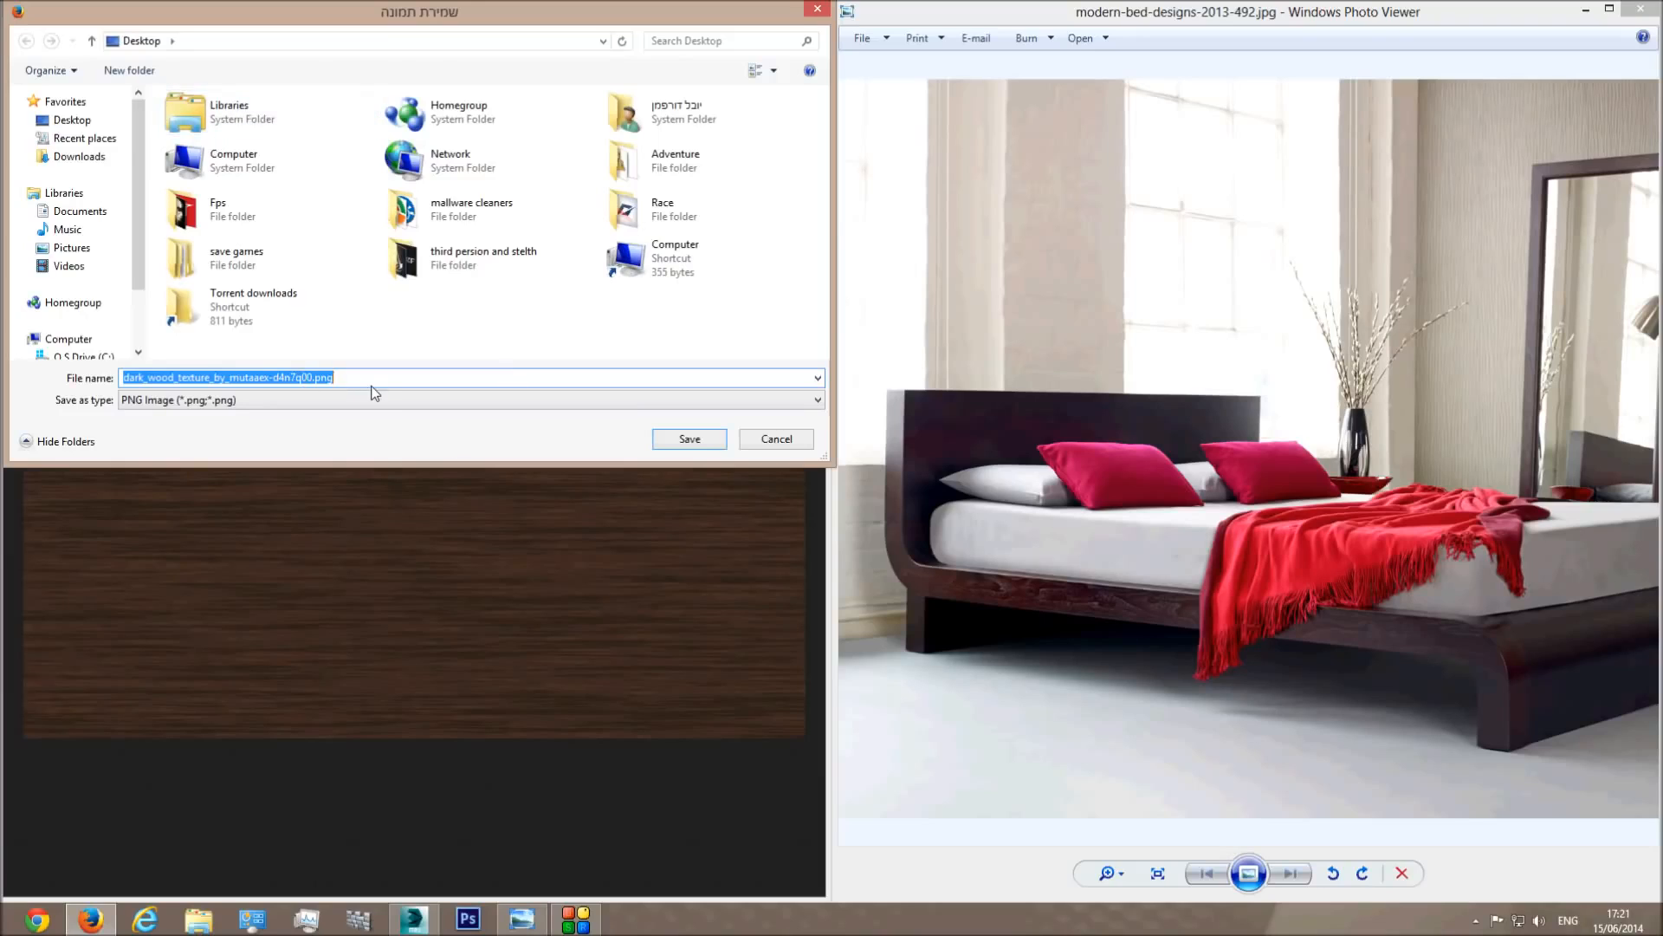
text(wood)
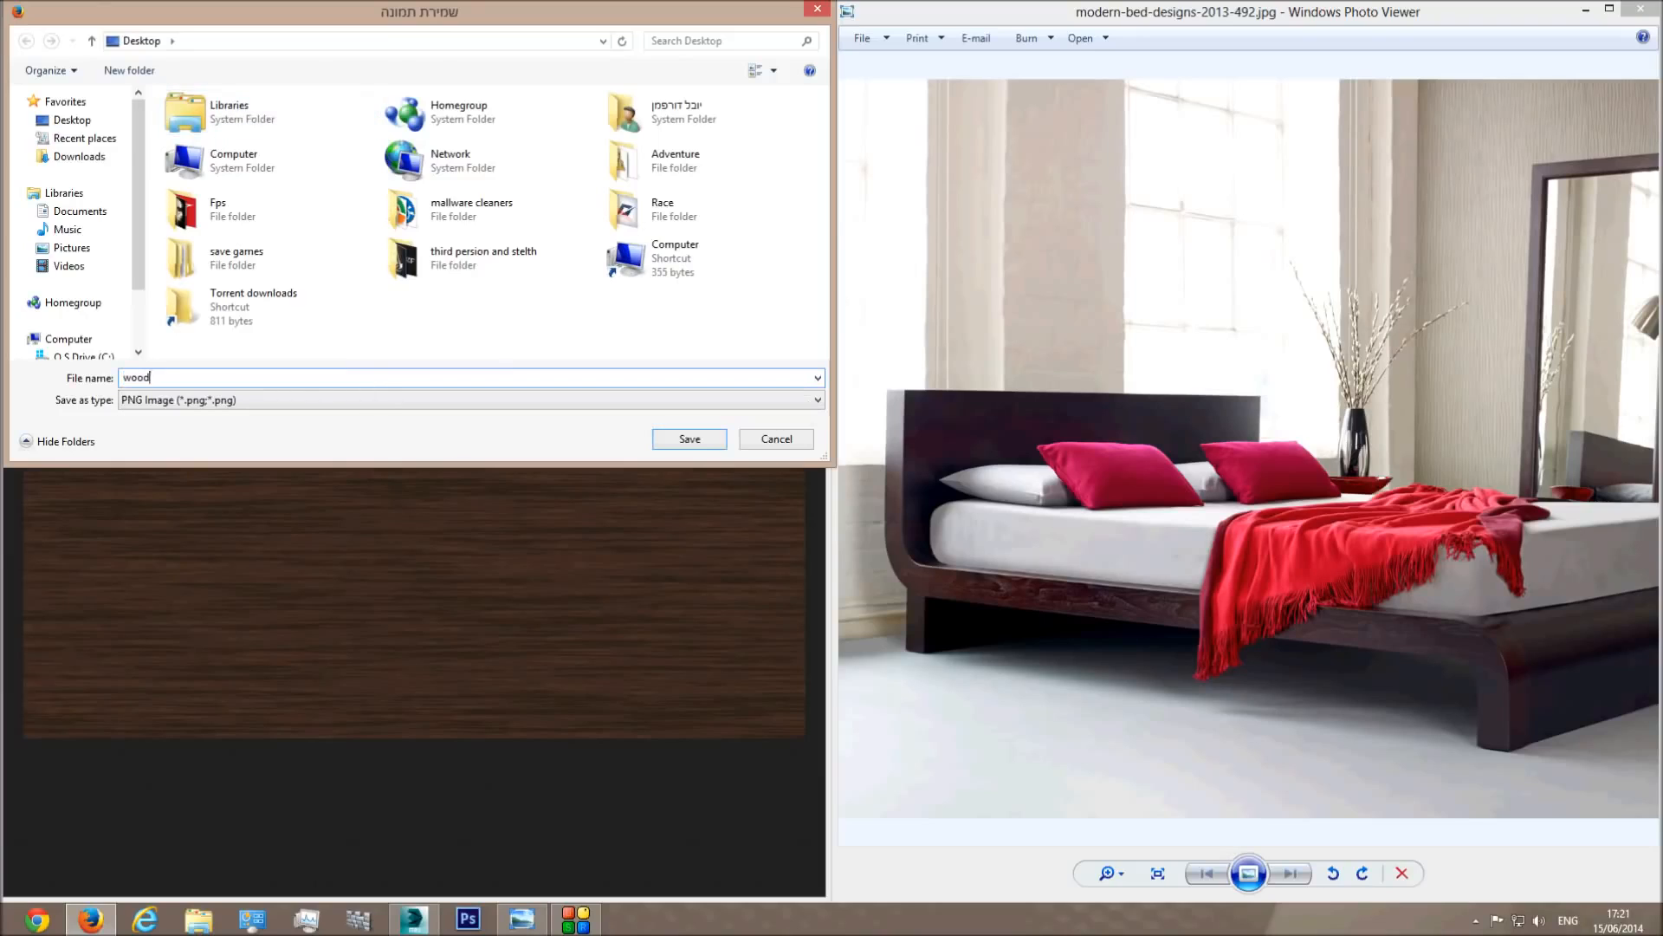
key(Return)
click(11, 11)
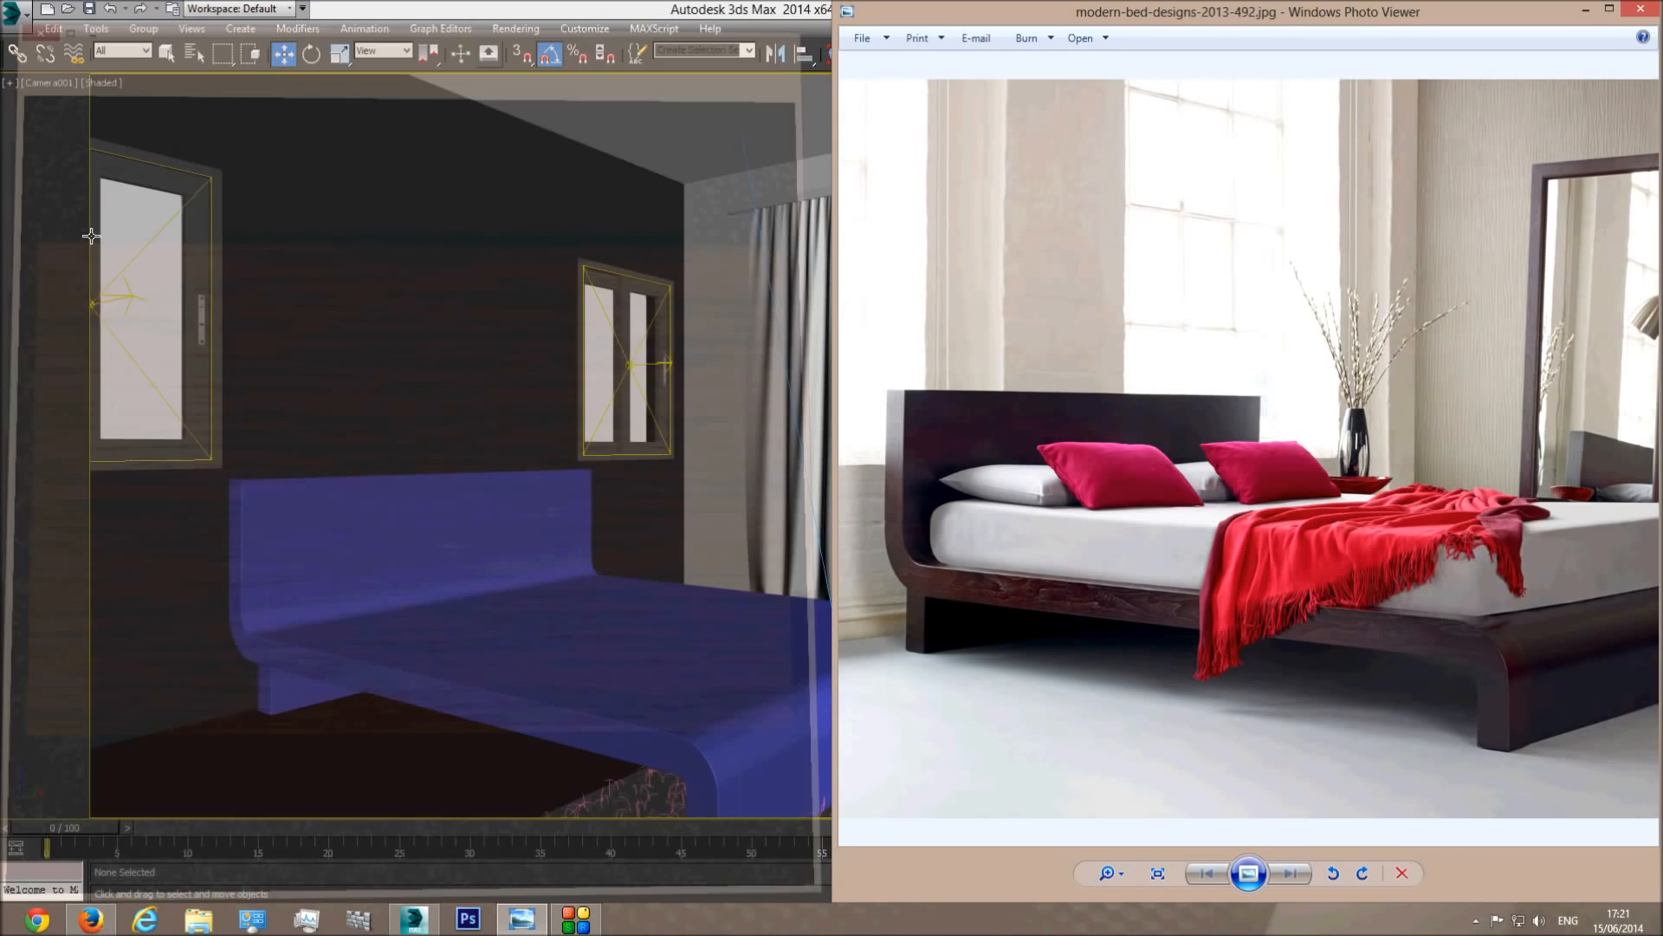
Switch to Photoshop and open wood.png from the Desktop.
click(468, 918)
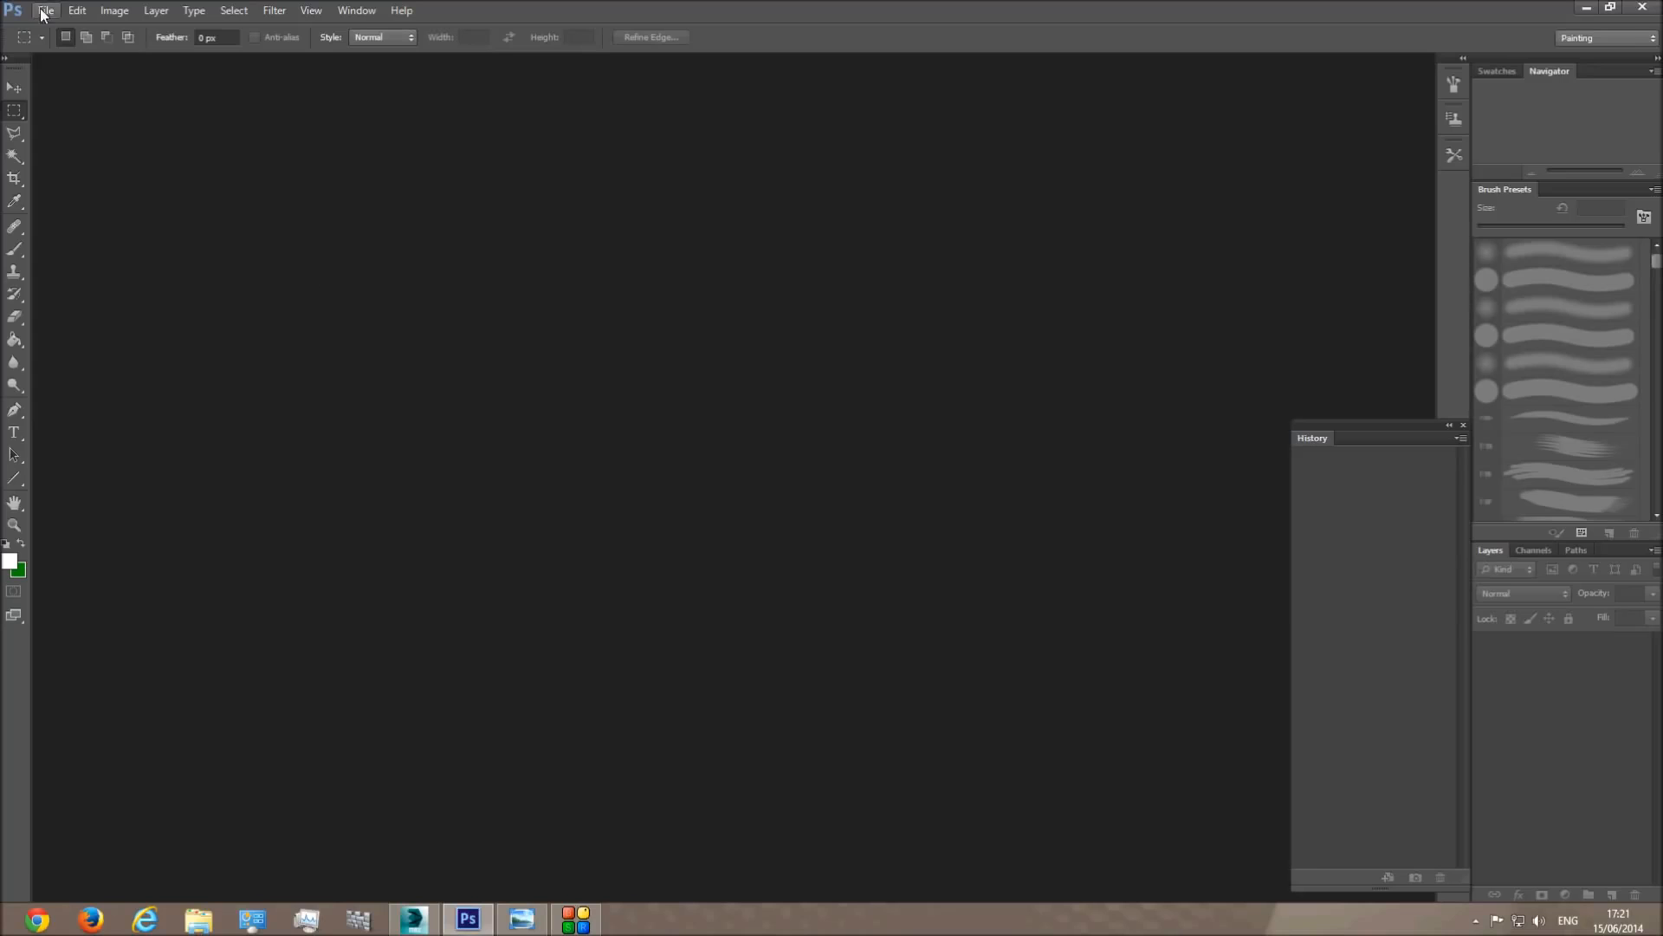
click(45, 10)
click(51, 50)
click(802, 209)
click(719, 242)
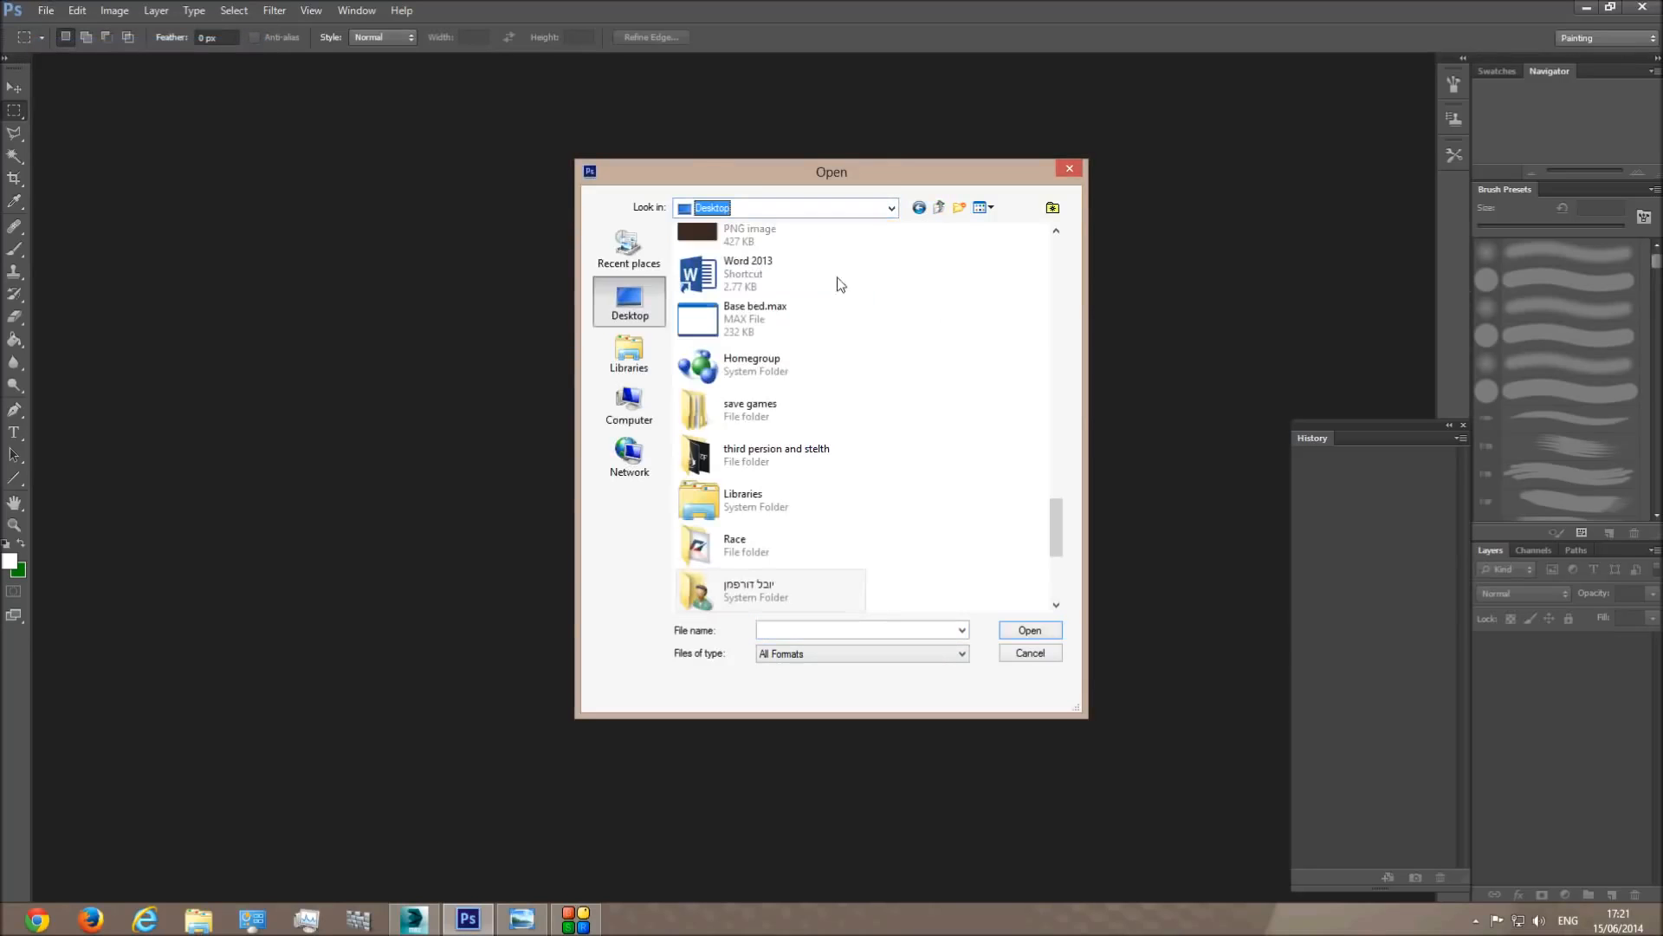
double_click(762, 246)
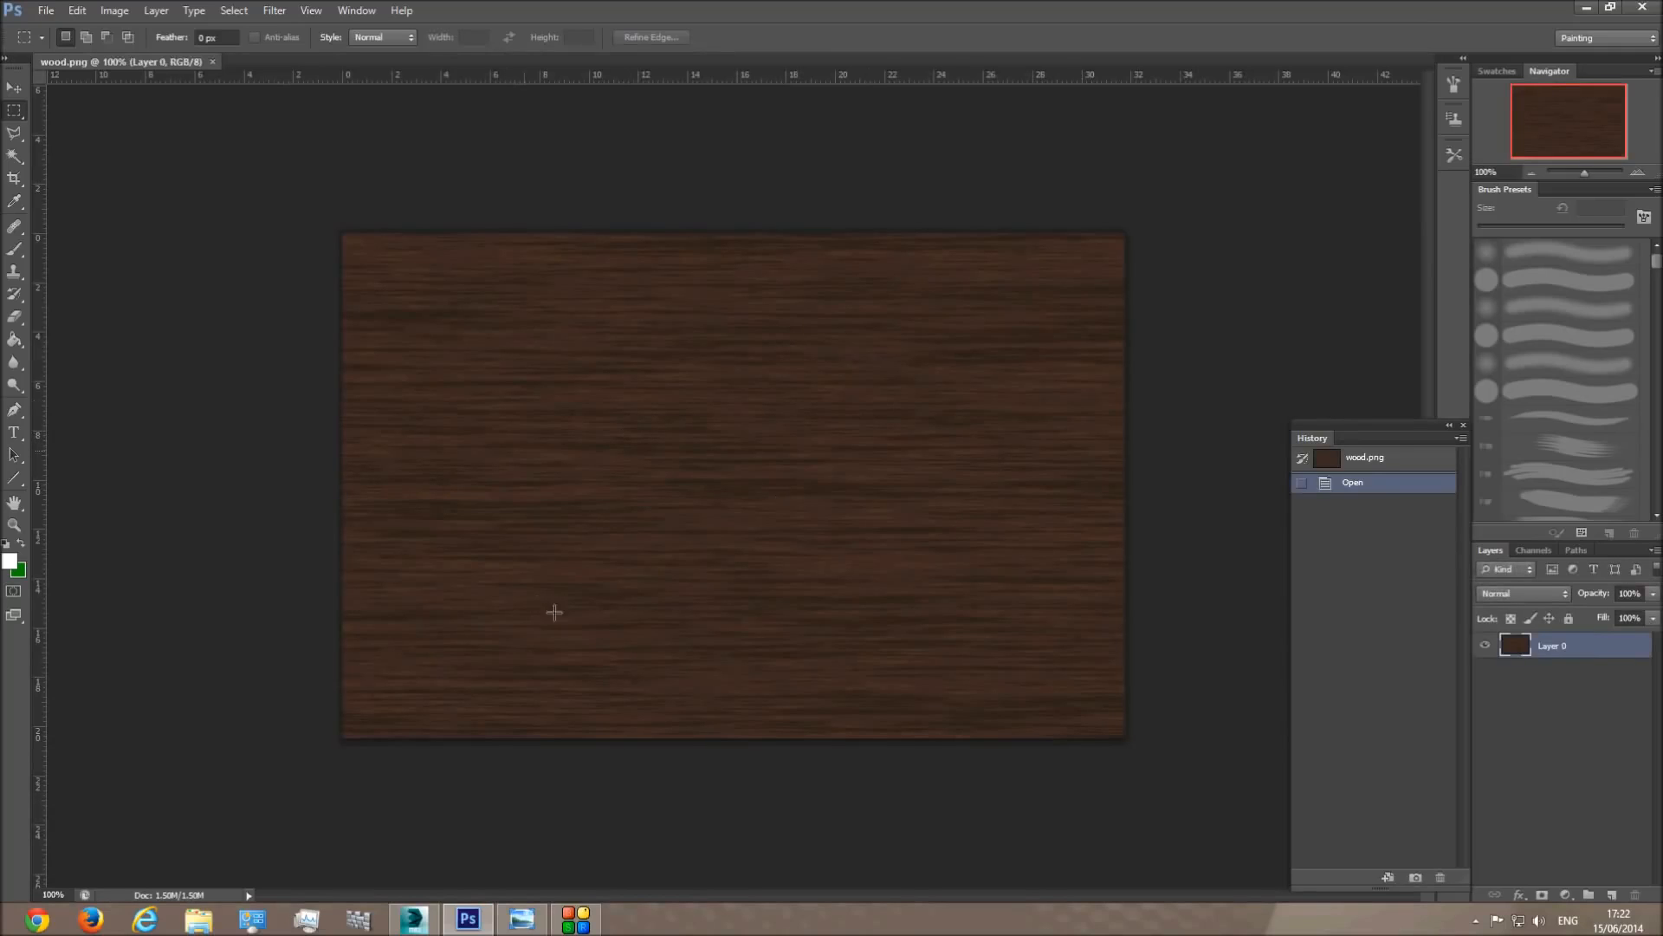
Open the reference photo modern-bed-designs-2013-492.jpg from the Desktop alongside the texture.
click(45, 10)
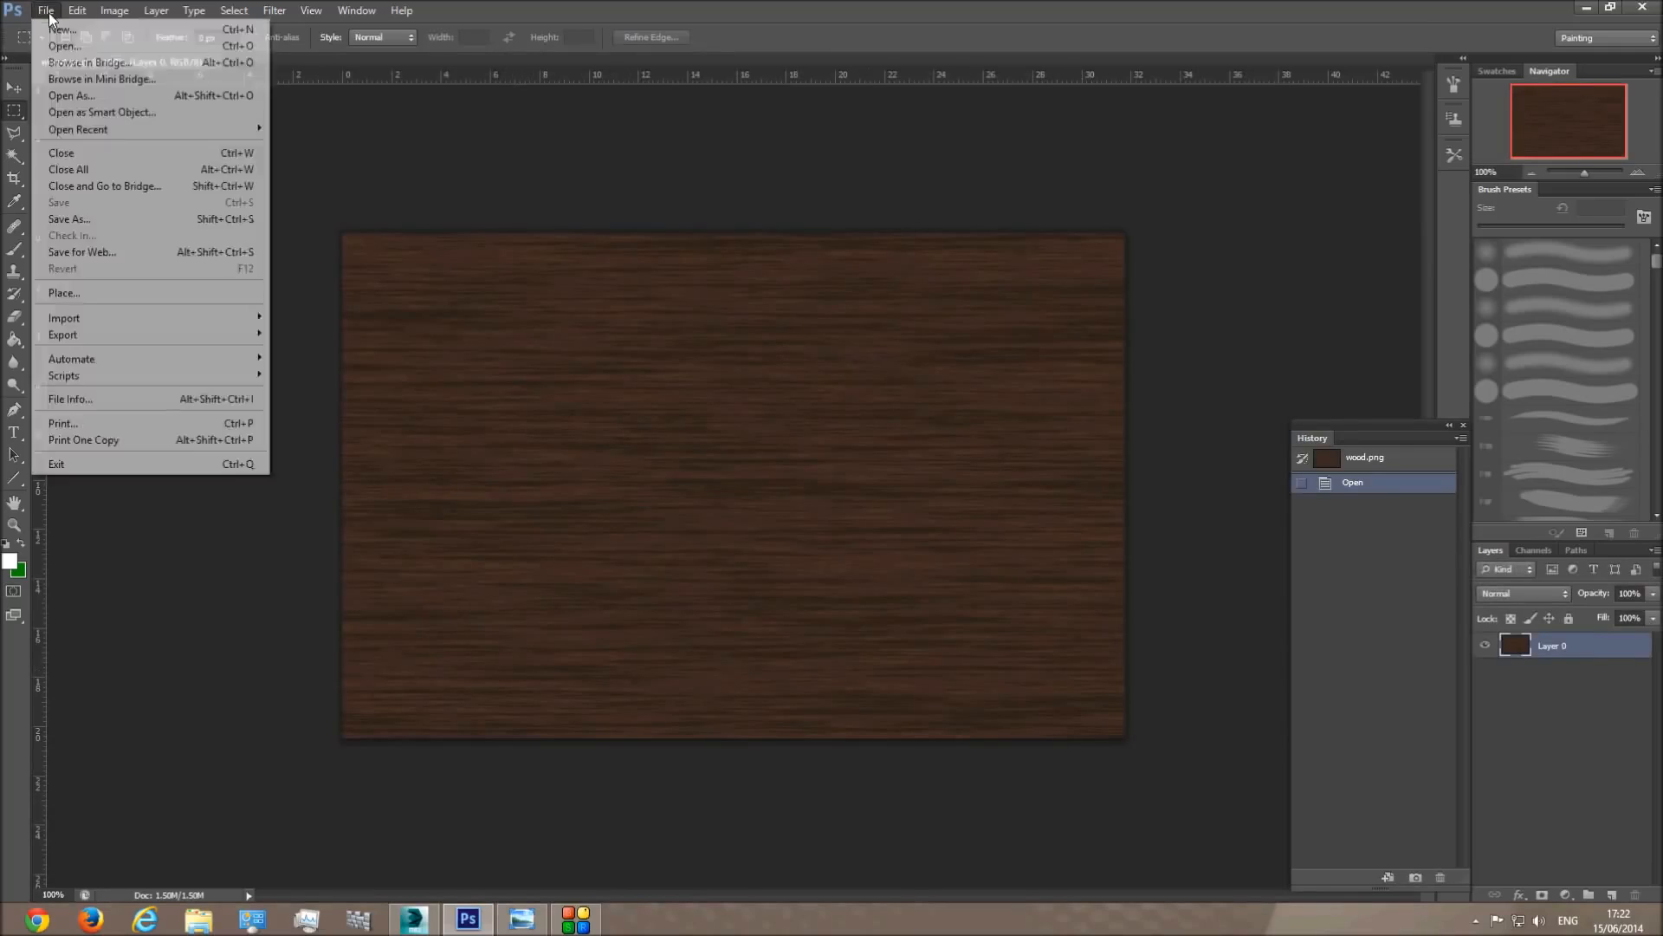
click(52, 42)
drag(1058, 257, 1063, 394)
double_click(762, 476)
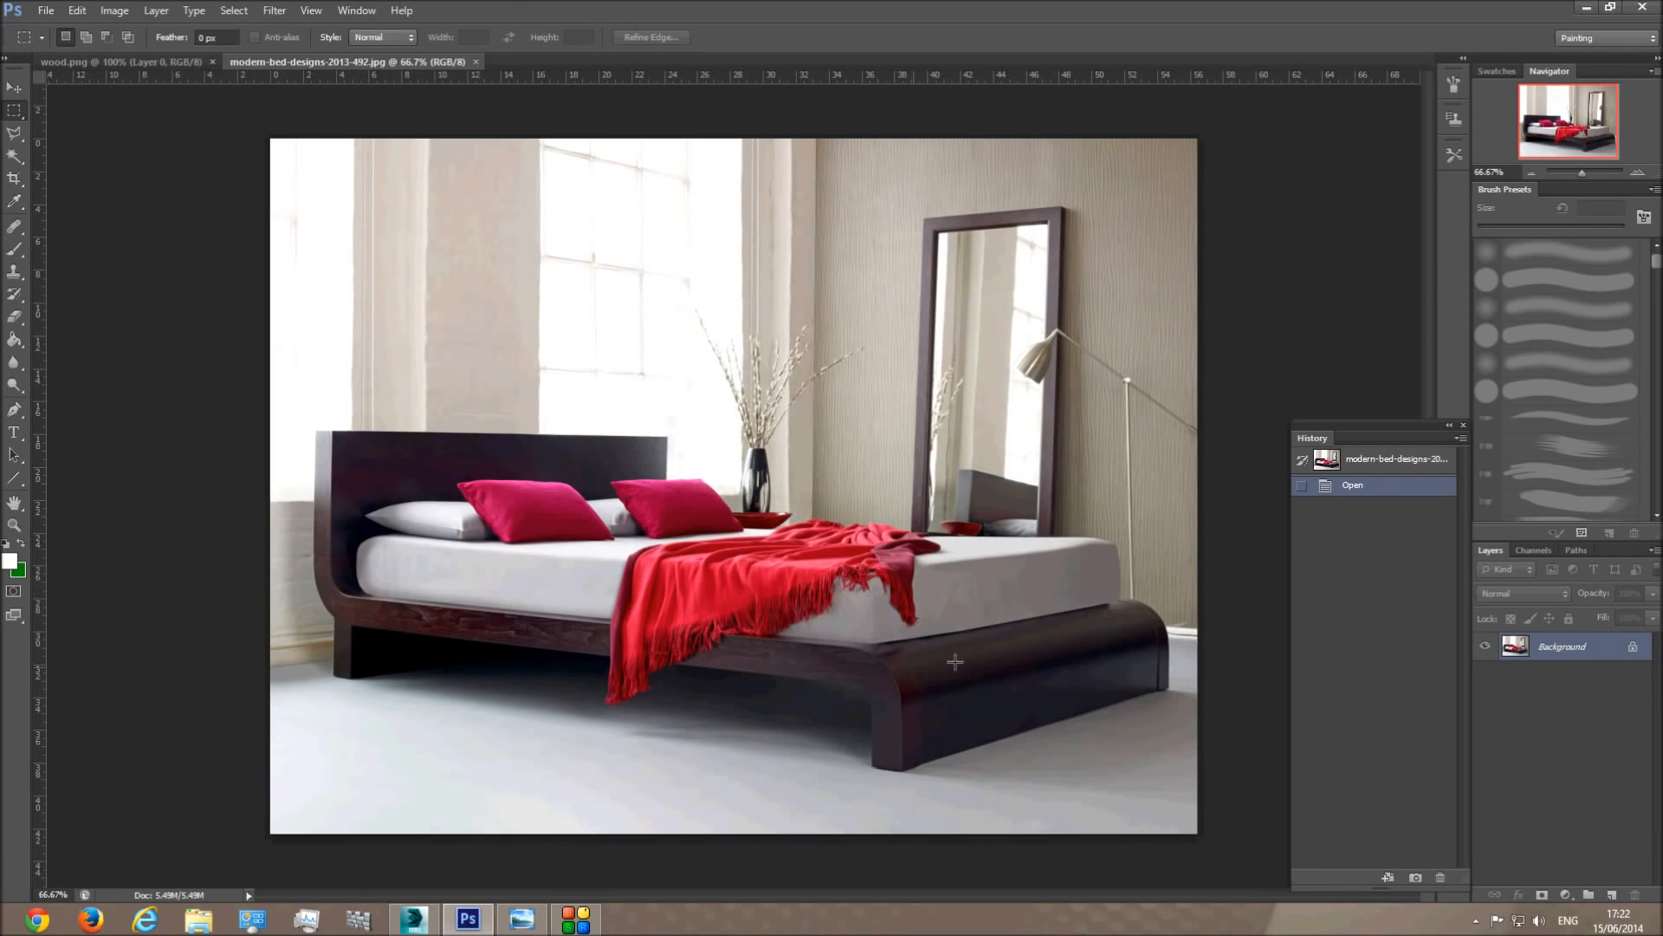
Sample the bed's dark wood colour from the reference photo with the Eyedropper, floating the photo window temporarily and docking it again.
drag(408, 62, 754, 143)
click(421, 391)
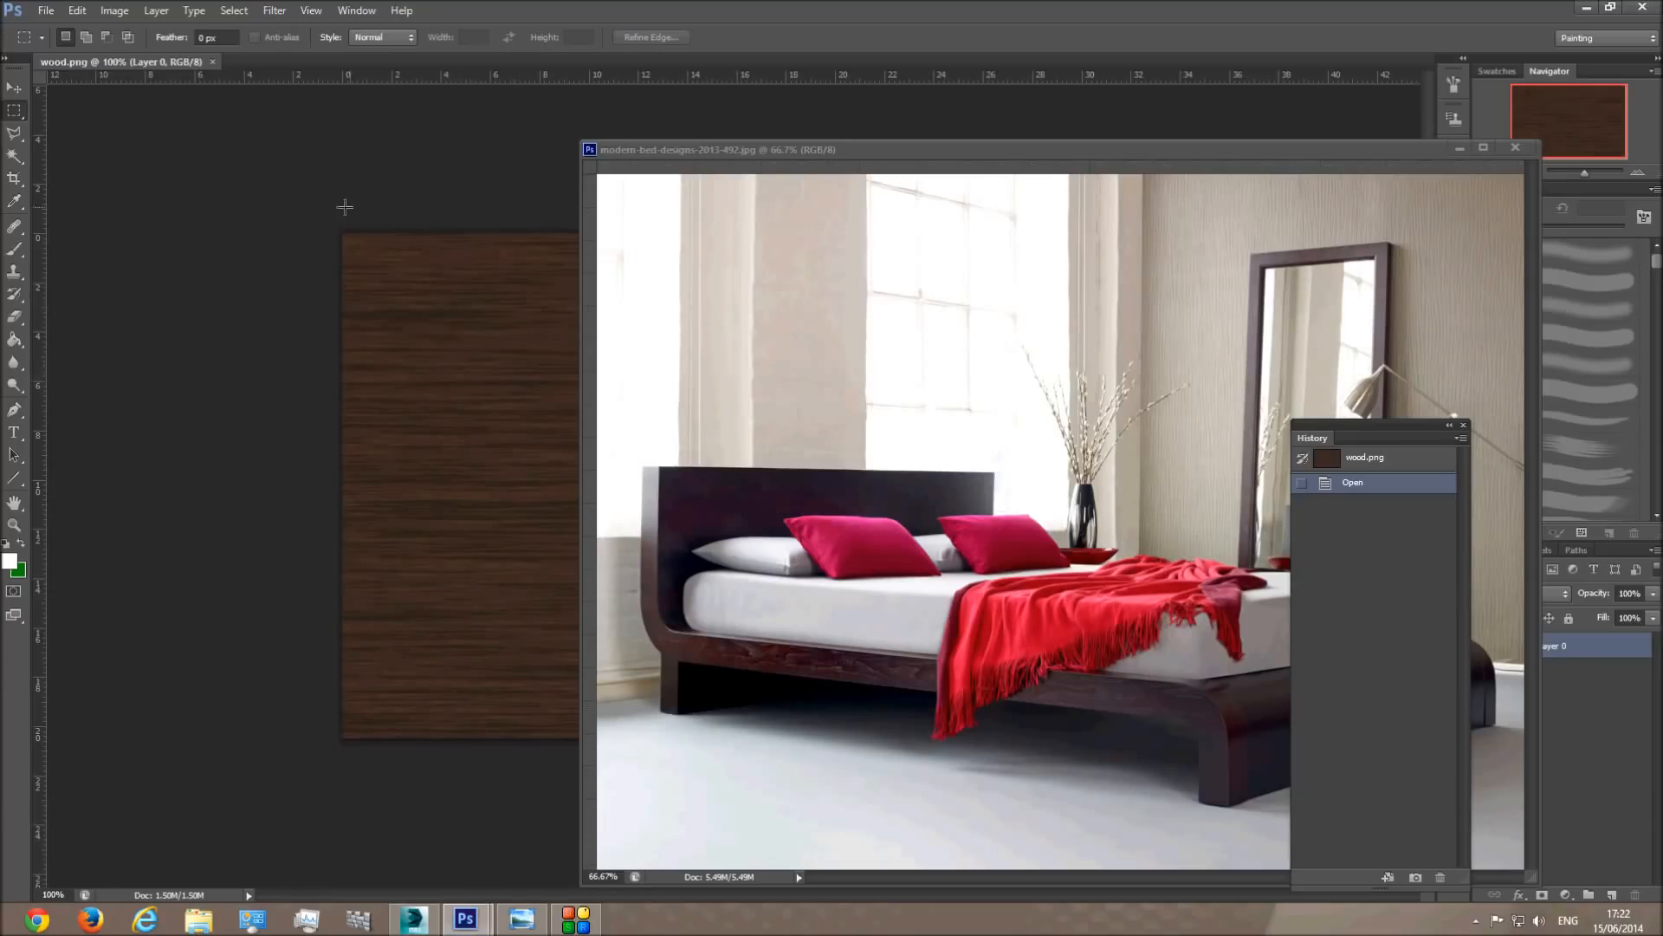
click(120, 15)
click(119, 15)
click(14, 201)
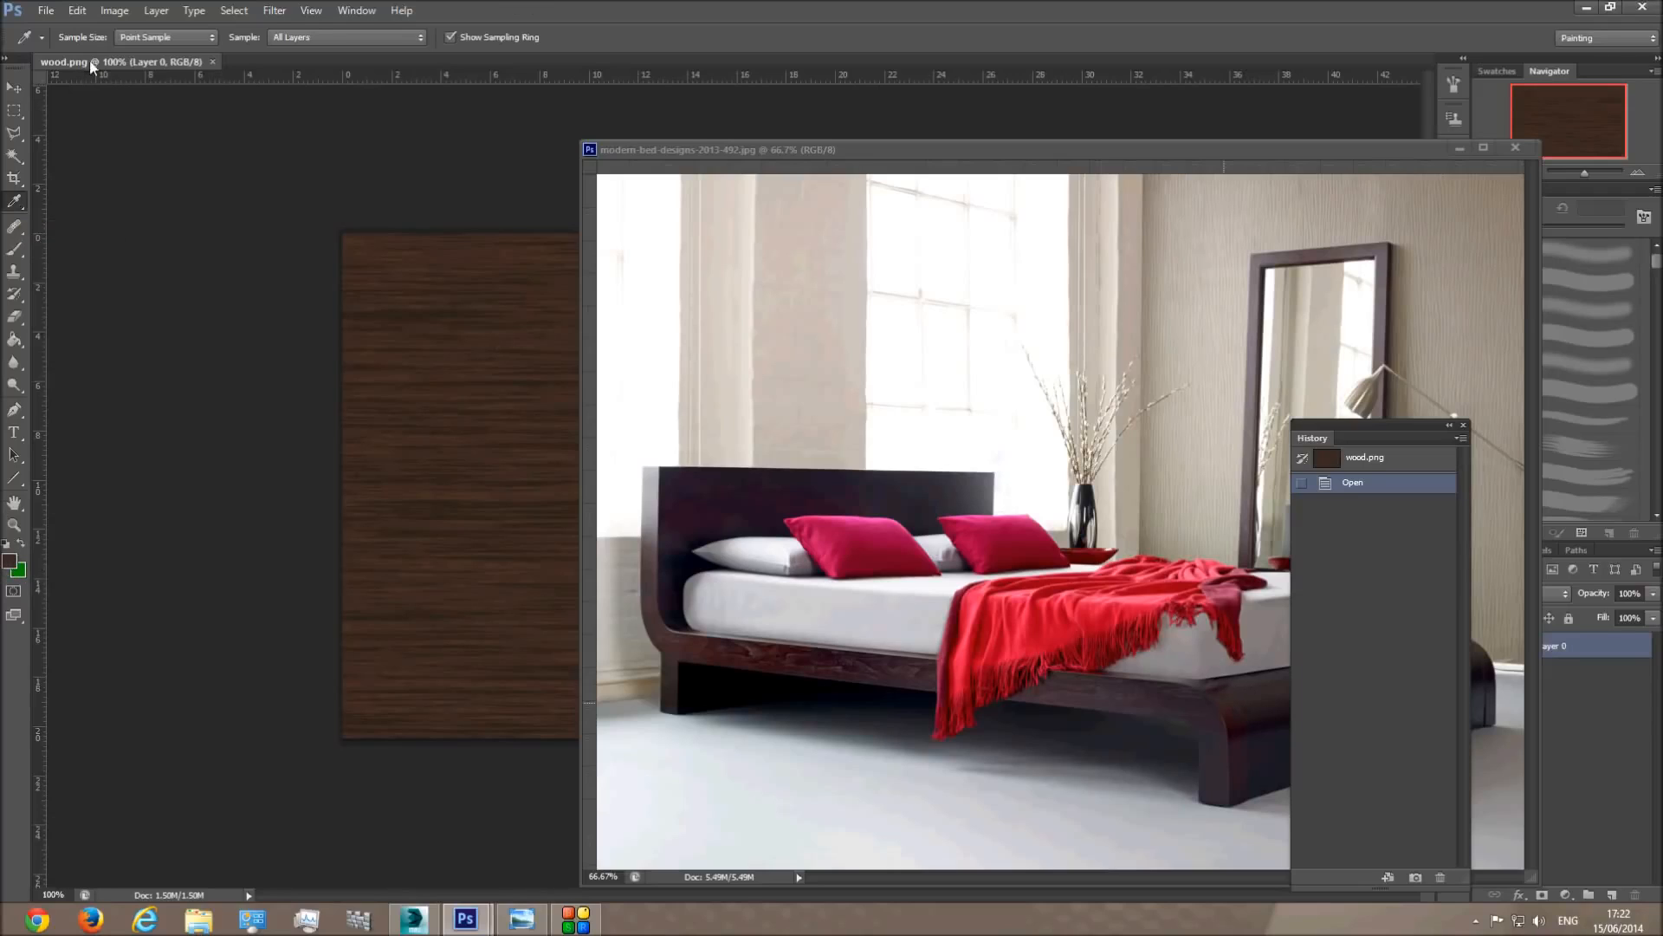
drag(695, 137, 670, 64)
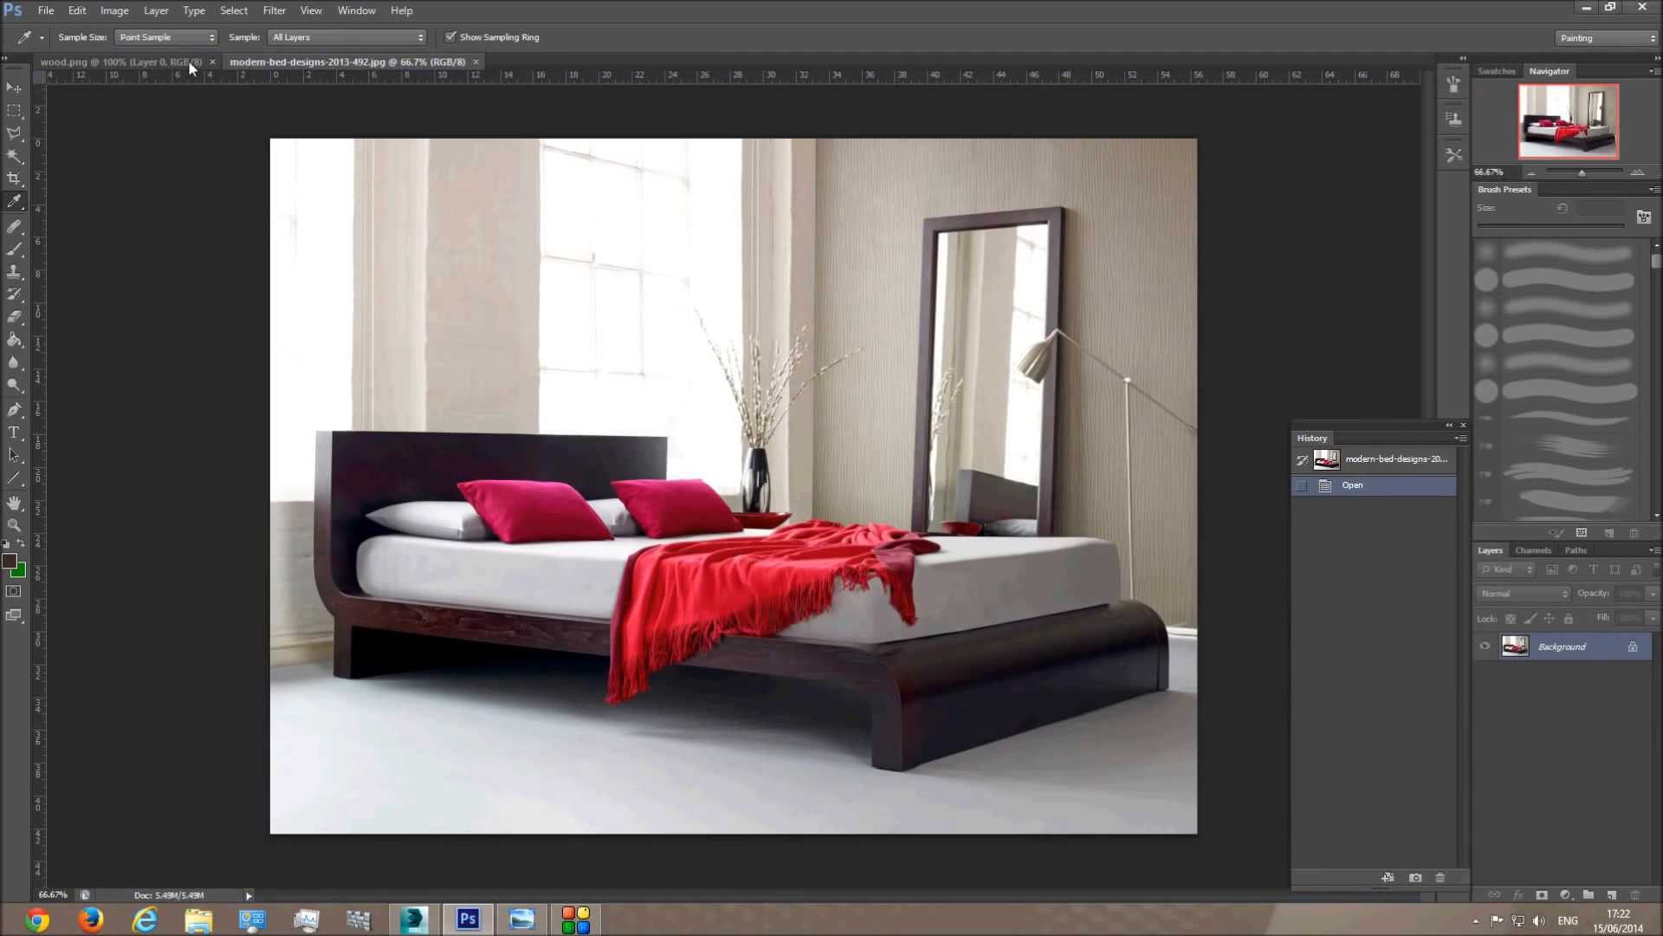
Add a new layer to wood.png and cover it entirely with the sampled colour using a 5000 px brush.
click(154, 62)
click(1612, 894)
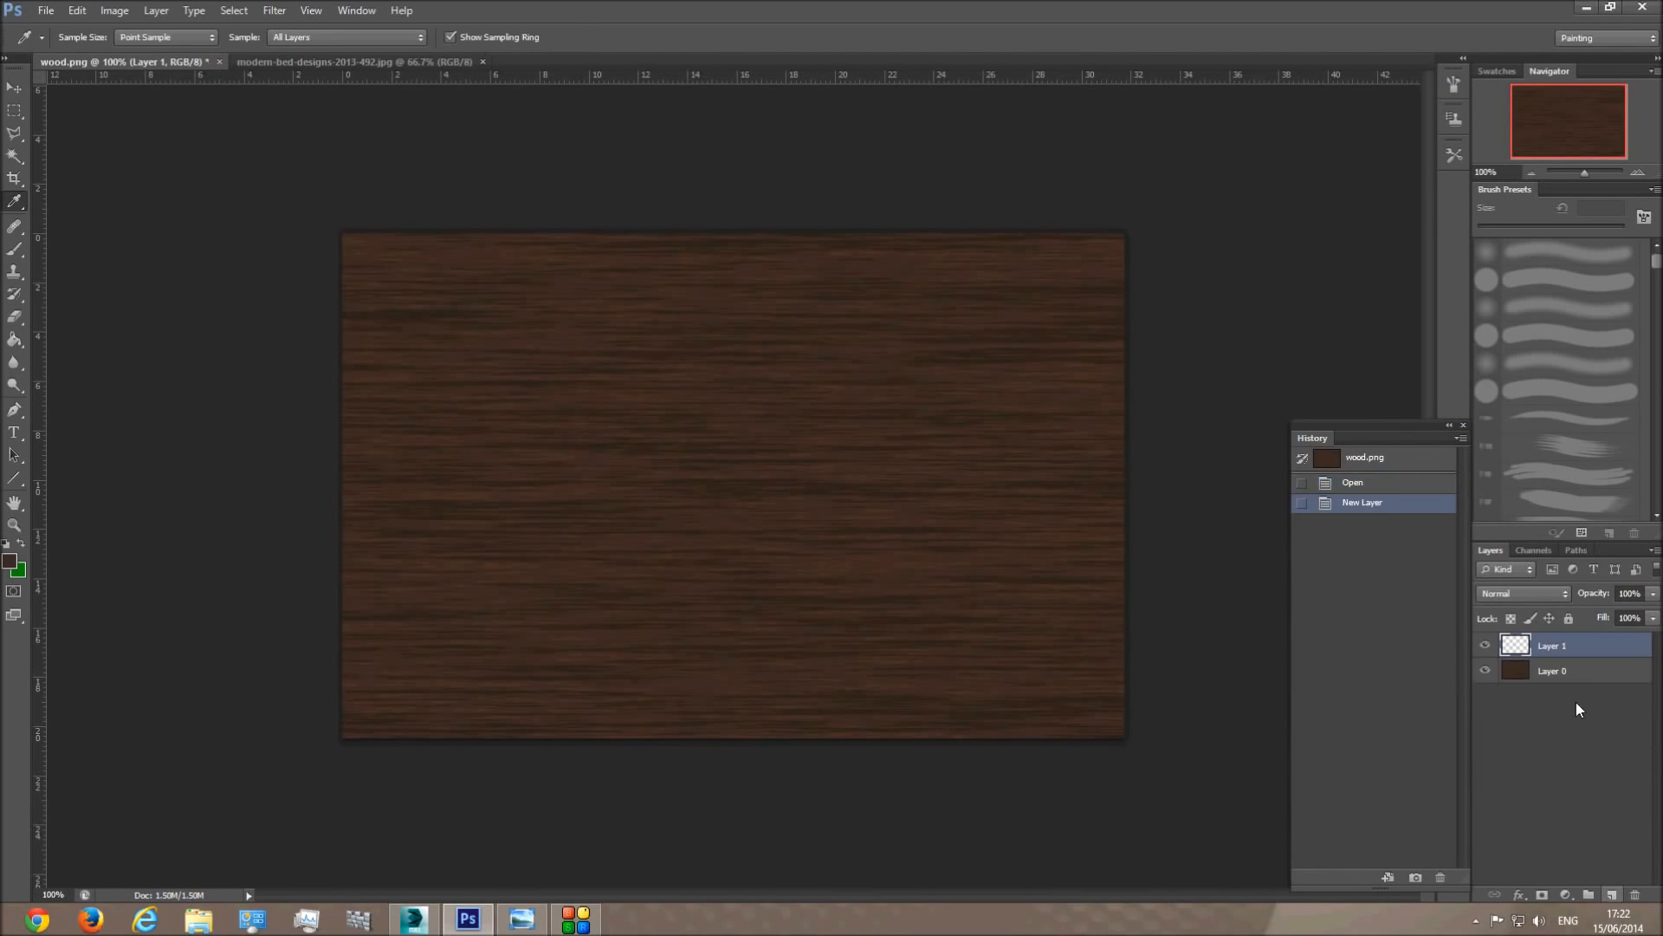
click(14, 249)
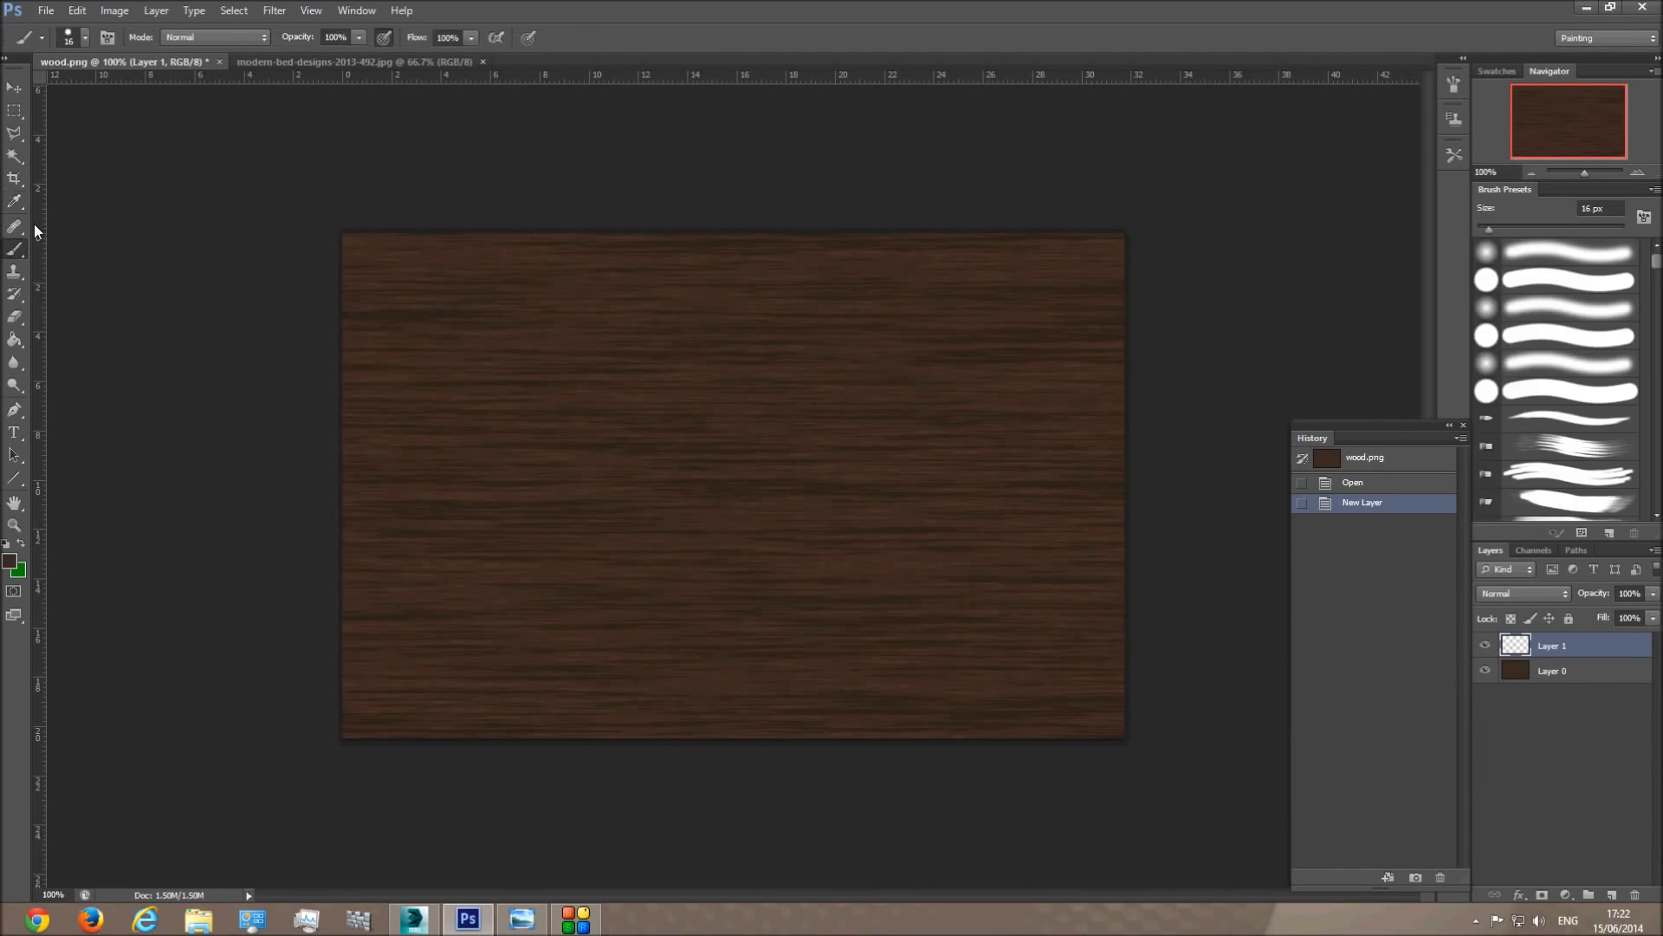
click(85, 38)
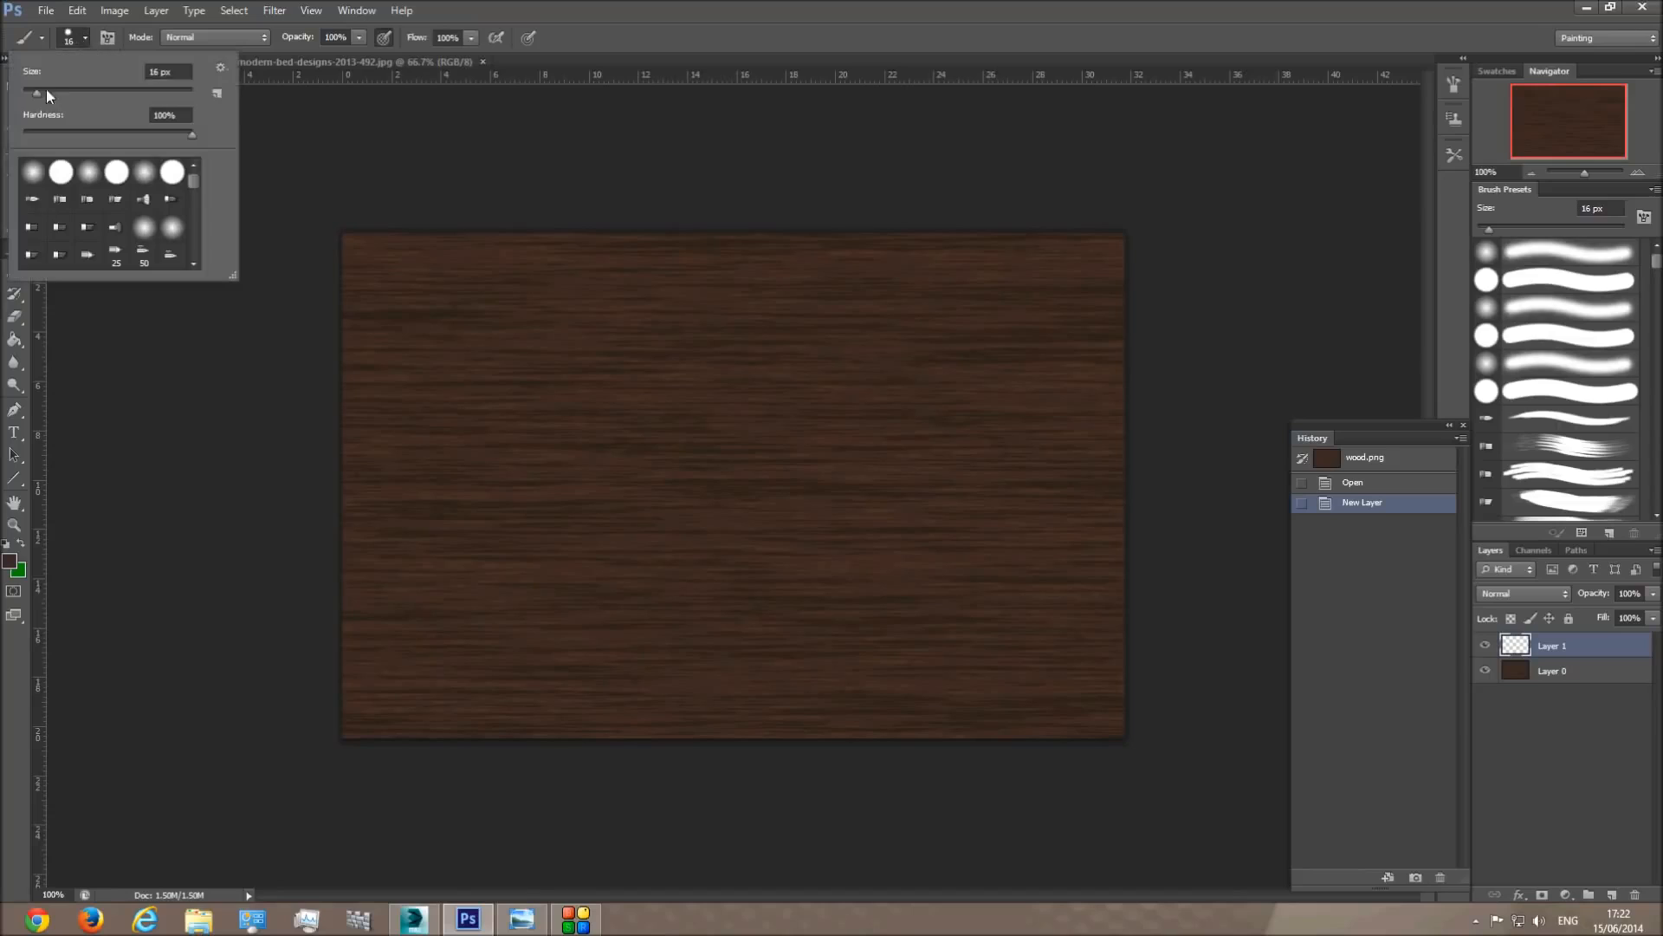
click(745, 539)
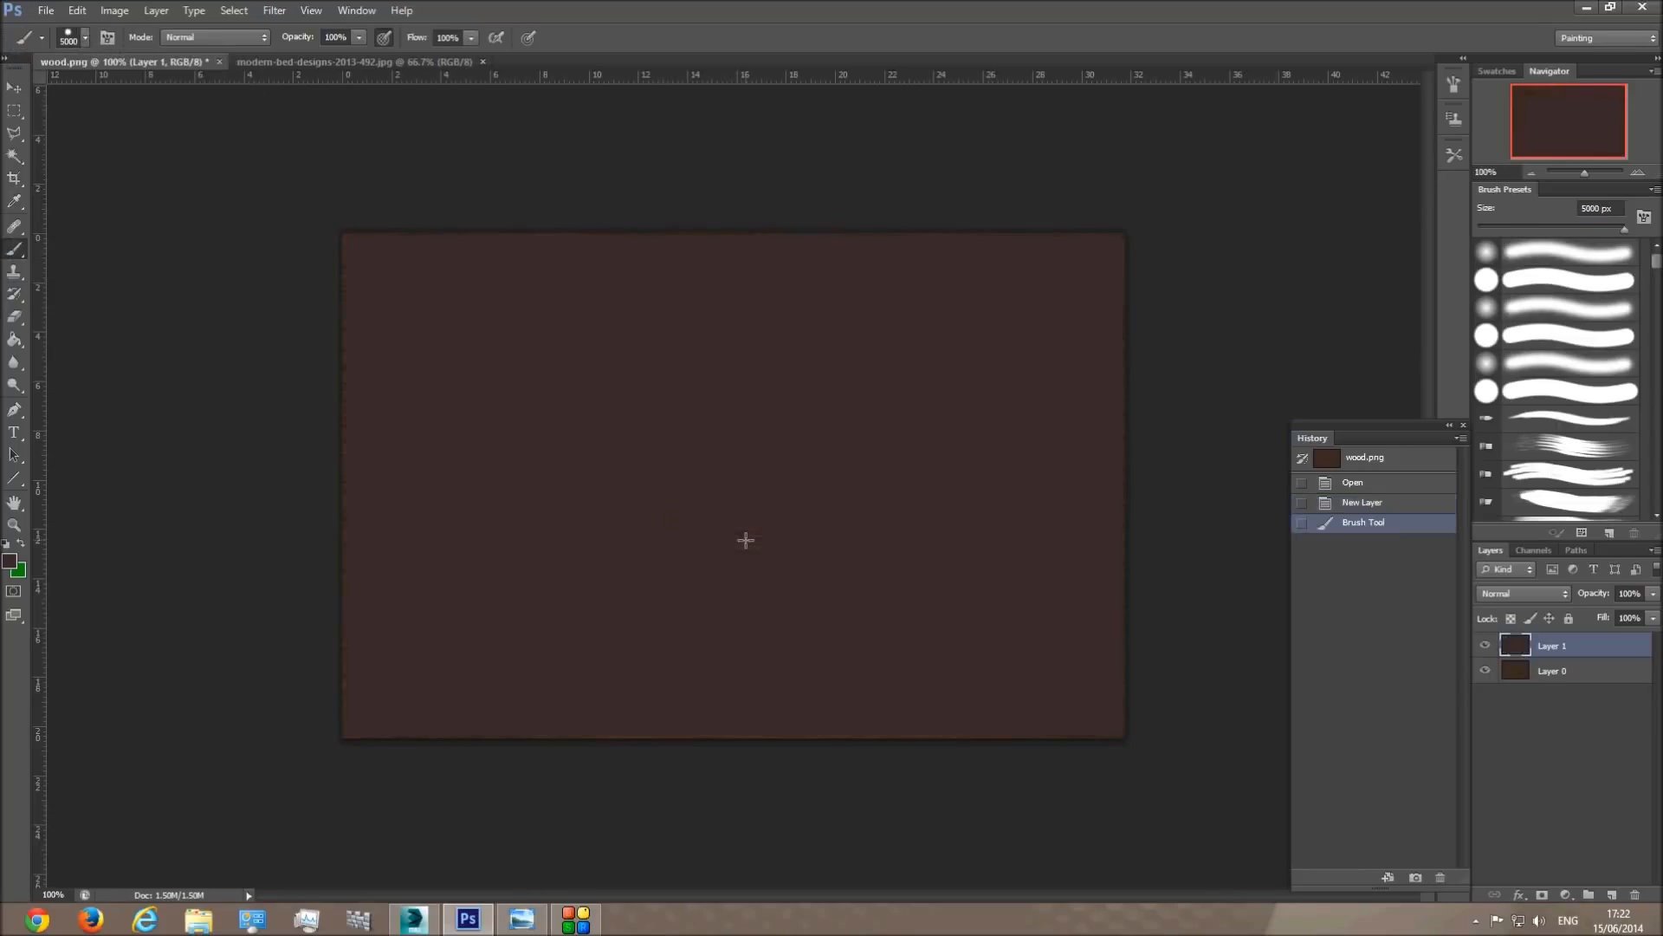
Float the reference photo below the wood texture and move the History panel beside the canvas, keeping the texture in view.
click(14, 88)
drag(283, 63, 882, 254)
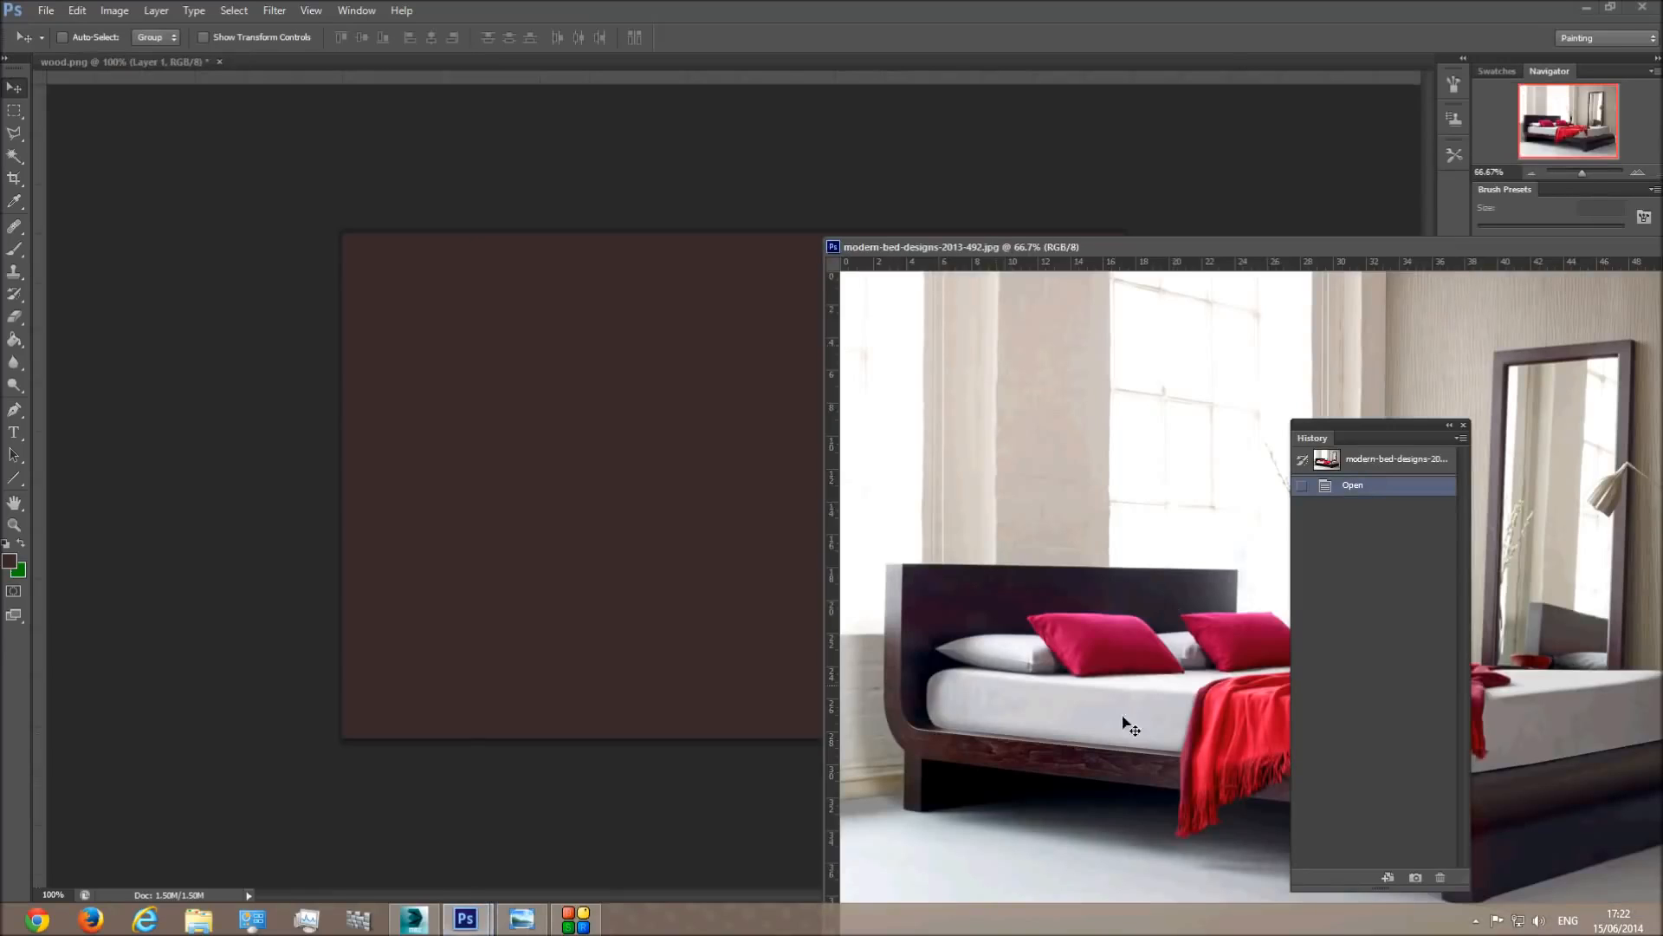
drag(1397, 446, 1249, 249)
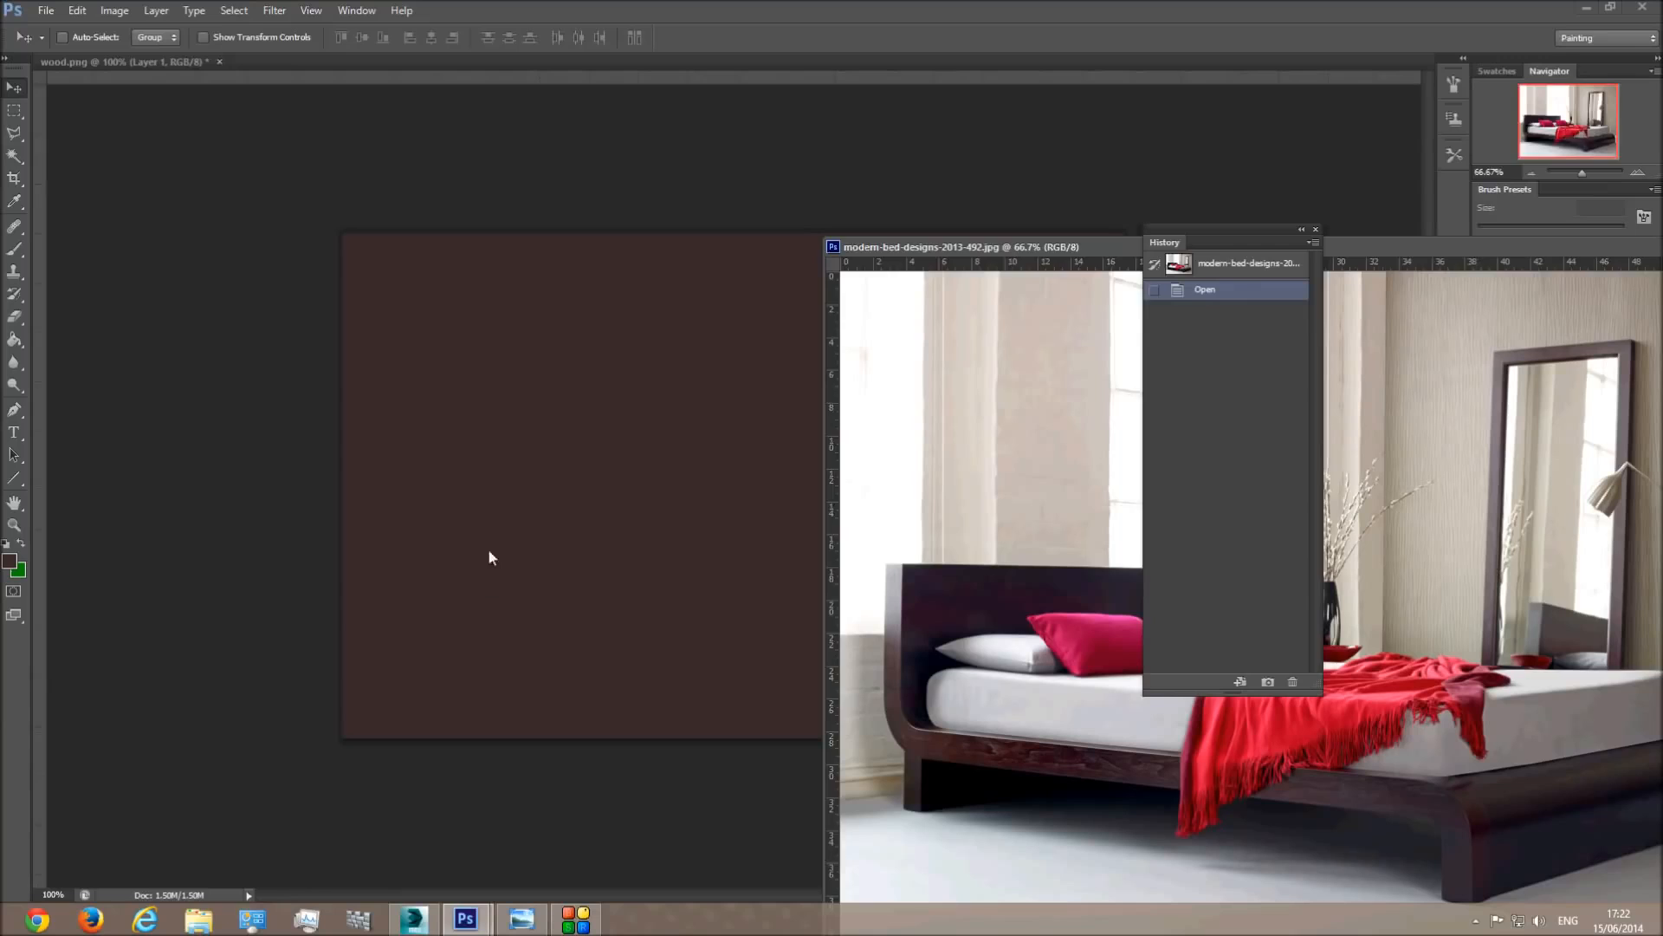
click(382, 176)
mouse_move(902, 256)
mouse_down()
mouse_move(828, 492)
mouse_move(761, 816)
mouse_up()
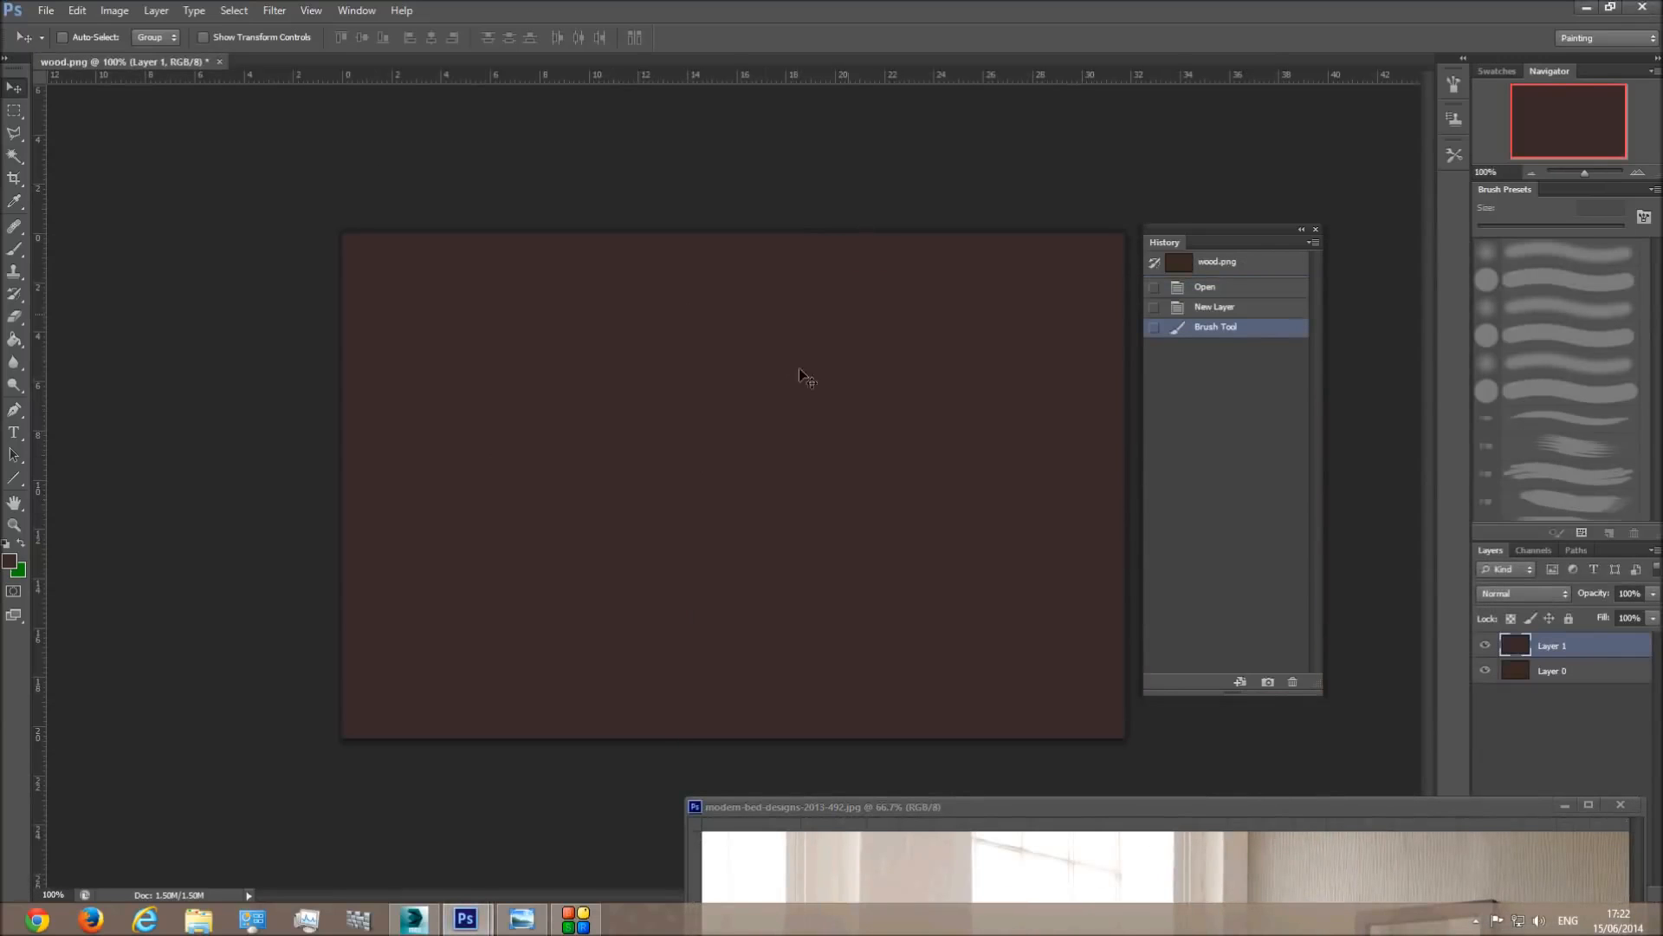
Try the Color blend mode on the colour layer and compare the texture with that layer hidden and shown.
click(1489, 592)
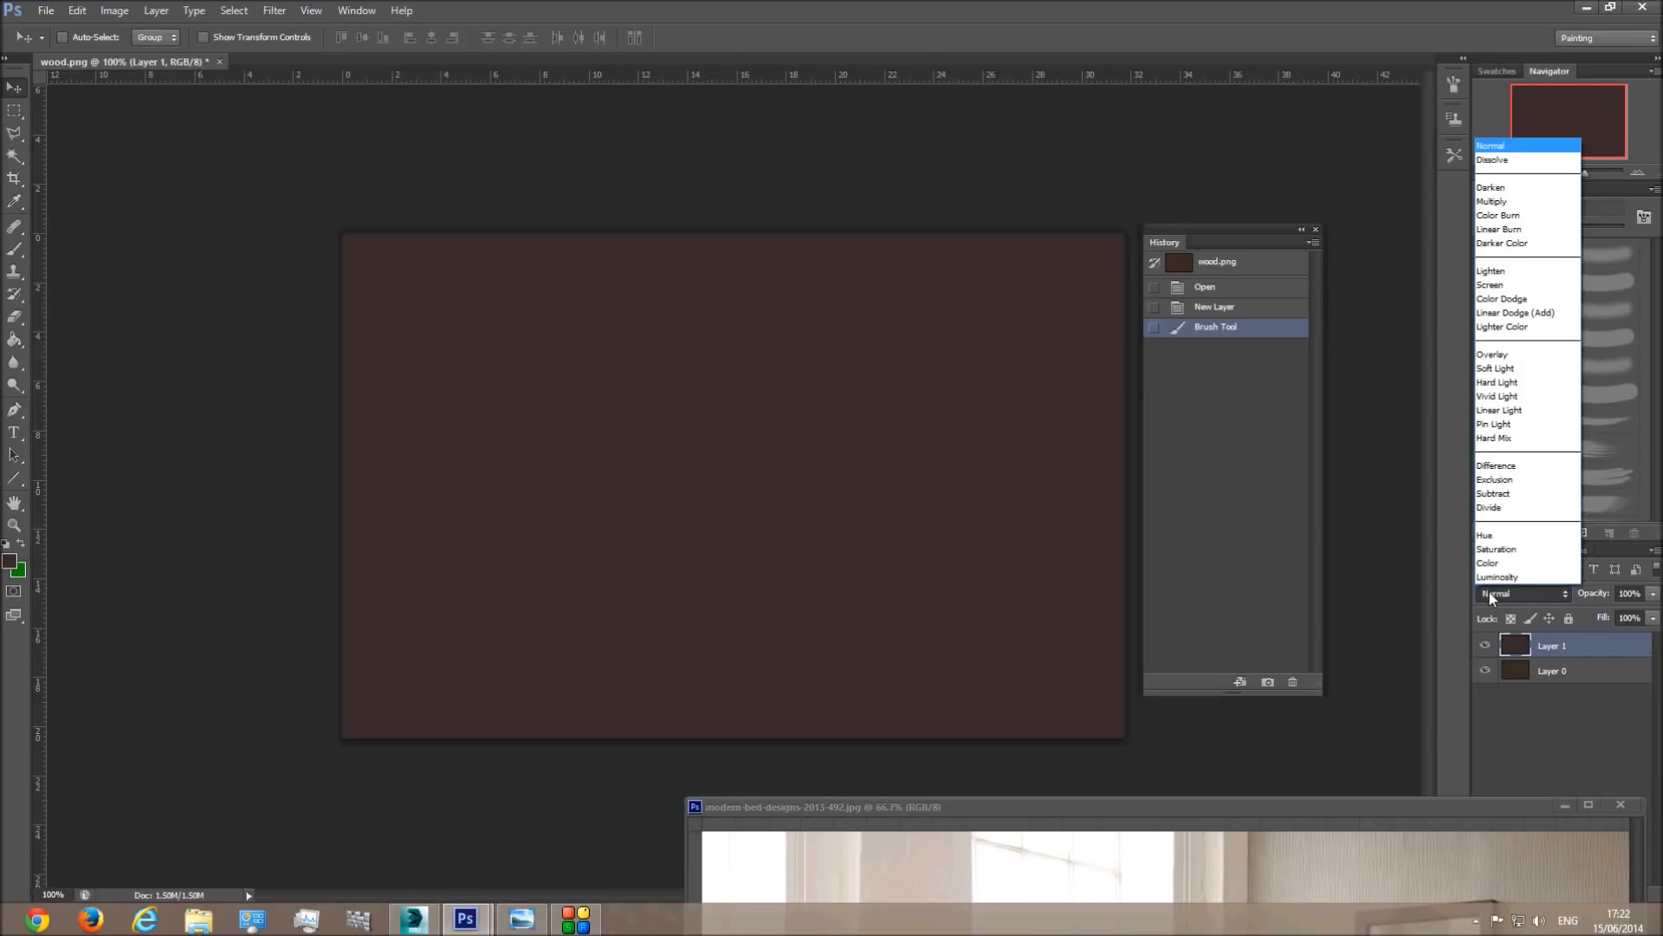
click(1494, 564)
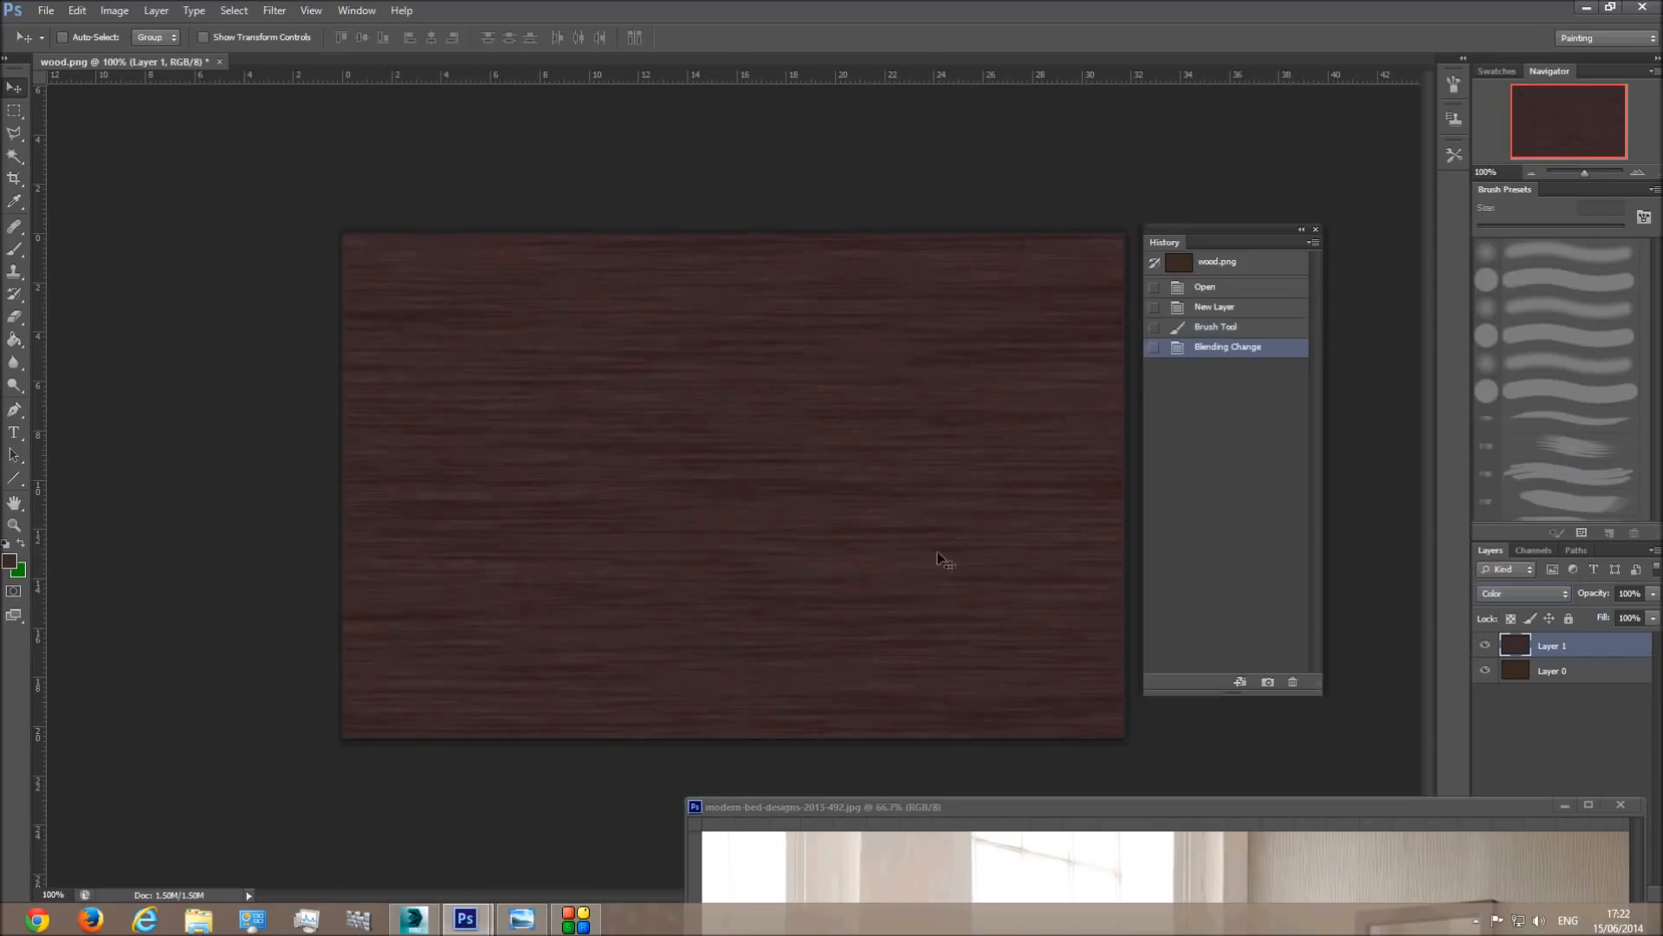
click(1487, 647)
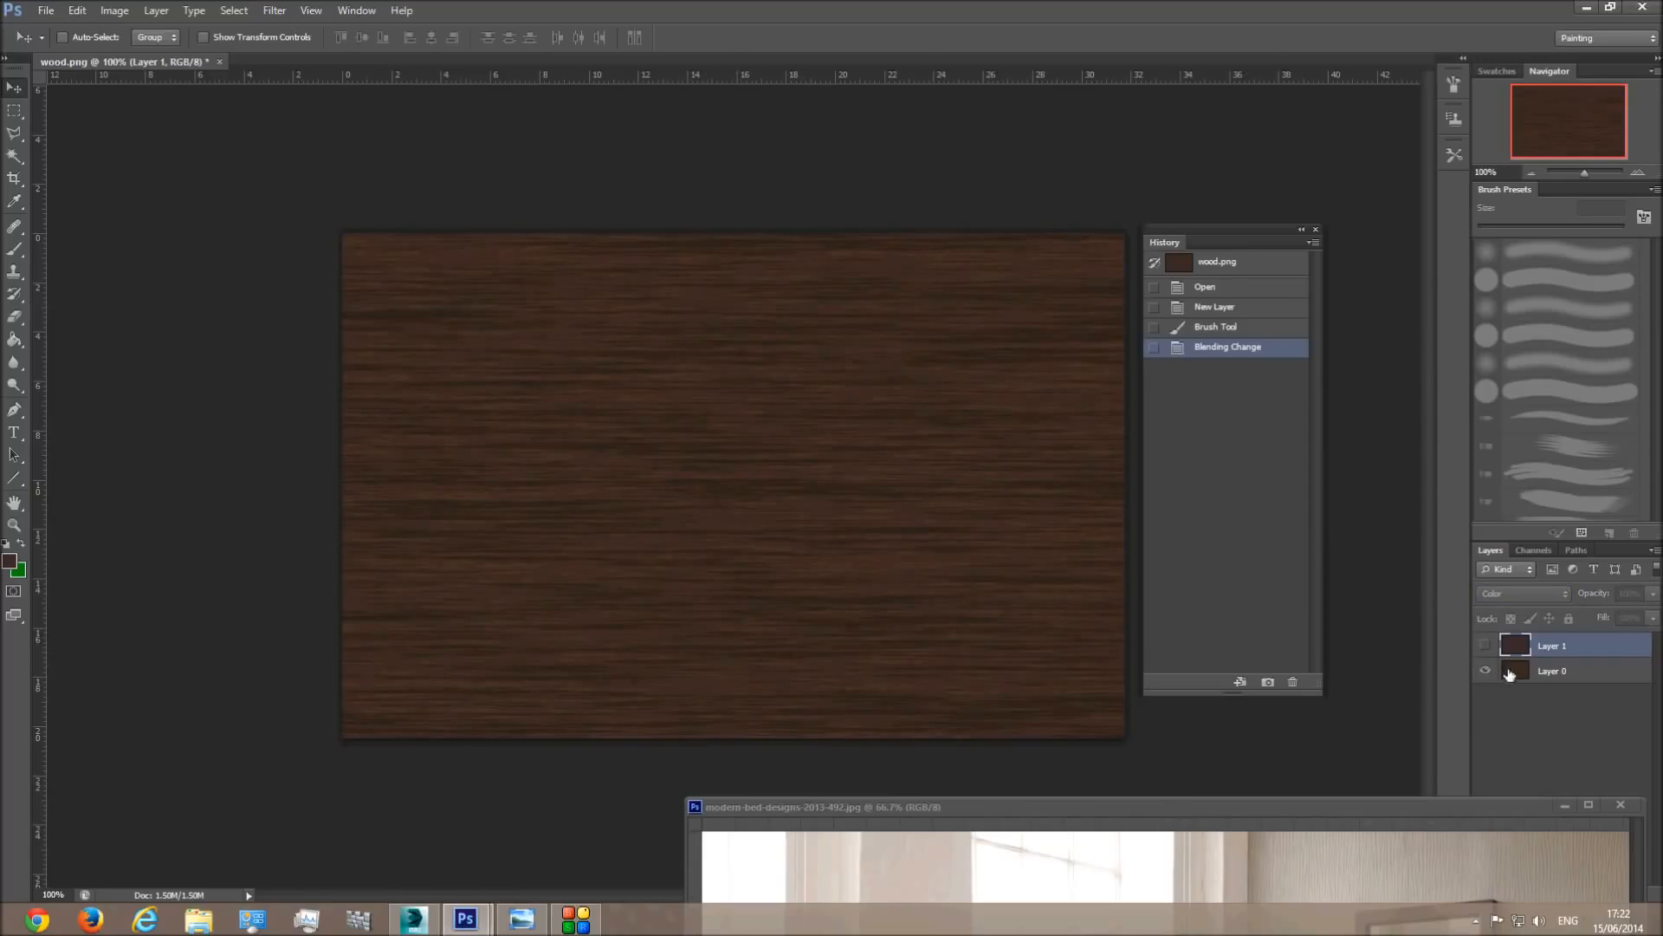
click(1487, 648)
drag(1012, 809, 948, 789)
click(1027, 579)
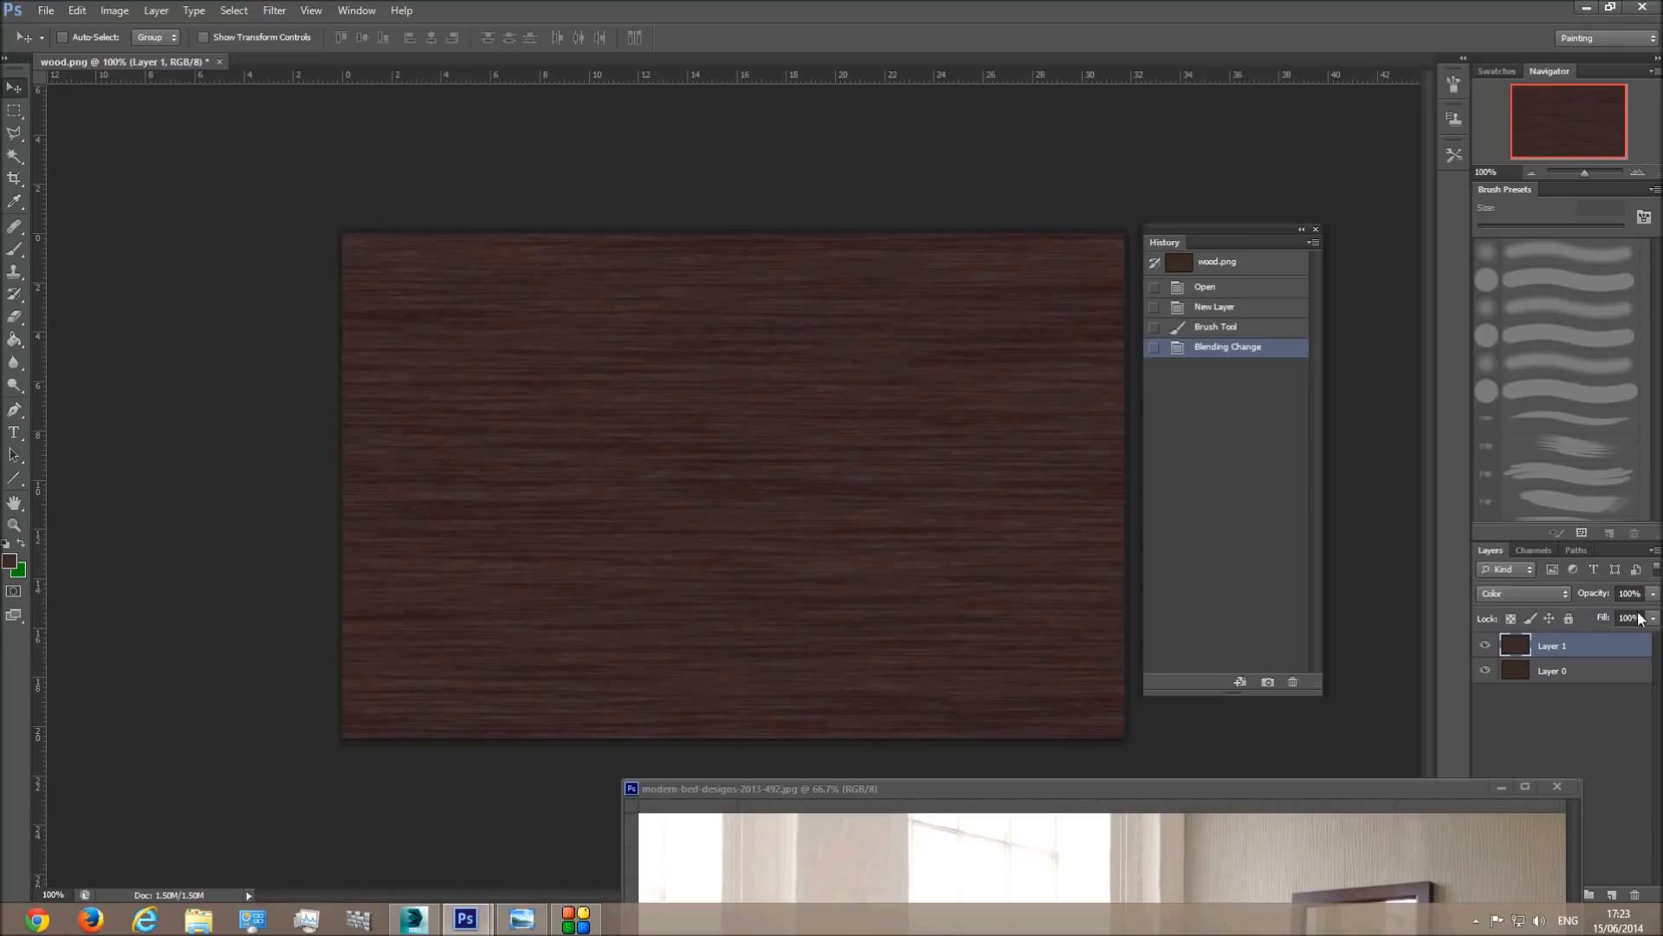
Set the colour layer's blend mode to Normal and its opacity to 50%.
click(1557, 592)
click(1513, 150)
click(1629, 592)
text(50)
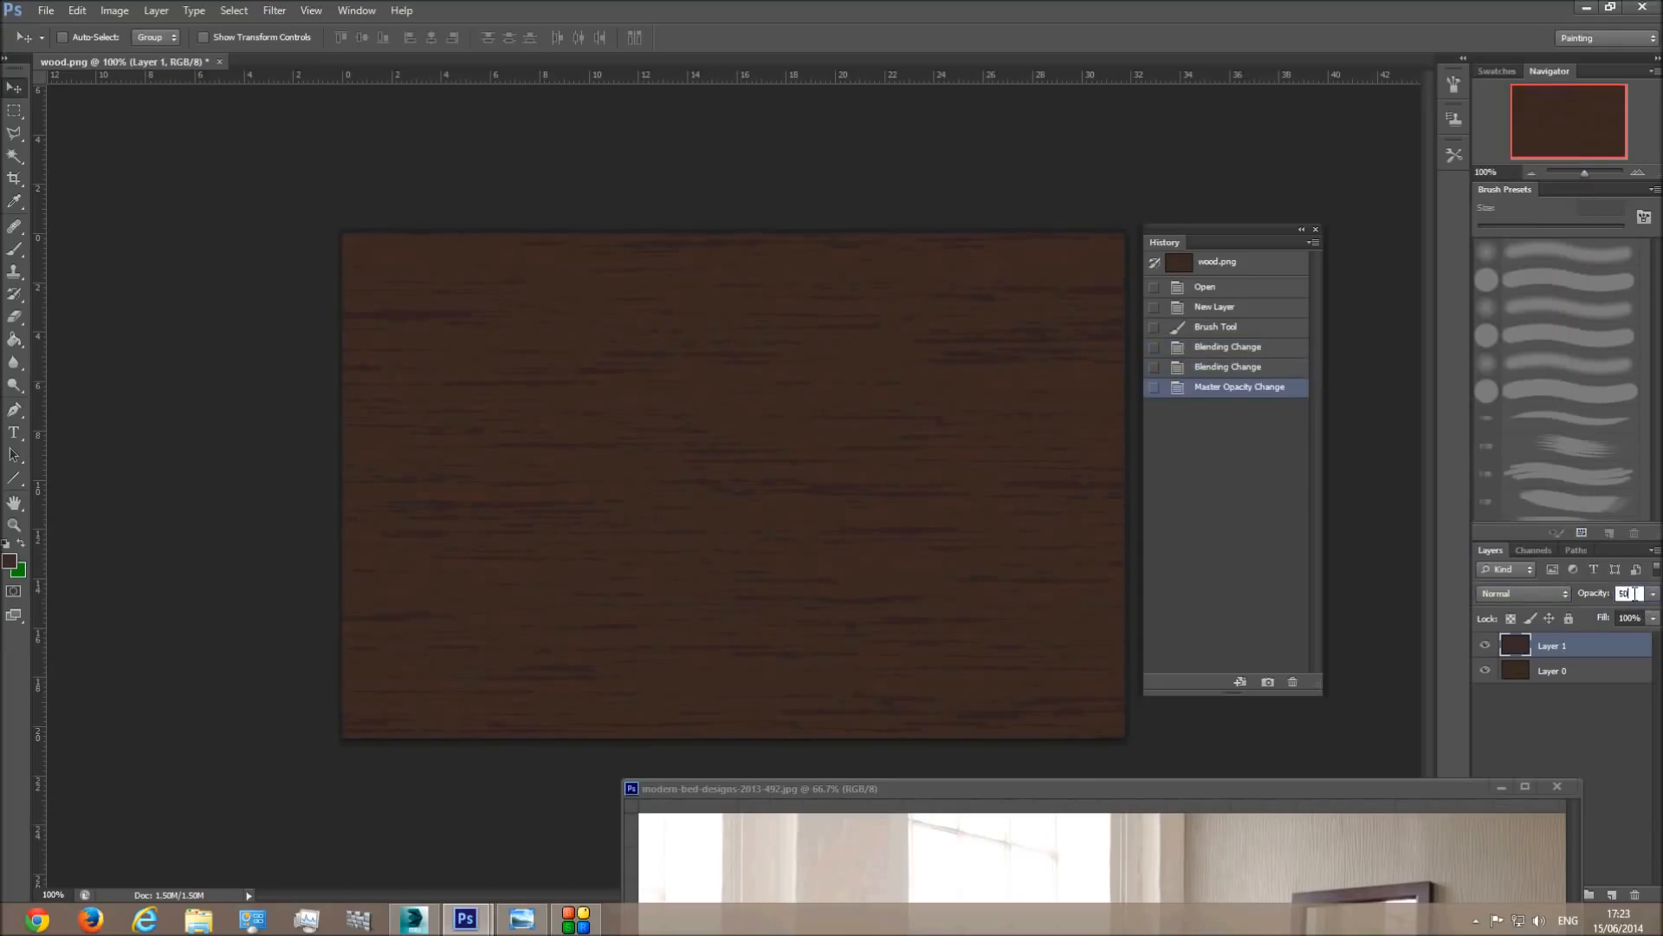
Bring the reference bed photo over the wood texture to compare their colours, and move it back below the canvas.
drag(1077, 782, 1200, 653)
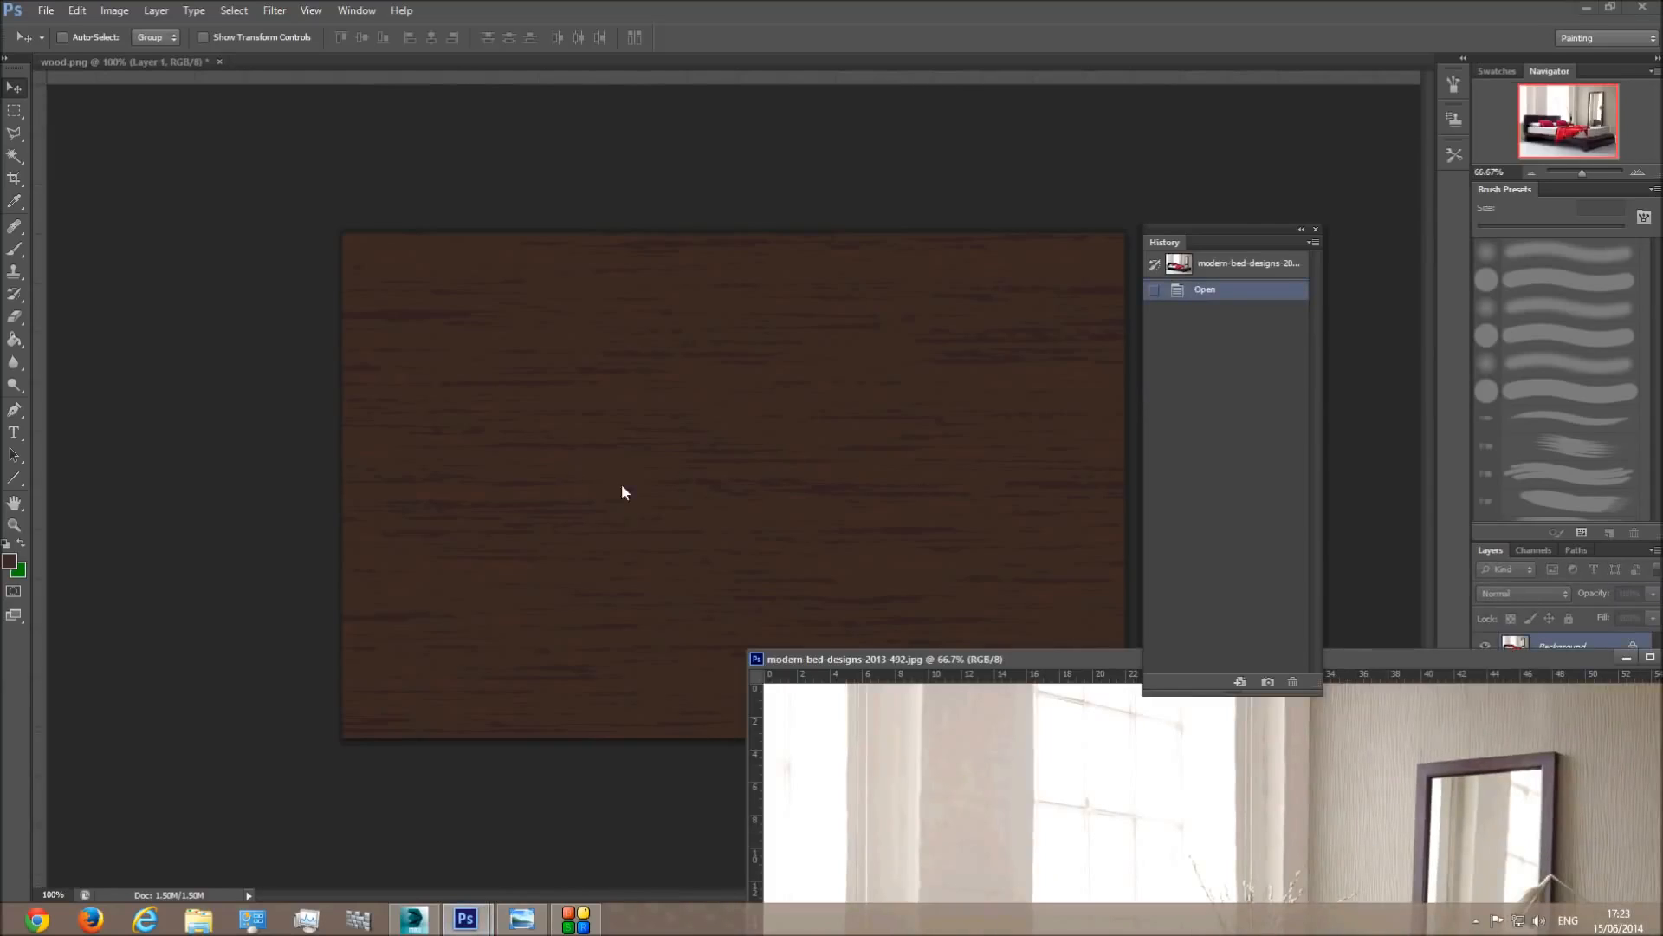
drag(969, 660, 905, 145)
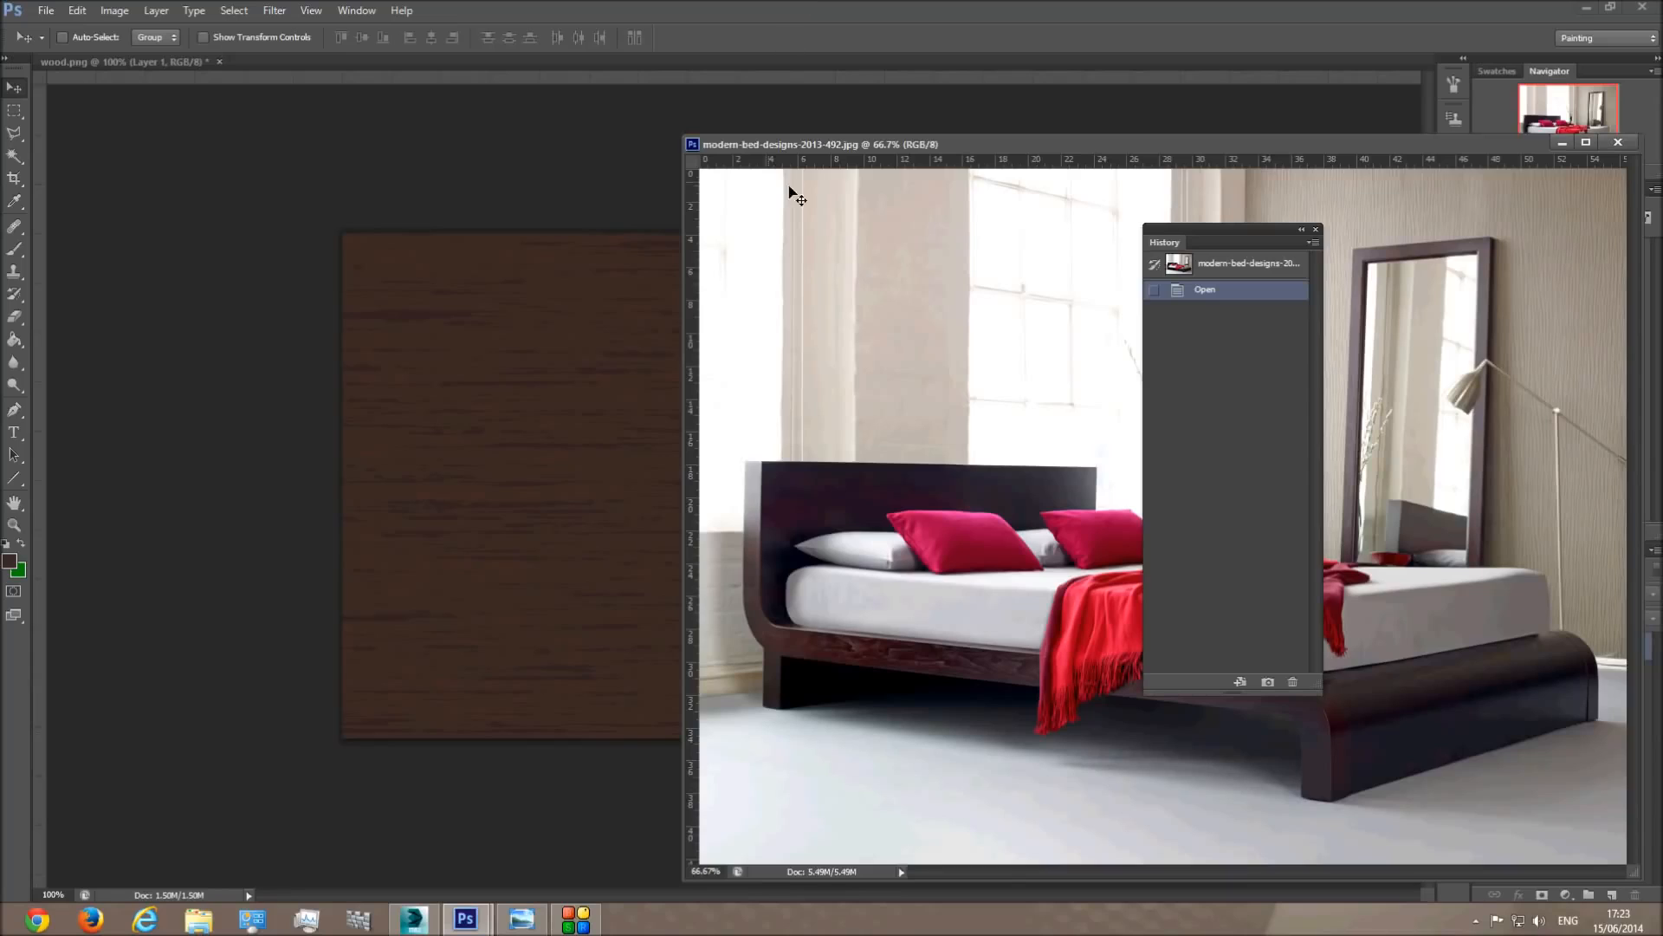
drag(830, 145, 795, 837)
click(873, 477)
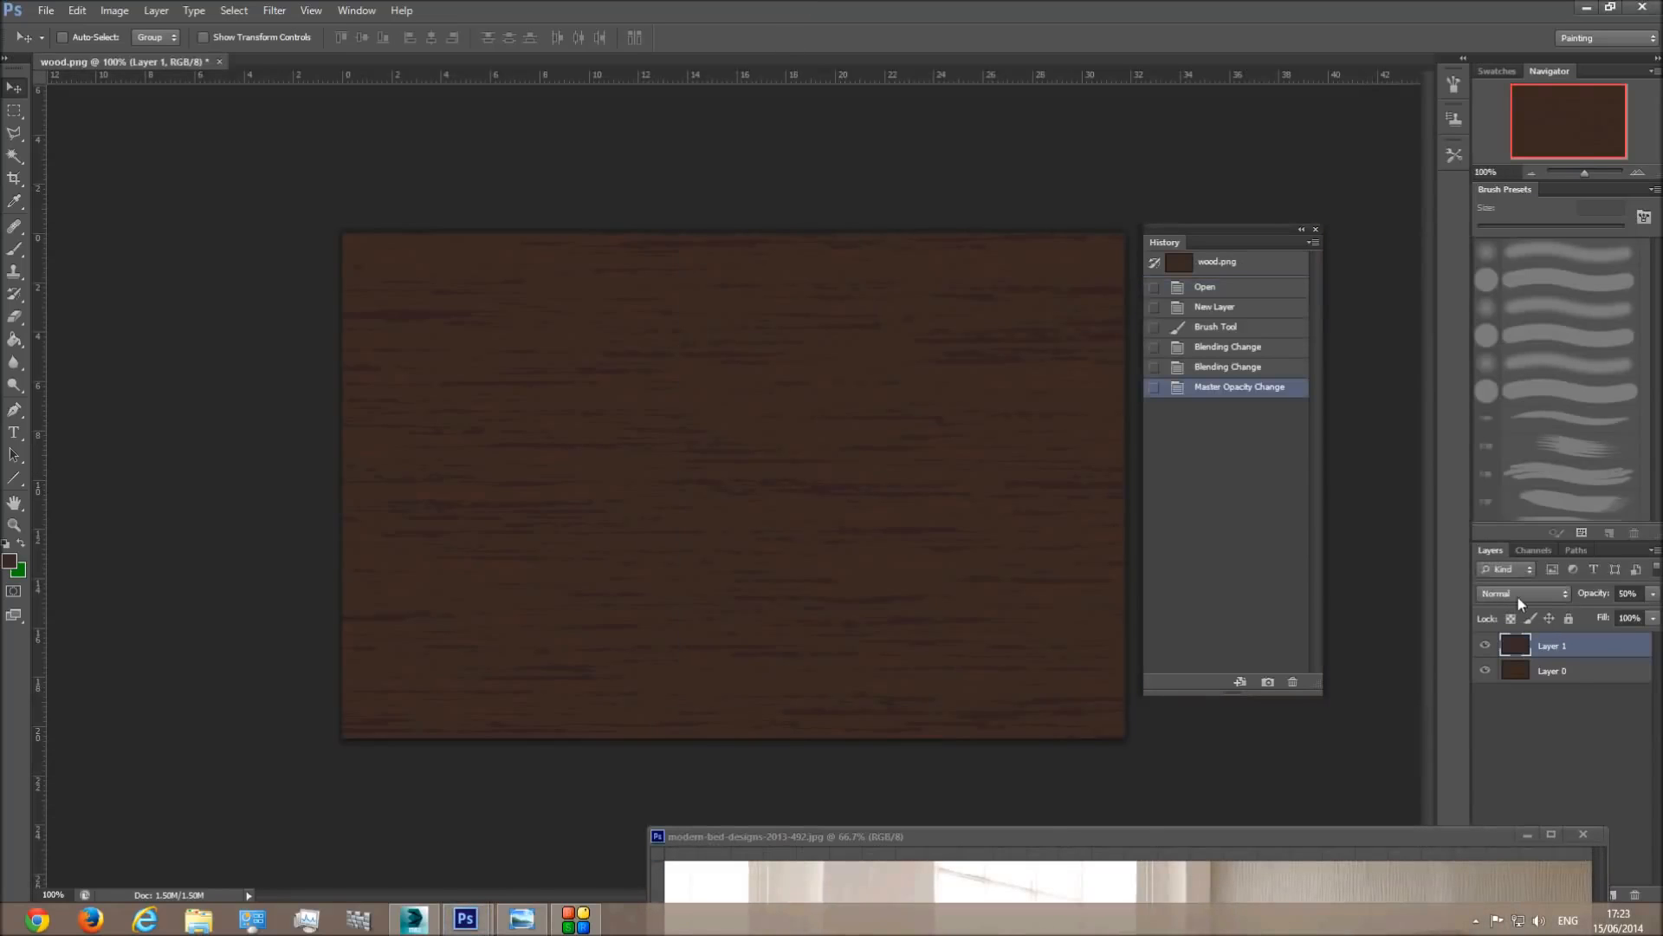
Set the colour layer's opacity to 100% with the Color blend mode and merge it down into the wood layer.
click(1515, 595)
click(1514, 595)
drag(1638, 597, 1613, 596)
text(100)
key(Return)
click(1518, 594)
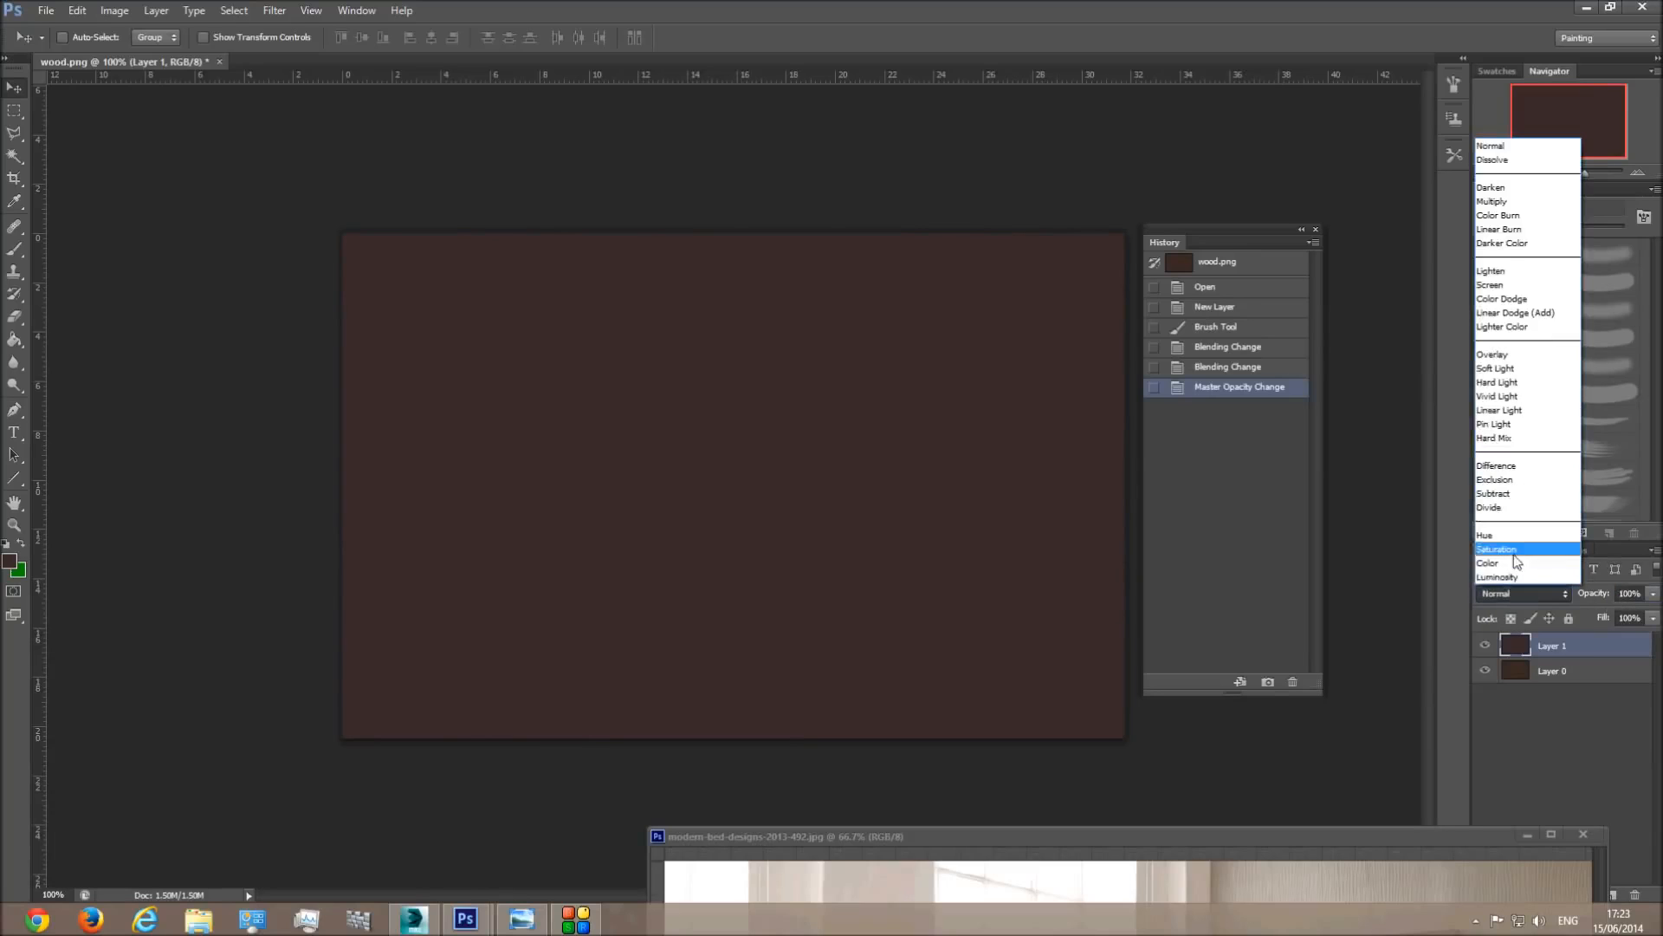
click(1518, 561)
right_click(1552, 642)
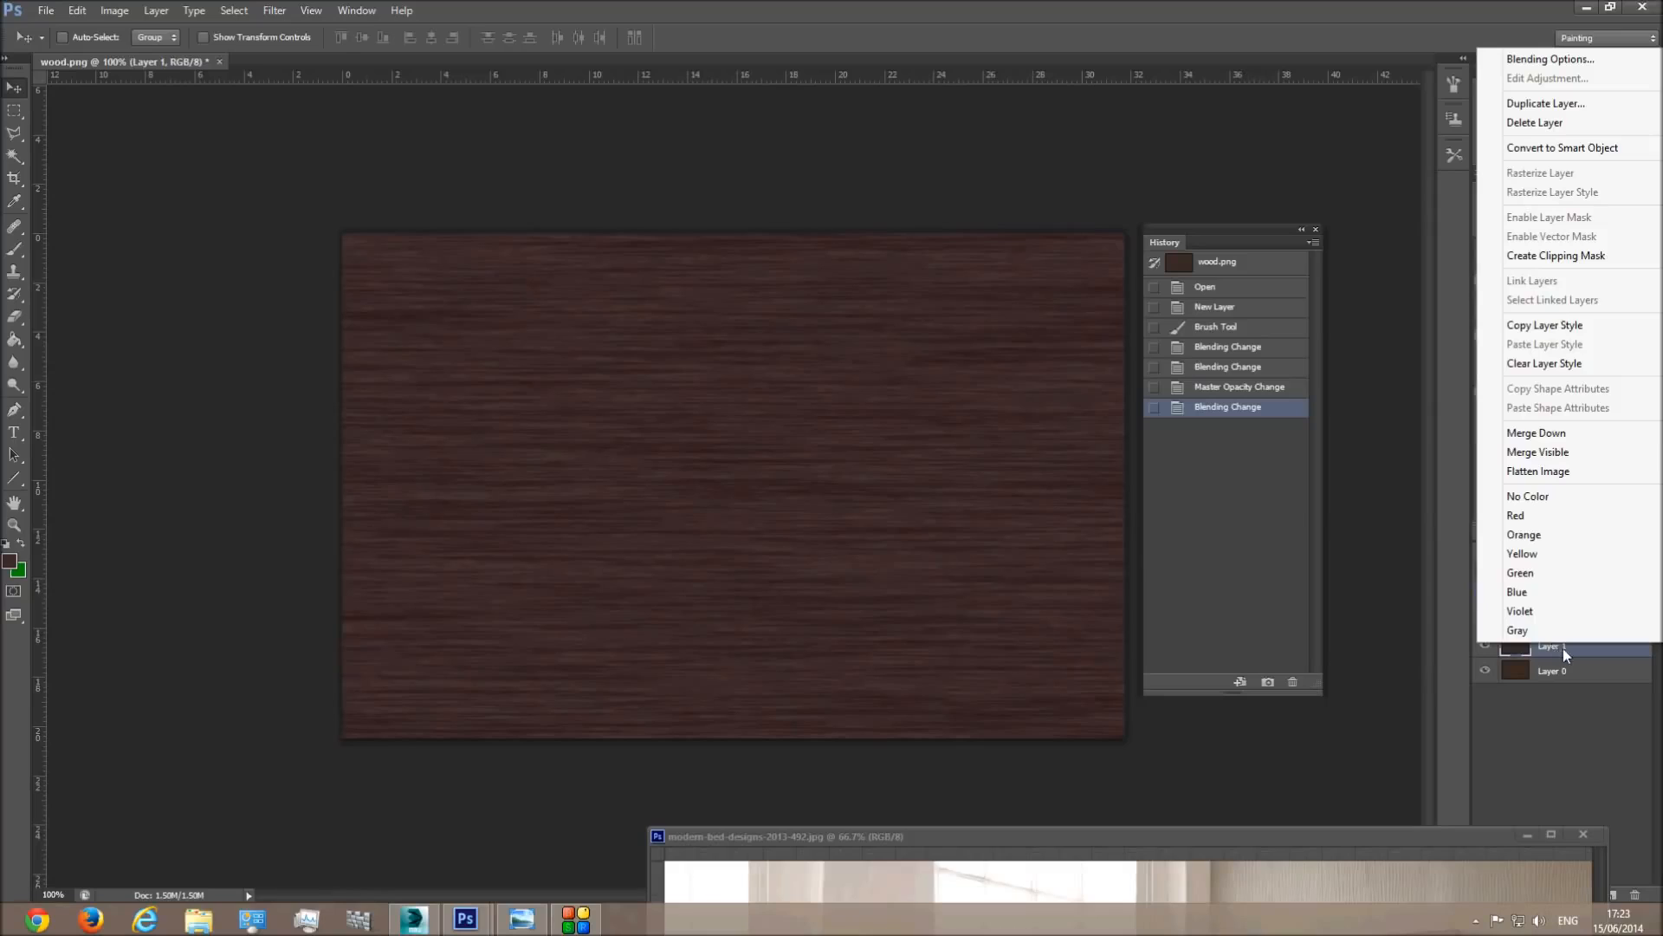
click(1560, 435)
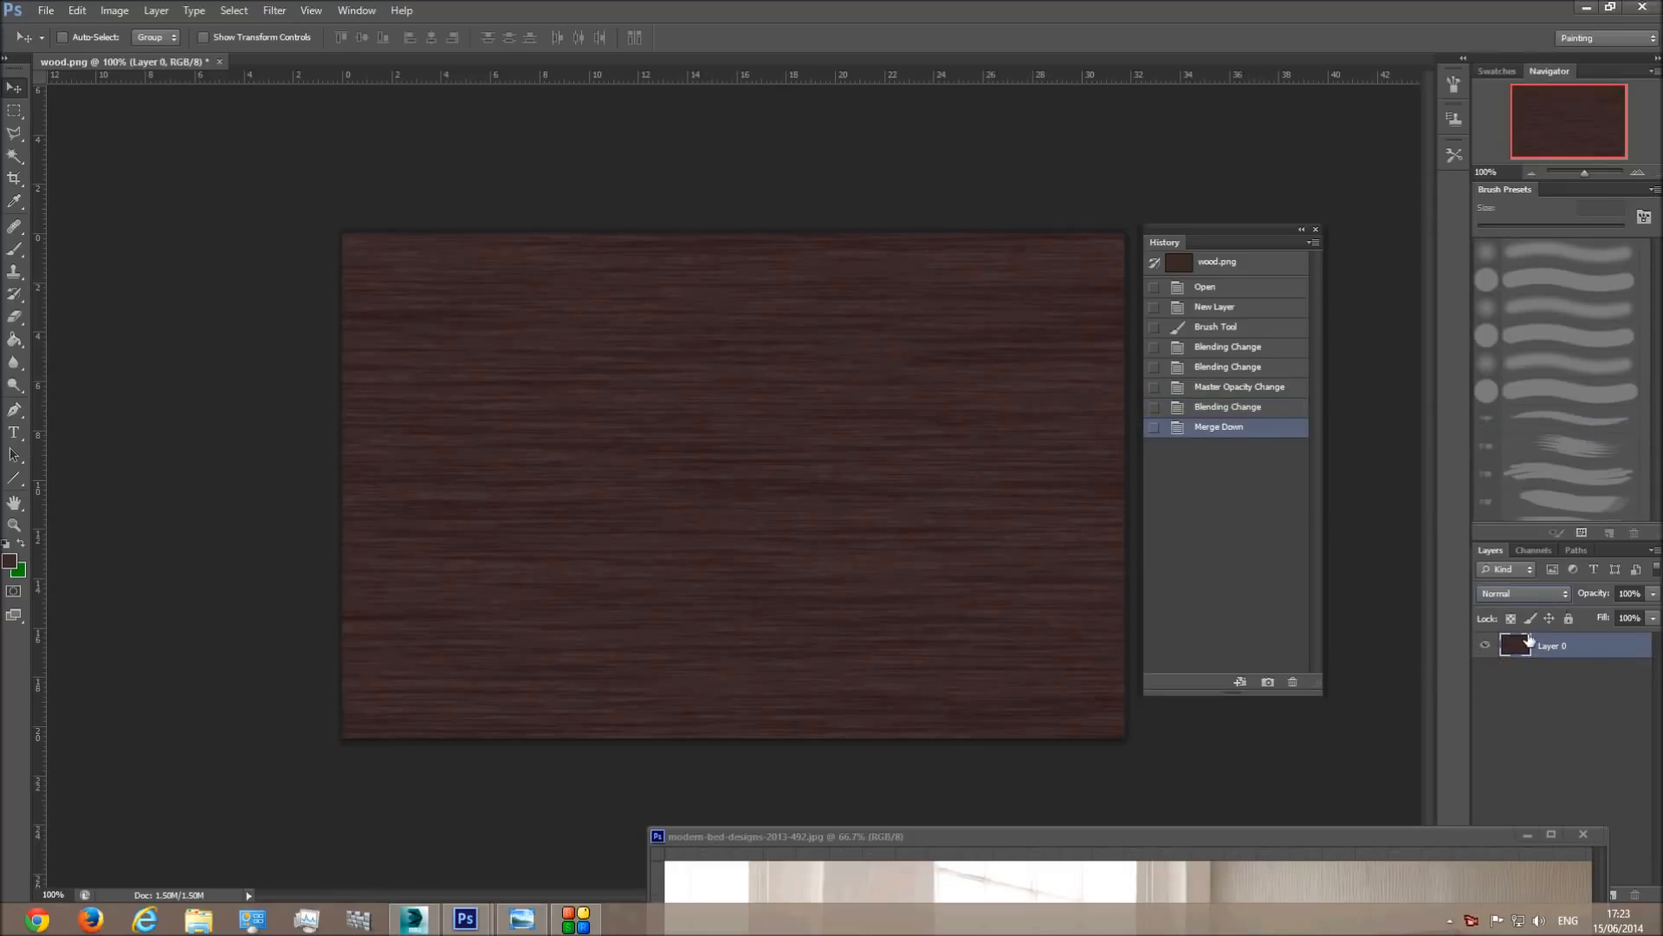
Add a new layer covered with the same dark brown using the 5000 px brush and set its opacity to 80%.
click(1613, 895)
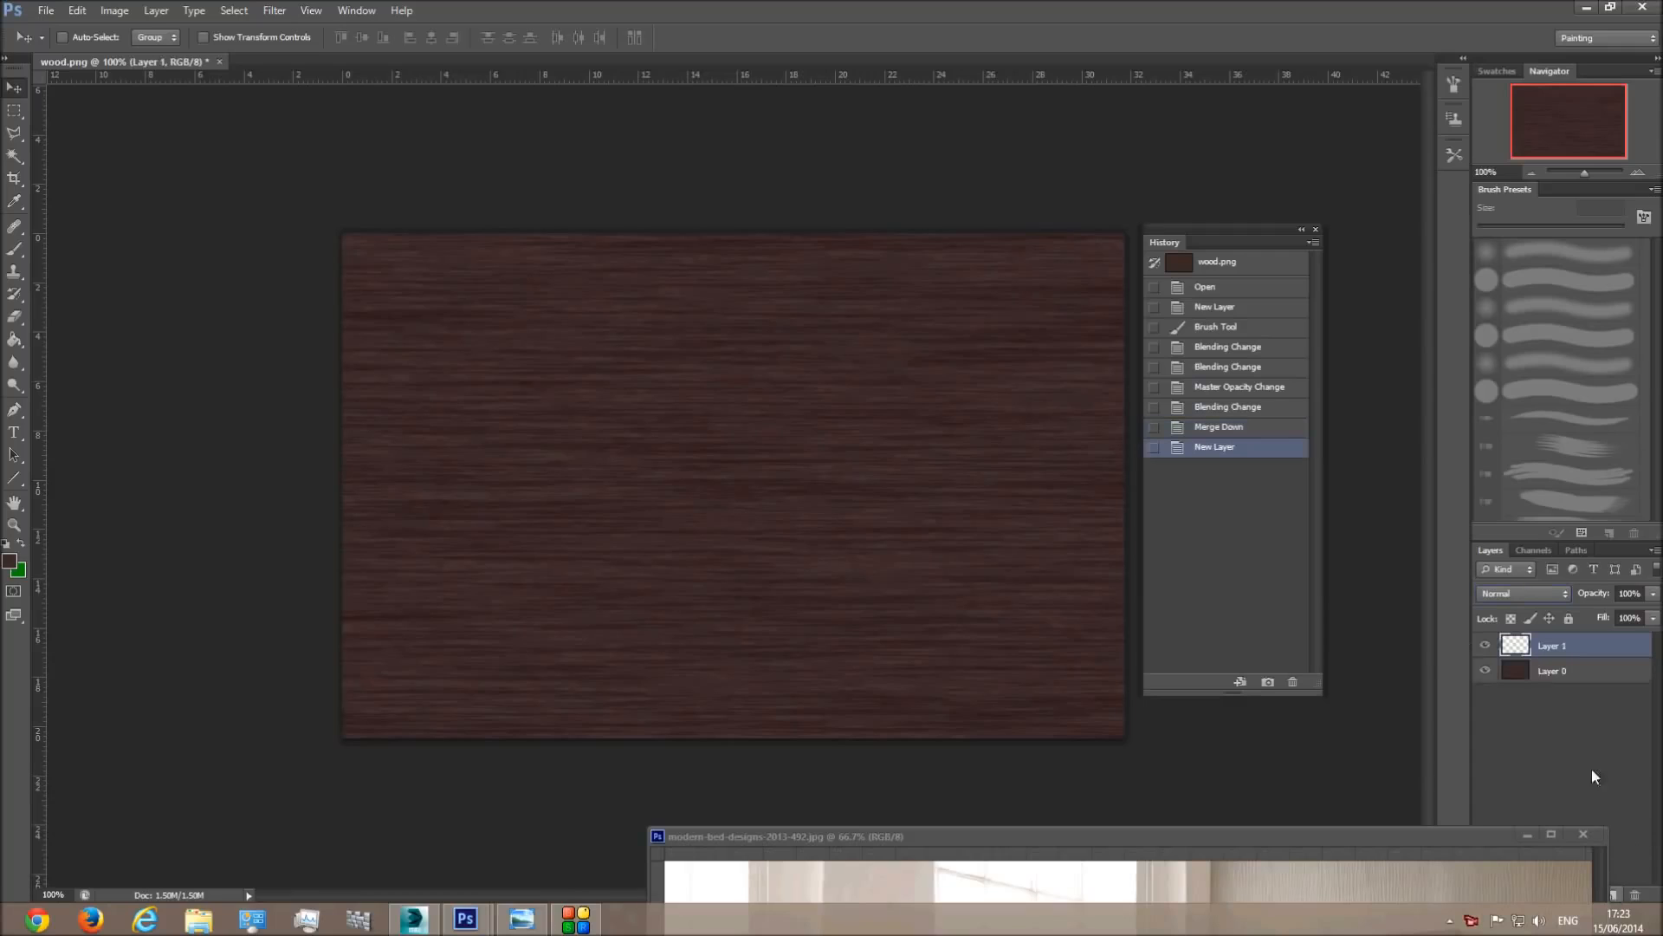
click(15, 251)
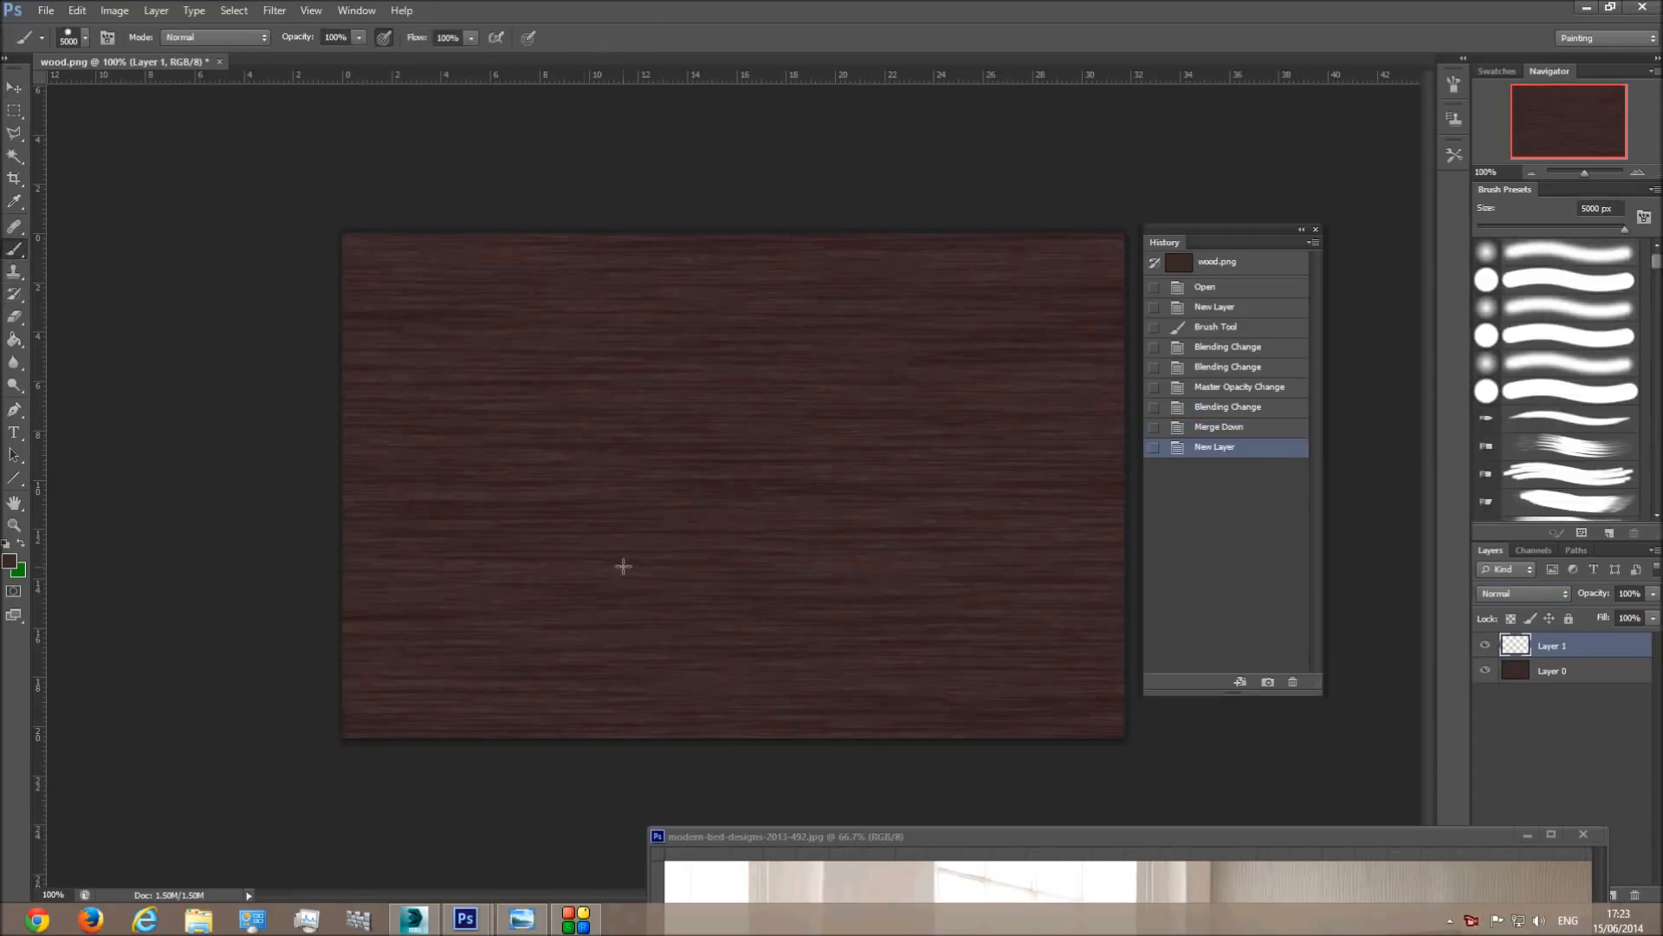
click(750, 540)
click(17, 91)
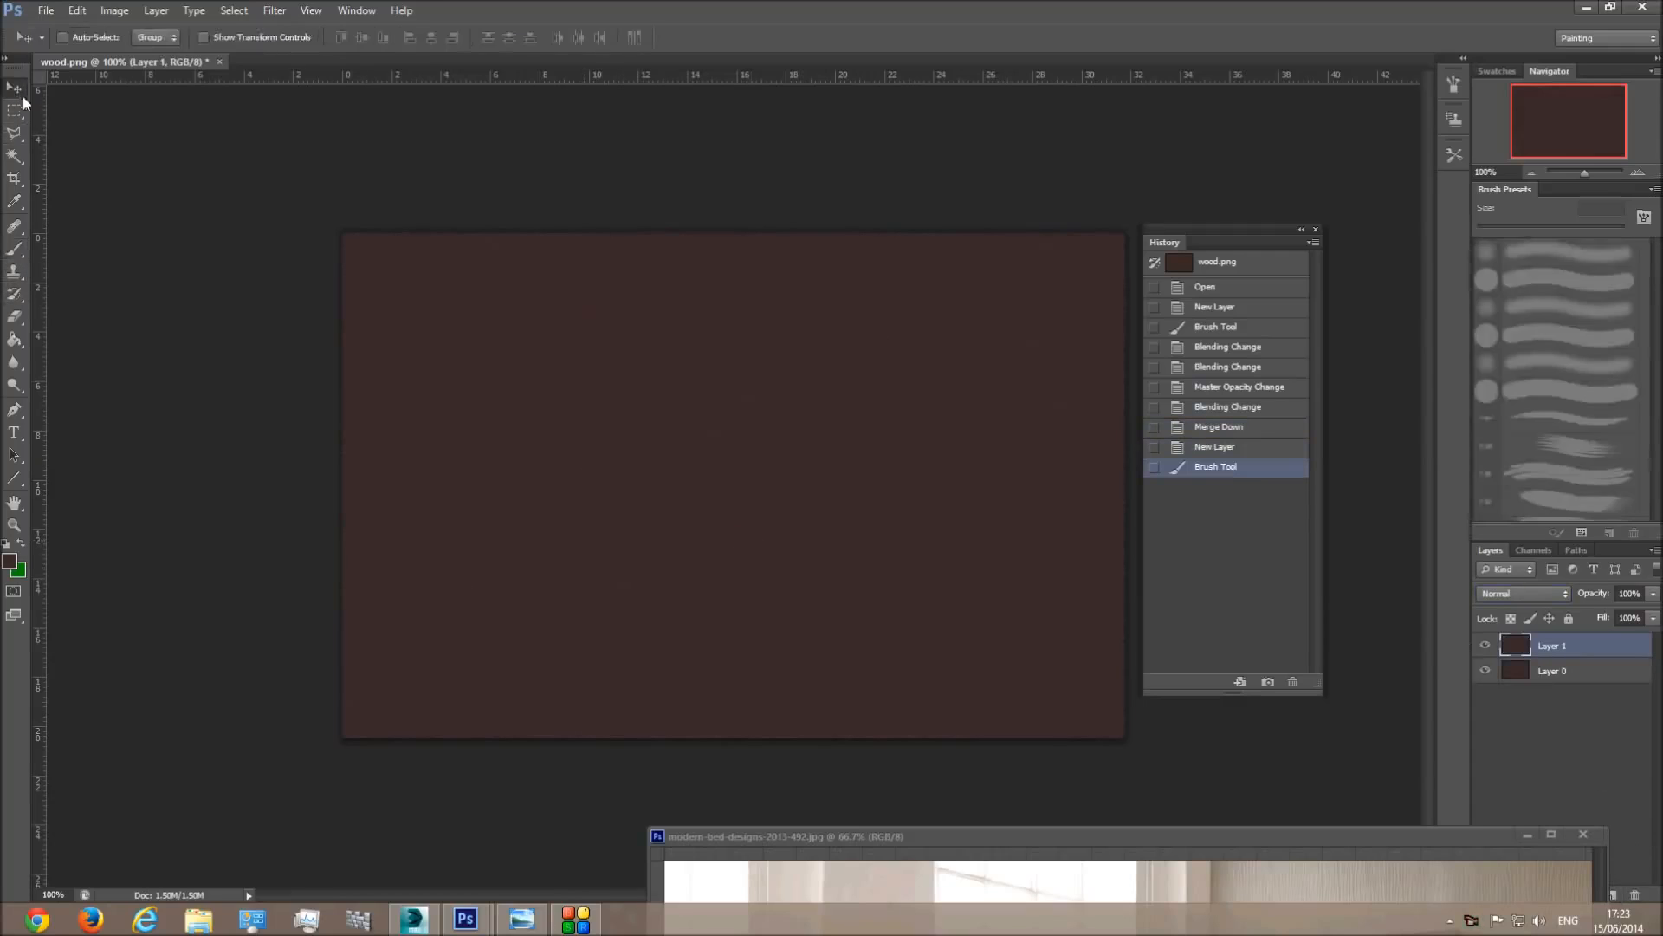
double_click(1635, 596)
text(80)
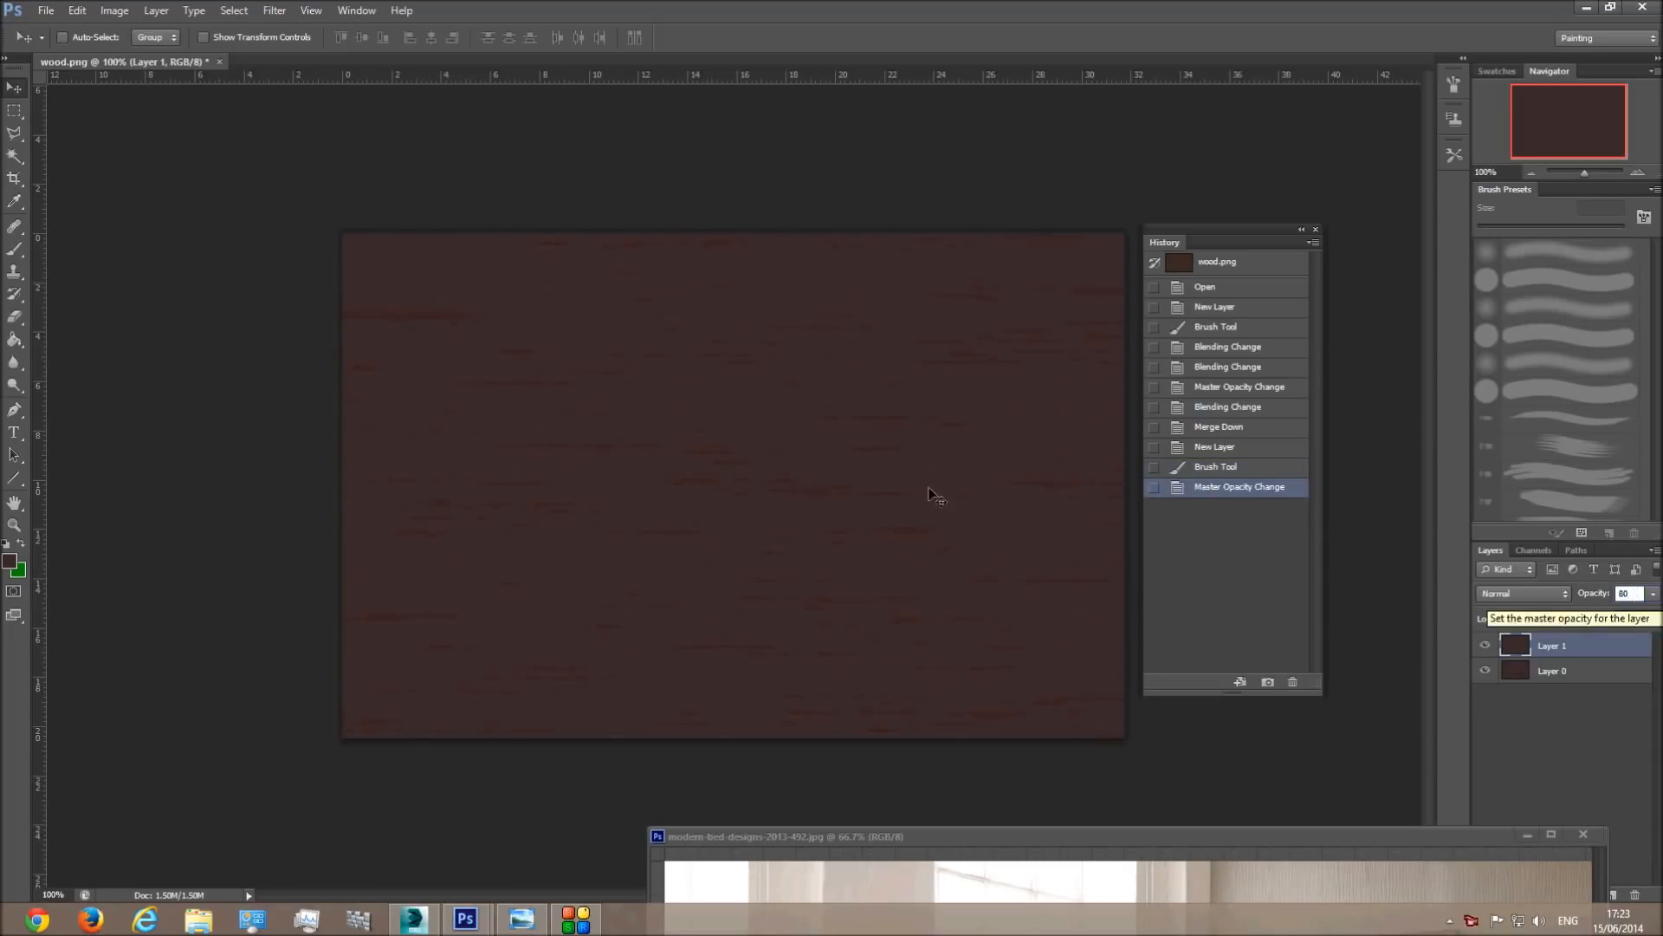
Compare the tinted texture with the reference photo and merge the colour layer down into the wood layer.
drag(927, 833, 845, 309)
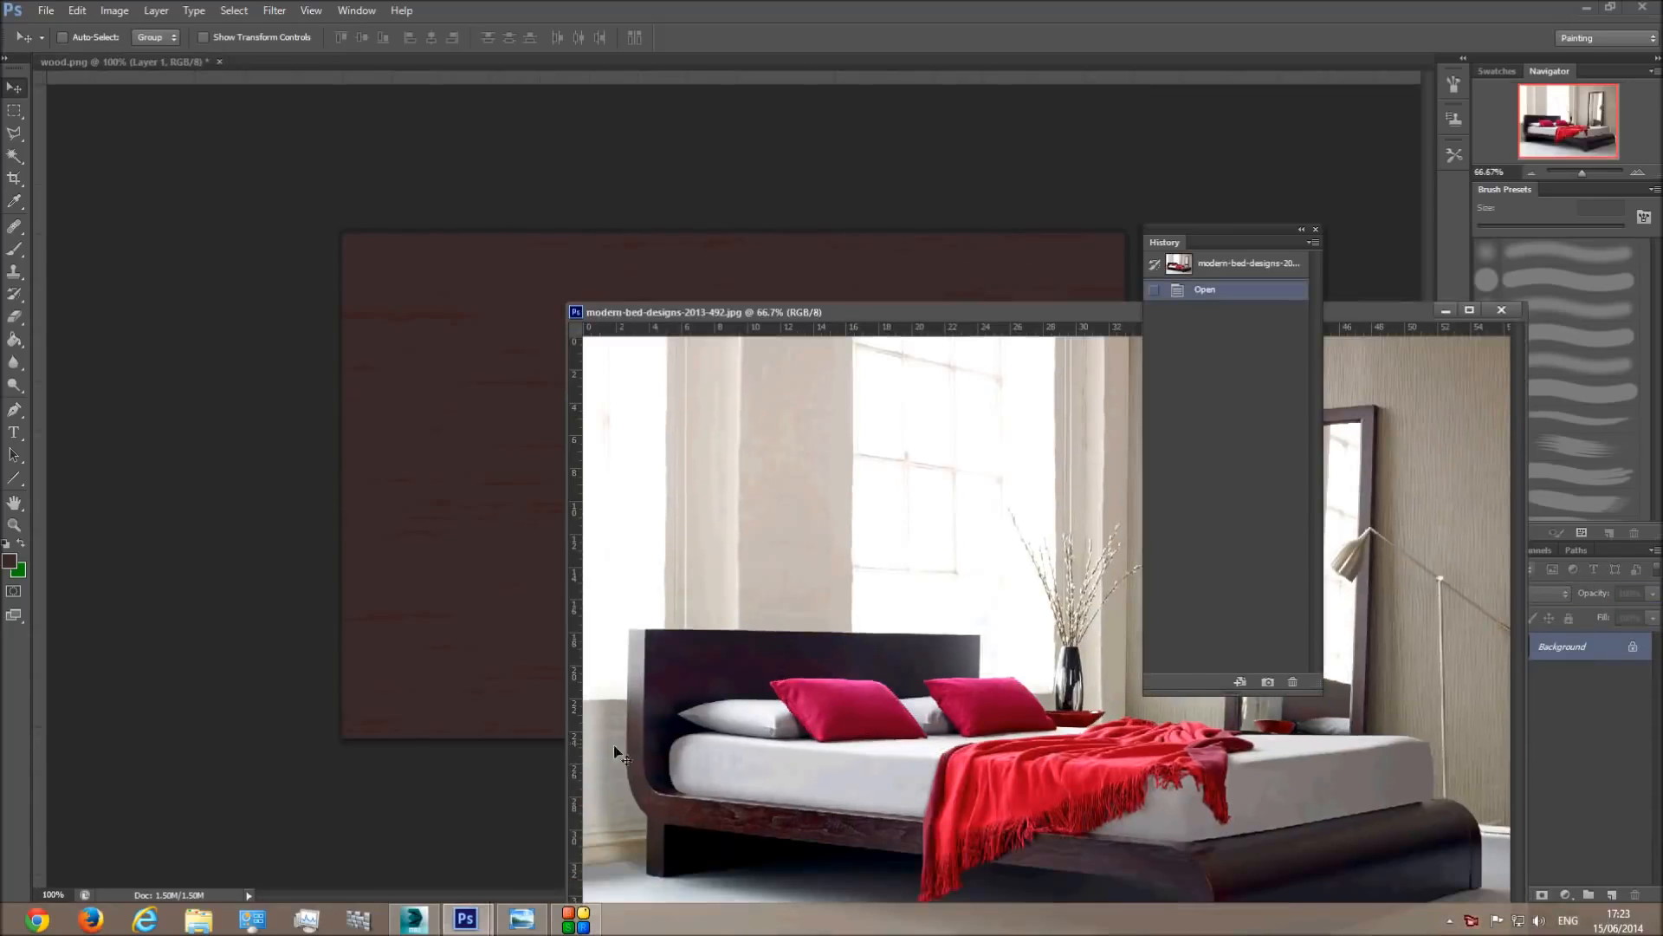
drag(985, 313, 798, 777)
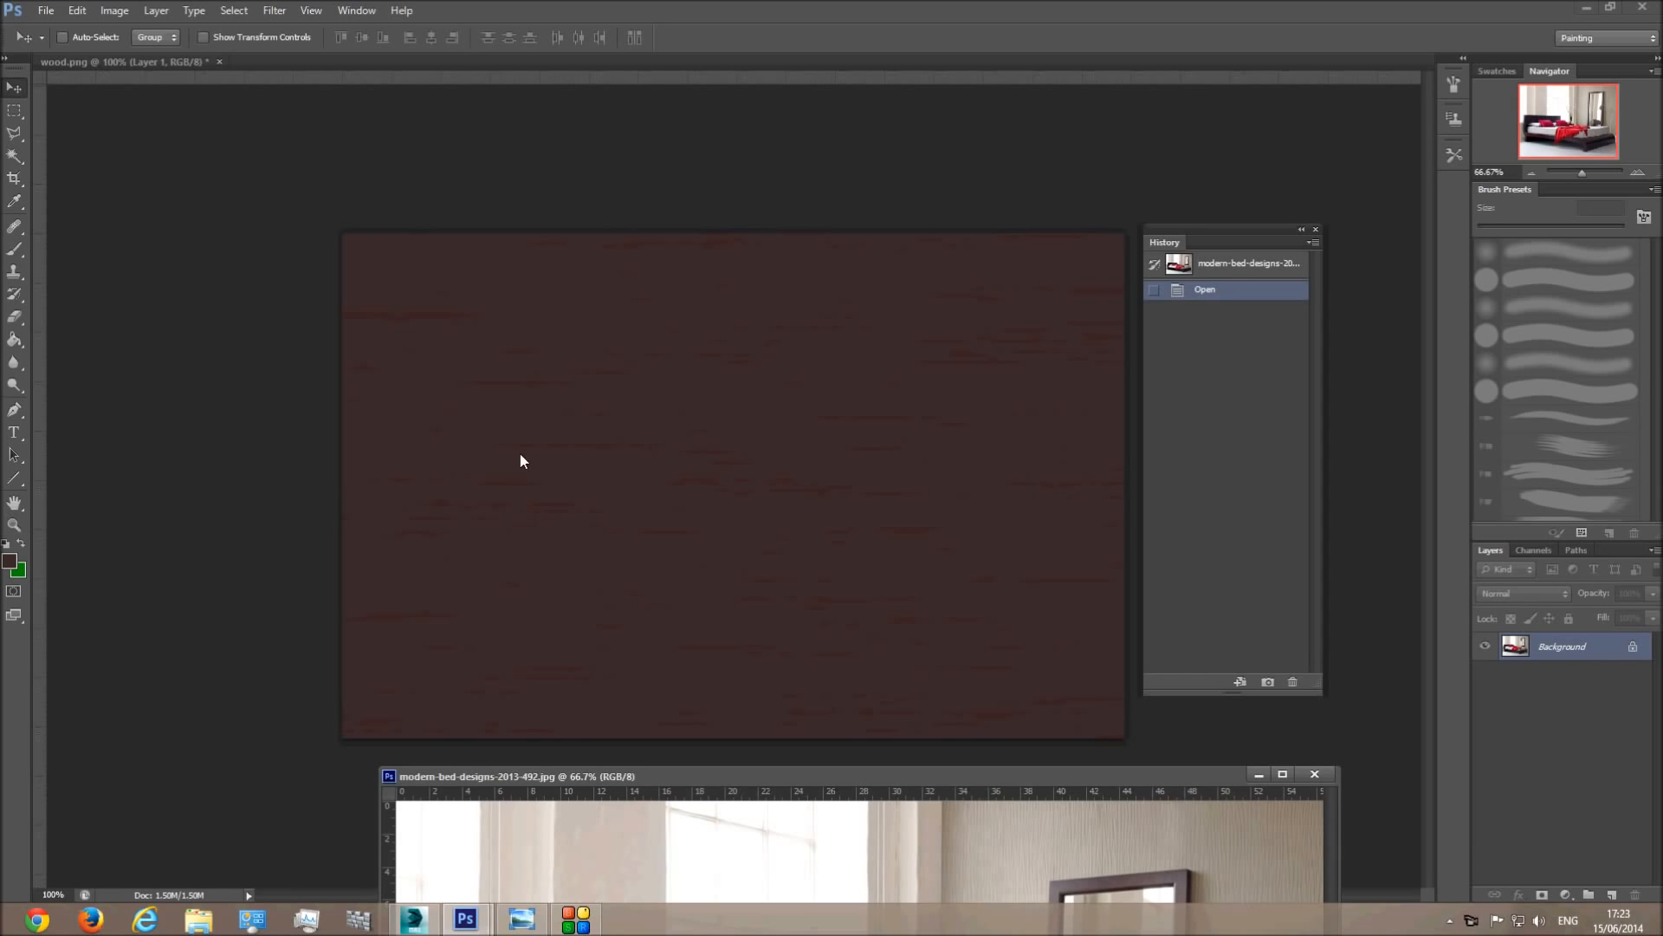
drag(898, 793, 907, 289)
drag(912, 417, 877, 777)
click(755, 461)
right_click(1563, 647)
click(1562, 438)
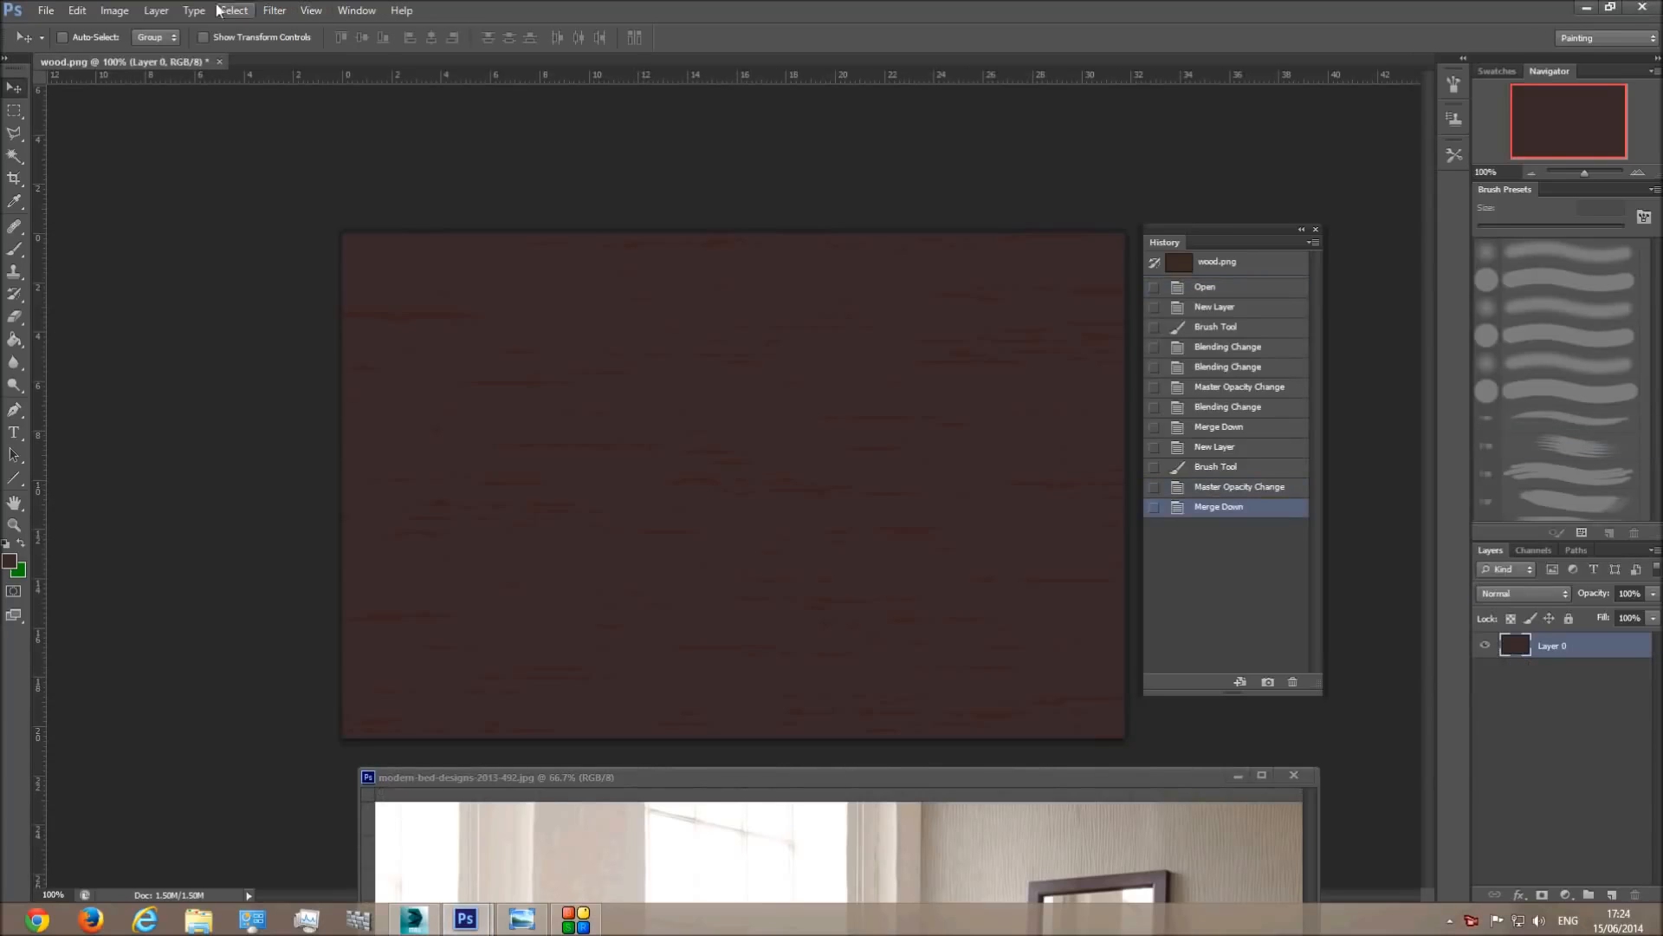
Darken and desaturate the wood texture with a Hue/Saturation adjustment, using Saturation -20 and Lightness -30.
click(112, 12)
mouse_move(140, 59)
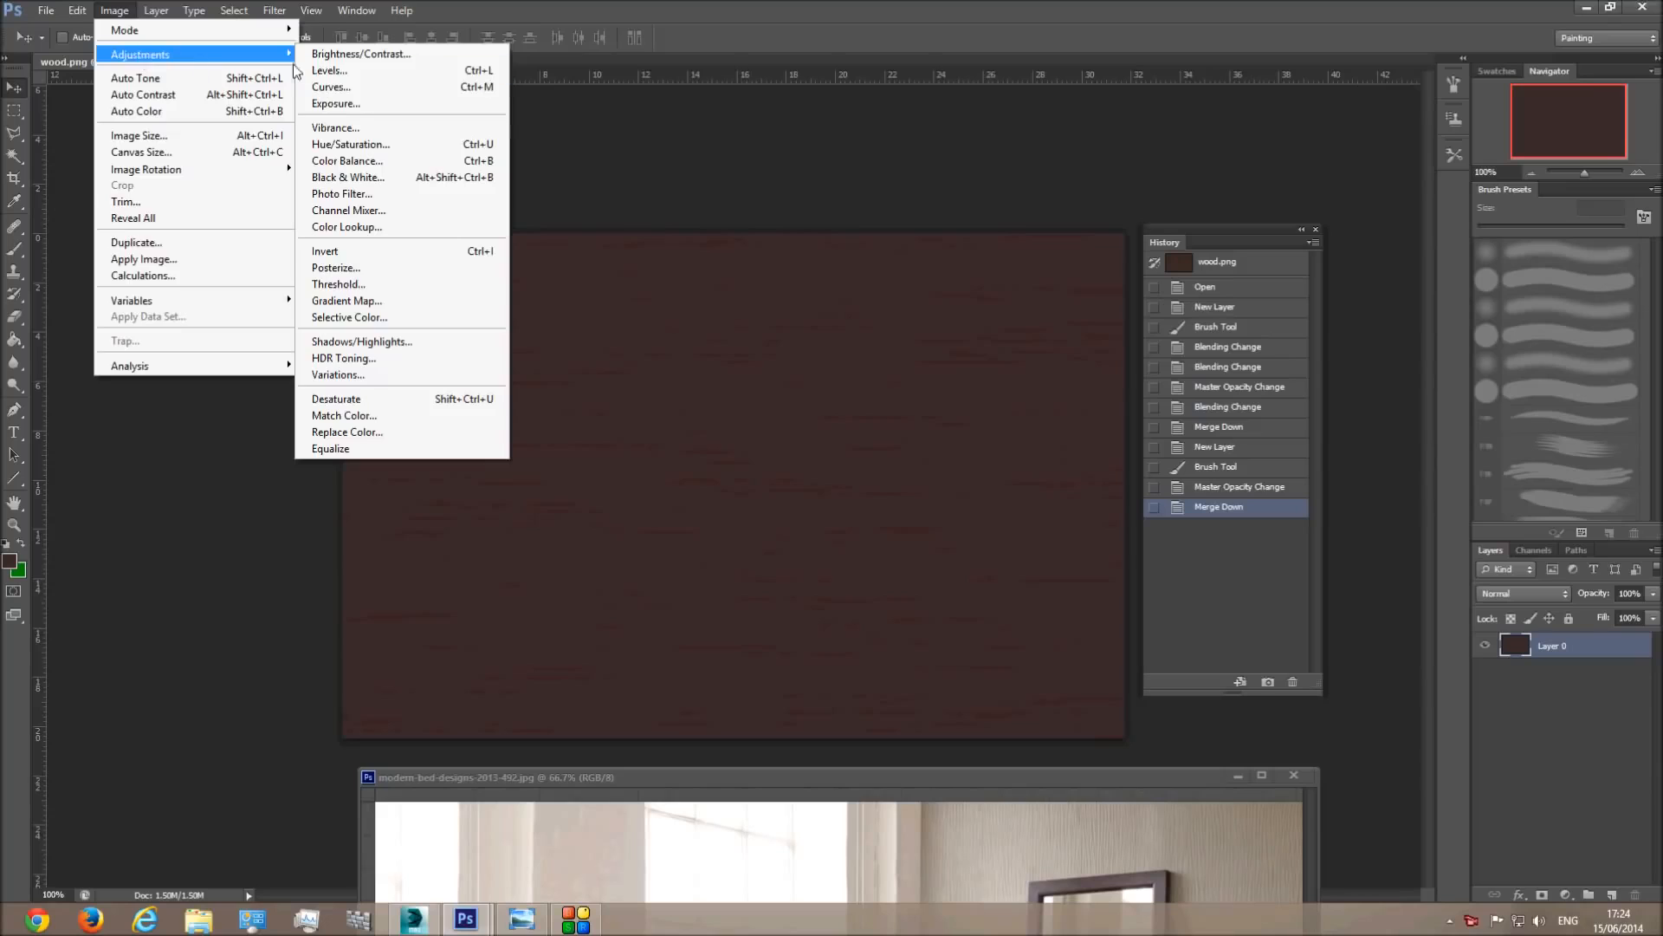
click(355, 146)
drag(1334, 376, 1292, 374)
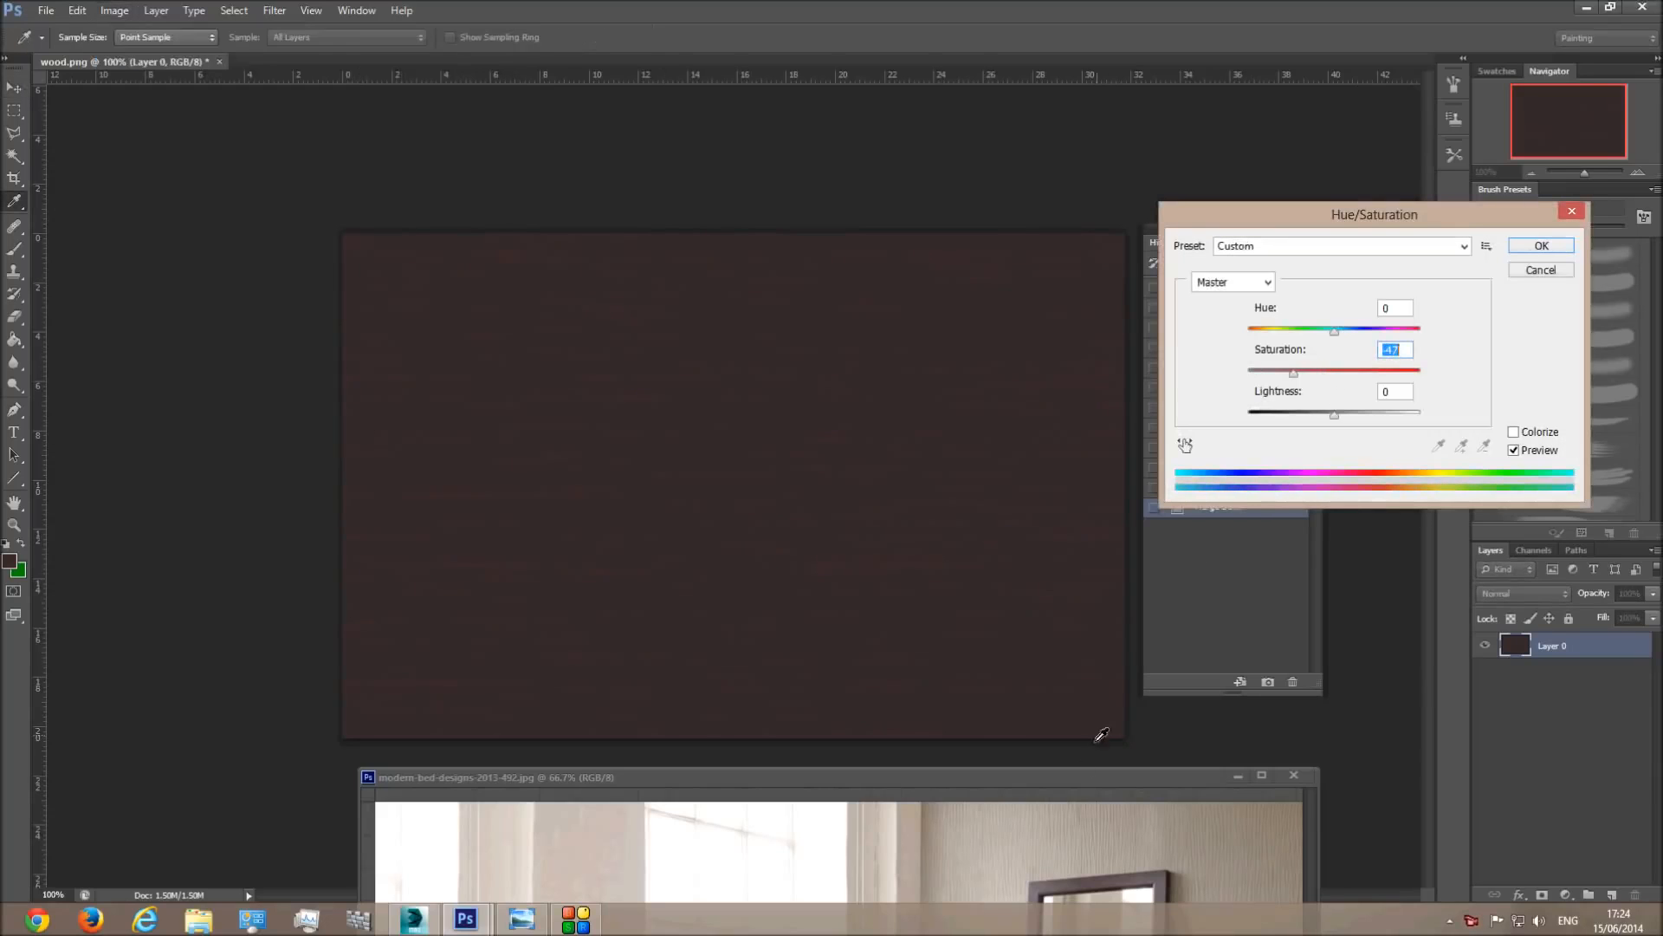
drag(1083, 782, 1041, 701)
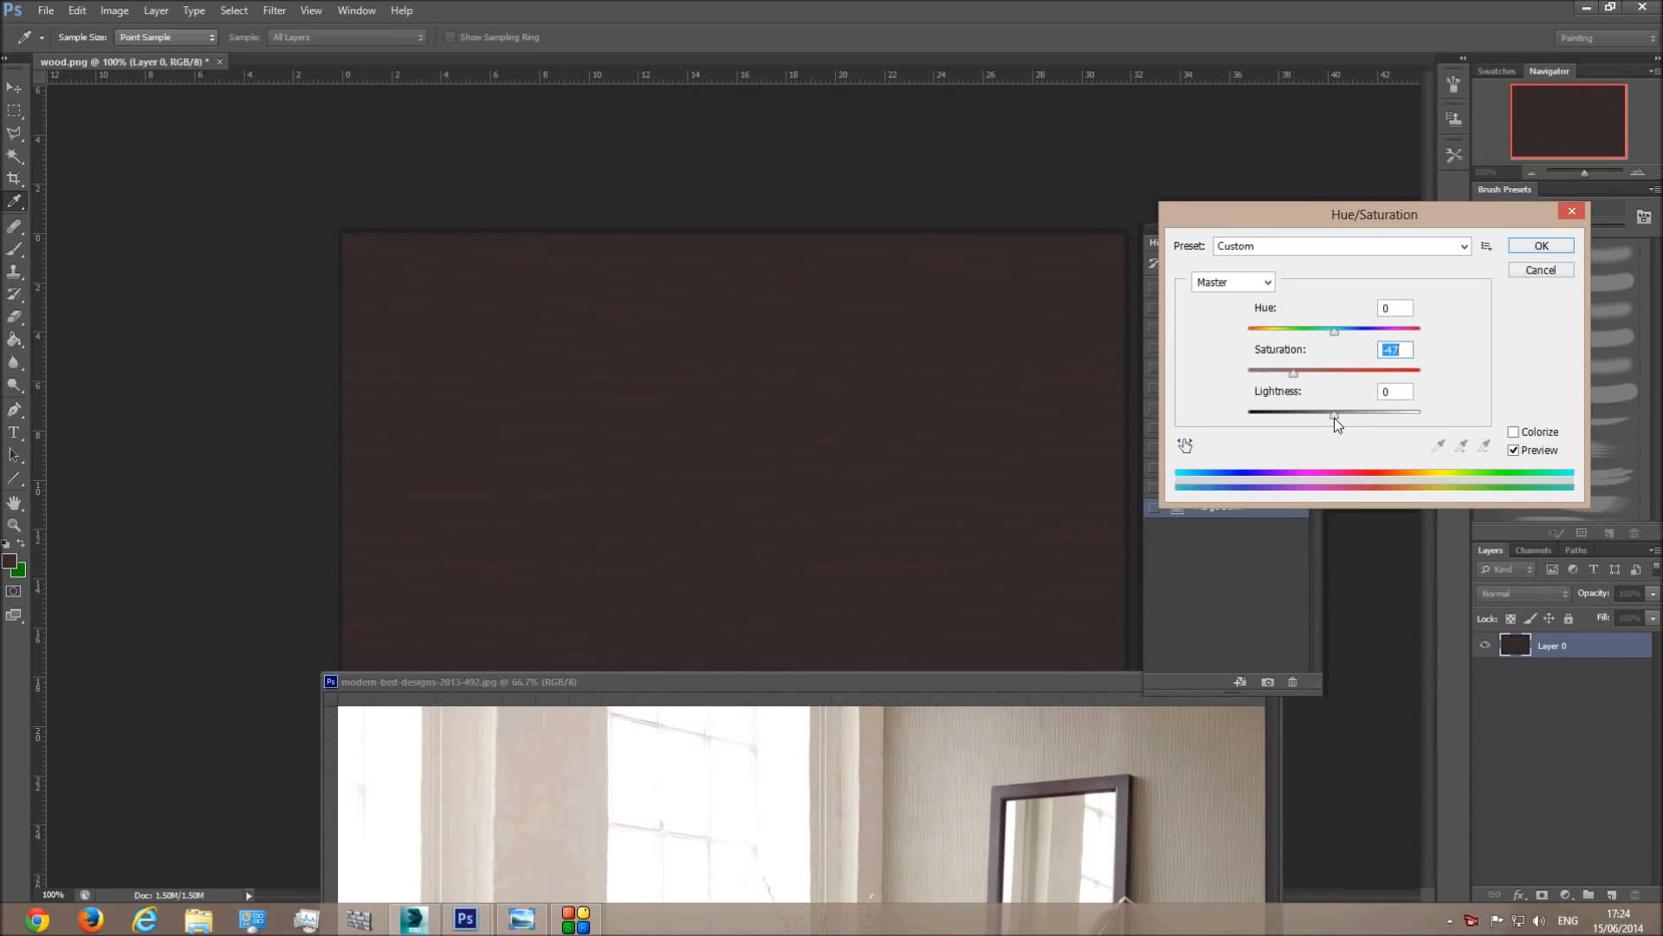
drag(1333, 416, 1312, 419)
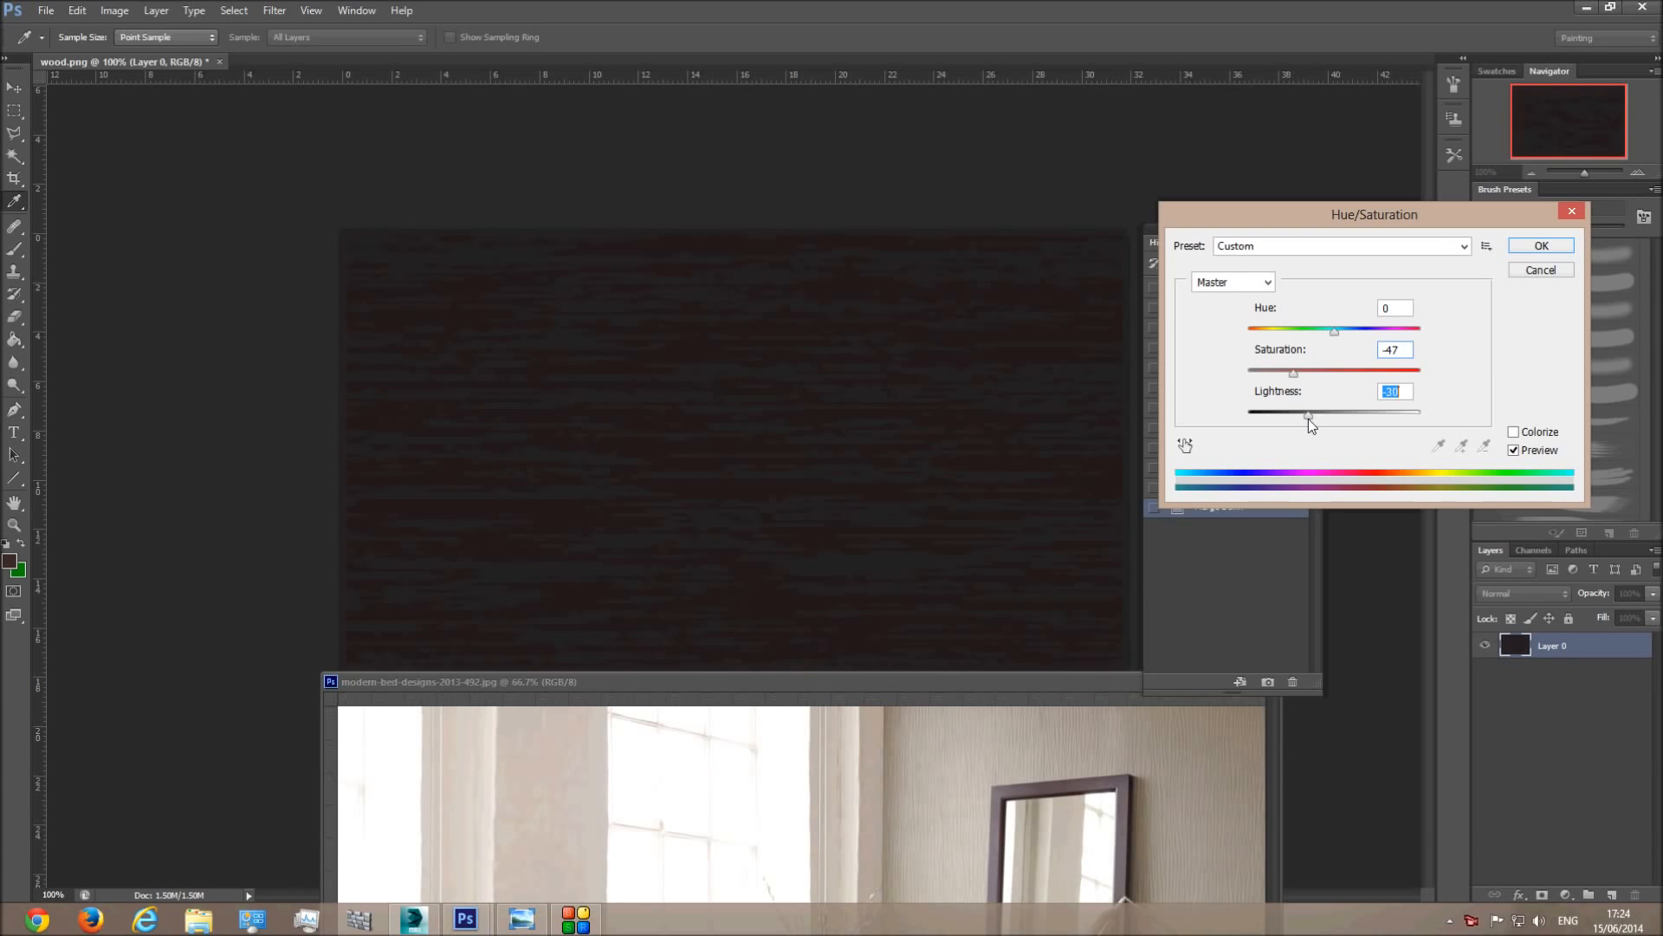
drag(990, 688, 1042, 720)
drag(1295, 375, 1307, 373)
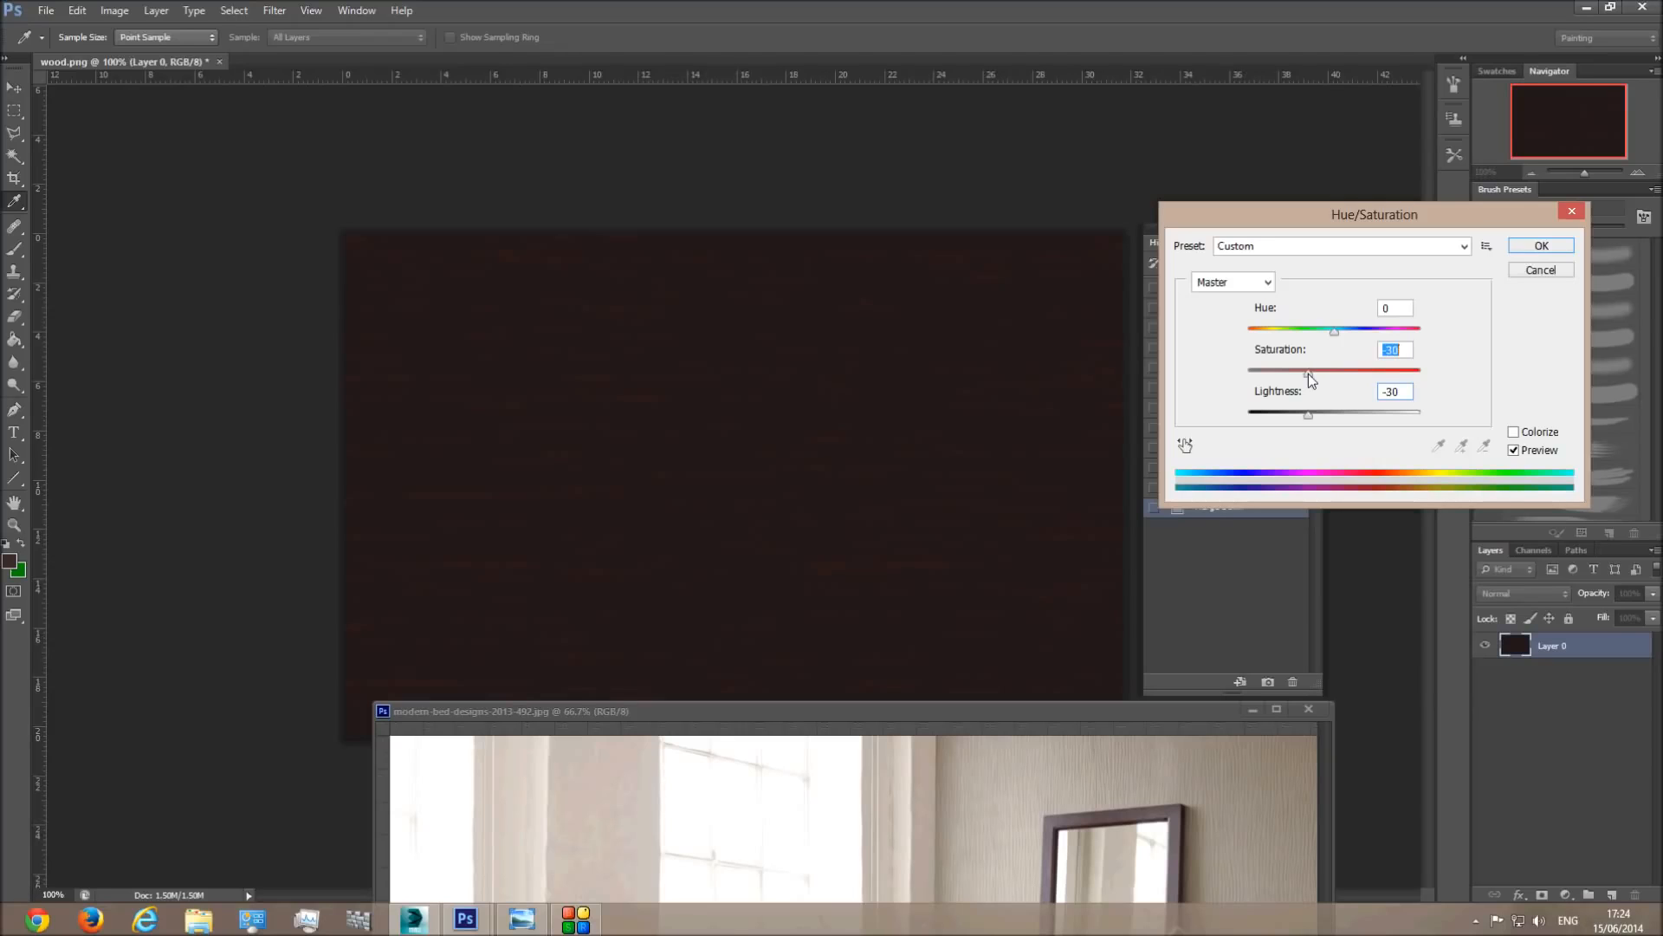
drag(1003, 712, 1011, 771)
text(-20)
key(Return)
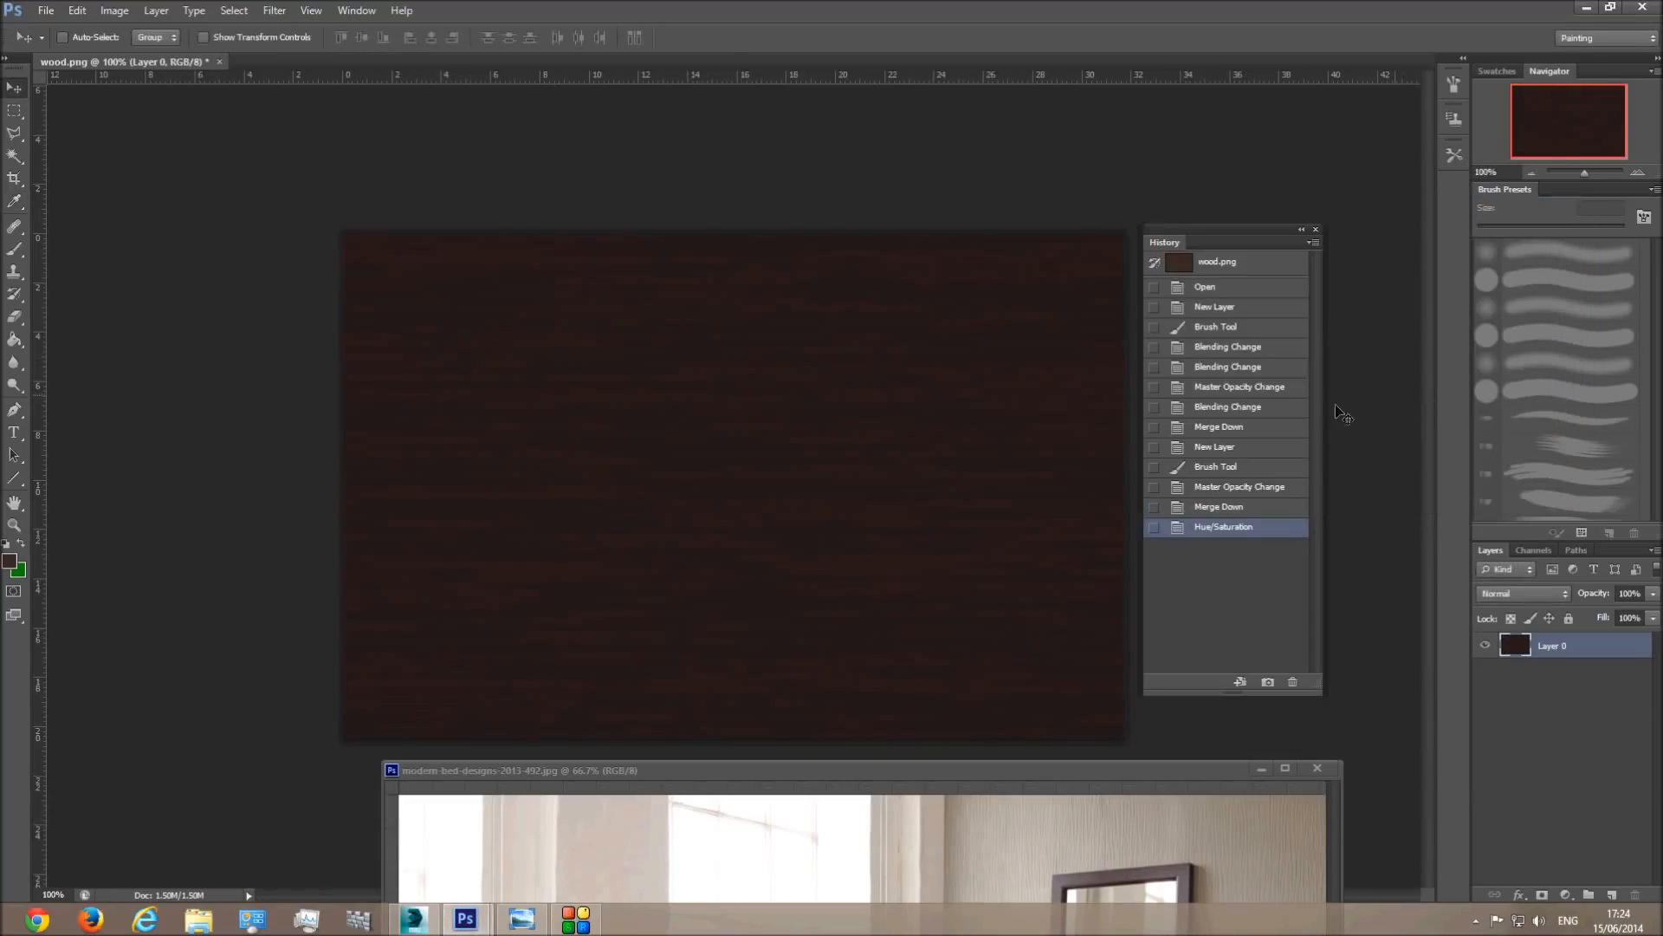
Compare the texture before and after the Hue/Saturation adjustment against the reference photo, keep the adjustment and save wood.png.
click(1211, 508)
drag(985, 777, 1193, 453)
click(957, 321)
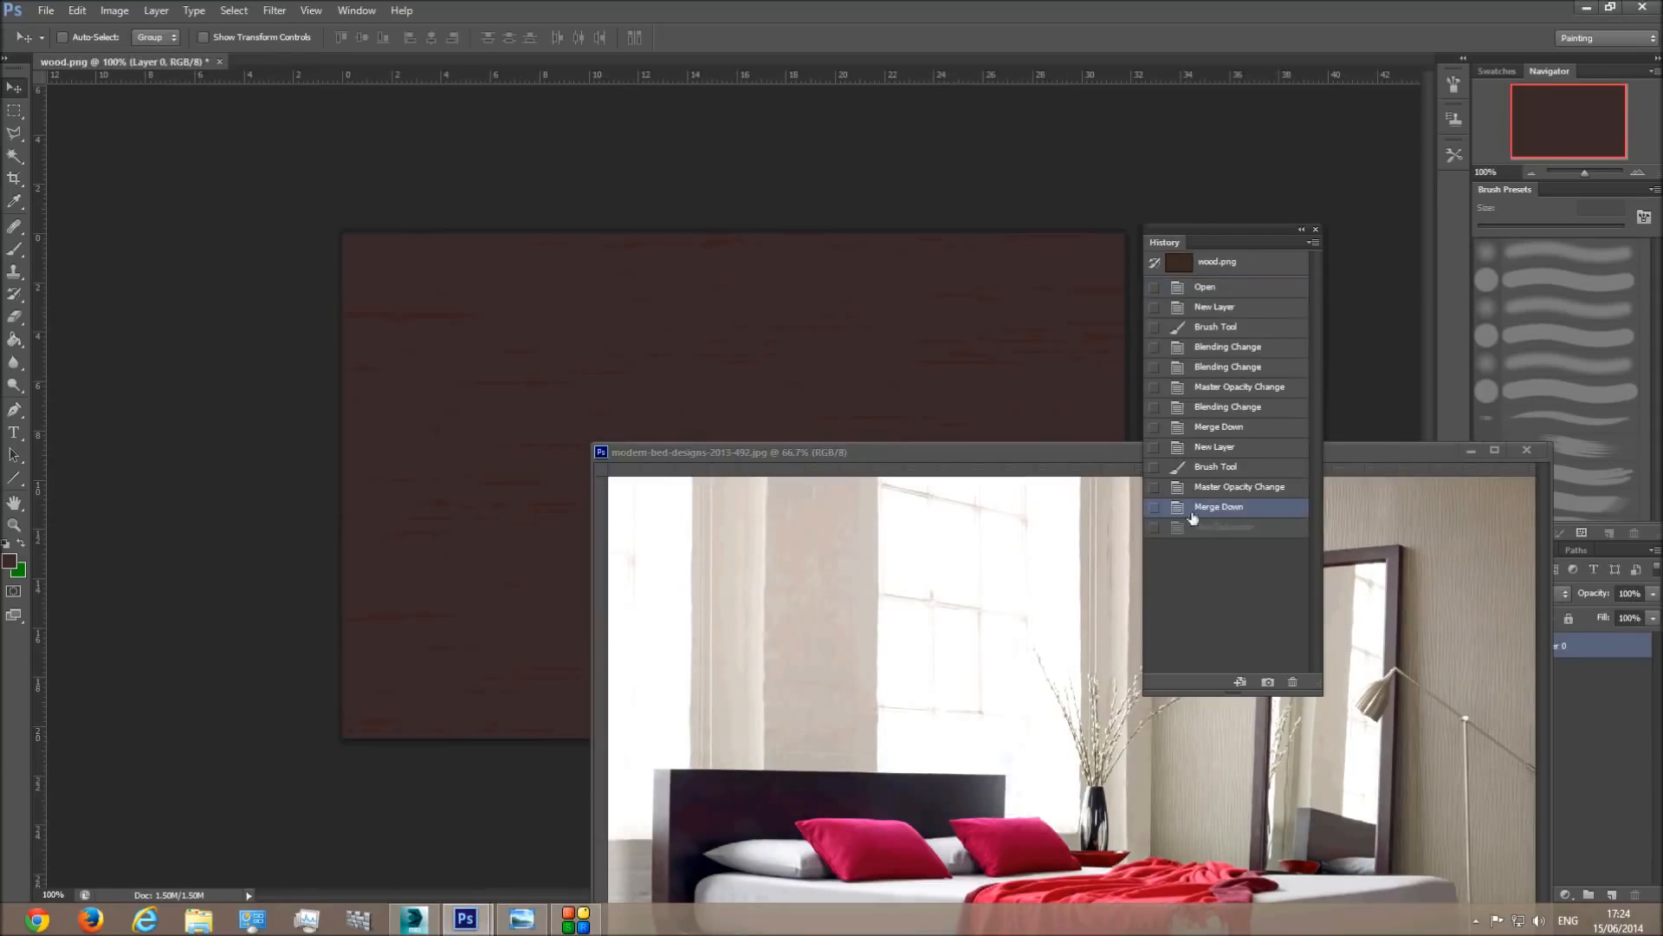
click(1223, 528)
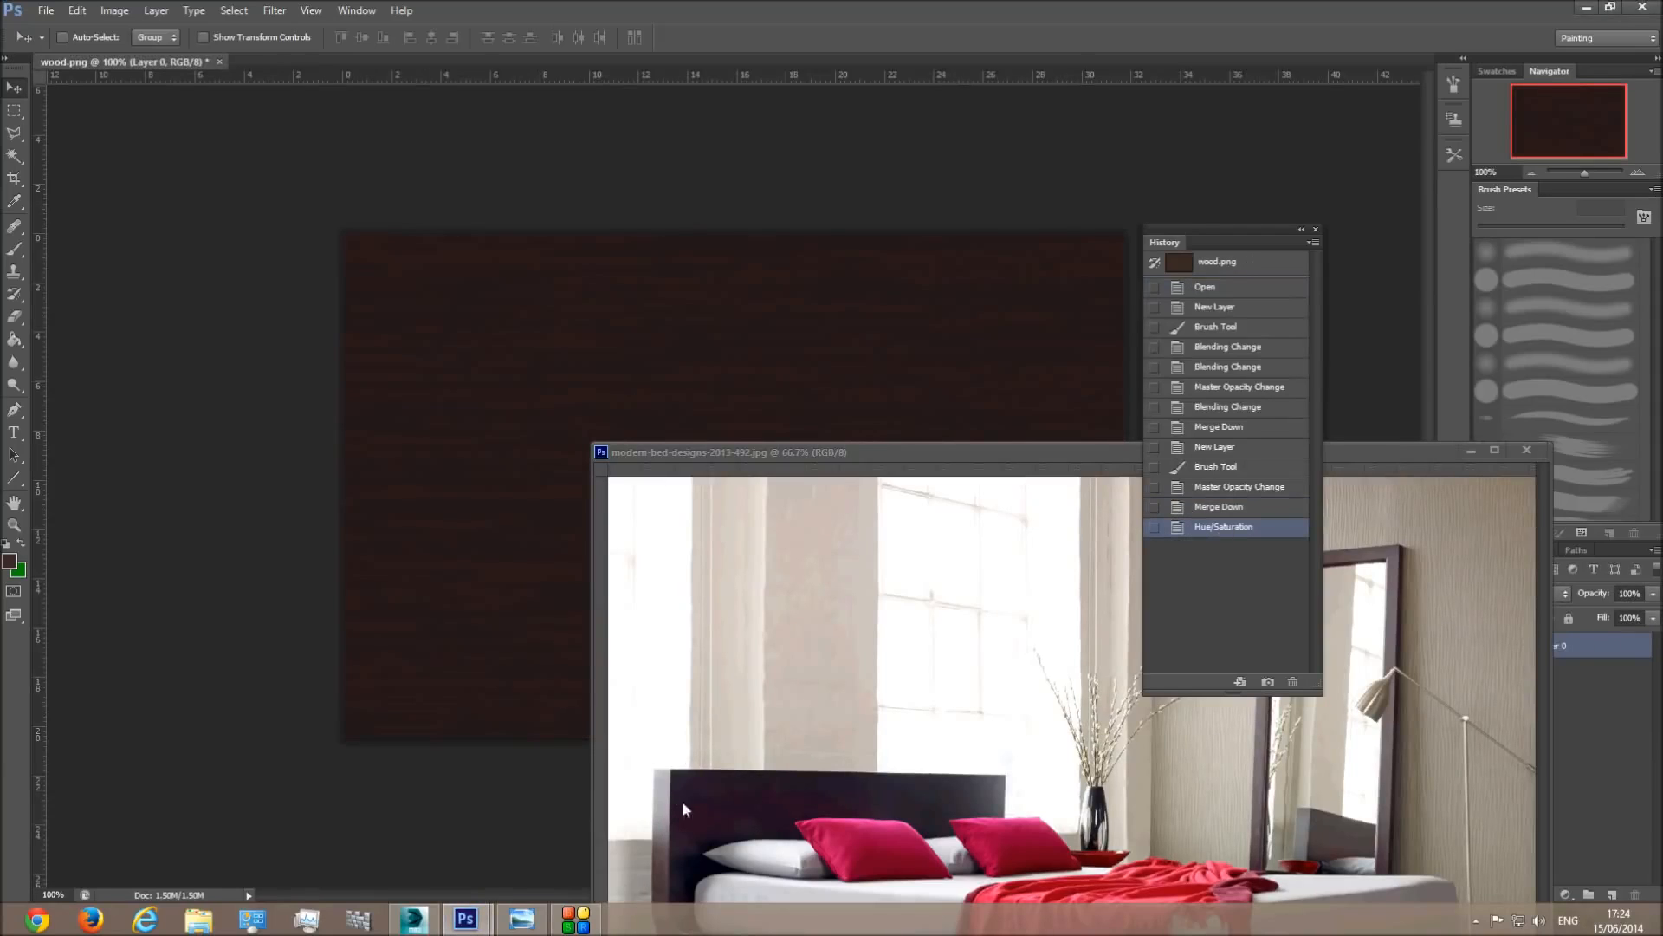
drag(835, 451, 620, 802)
click(706, 476)
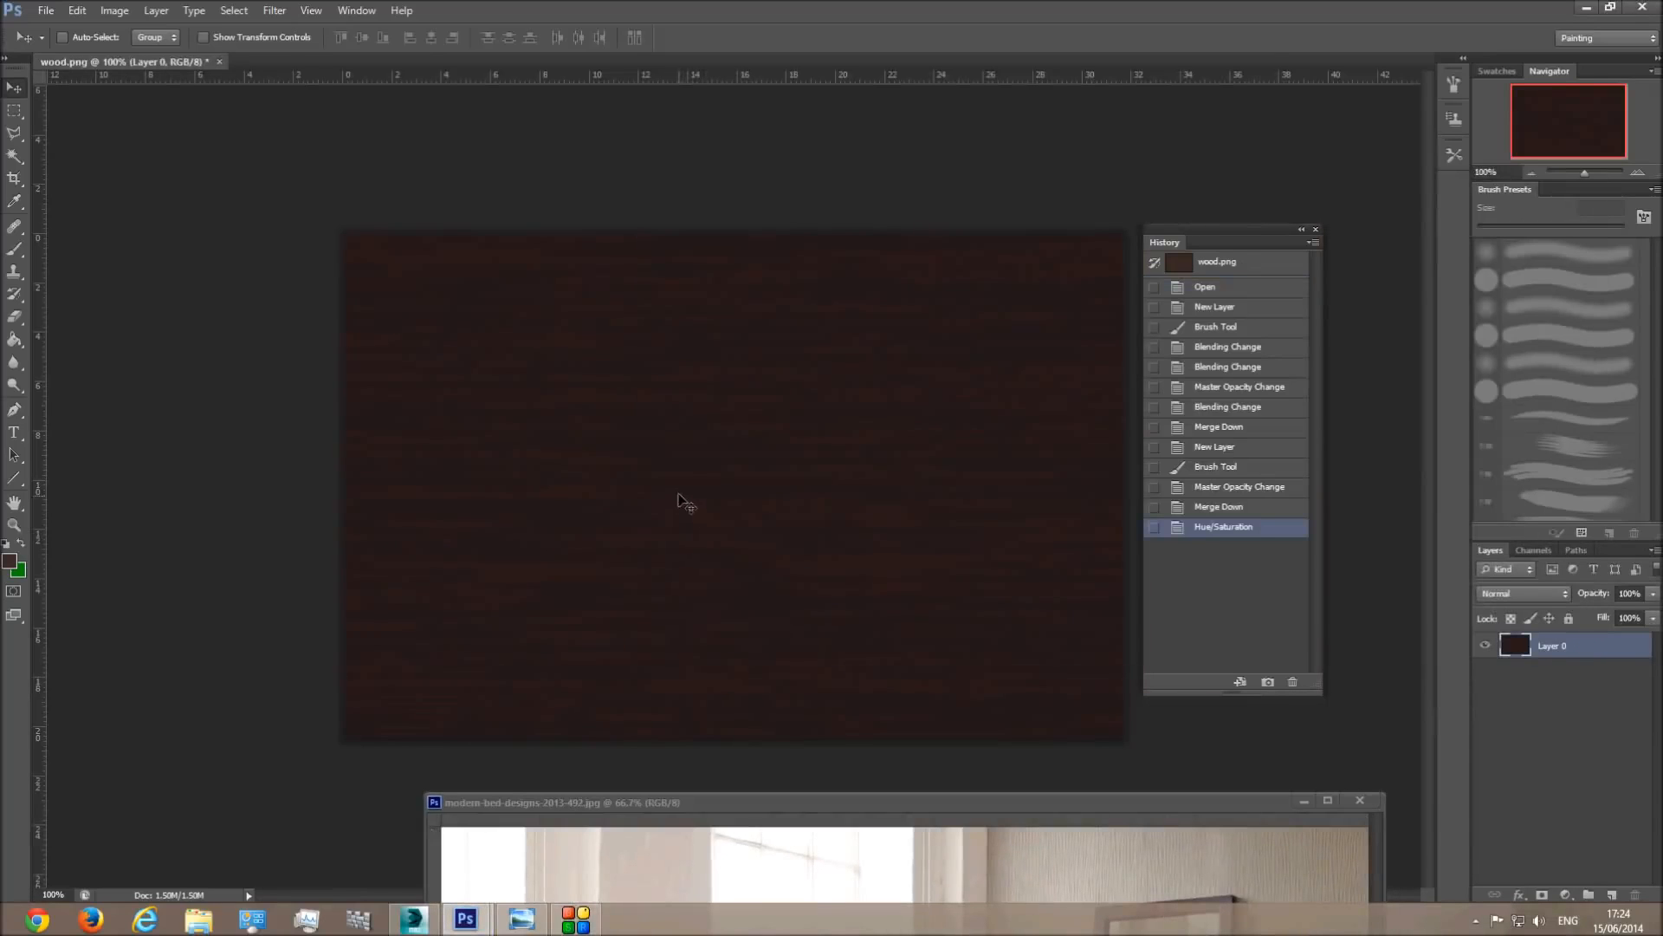
key(ctrl+s)
Switch to 3ds Max and name an unused slot in the Material Editor Bed base wood.
click(413, 918)
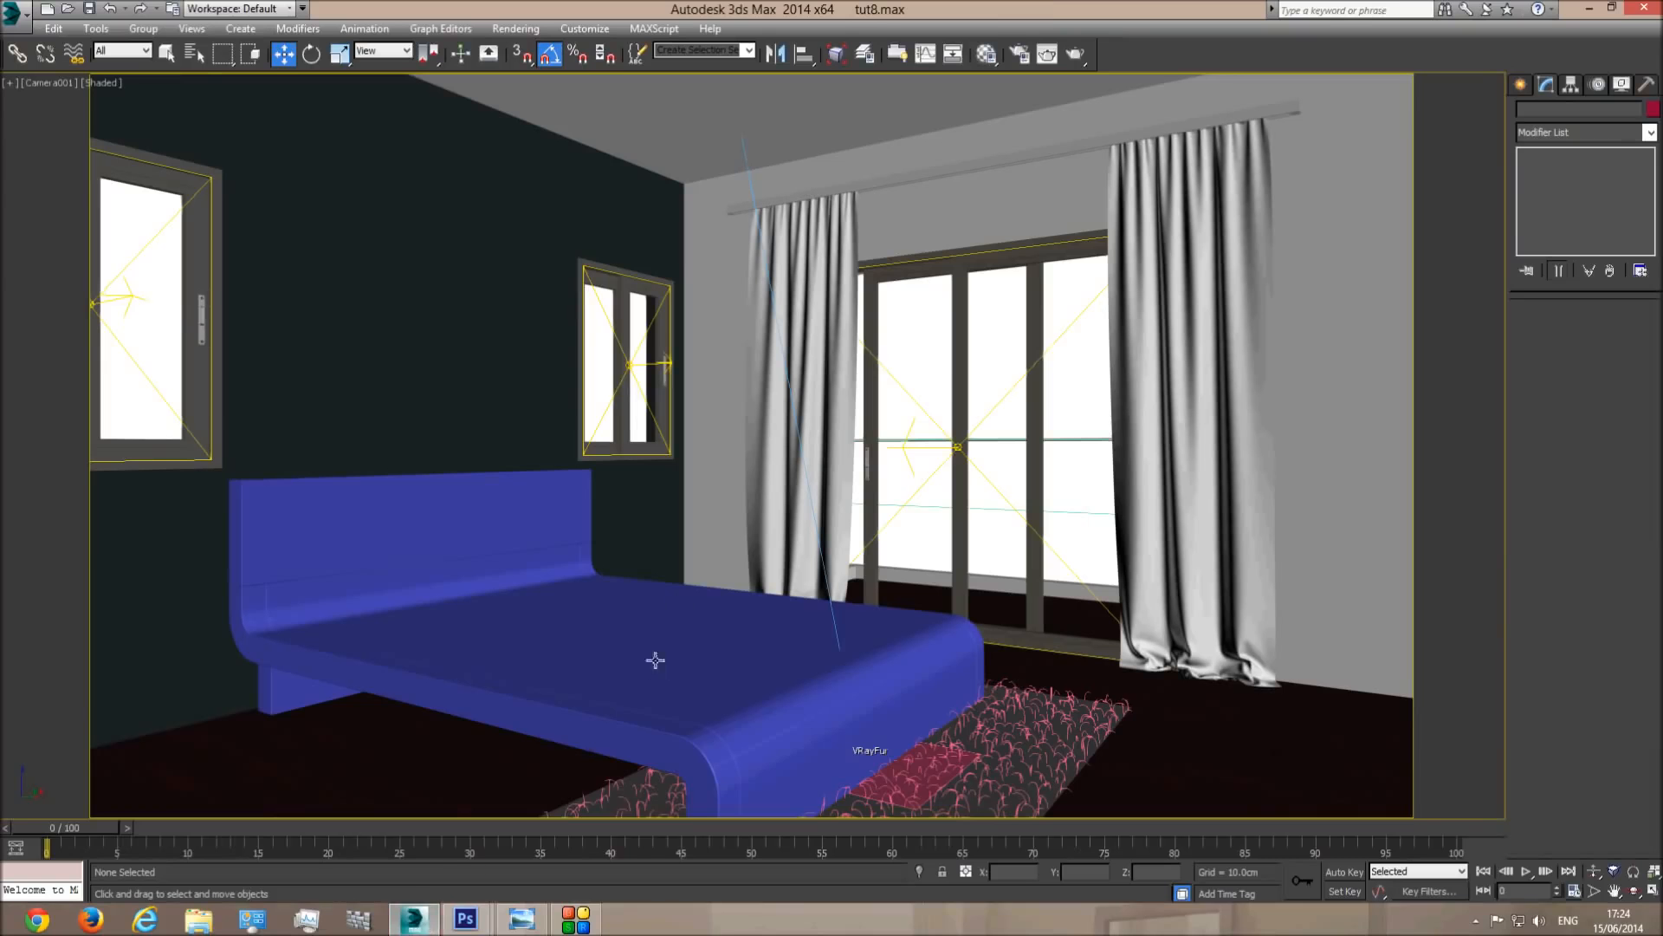
click(985, 55)
click(721, 304)
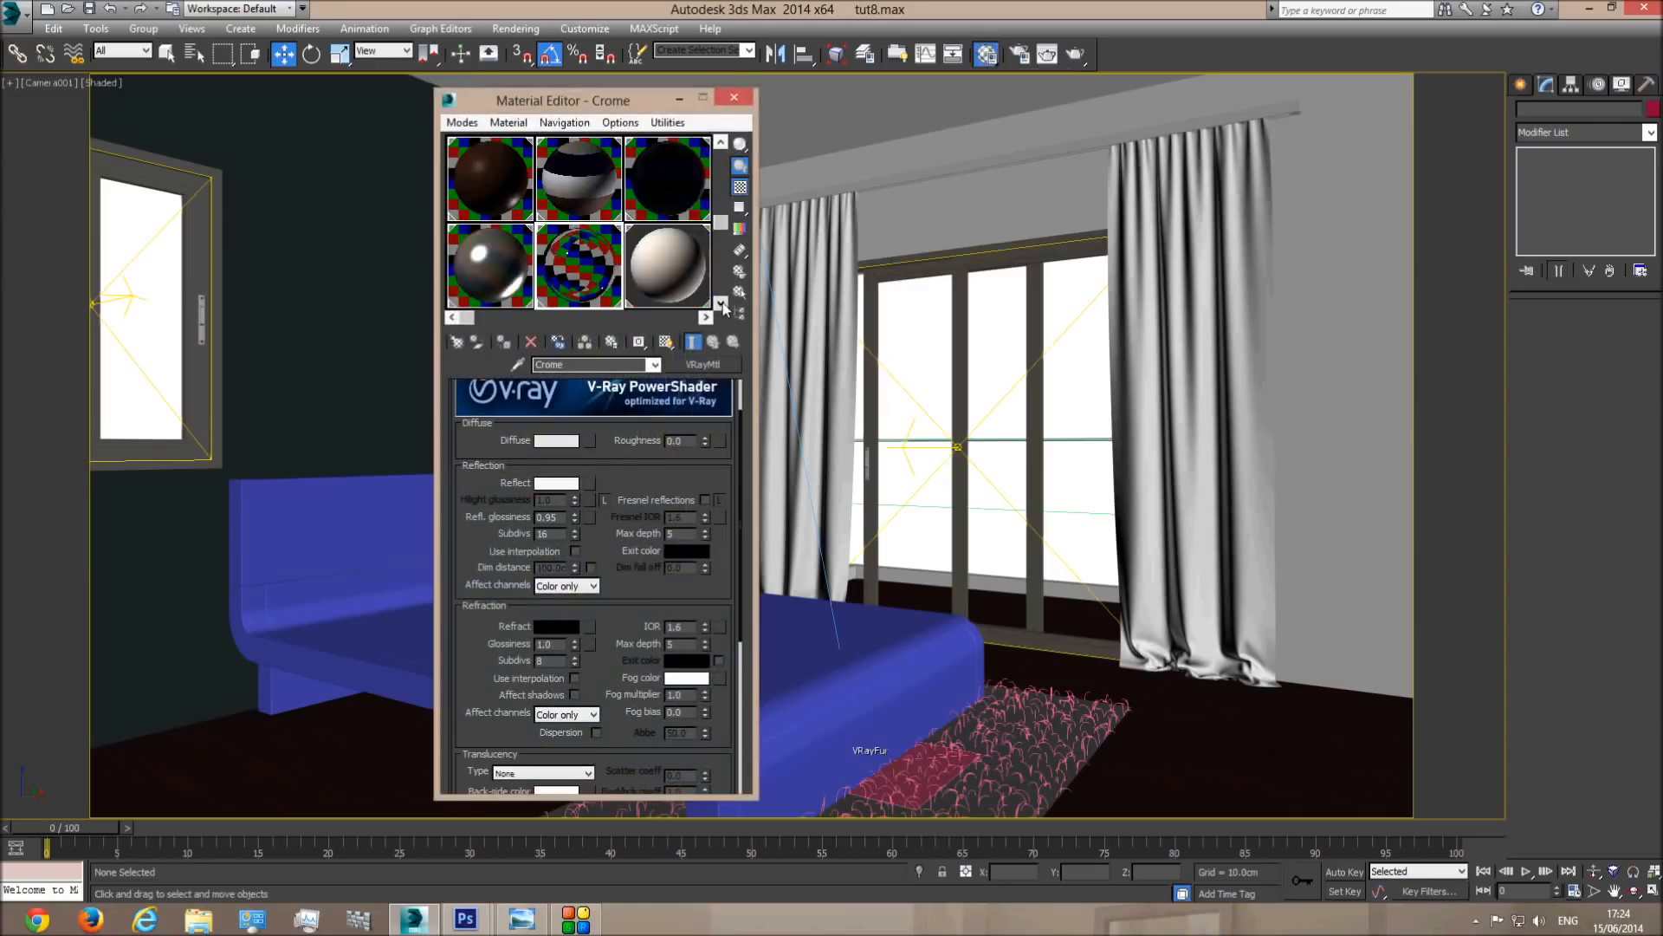
click(722, 303)
click(722, 303)
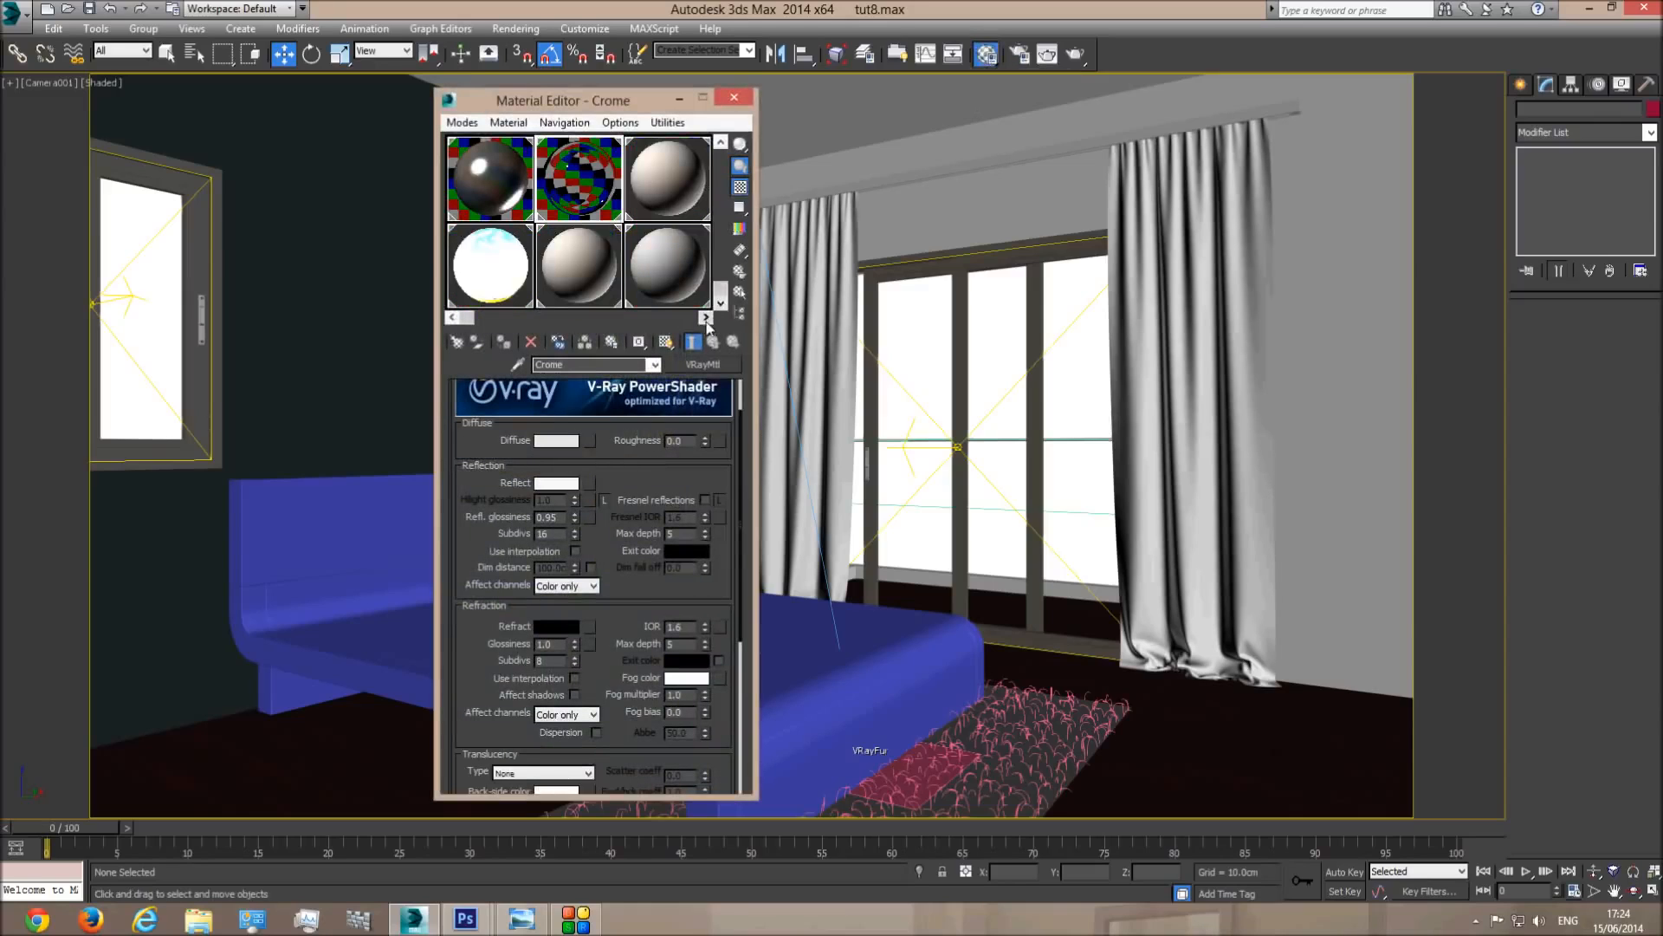
click(706, 318)
click(646, 286)
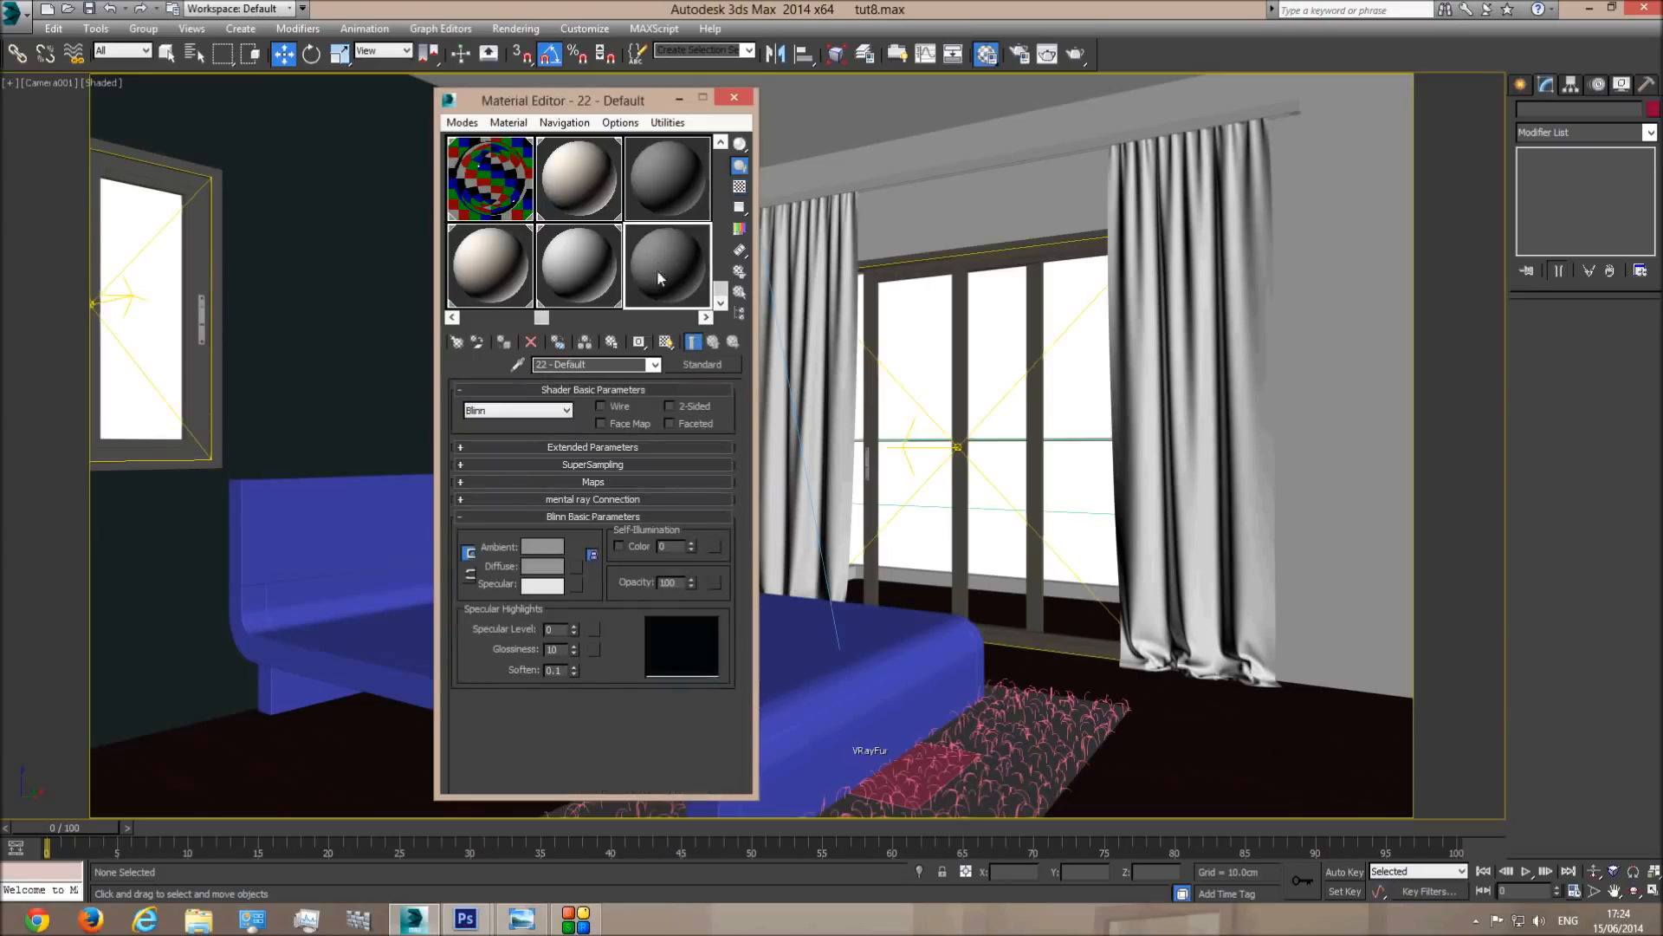
drag(598, 367, 403, 352)
text(Bed ba)
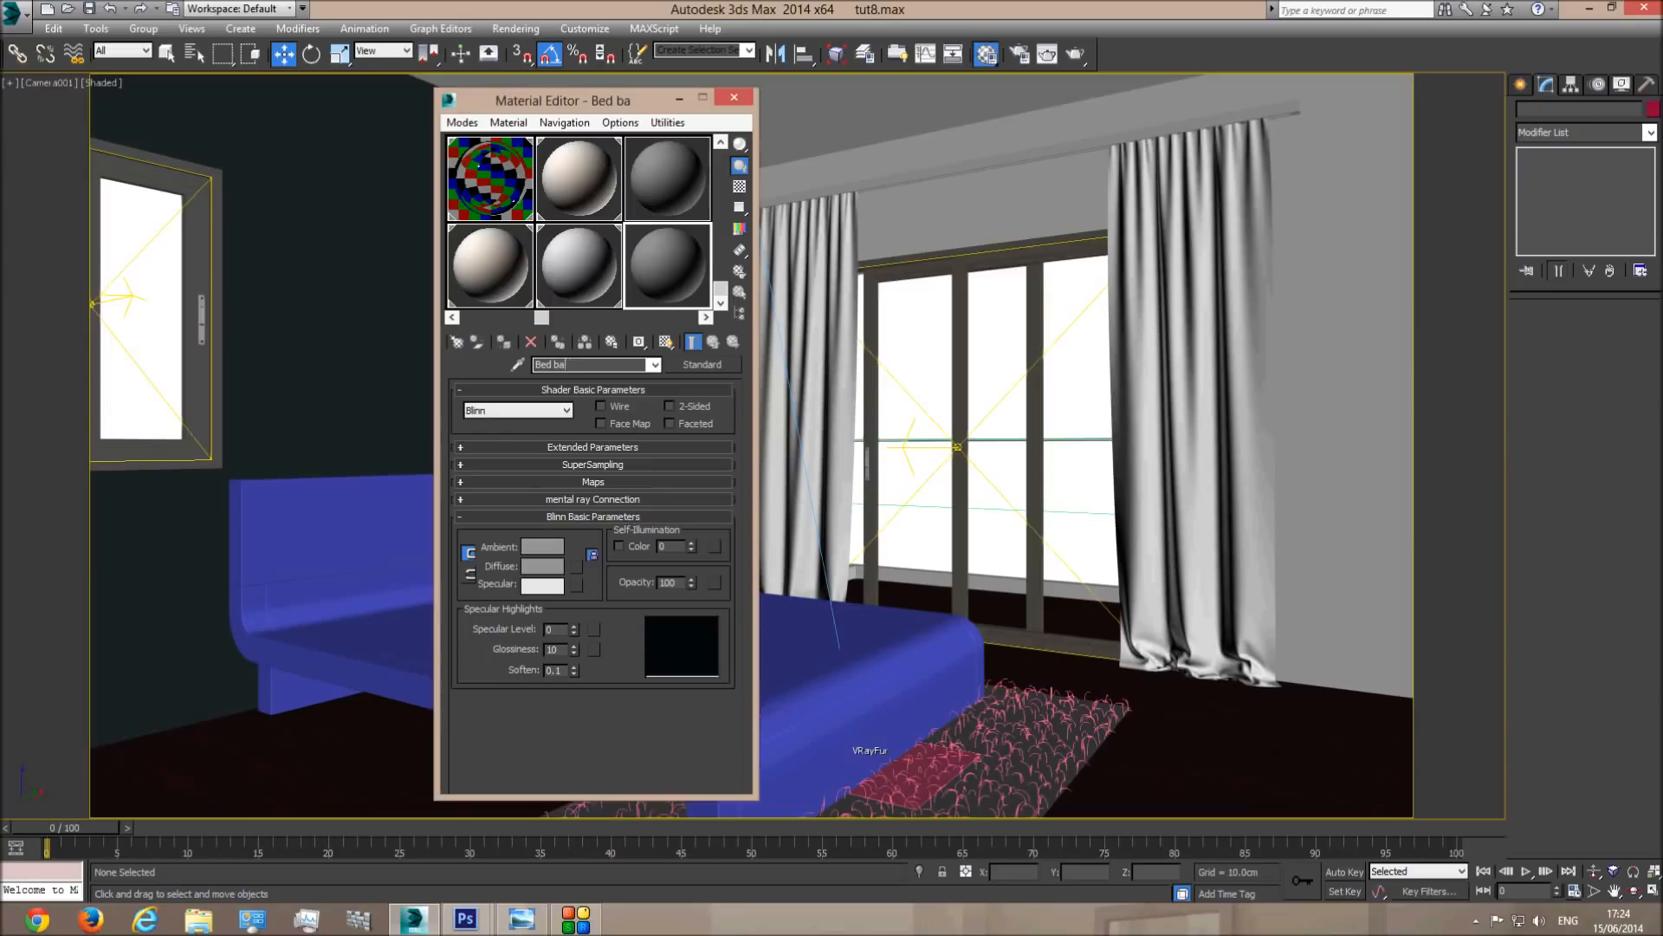
text(se wood)
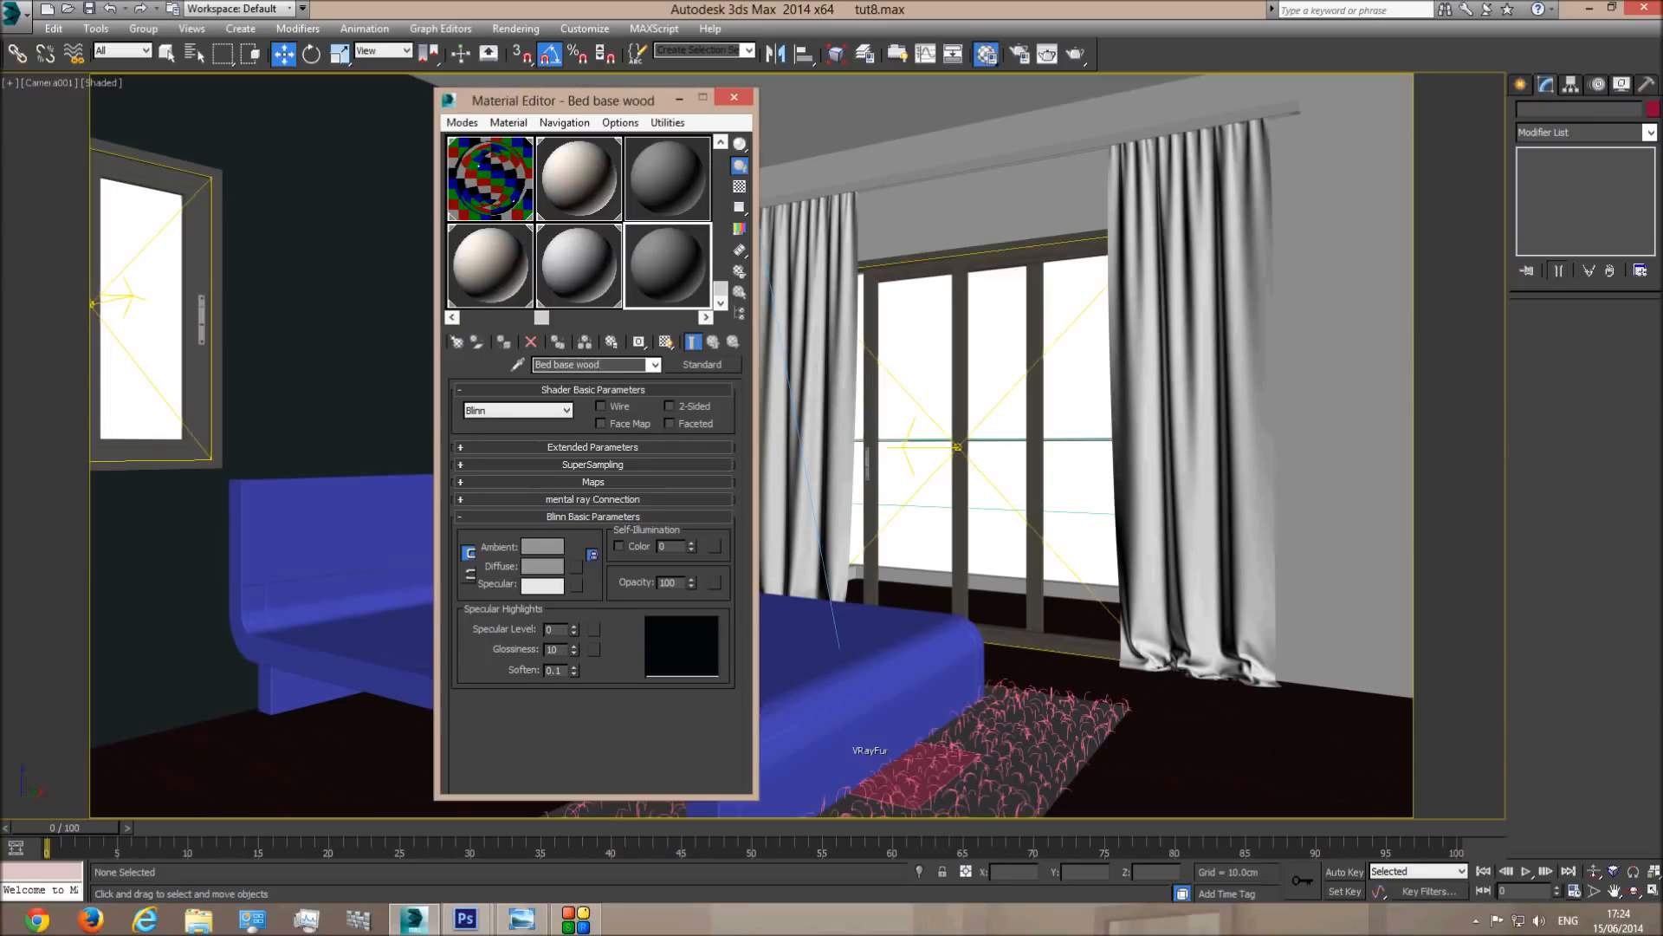
Change the Bed base wood material's type from Standard to VRayMtl.
click(706, 364)
scroll(725, 554, down, 5)
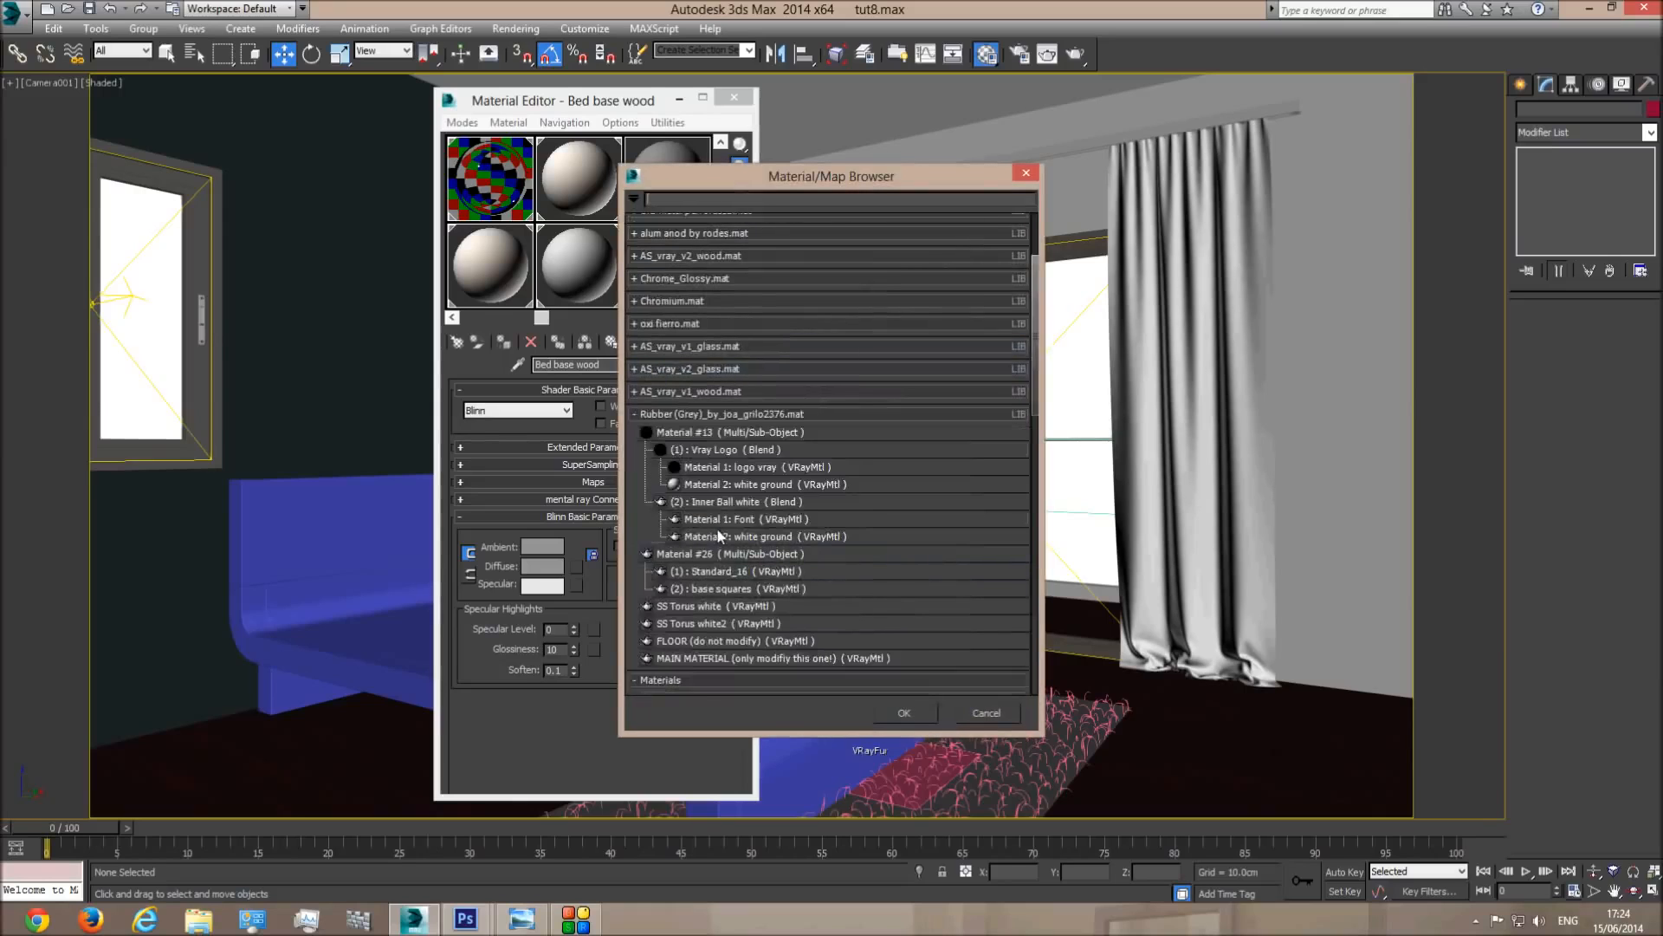
scroll(724, 563, down, 7)
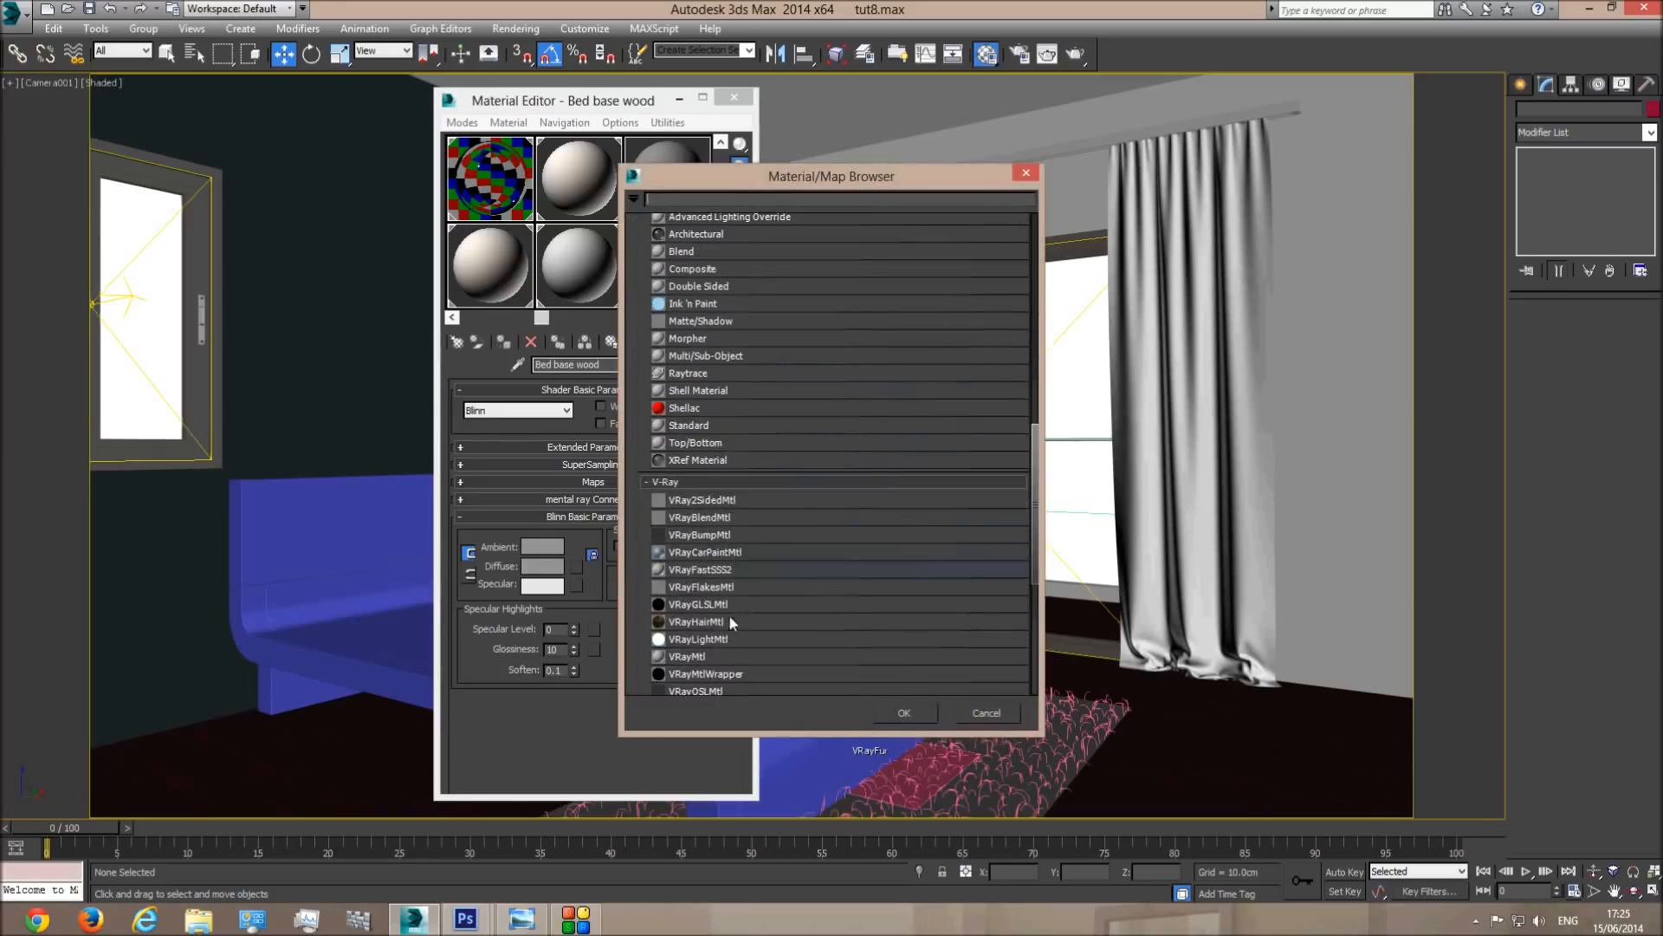
double_click(700, 660)
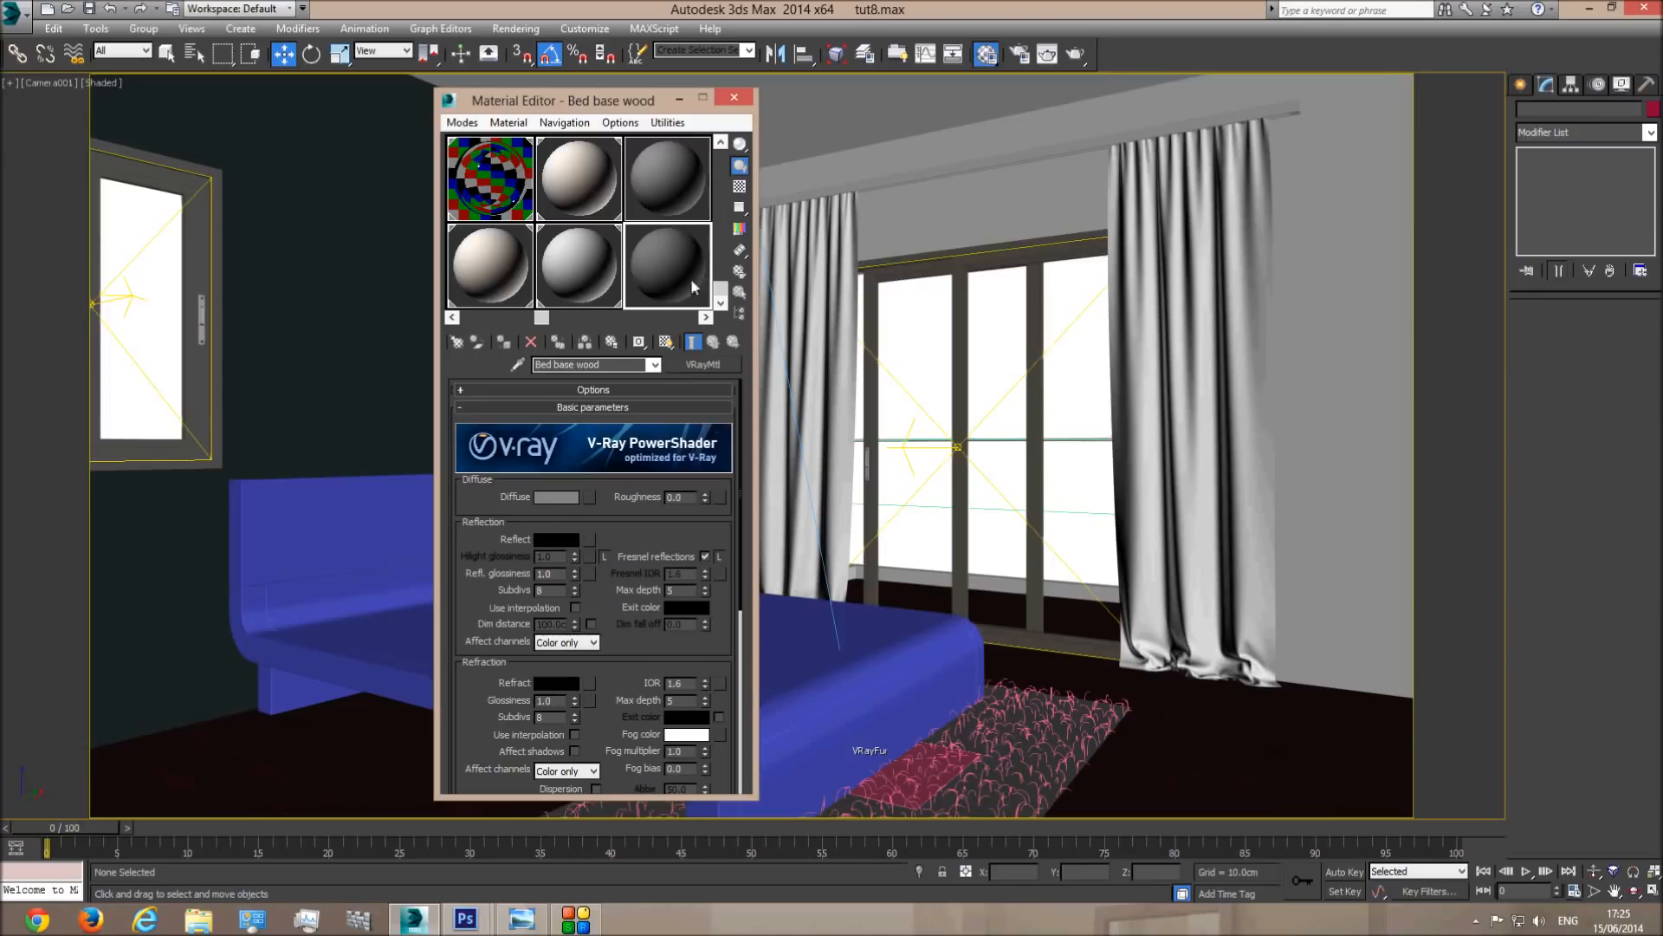
Load wood.png from the Desktop as a Bitmap in the Bed base wood material's Diffuse map slot.
click(589, 496)
click(674, 469)
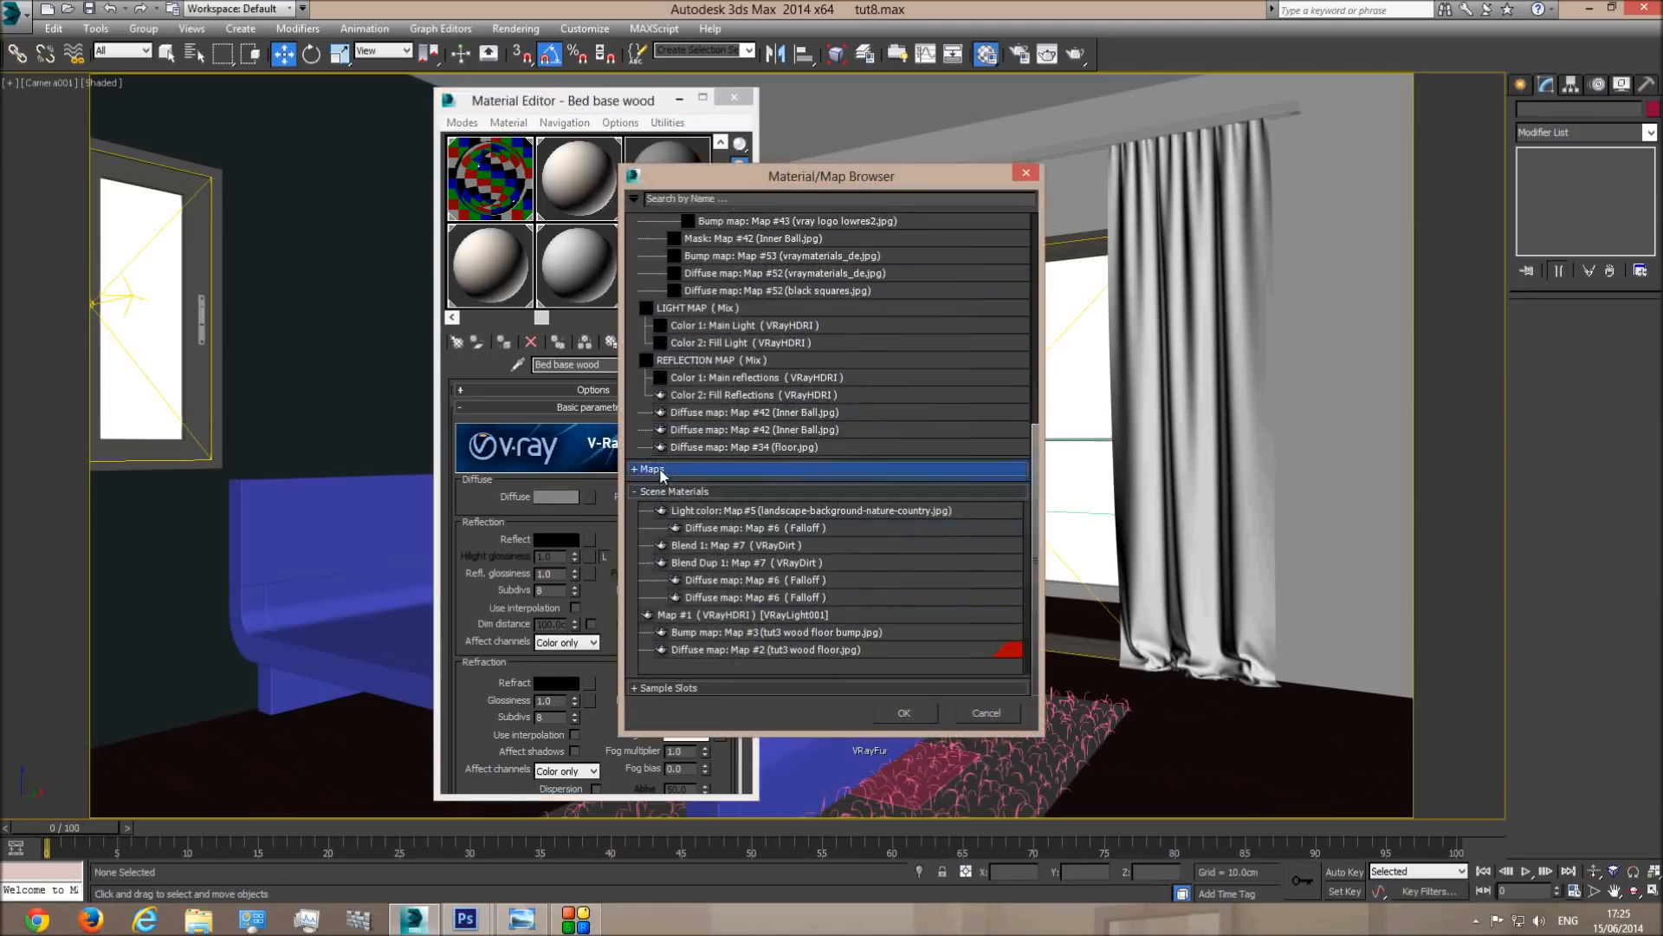
double_click(684, 506)
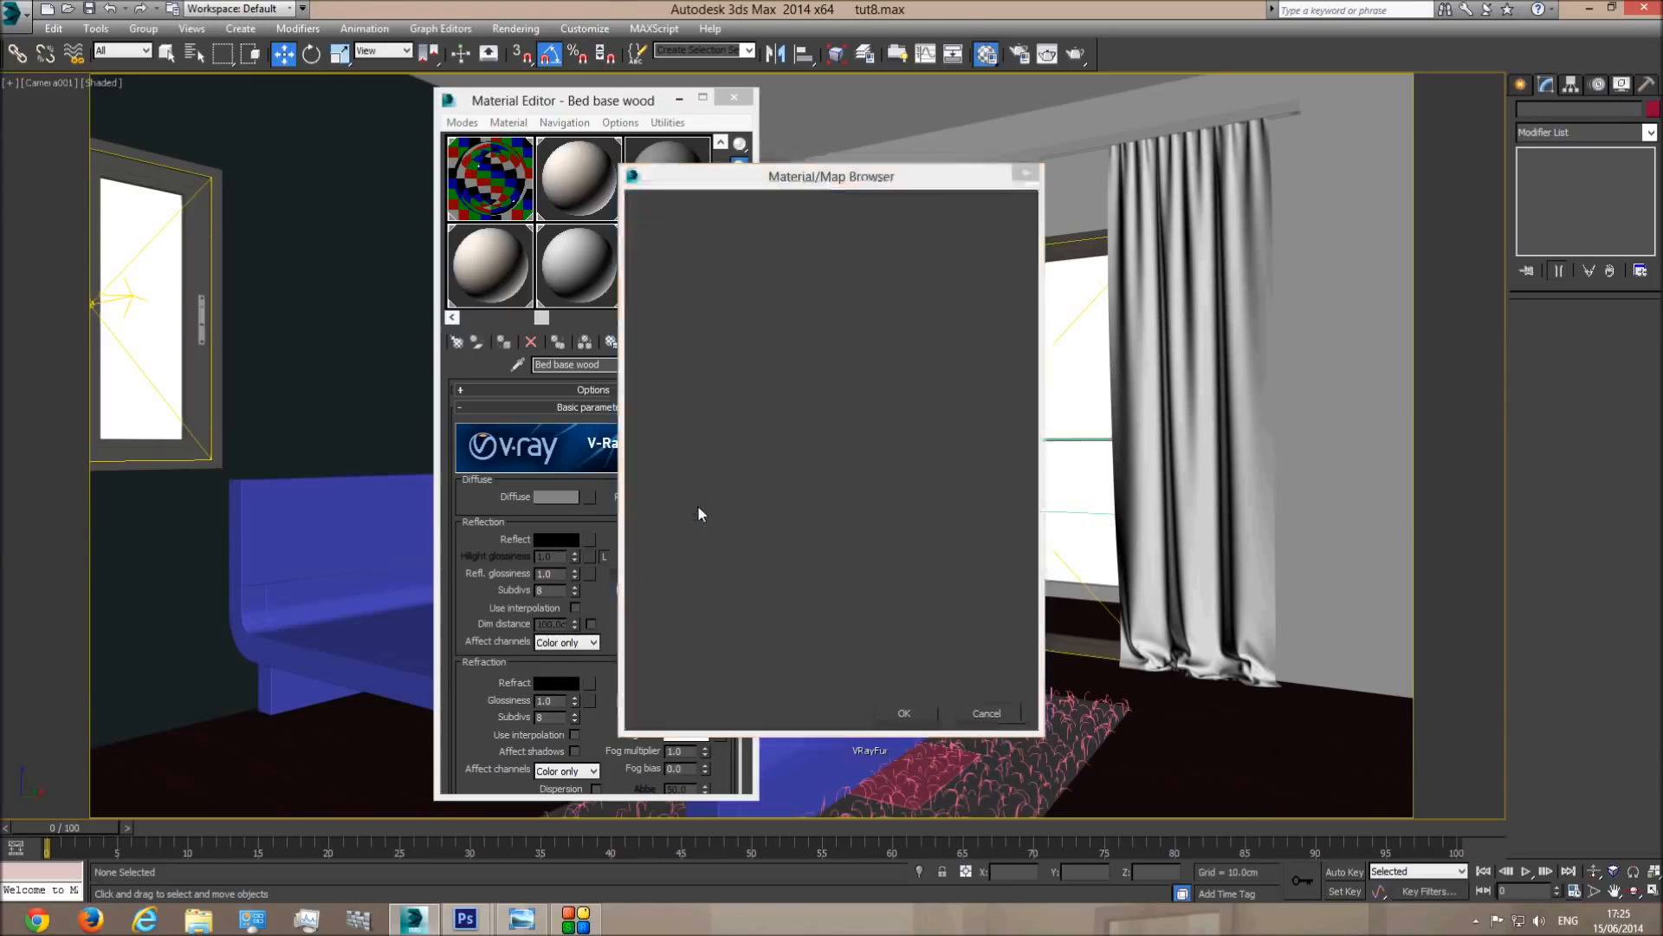
click(249, 72)
scroll(250, 80, up, 2)
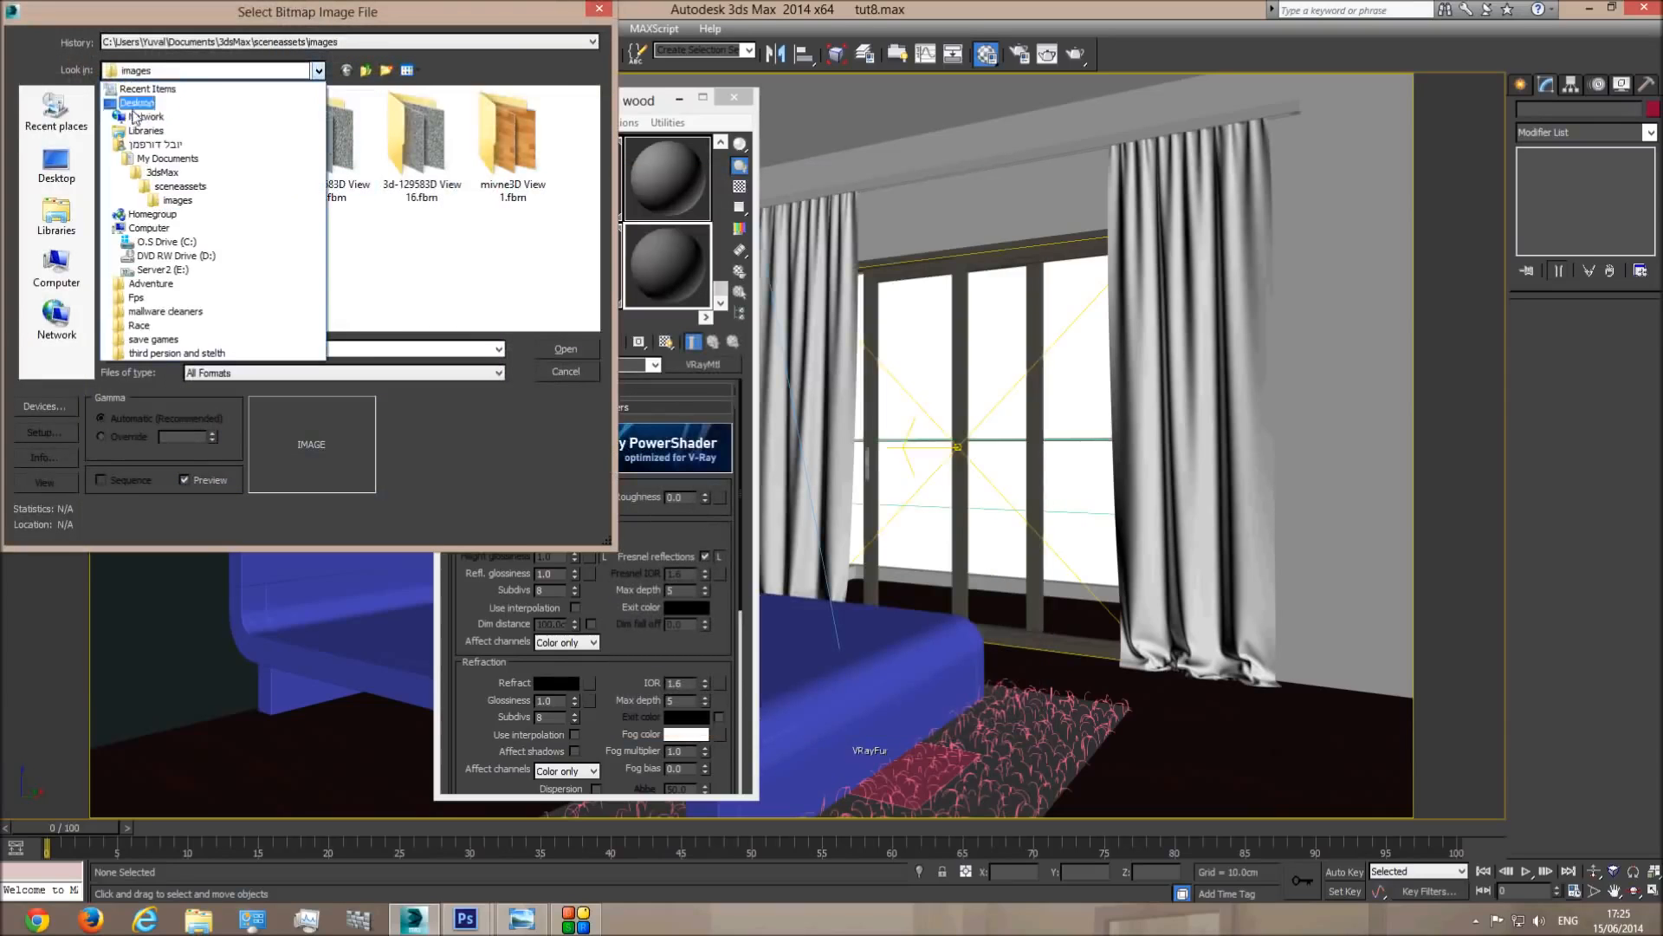
click(143, 84)
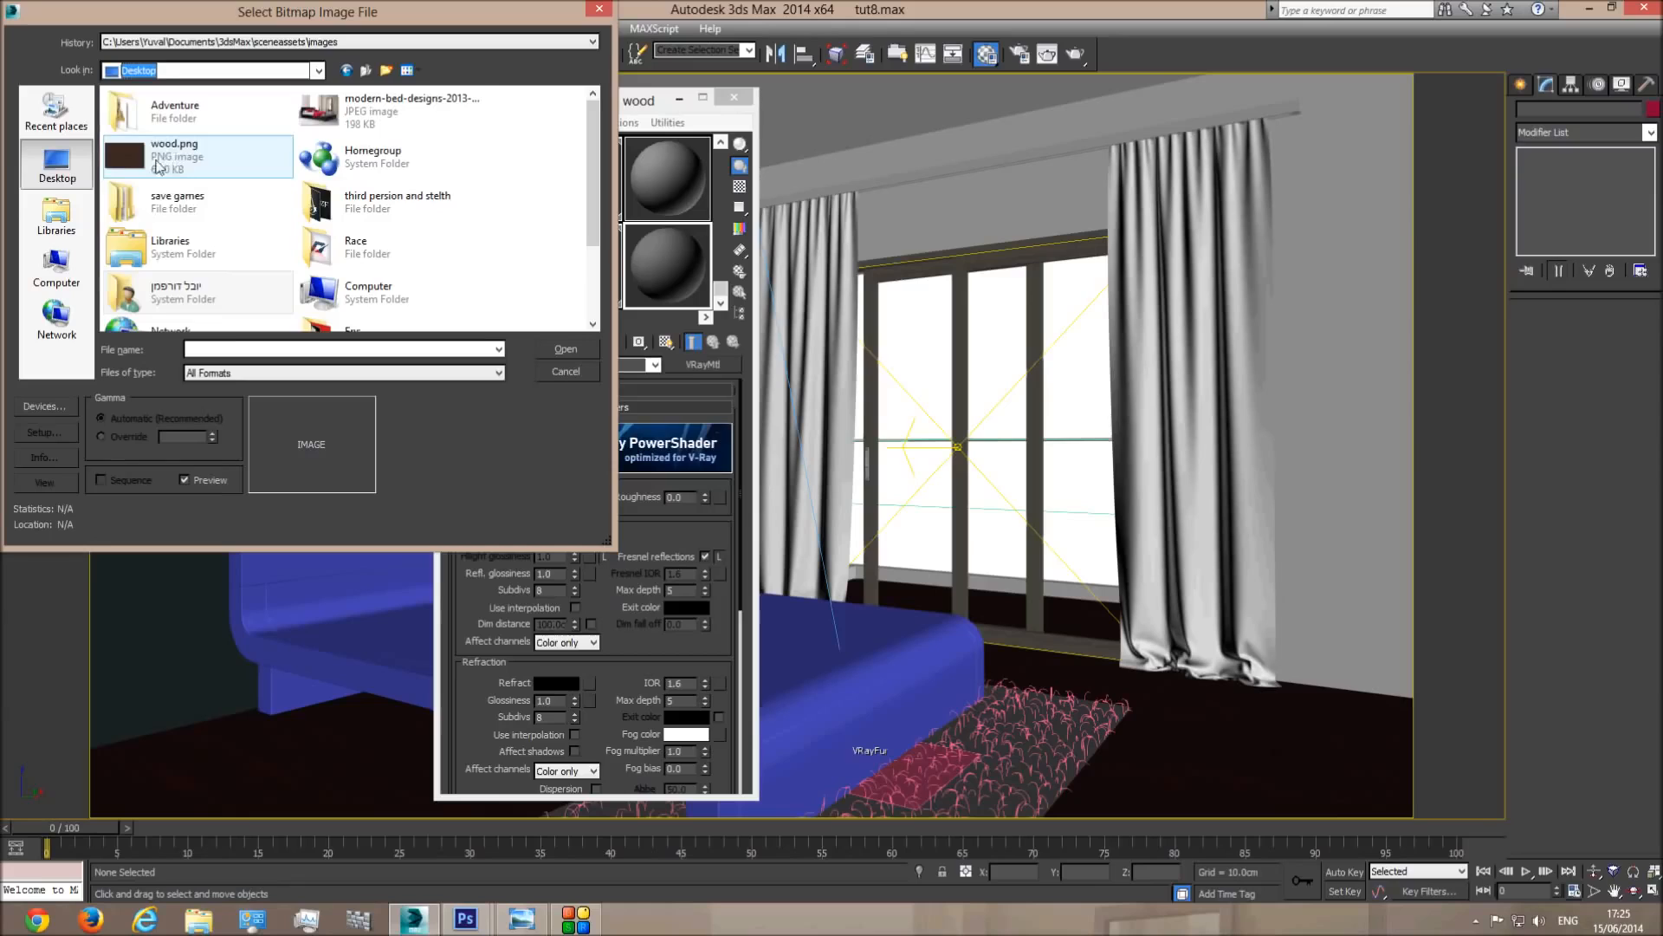
double_click(161, 155)
Enlarge the wood map's sample preview, compare it with the reference bed photo and close the preview.
double_click(684, 261)
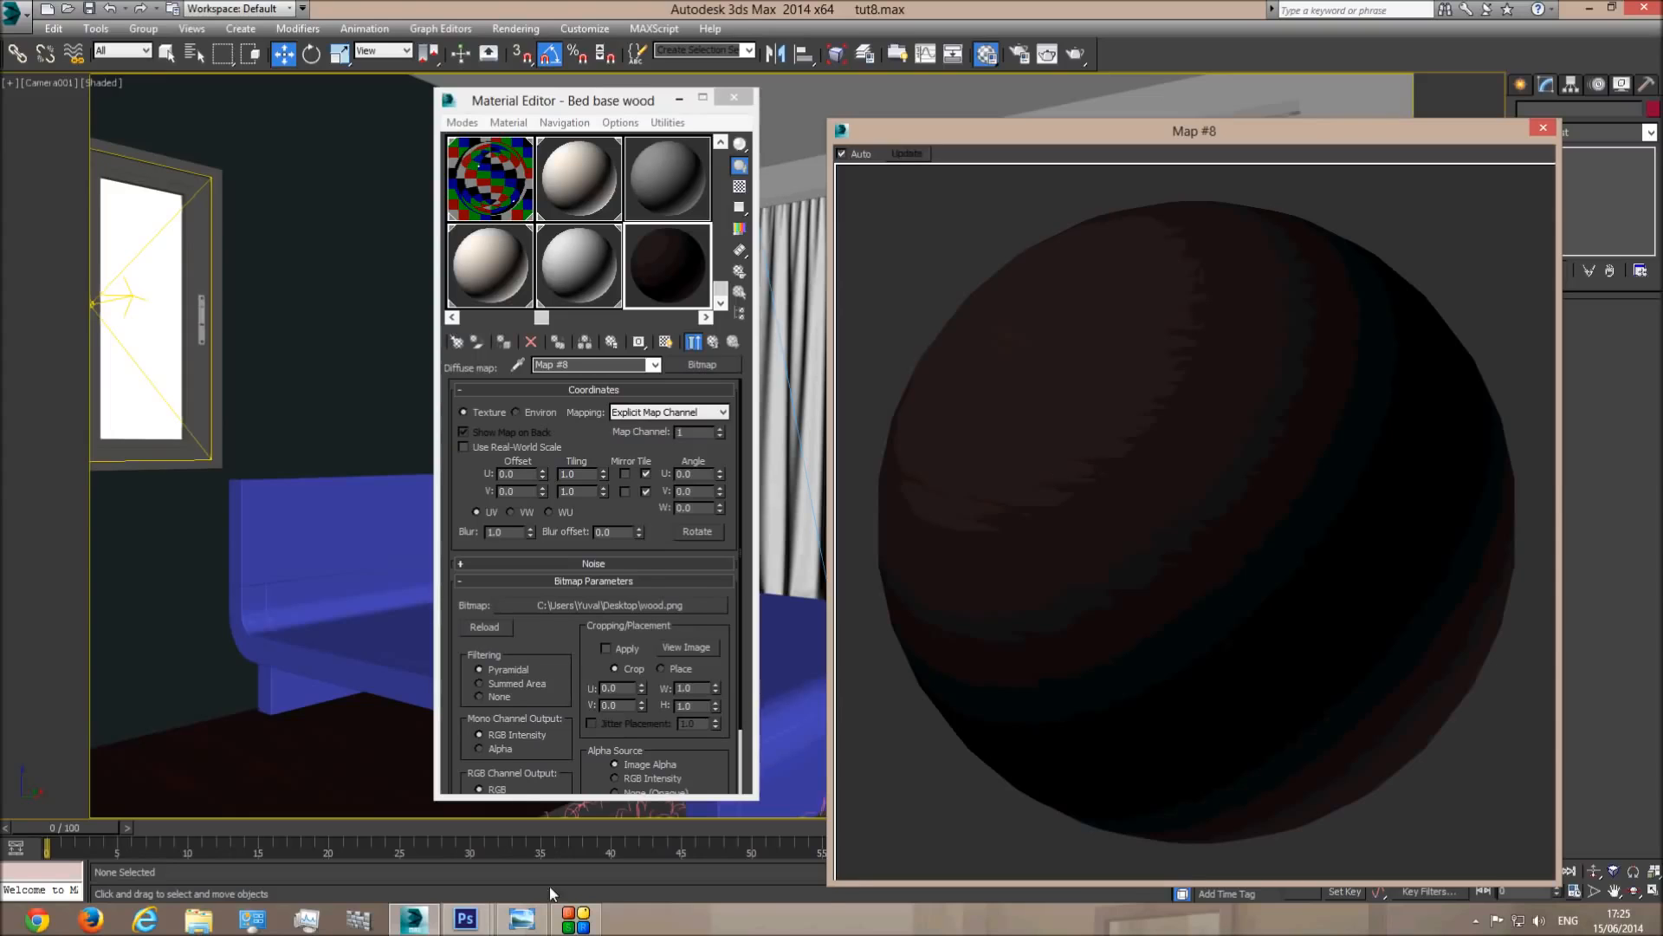
click(521, 920)
click(520, 920)
click(1541, 130)
Assign the Bed base wood material to the bed base with its map shown in the viewport, and isolate the bed base.
drag(668, 275, 368, 560)
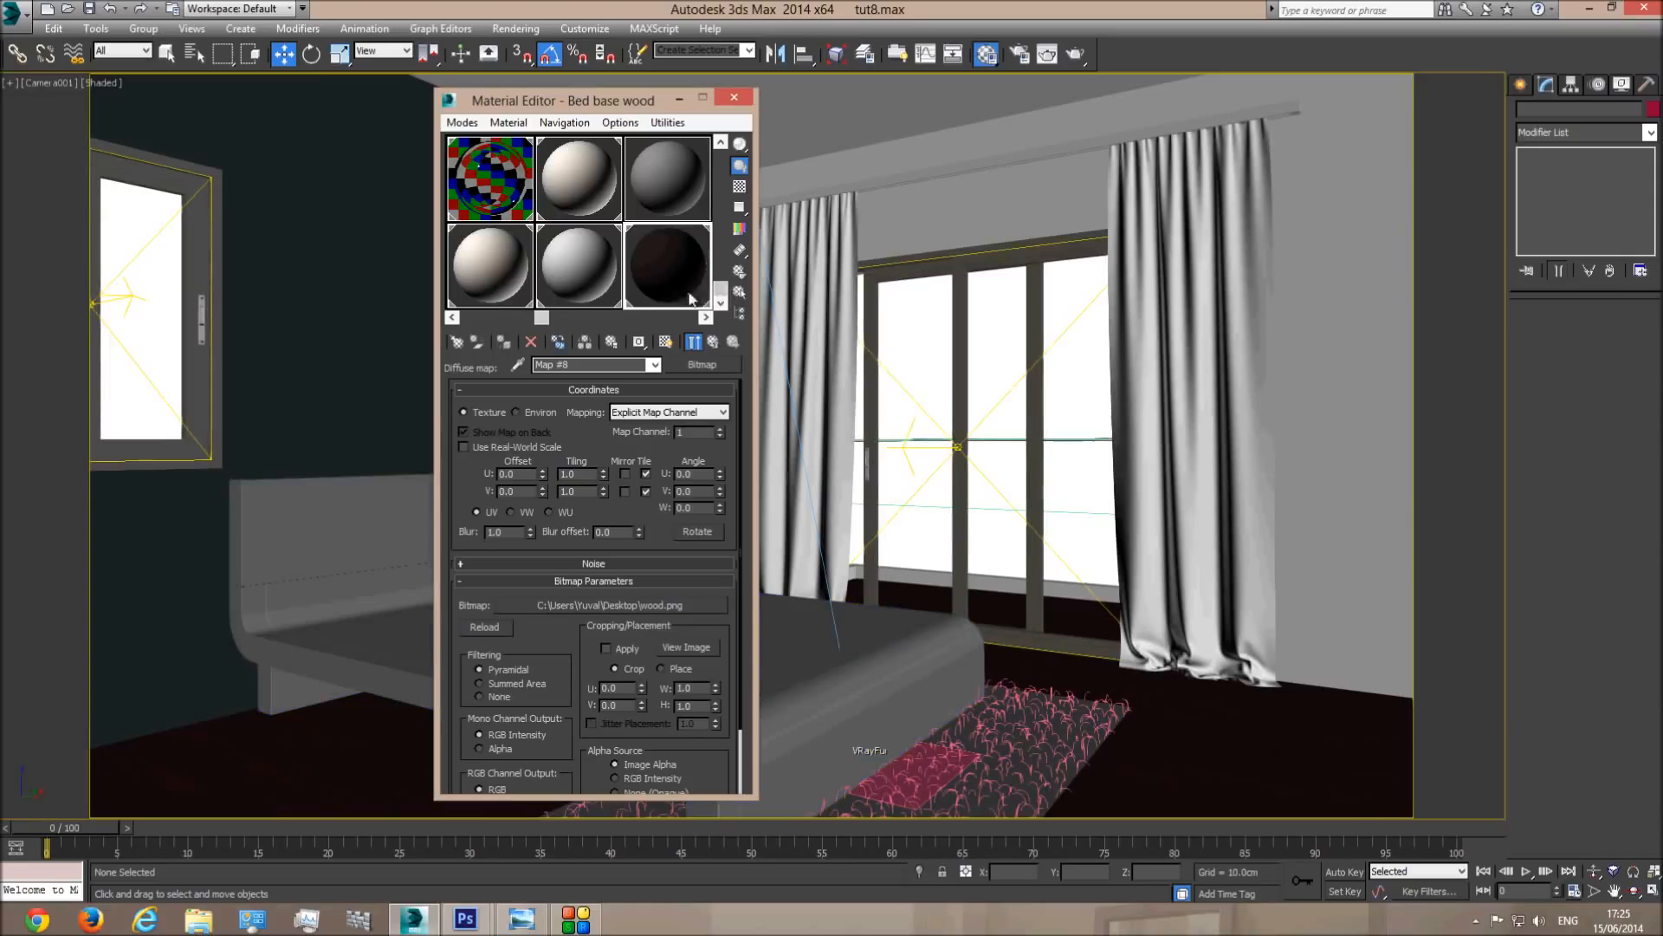
click(665, 342)
click(323, 507)
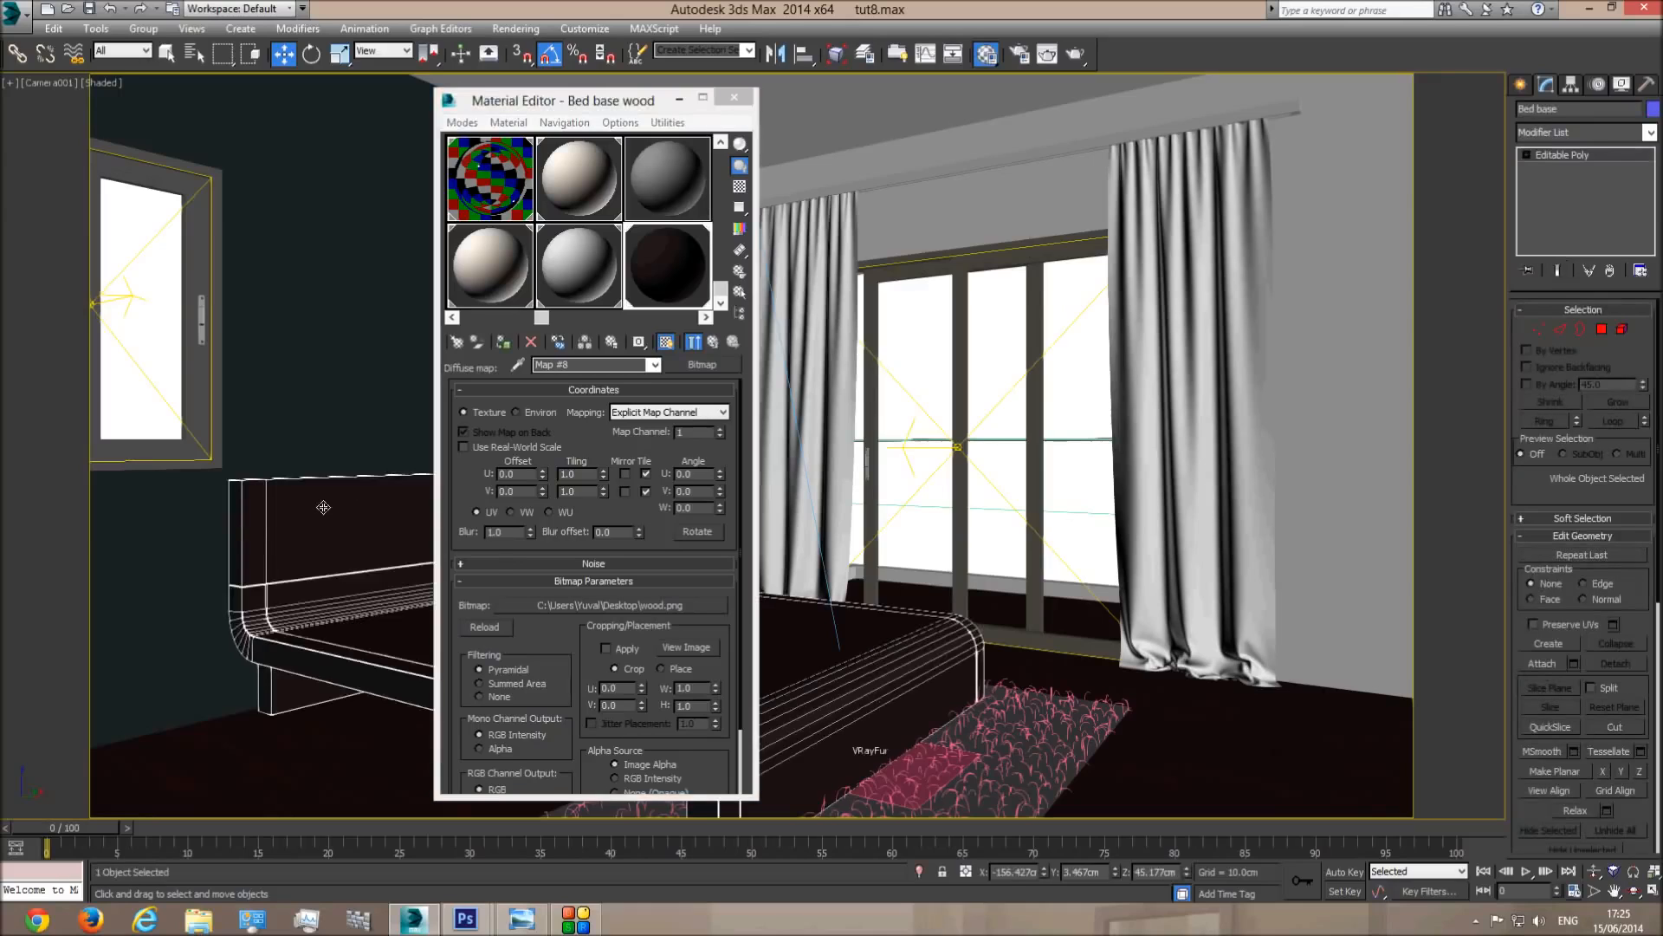
right_click(324, 511)
click(368, 364)
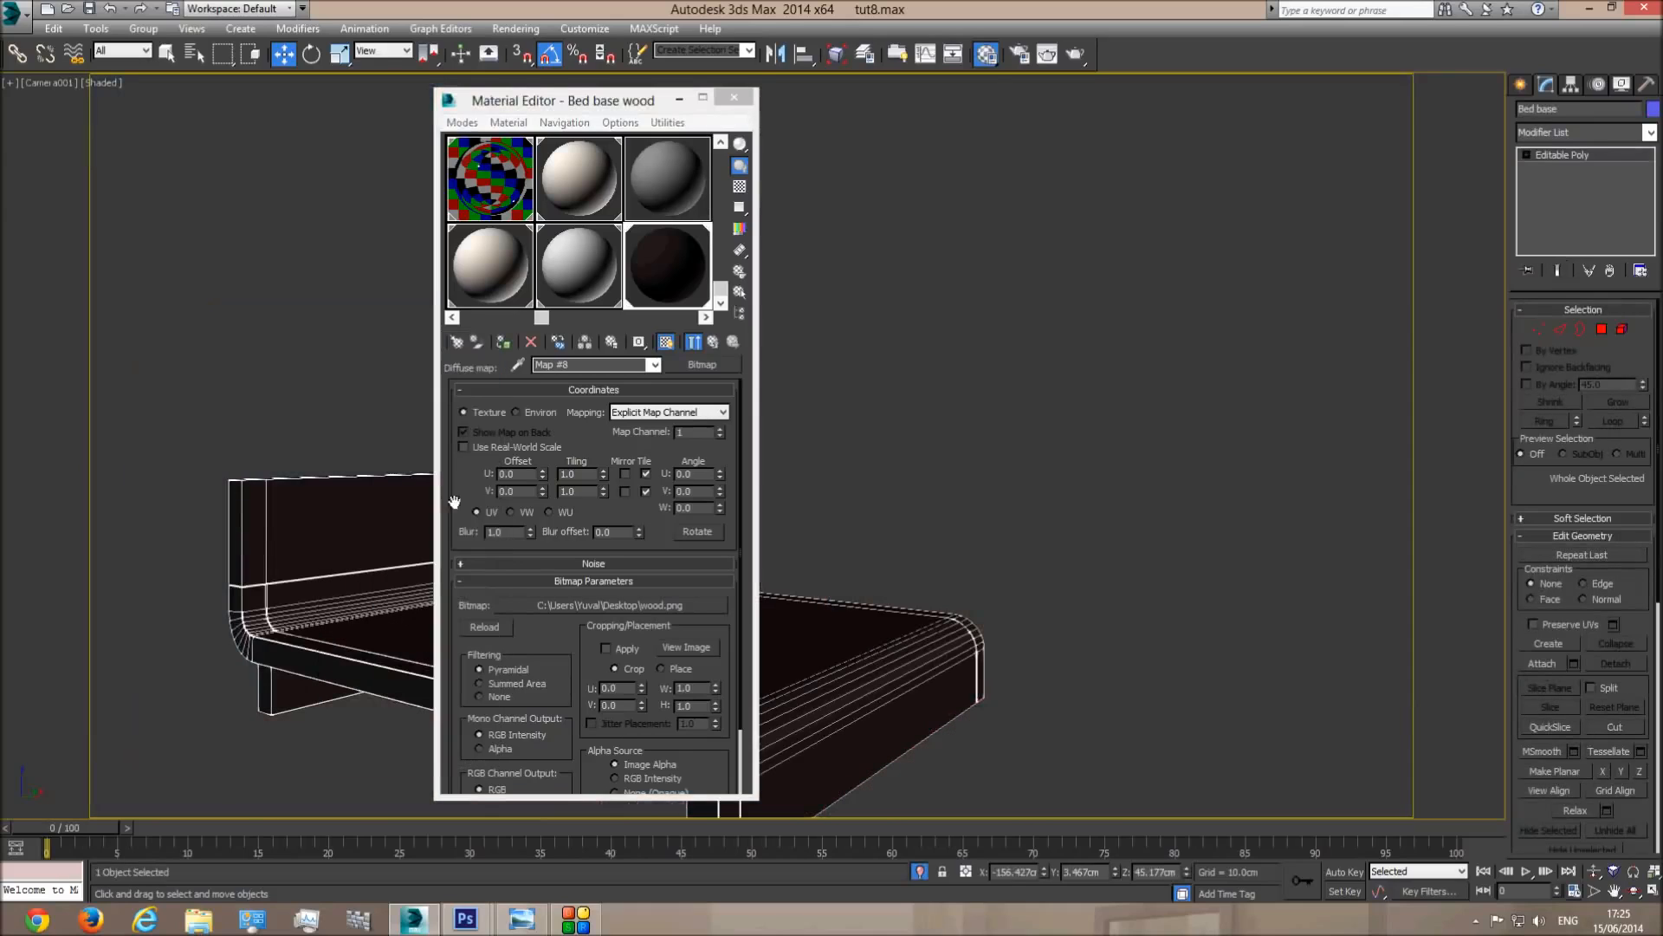
click(734, 97)
Examine the wood texture around the bed base in the Perspective view and compare its grain with the reference photo.
key(p)
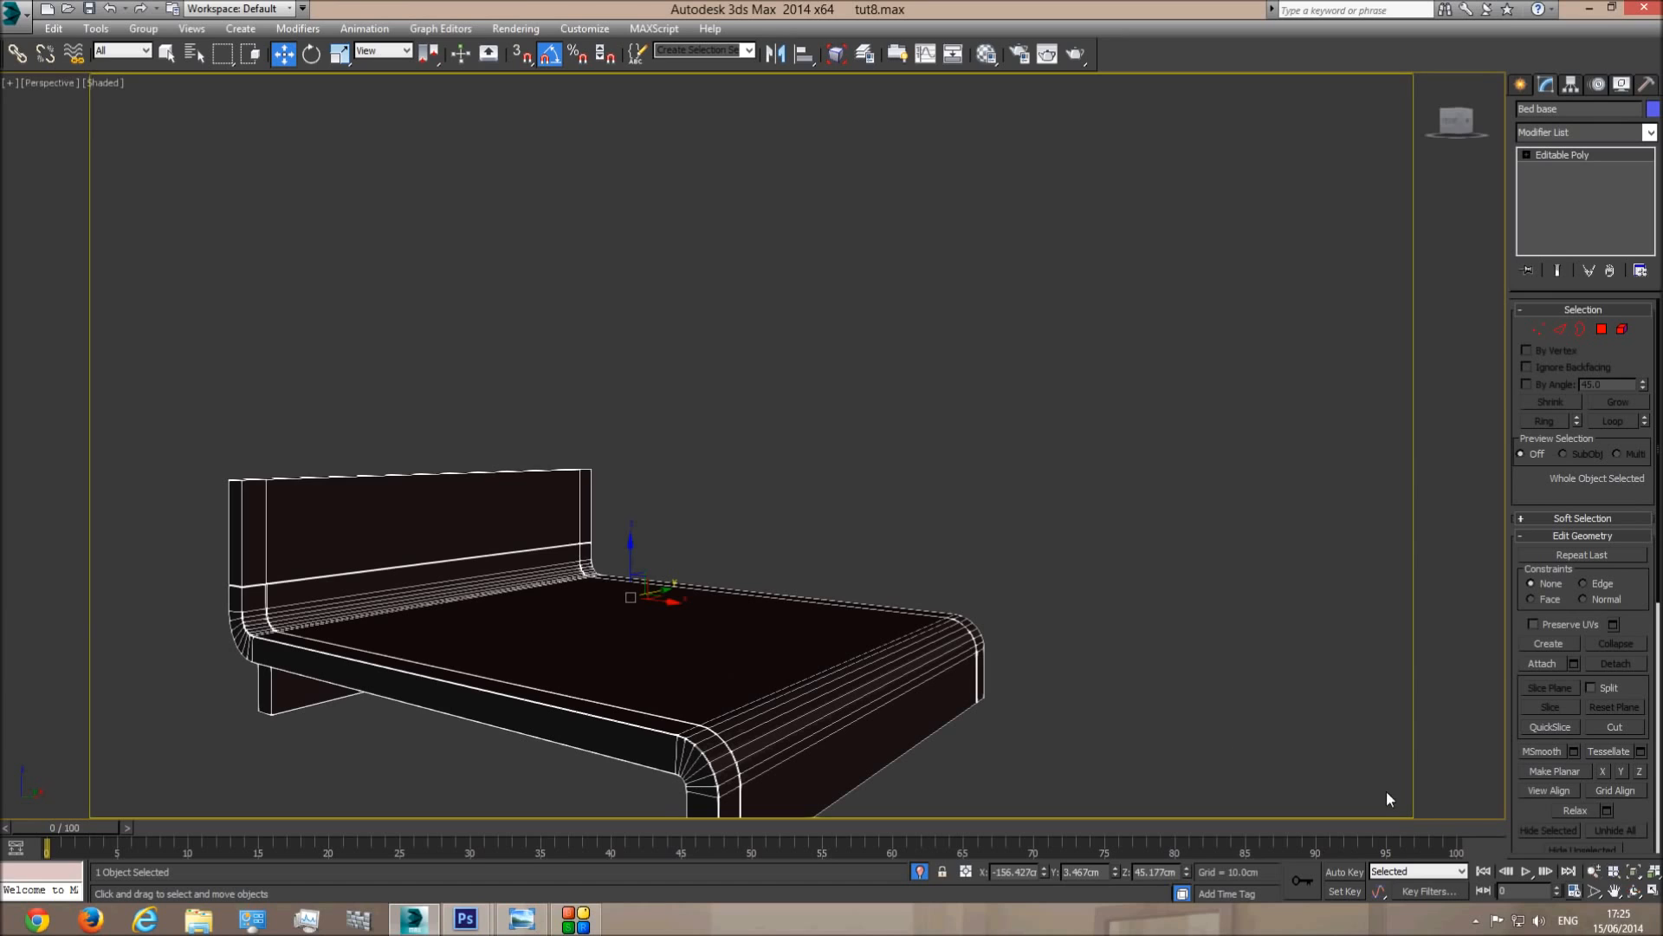
click(1635, 893)
drag(636, 412, 598, 483)
middle_drag(641, 494, 683, 468)
scroll(775, 410, up, 3)
scroll(683, 468, down, 5)
drag(676, 460, 710, 450)
middle_drag(687, 575, 641, 433)
scroll(721, 495, up, 4)
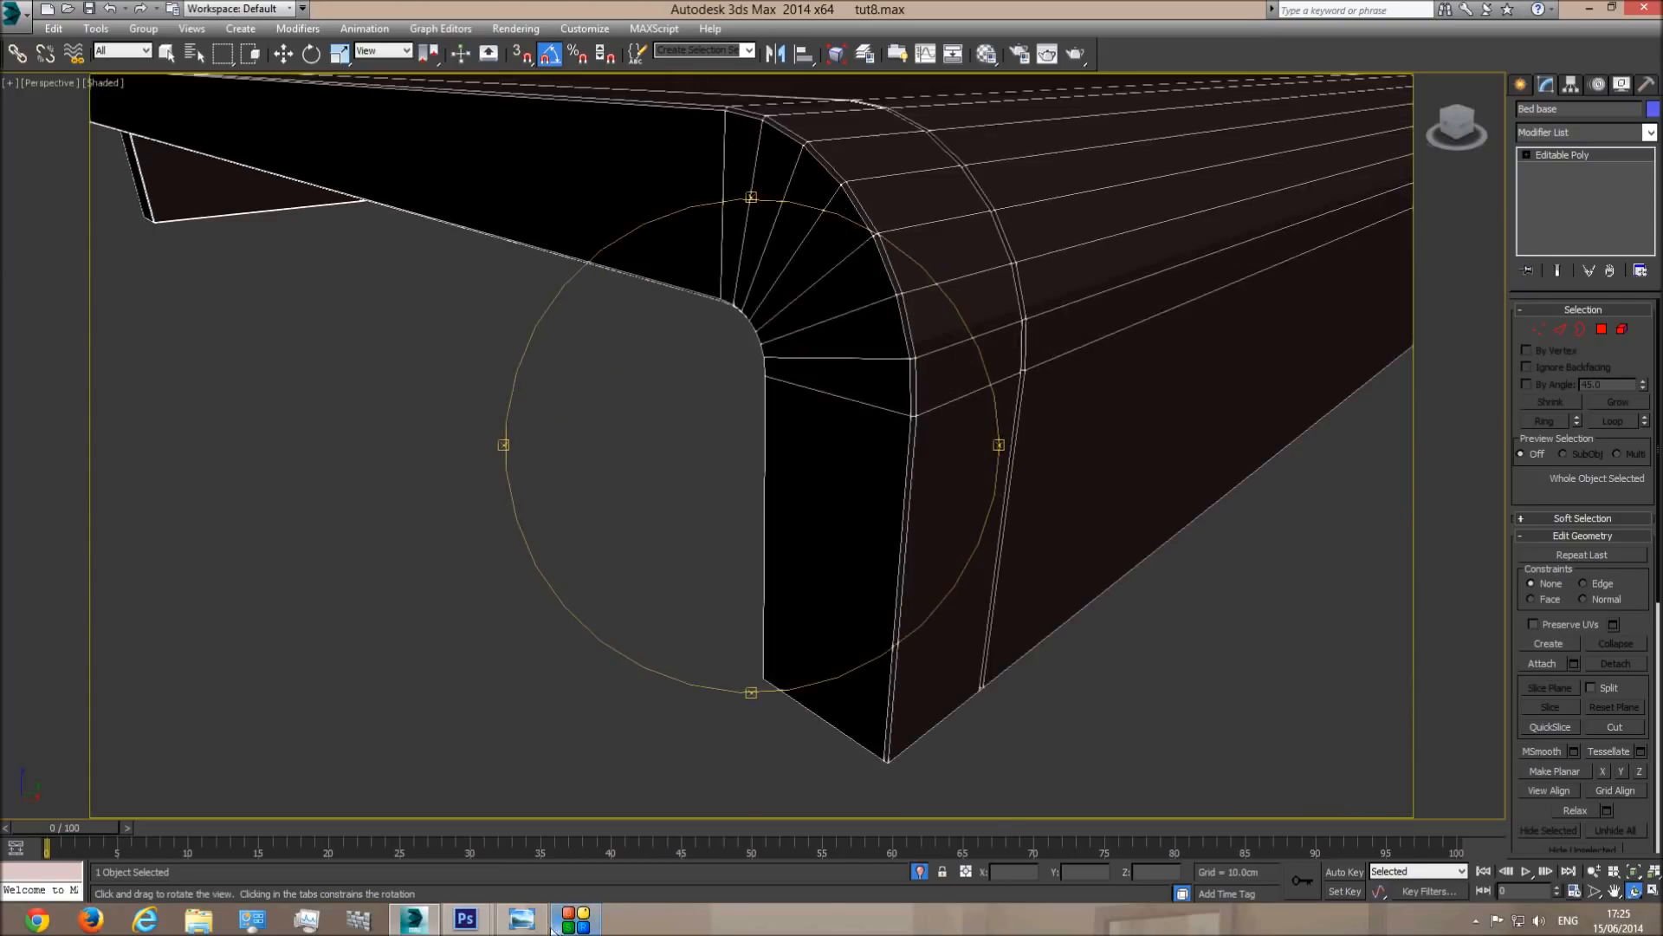
click(523, 920)
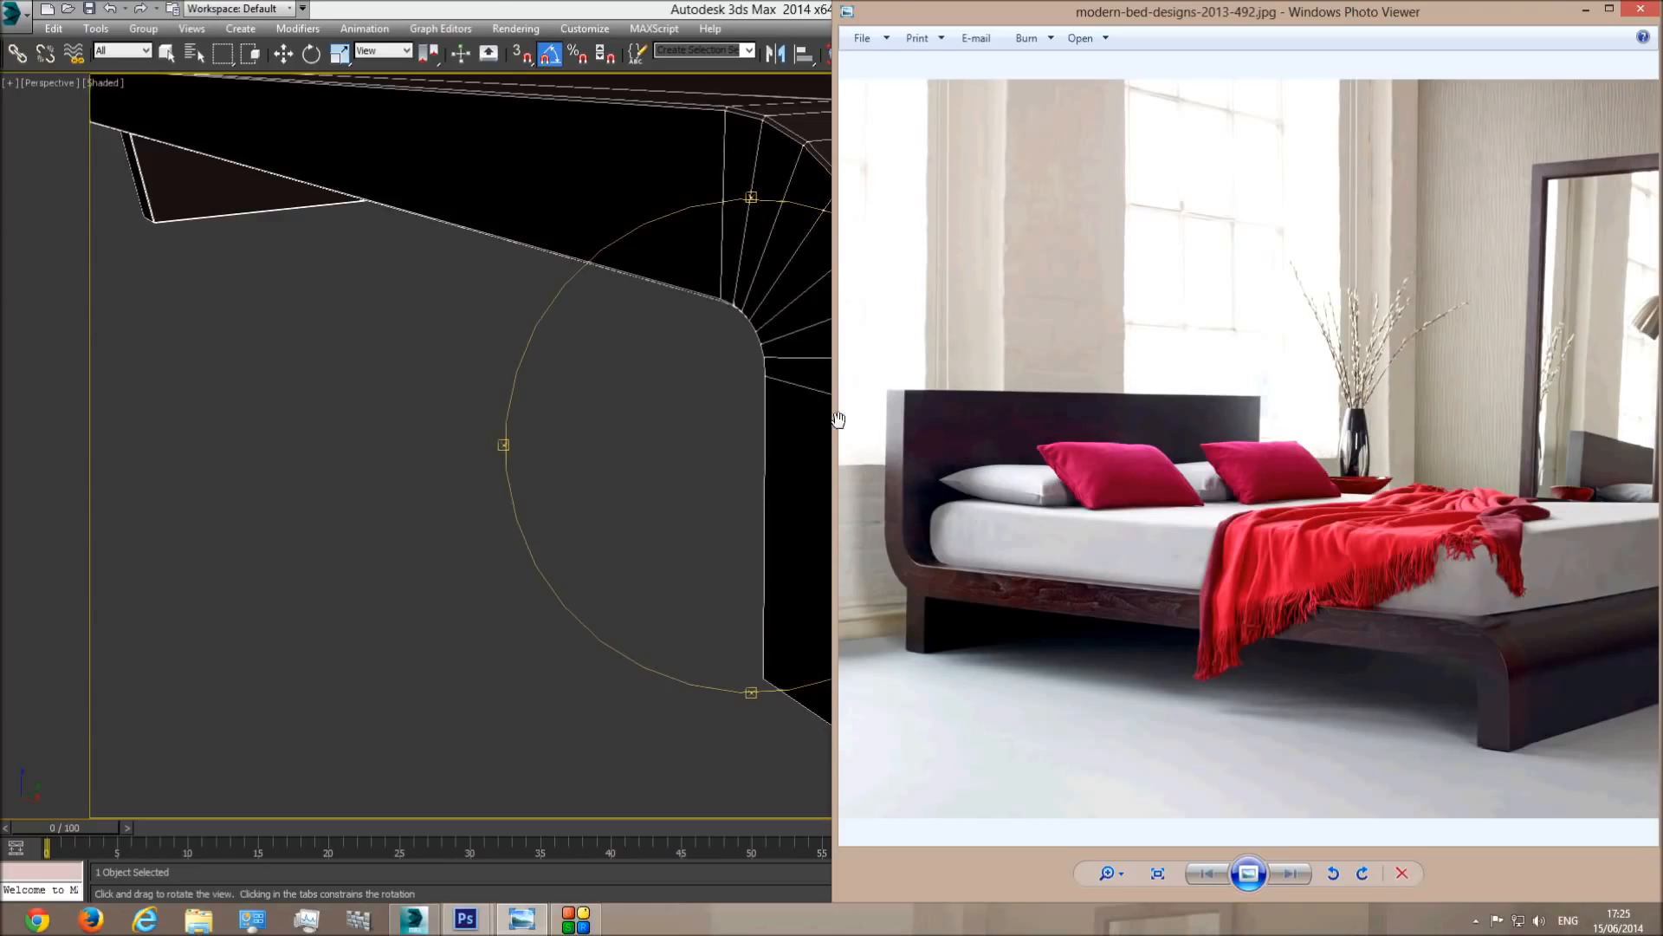
click(532, 7)
scroll(746, 453, down, 6)
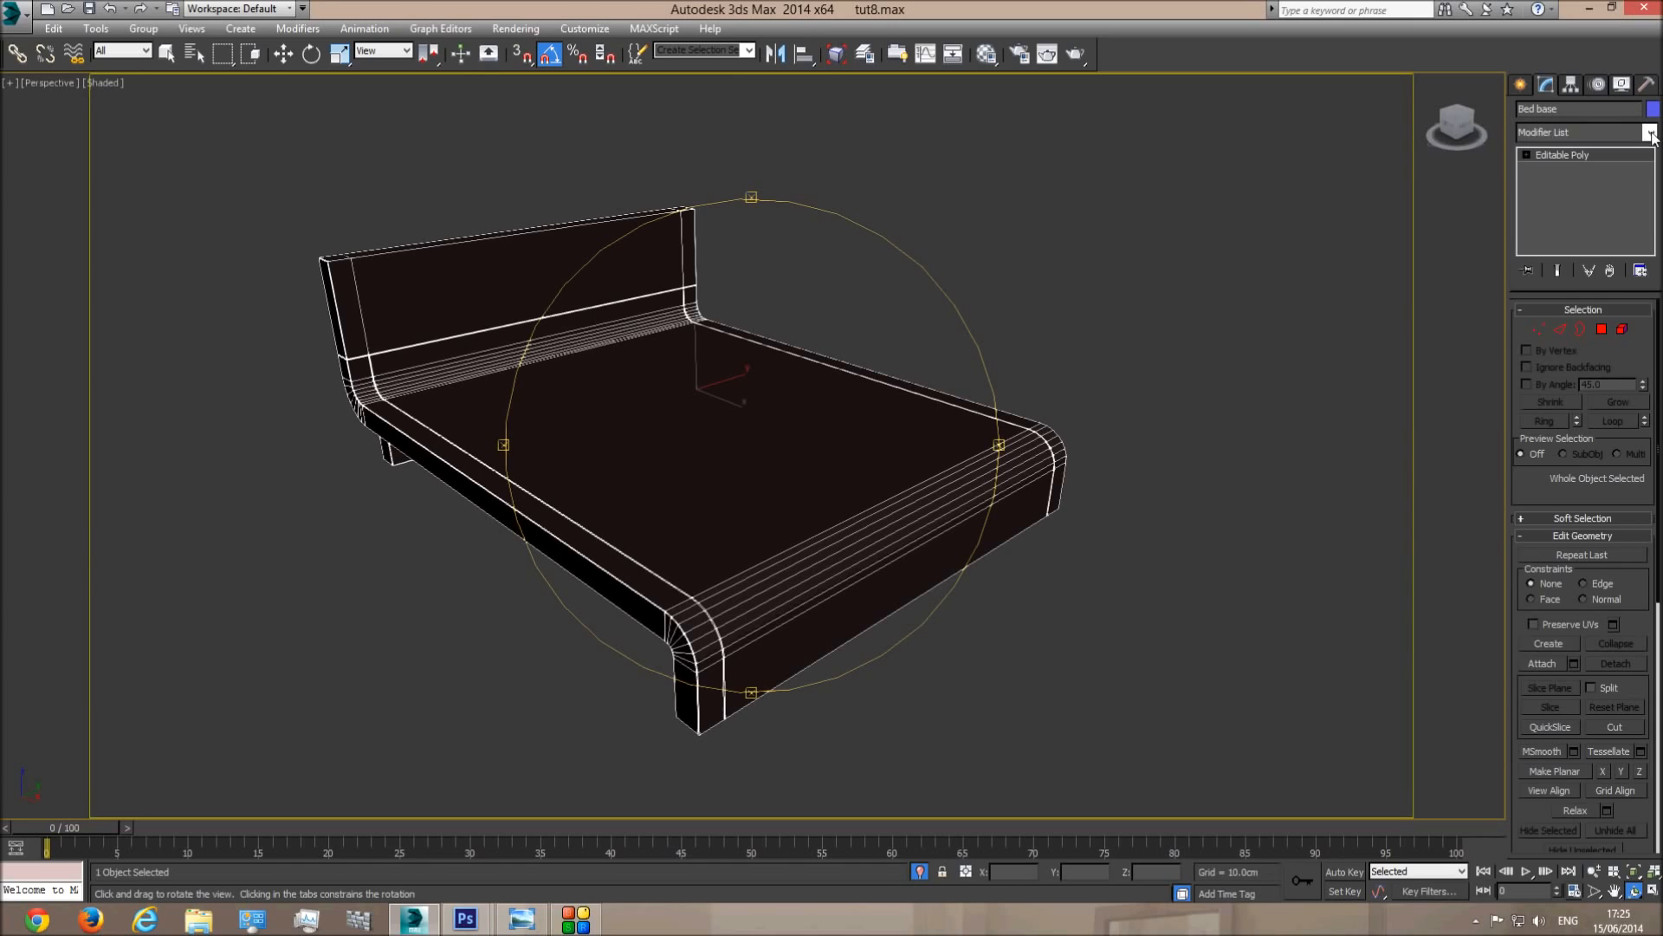
Add a UVW Map modifier to the bed base and set its mapping to Box.
click(1650, 132)
scroll(1572, 606, down, 10)
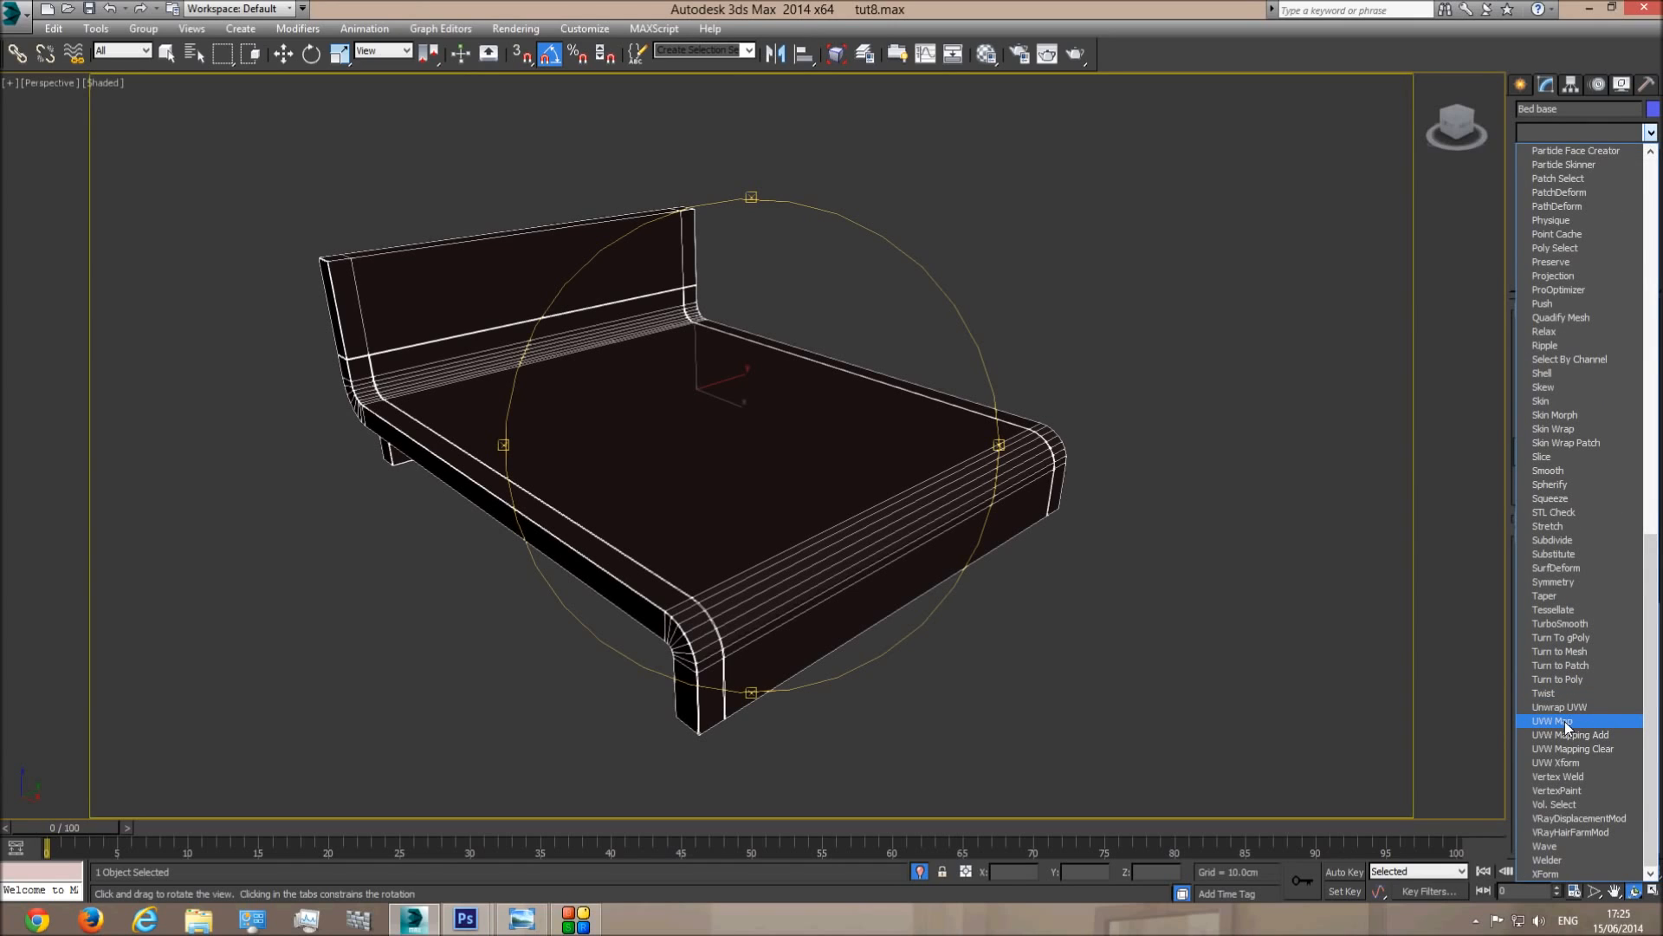
click(1552, 721)
scroll(583, 468, up, 8)
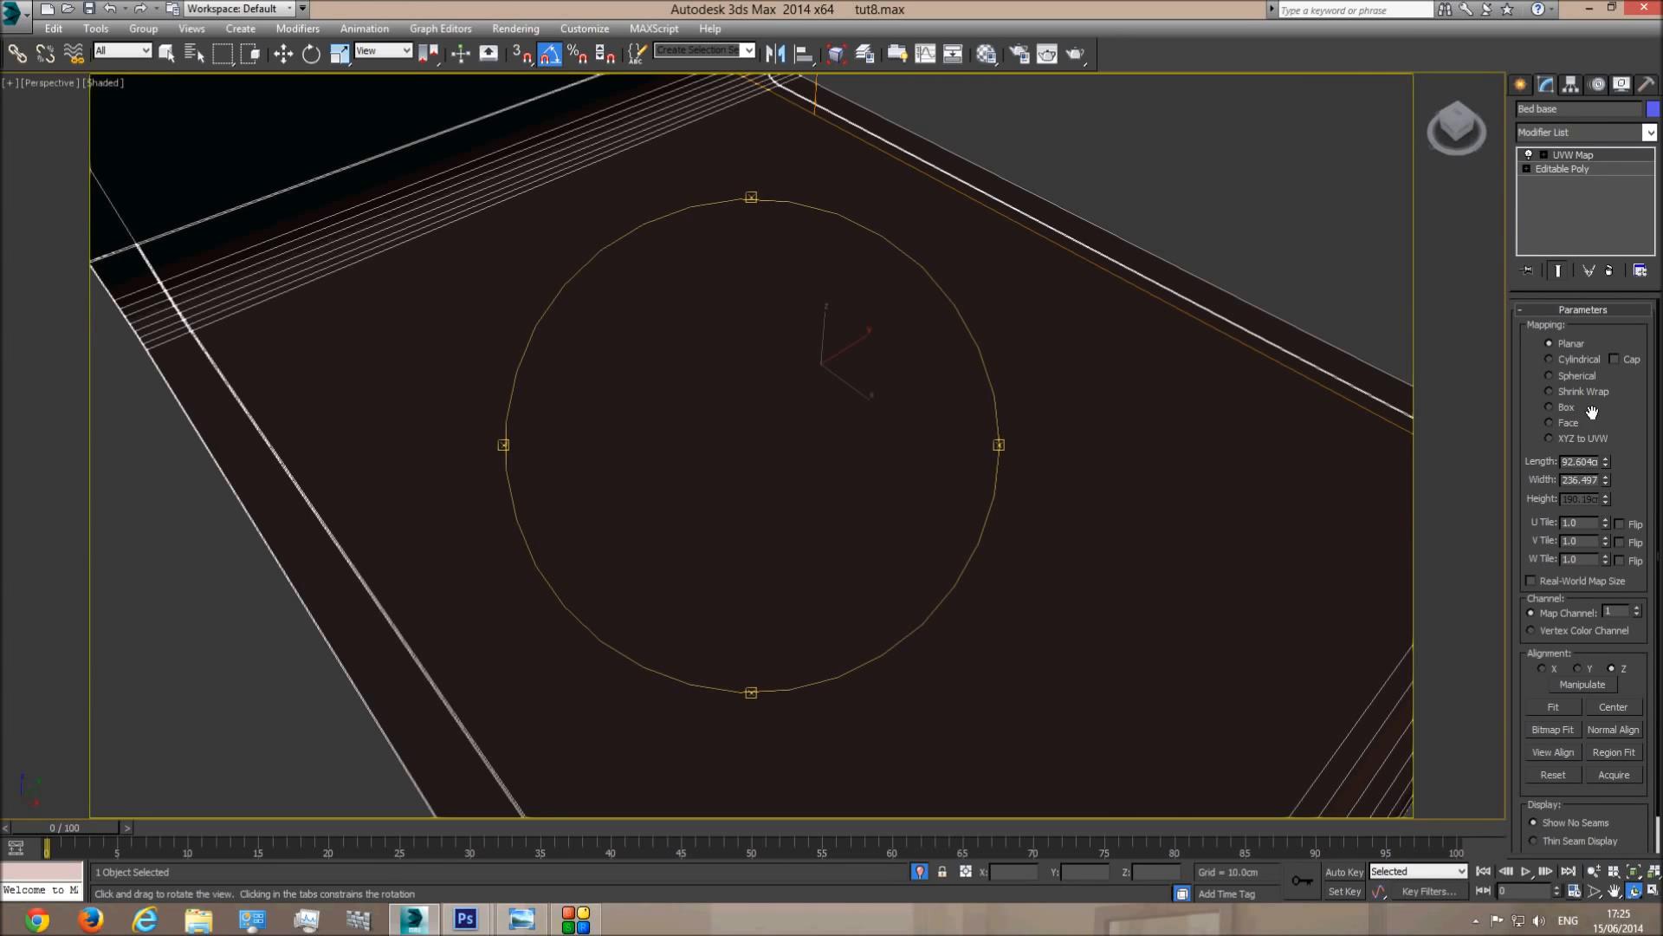
click(1550, 407)
Examine the box-mapped wood texture on the bed base in the Left and Front views.
drag(576, 430, 656, 356)
key(l)
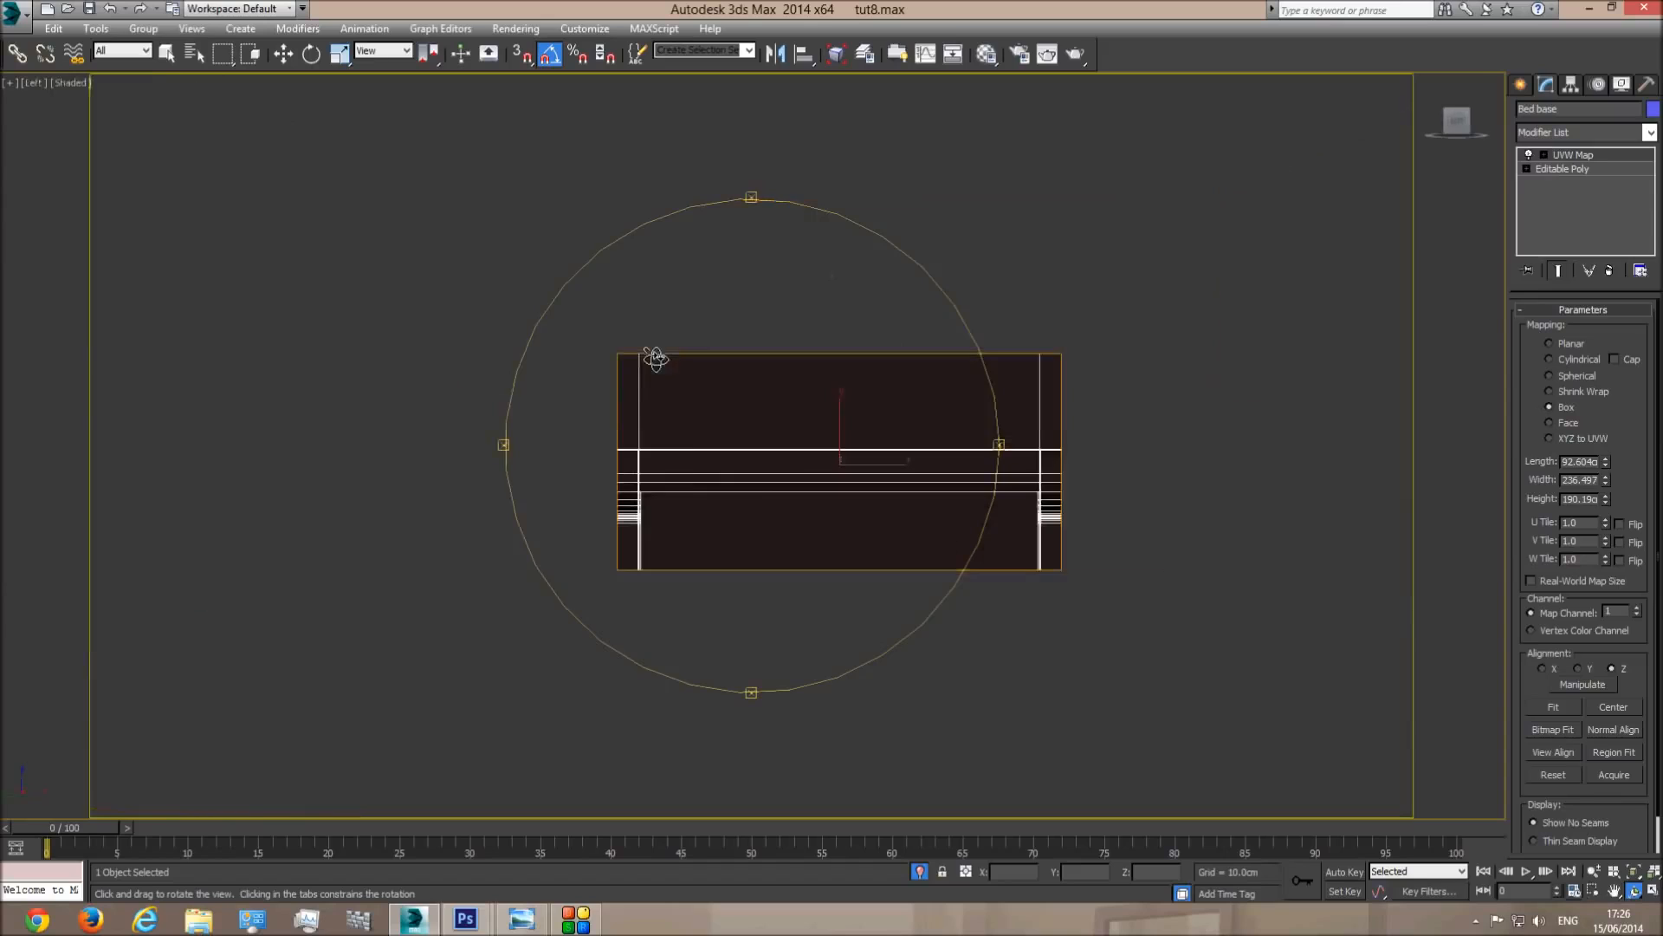
scroll(760, 496, up, 5)
key(f)
middle_drag(765, 497, 890, 548)
scroll(482, 498, up, 5)
scroll(483, 468, up, 3)
scroll(832, 512, up, 4)
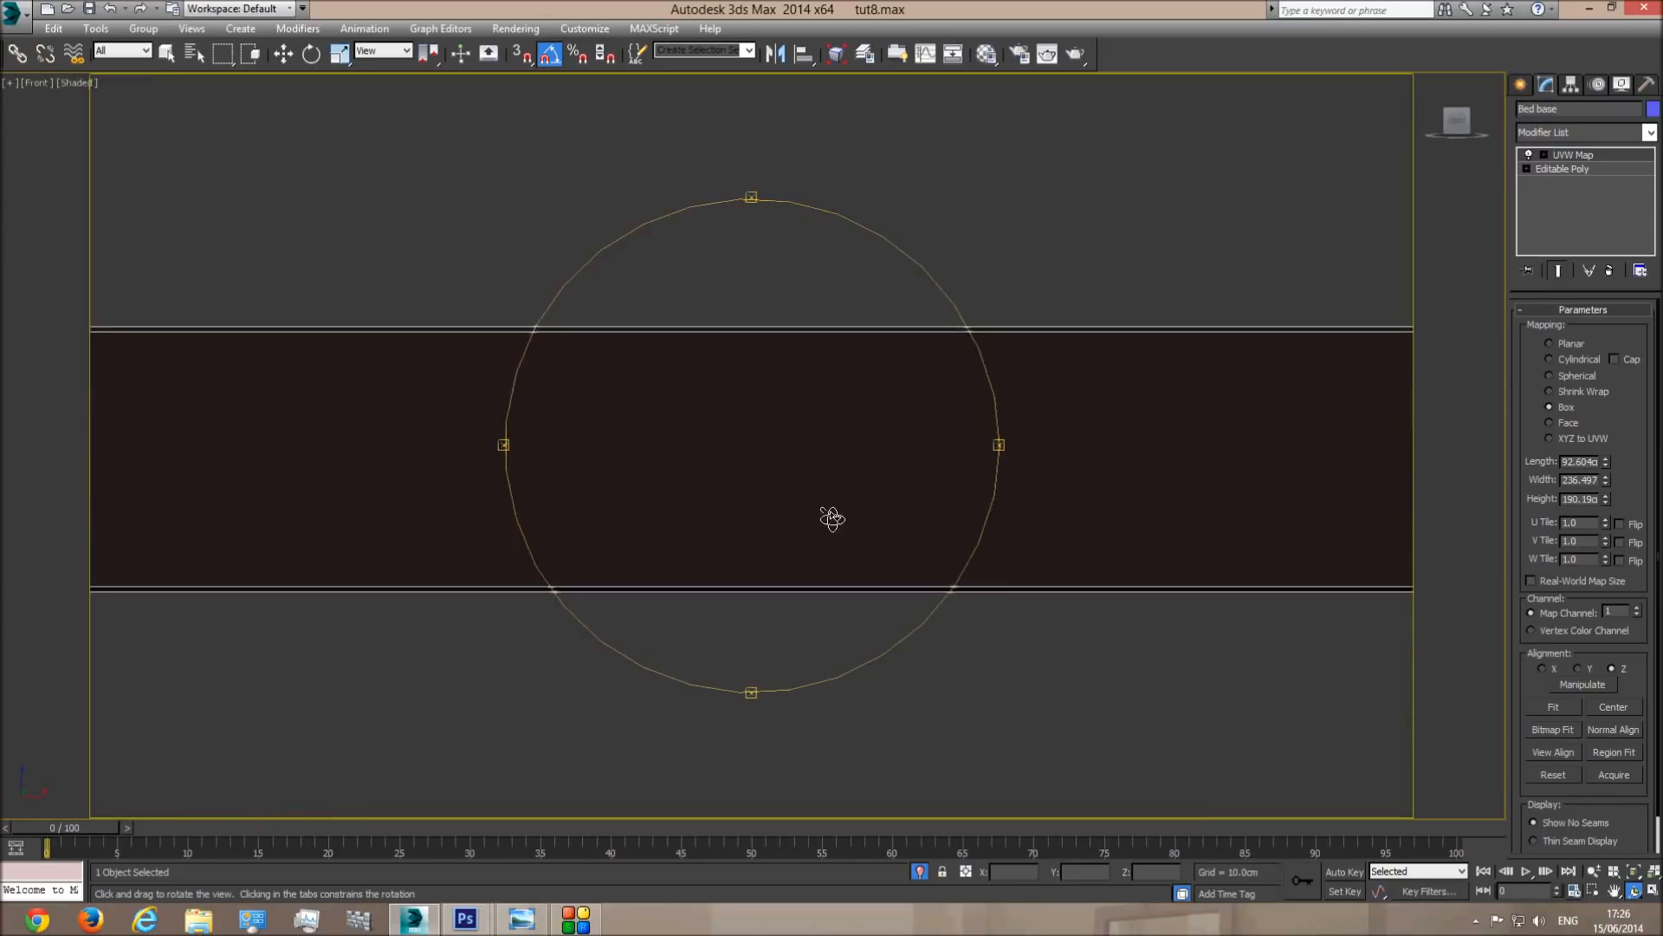
scroll(825, 518, down, 8)
scroll(825, 518, down, 4)
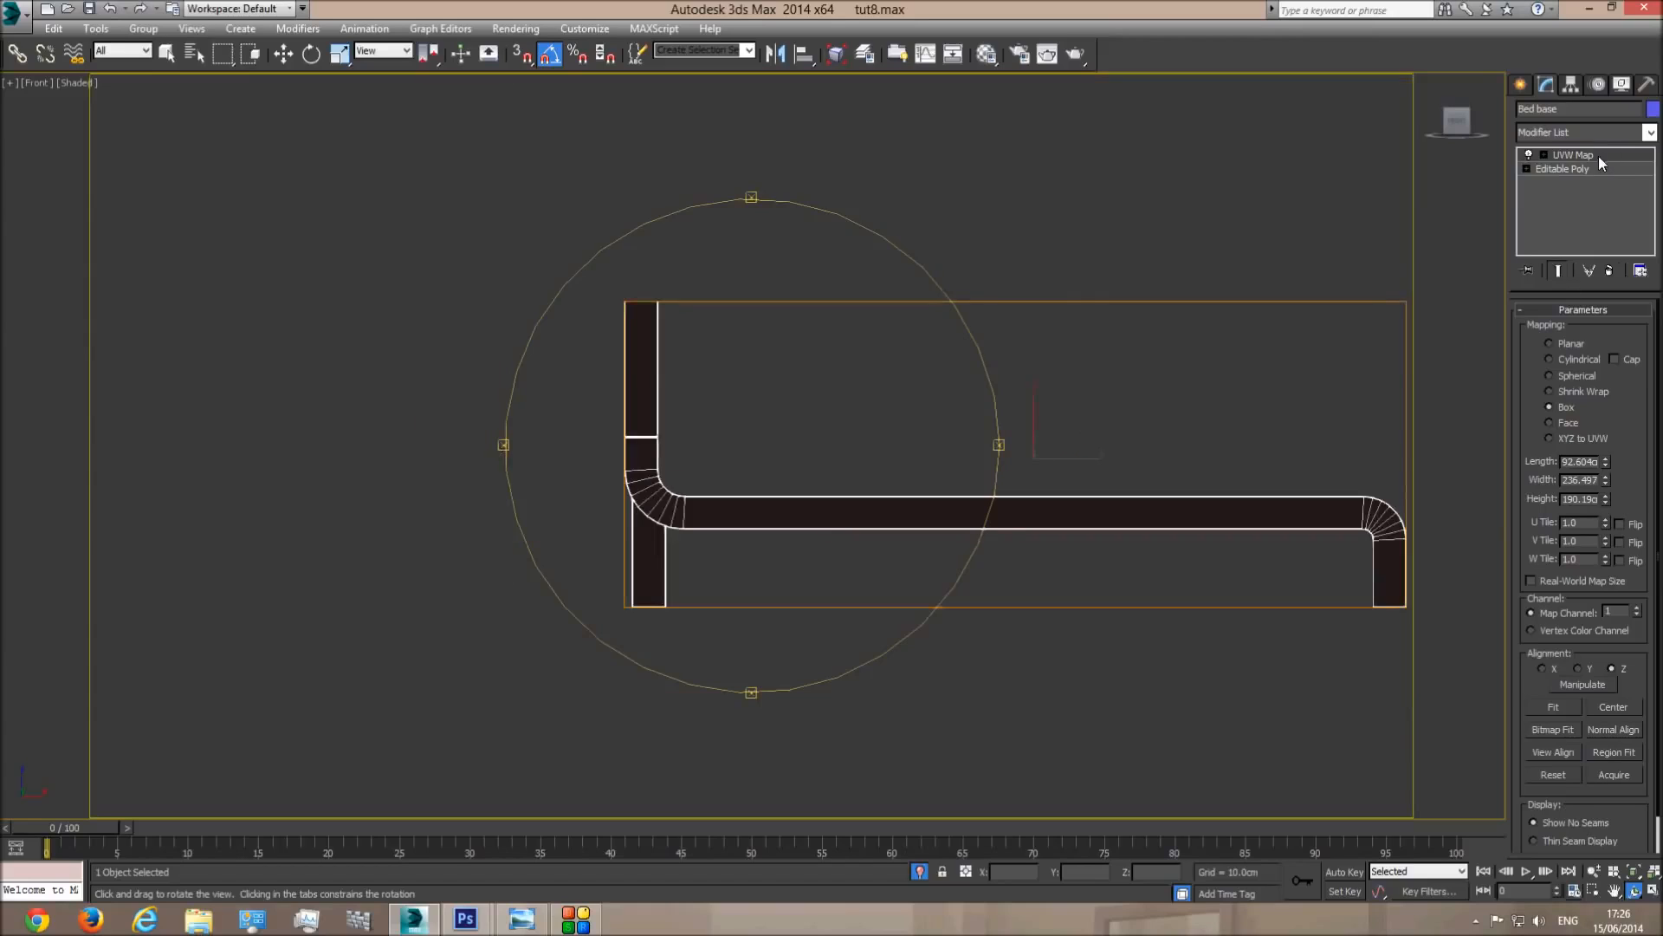
Try to rotate the UVW Map box in the Front view and check the wood on the side rail.
click(1594, 156)
key(w)
click(311, 54)
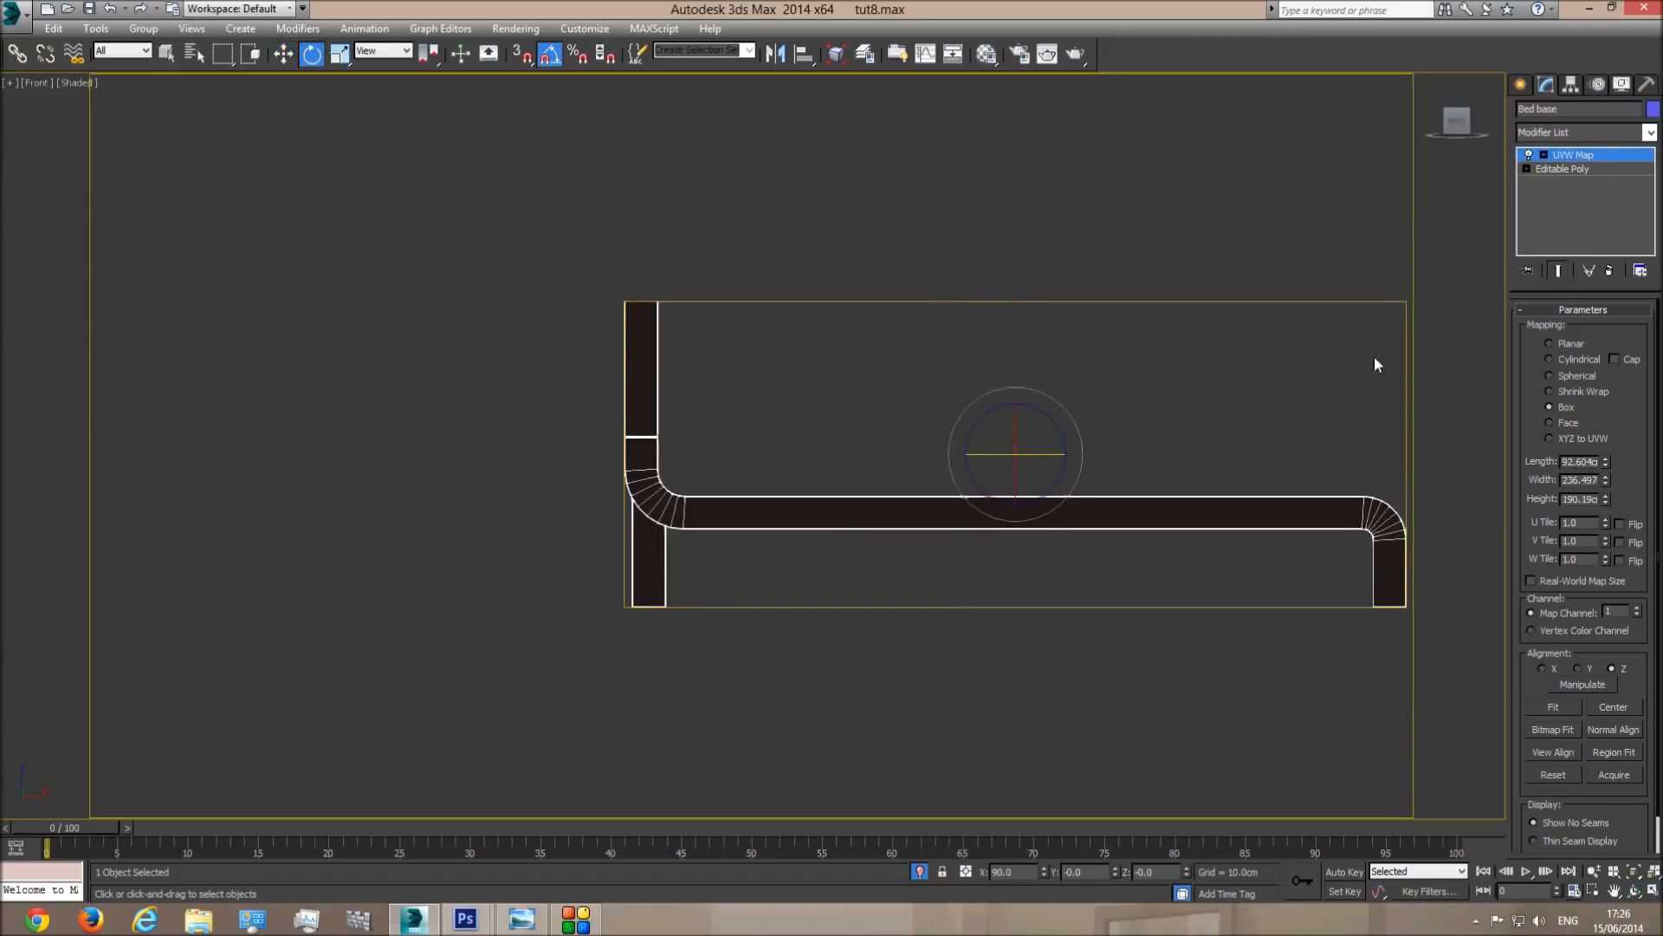
drag(1084, 440, 871, 483)
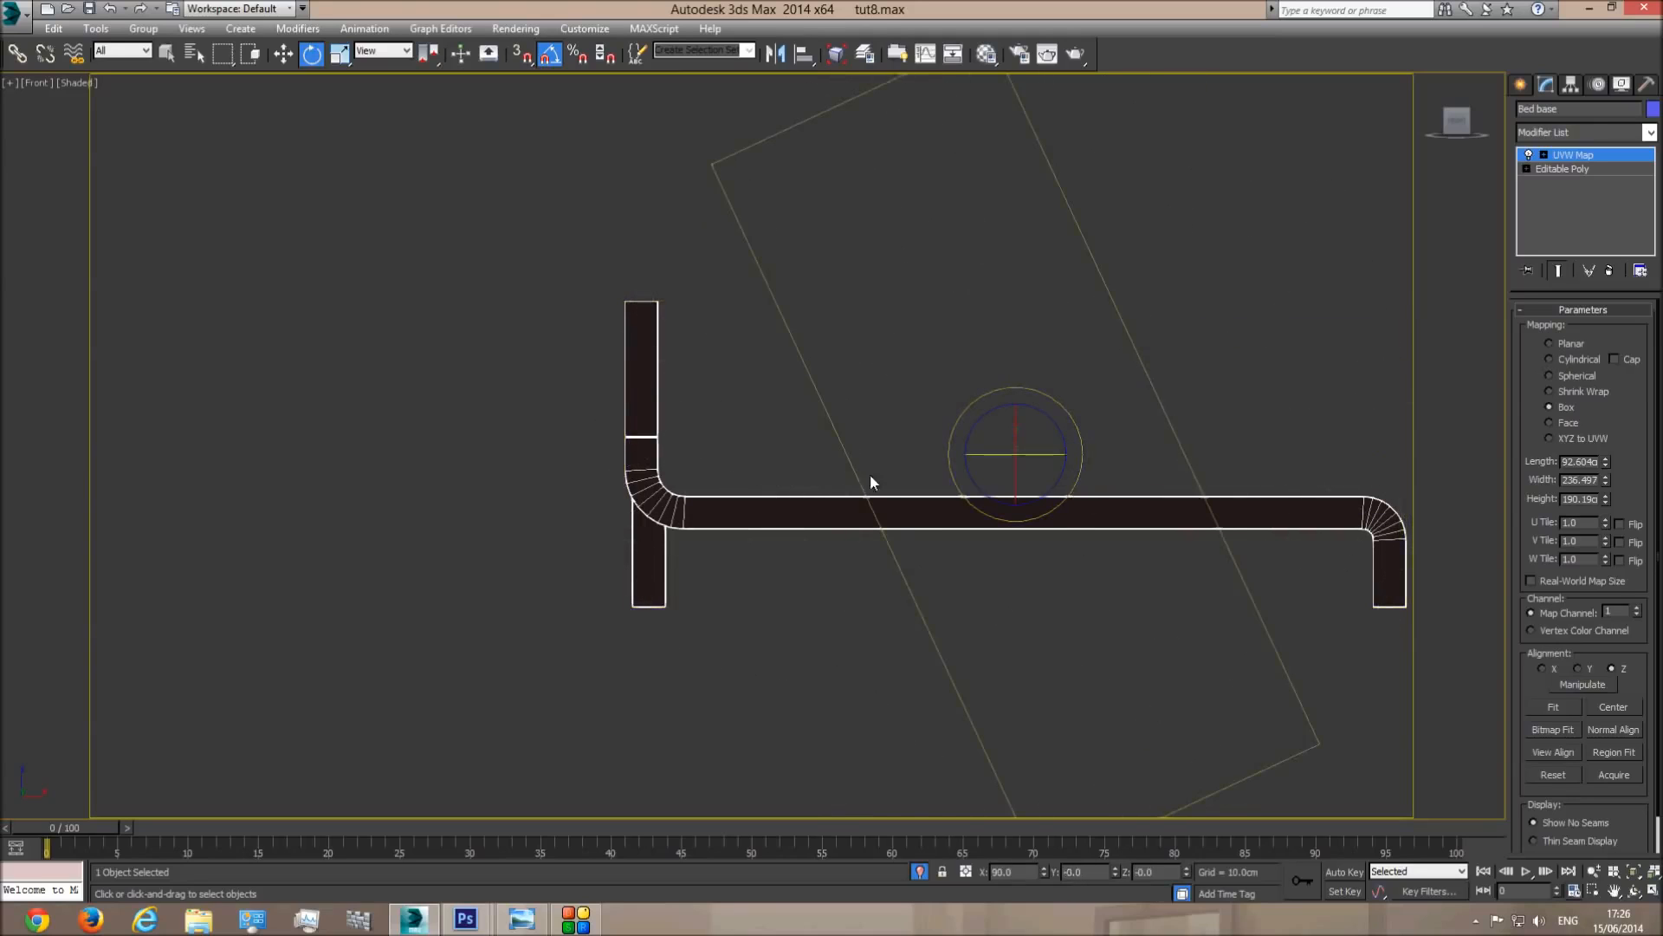
key(ctrl+z)
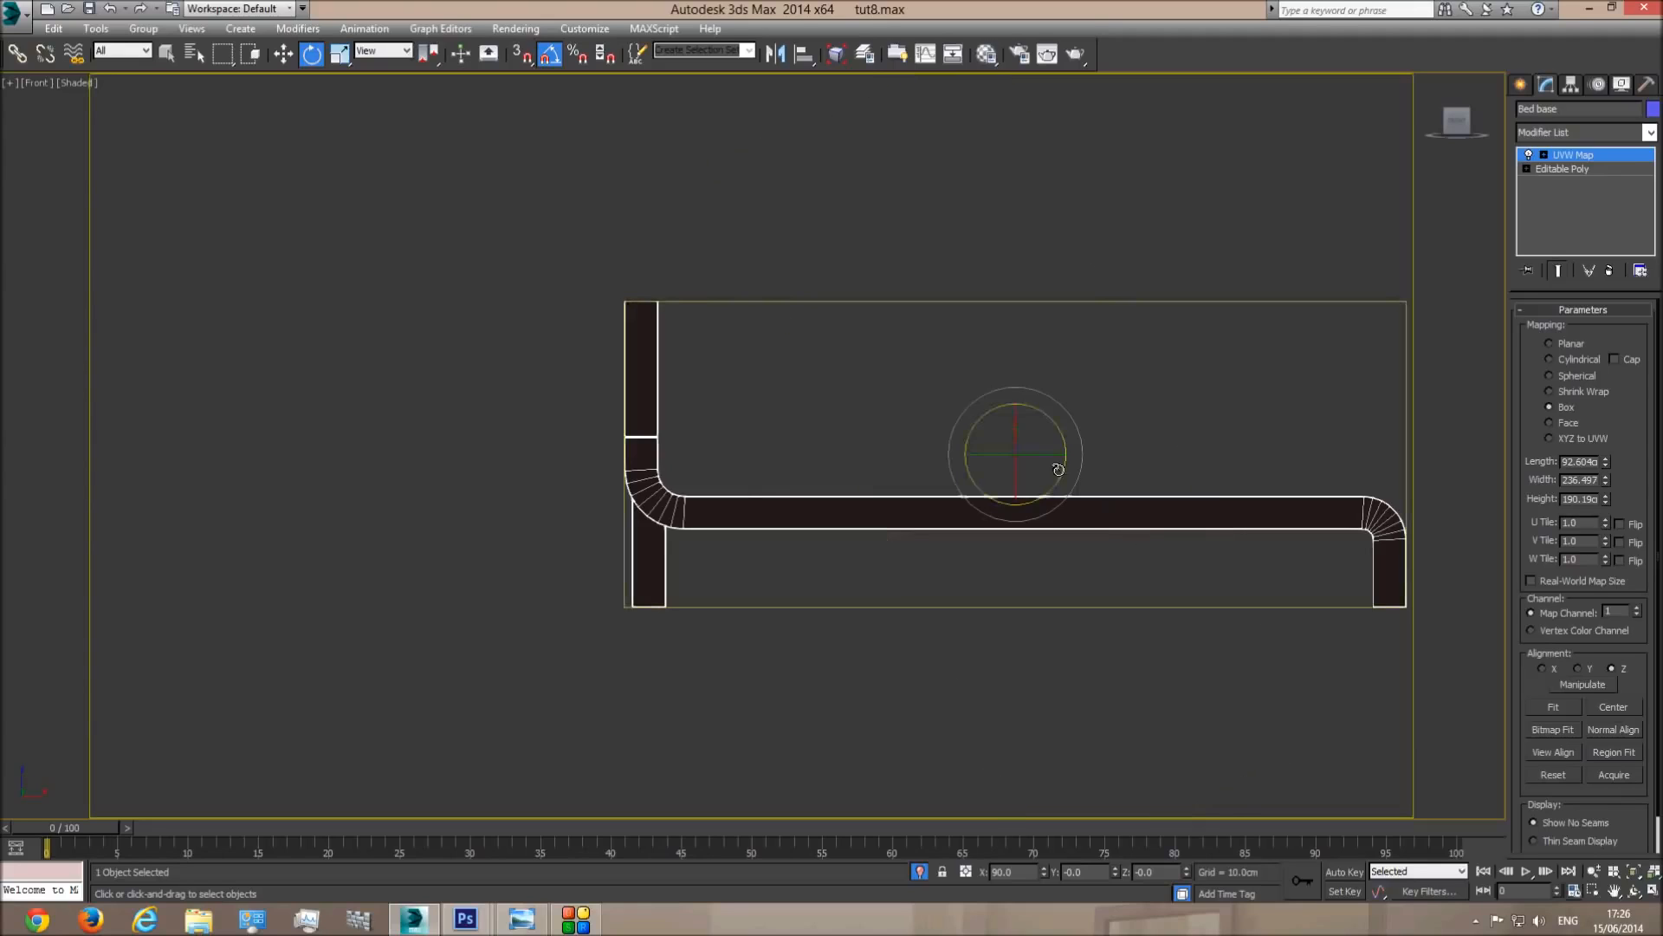
drag(1080, 447, 1113, 566)
scroll(918, 555, up, 6)
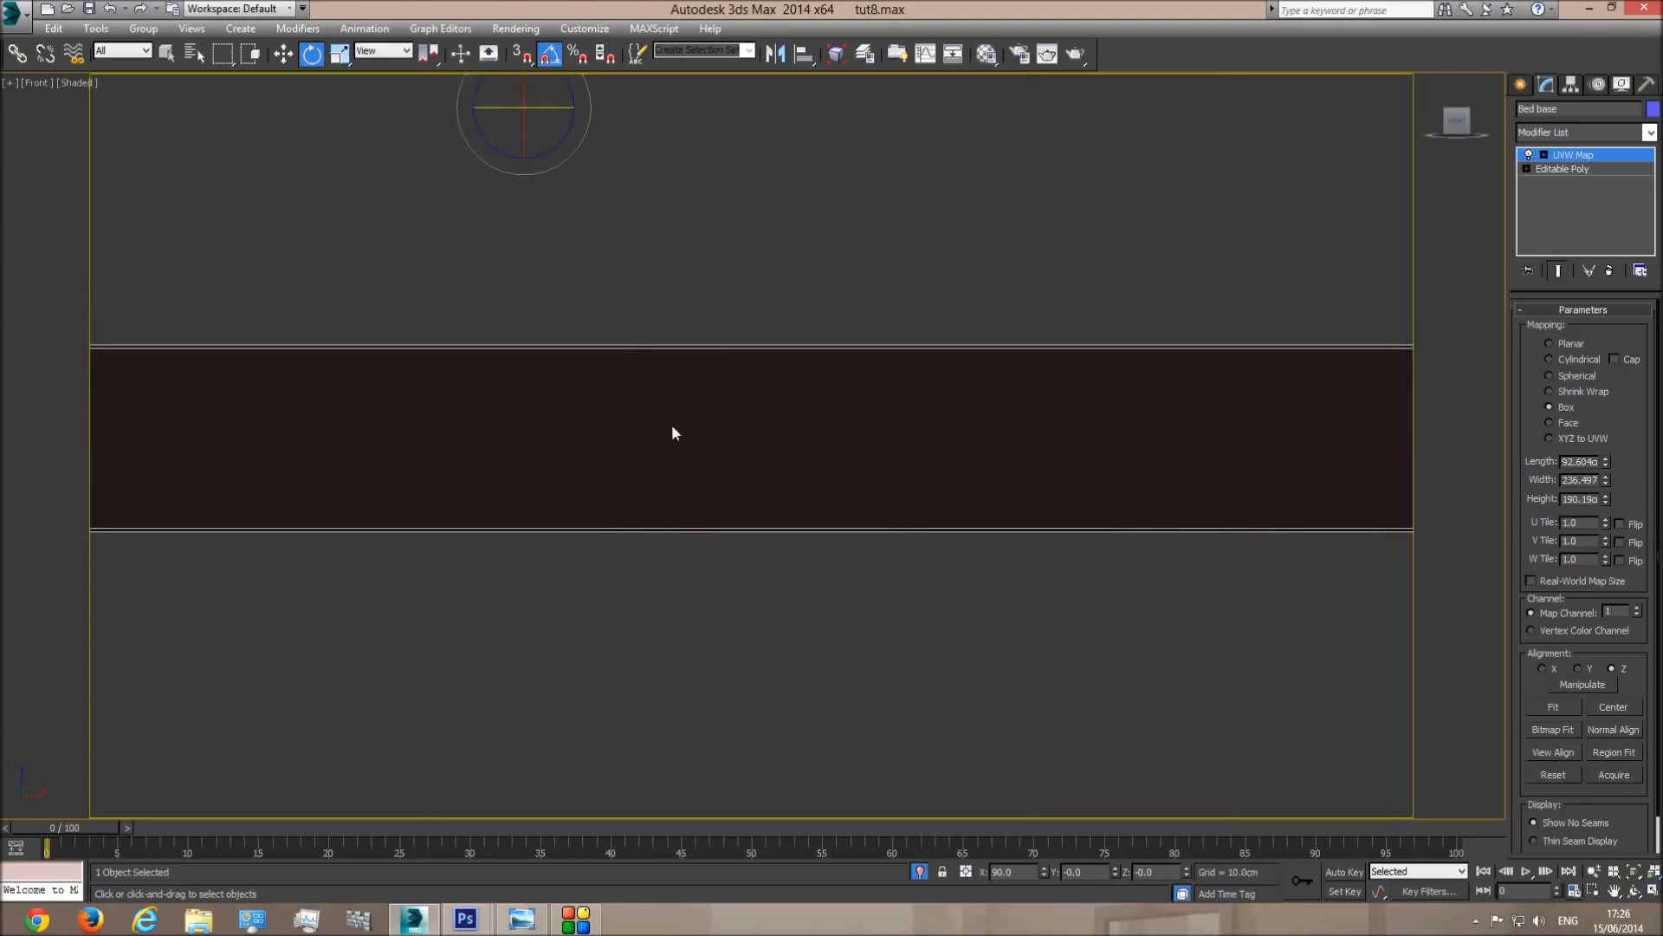
scroll(895, 529, down, 6)
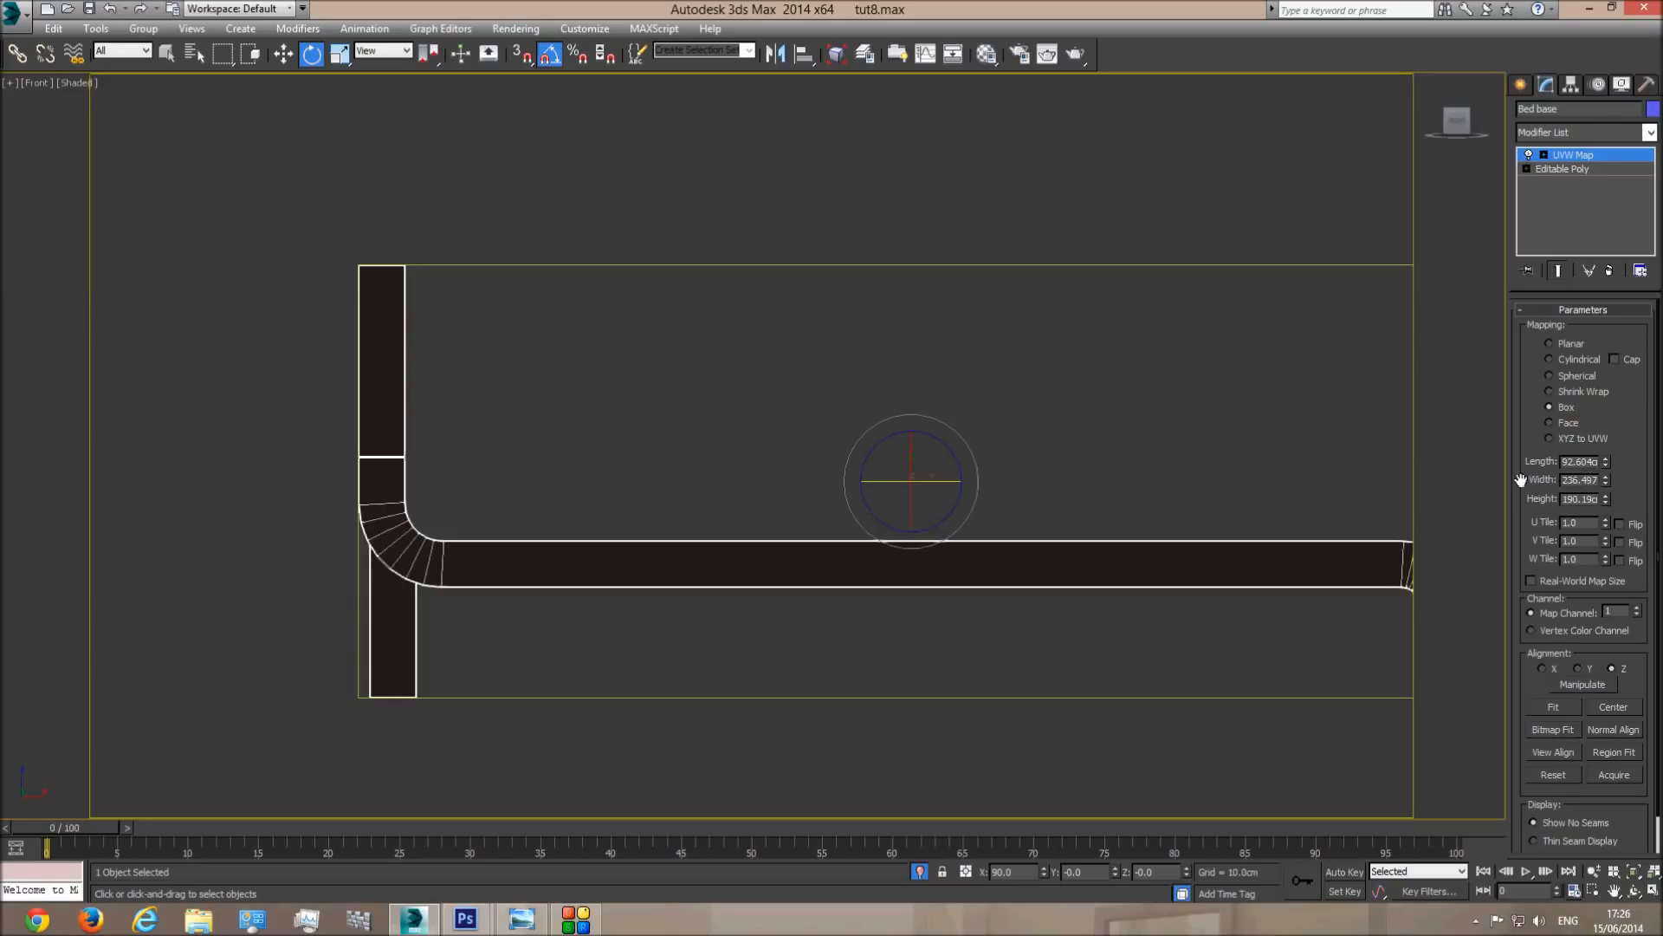
Set the UVW Map box's length, width and height to 100 cm each and check the texture on the side rail.
text(100)
key(Tab)
text(1100)
key(Return)
scroll(897, 514, up, 8)
scroll(898, 514, down, 6)
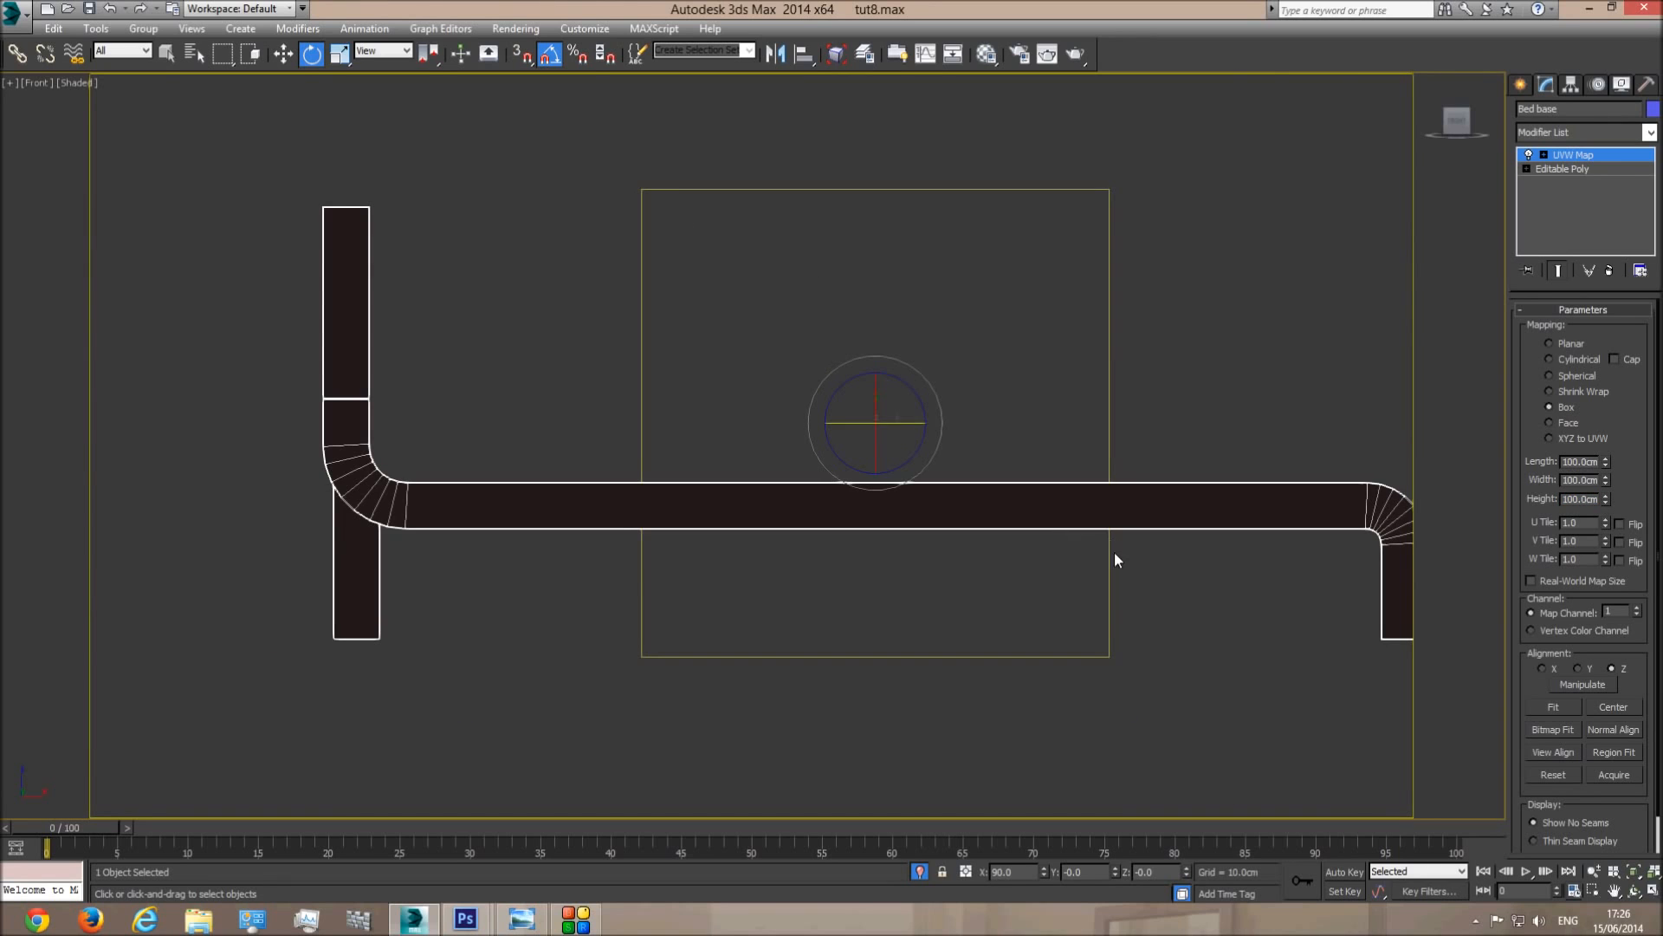
Examine the wood grain direction on the headboard, top and footboard in the Perspective view.
key(p)
click(1634, 891)
drag(866, 583, 823, 450)
middle_drag(693, 468, 758, 524)
scroll(757, 523, up, 4)
drag(598, 520, 694, 502)
middle_drag(528, 495, 687, 567)
scroll(691, 535, up, 2)
scroll(687, 566, down, 4)
drag(918, 555, 809, 569)
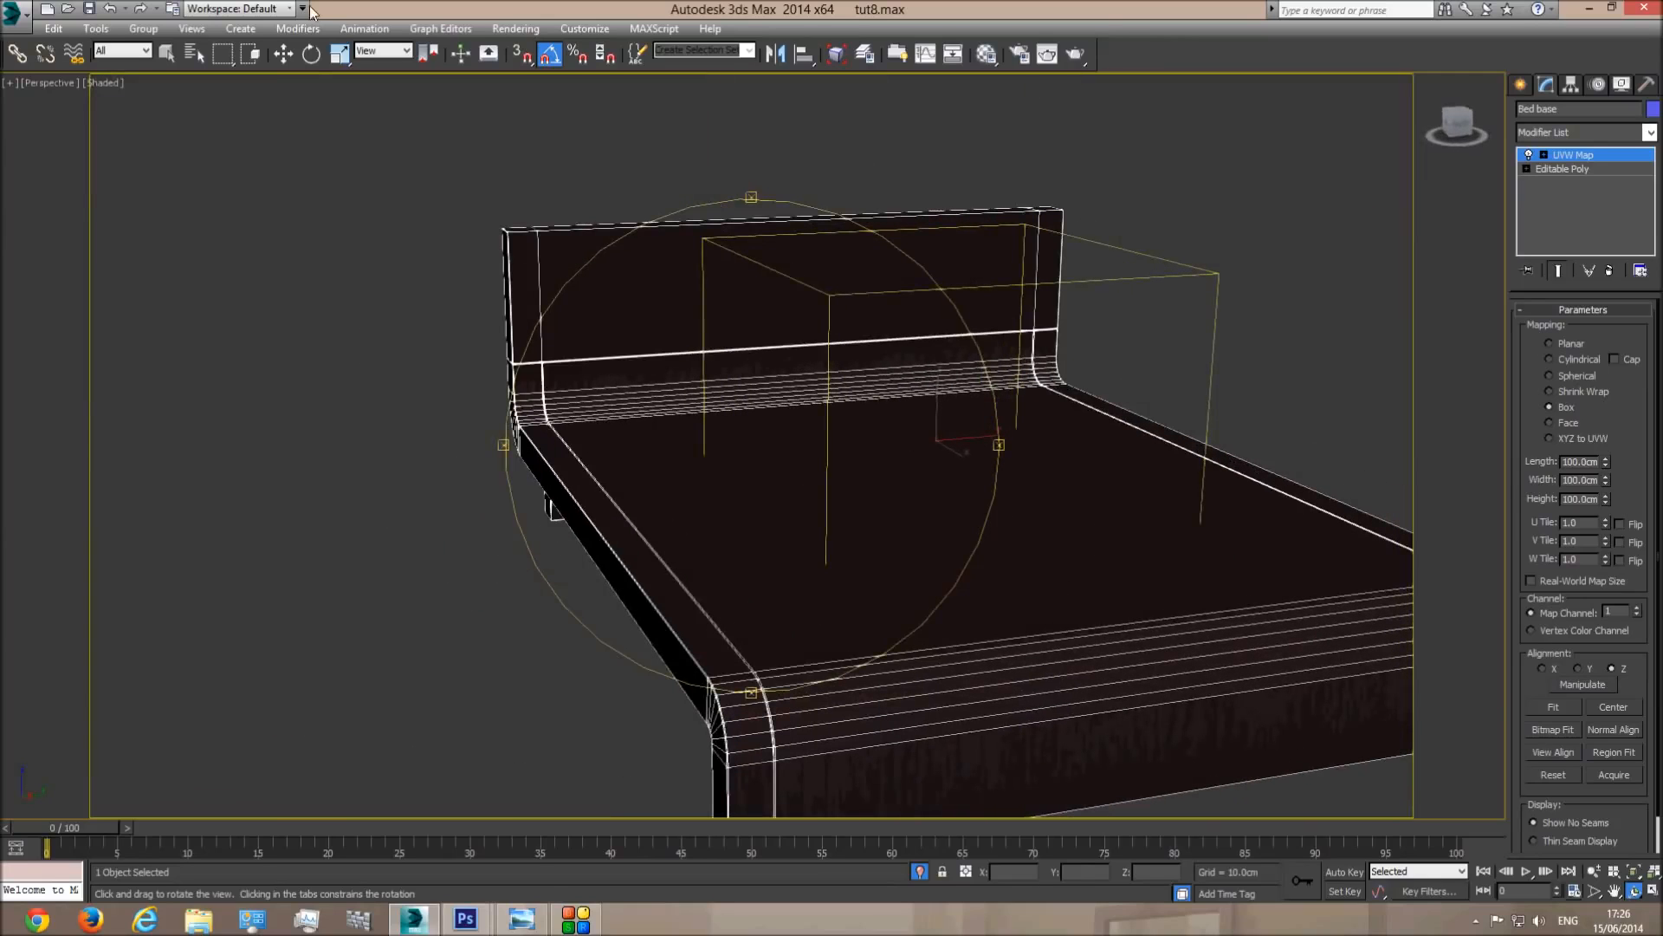
Rotate the UVW Map box so the wood grain runs horizontally along the footboard, and check the mapping around the bed.
click(312, 54)
drag(905, 410, 891, 492)
middle_drag(994, 585, 978, 415)
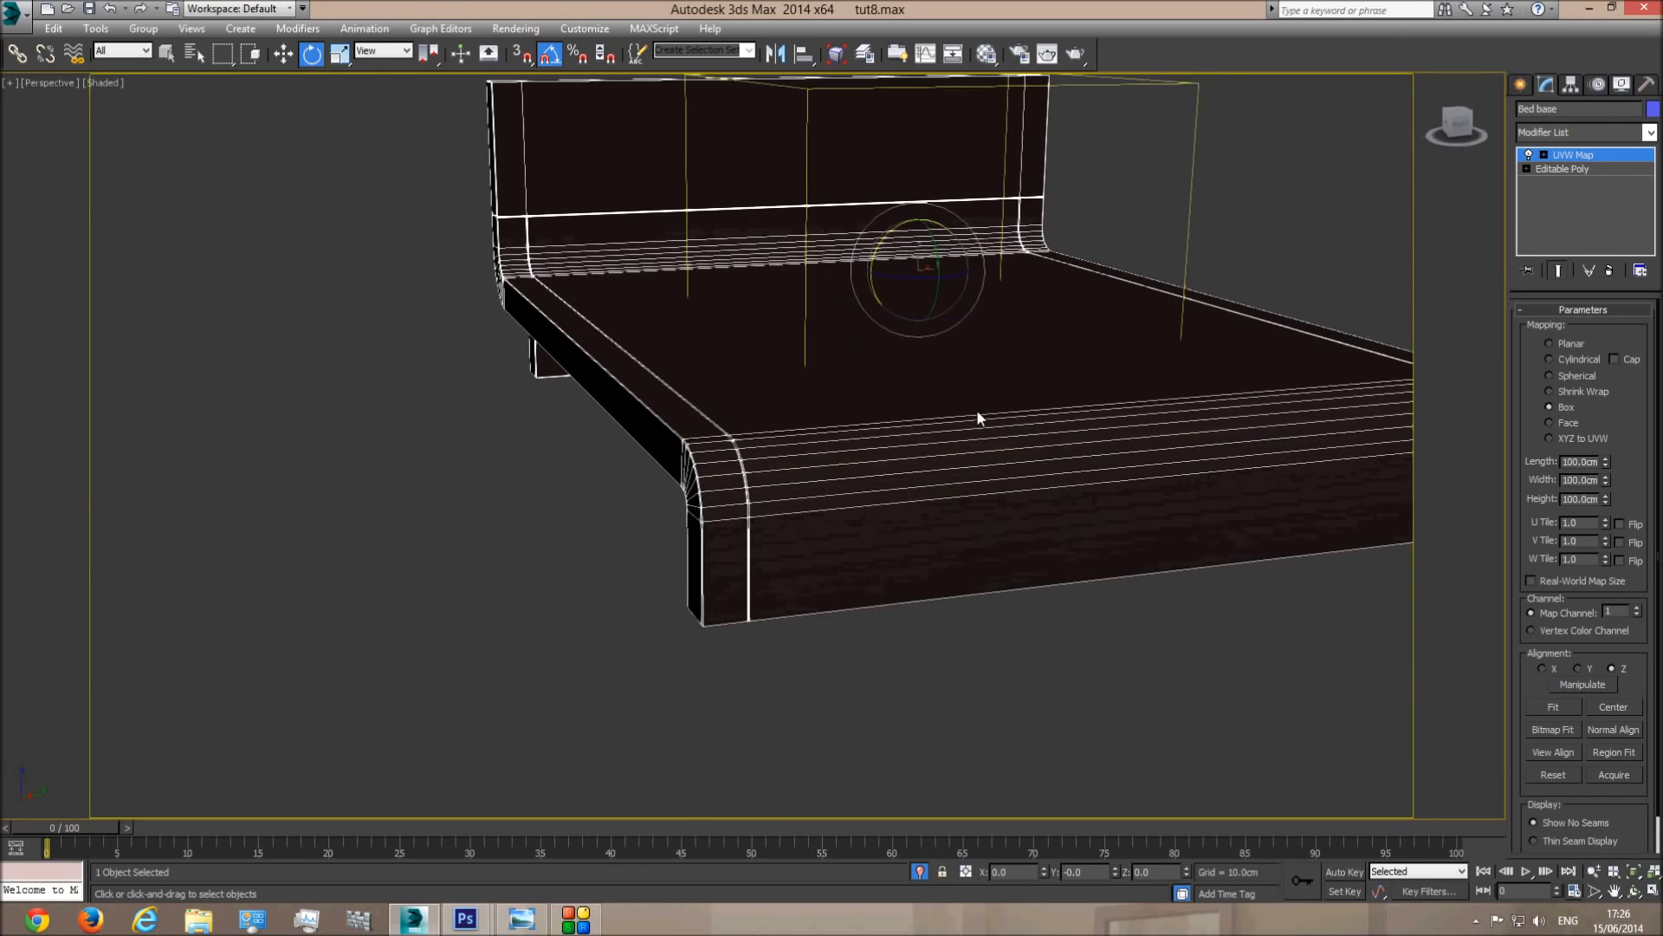
scroll(949, 475, up, 4)
middle_drag(811, 823, 812, 583)
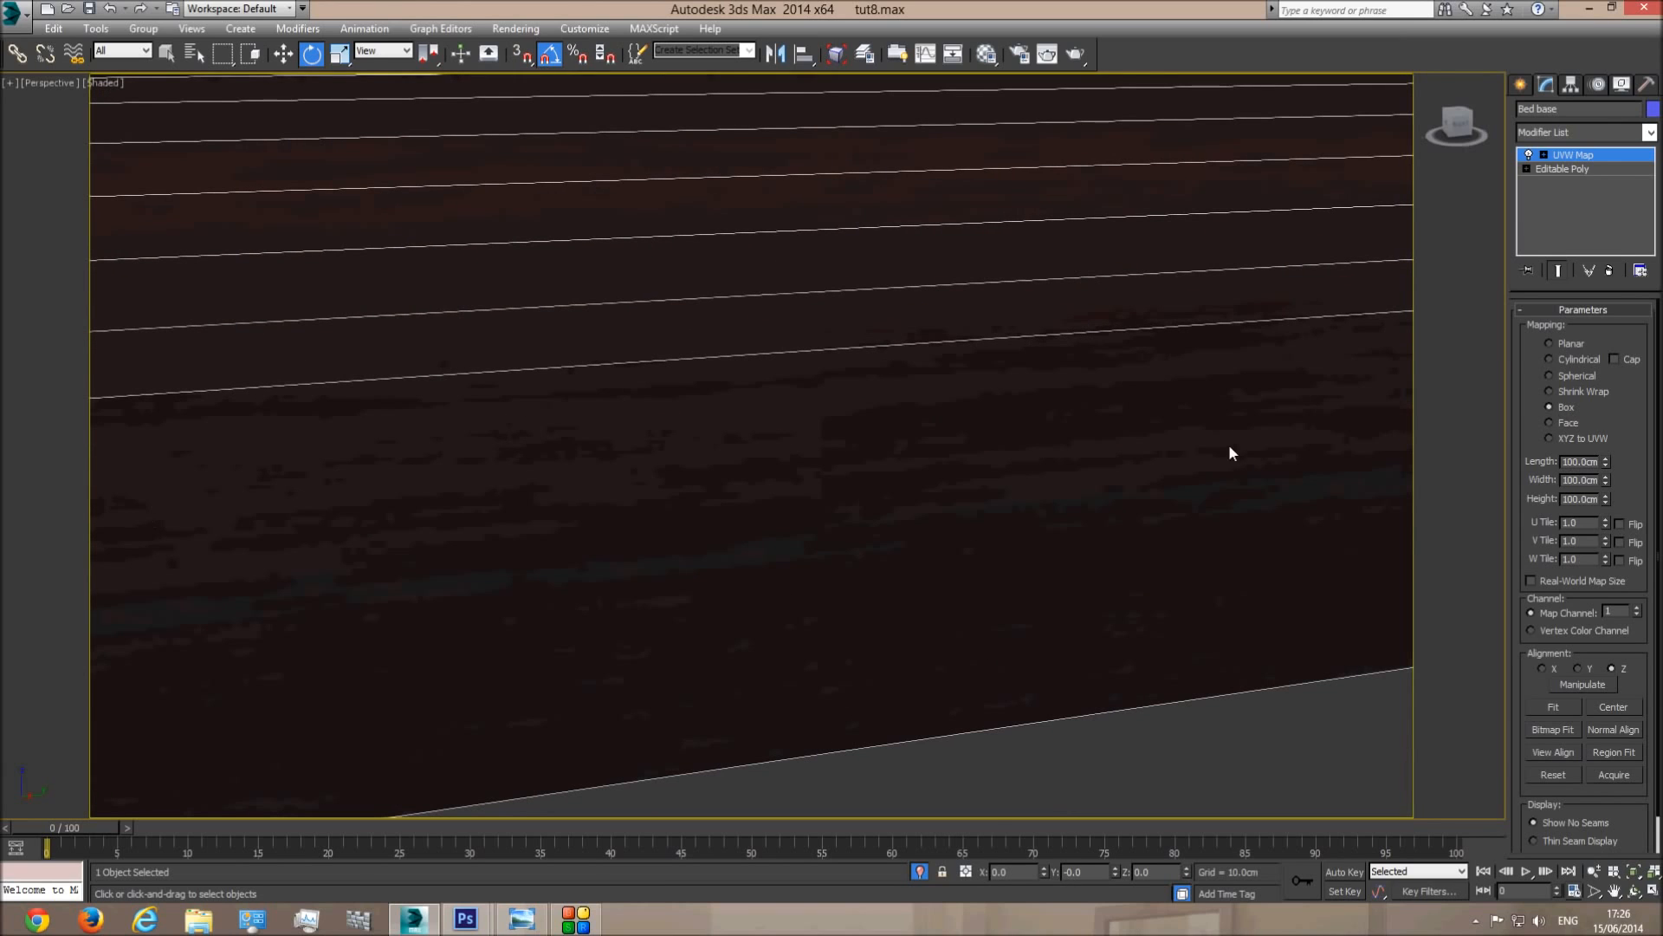
scroll(947, 728, down, 8)
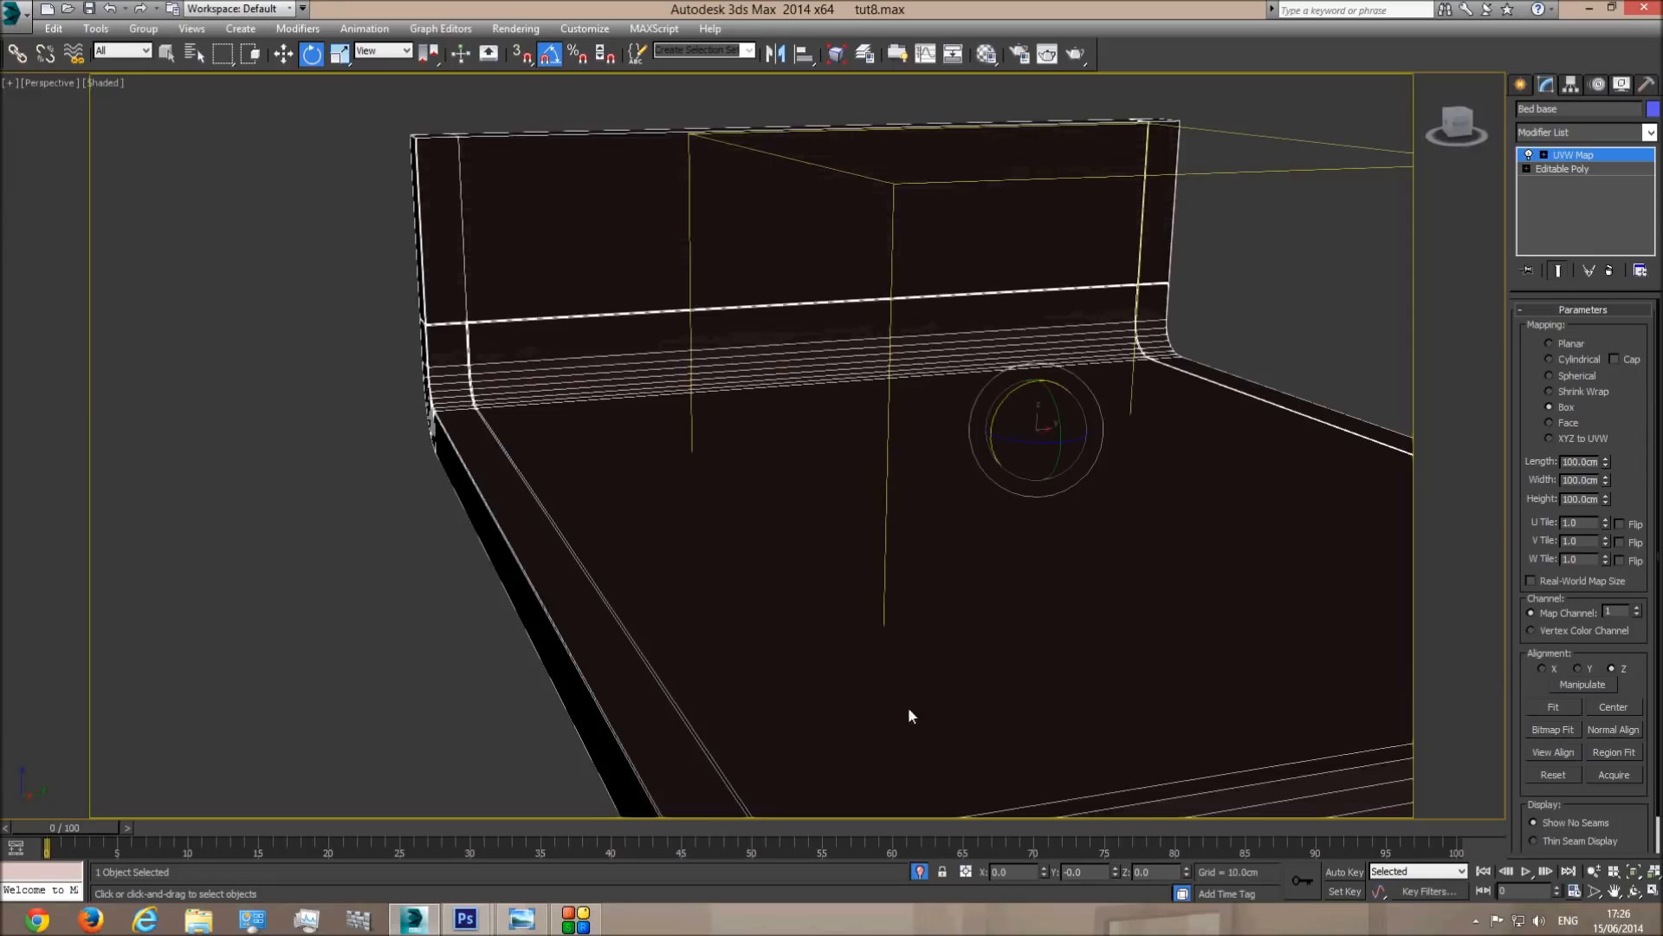
click(1634, 891)
drag(780, 485, 863, 528)
drag(319, 435, 587, 453)
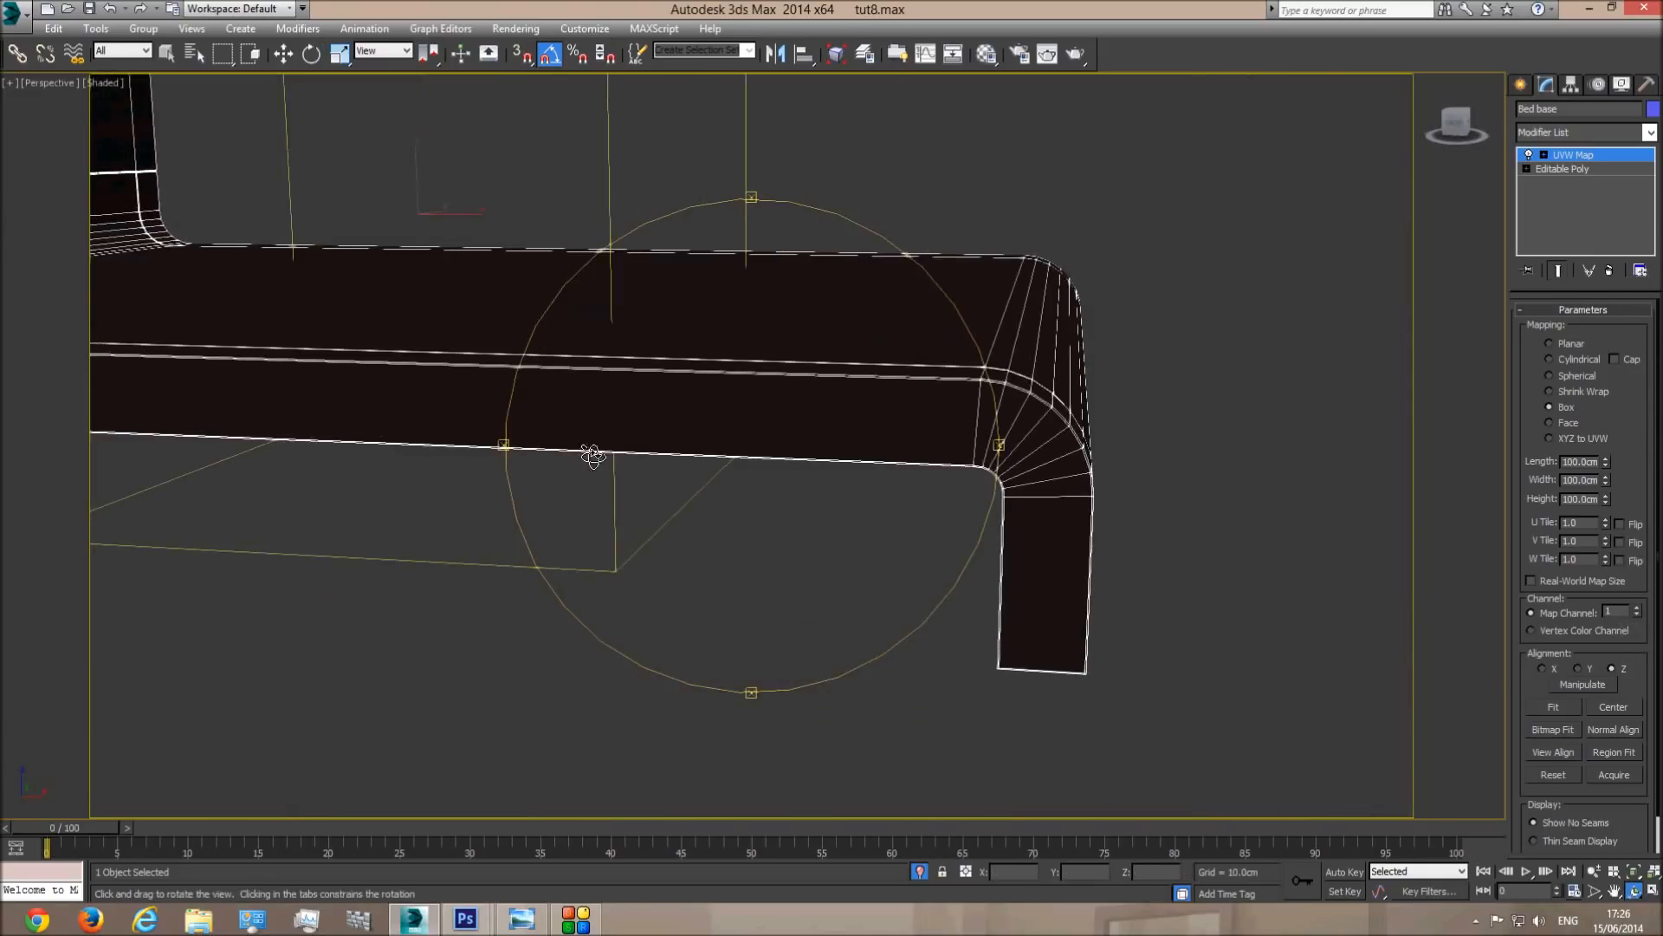
drag(850, 453, 823, 777)
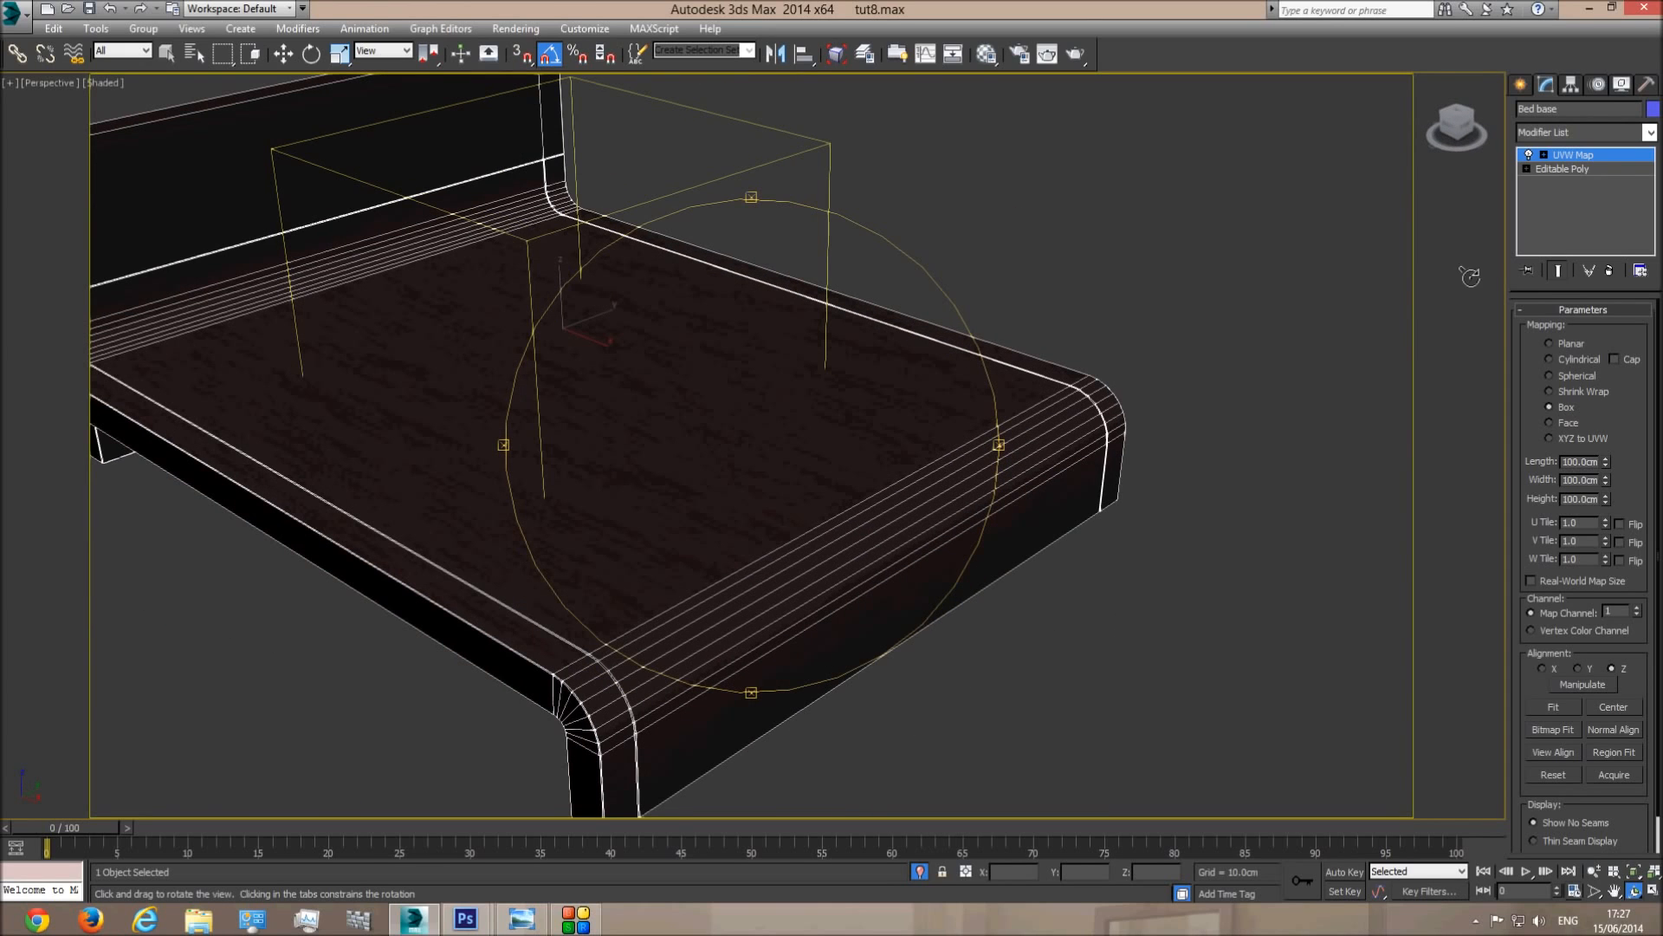
Exit isolation of the bed base and return to the Camera001 view.
key(e)
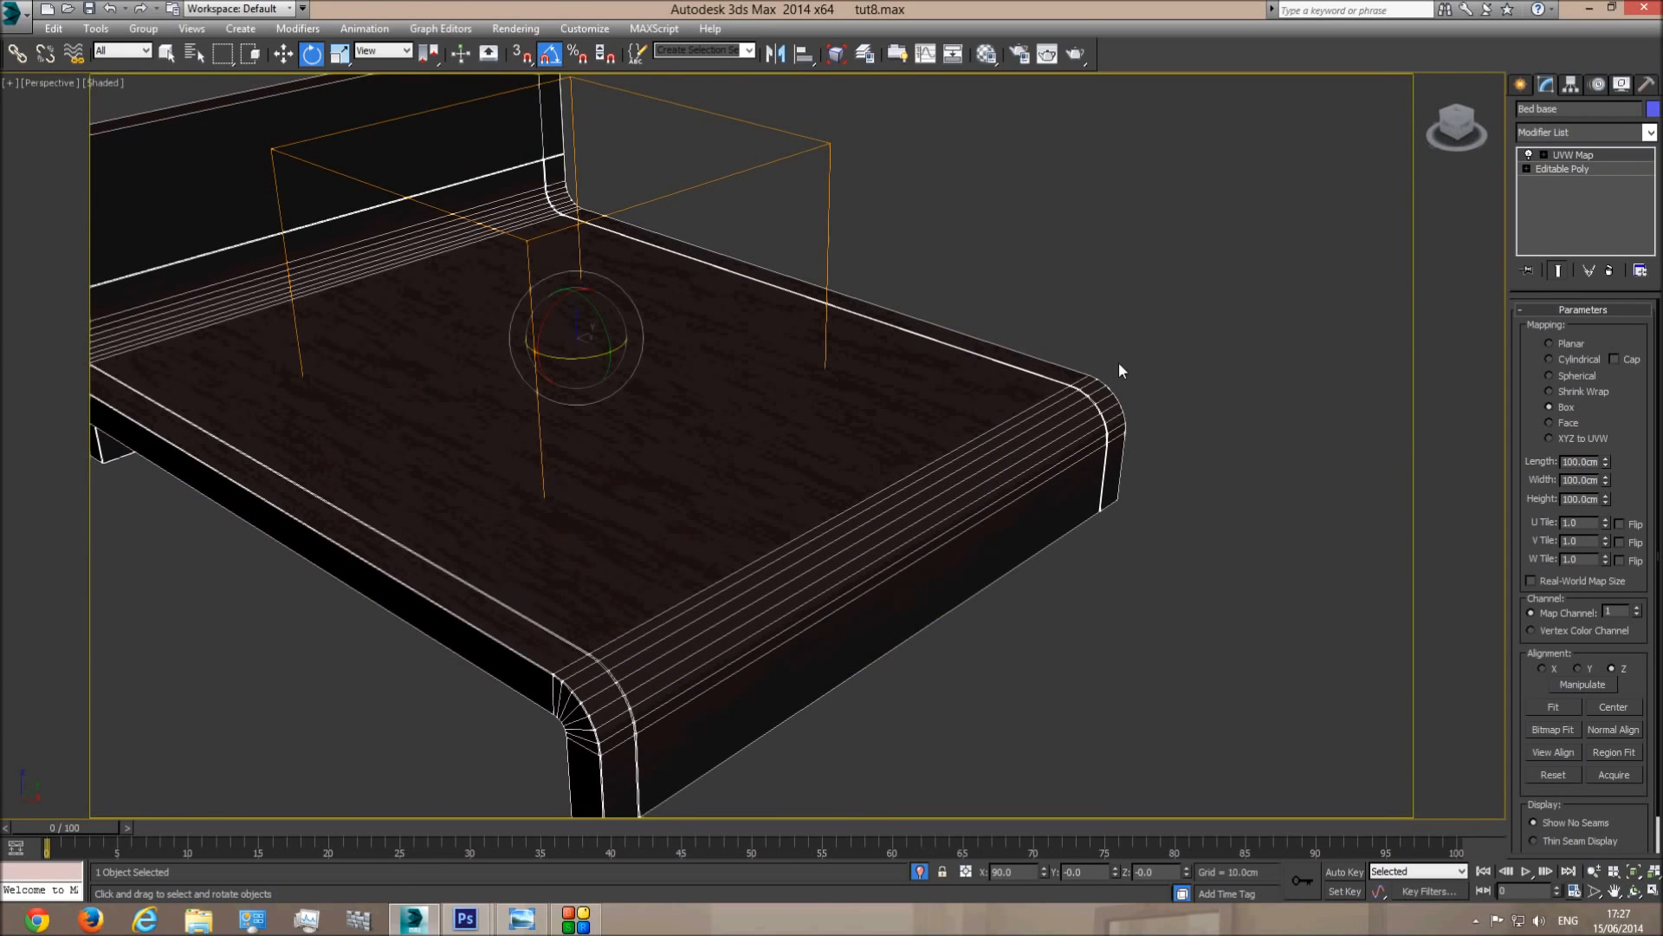
click(920, 871)
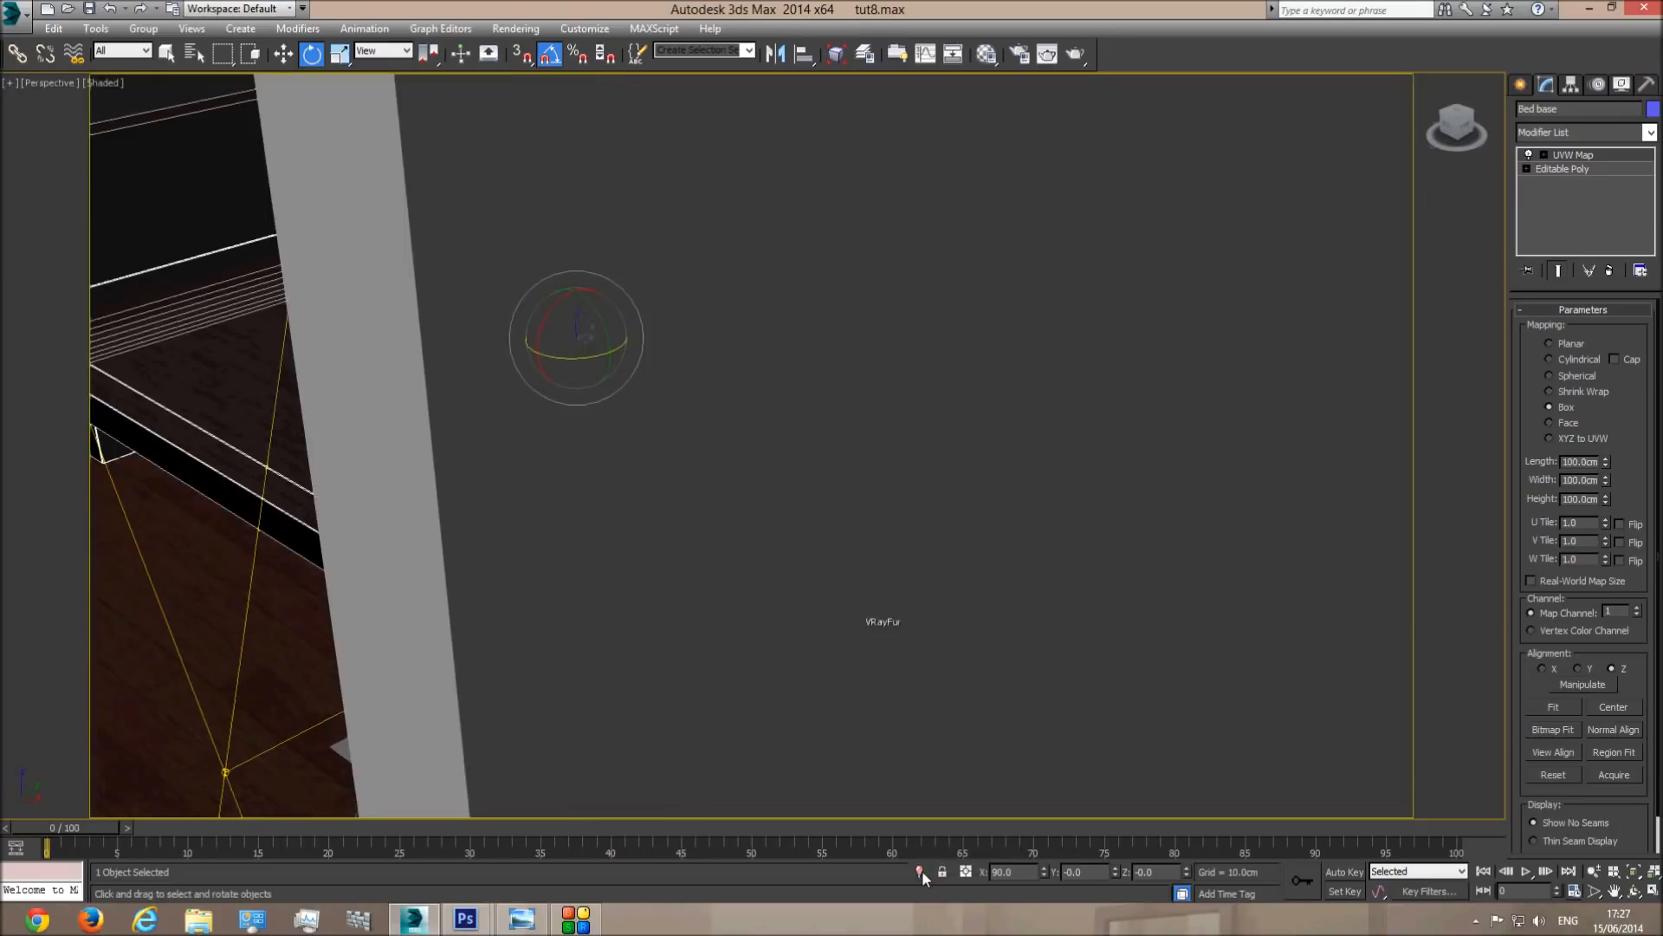
key(c)
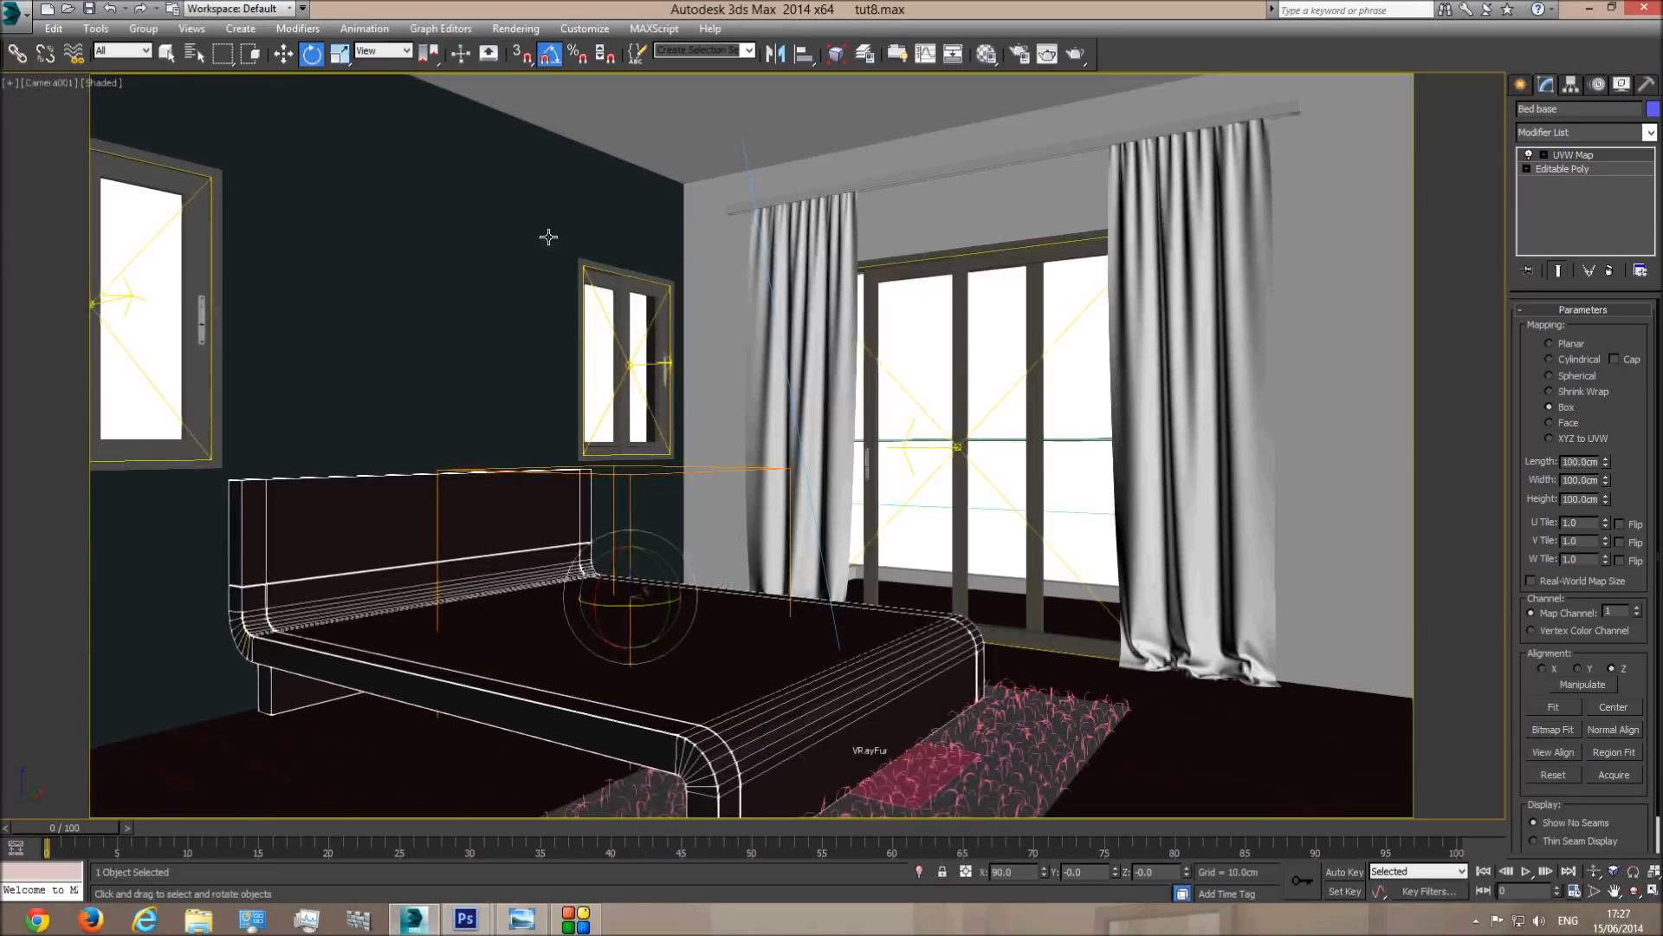
click(167, 53)
Reopen the Material Editor at the Bed base wood material's top level and bring up the reference bed photo beside it.
click(986, 54)
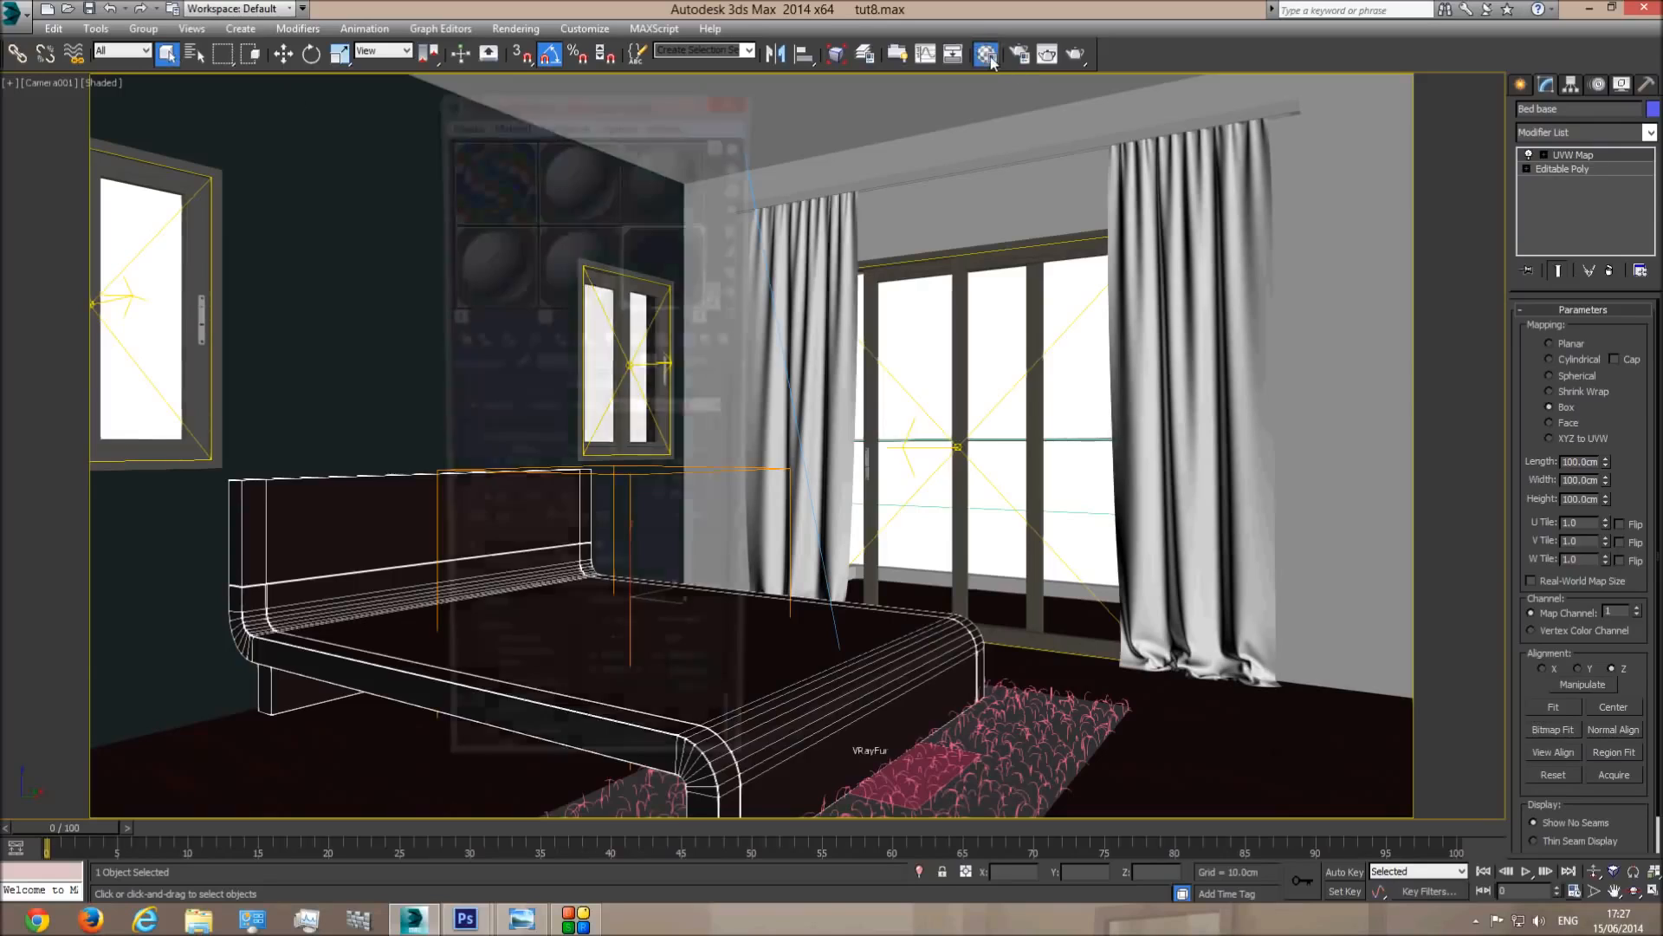
click(654, 365)
click(626, 378)
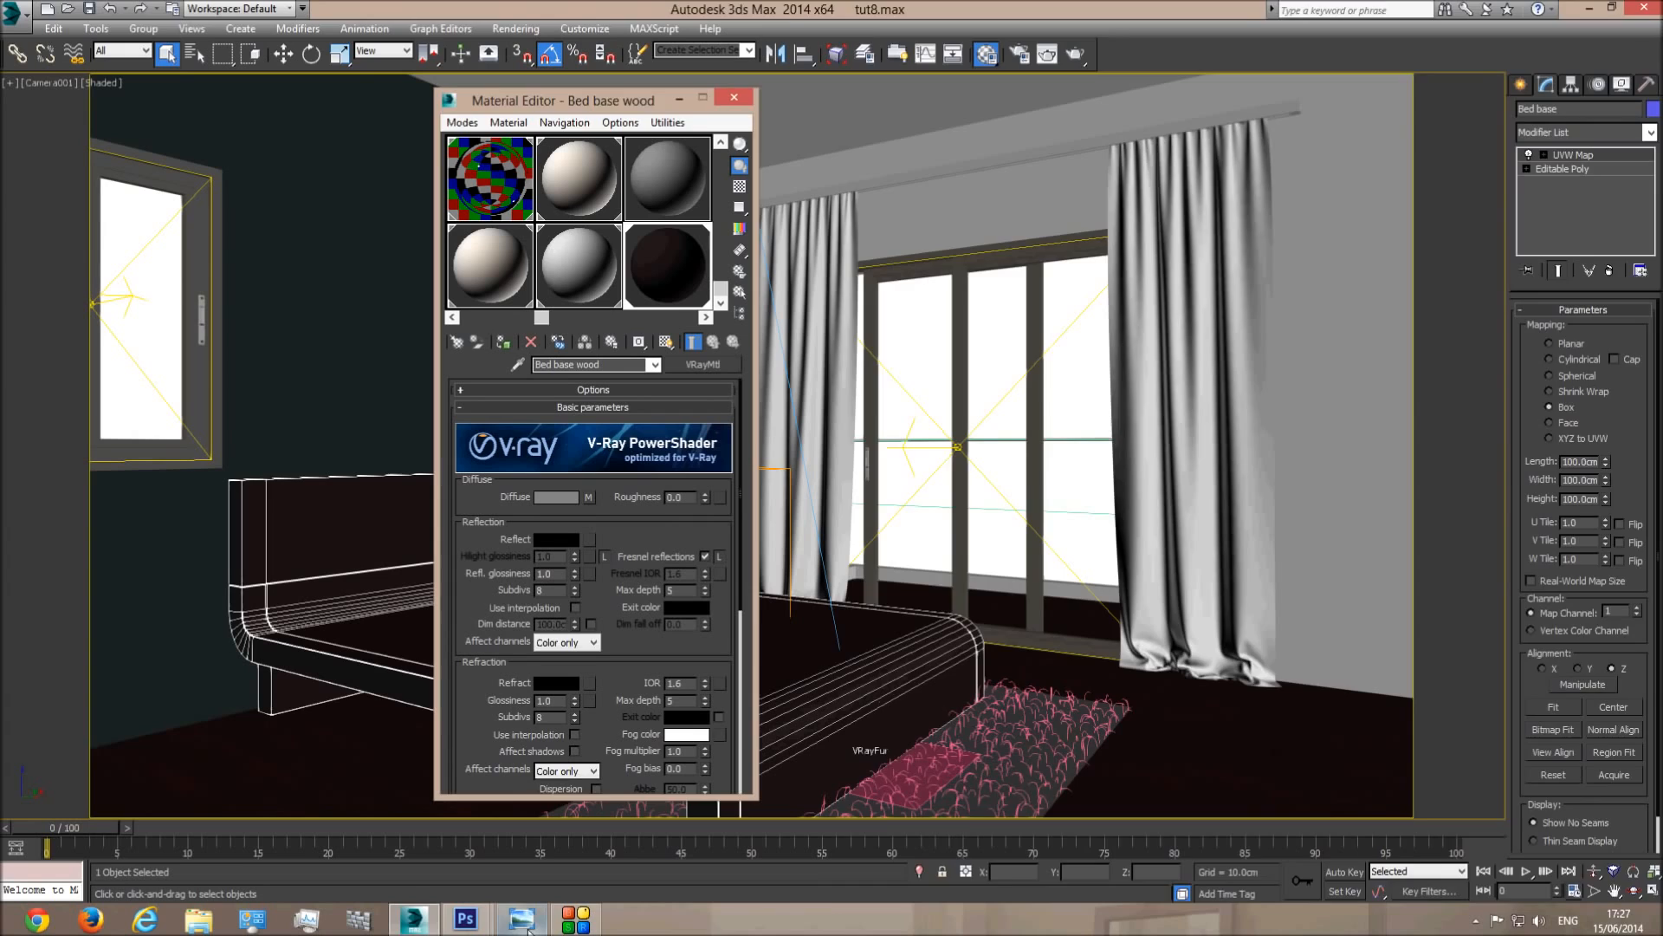
click(520, 920)
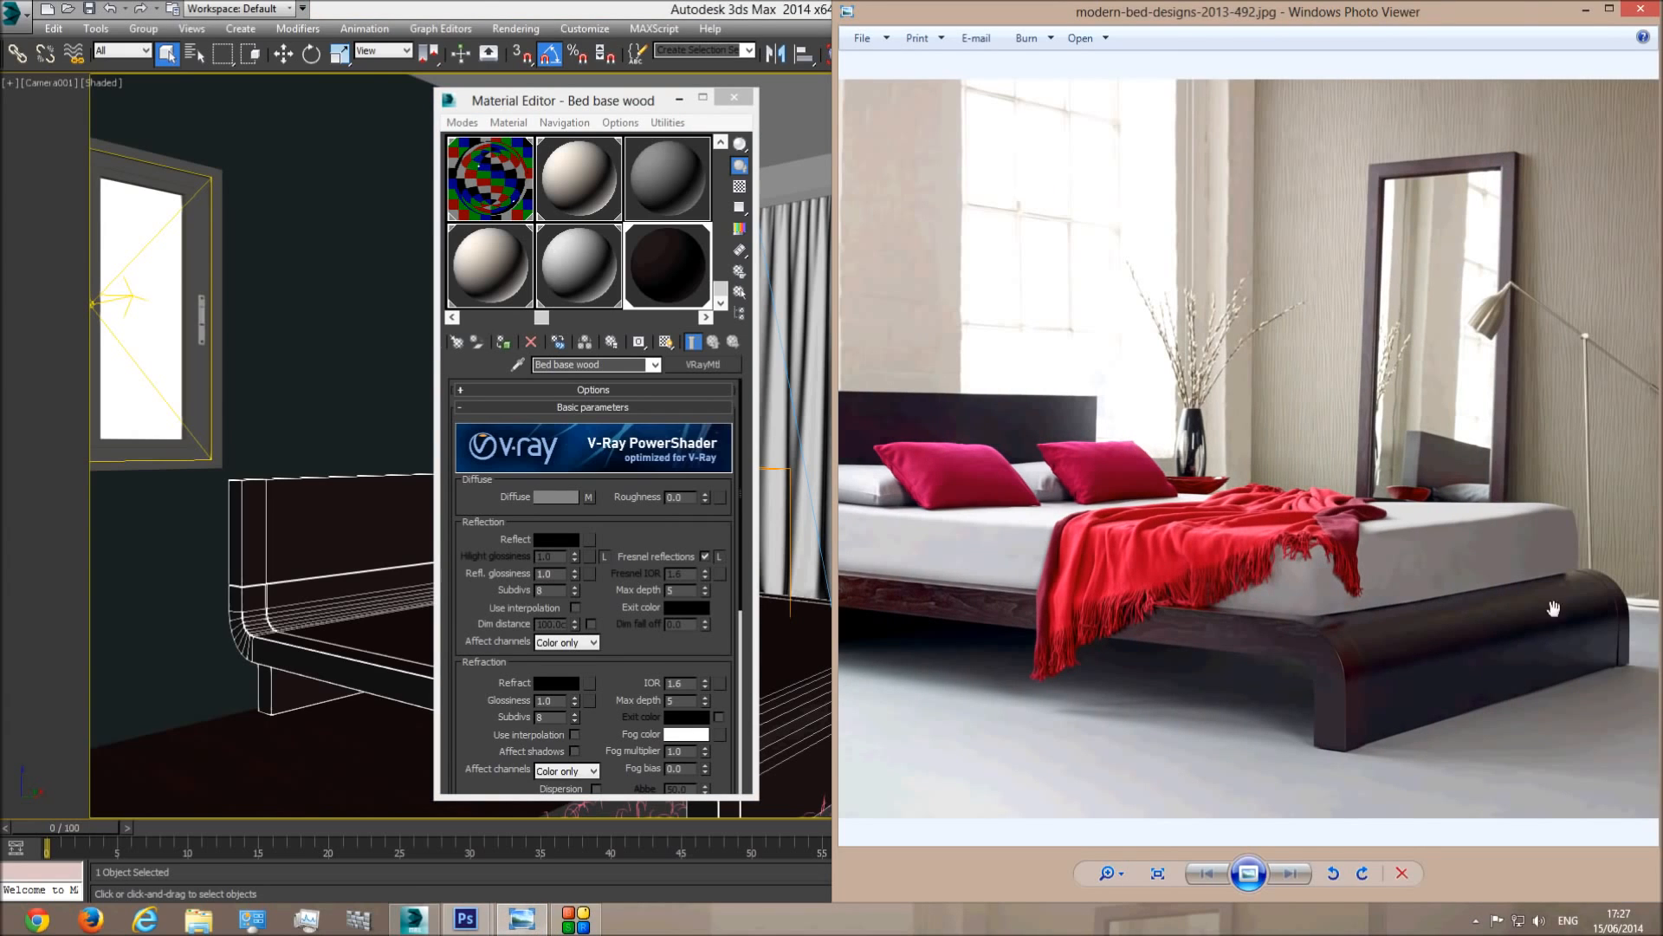
double_click(628, 6)
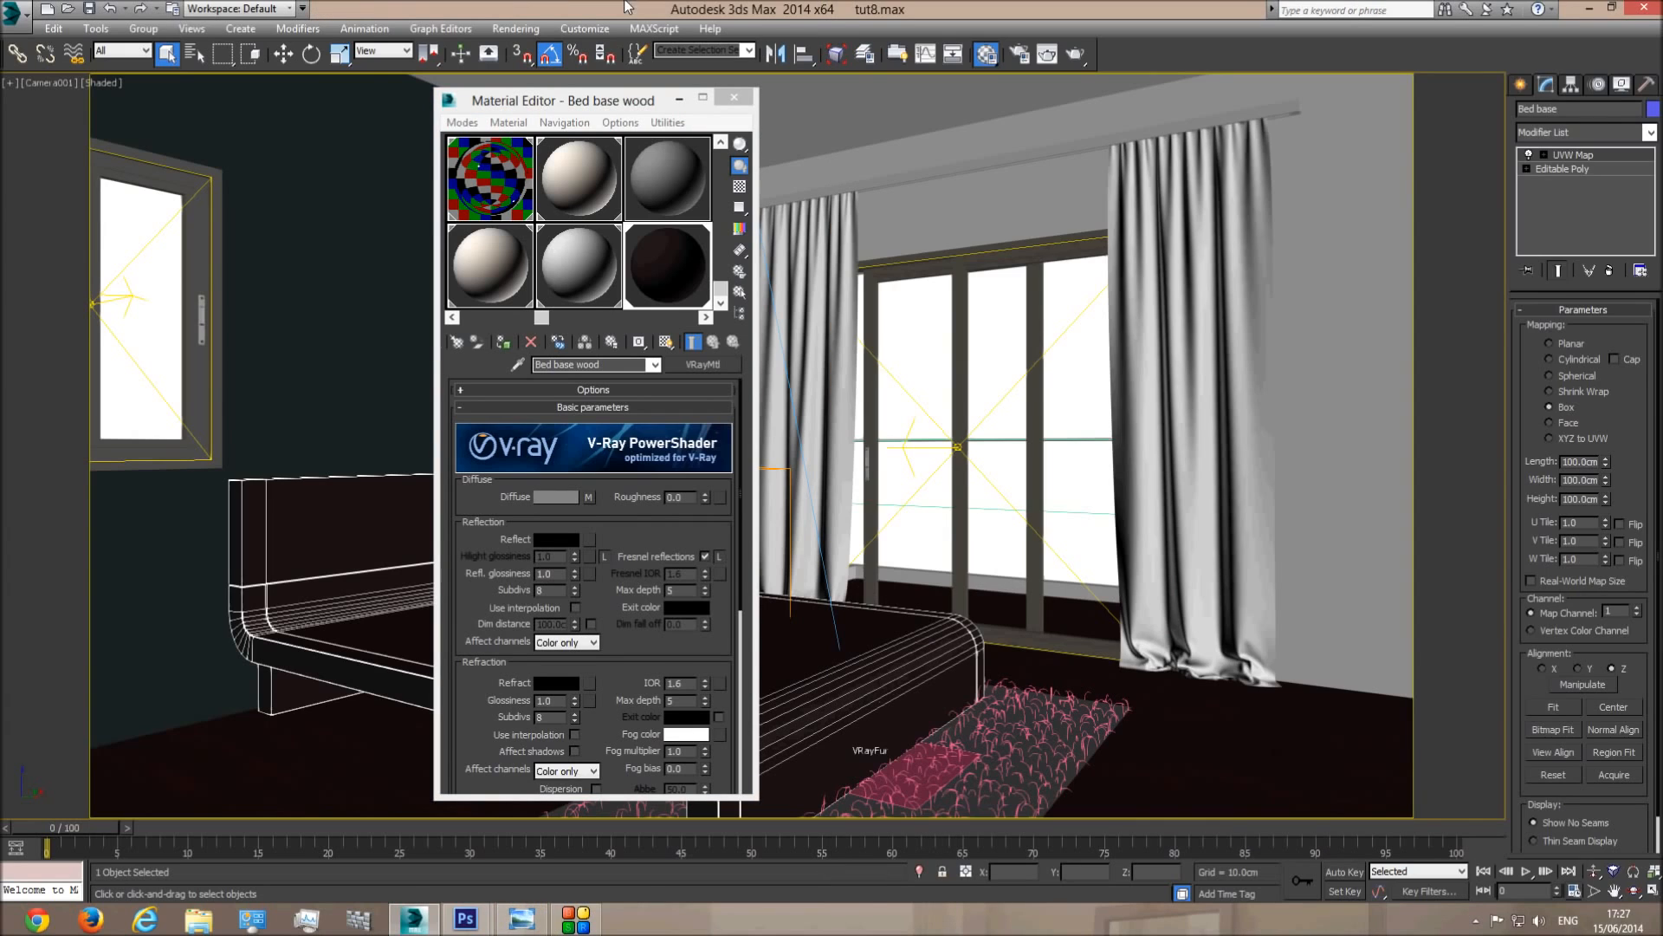
click(553, 538)
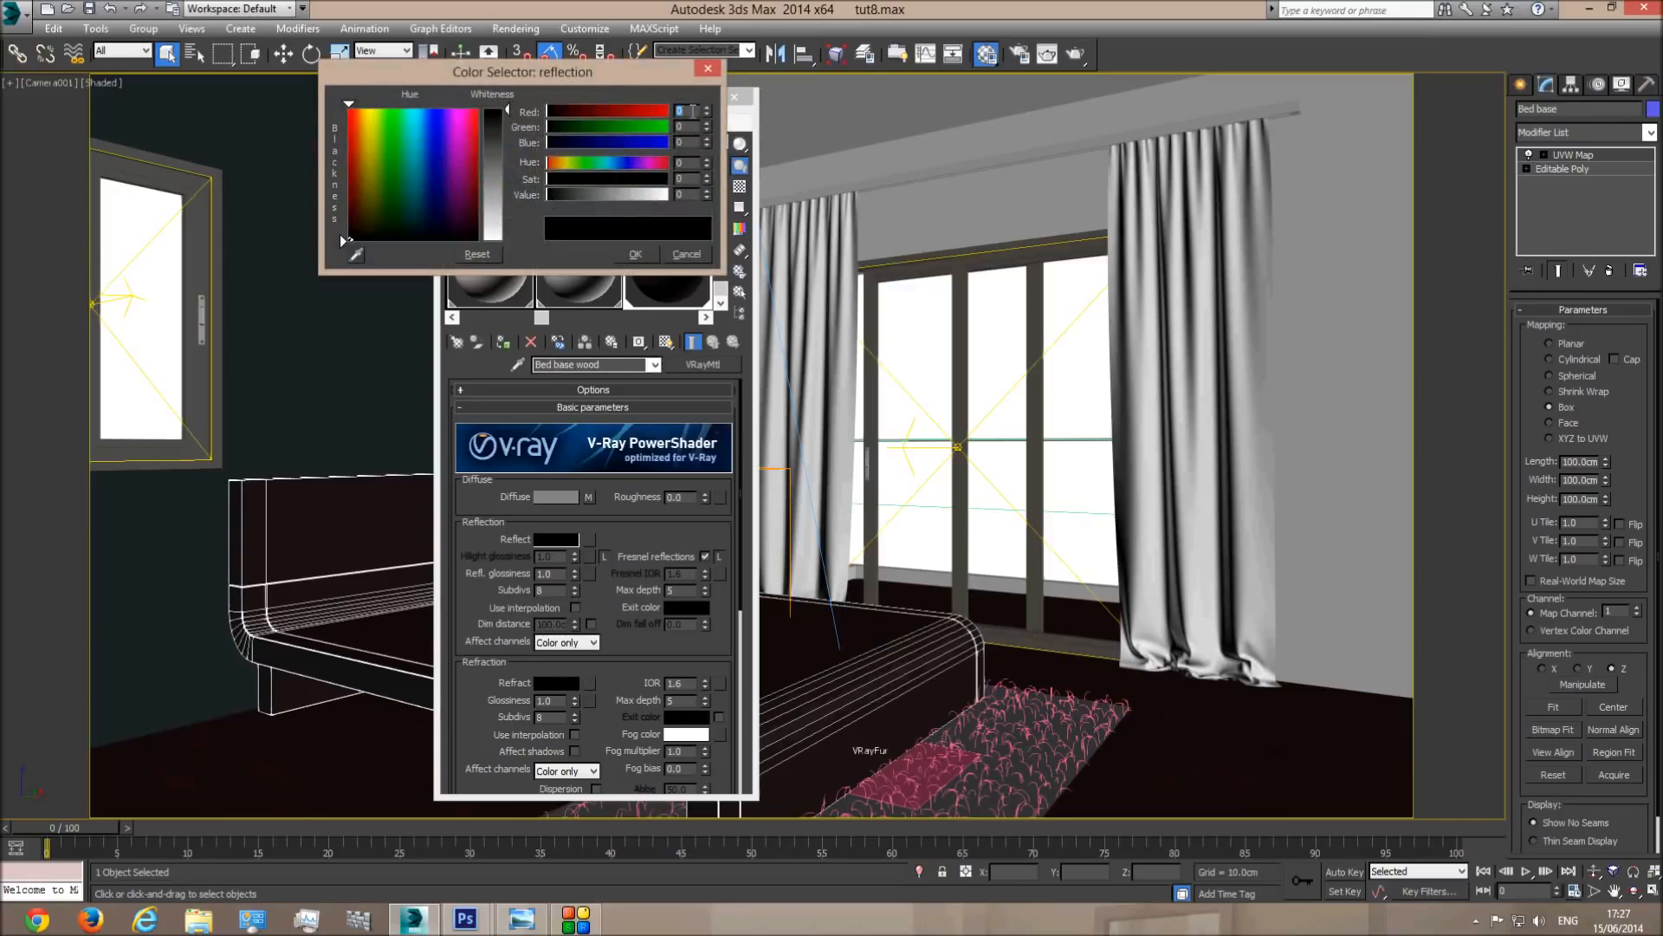
click(526, 921)
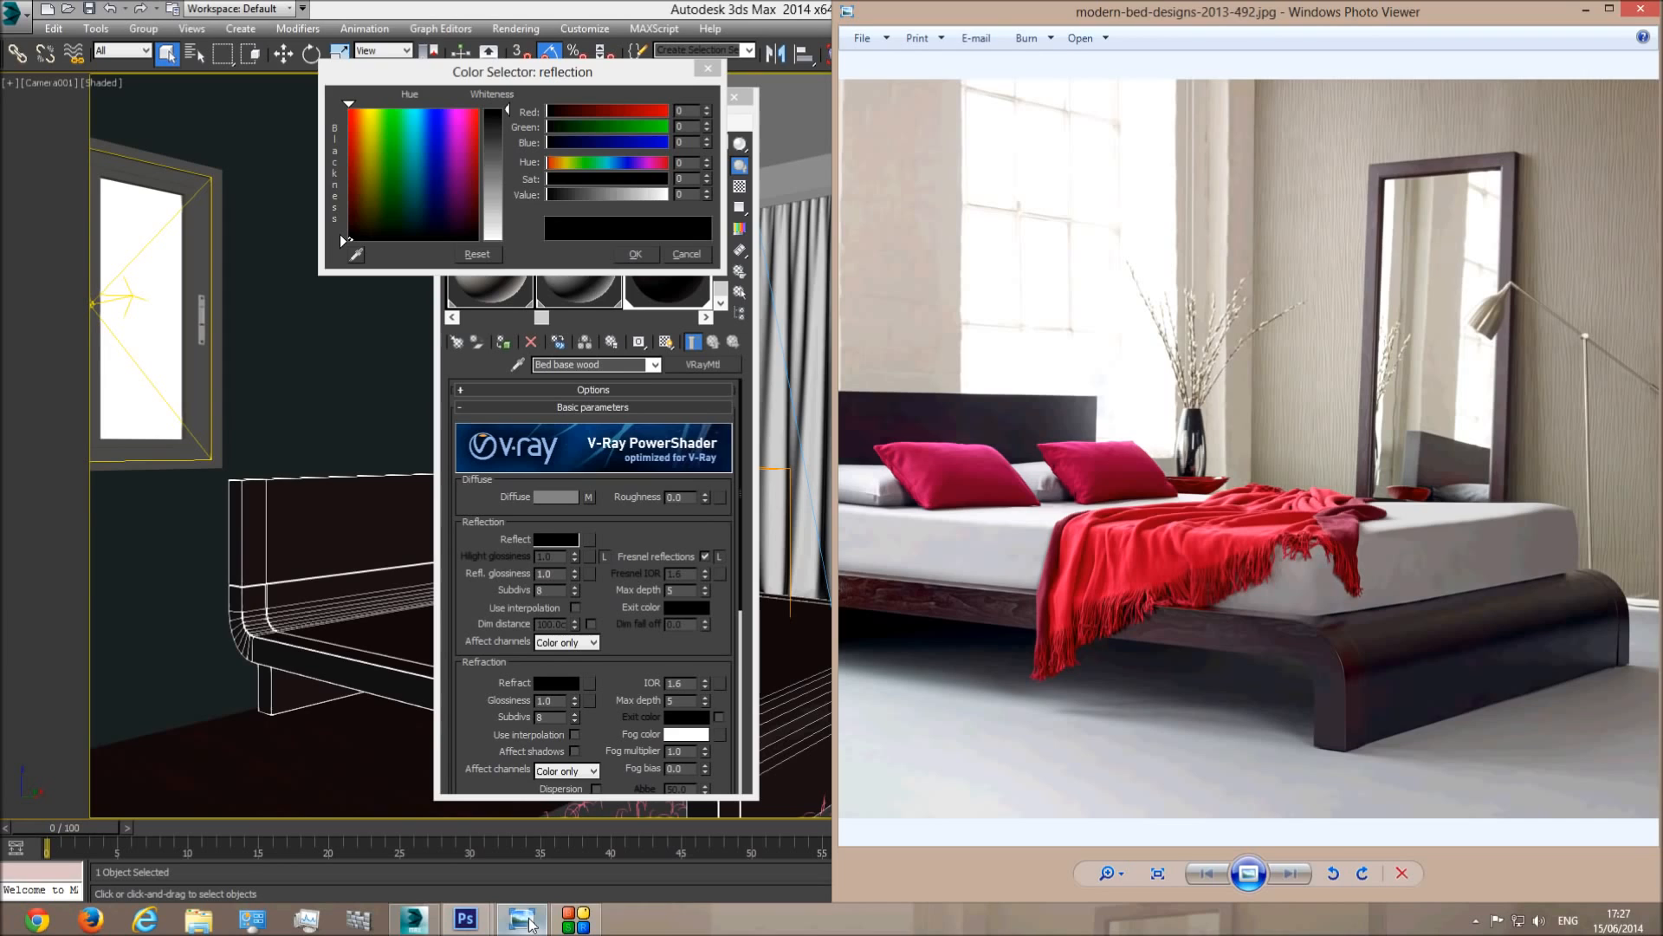
click(527, 921)
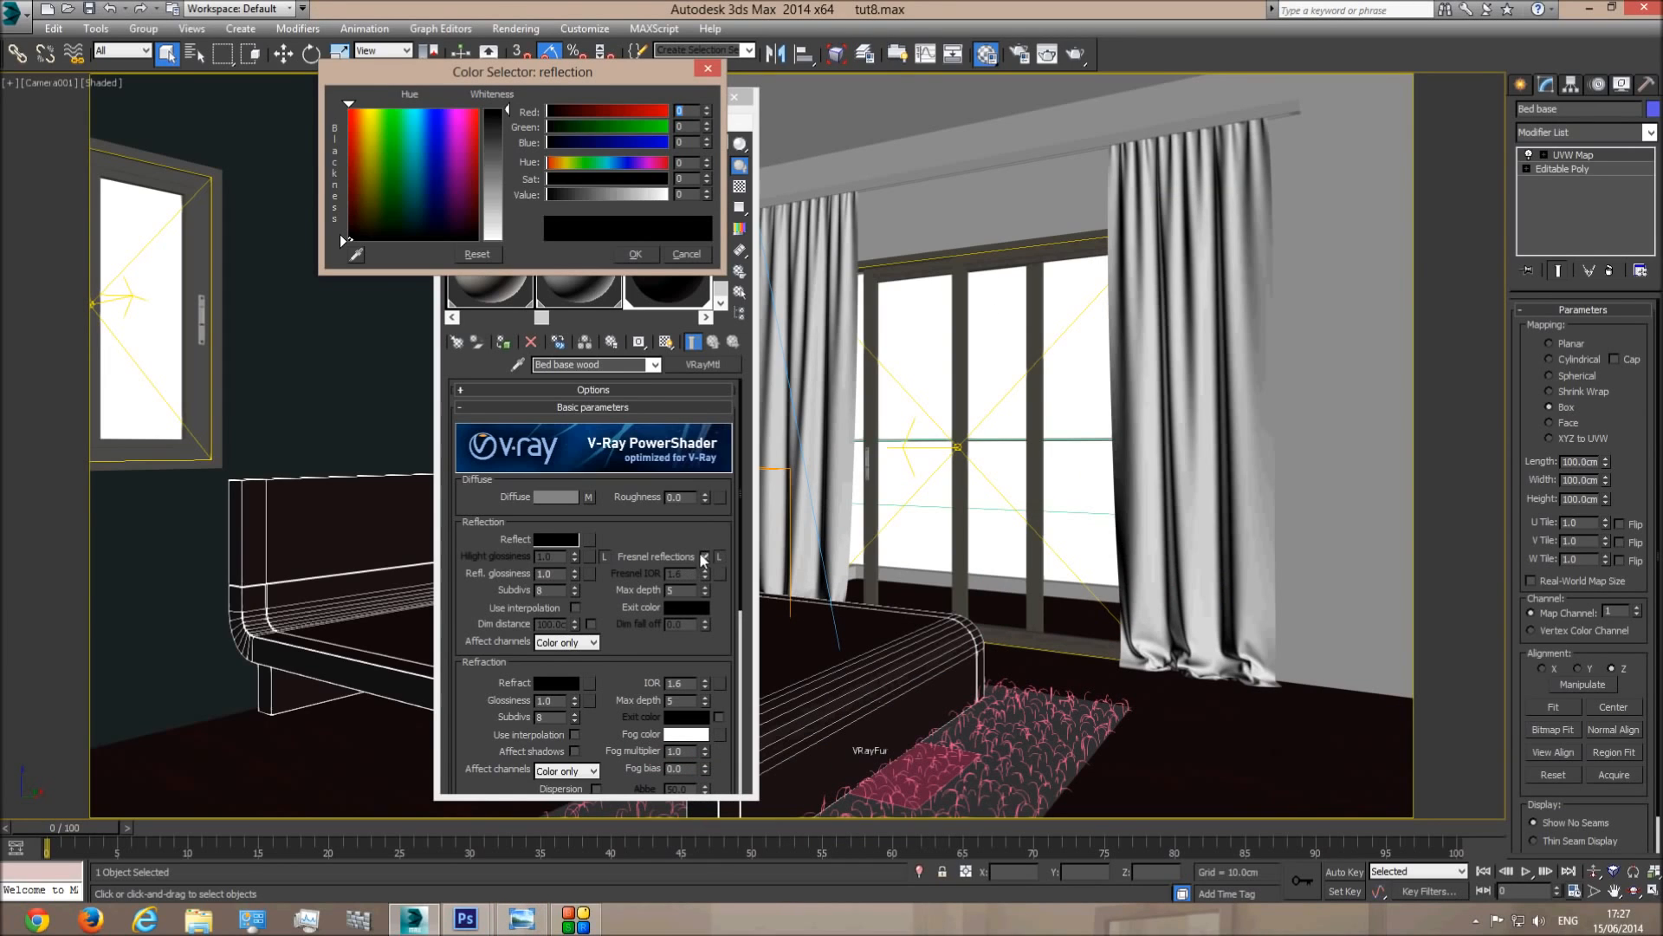
click(707, 69)
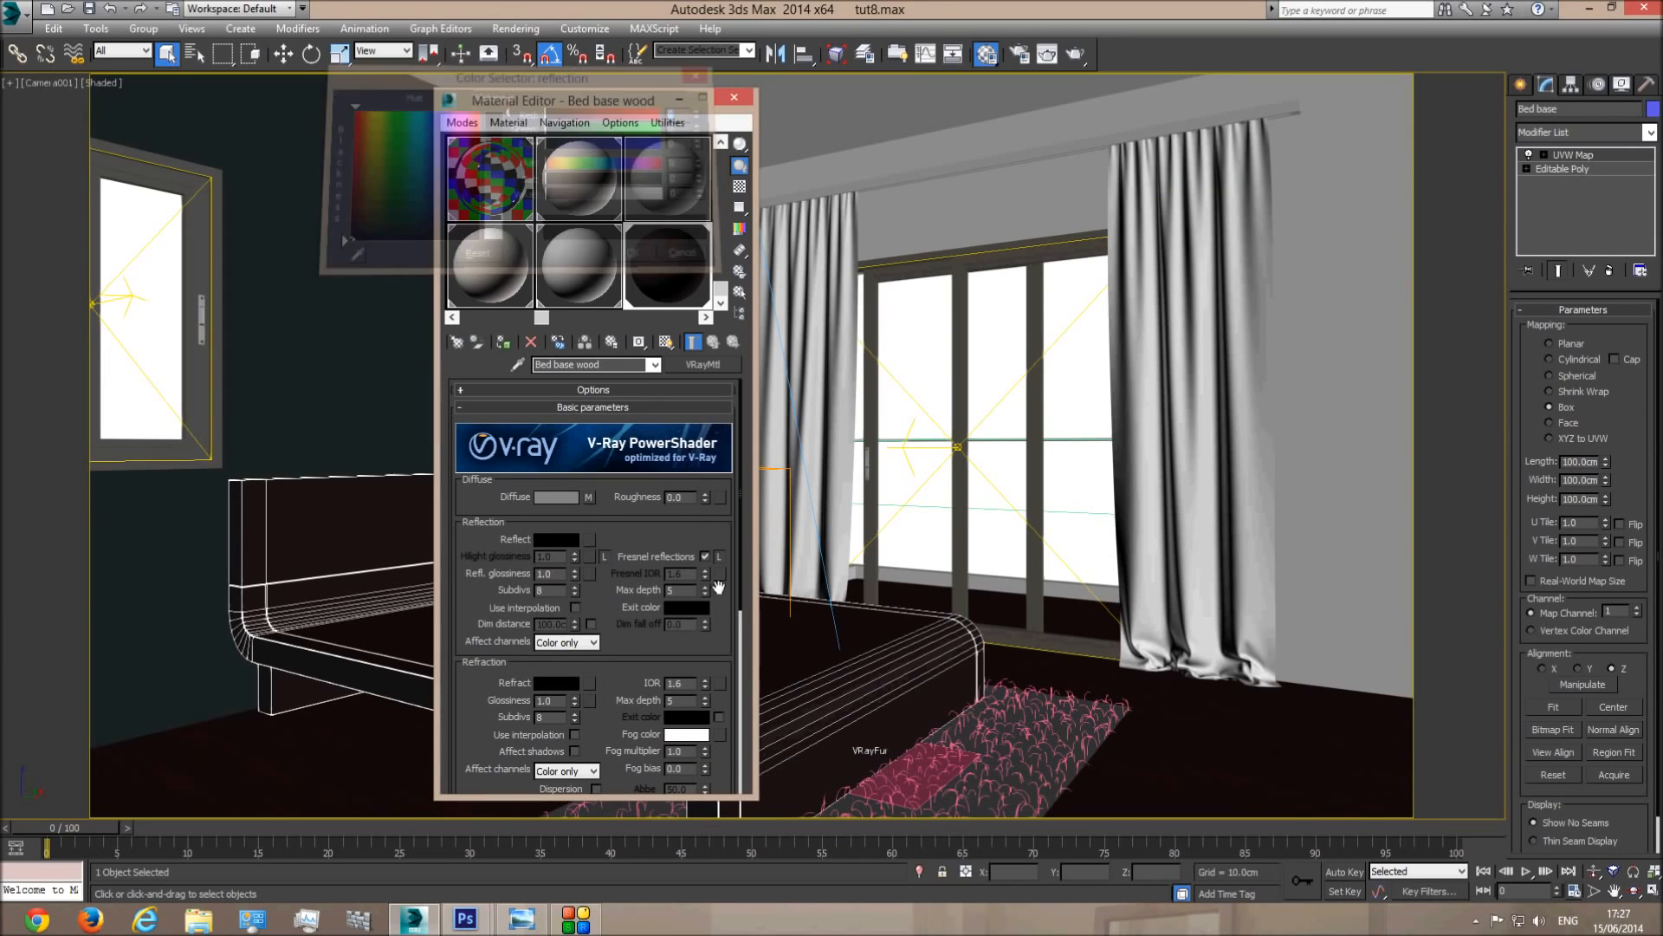
Unlock the Fresnel IOR of the Bed base wood material and show a checkered background behind its sample.
click(705, 556)
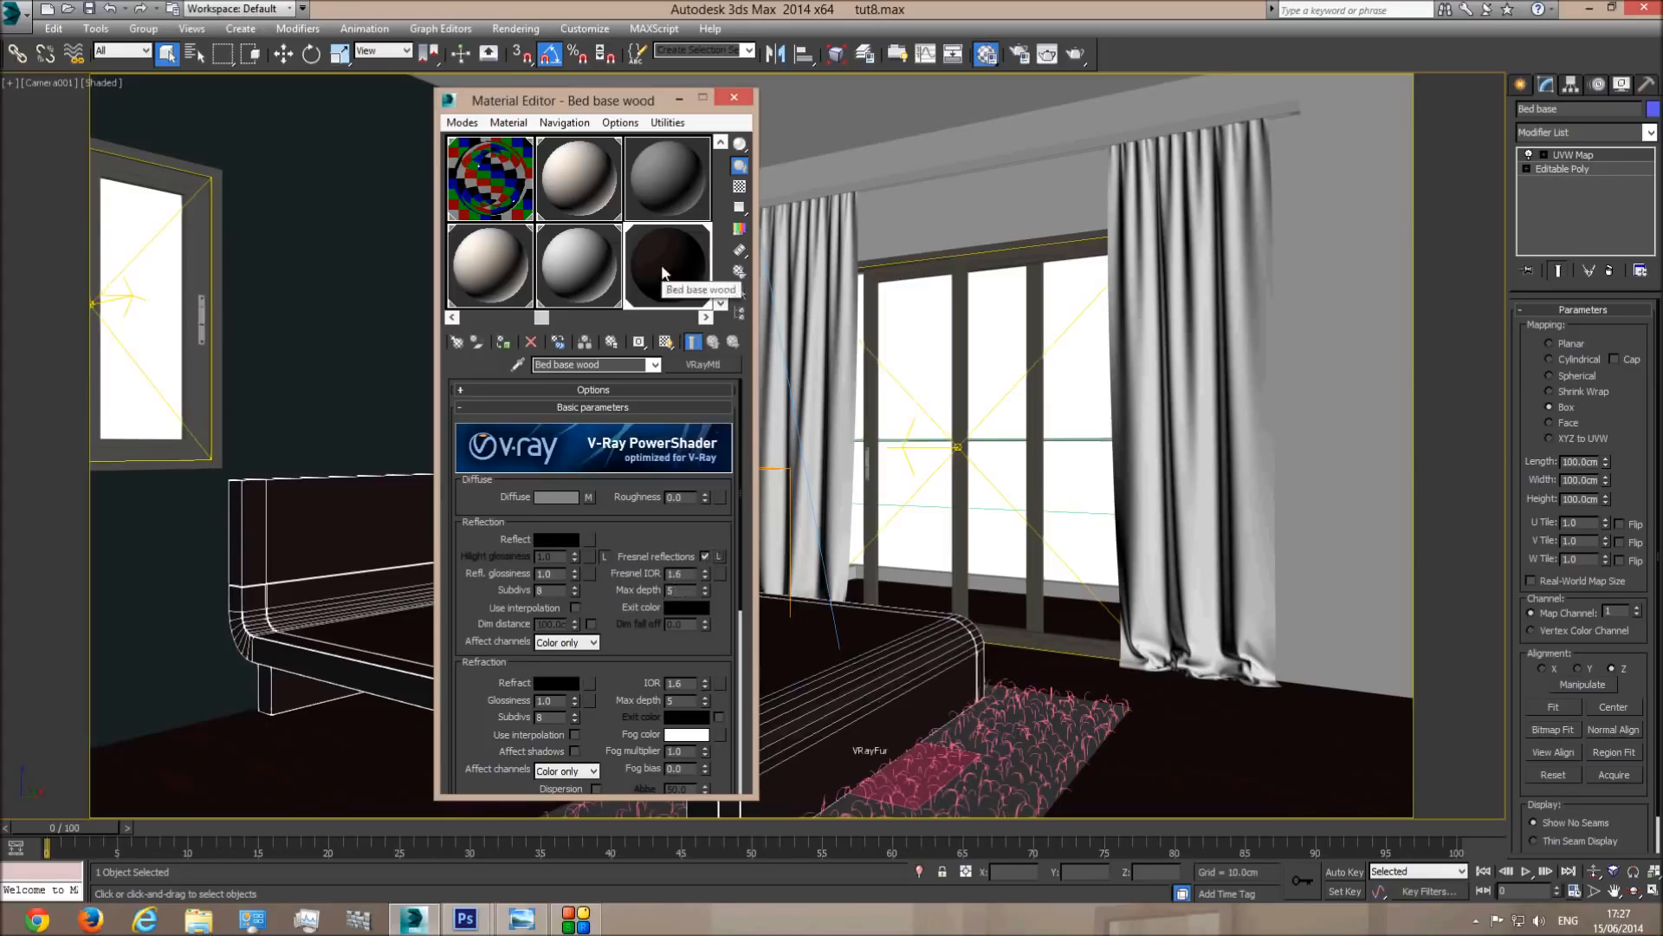
click(739, 187)
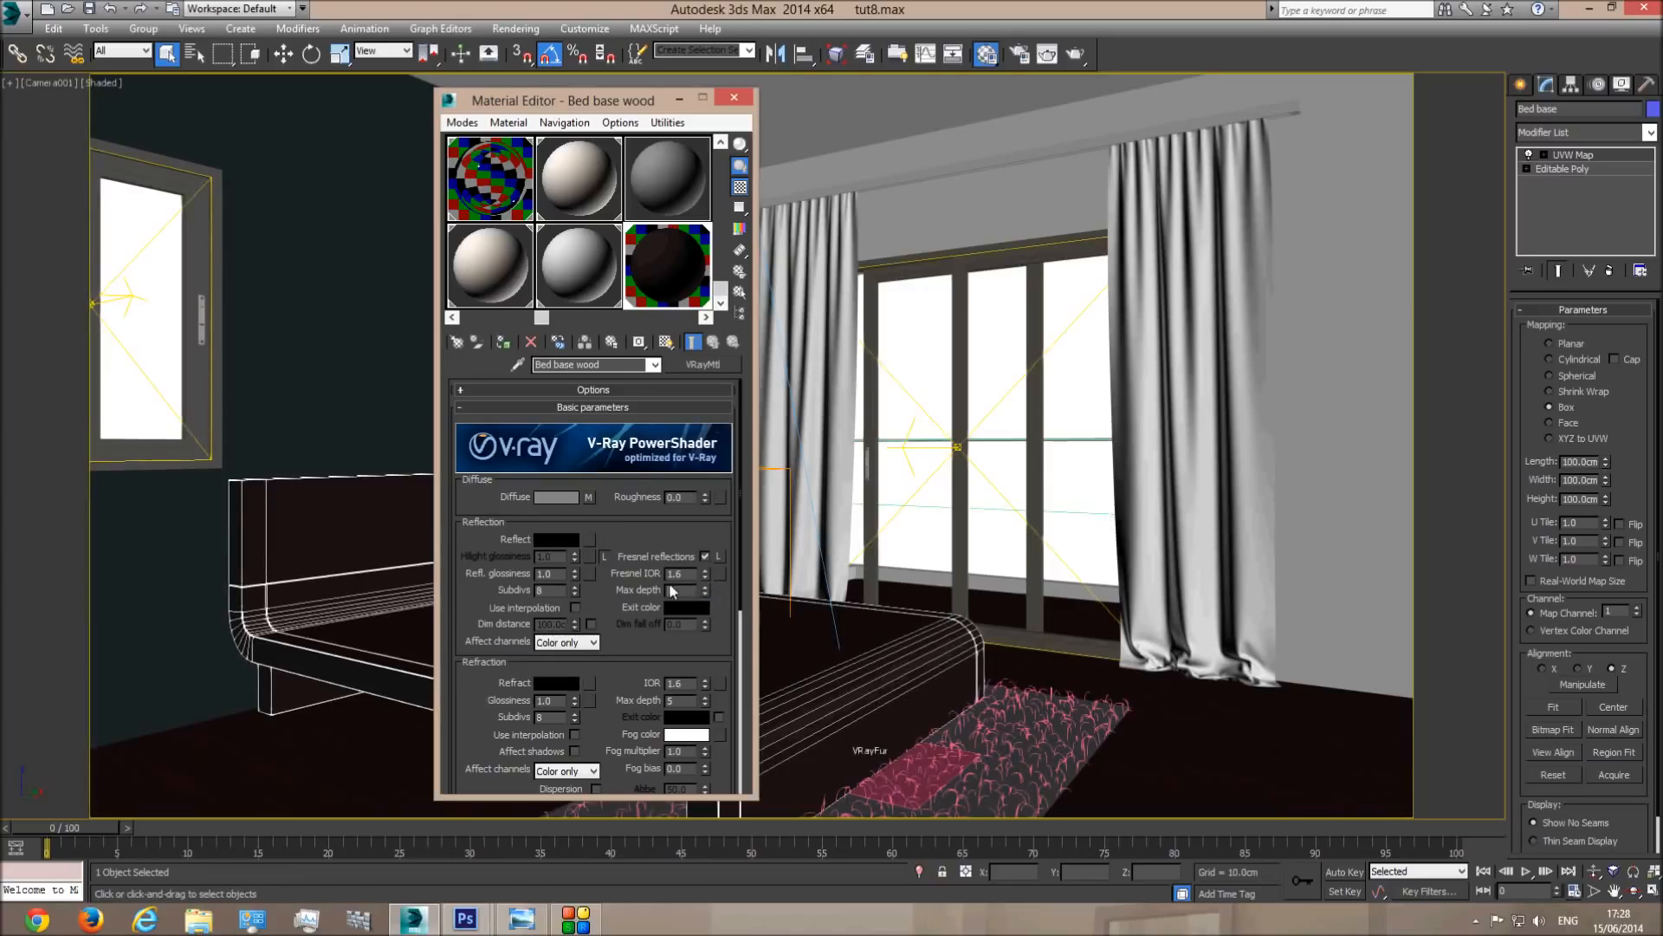
Set the reflection colour of the Bed base wood material to white.
click(565, 541)
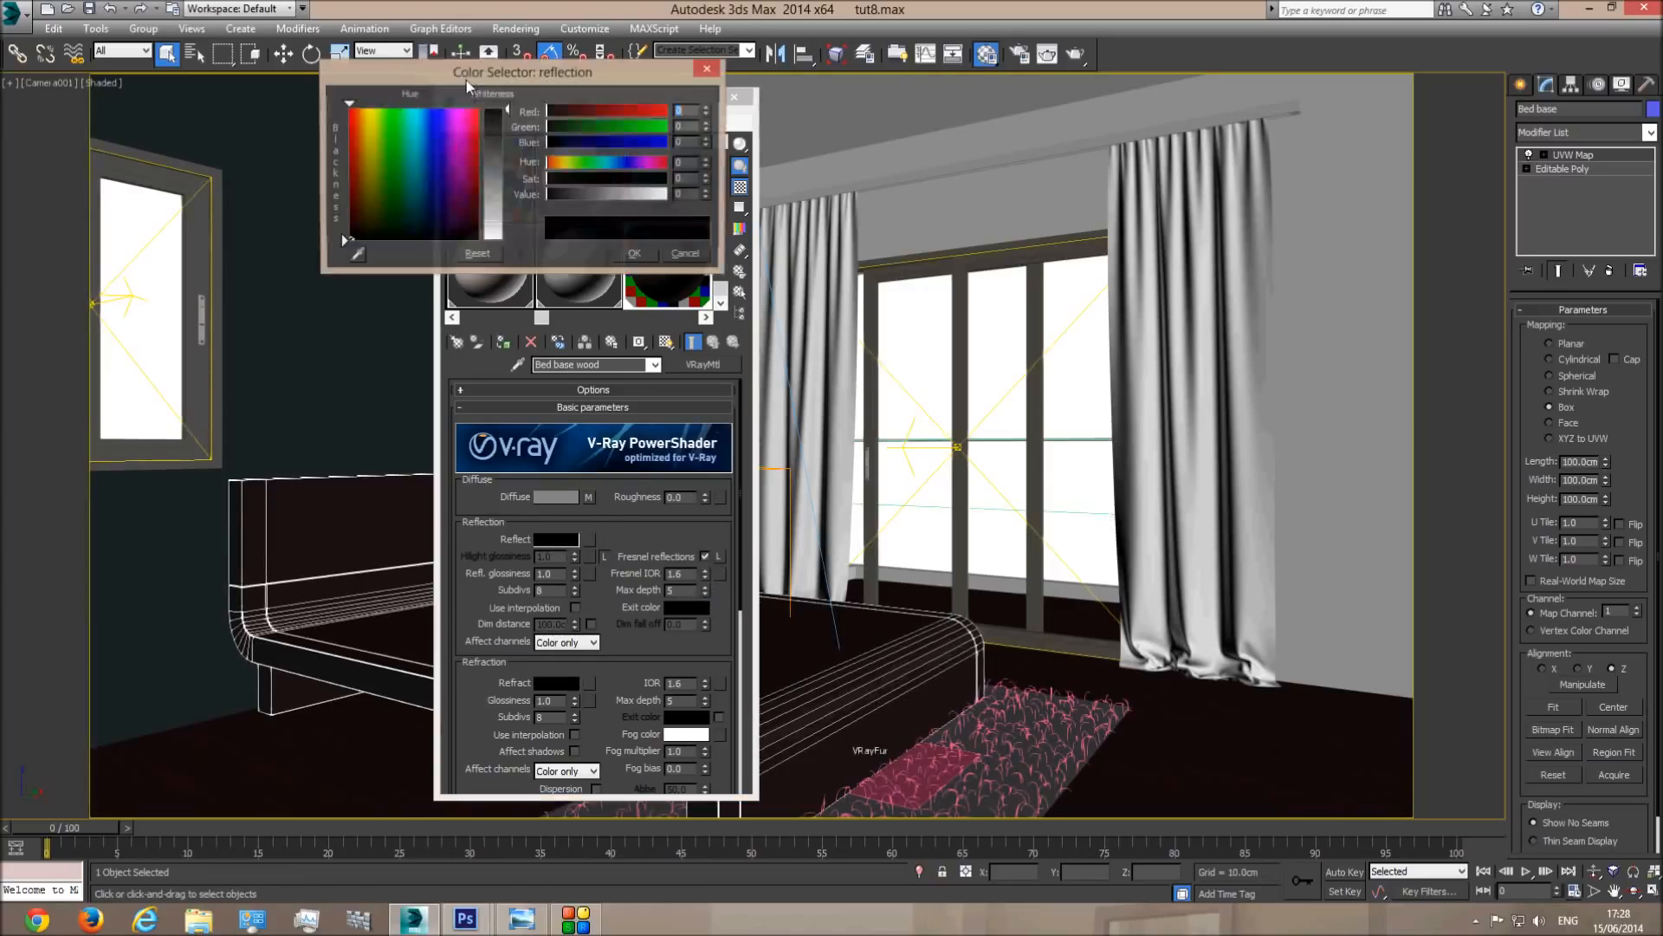
drag(507, 112, 507, 244)
click(637, 254)
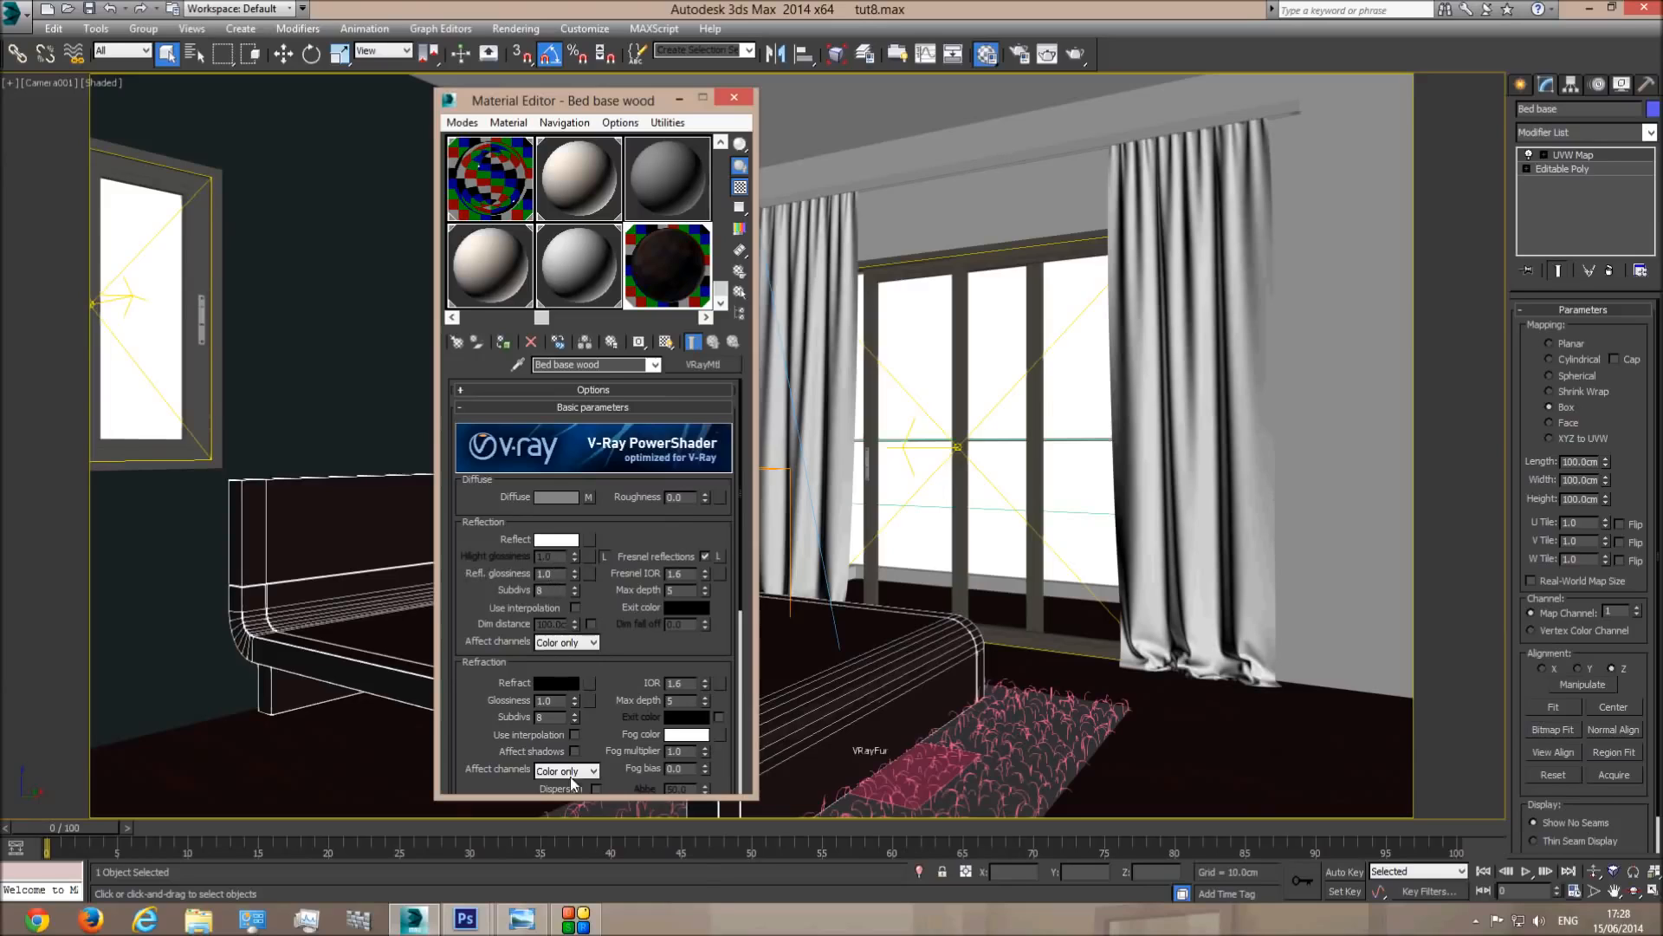
Check the reference bed photo, try reflection glossiness values of 0.75 and 0.7, and settle on 0.8.
click(522, 918)
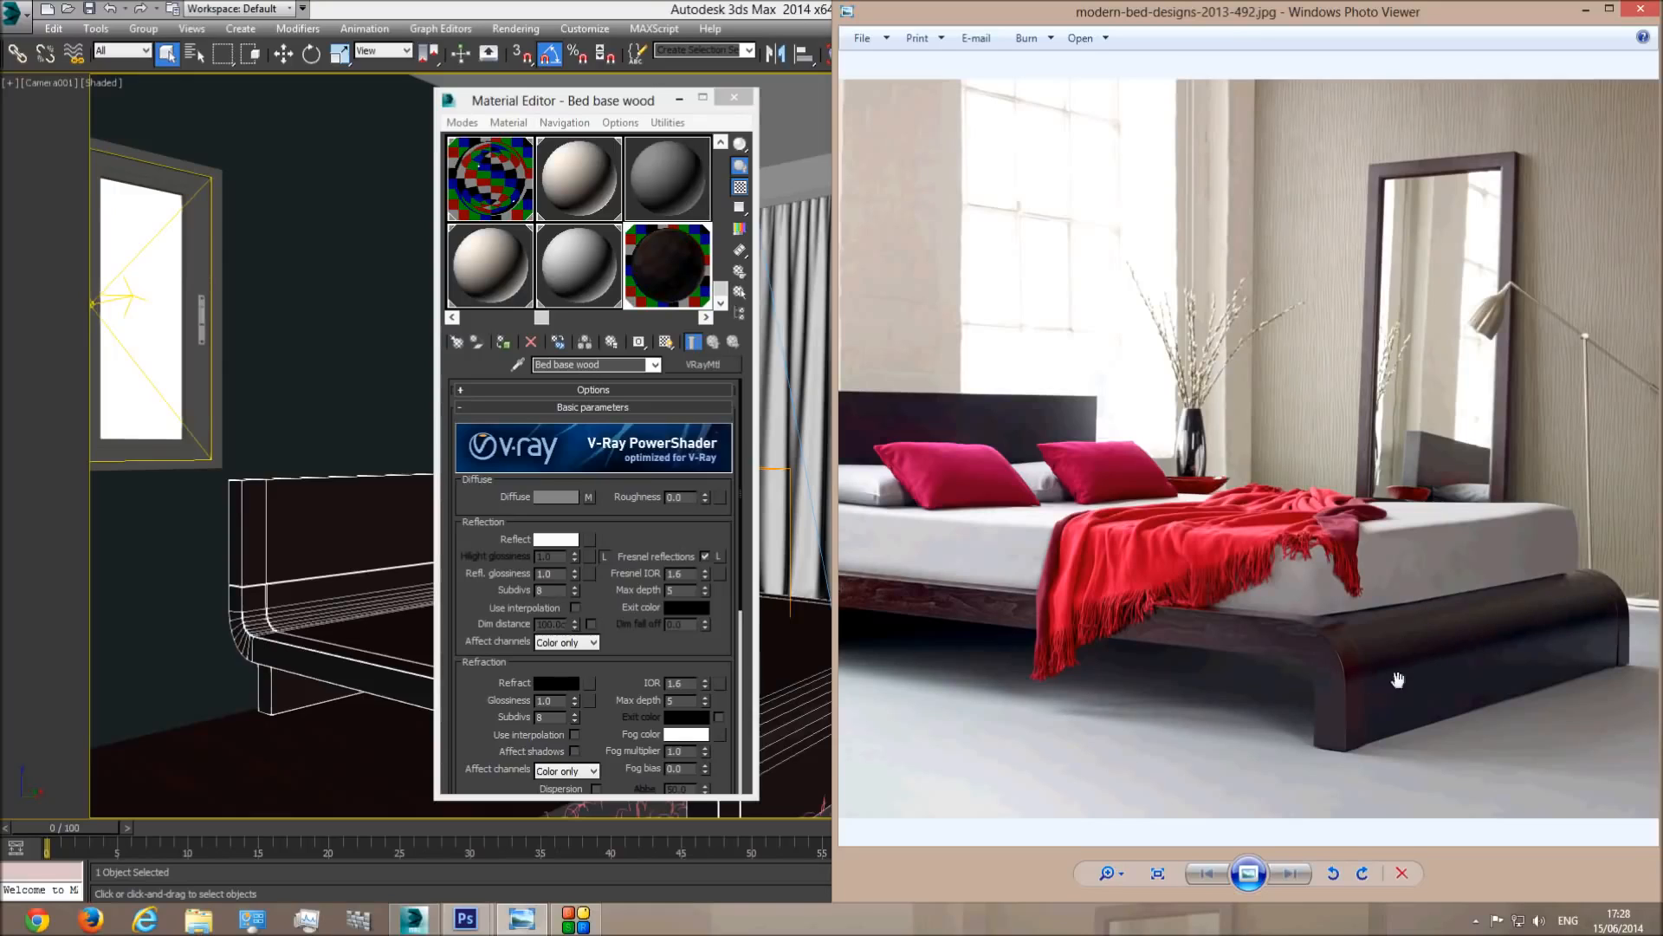
click(587, 101)
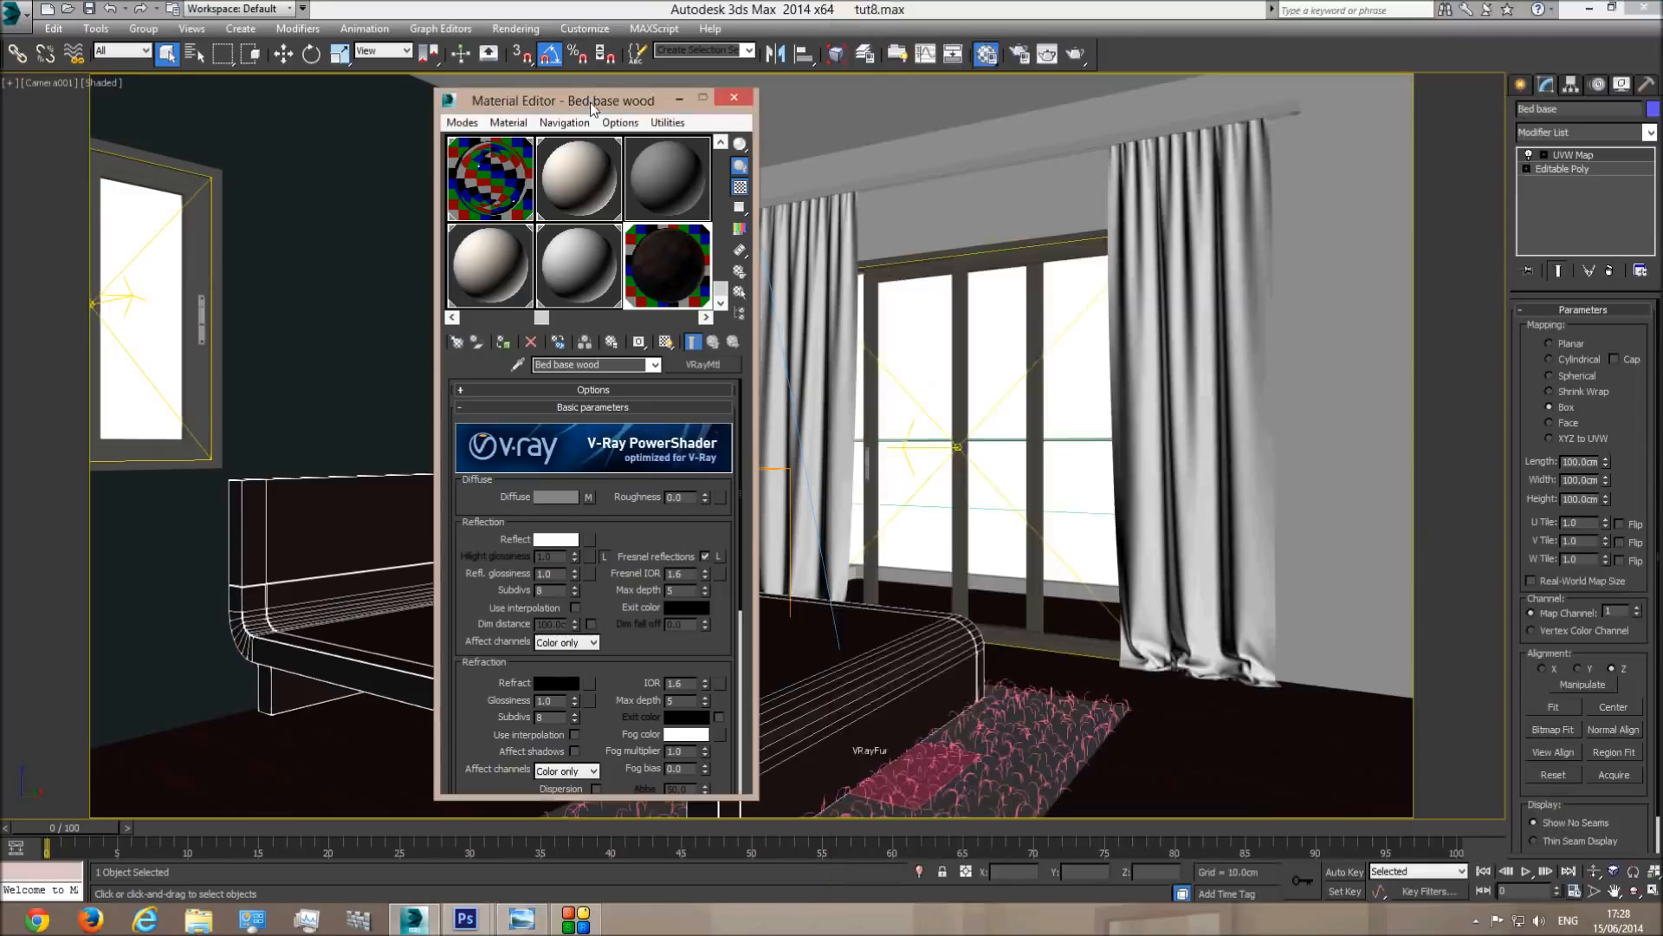
double_click(557, 575)
text(0.)
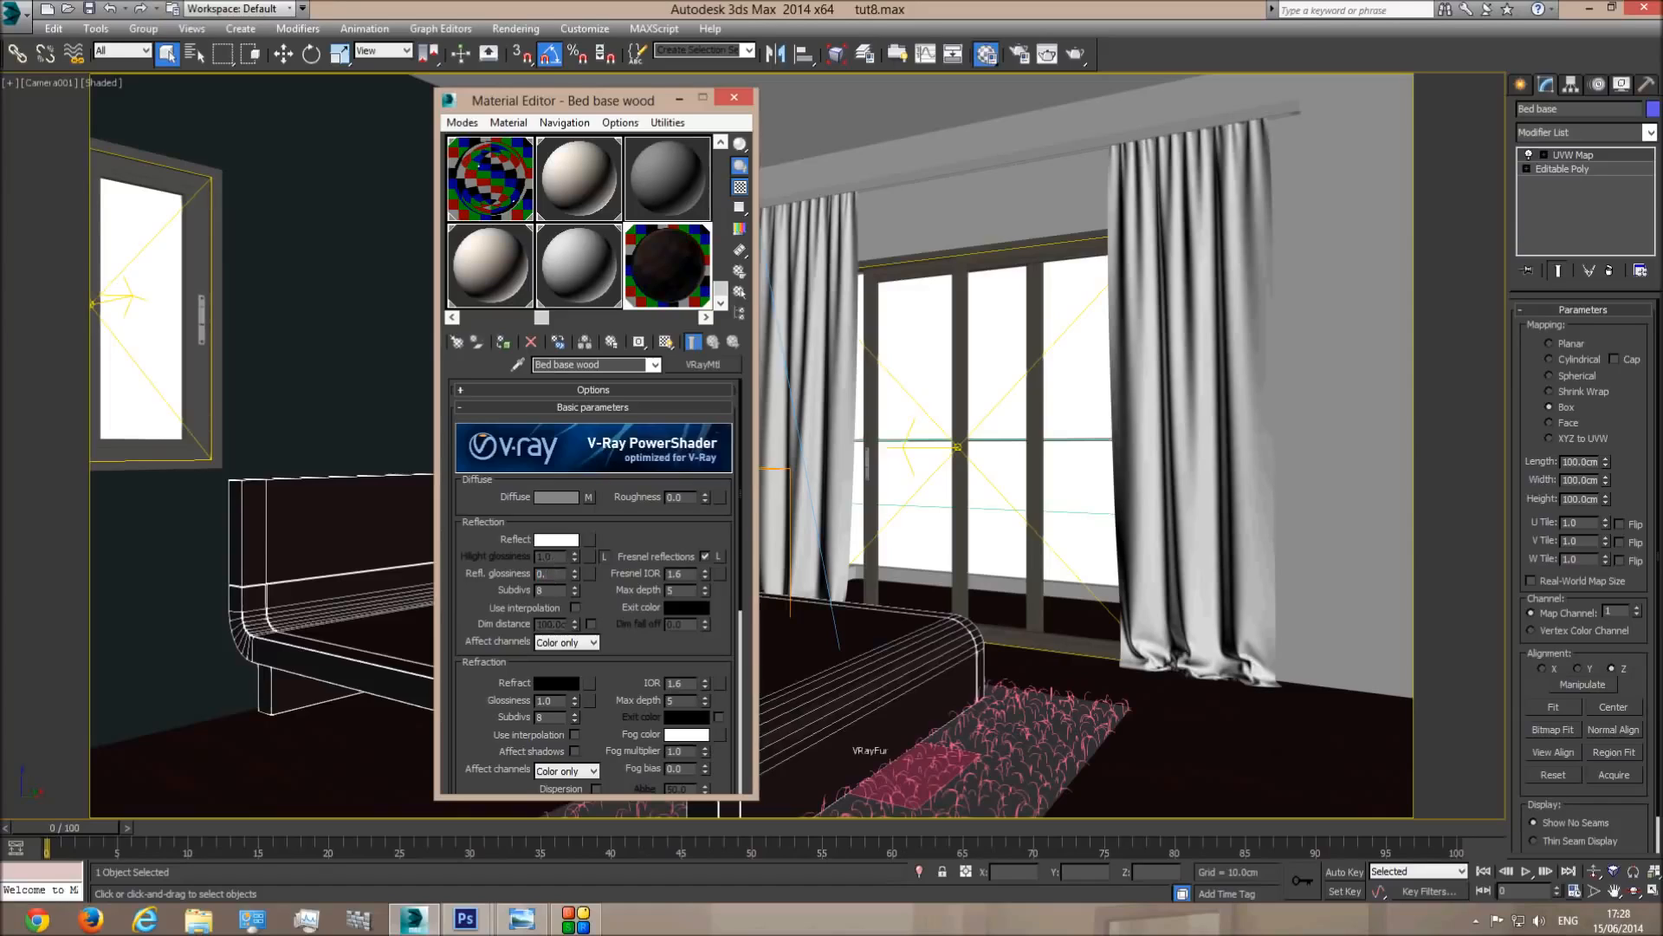
text(75)
key(Return)
text(0.7)
key(Return)
text(0.8)
key(Return)
Darken the Bed base wood's reflection colour to a mid grey and close the Material Editor.
click(565, 540)
drag(506, 235, 508, 187)
click(635, 254)
click(734, 97)
Set the area to render to Region, fit the region around the bed in Camera001, and start the render.
click(1048, 54)
click(520, 200)
click(500, 239)
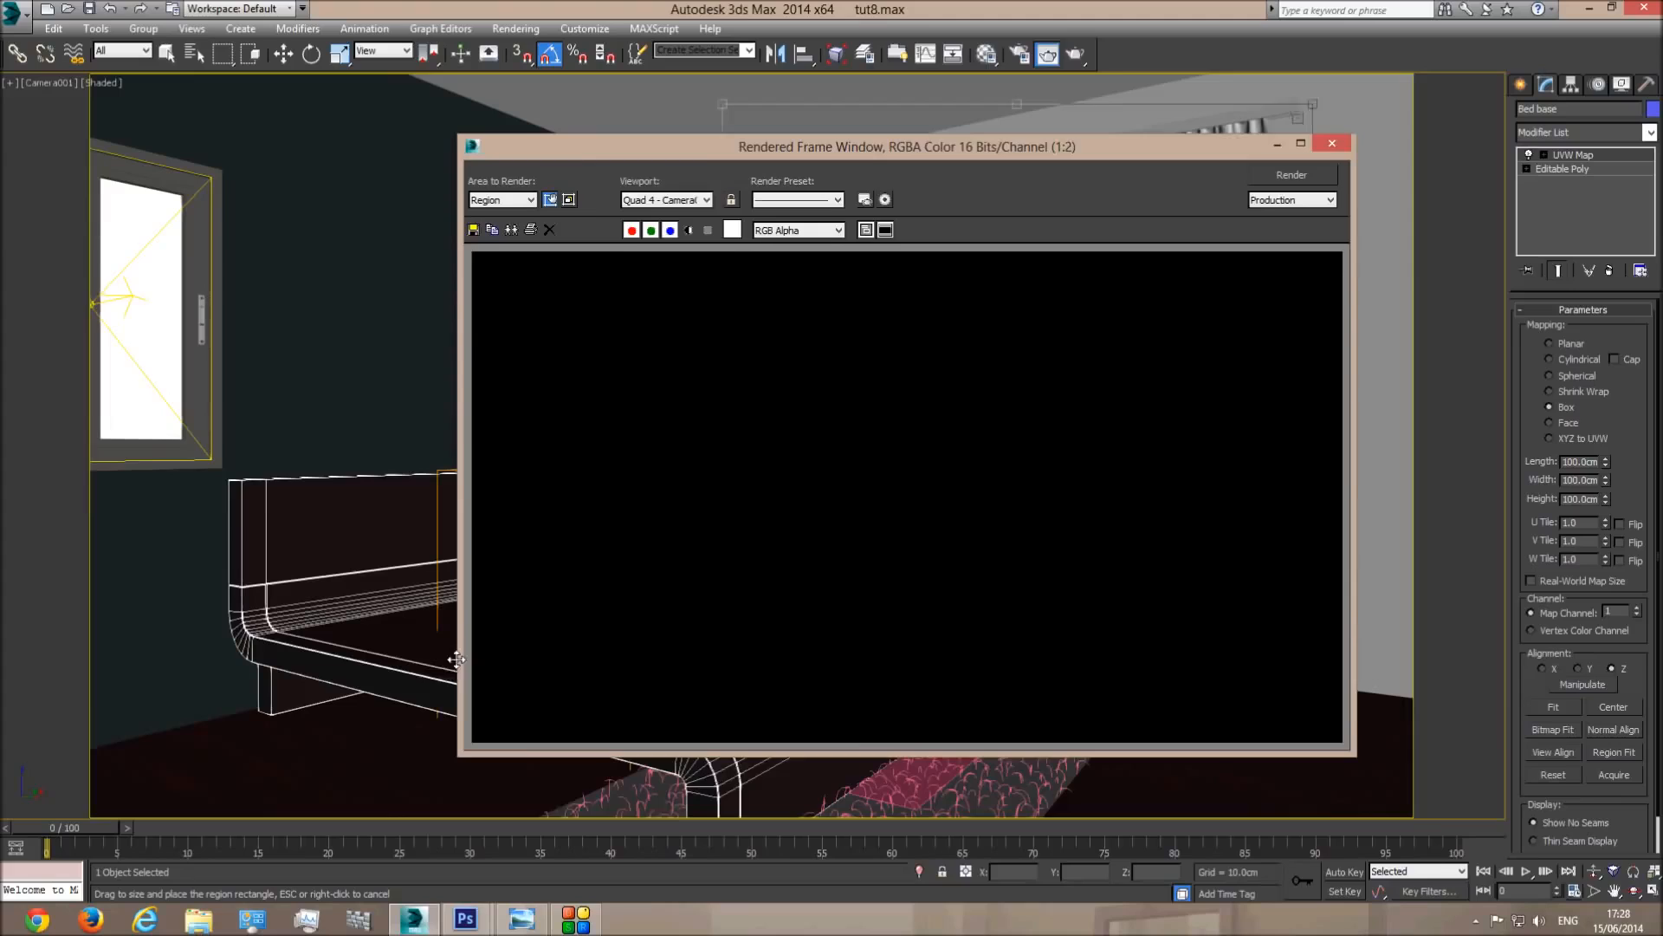
drag(675, 150, 1121, 818)
drag(458, 560, 590, 601)
drag(813, 527, 997, 541)
drag(609, 214, 610, 459)
drag(1077, 822, 716, 178)
click(1374, 197)
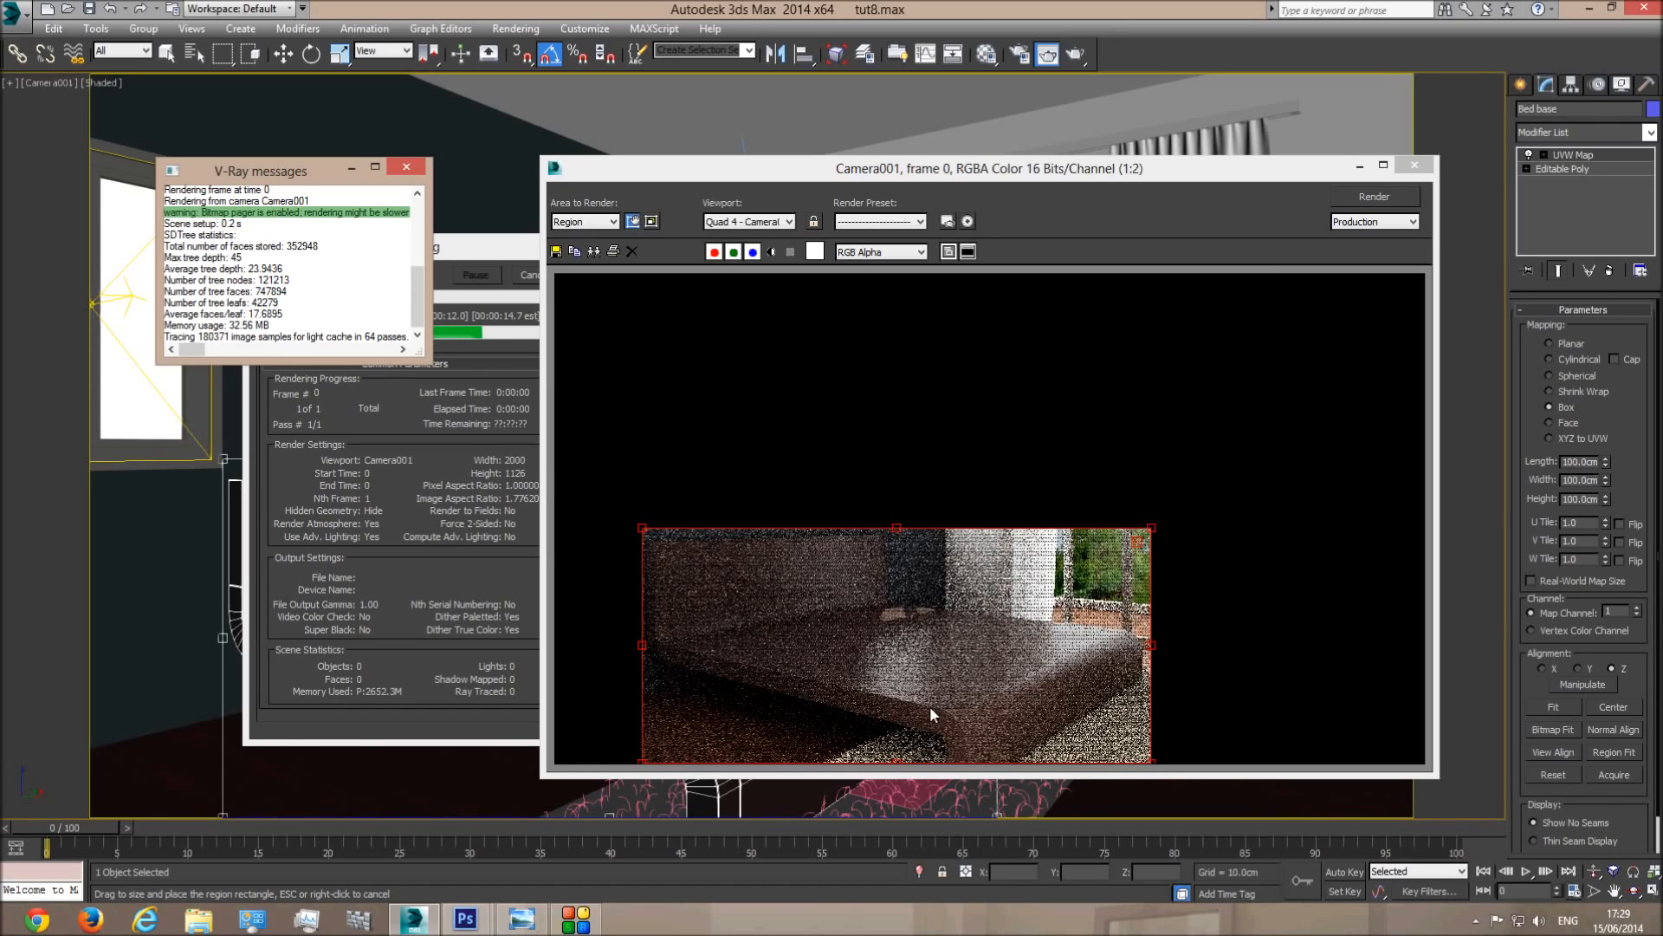
Examine the sheen and colour of the bed base in the enlarged region render against the reference bed photo.
click(520, 919)
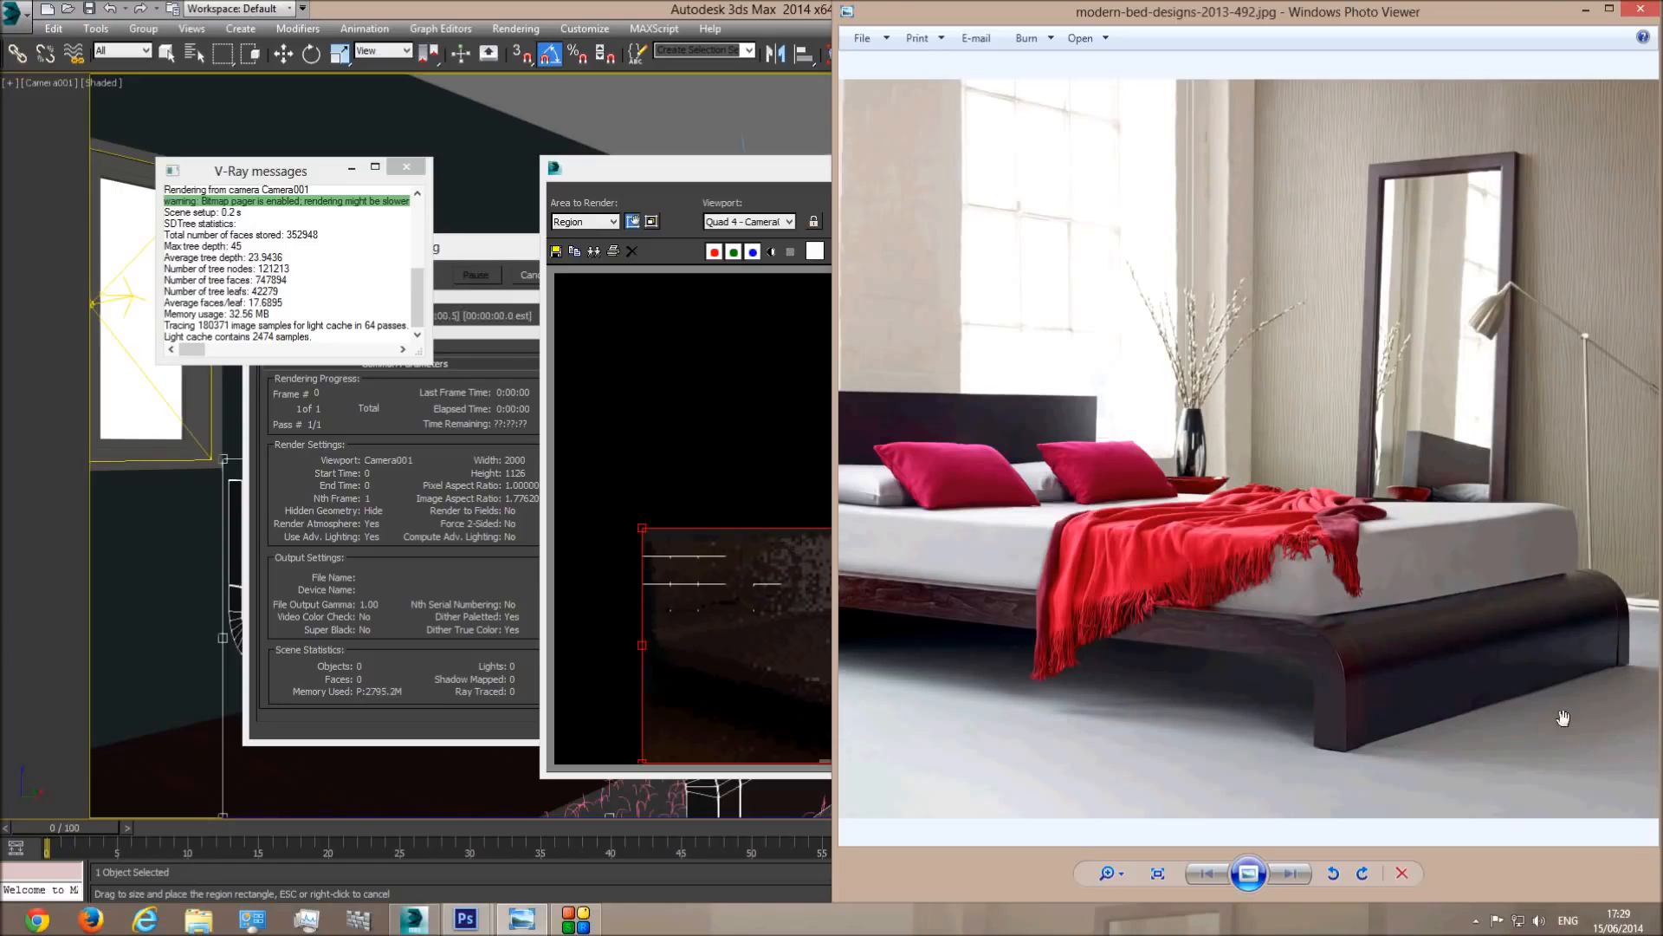
click(824, 251)
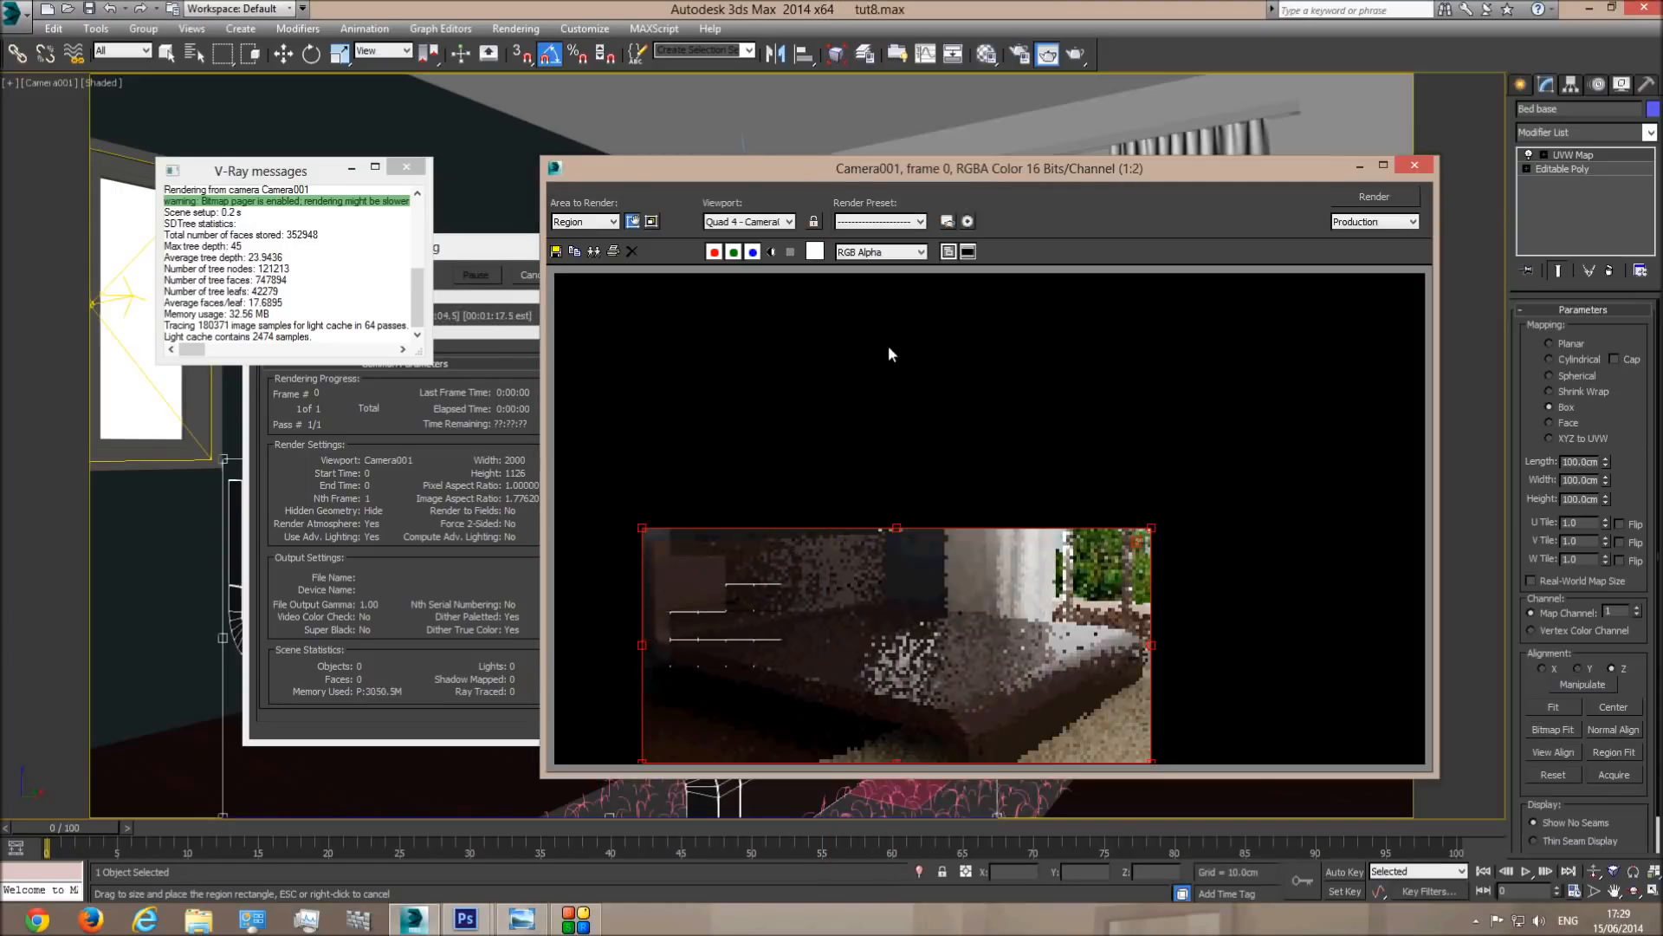
double_click(949, 172)
scroll(594, 683, up, 1)
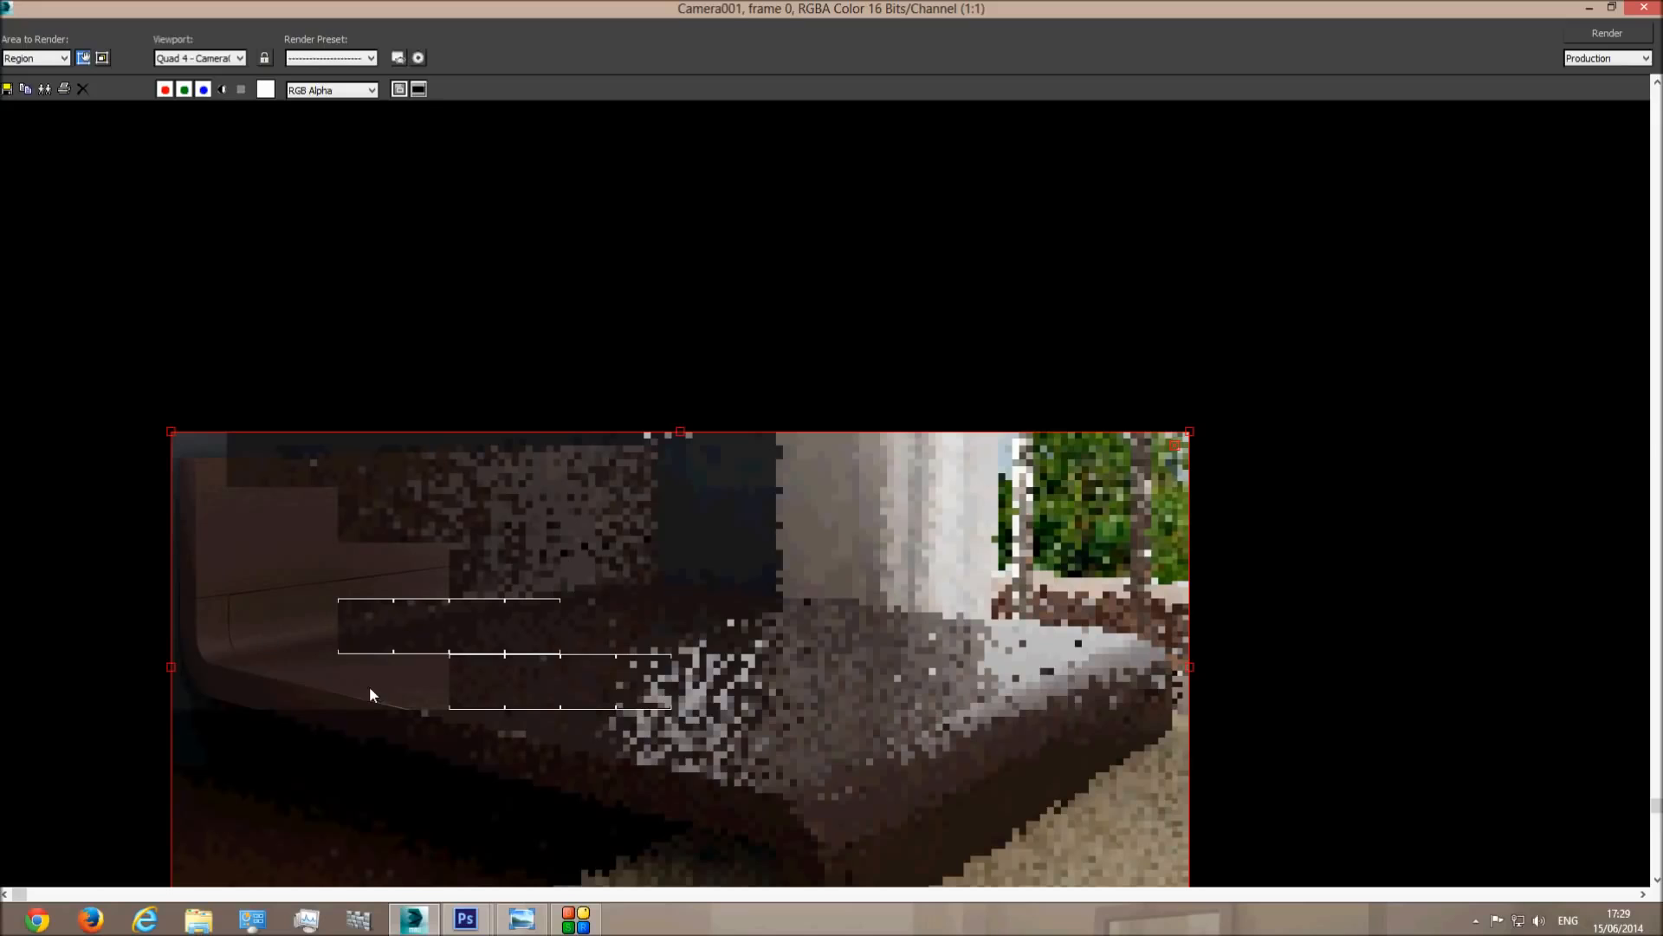
click(521, 918)
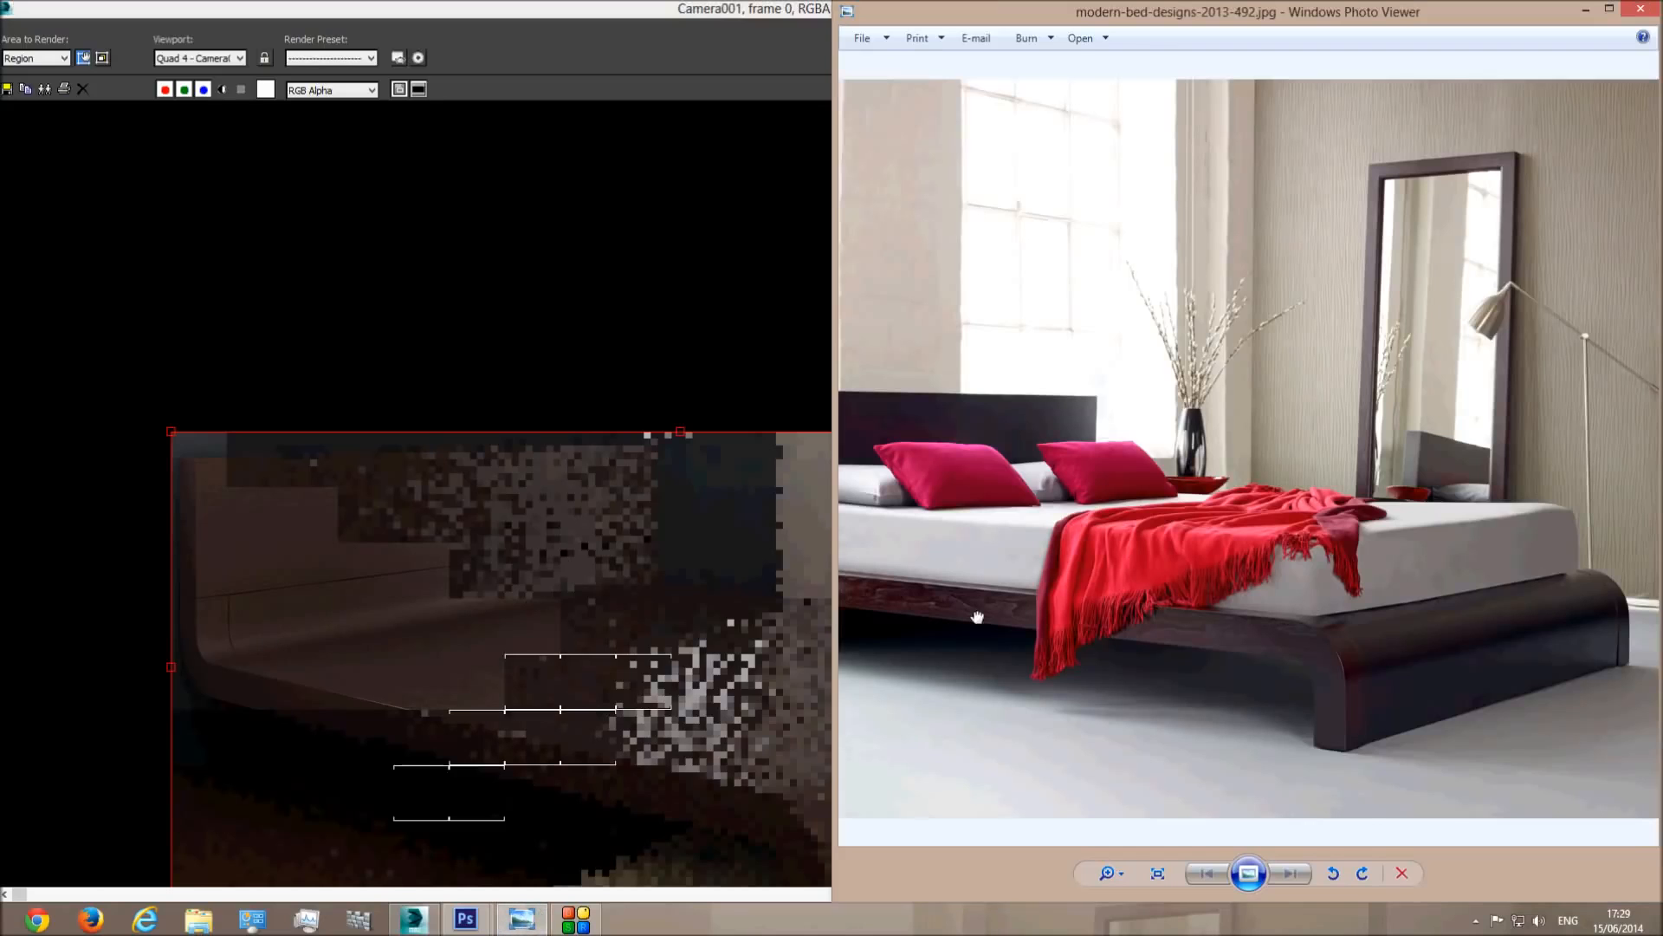
drag(977, 617, 1141, 619)
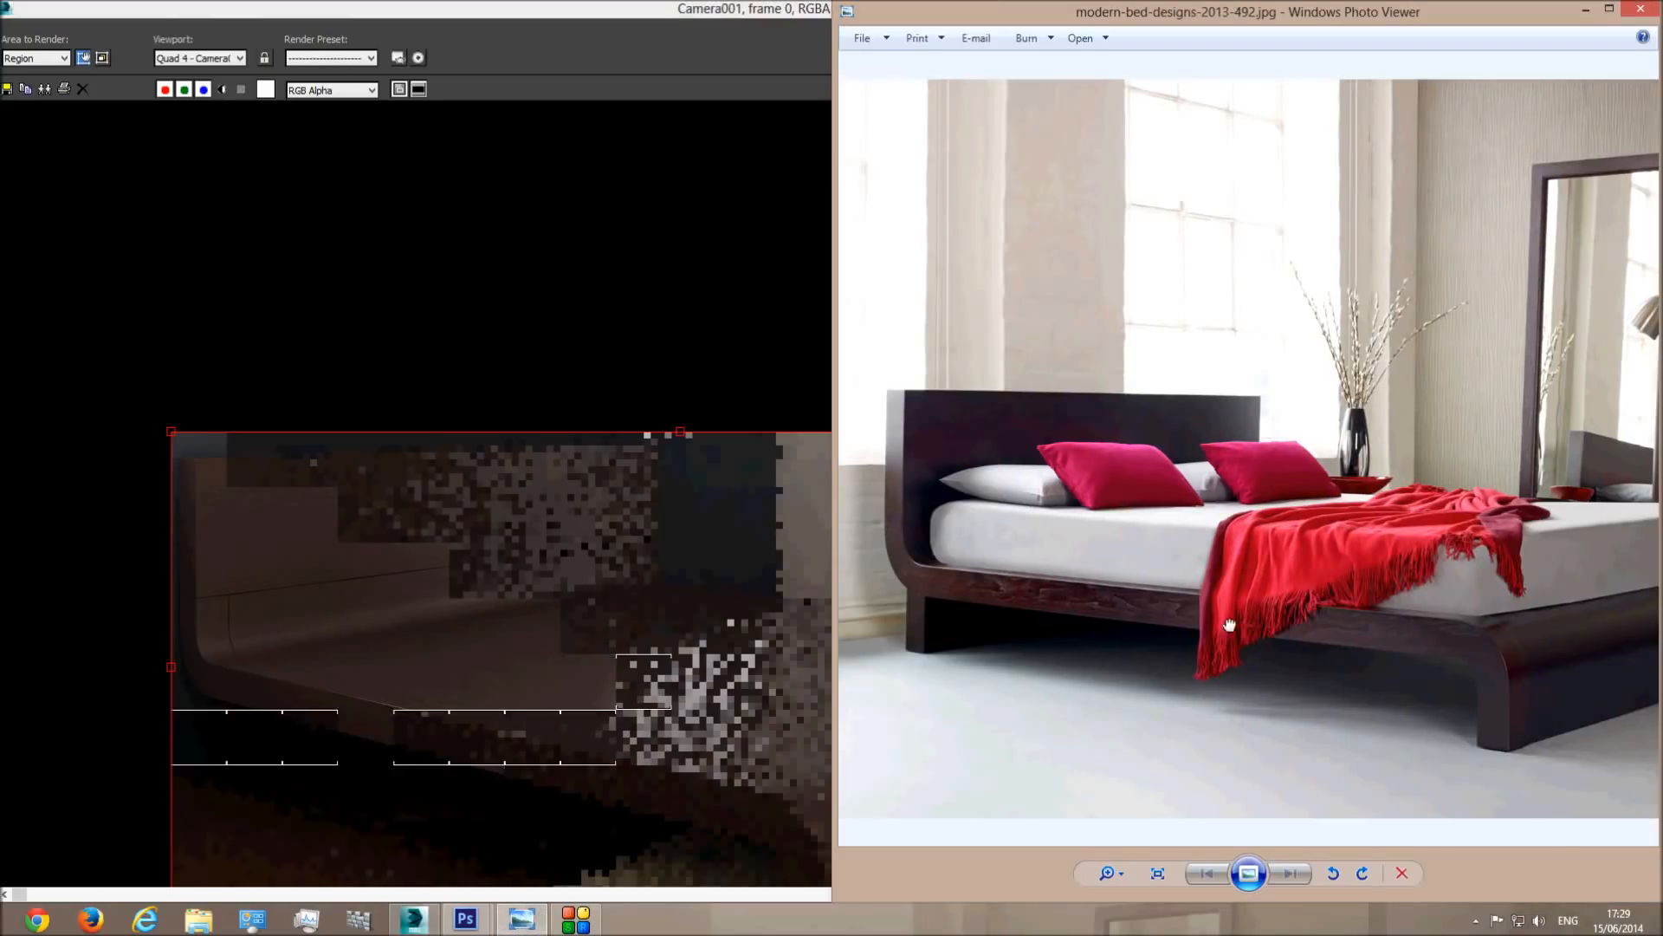
scroll(1229, 626, down, 3)
click(639, 661)
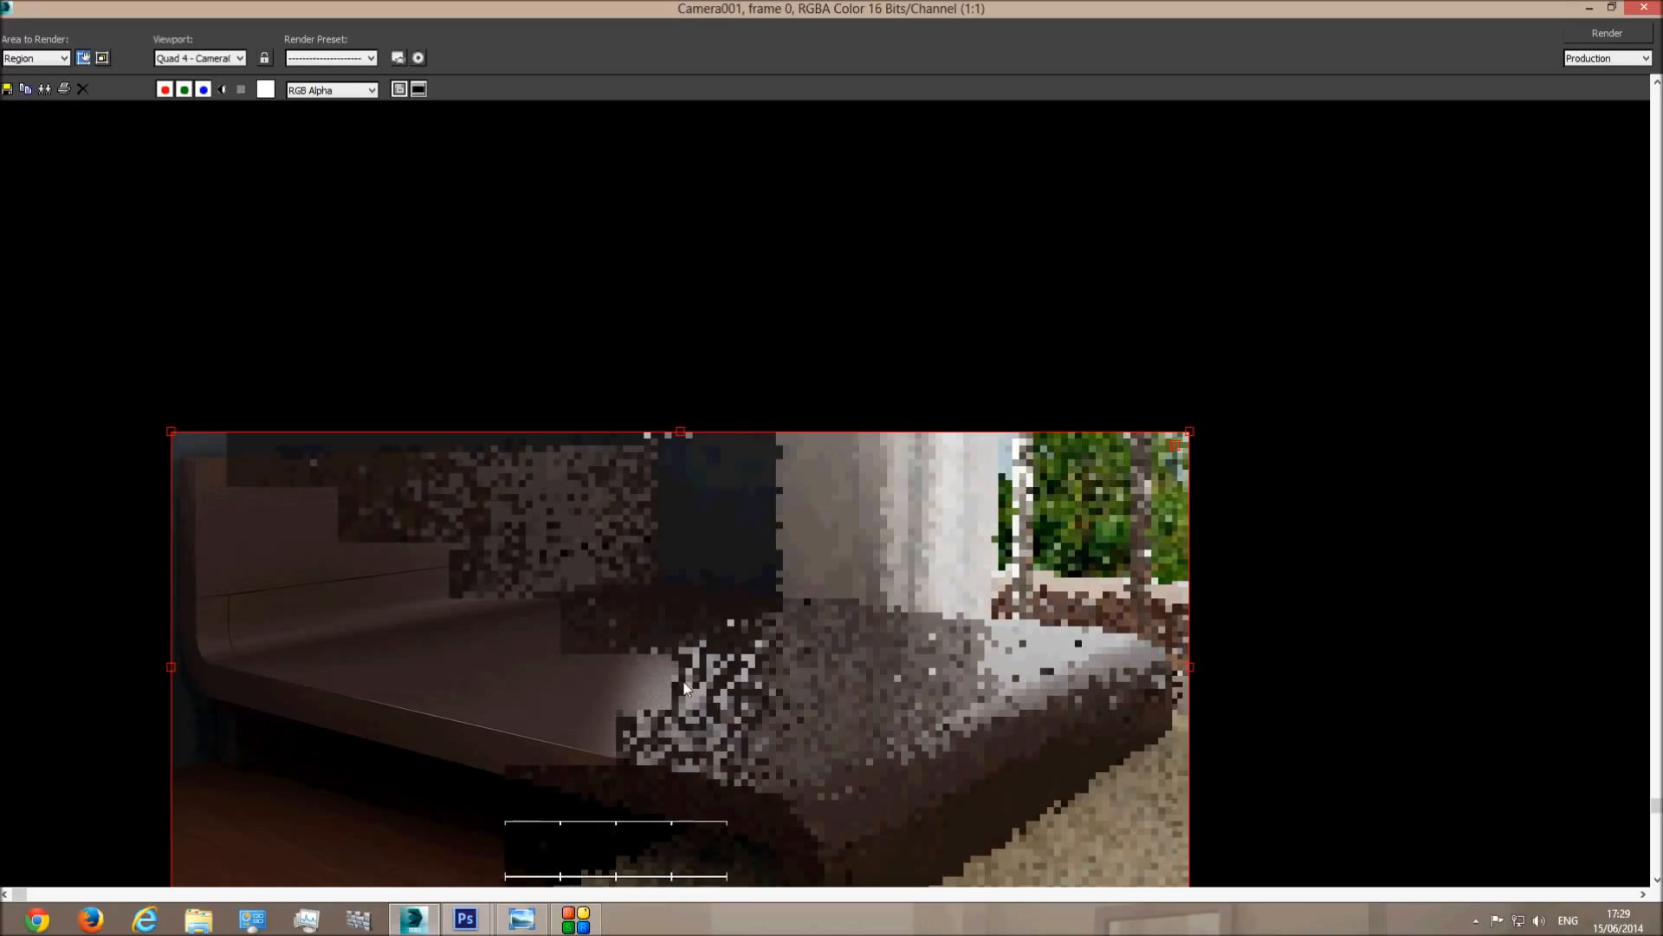
scroll(569, 752, down, 3)
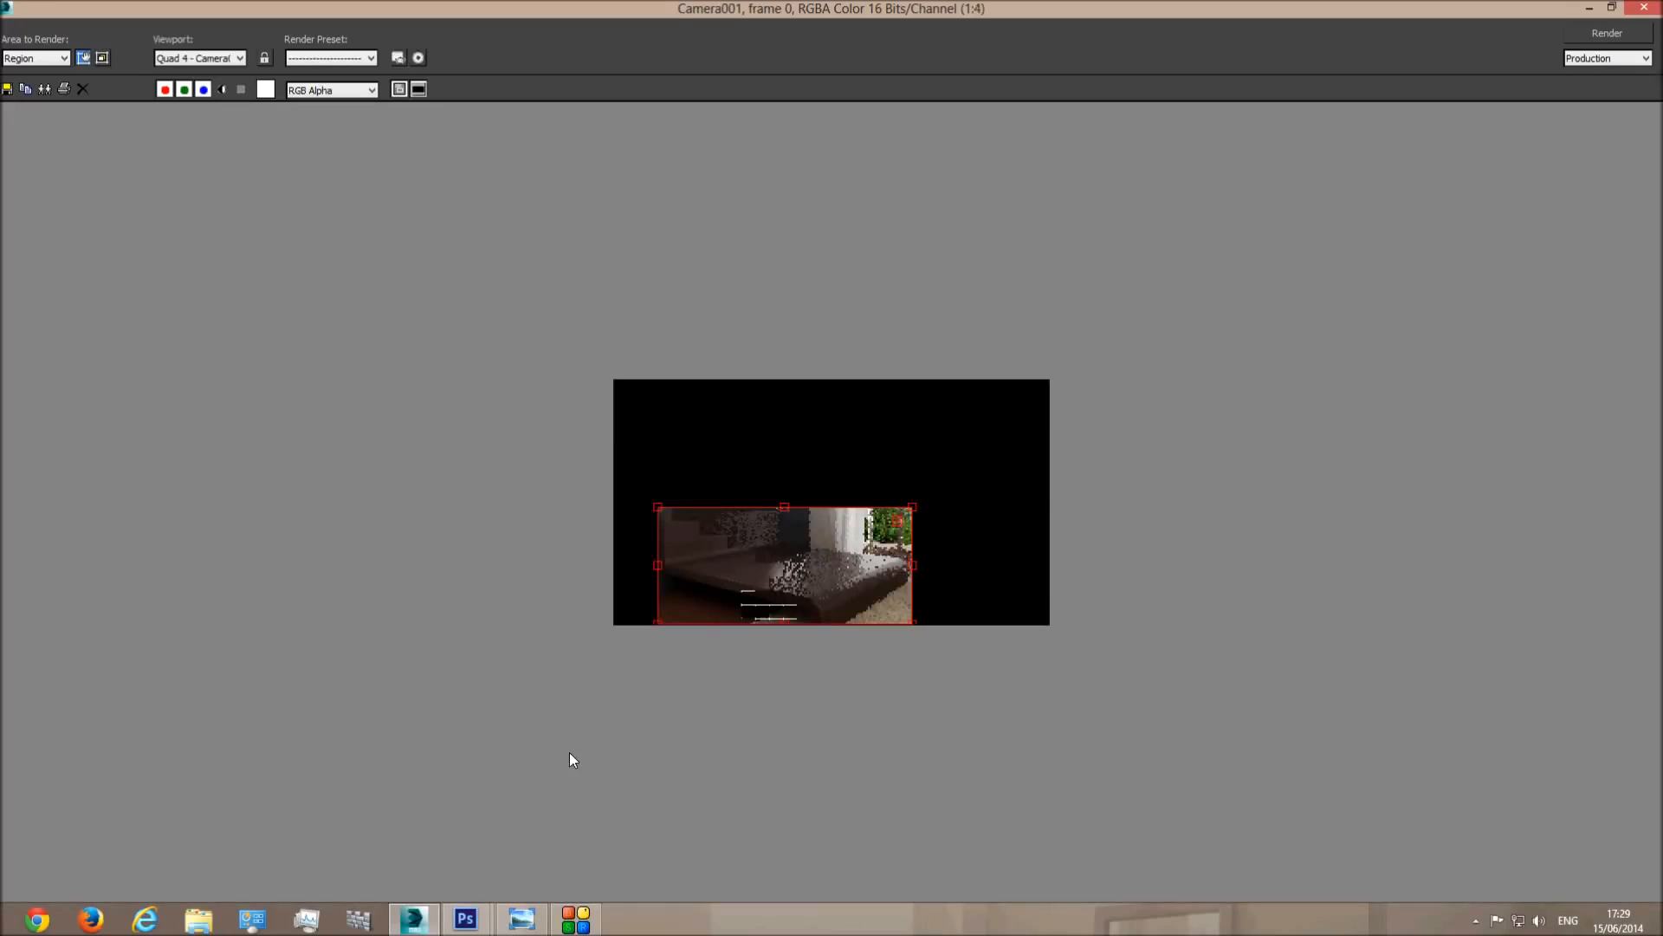
scroll(568, 709, up, 3)
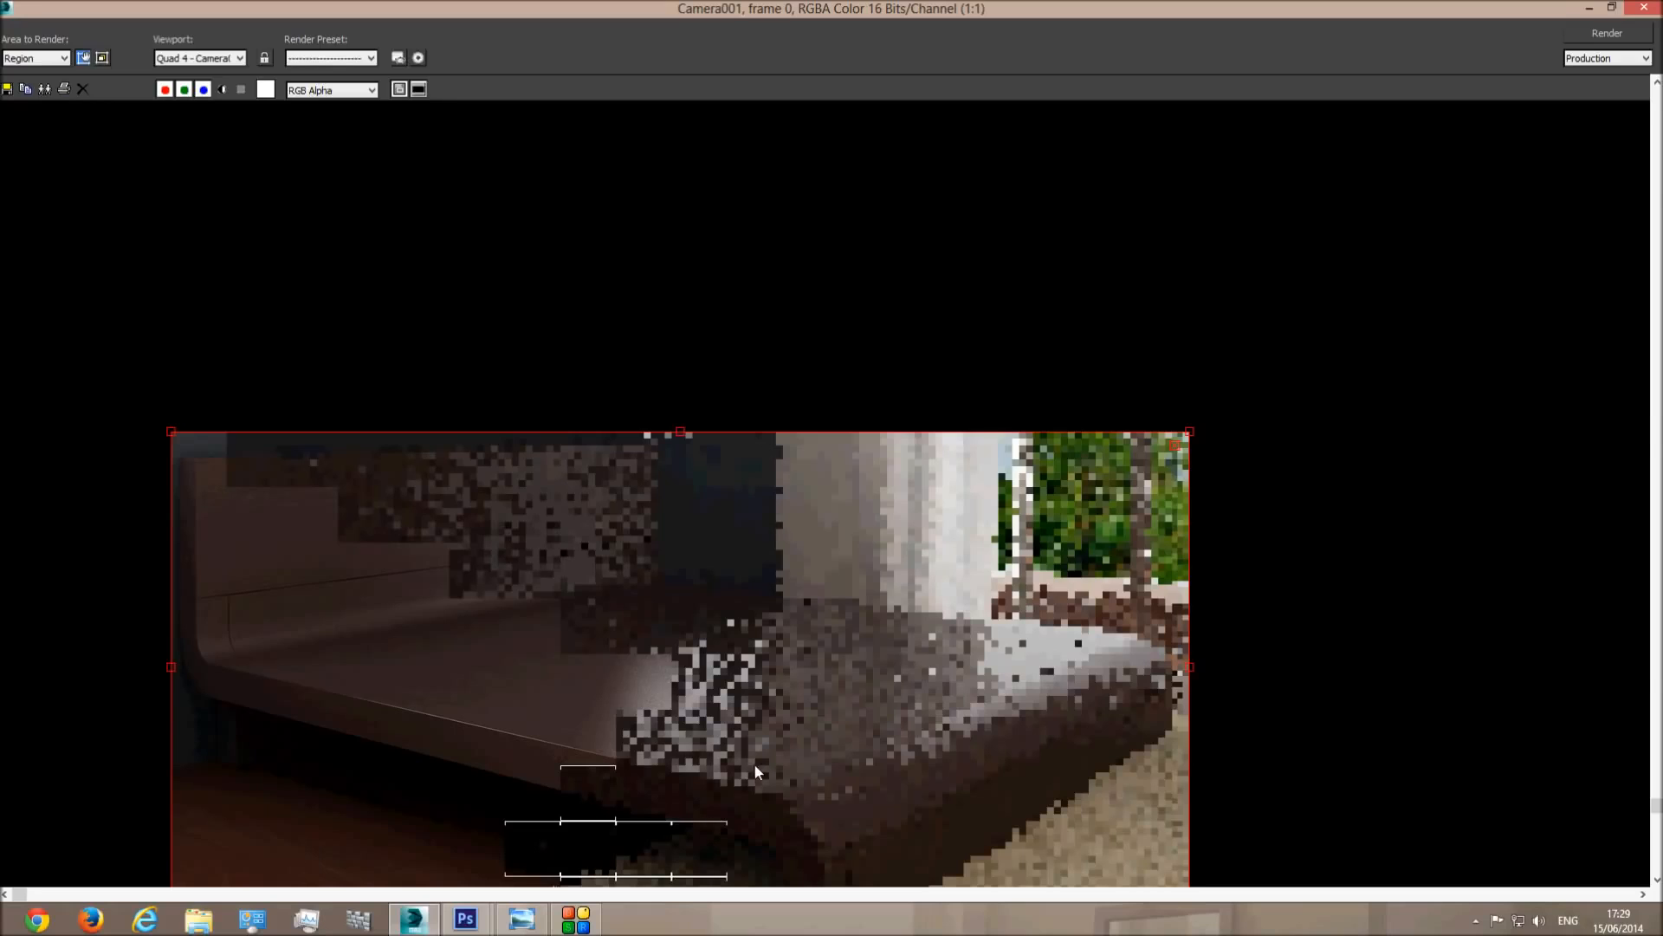
click(523, 924)
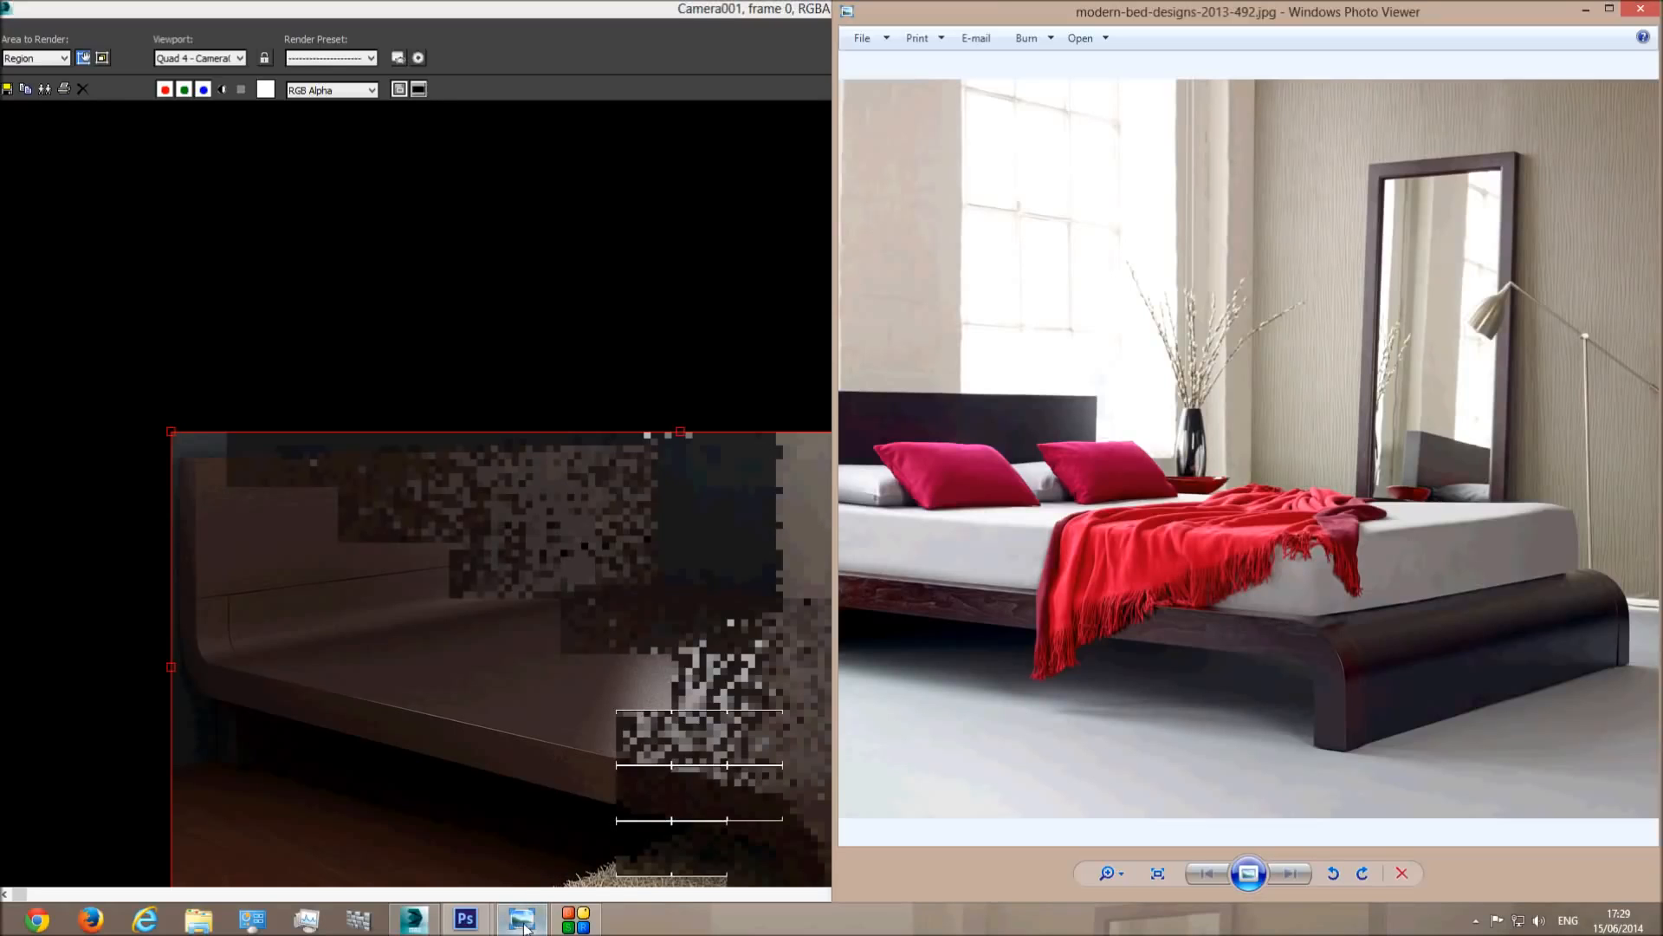
click(524, 924)
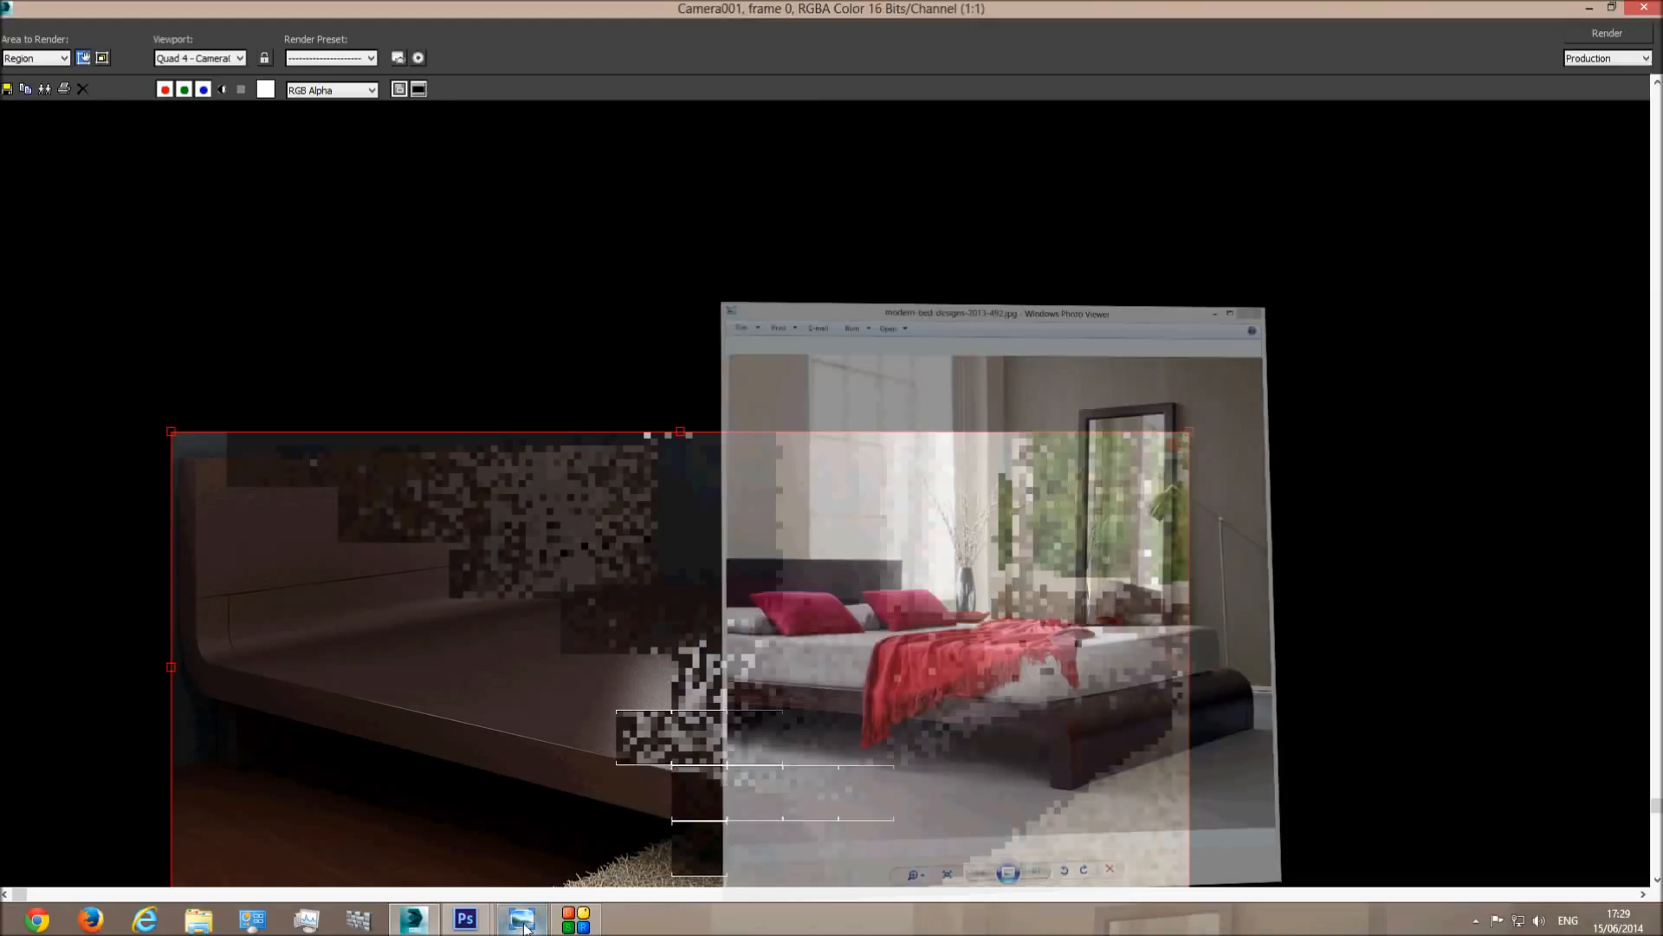
scroll(831, 667, down, 1)
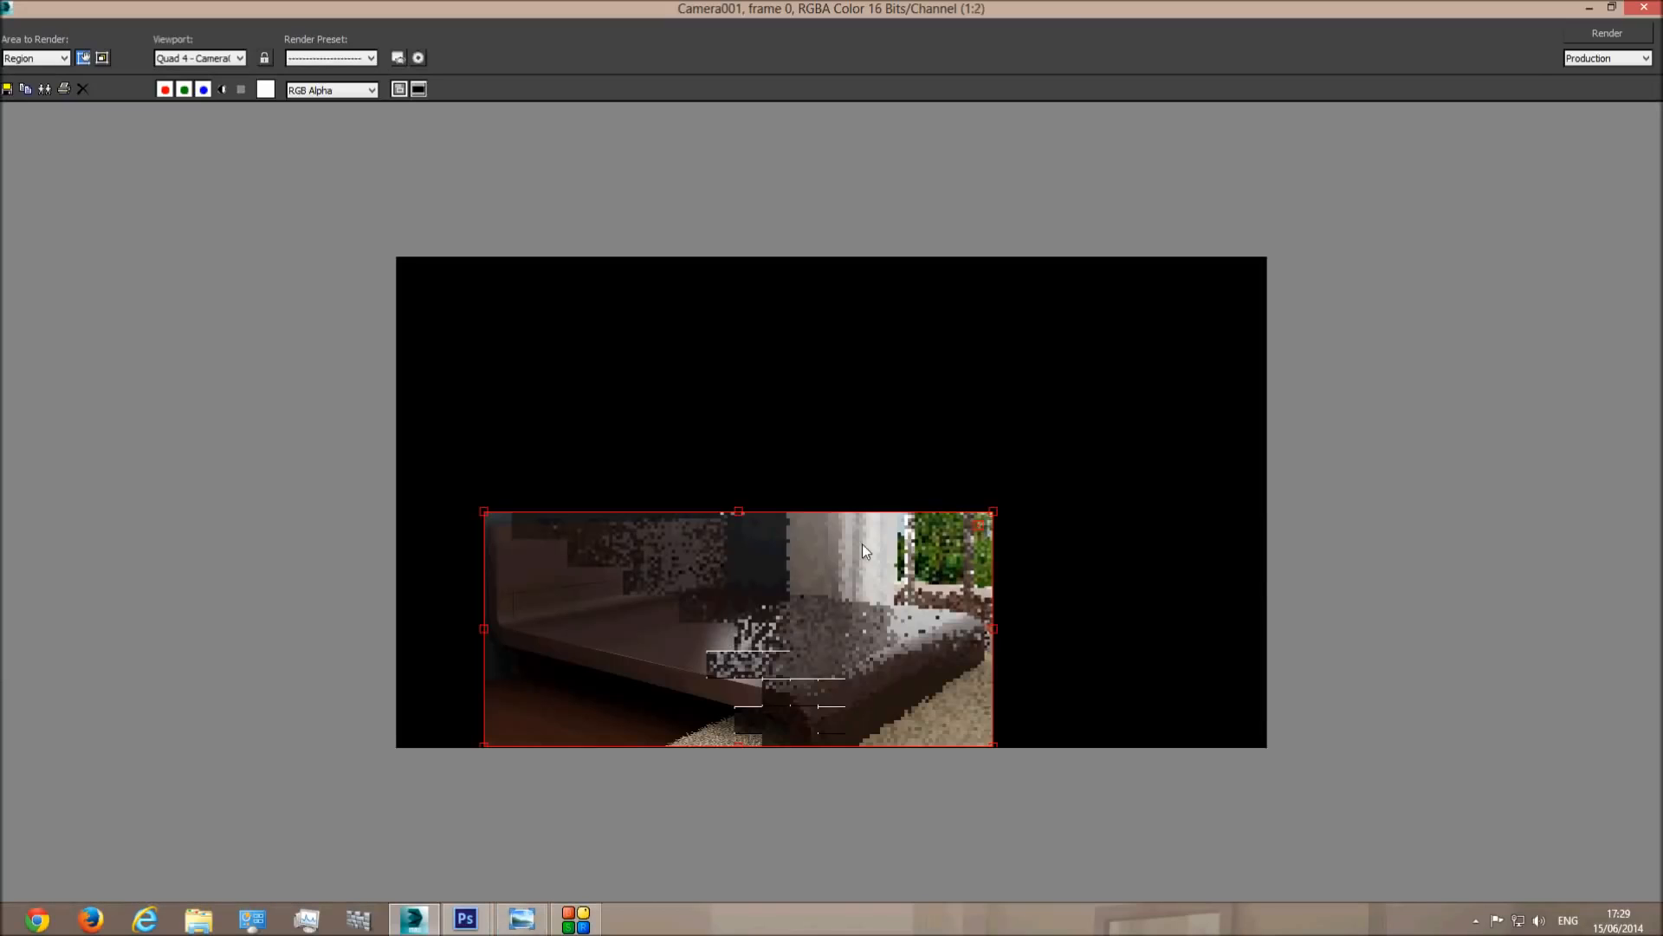
Restore the rendered frame to a smaller window, stop the running region render and close the frame.
double_click(936, 11)
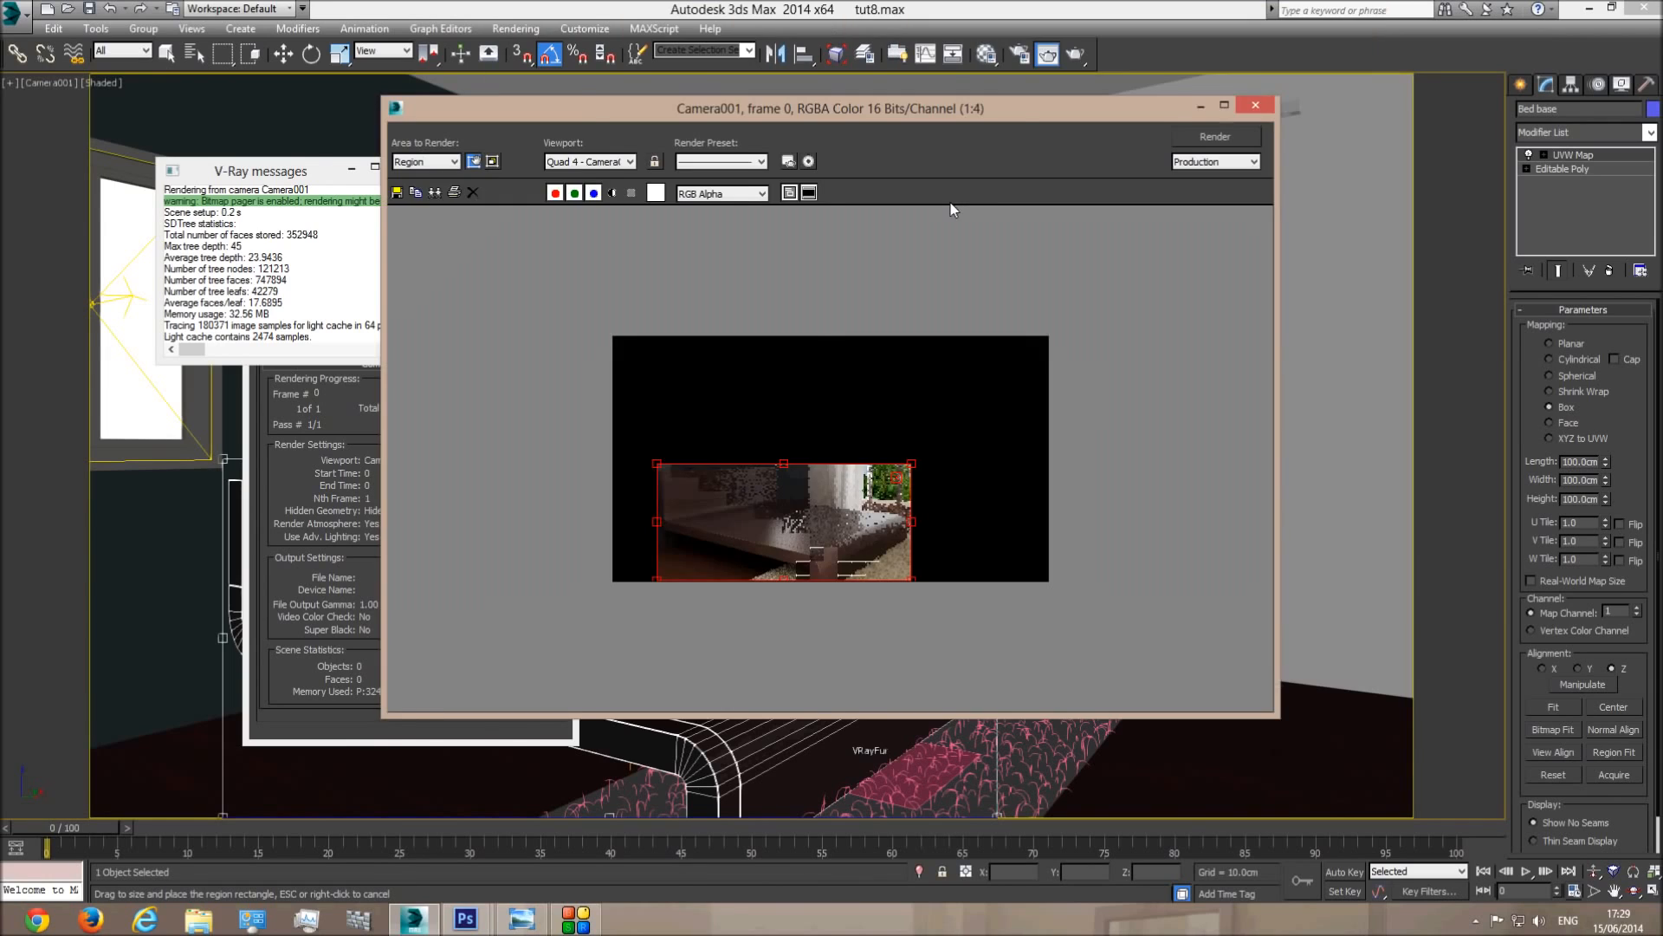
drag(953, 109, 1158, 134)
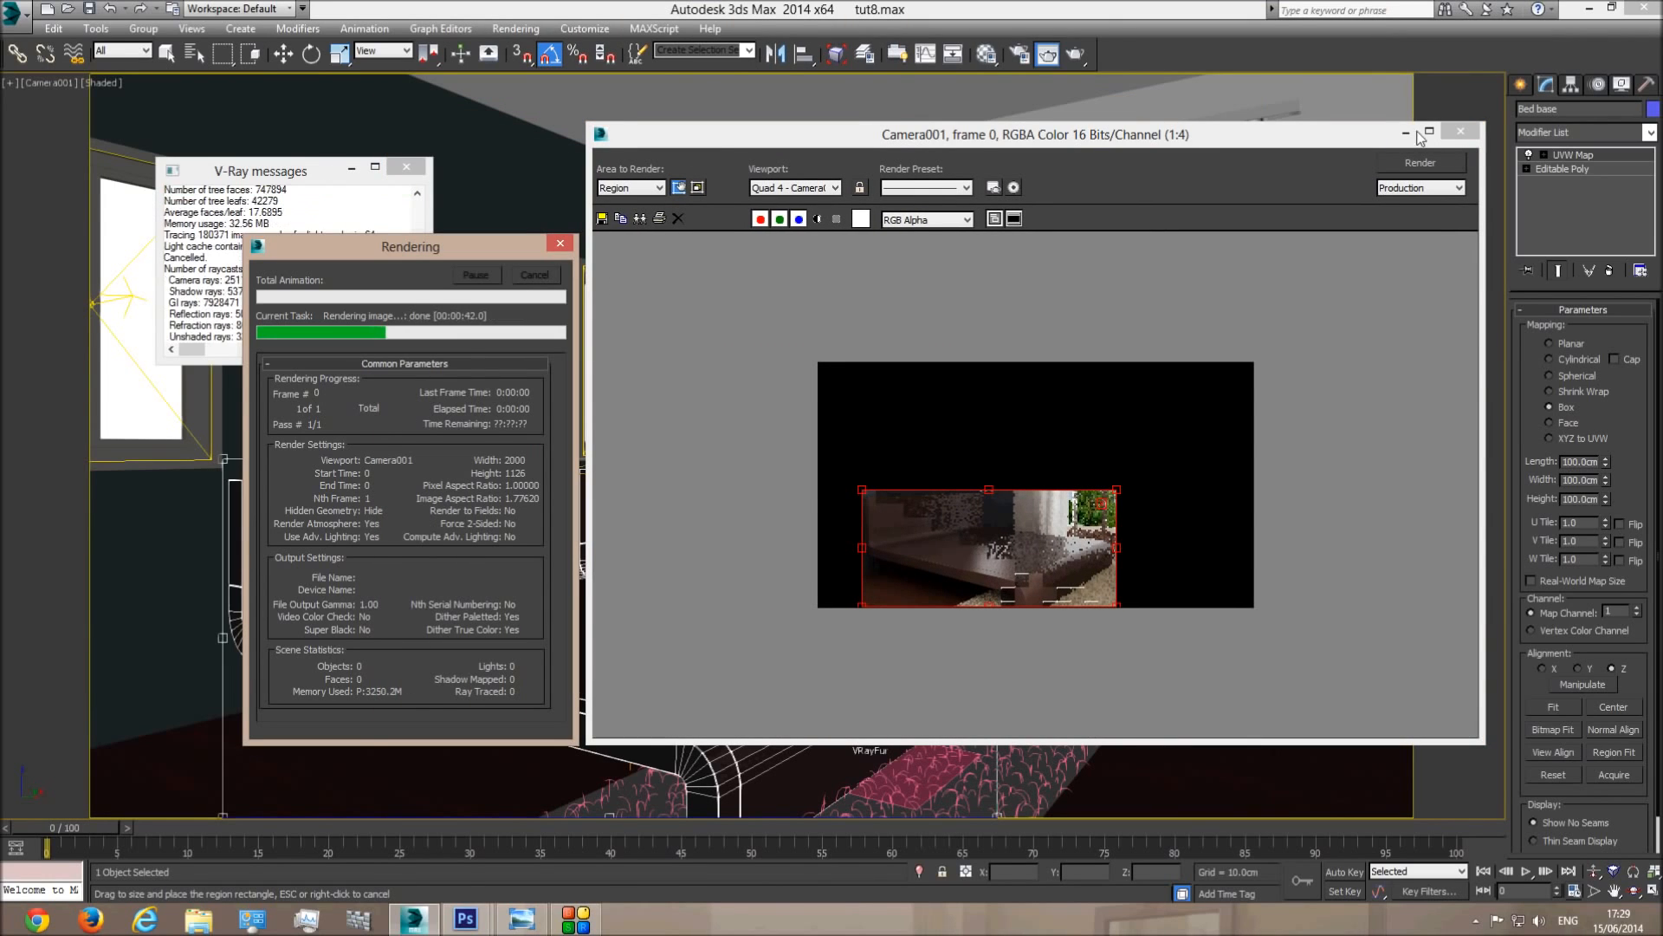
click(1461, 131)
click(986, 55)
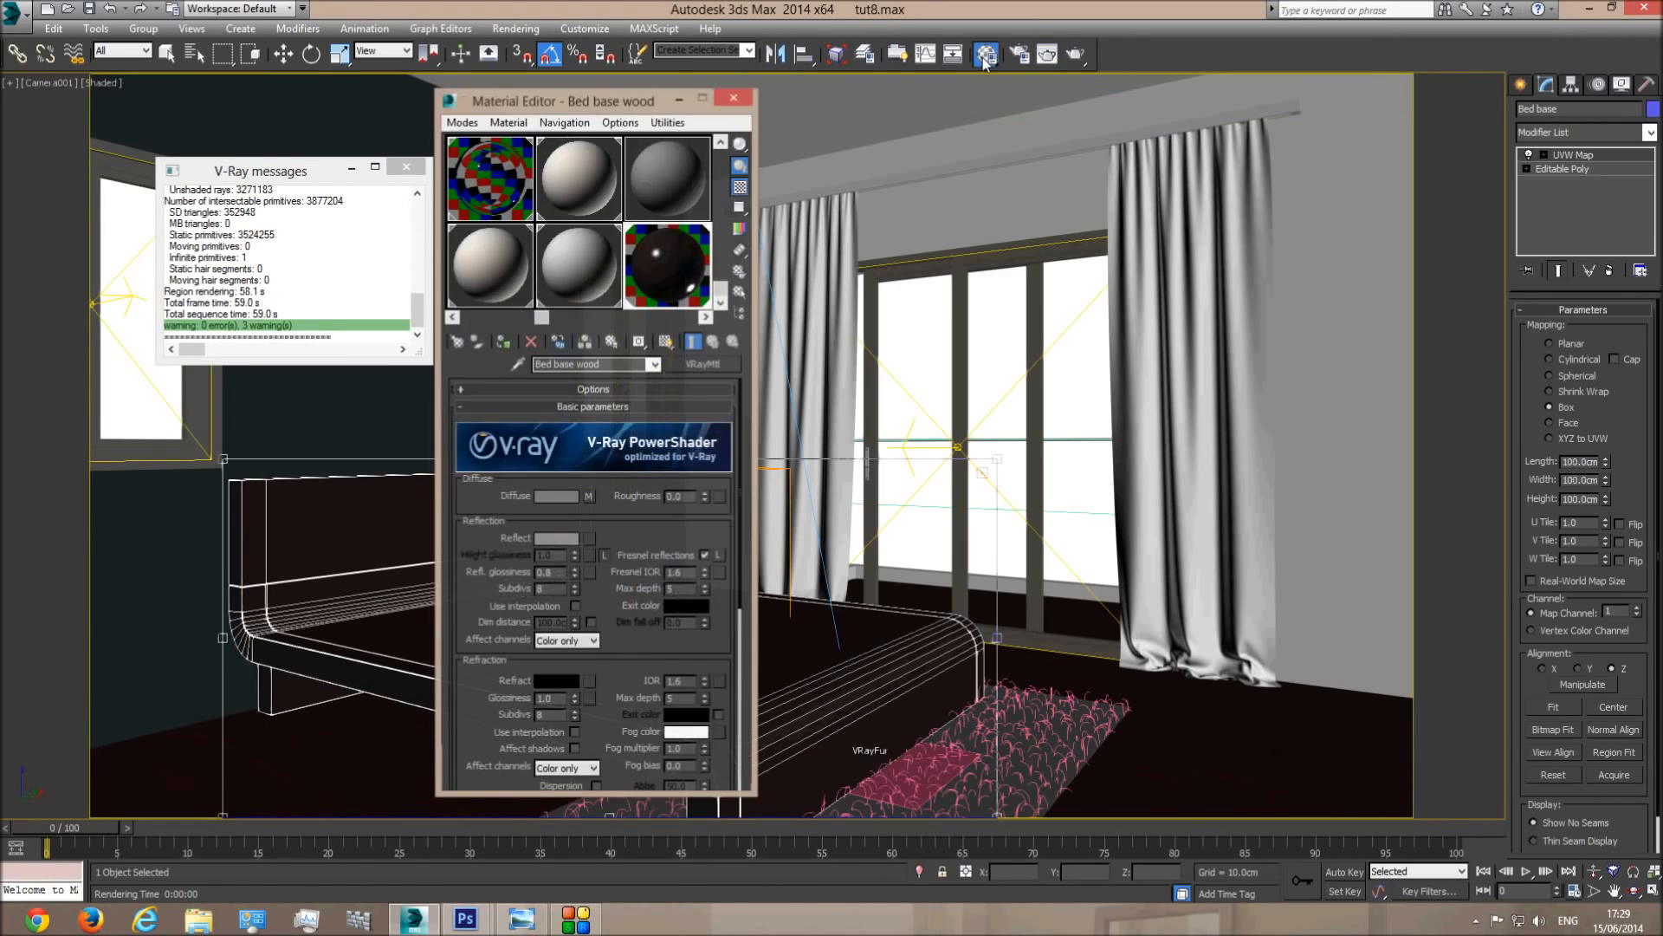
double_click(553, 592)
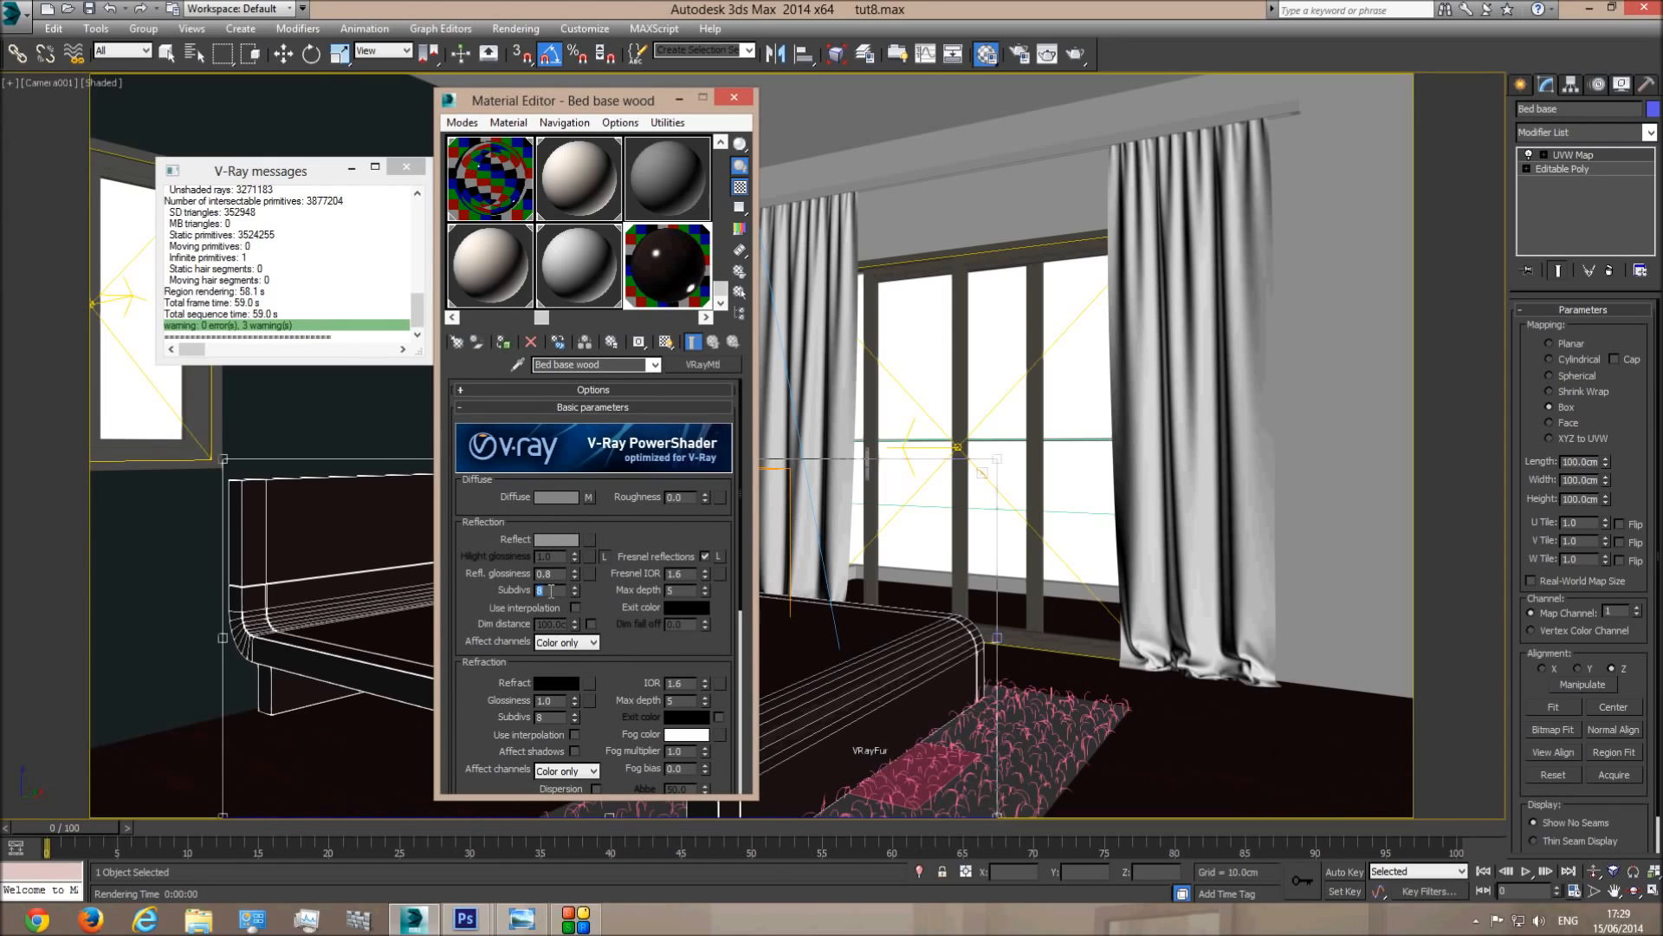
click(734, 97)
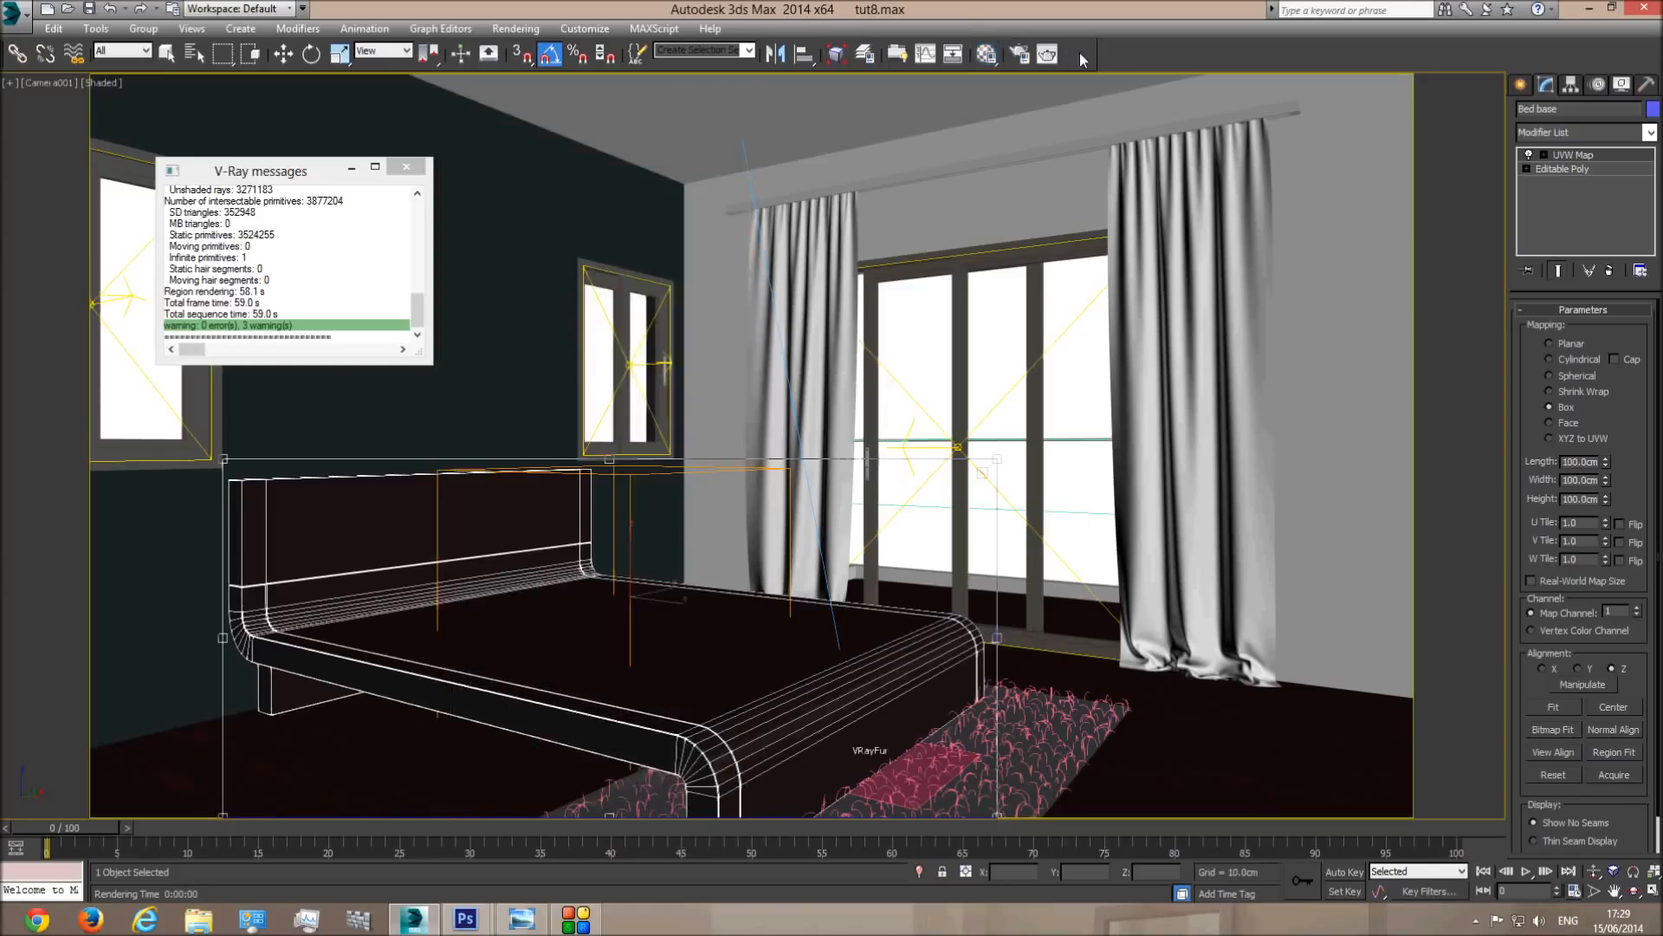
Reopen the last rendered frame and set its area to render back to View.
click(1081, 59)
click(620, 190)
click(618, 205)
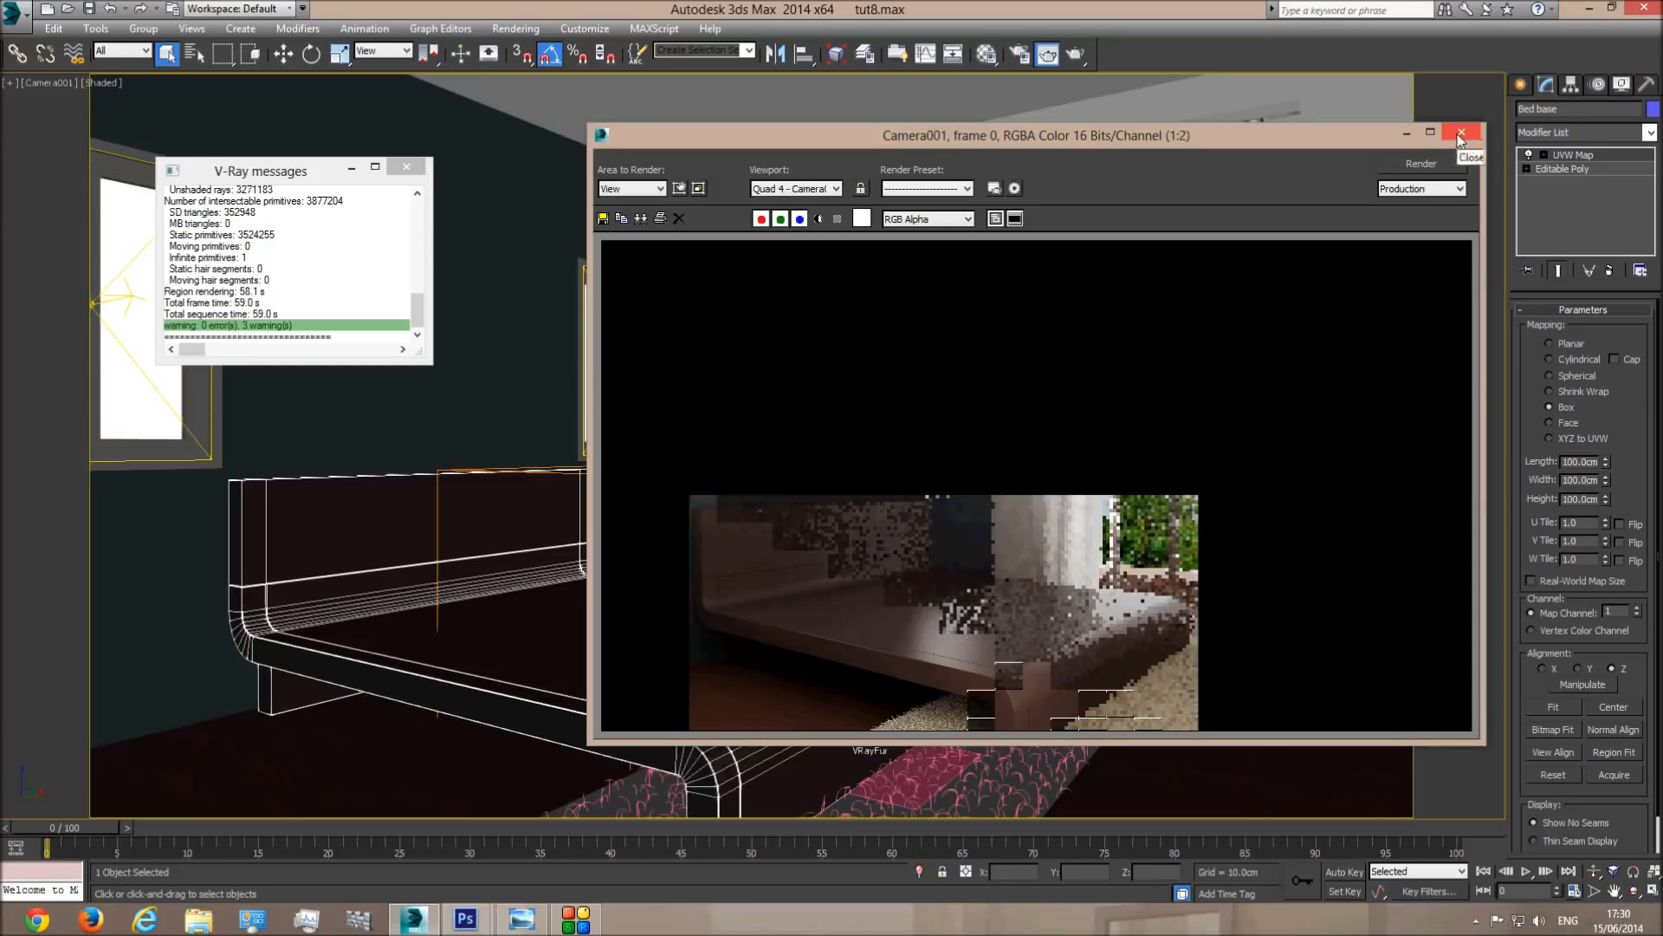
Inspect the headboard and base wood in the partial render up close against the reference bed photo.
scroll(979, 691, up, 1)
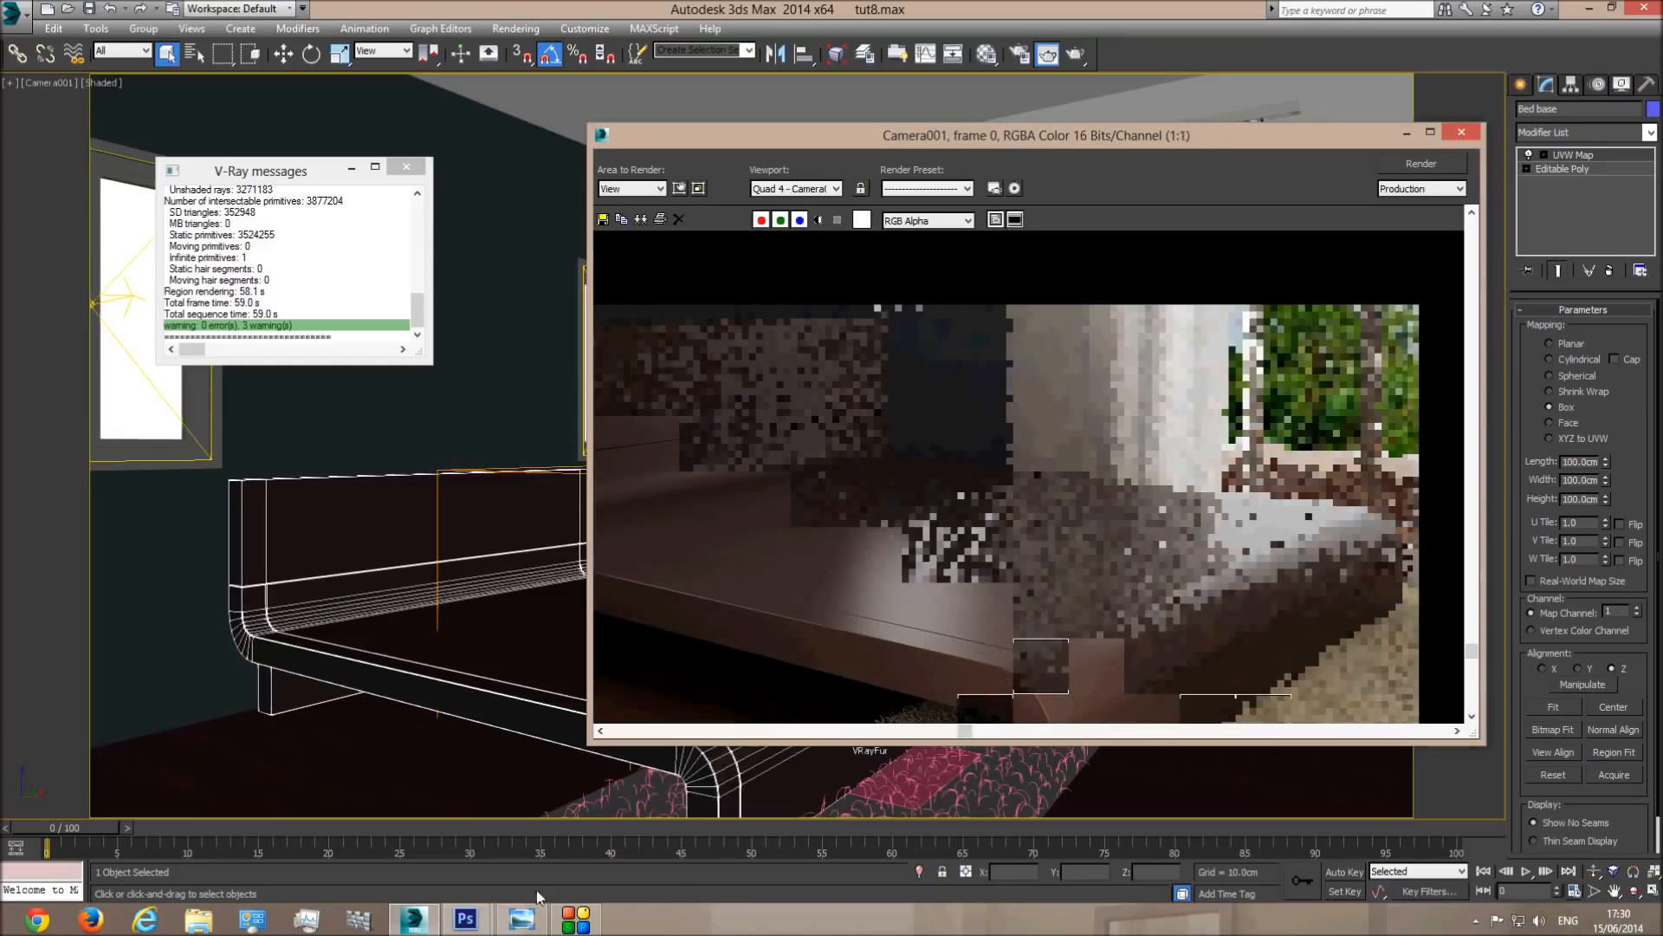
click(523, 920)
click(523, 920)
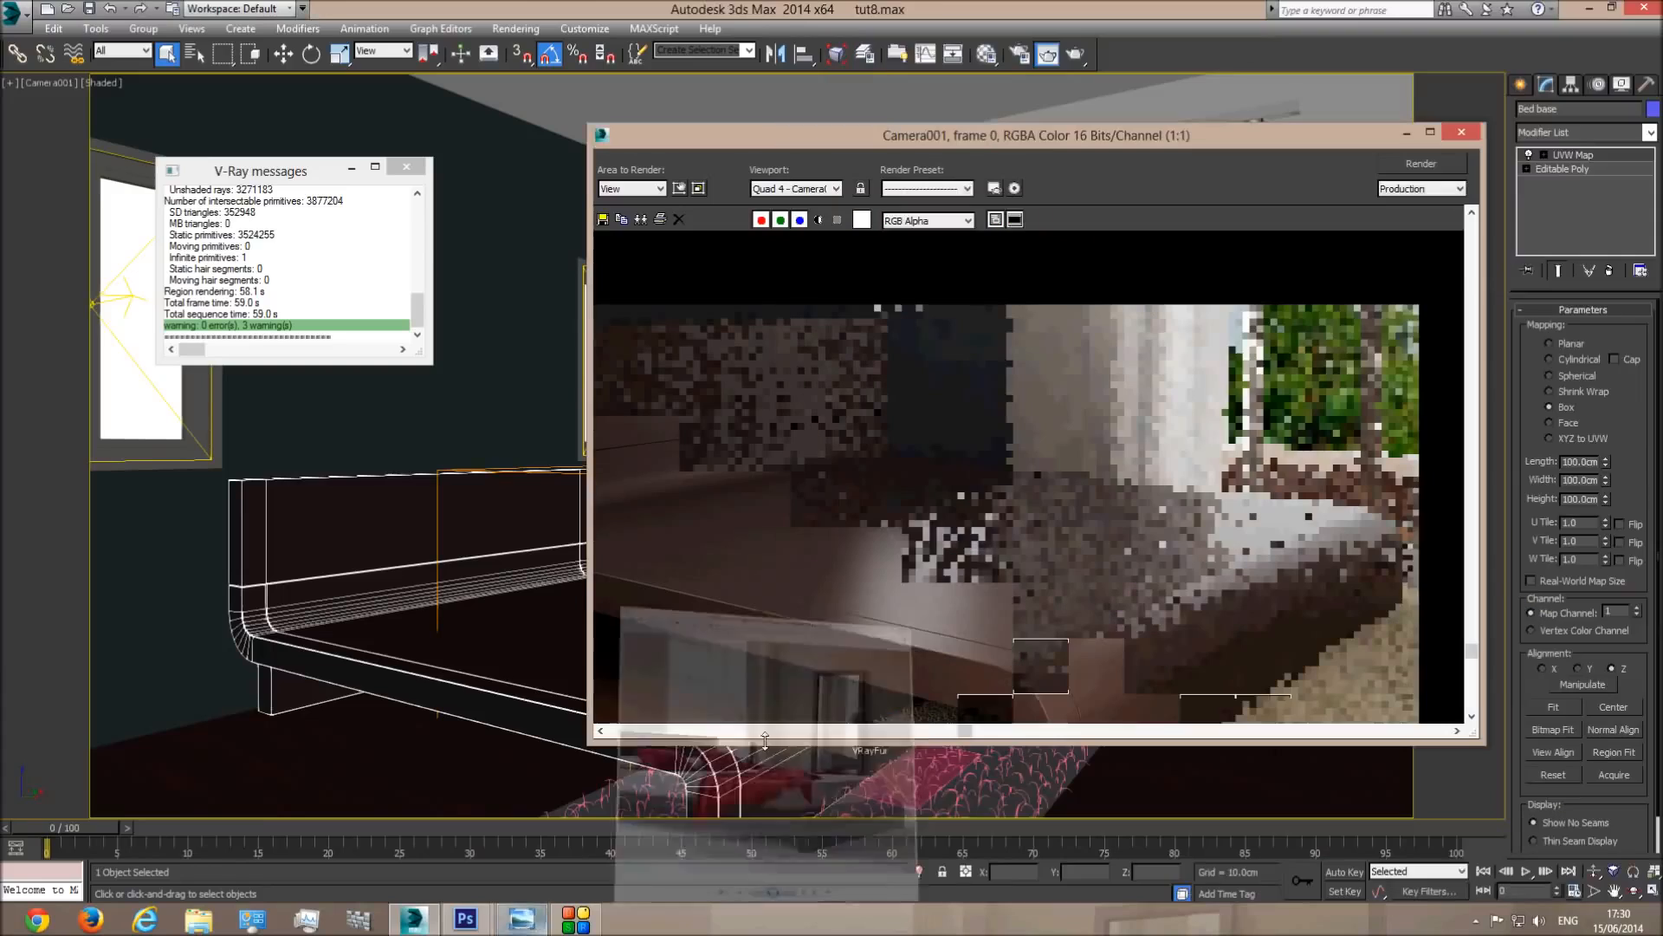
scroll(830, 573, down, 1)
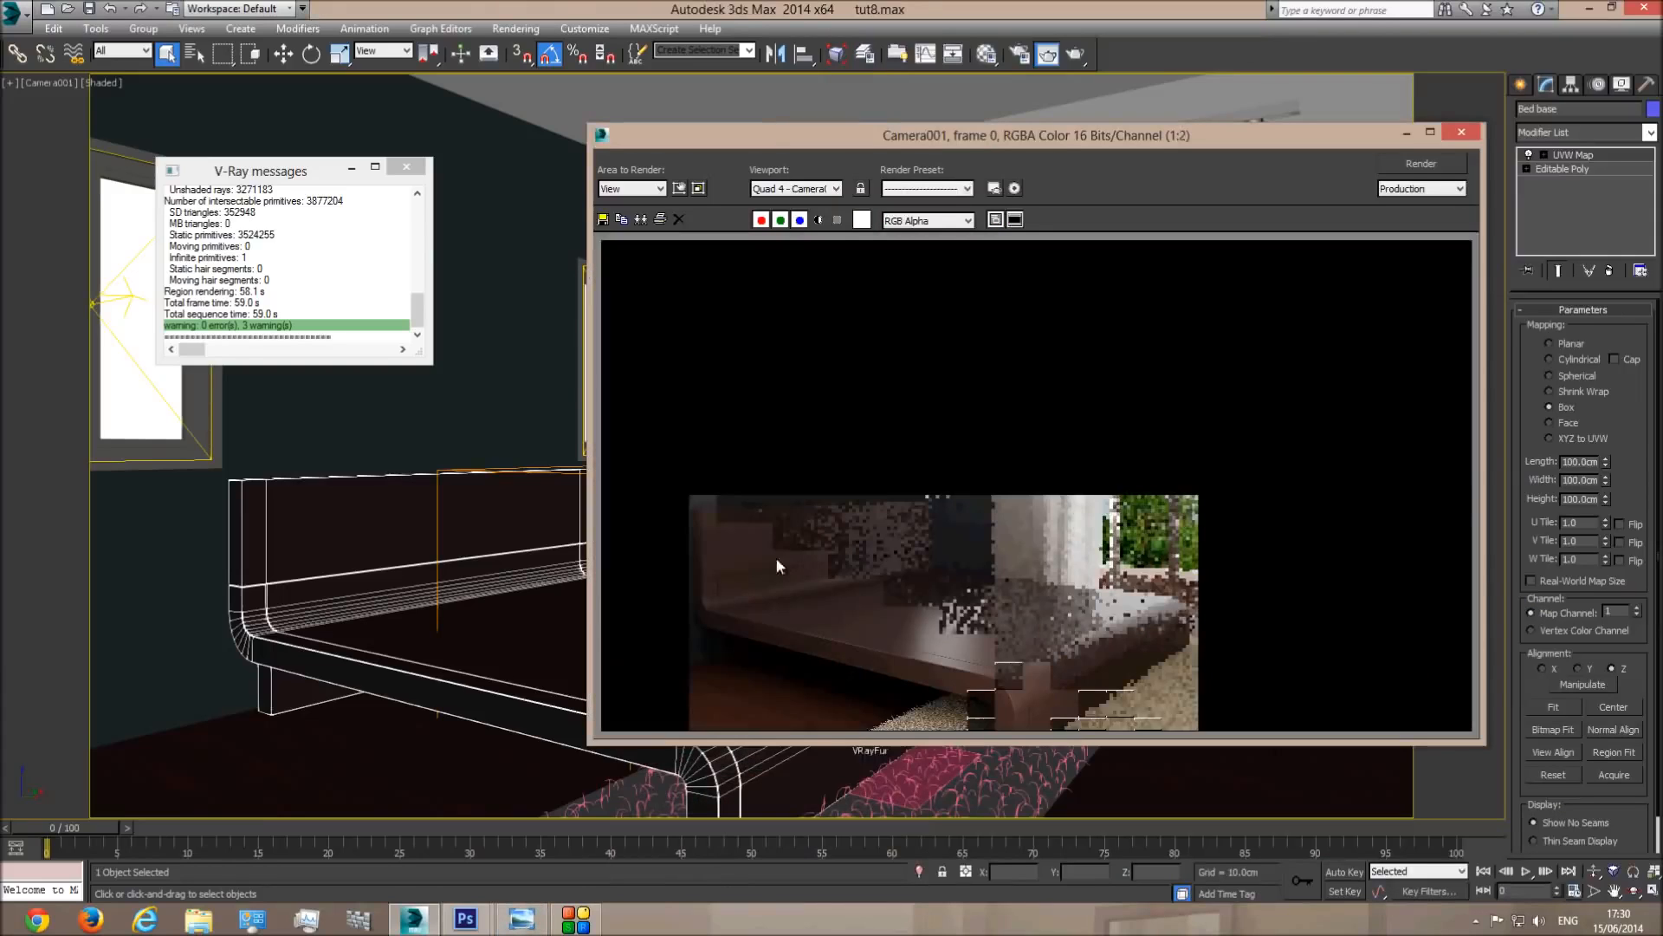
scroll(726, 605, up, 1)
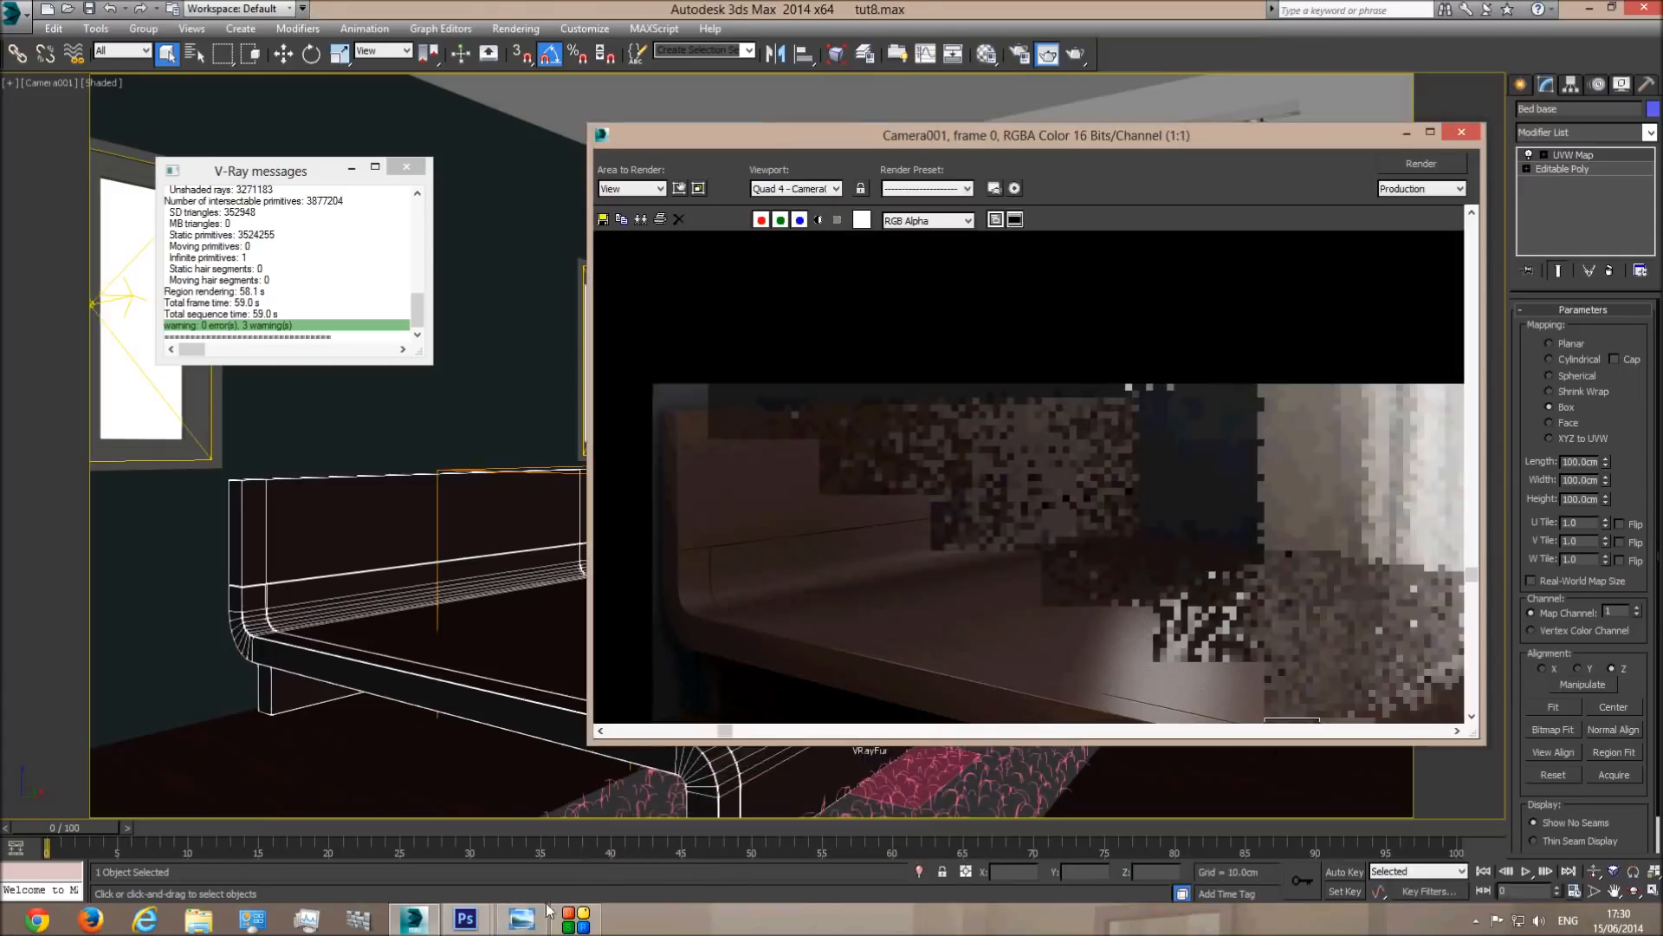
Compare the wood colour in the partial render with the dark bed frame in the reference photo.
click(523, 920)
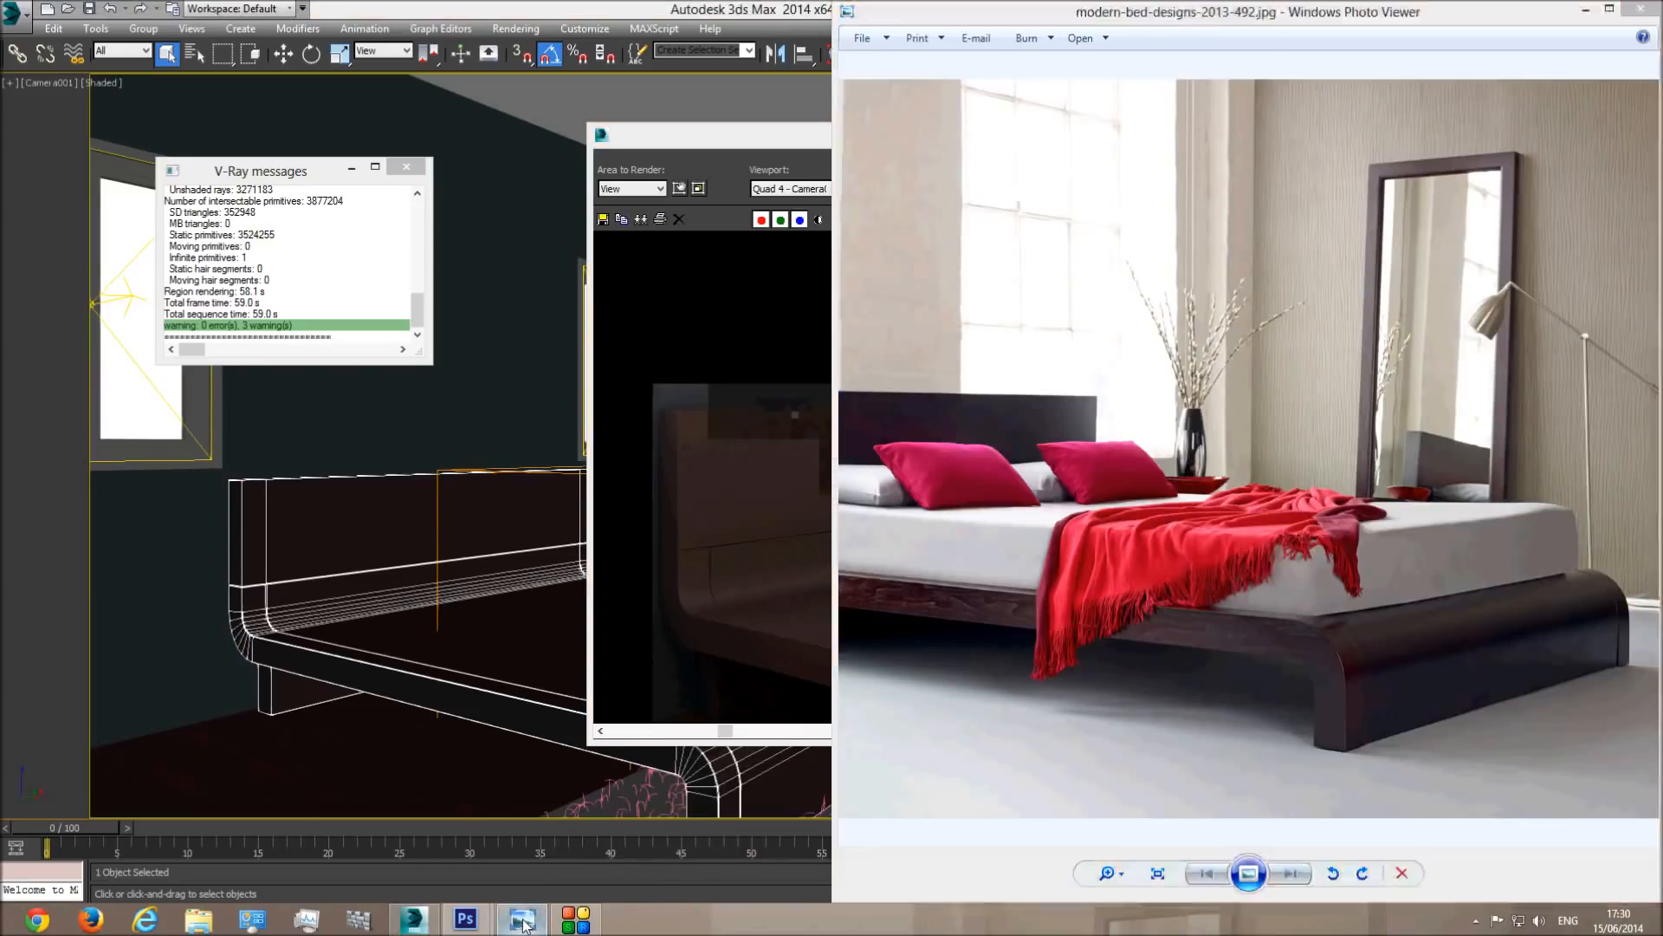
click(523, 920)
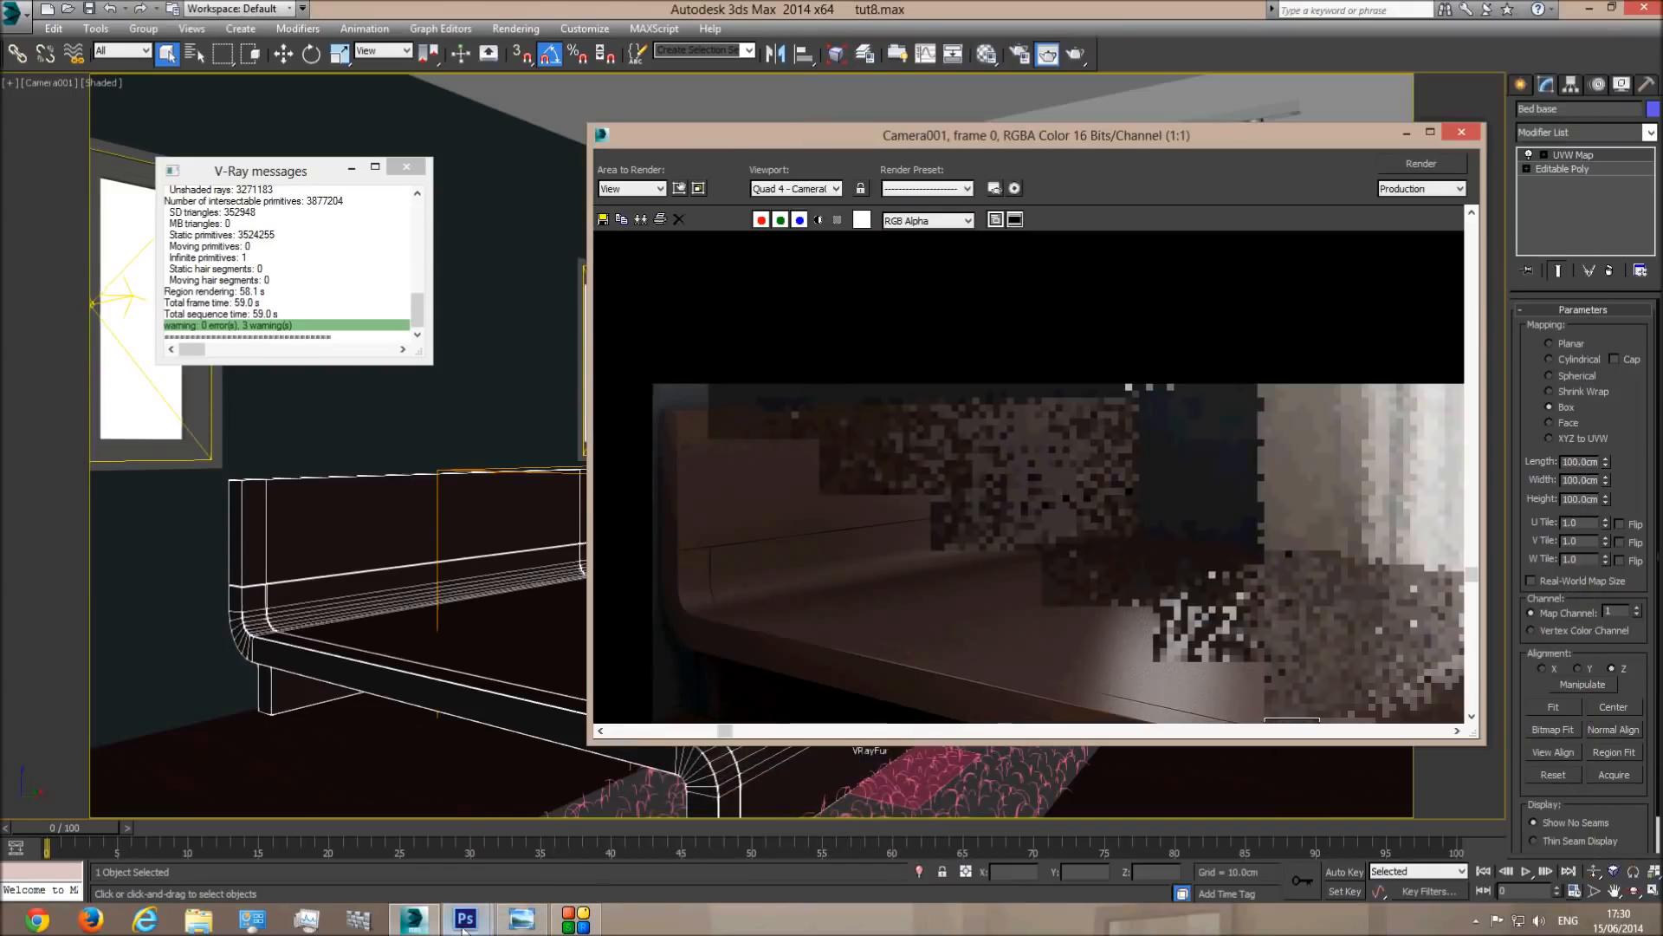
click(521, 920)
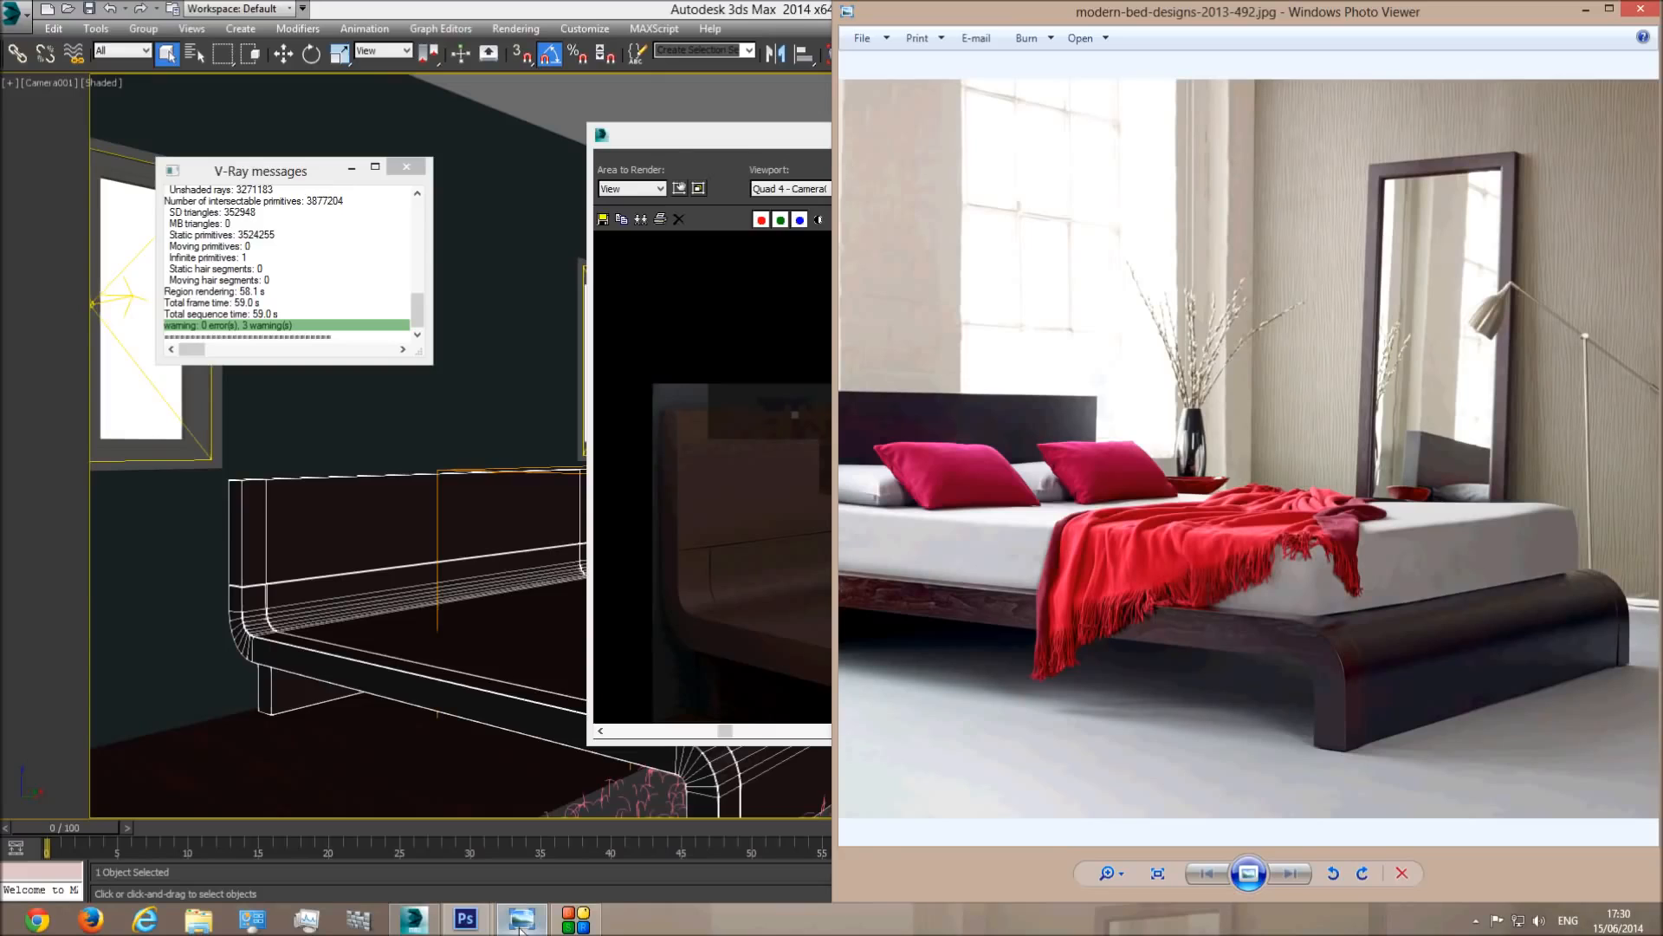
click(521, 920)
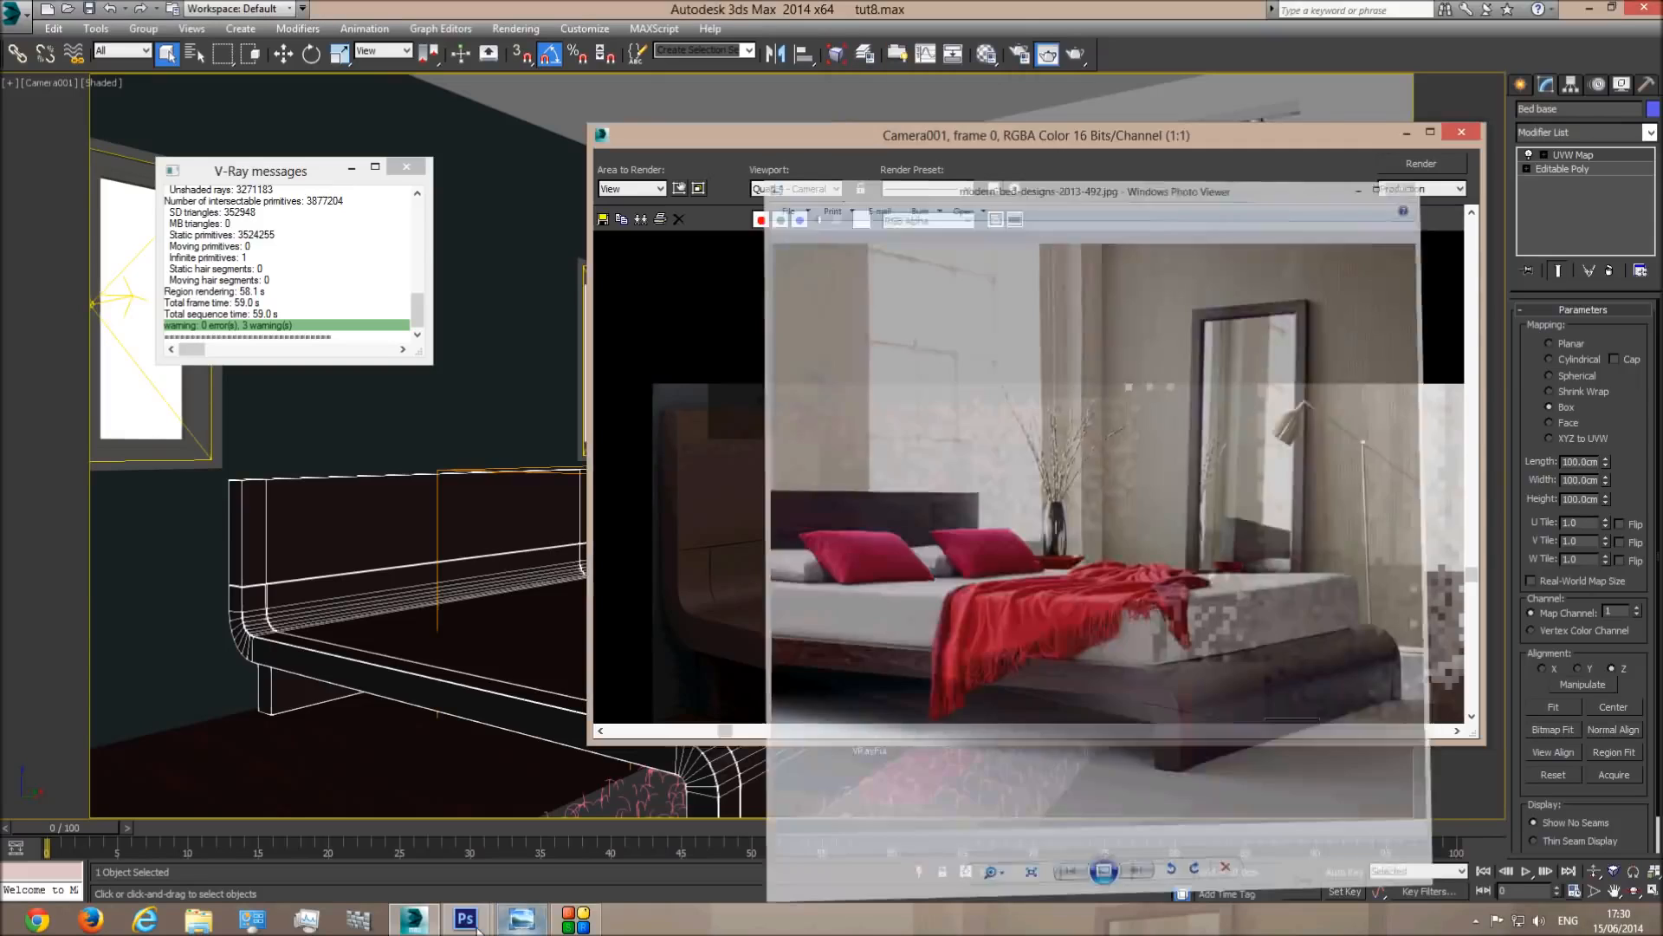
Switch to Photoshop, darken the wood.png texture with a Brightness of -10, and save the file.
mouse_move(468, 920)
click(425, 834)
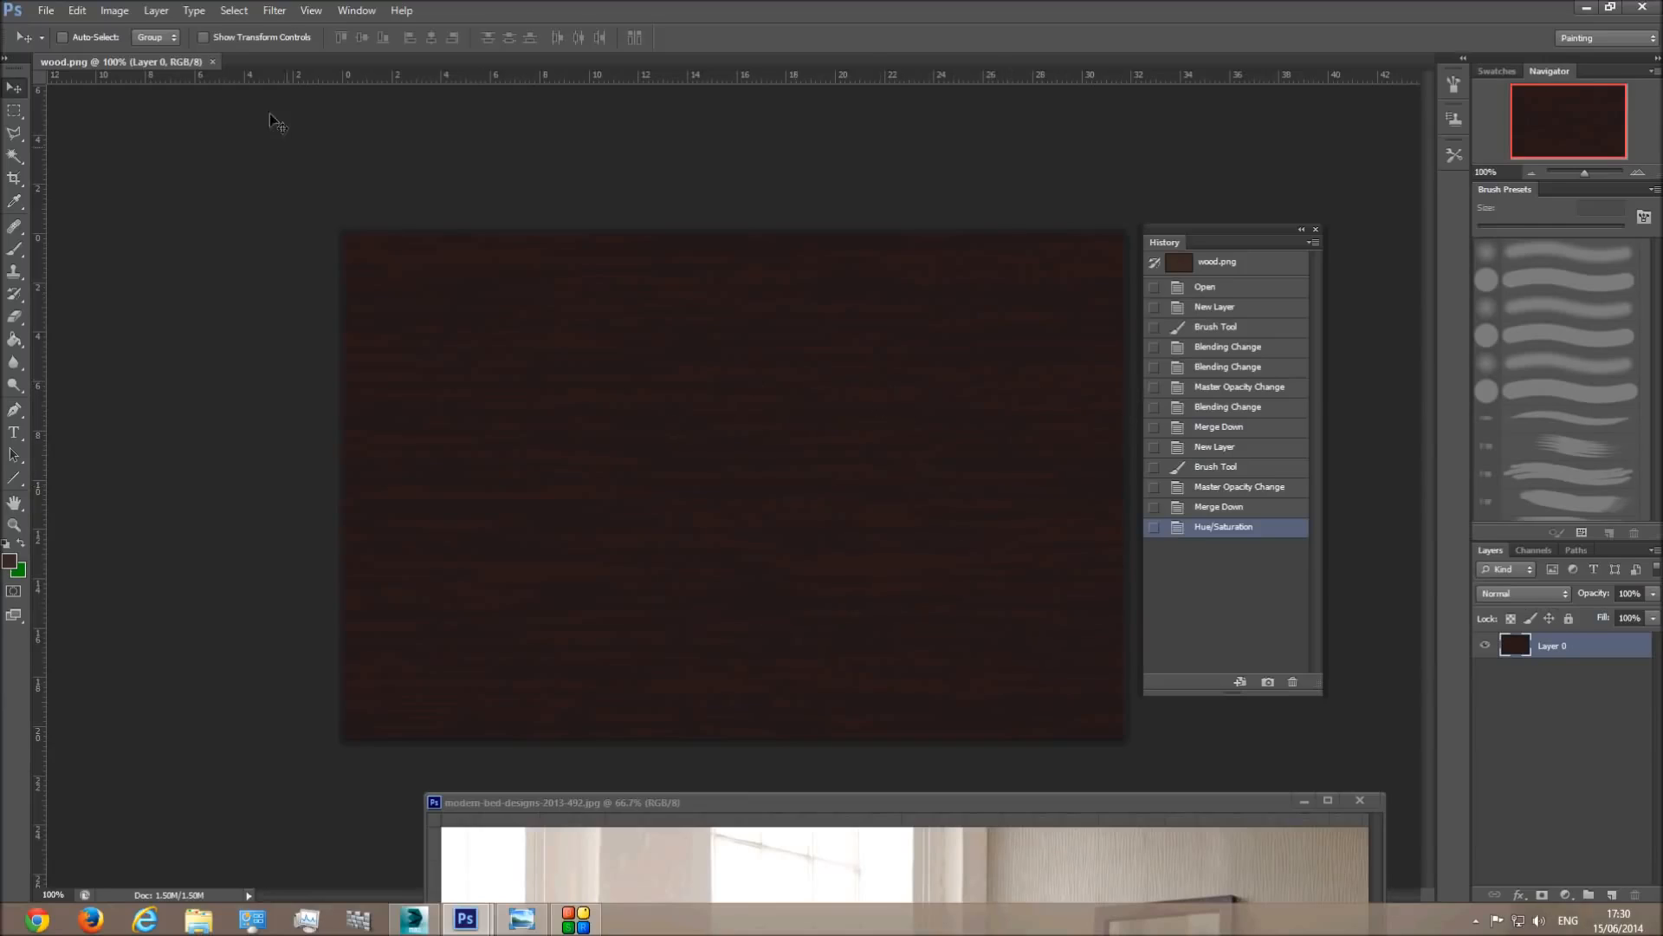
click(121, 13)
mouse_move(178, 57)
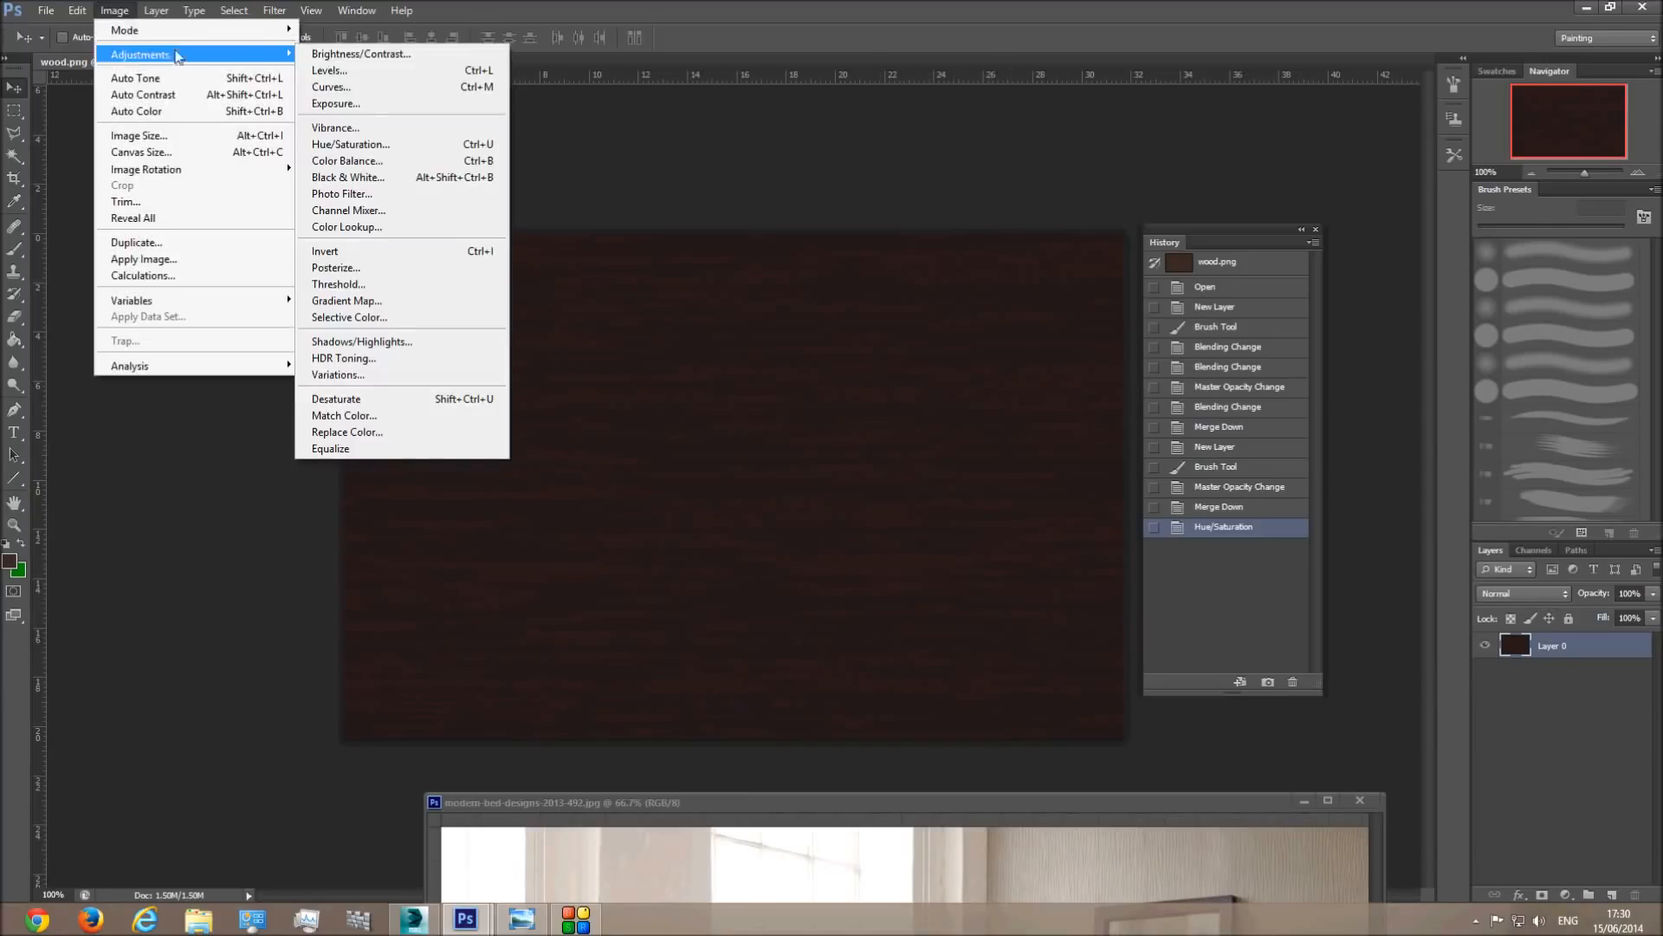
click(352, 54)
text(-10)
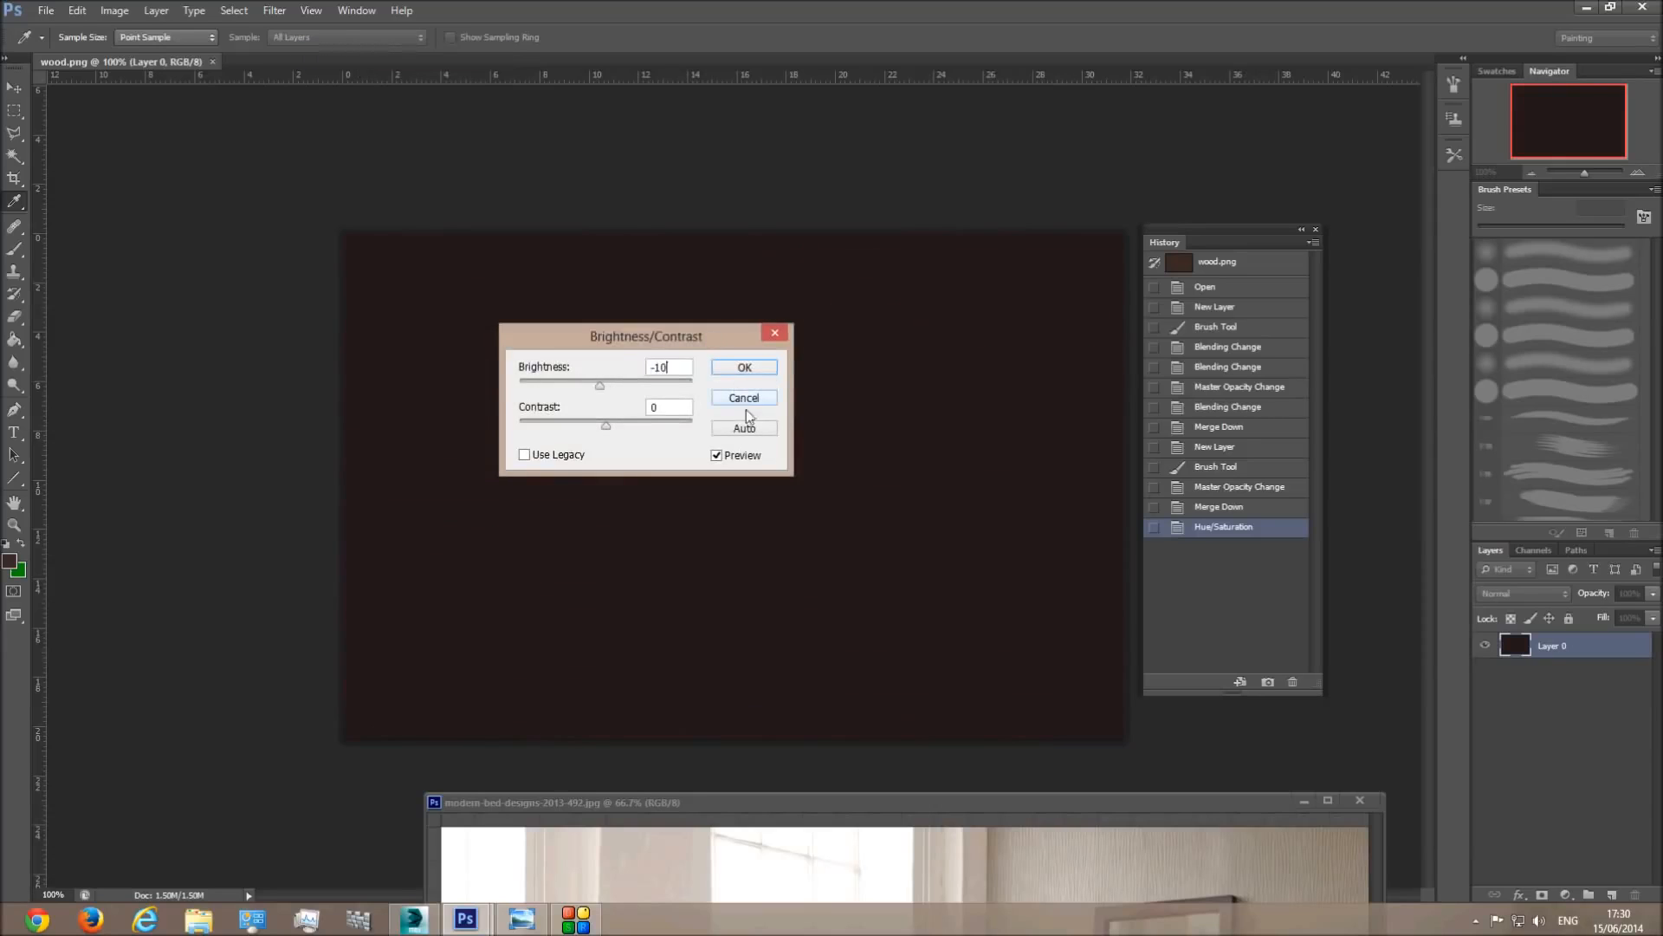
click(717, 456)
drag(675, 367, 661, 369)
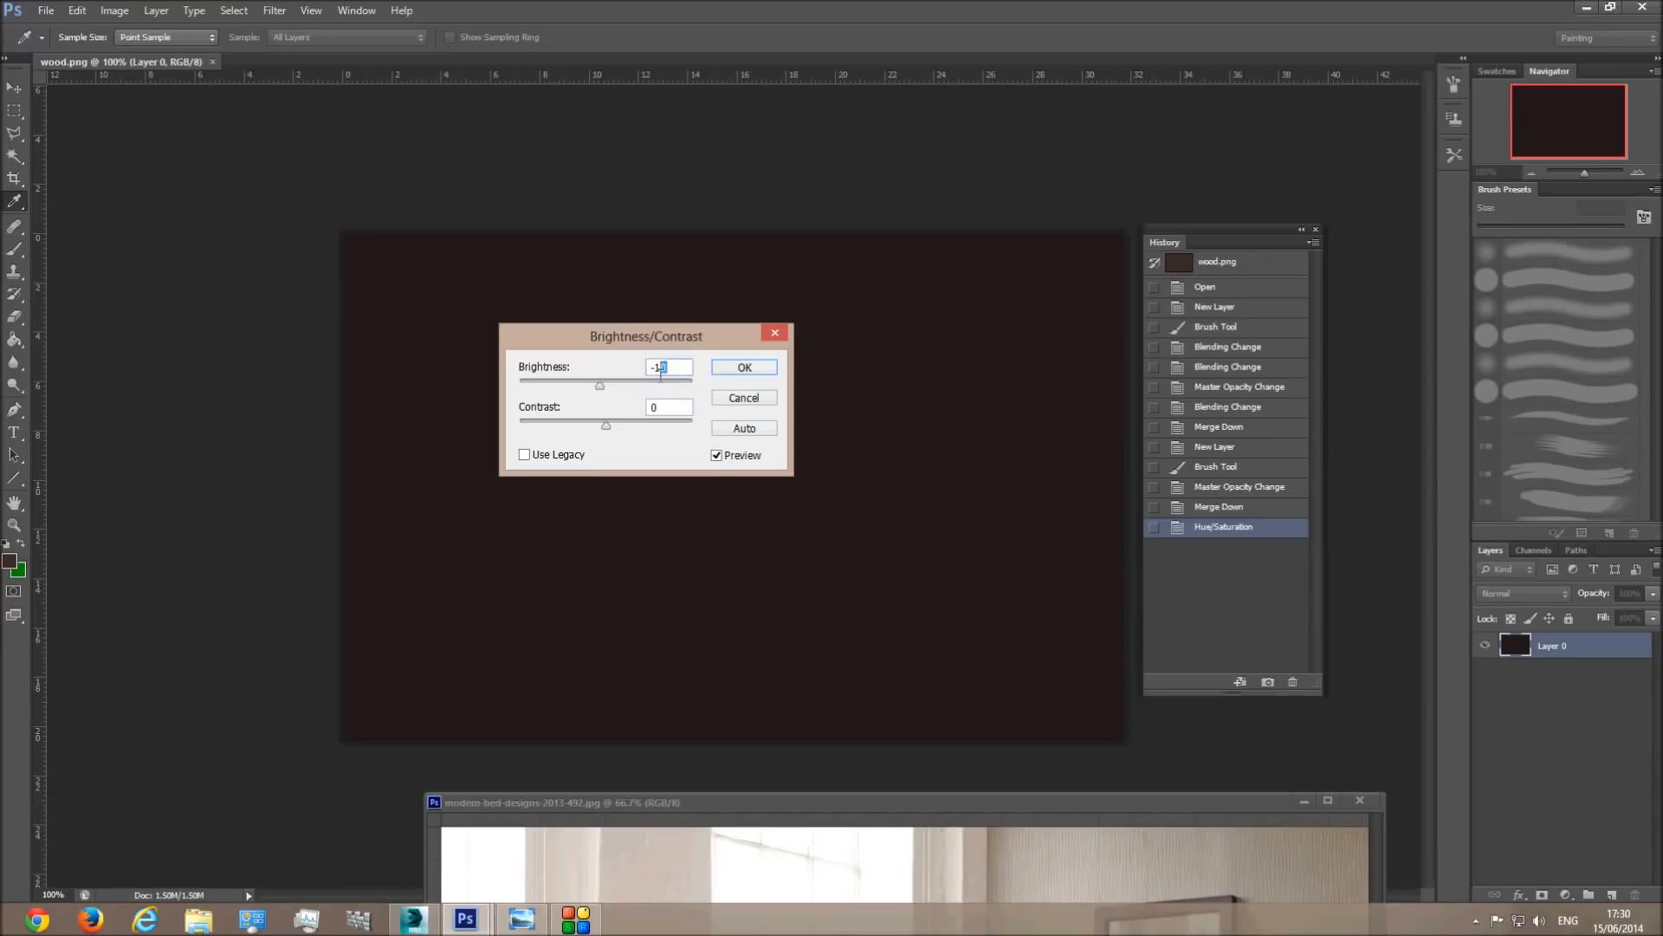
click(744, 367)
key(v)
key(ctrl+s)
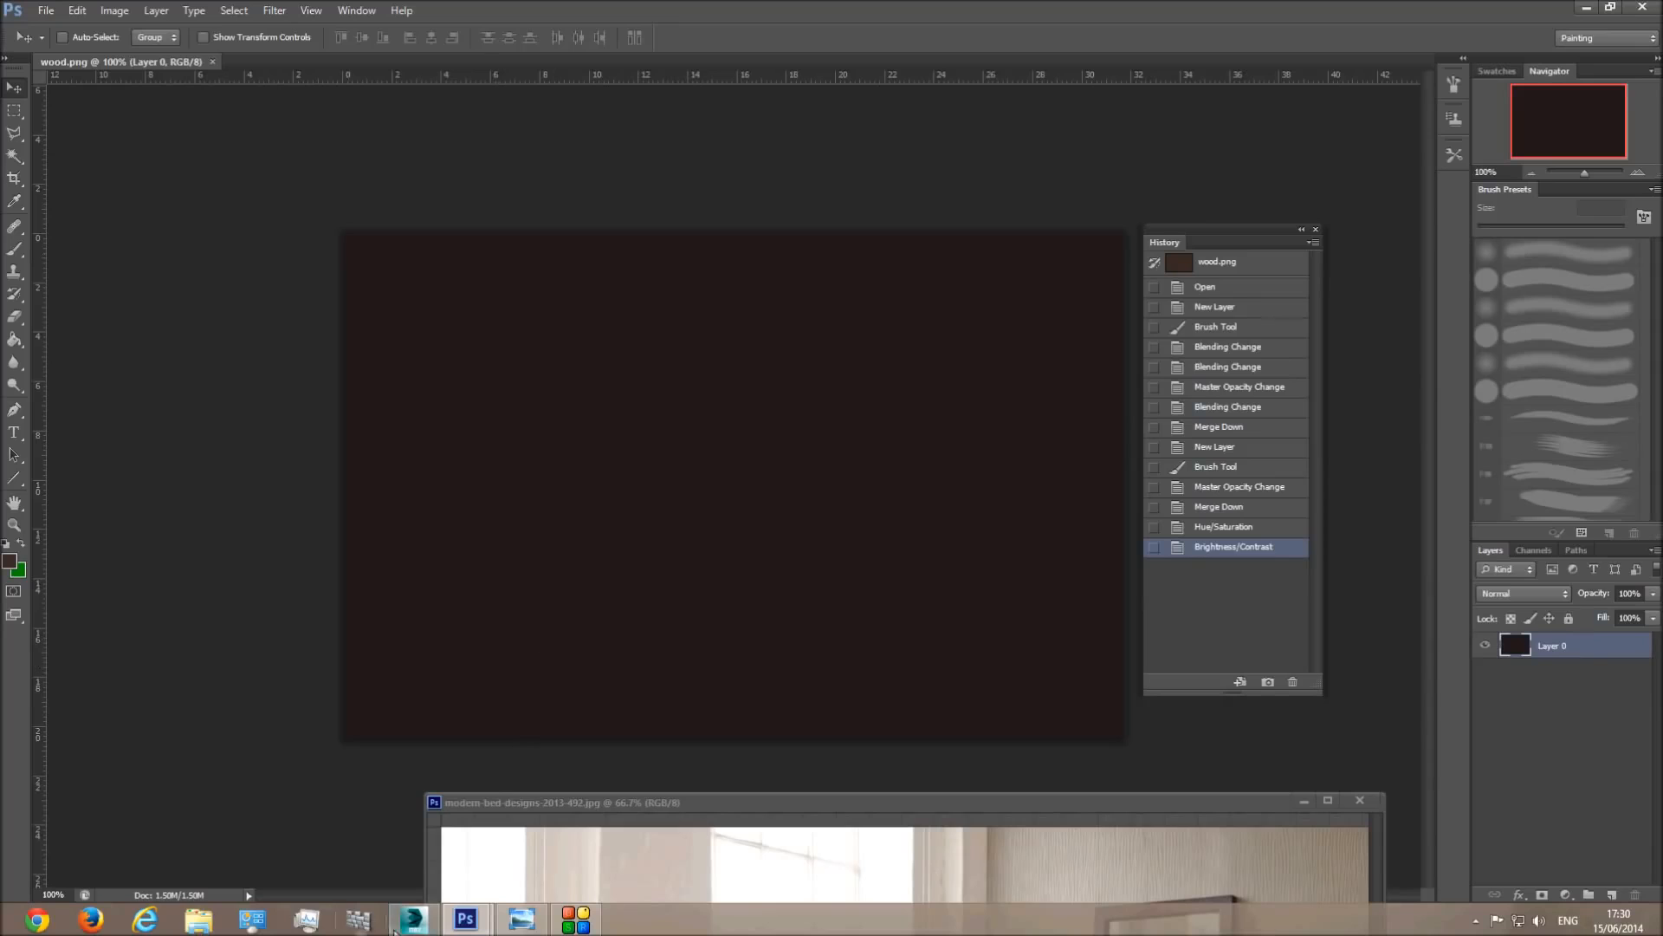
Return to 3ds Max and check the whole partial bed render at half size against the reference photo's bed base.
click(409, 920)
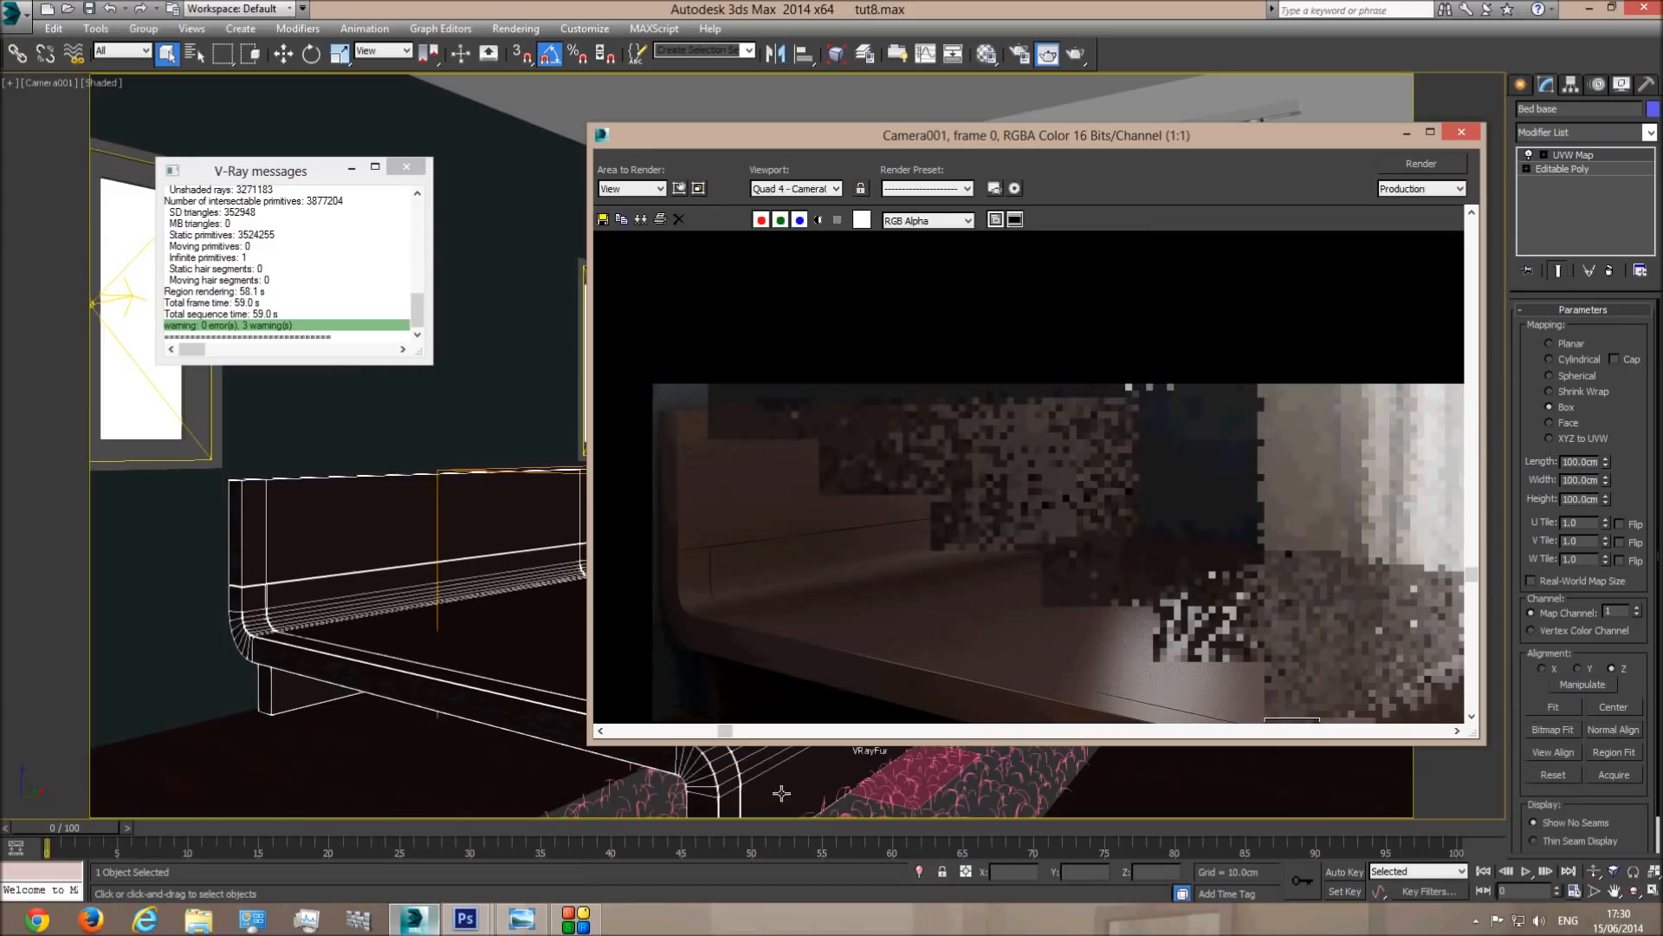
click(458, 548)
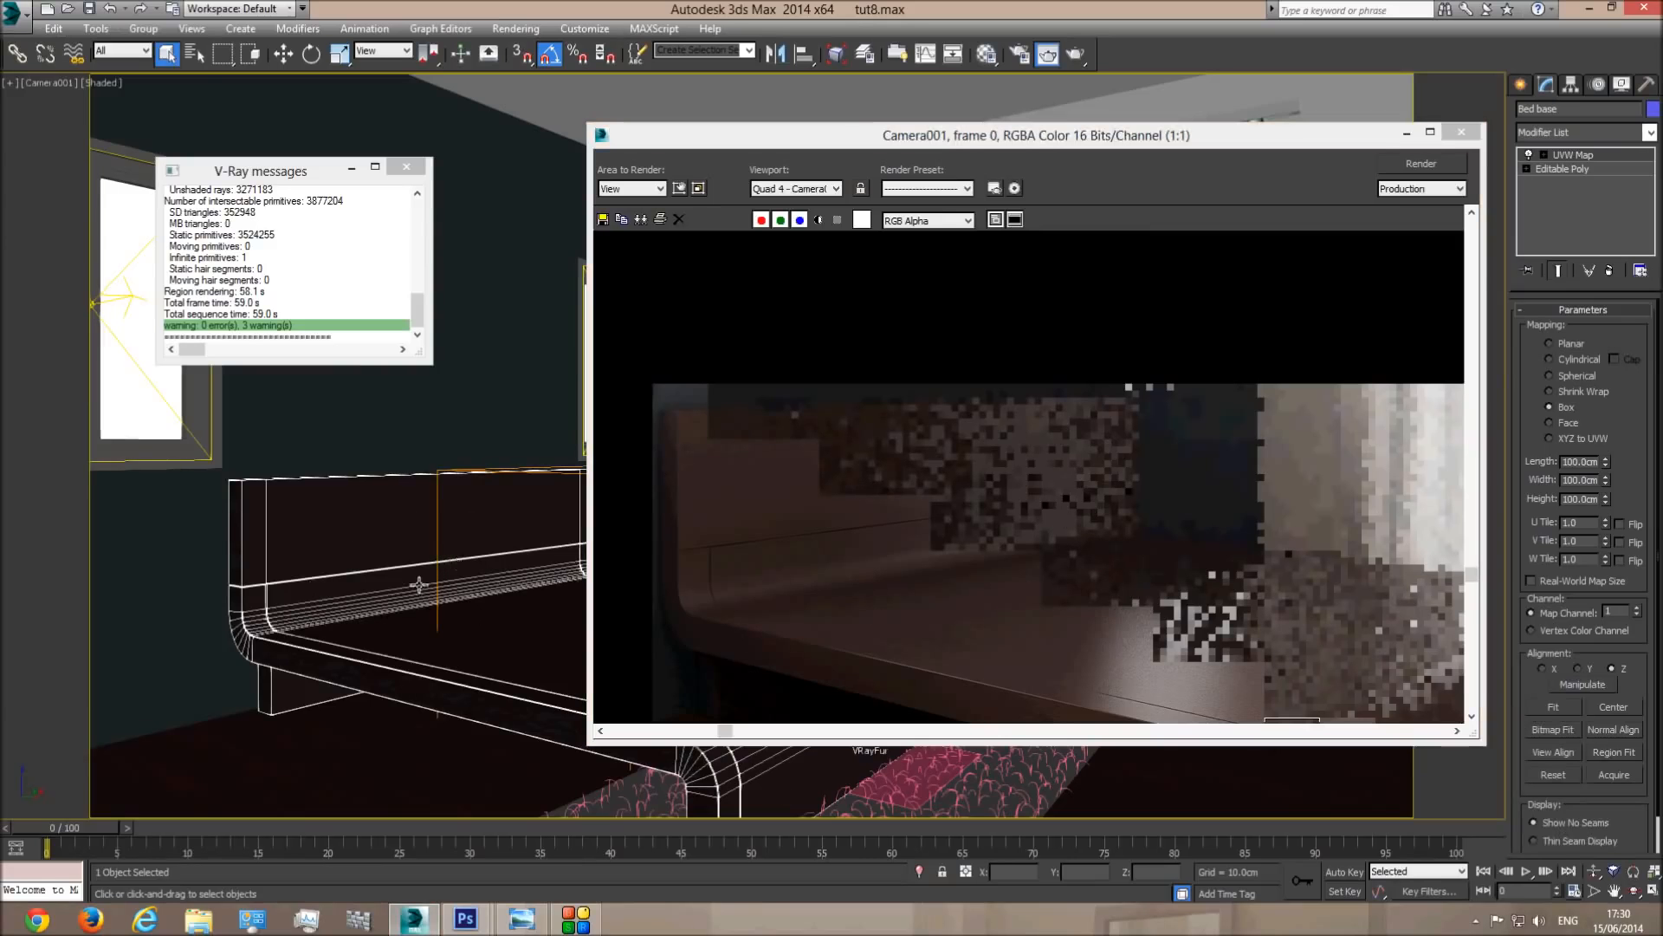
click(1094, 476)
scroll(1094, 476, down, 1)
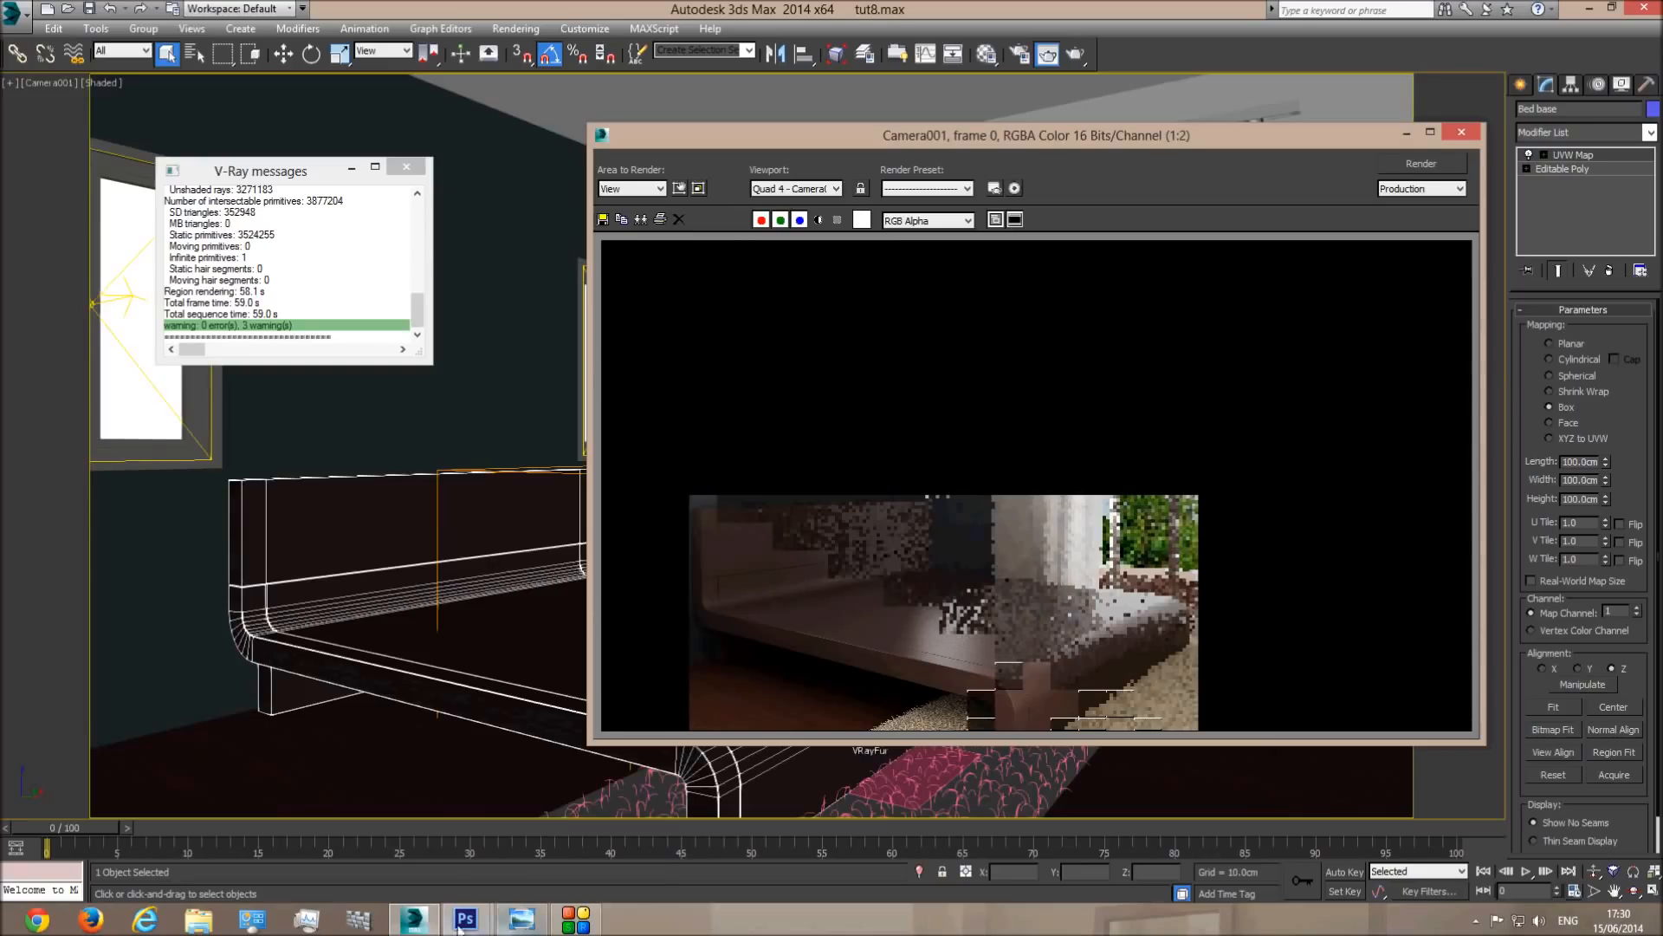
click(524, 920)
drag(1271, 606, 1309, 563)
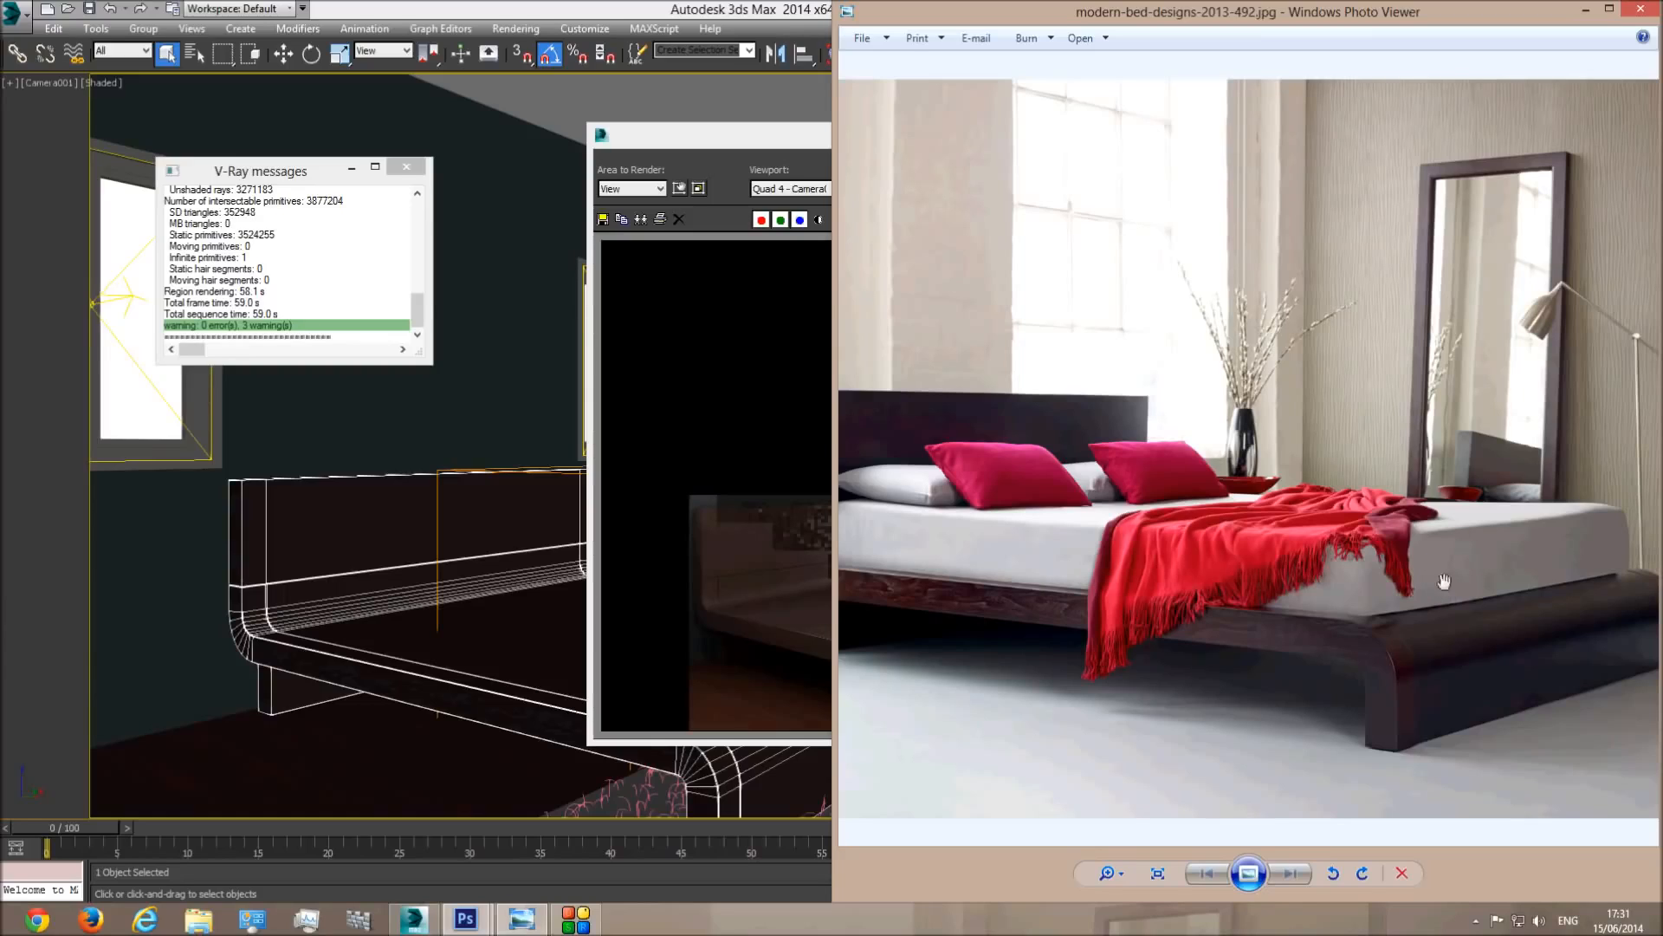
drag(1032, 572, 1051, 573)
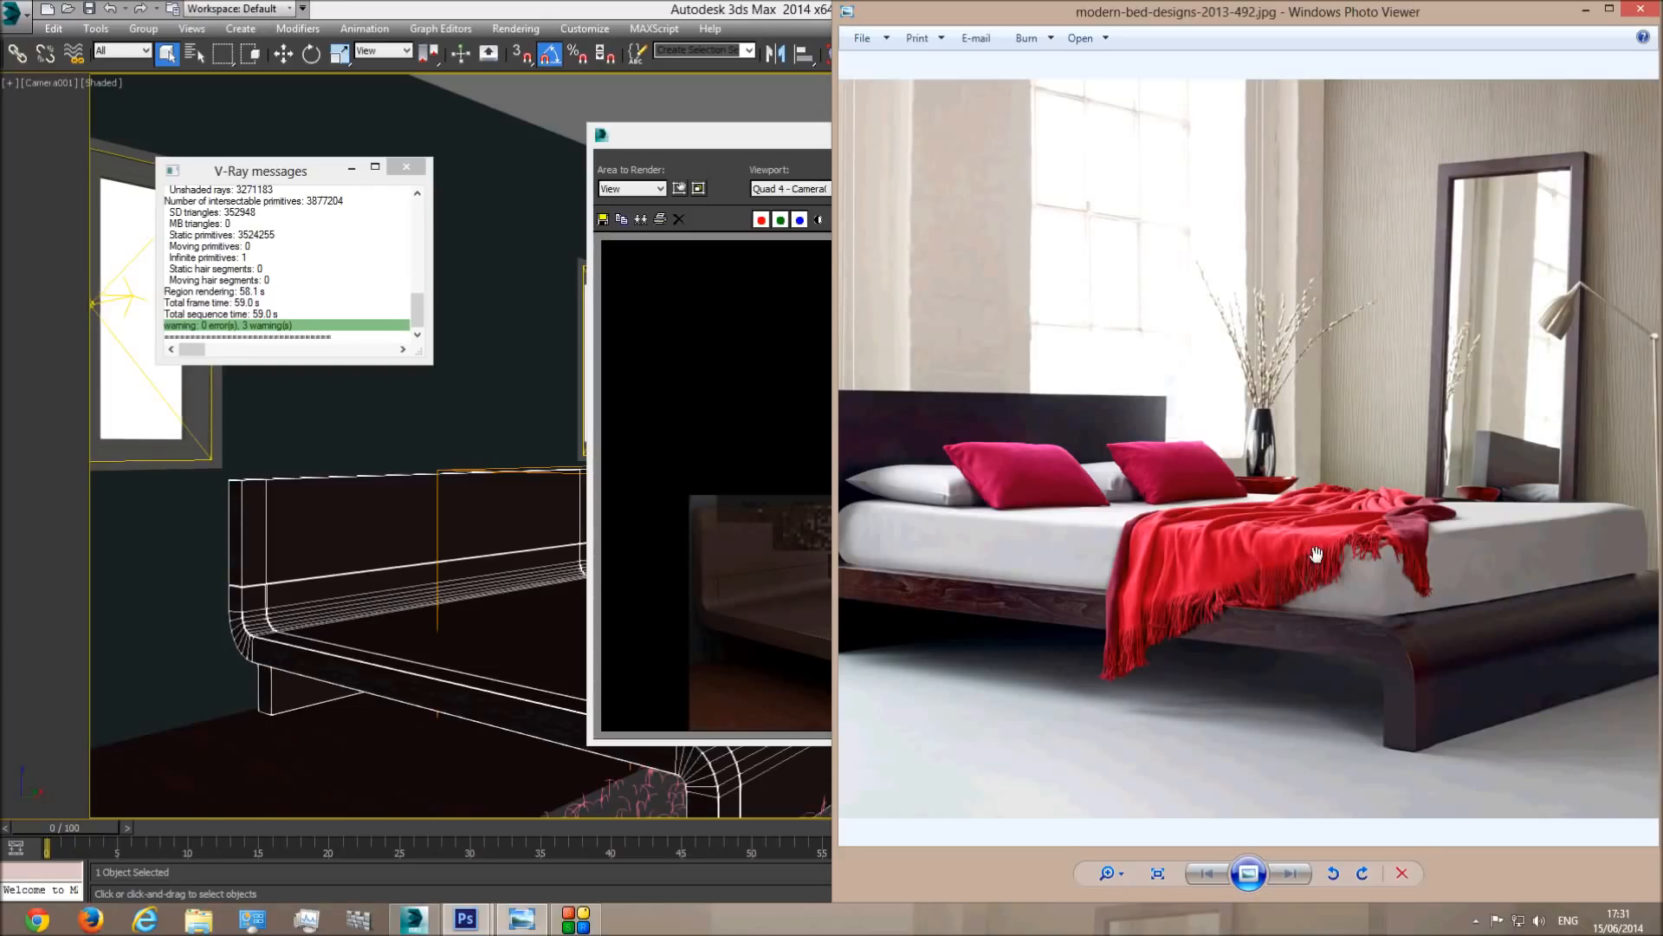
Start a new production render of the full camera view with the darkened wood texture.
click(802, 140)
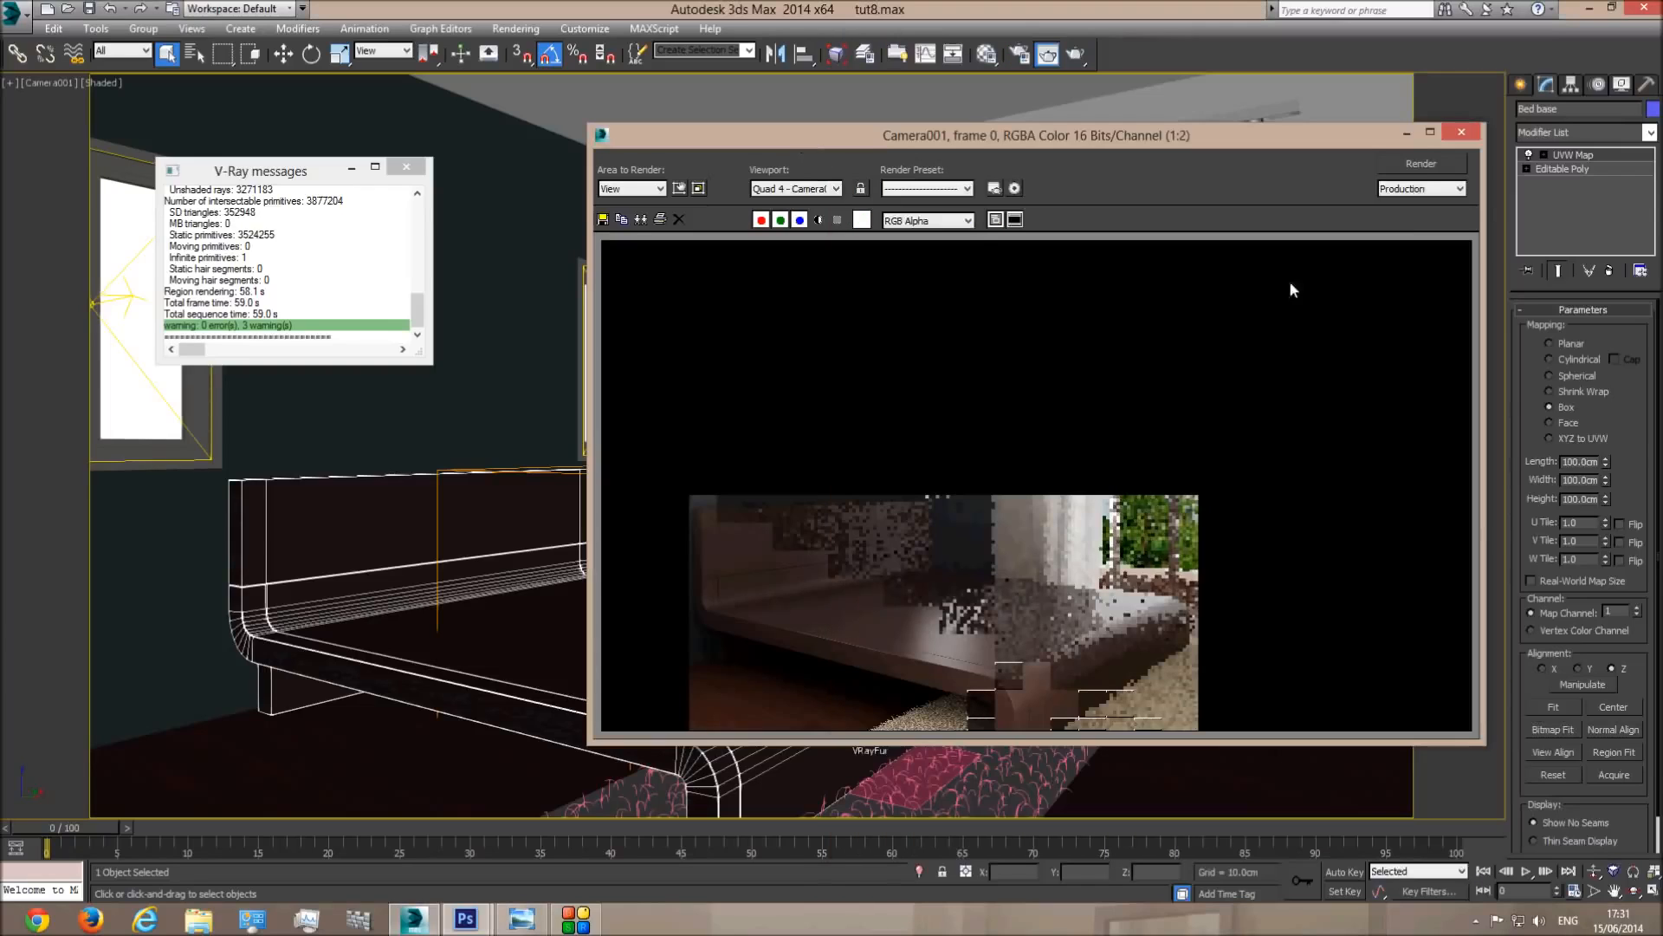
click(1409, 166)
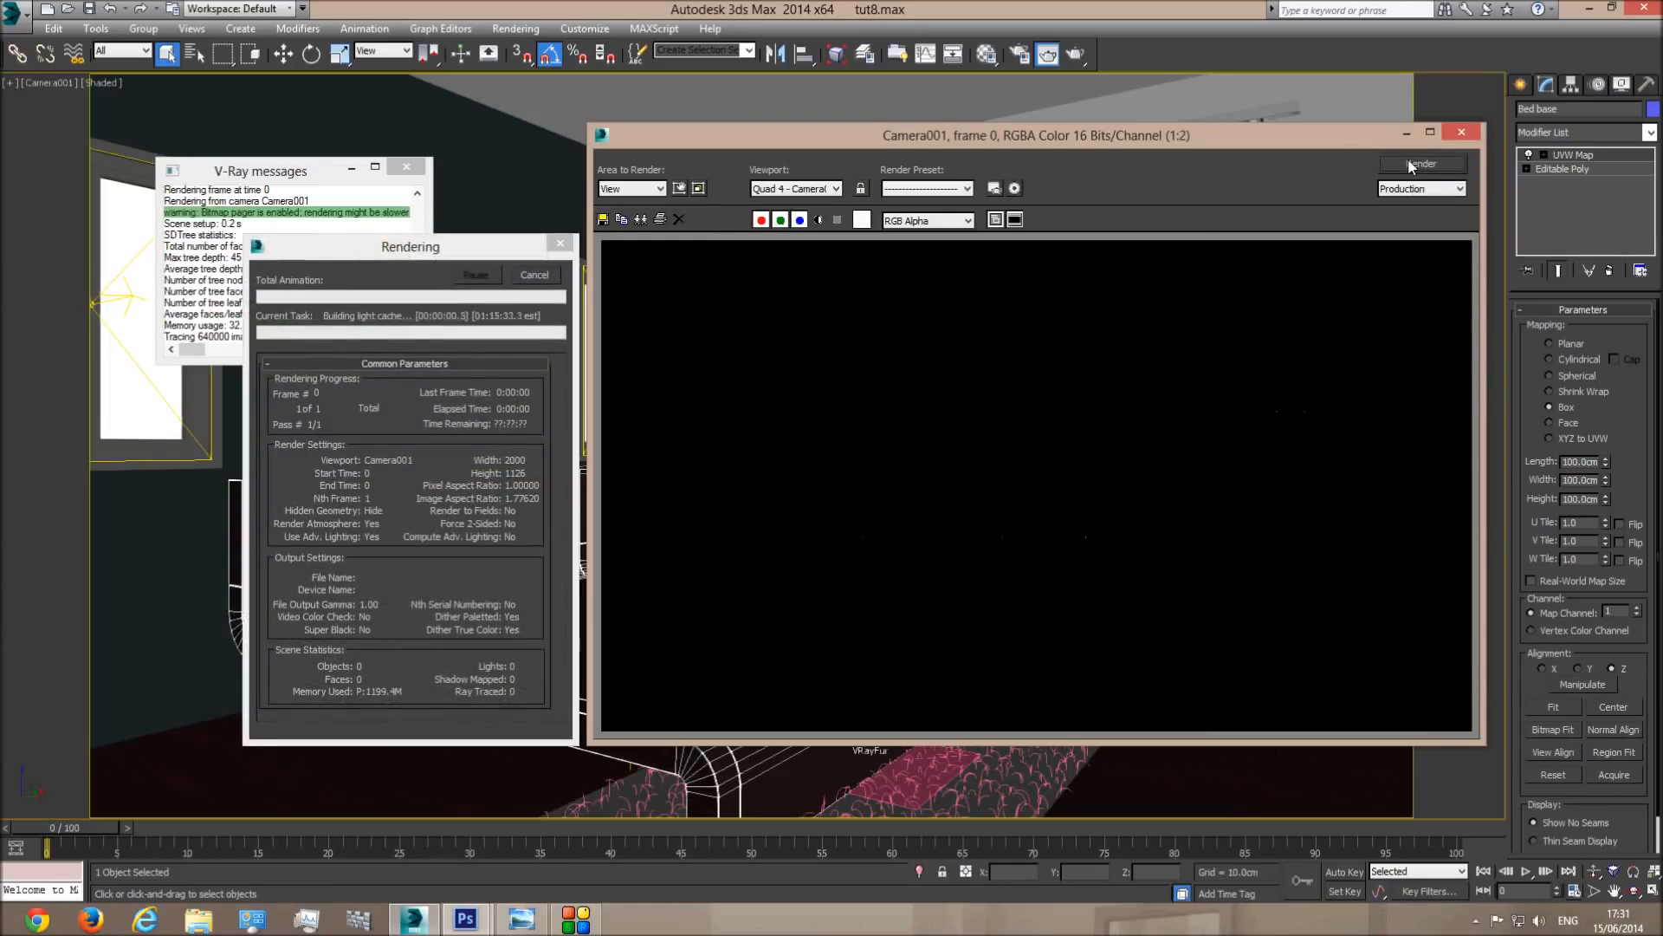